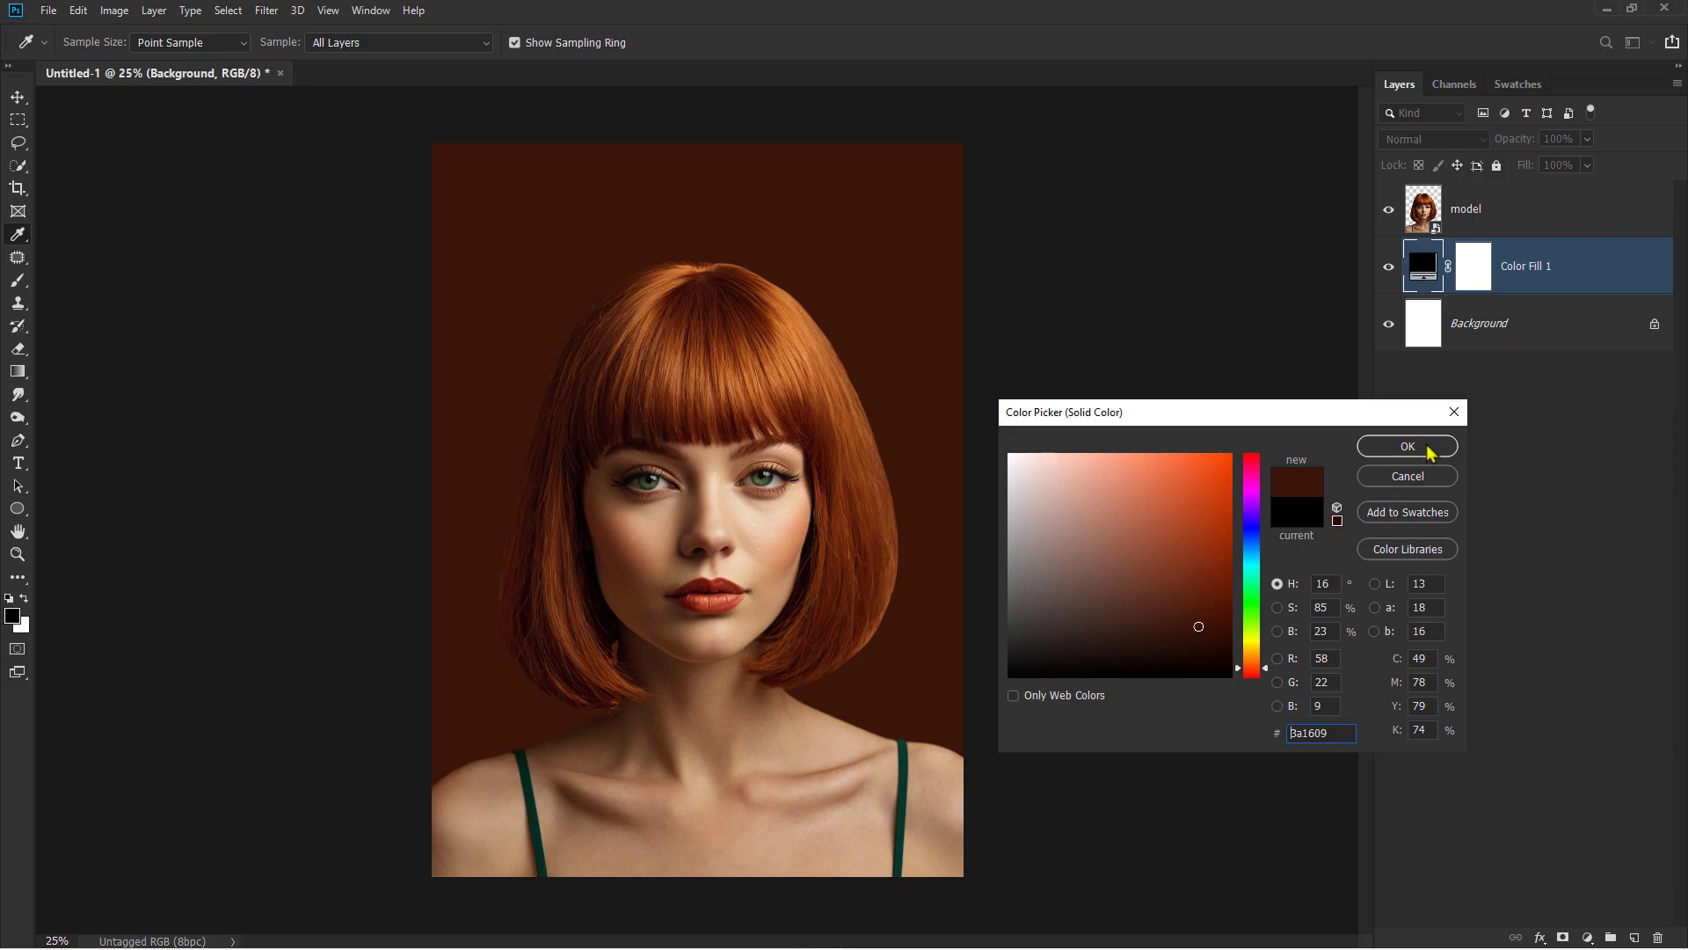
Apply dark brown #3a1609 to the solid color fill and add an empty layer directly above it
{"action": "left_click", "coordinate": [1427, 447]}
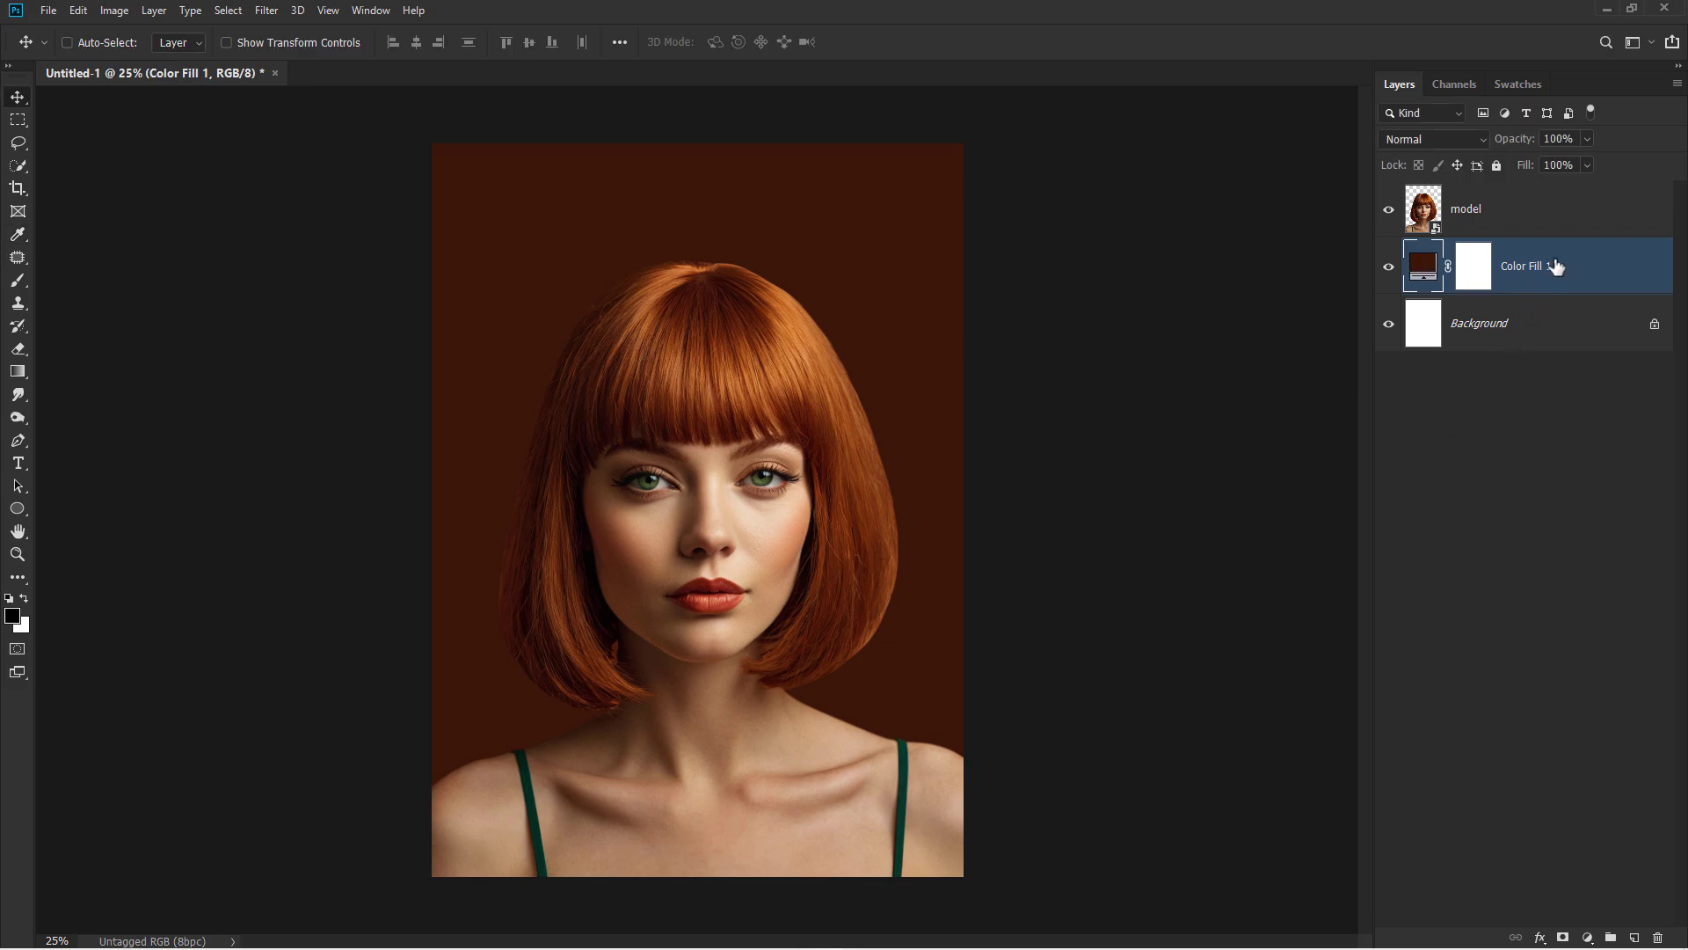
{"action": "left_click", "coordinate": [1635, 938]}
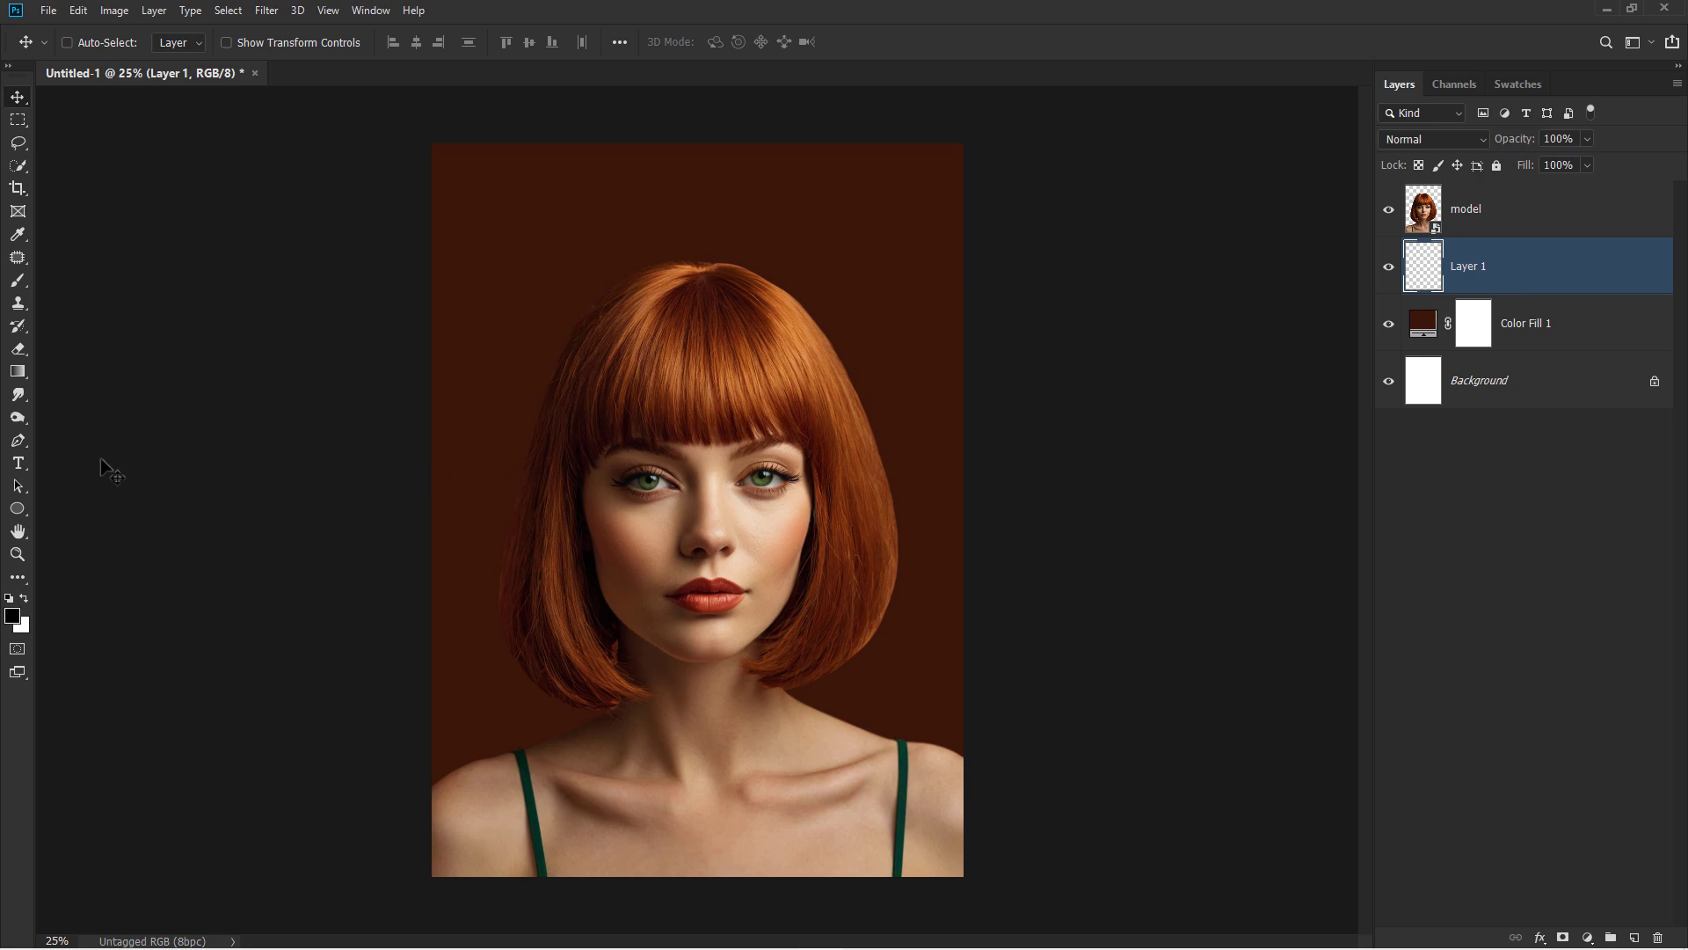
Draw a circle about 1772 px in diameter behind the model's head and remove its fill
{"action": "left_click_drag", "start_coordinate": [18, 510], "coordinate": [86, 545]}
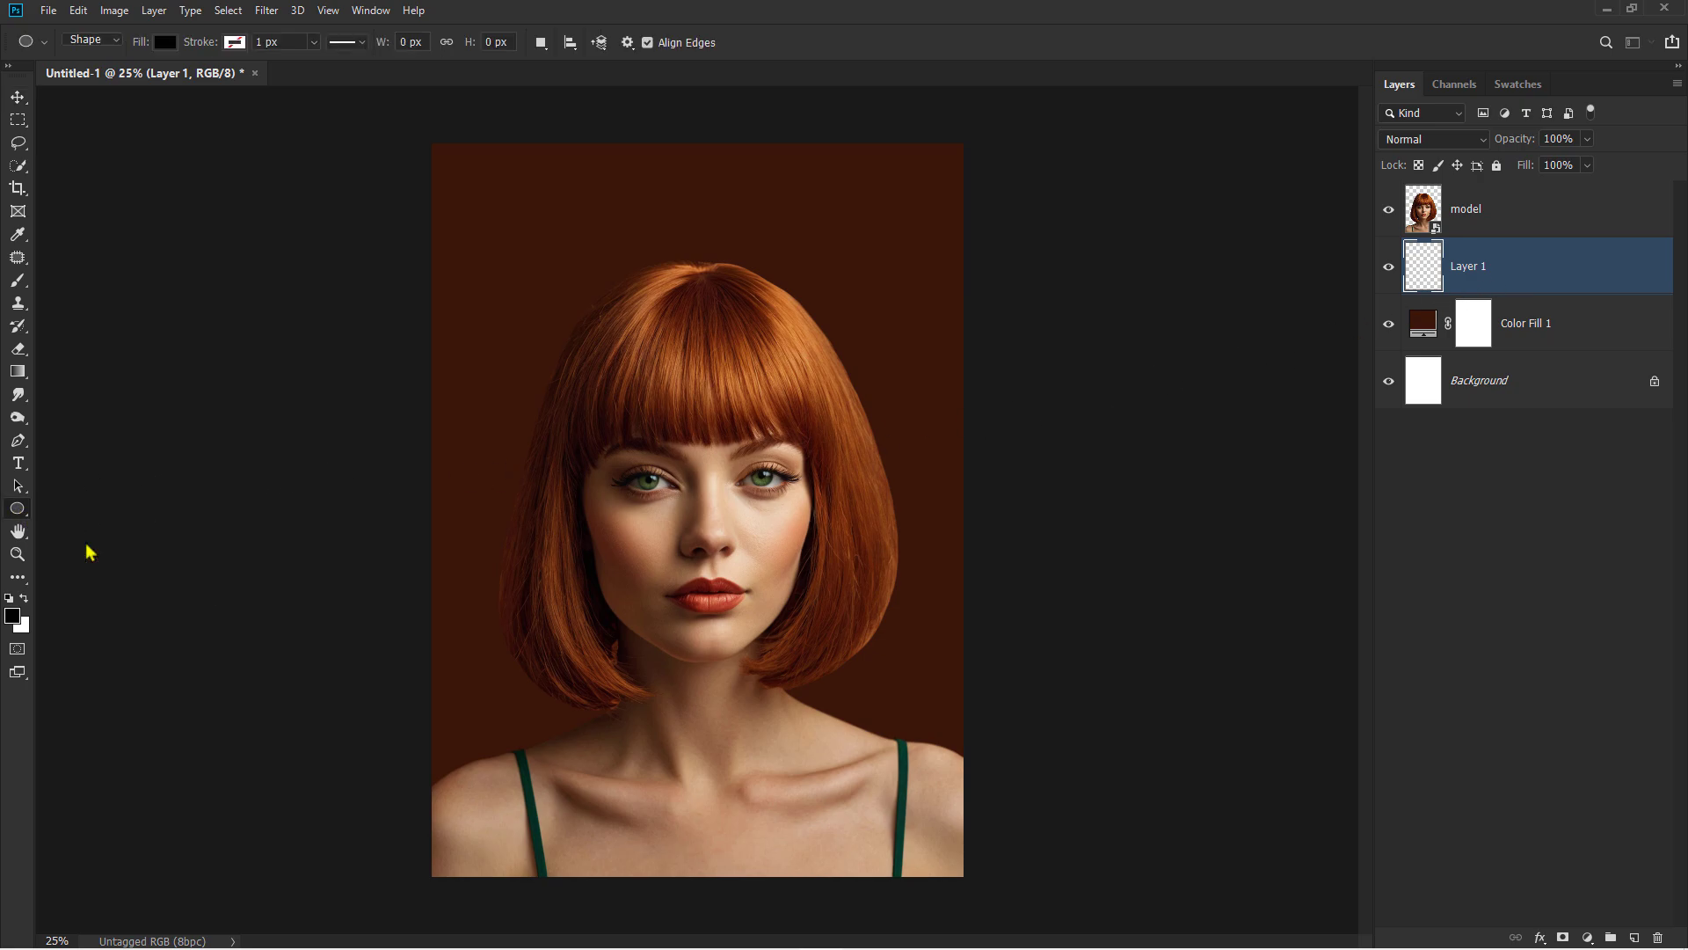
{"action": "left_click_drag", "start_coordinate": [561, 244], "coordinate": [949, 690]}
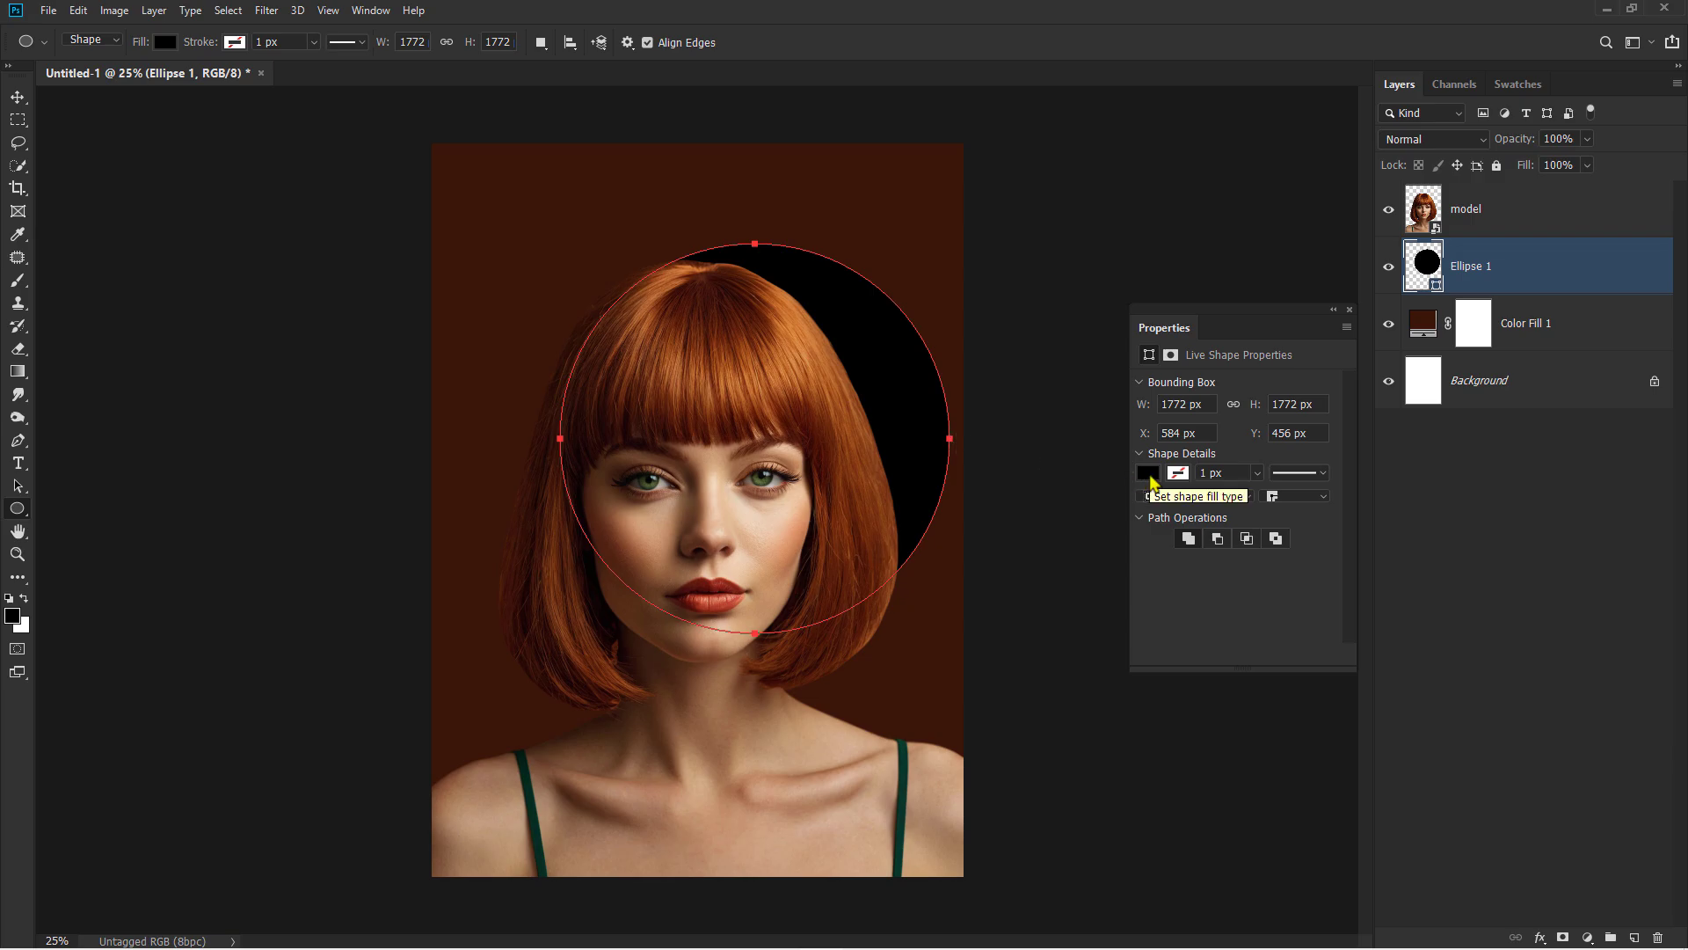
{"action": "left_click", "coordinate": [1148, 473]}
{"action": "left_click", "coordinate": [1160, 507]}
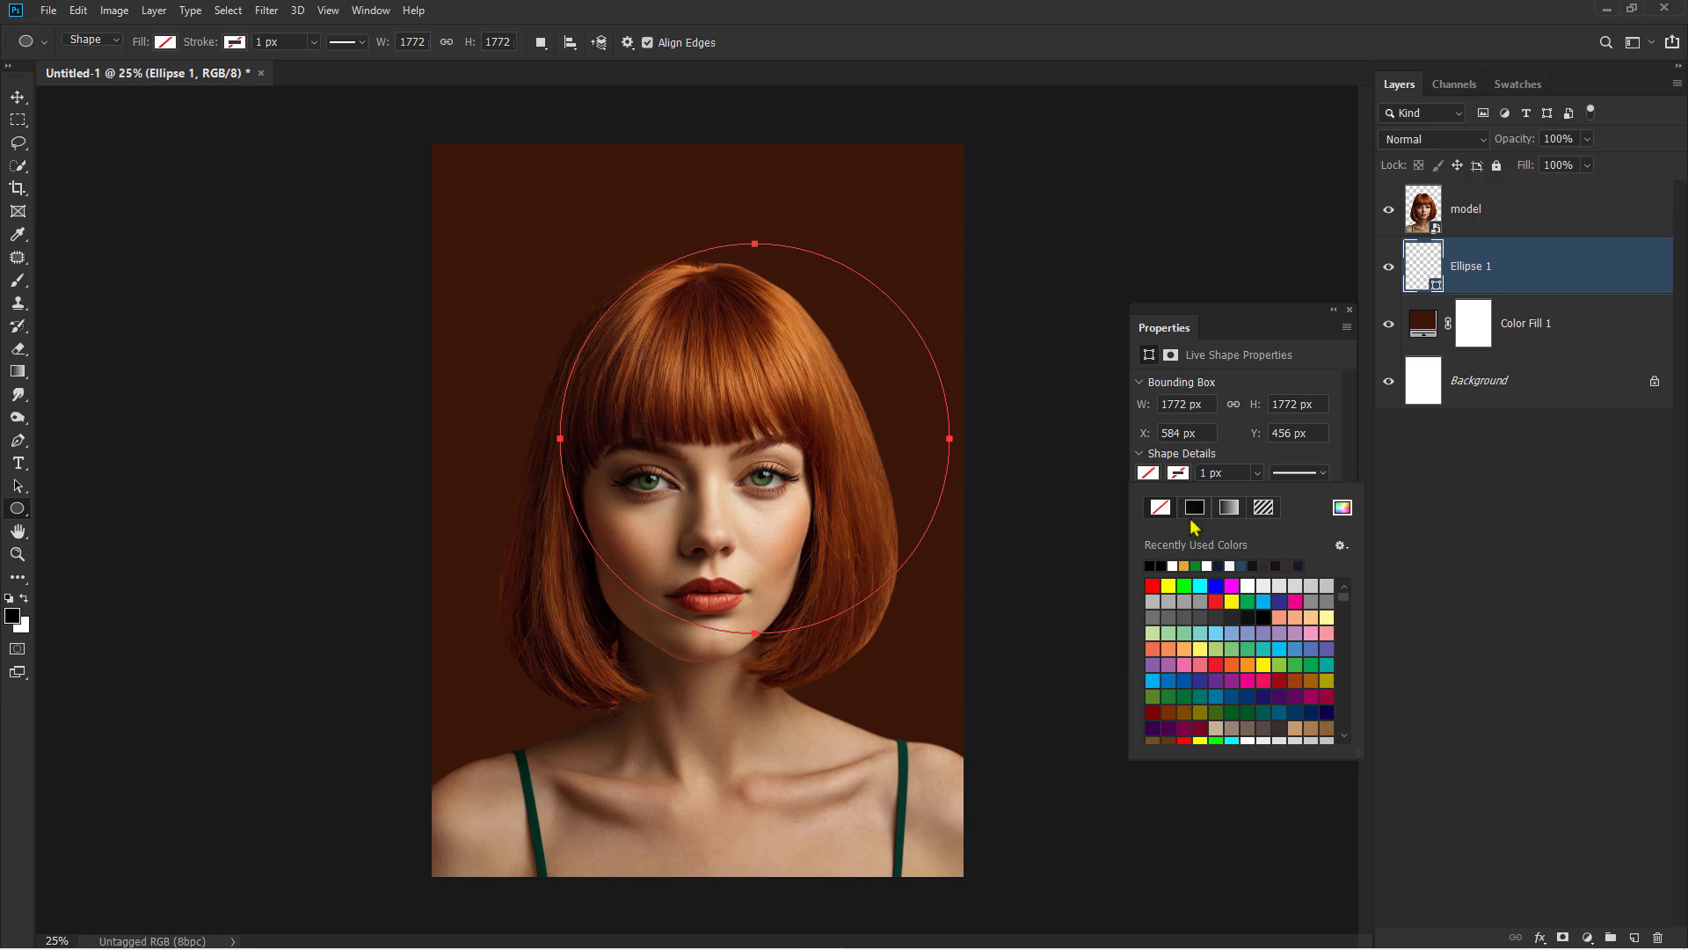
Give the circle a golden-yellow stroke 30 px wide and move it to frame the model's head like a halo
{"action": "left_click", "coordinate": [1184, 565]}
{"action": "left_click", "coordinate": [1237, 450]}
{"action": "left_click", "coordinate": [1256, 473]}
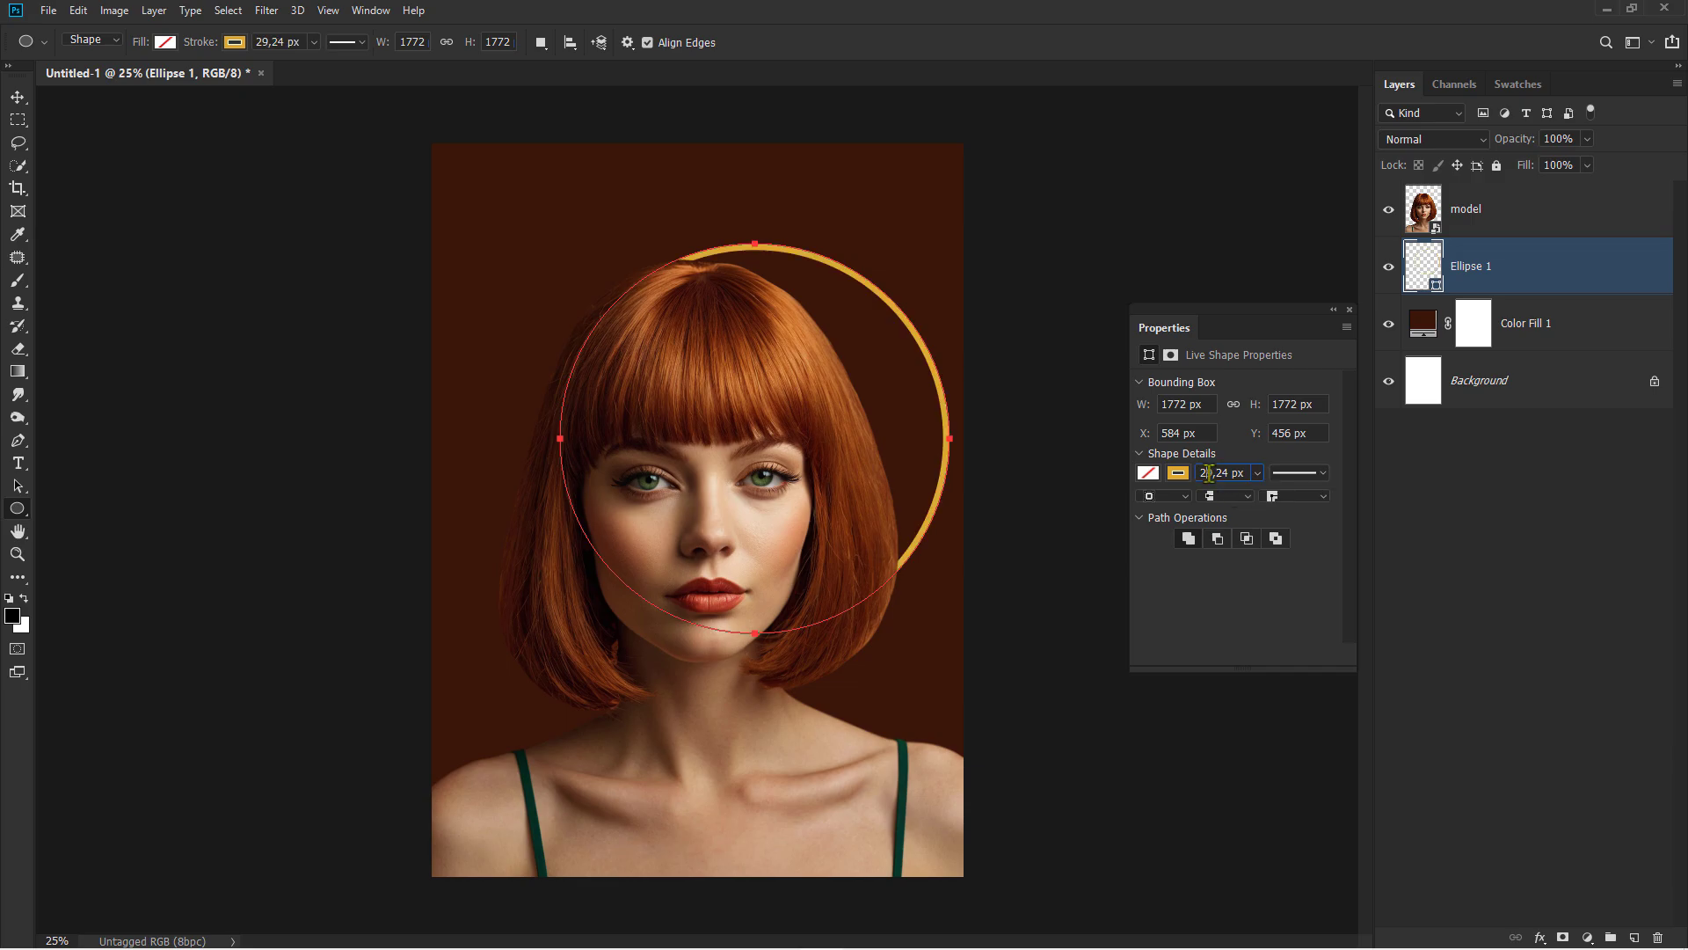
{"action": "left_click", "coordinate": [1209, 473]}
{"action": "type", "text": "30"}
{"action": "left_click", "coordinate": [1349, 310]}
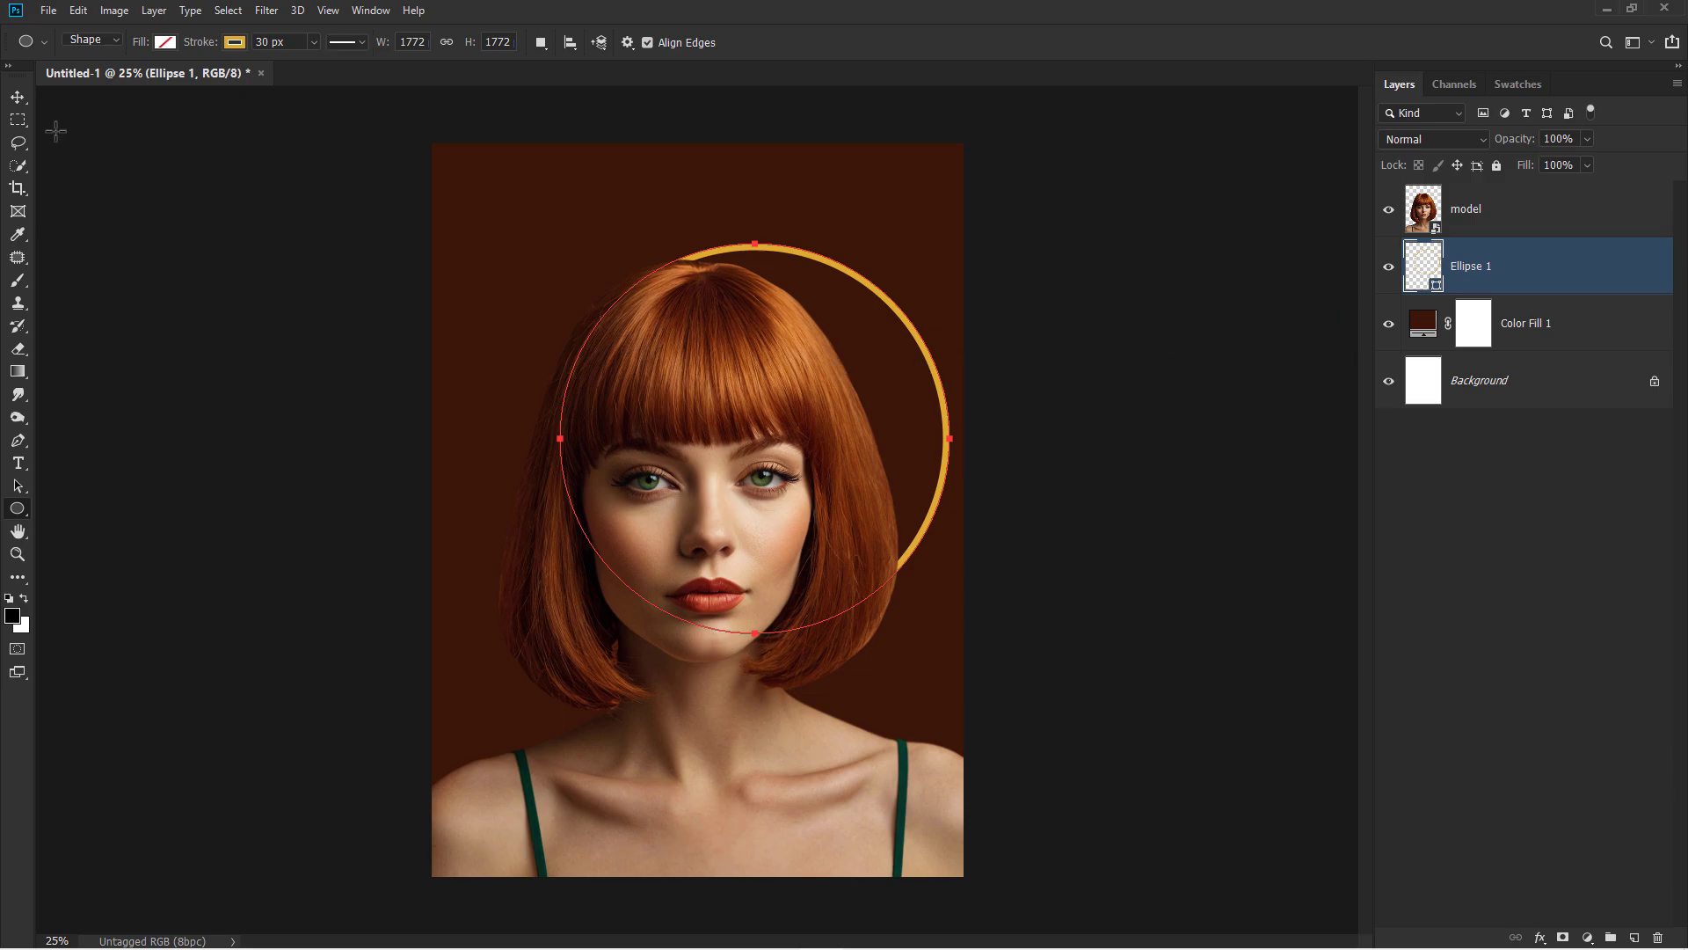
{"action": "left_click", "coordinate": [17, 97]}
{"action": "left_click_drag", "start_coordinate": [736, 359], "coordinate": [678, 313]}
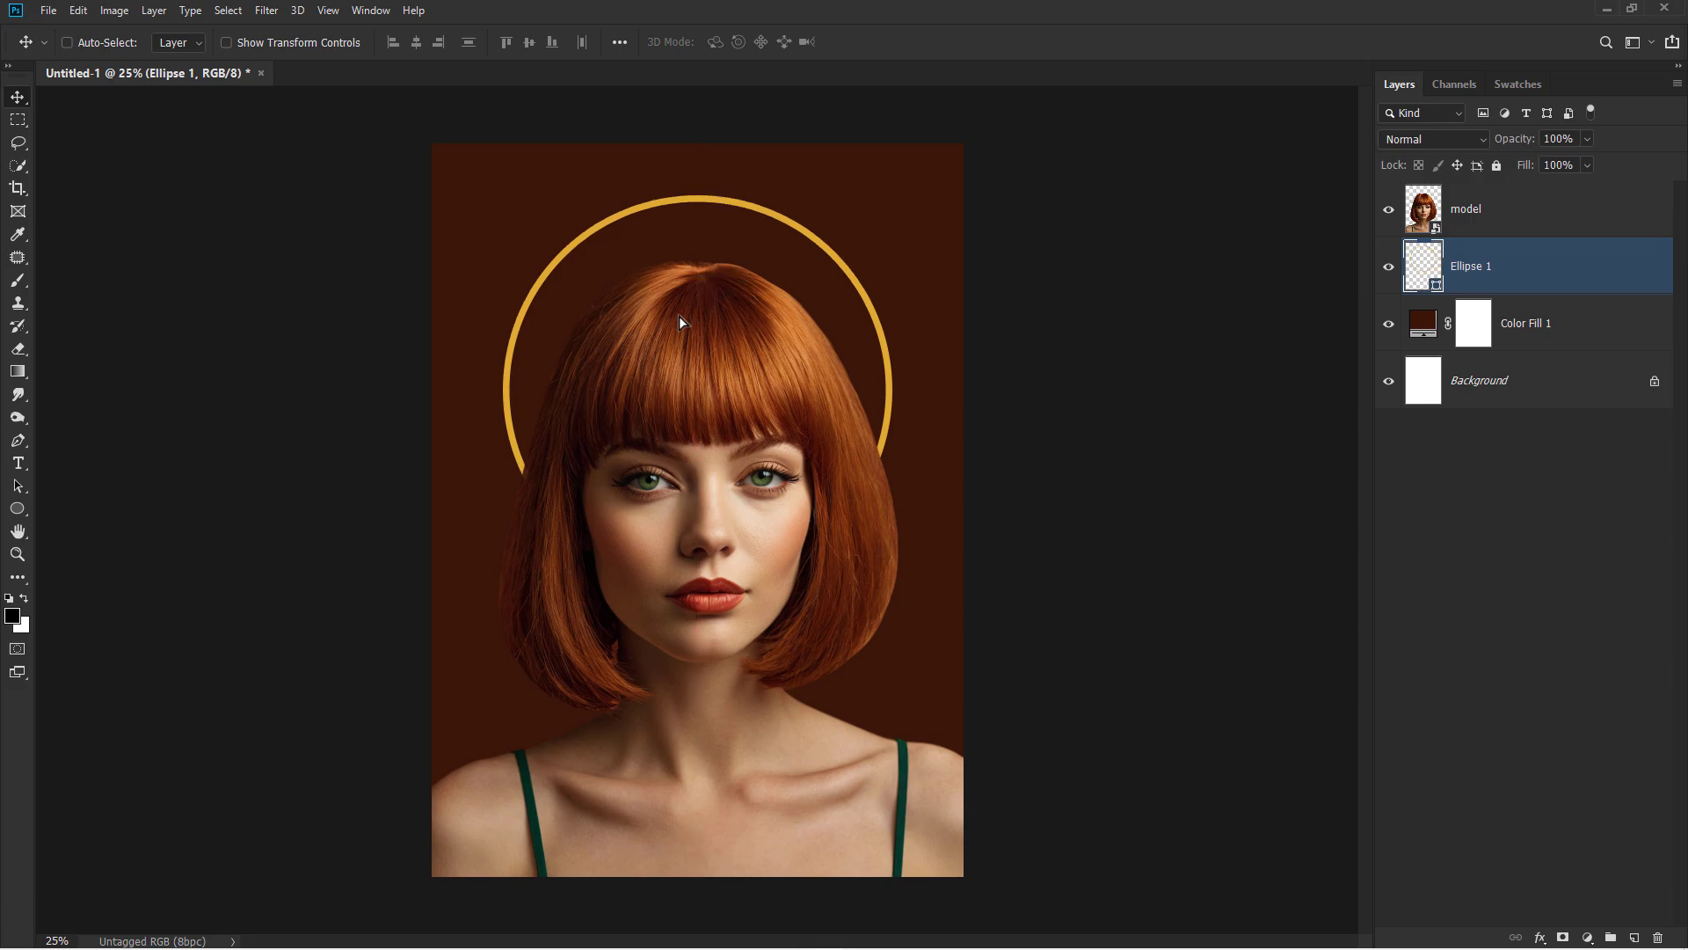
Add a Color Overlay effect in yellow #ffec4e to the ring layer
{"action": "right_click", "coordinate": [1522, 286]}
{"action": "left_click", "coordinate": [1426, 230]}
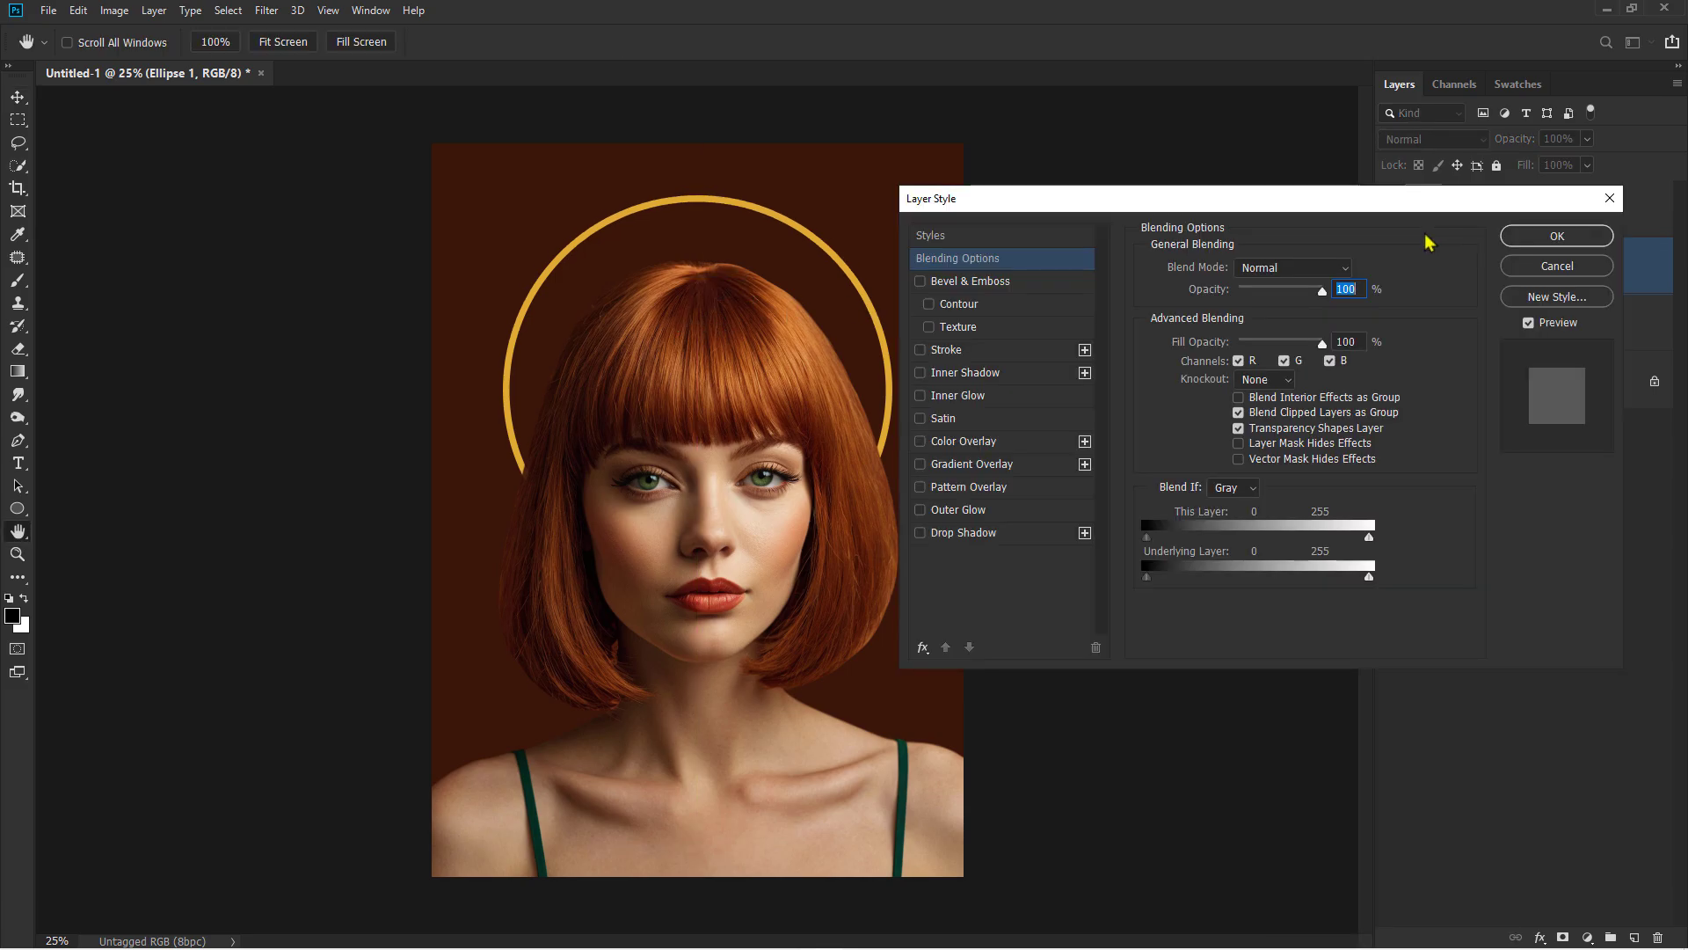
{"action": "left_click", "coordinate": [963, 452]}
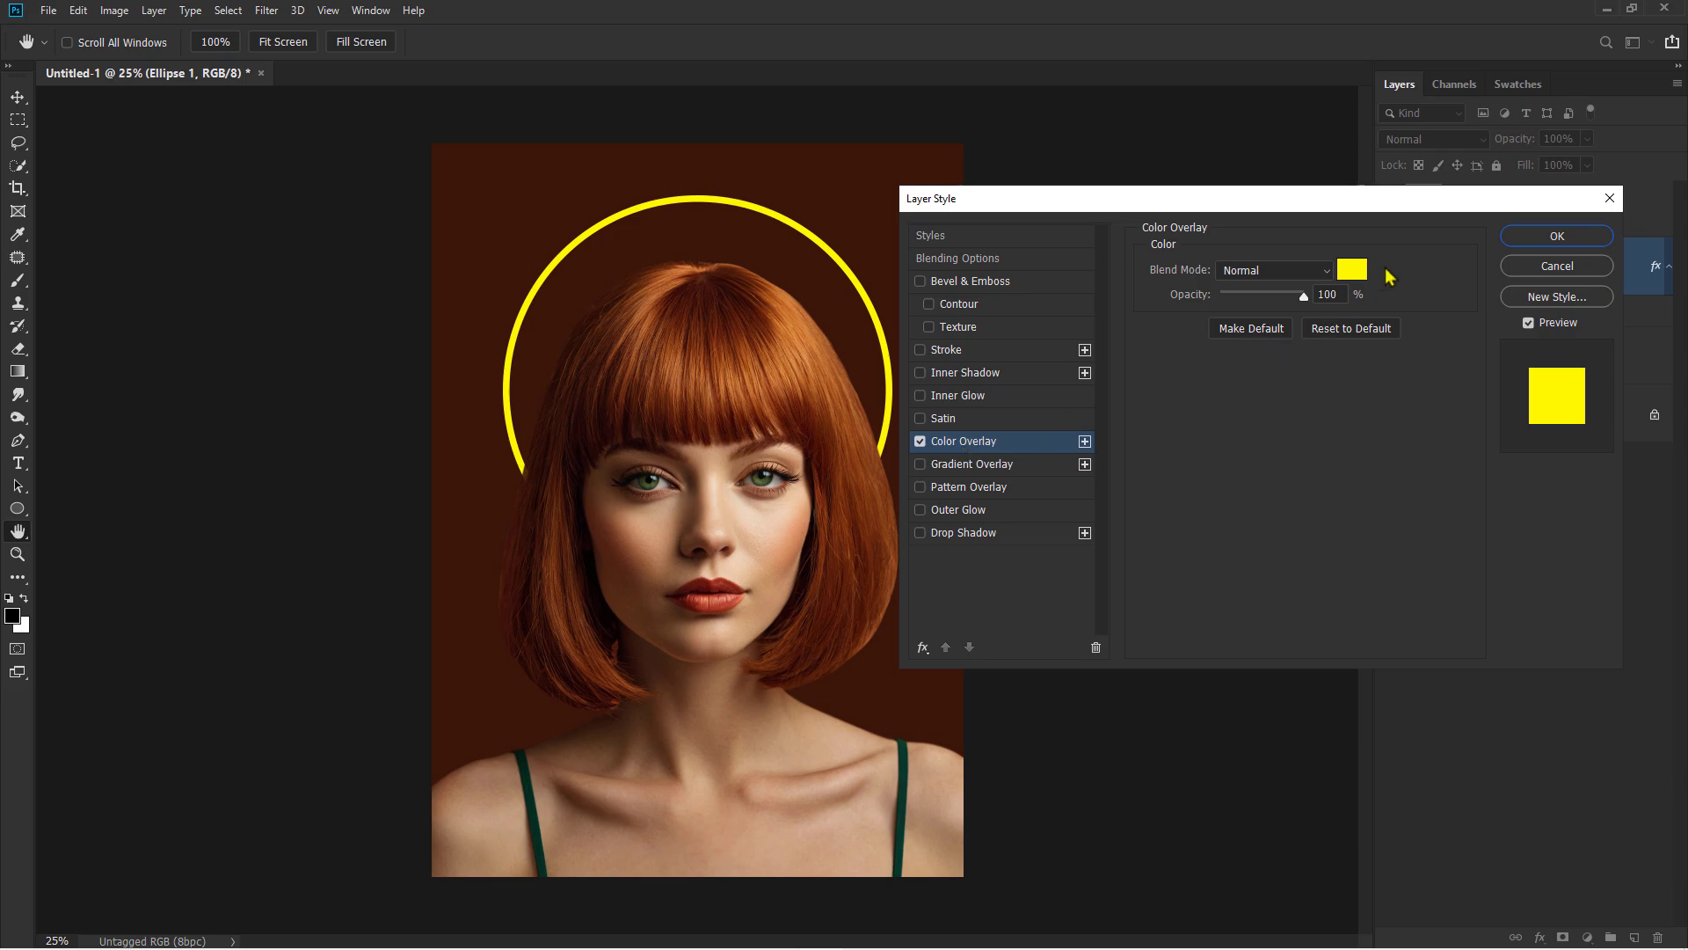
{"action": "left_click", "coordinate": [1354, 274]}
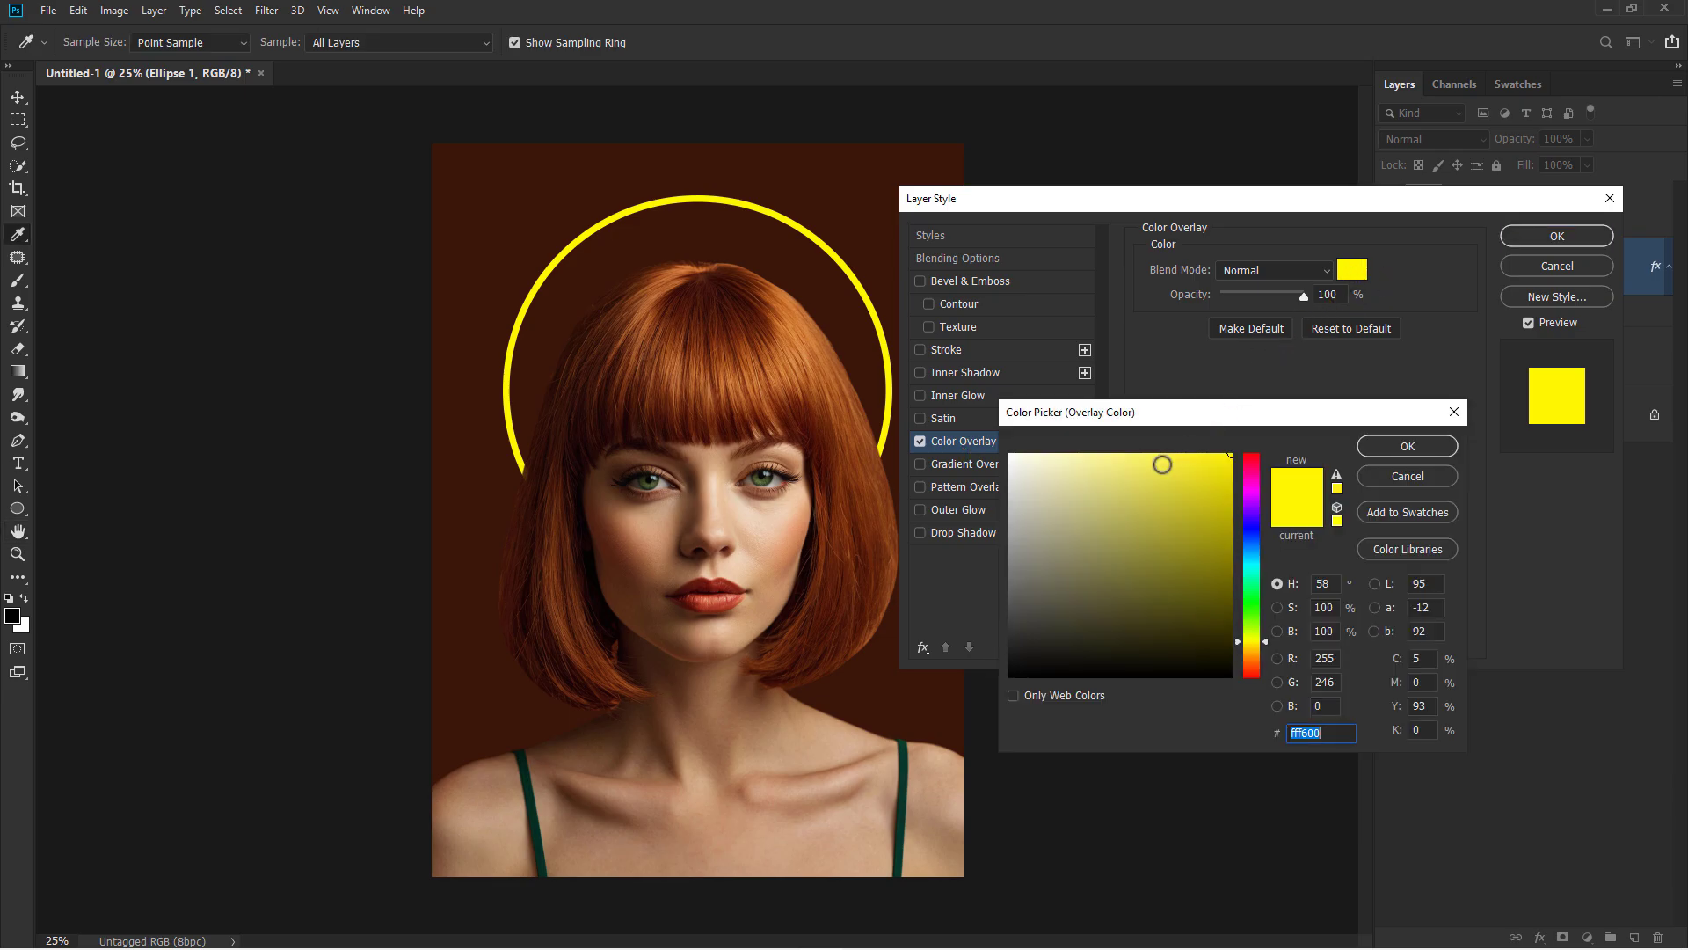
{"action": "left_click", "coordinate": [1165, 455]}
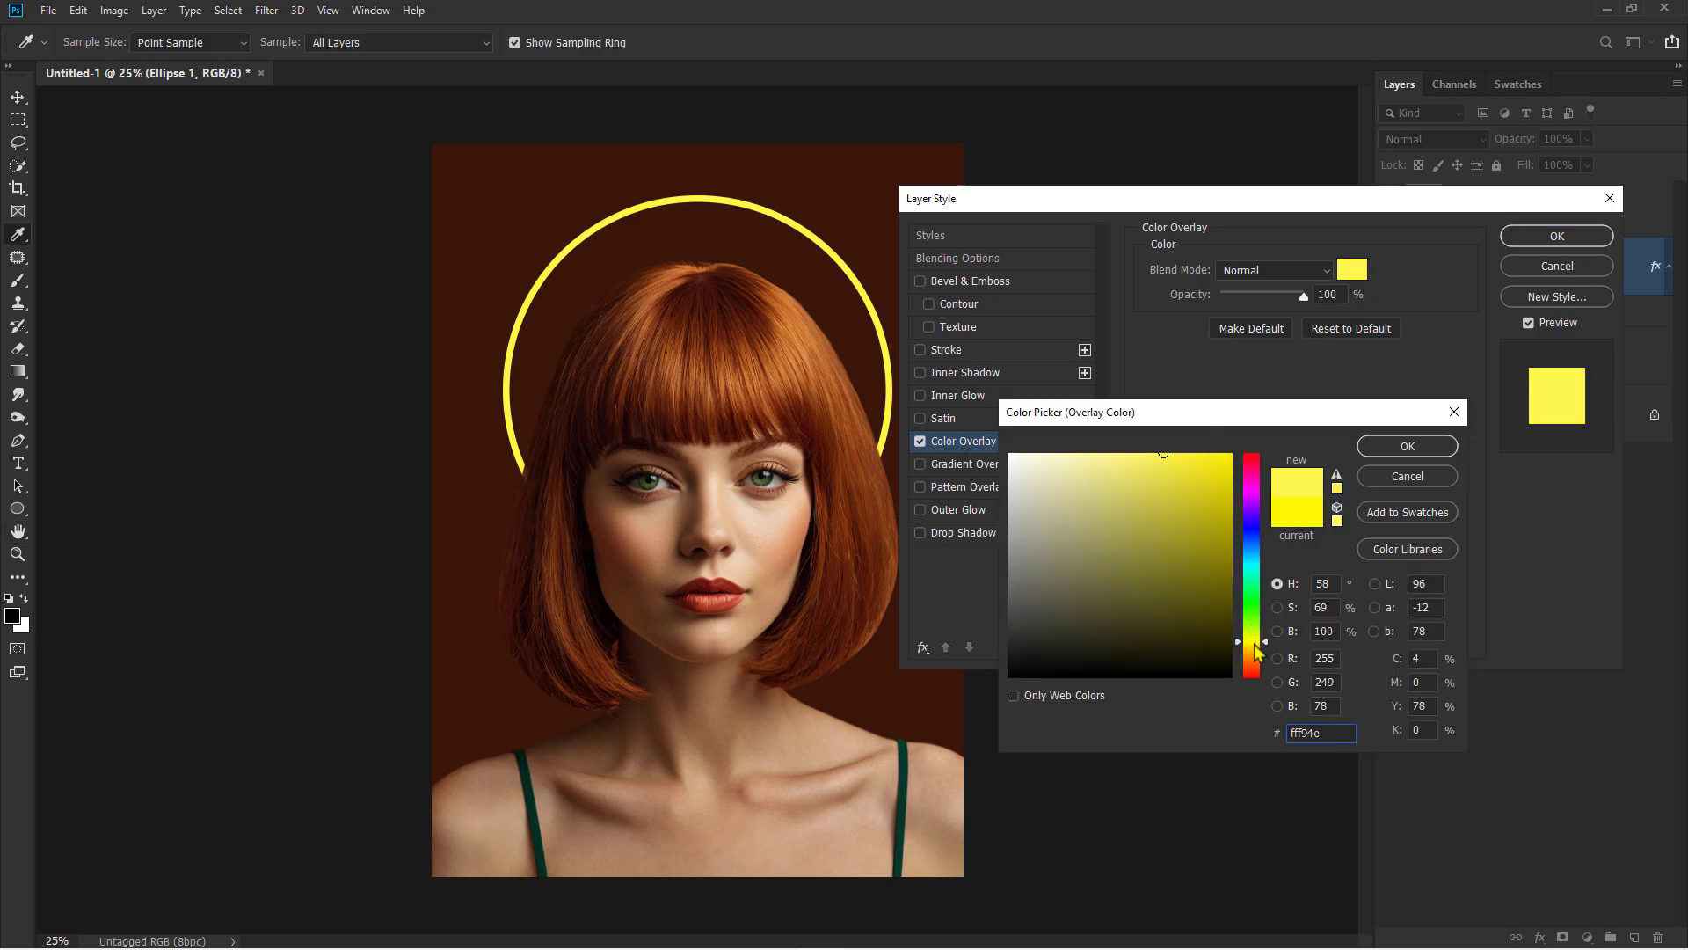
{"action": "left_click_drag", "start_coordinate": [1255, 643], "coordinate": [1257, 644]}
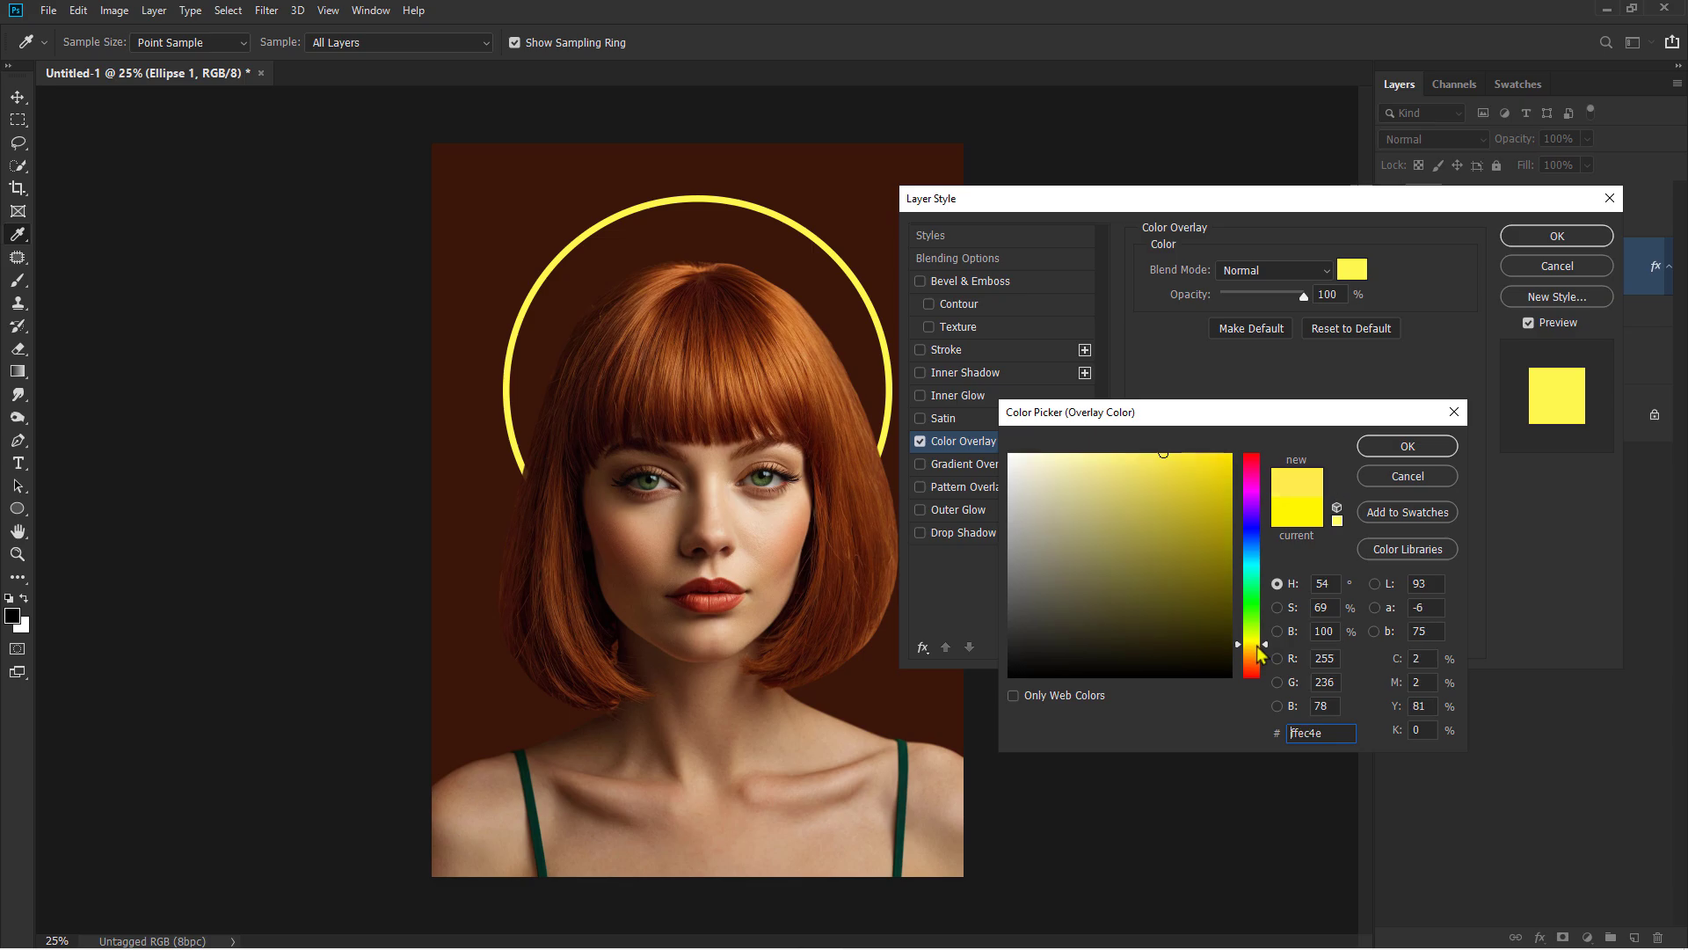
{"action": "left_click", "coordinate": [1395, 447]}
Enable an Outer Glow effect on the ring and set its color to orange #ffa200
{"action": "left_click", "coordinate": [958, 511]}
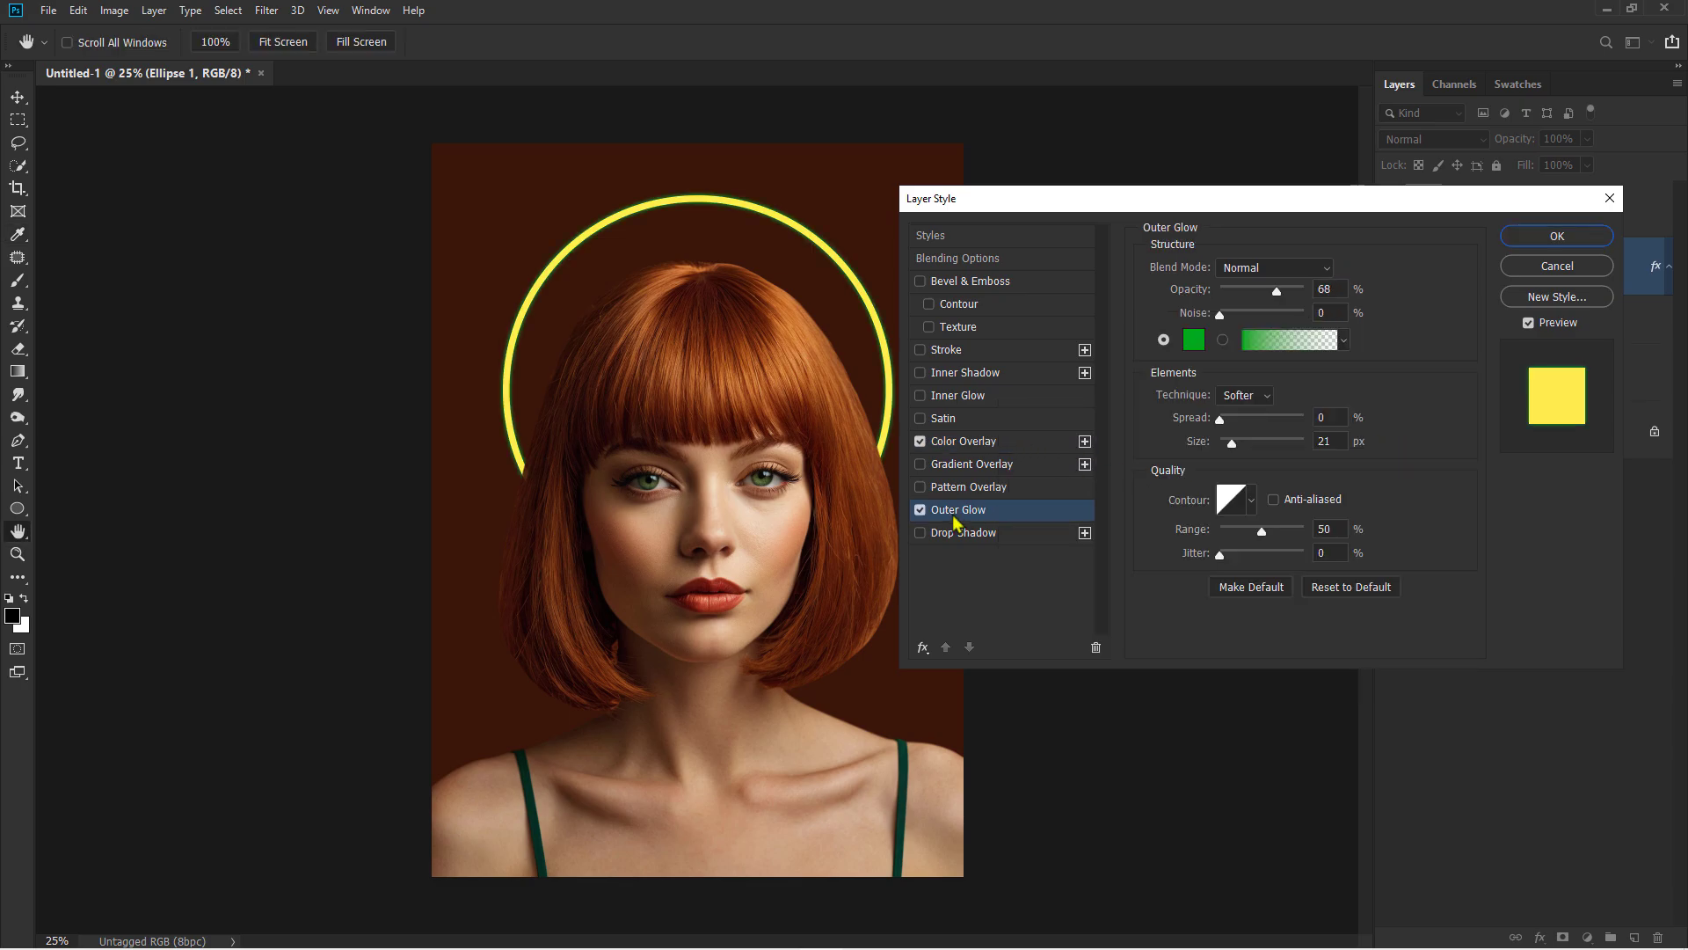
{"action": "left_click", "coordinate": [1194, 341]}
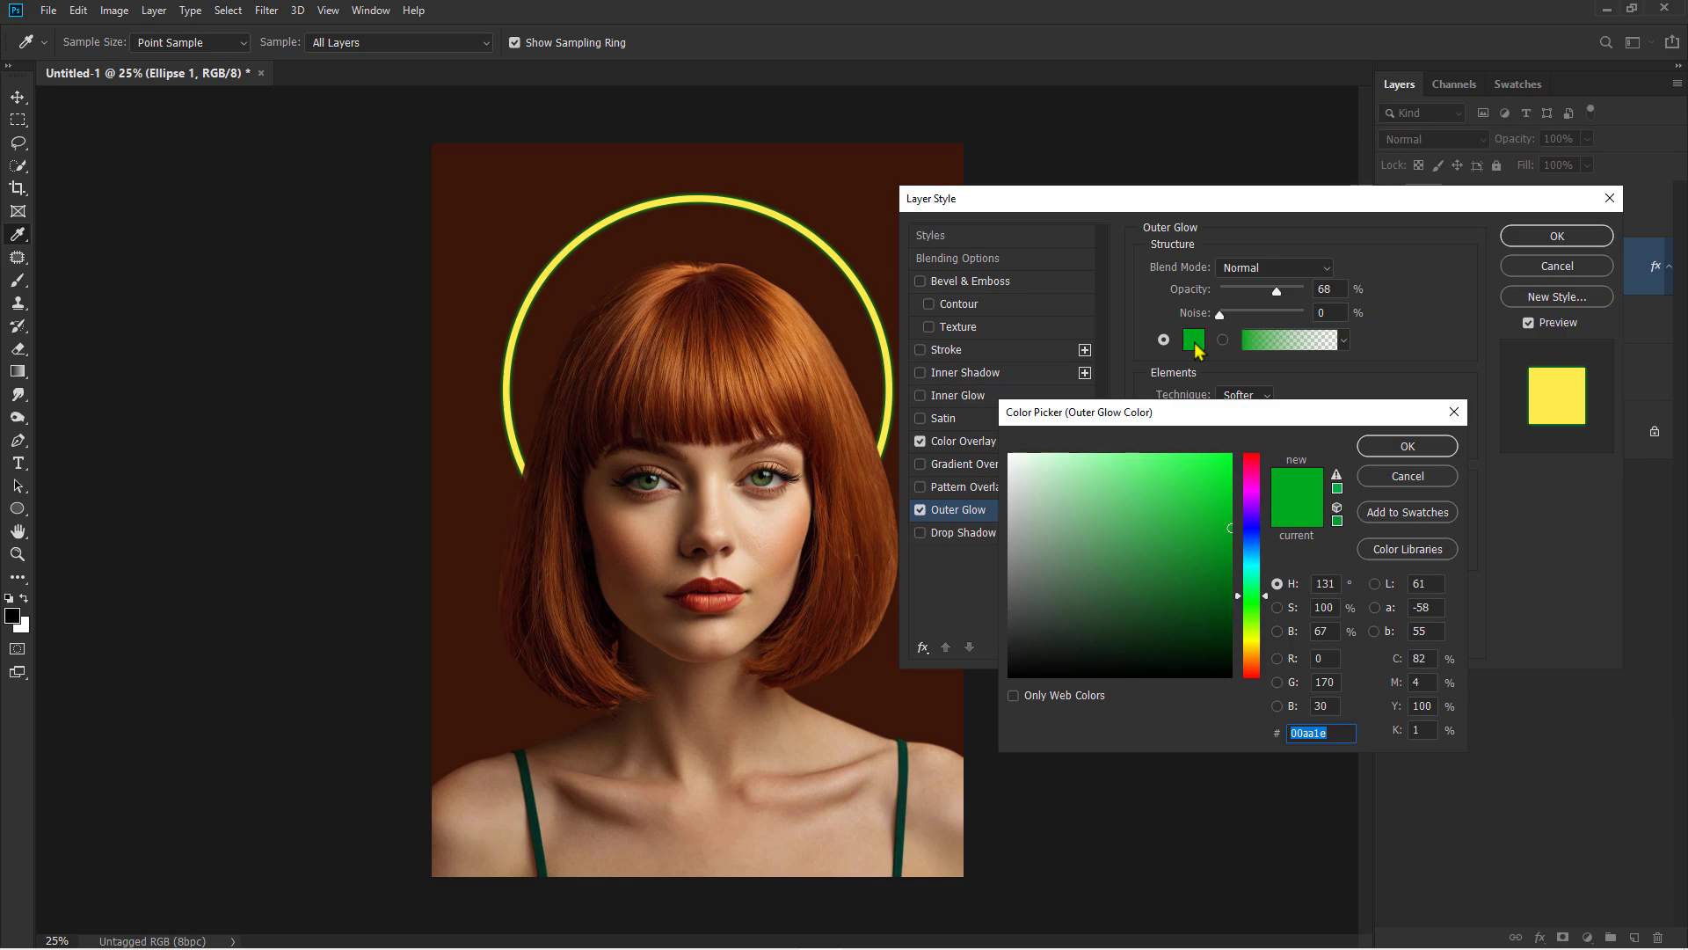
{"action": "left_click_drag", "start_coordinate": [1186, 495], "coordinate": [1254, 432]}
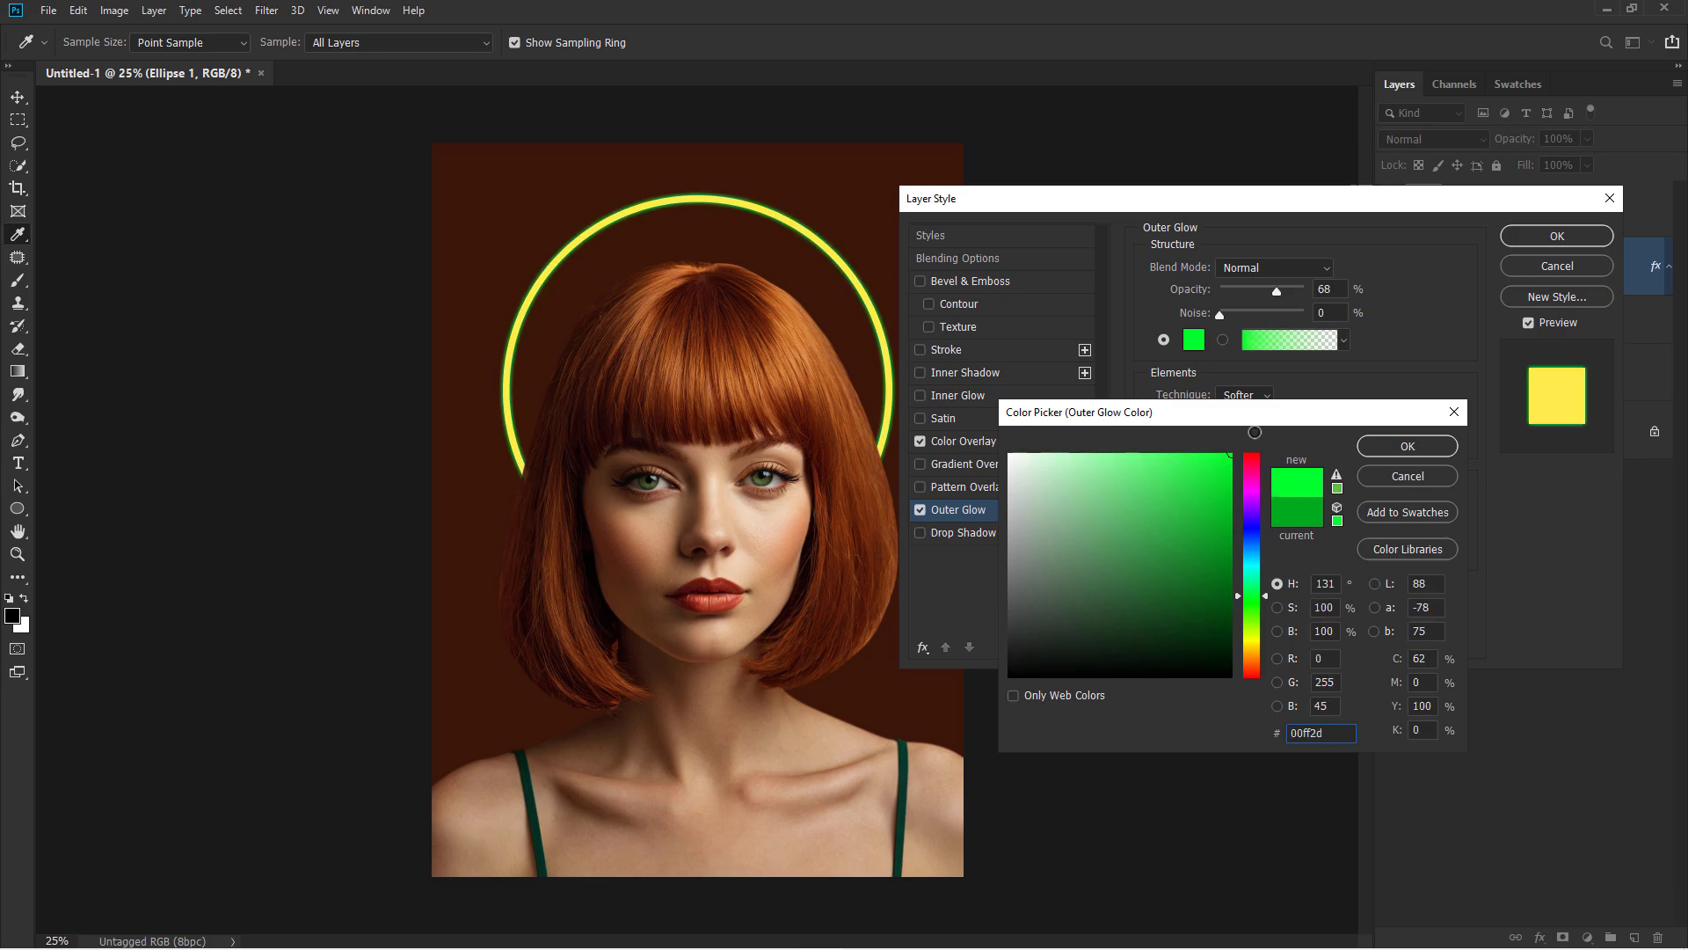
{"action": "left_click", "coordinate": [1253, 655]}
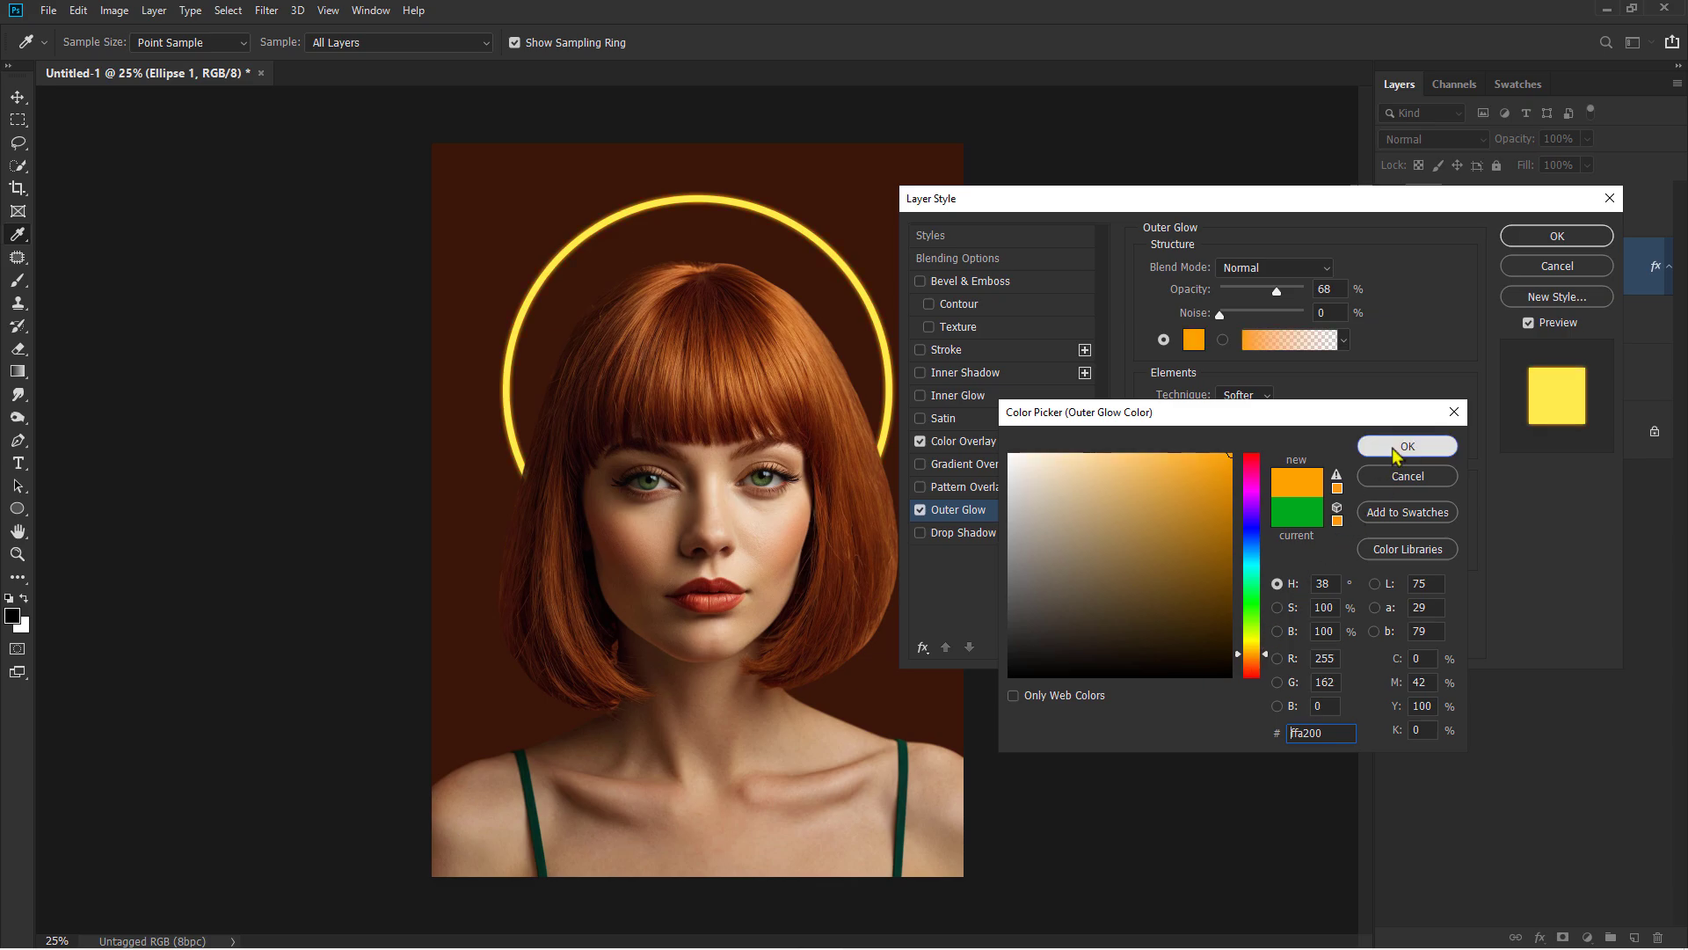
{"action": "left_click", "coordinate": [1405, 448]}
Set the outer glow to Linear Dodge (Add), 79% opacity and 90 px size, and compare the ring with and without its effects
{"action": "left_click", "coordinate": [1262, 267]}
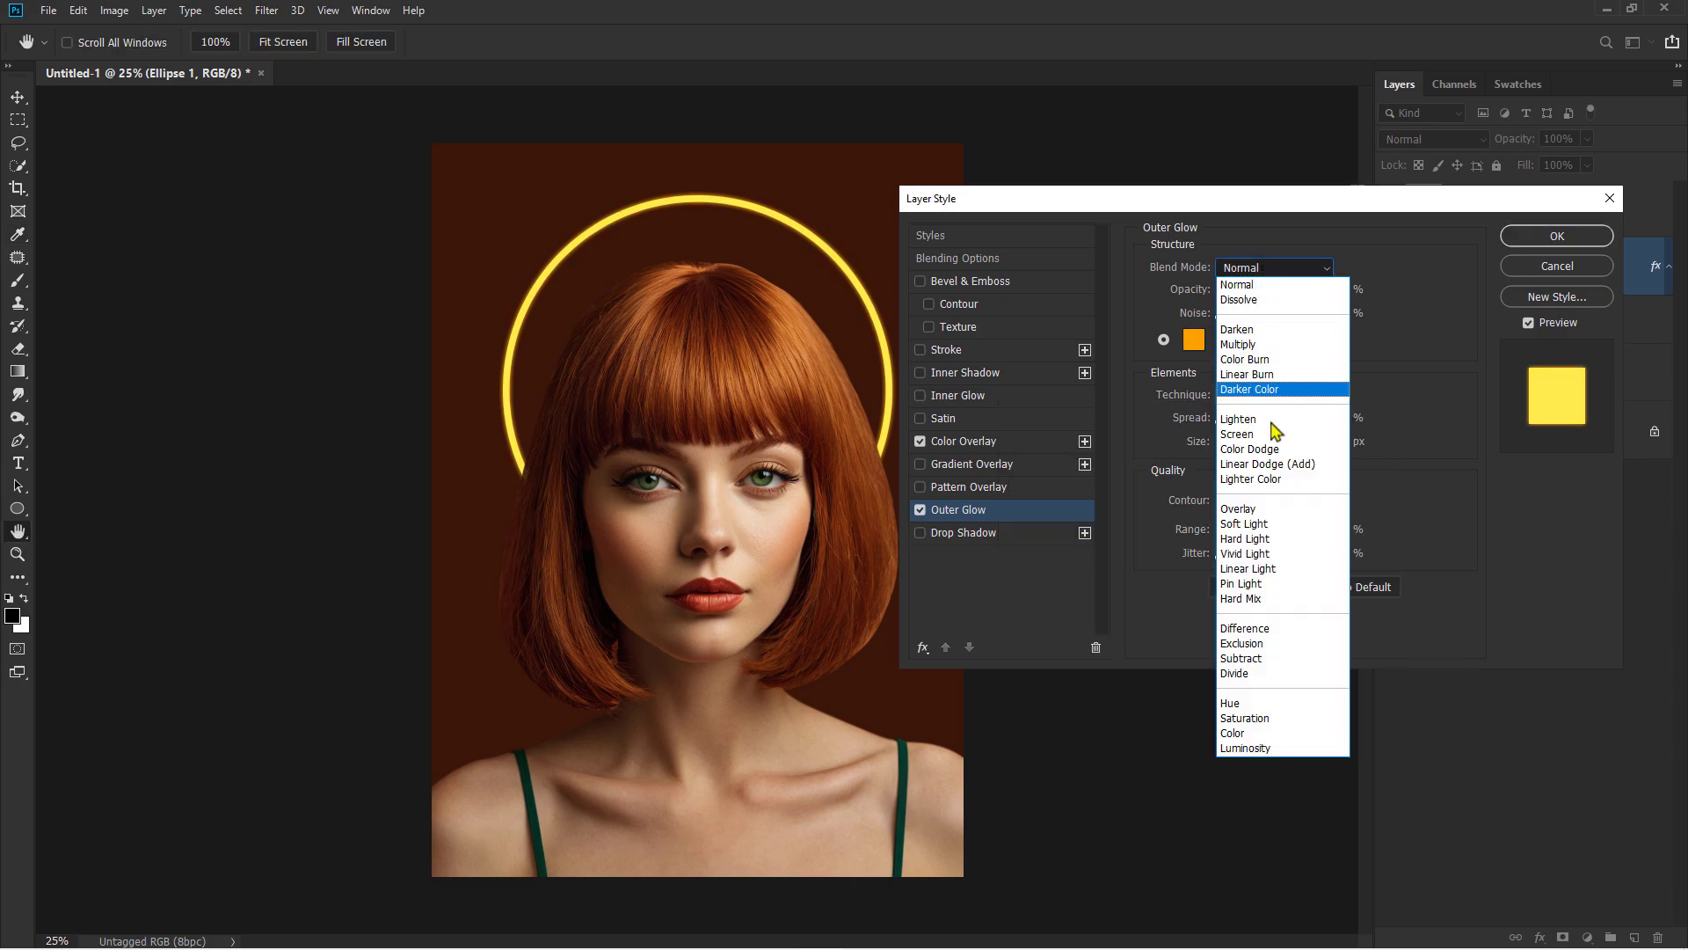
{"action": "left_click", "coordinate": [1276, 466]}
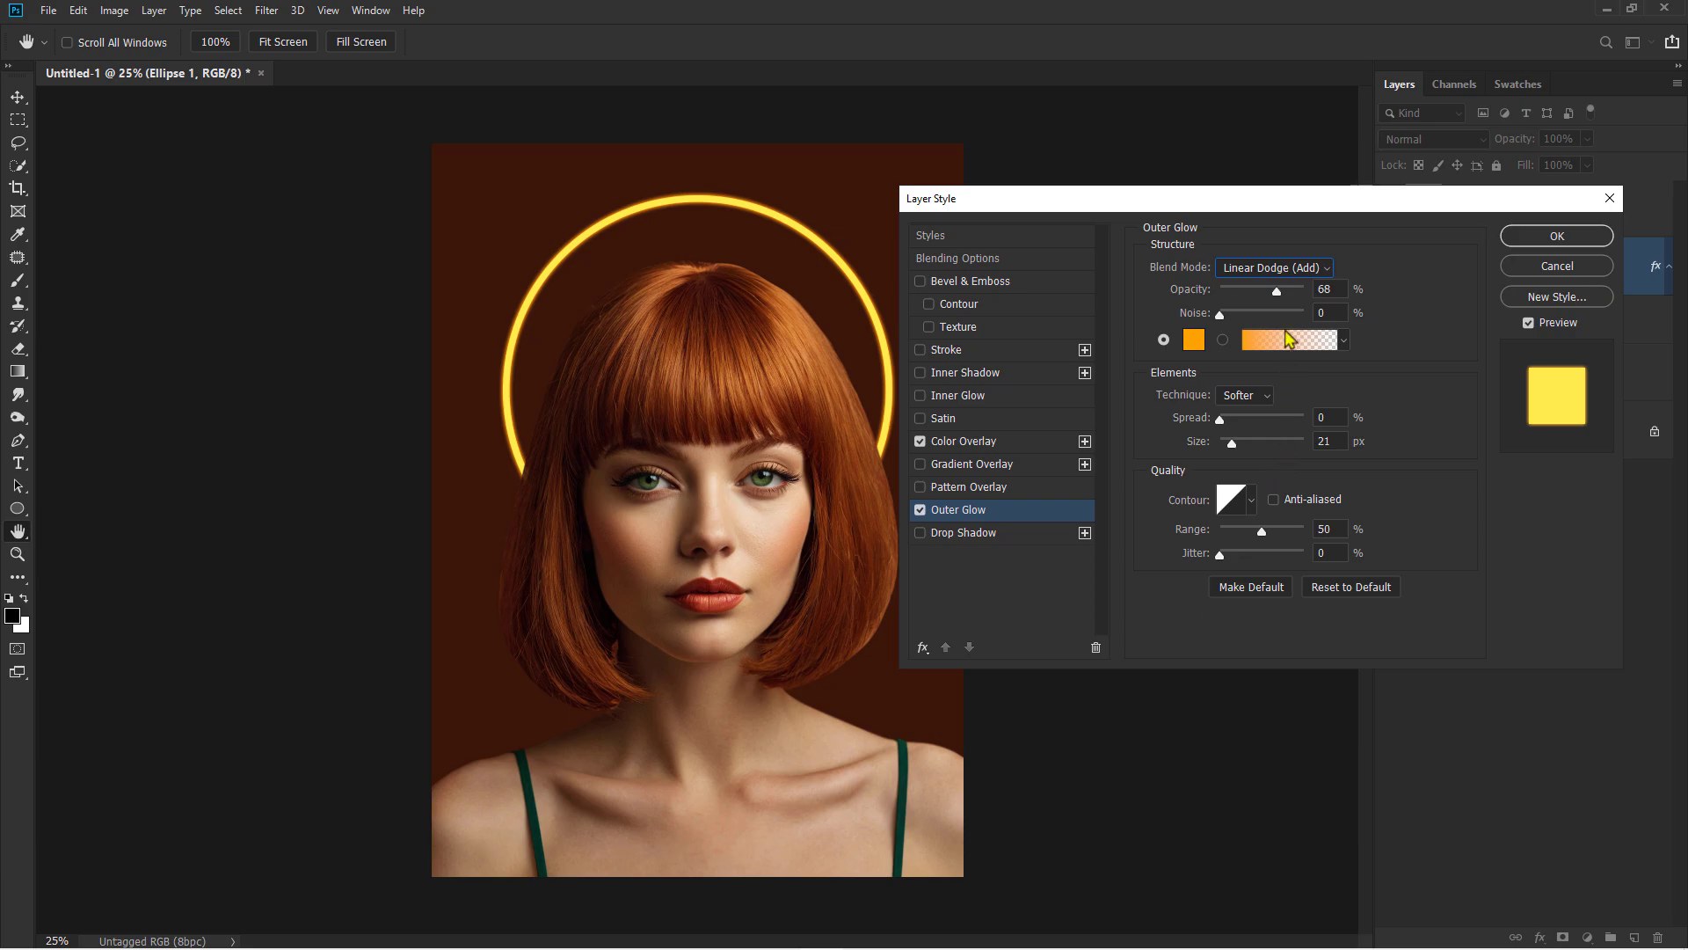
{"action": "left_click_drag", "start_coordinate": [1279, 292], "coordinate": [1285, 293]}
{"action": "left_click_drag", "start_coordinate": [1232, 443], "coordinate": [1254, 442]}
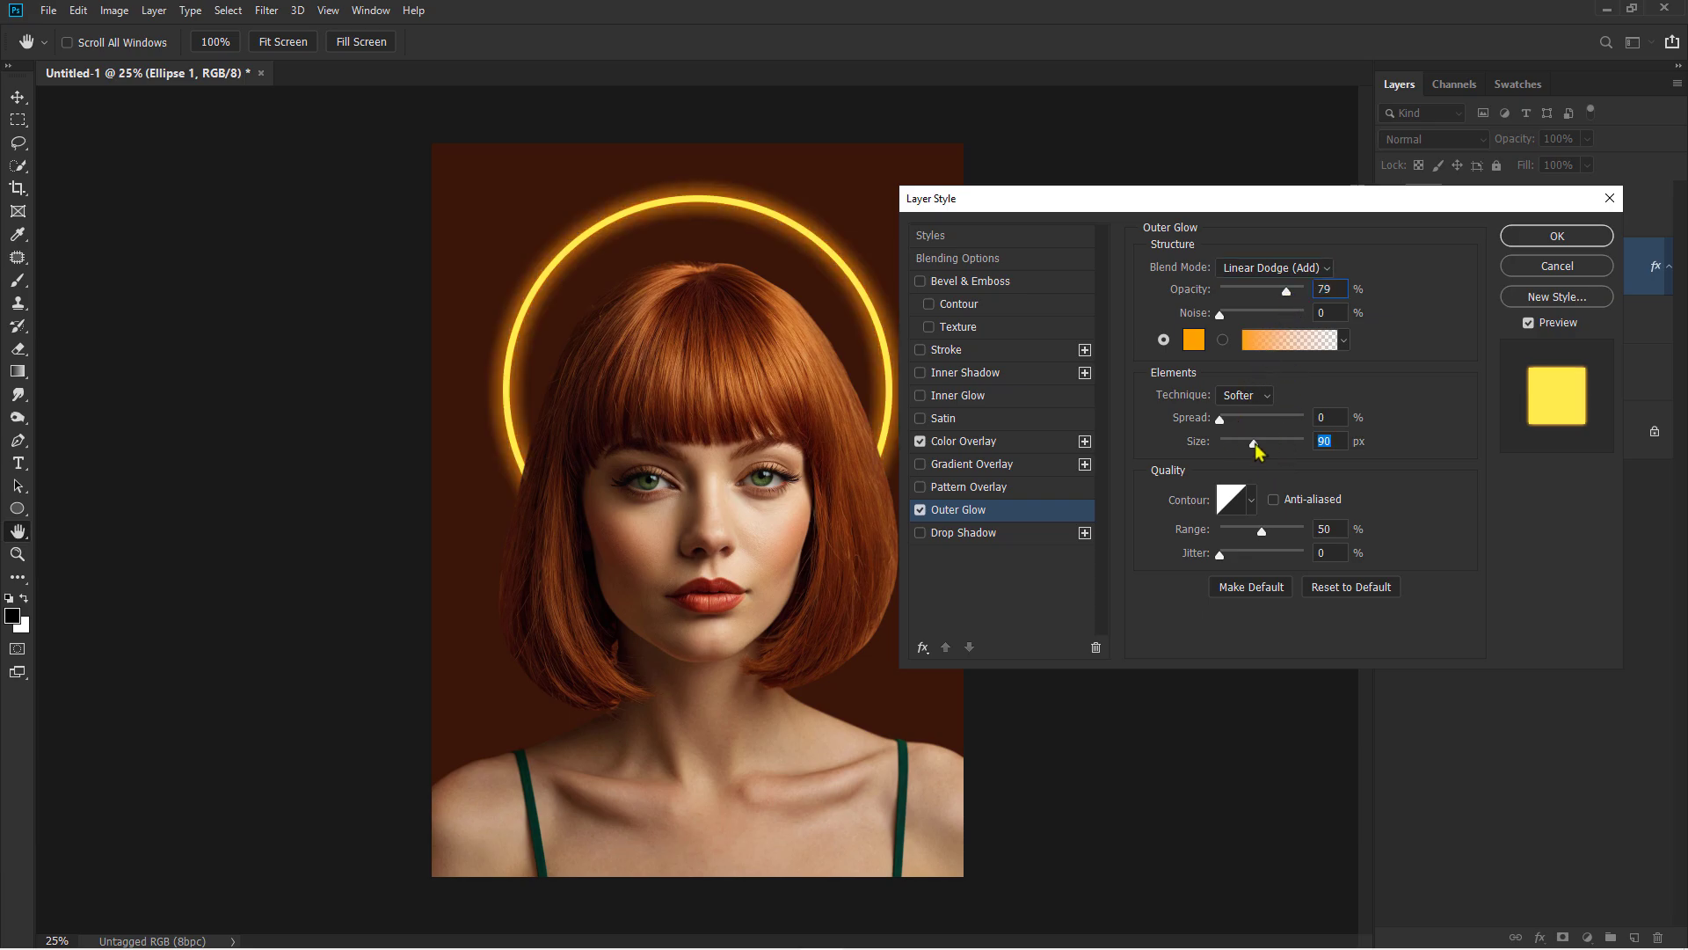
{"action": "left_click", "coordinate": [1519, 248]}
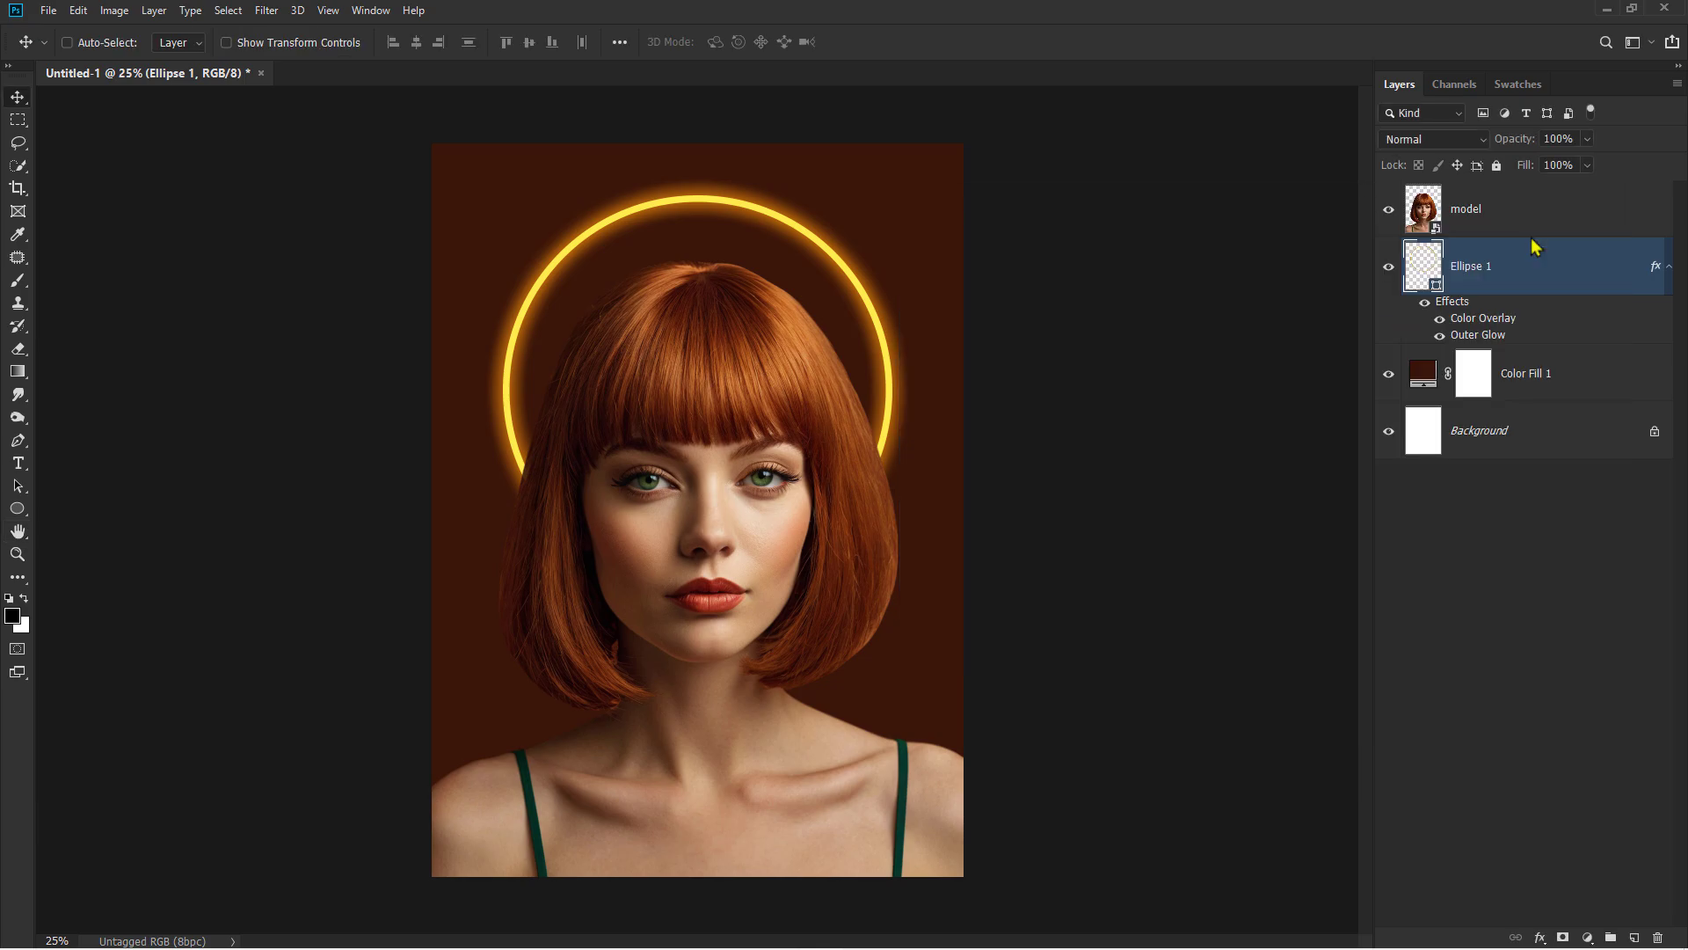
{"action": "left_click", "coordinate": [1426, 303]}
{"action": "left_click", "coordinate": [1425, 302]}
Convert the ring layer to a smart object and apply a Gaussian Blur to it
{"action": "left_click", "coordinate": [266, 11]}
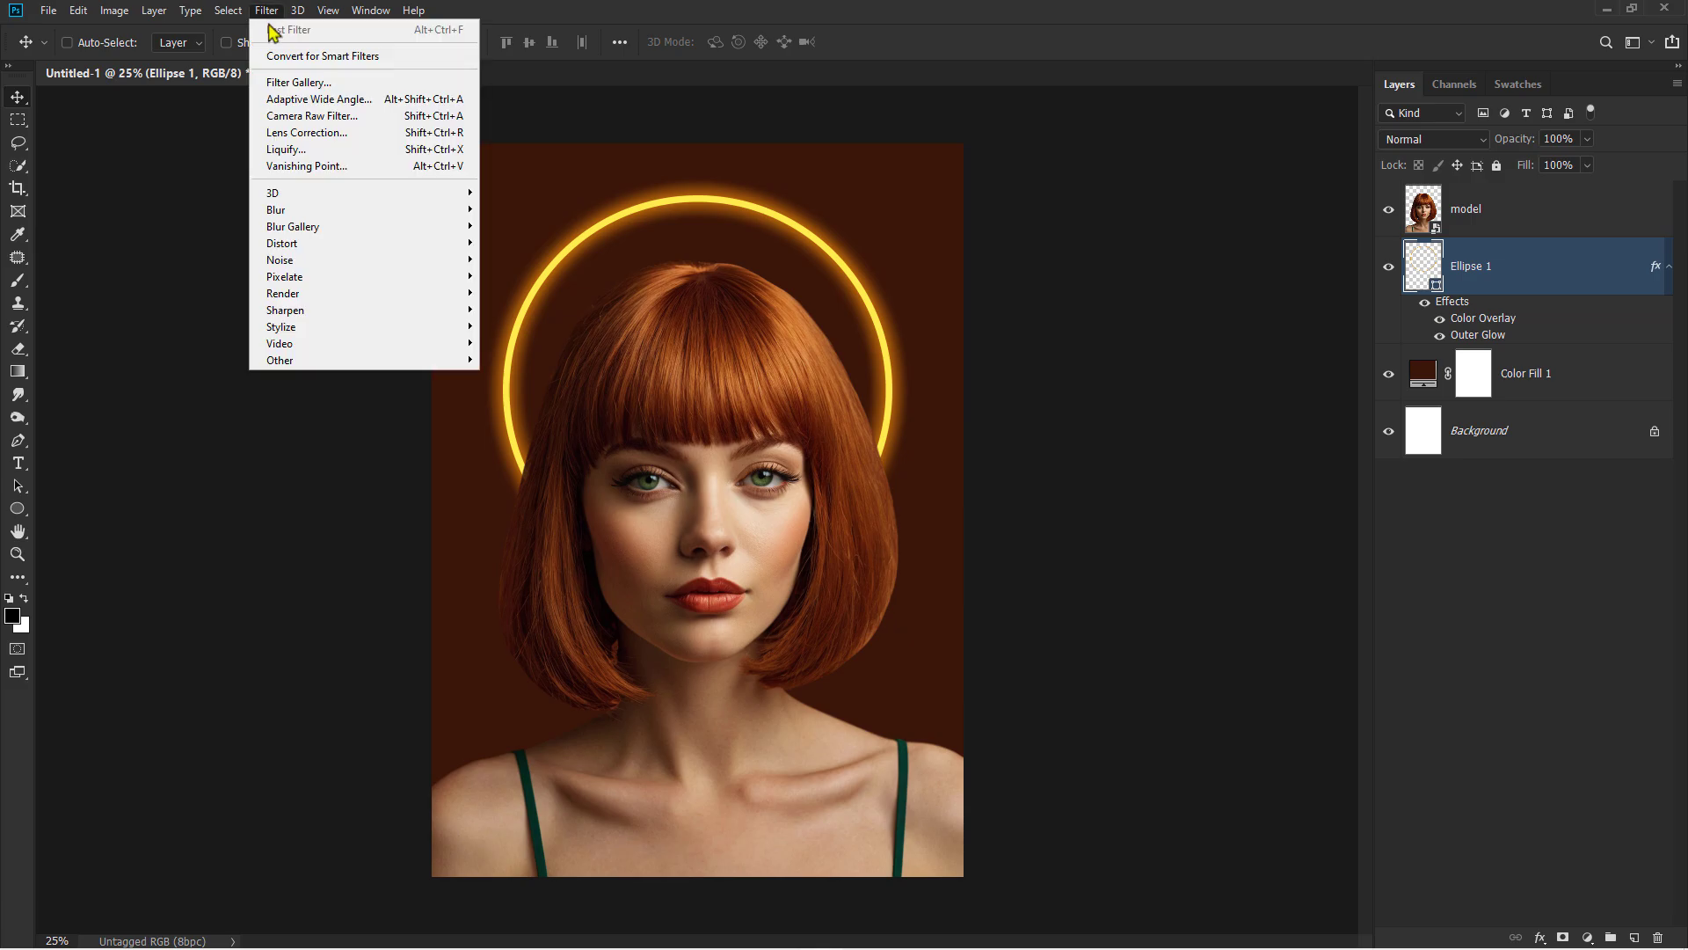
{"action": "mouse_move", "coordinate": [332, 214]}
{"action": "left_click", "coordinate": [524, 278]}
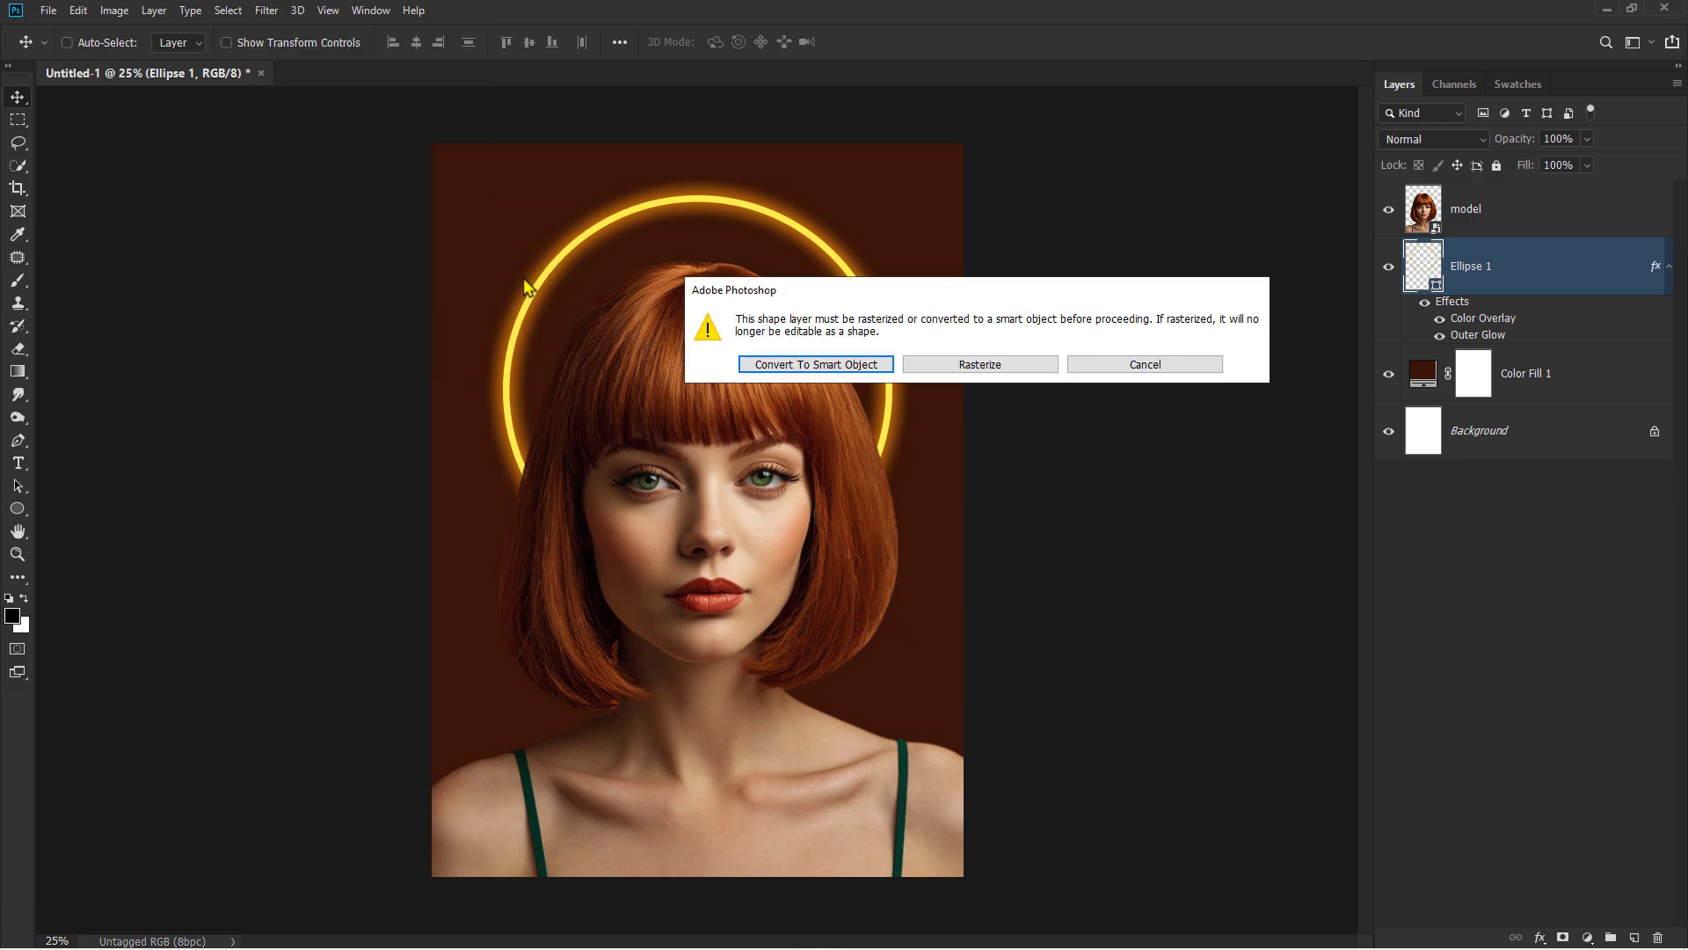
{"action": "left_click", "coordinate": [855, 365]}
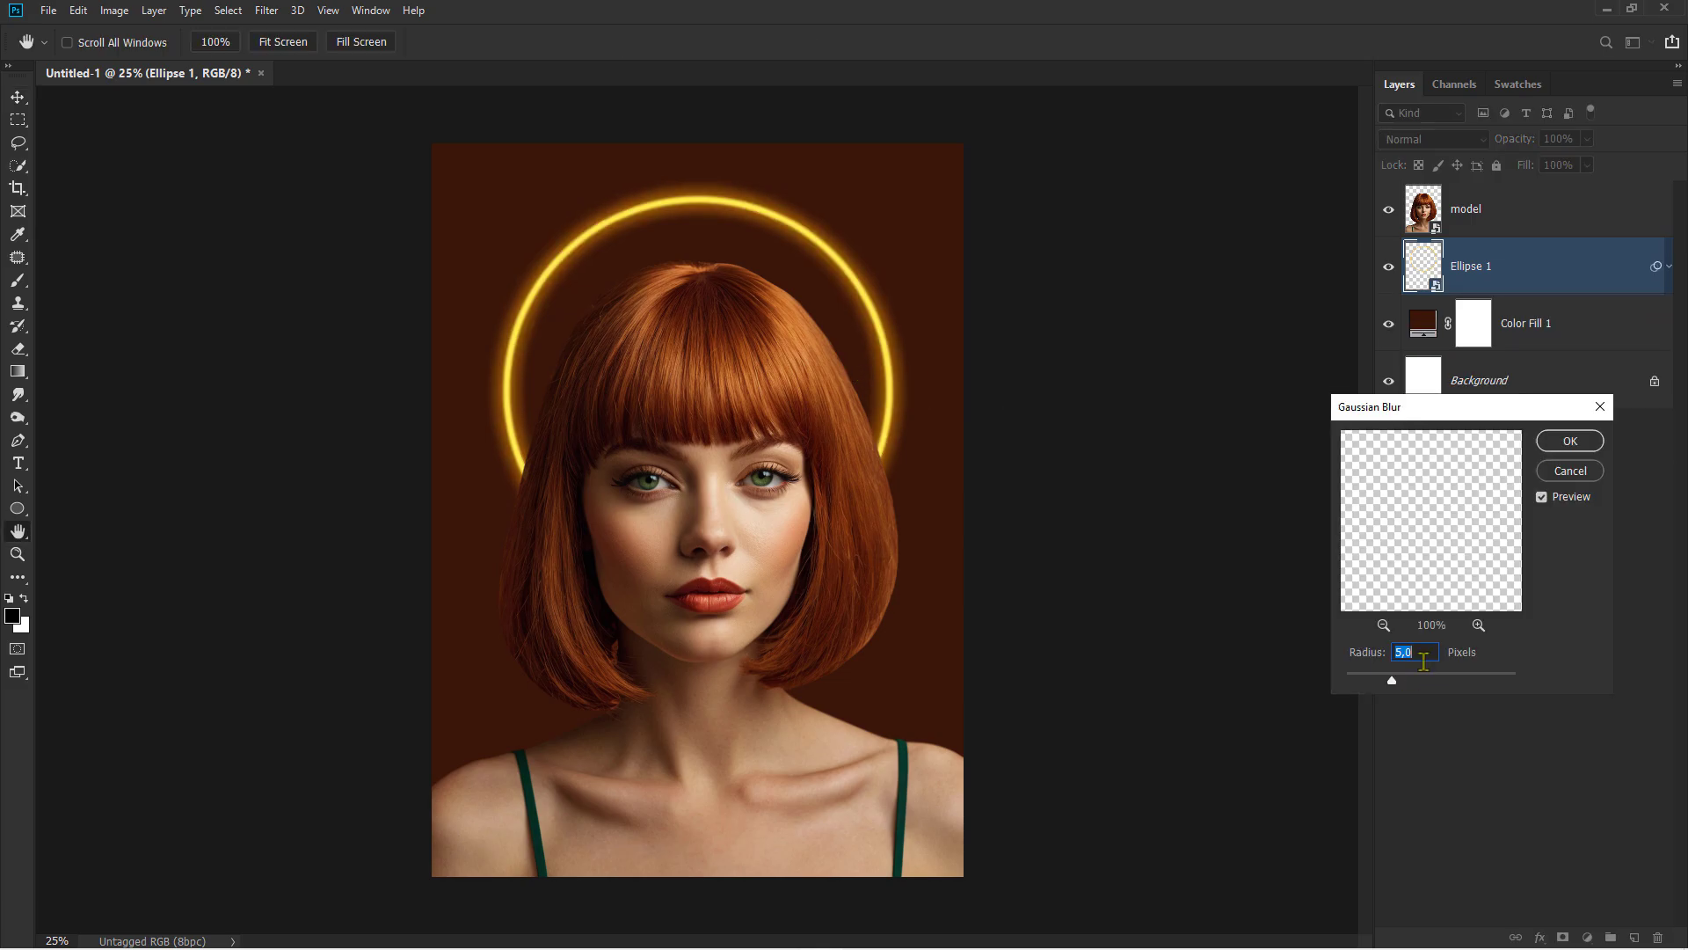
{"action": "left_click", "coordinate": [1433, 652]}
{"action": "left_click", "coordinate": [1550, 448]}
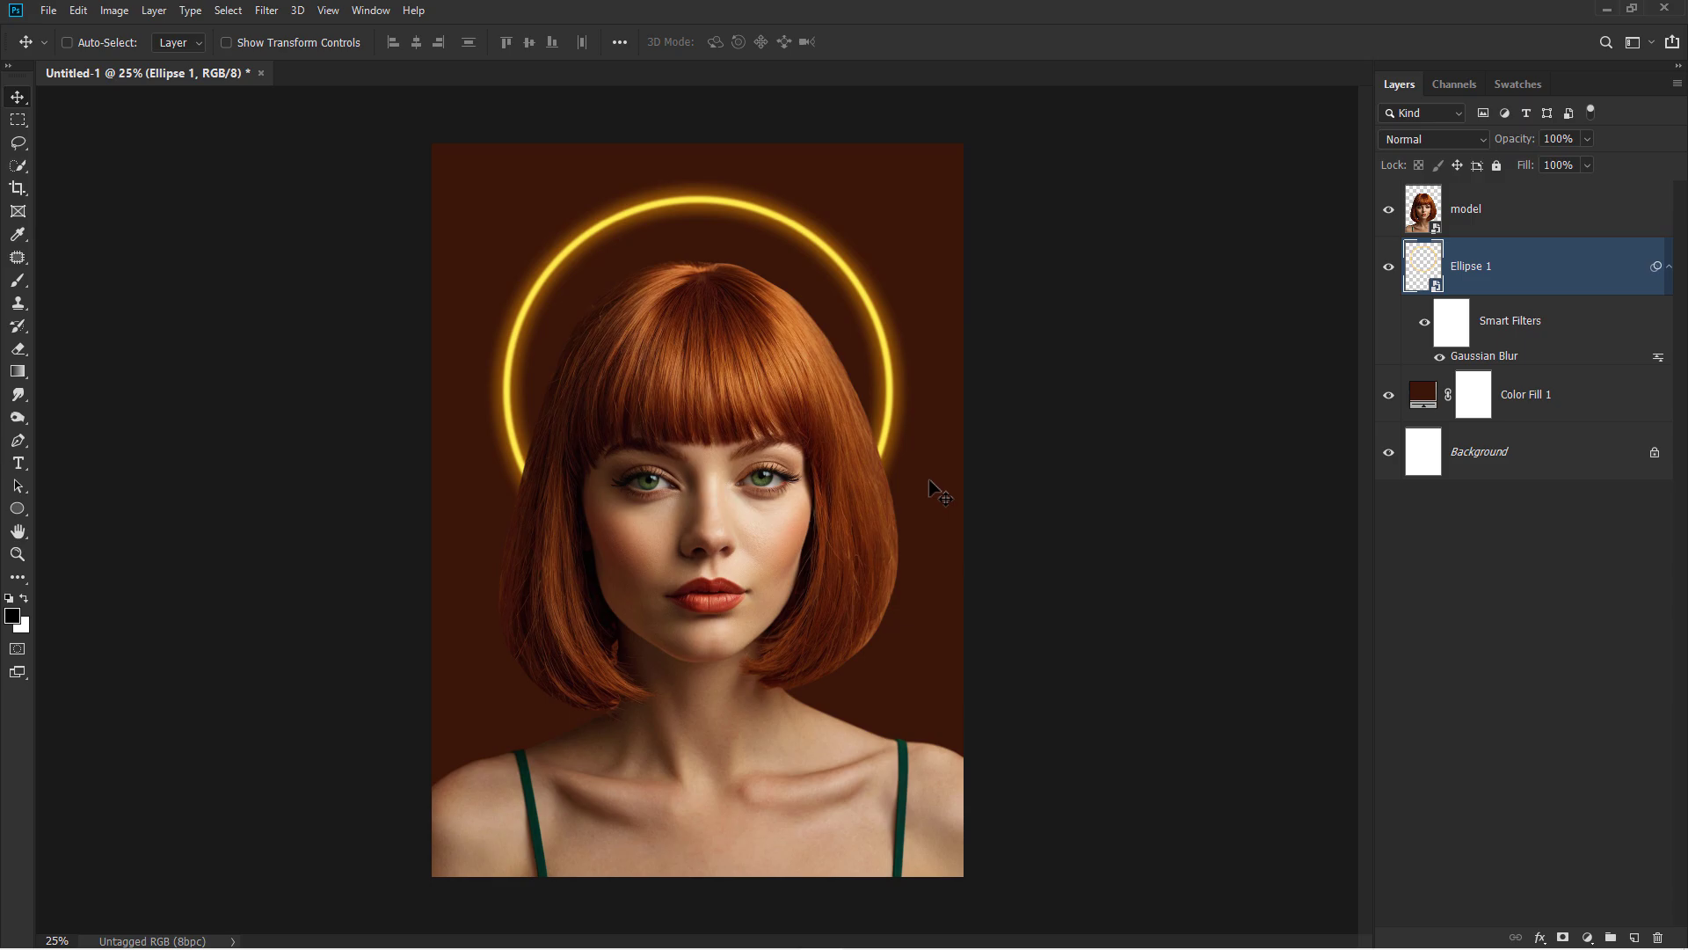
Set the radius of the ring's Gaussian Blur smart filter to 3 pixels
{"action": "key", "text": "ctrl+0"}
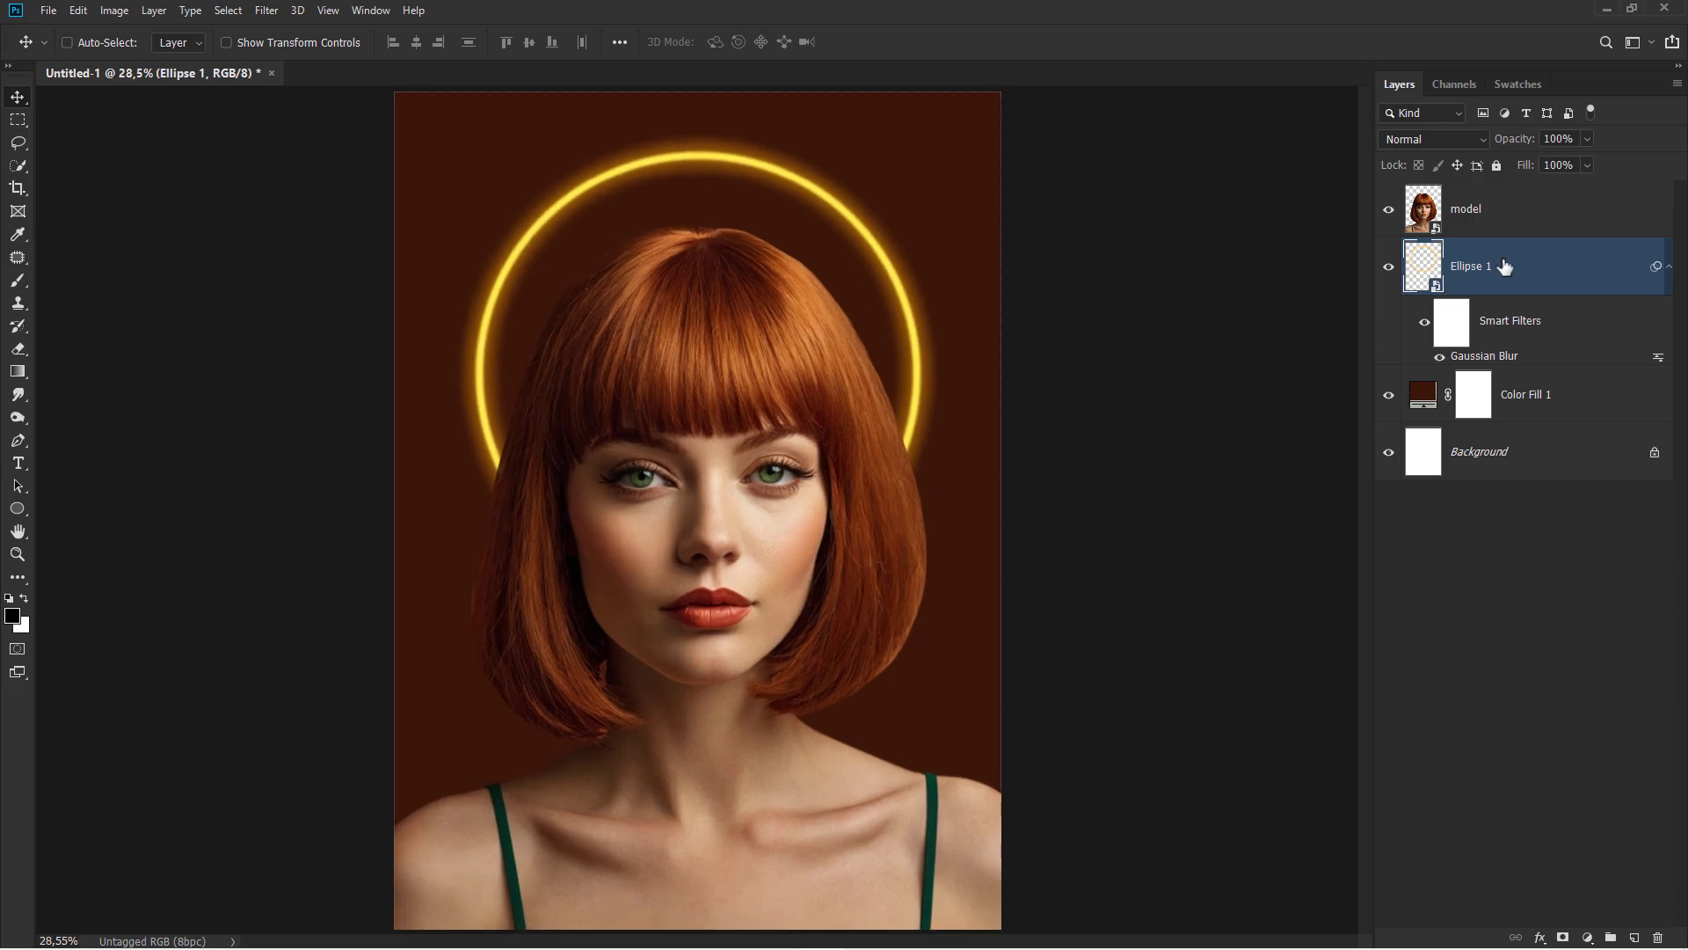
{"action": "double_click", "coordinate": [1495, 358]}
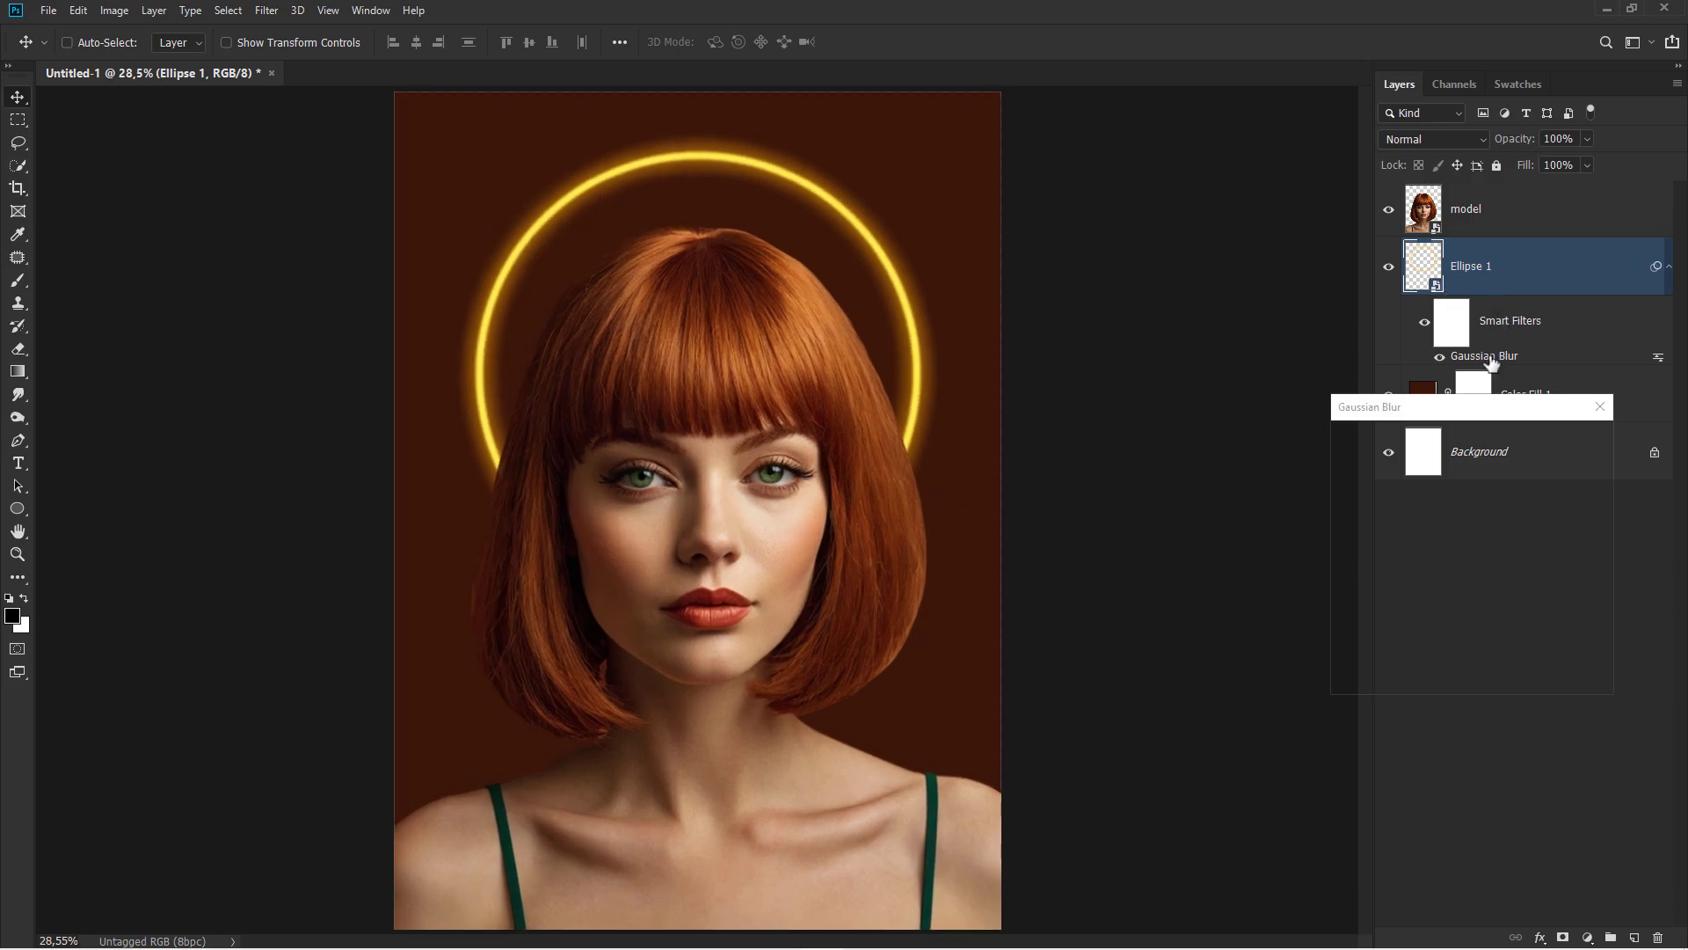
{"action": "type", "text": "3"}
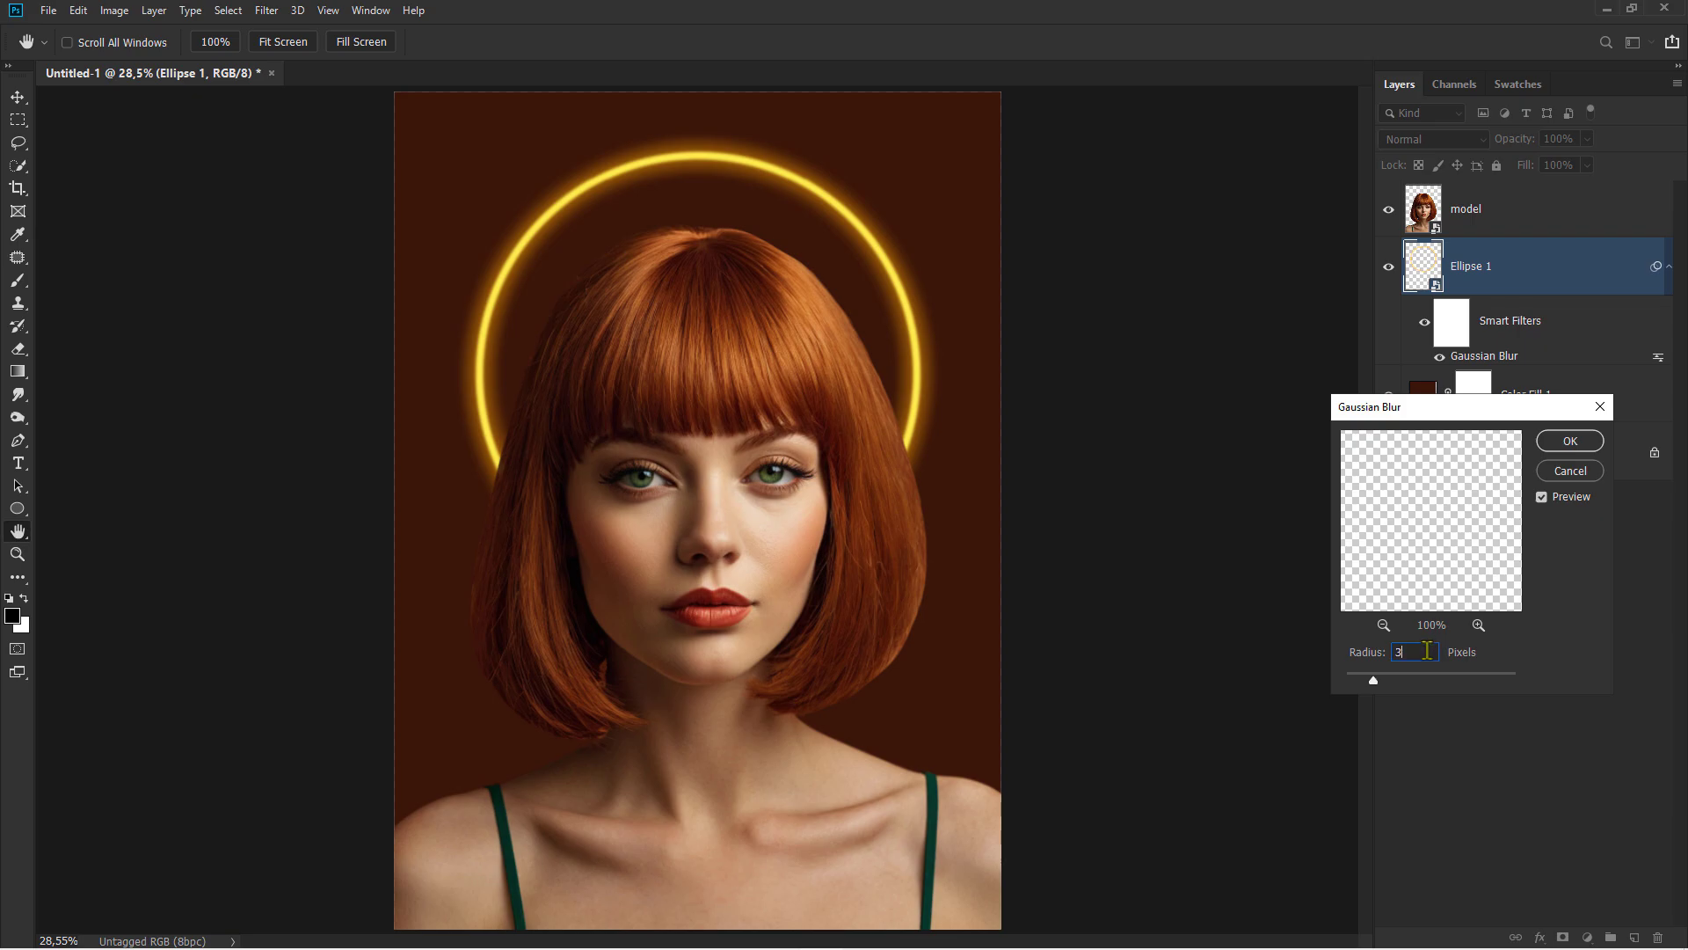
{"action": "left_click", "coordinate": [1568, 442]}
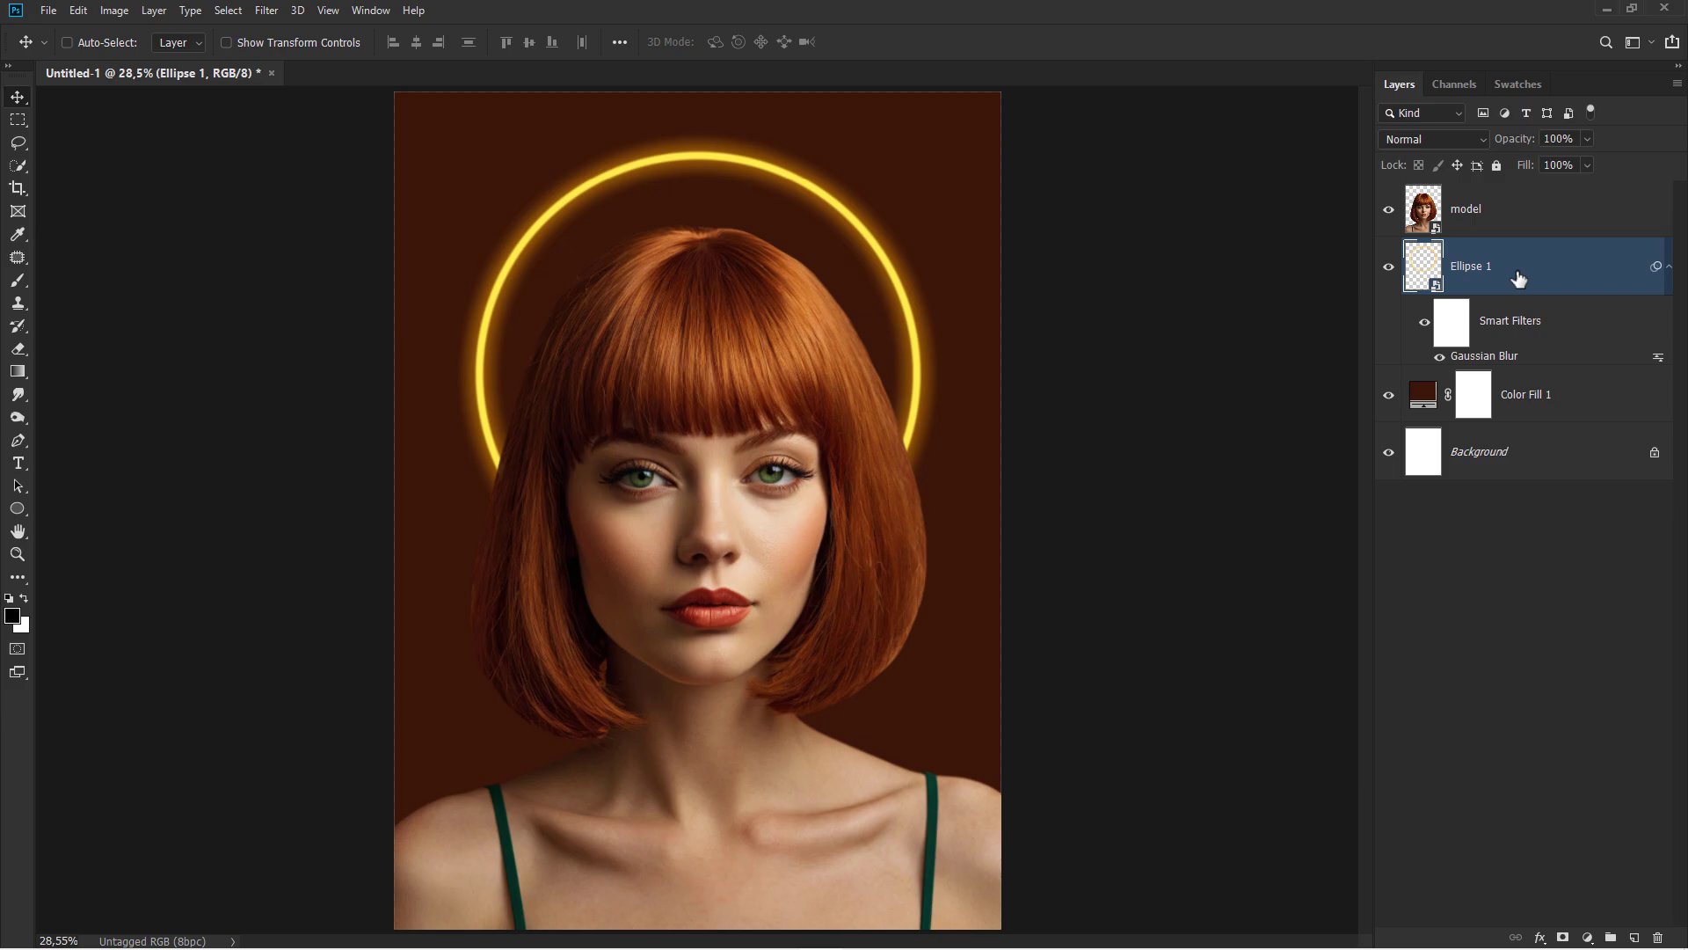
Add a new layer directly above the color fill layer and name it light
{"action": "left_click", "coordinate": [1542, 401]}
{"action": "left_click", "coordinate": [1635, 935]}
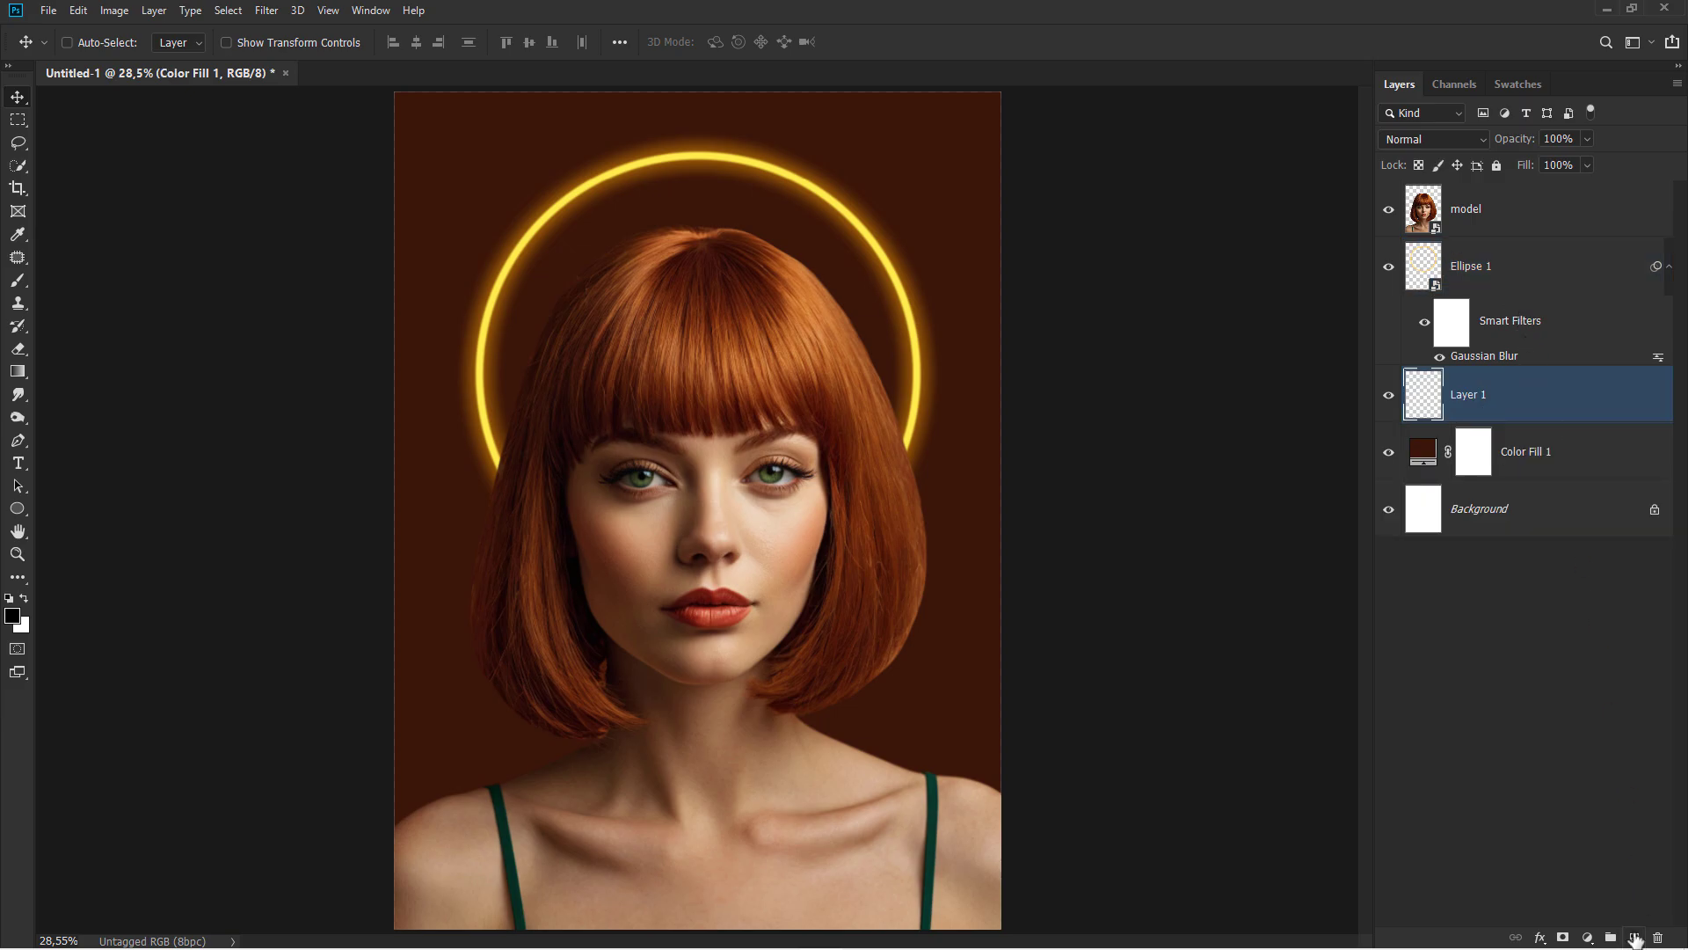
{"action": "double_click", "coordinate": [1466, 395]}
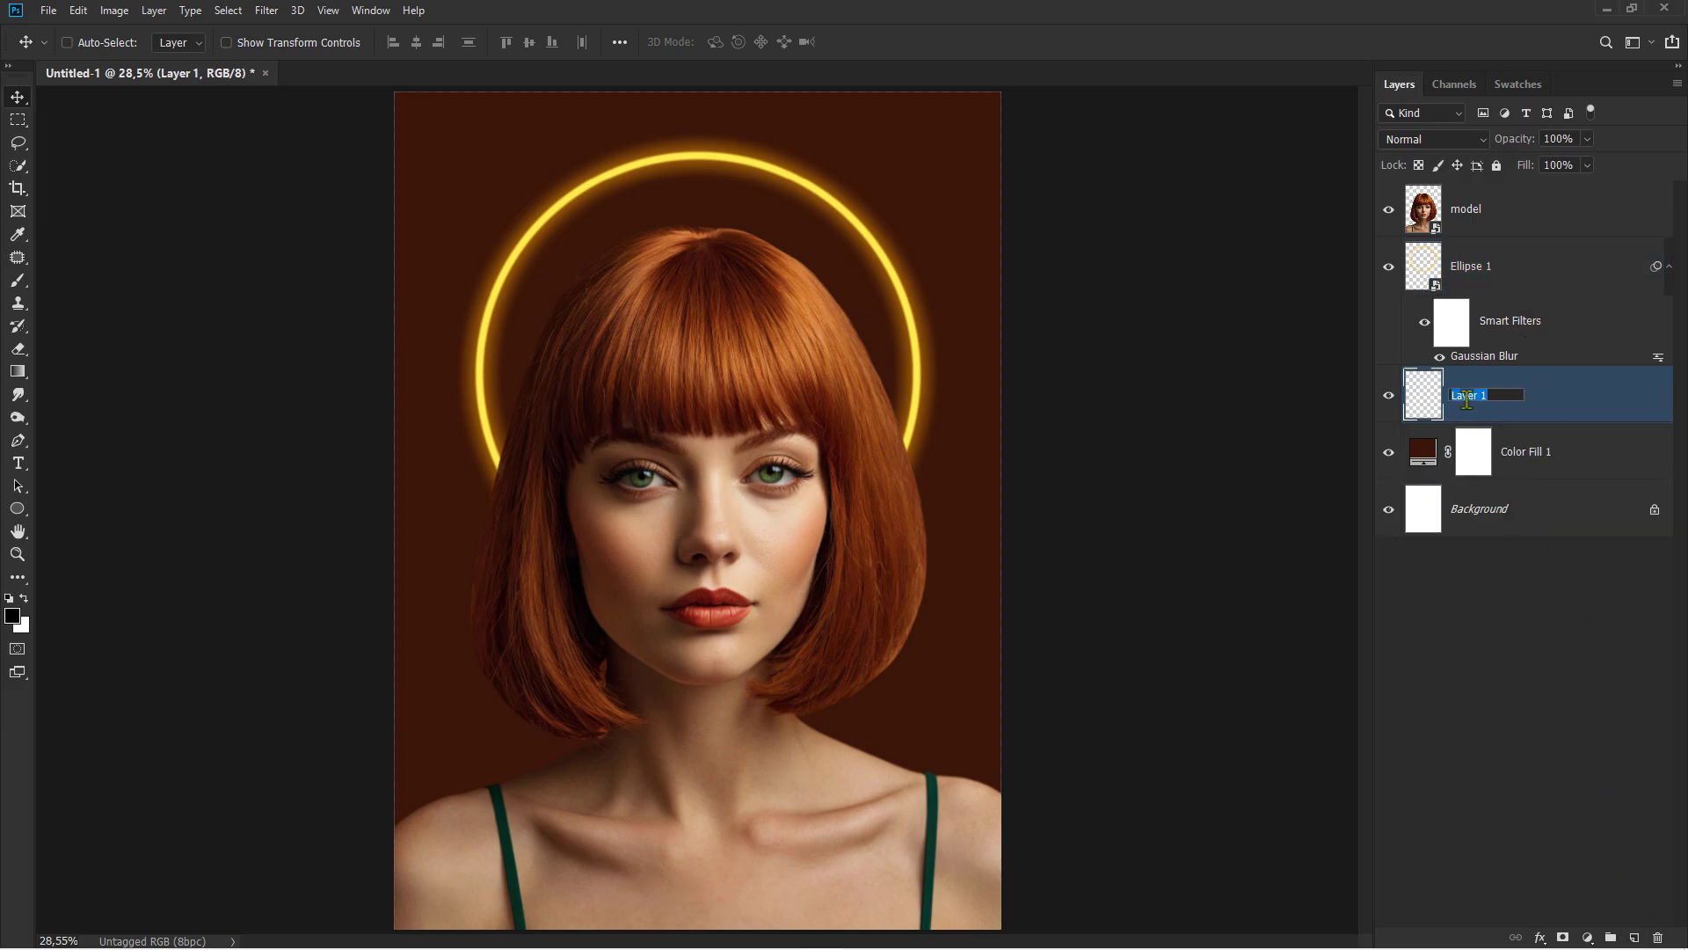
{"action": "type", "text": "light"}
{"action": "key", "text": "Return"}
Choose the Brush tool, set the foreground color to orange #b34a0b and the brush flow to 100%
{"action": "left_click_drag", "start_coordinate": [17, 279], "coordinate": [67, 292]}
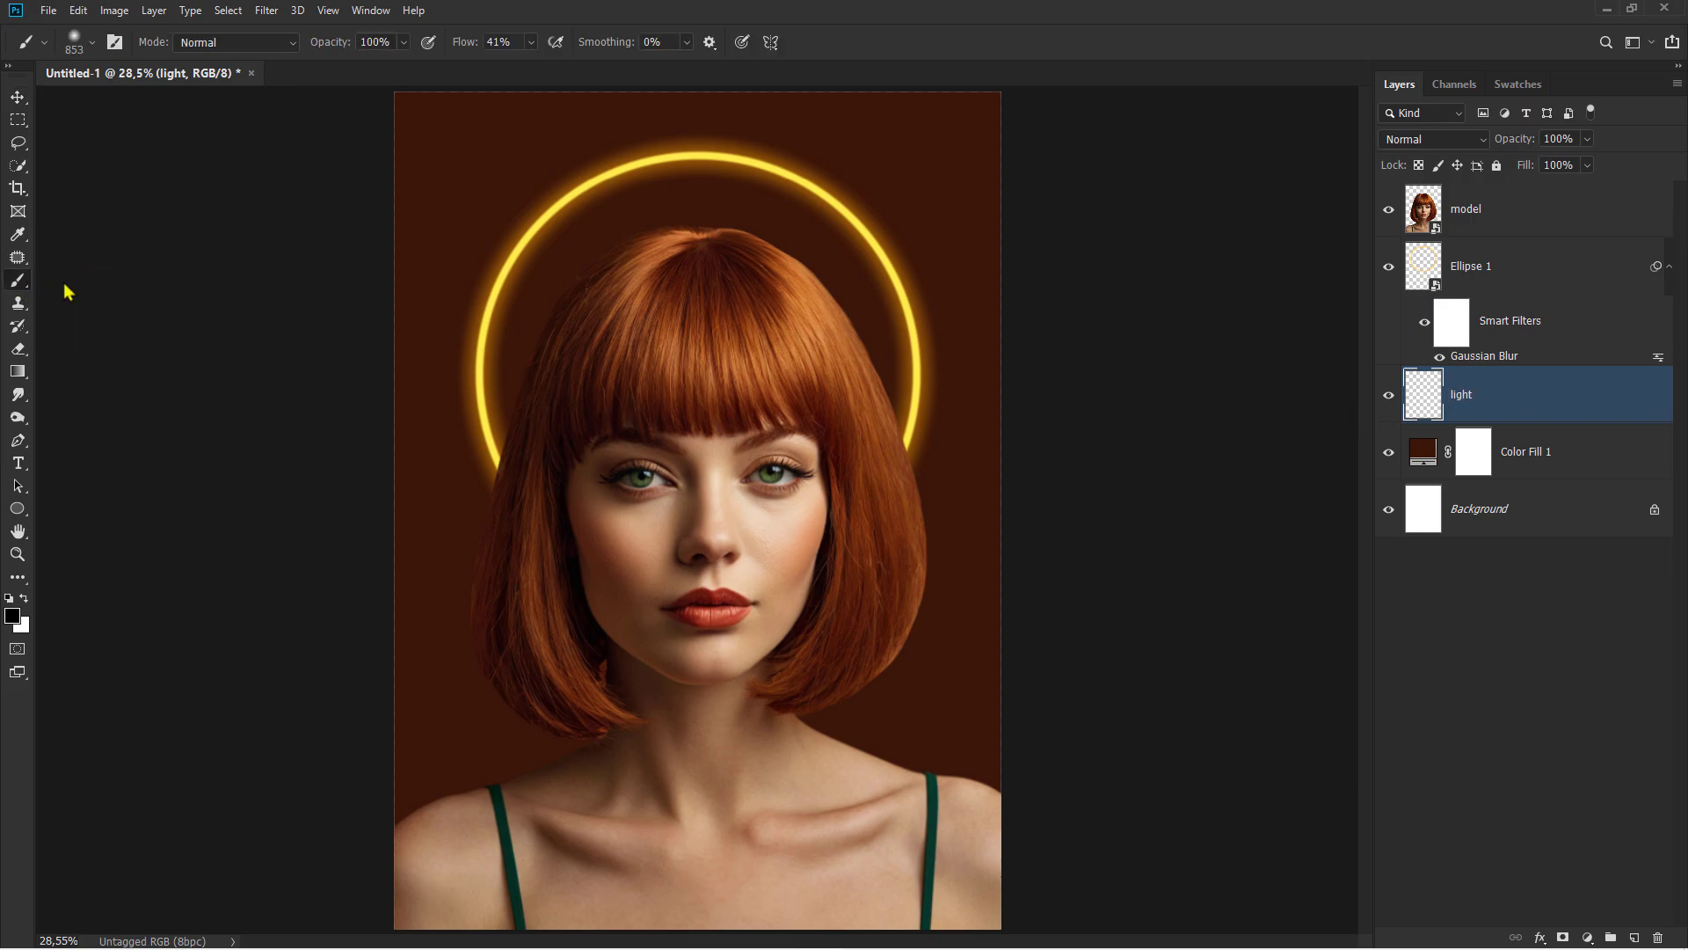
{"action": "left_click", "coordinate": [12, 616]}
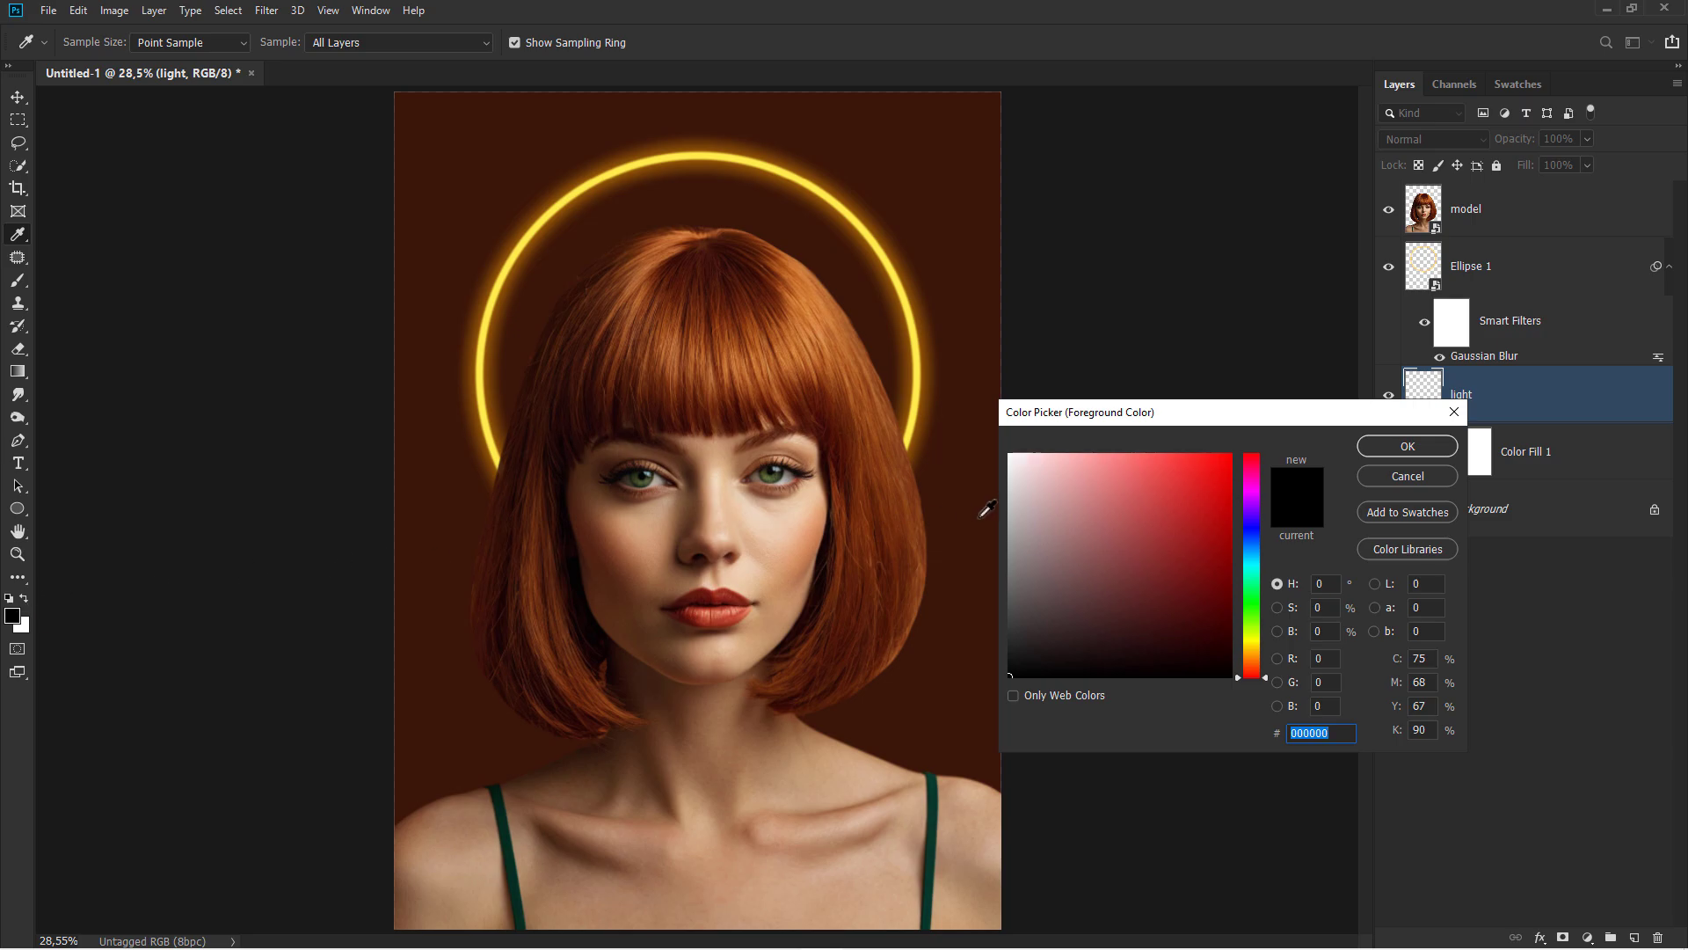
{"action": "left_click", "coordinate": [897, 488]}
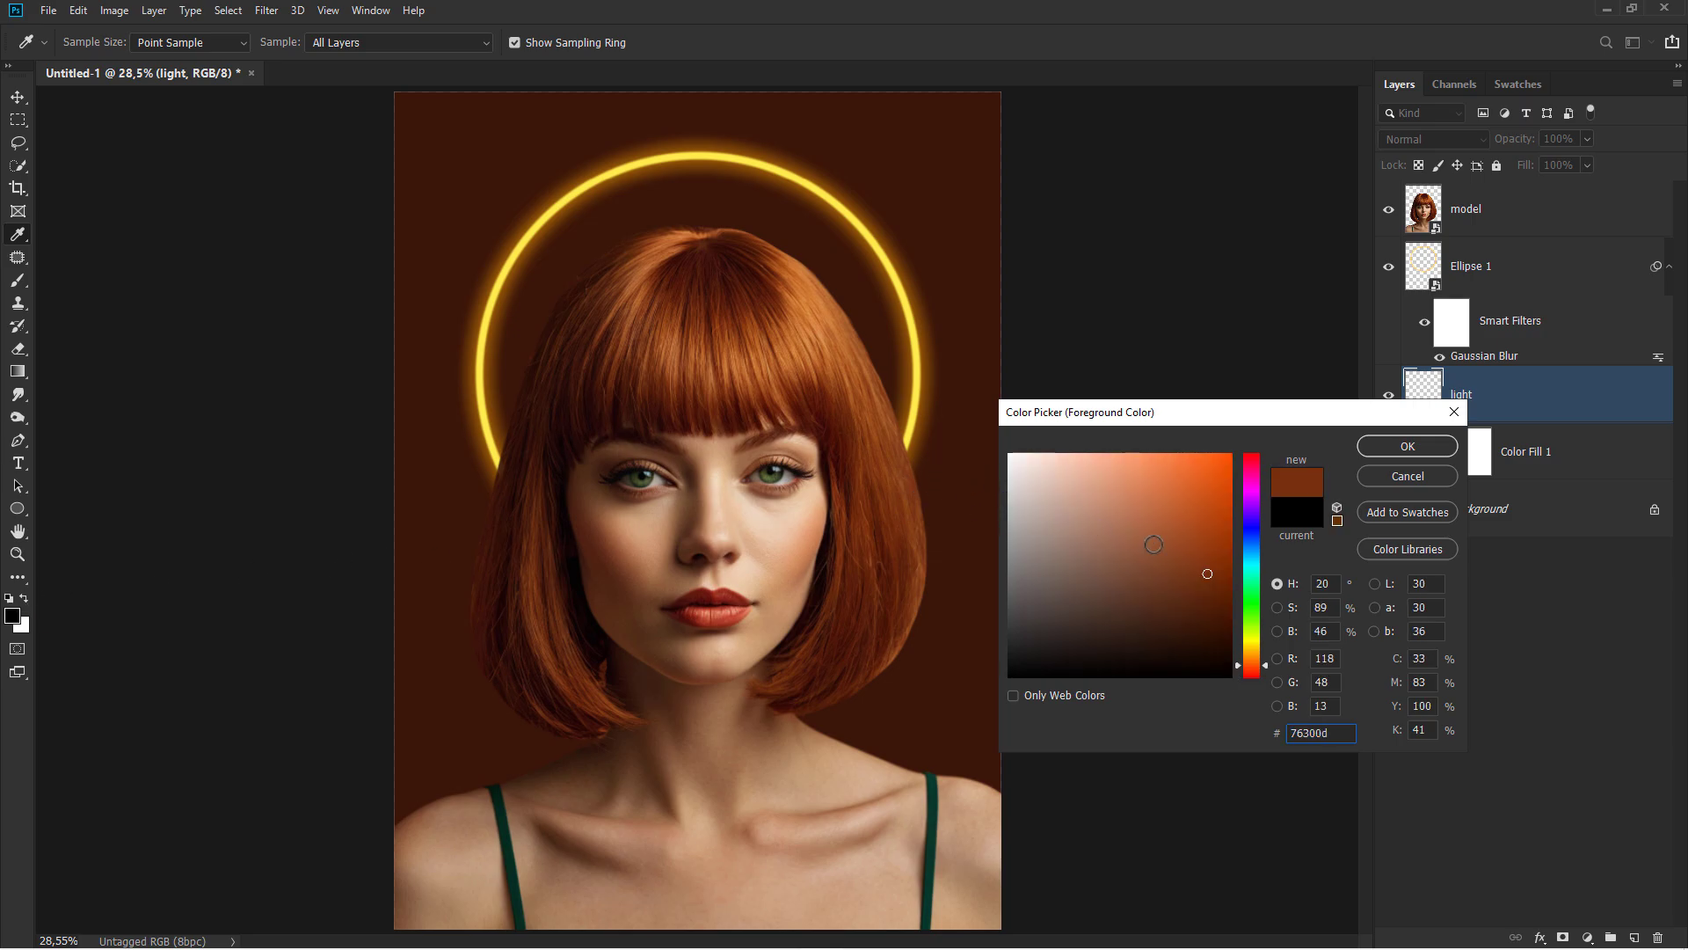
{"action": "left_click_drag", "start_coordinate": [1207, 572], "coordinate": [1219, 521]}
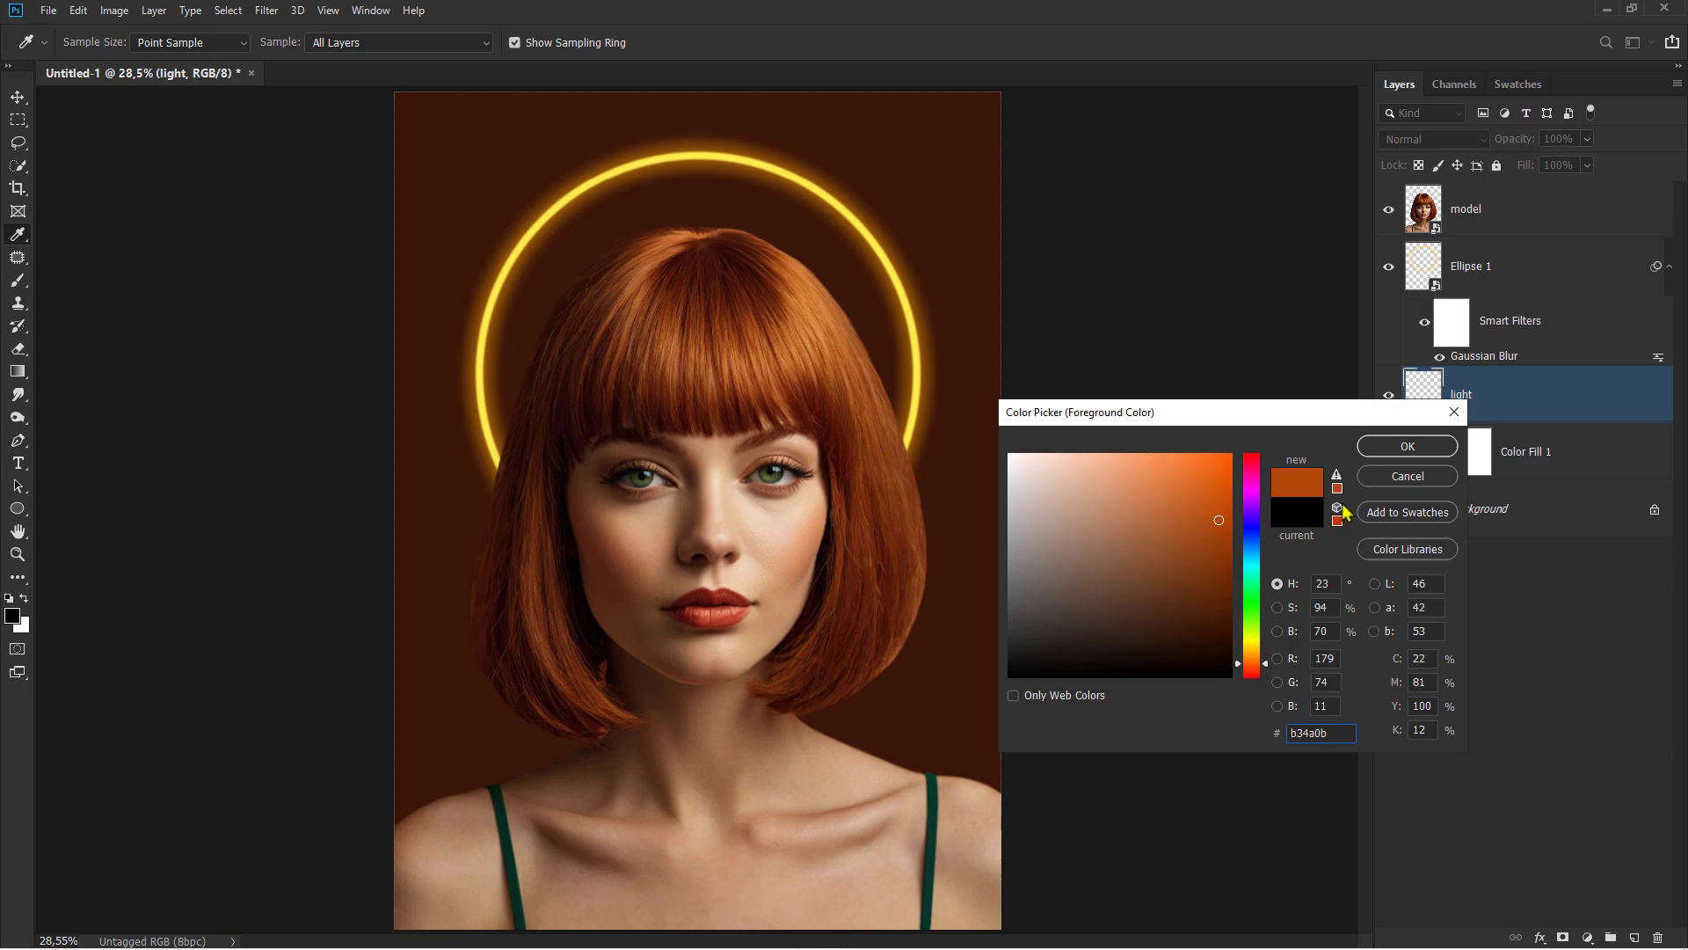
{"action": "left_click", "coordinate": [1389, 448]}
{"action": "key", "text": "b"}
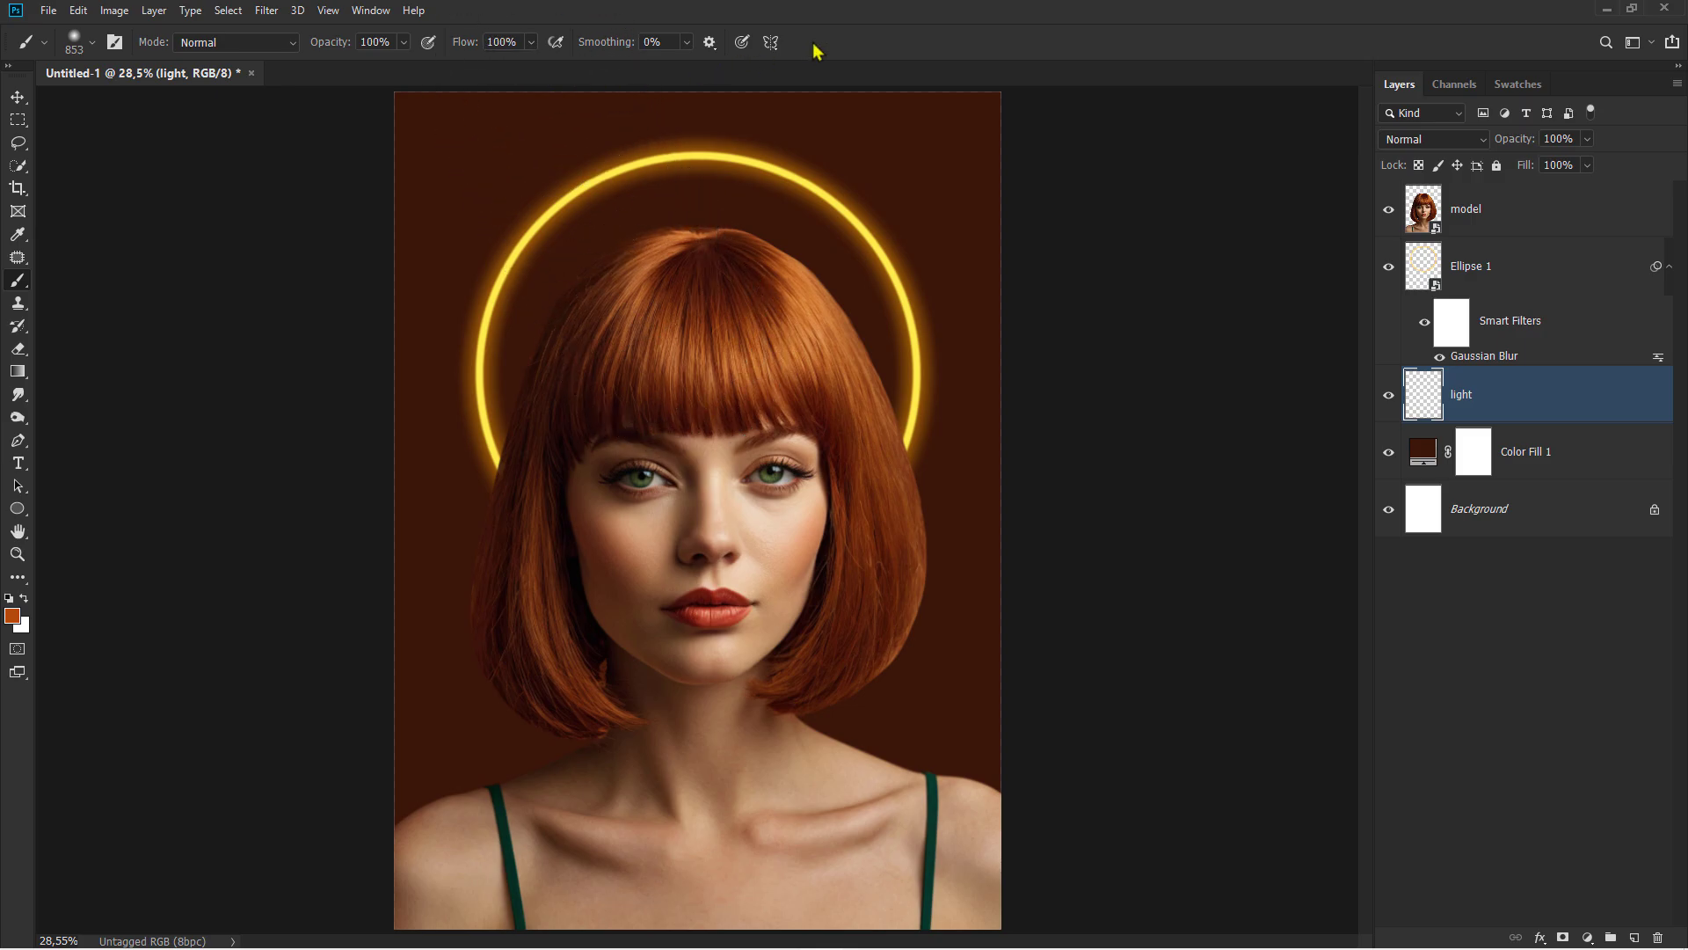
Paint a large soft orange spot behind the model's head at the ring's center using an enlarged brush with 0% hardness
{"action": "right_click", "coordinate": [719, 313]}
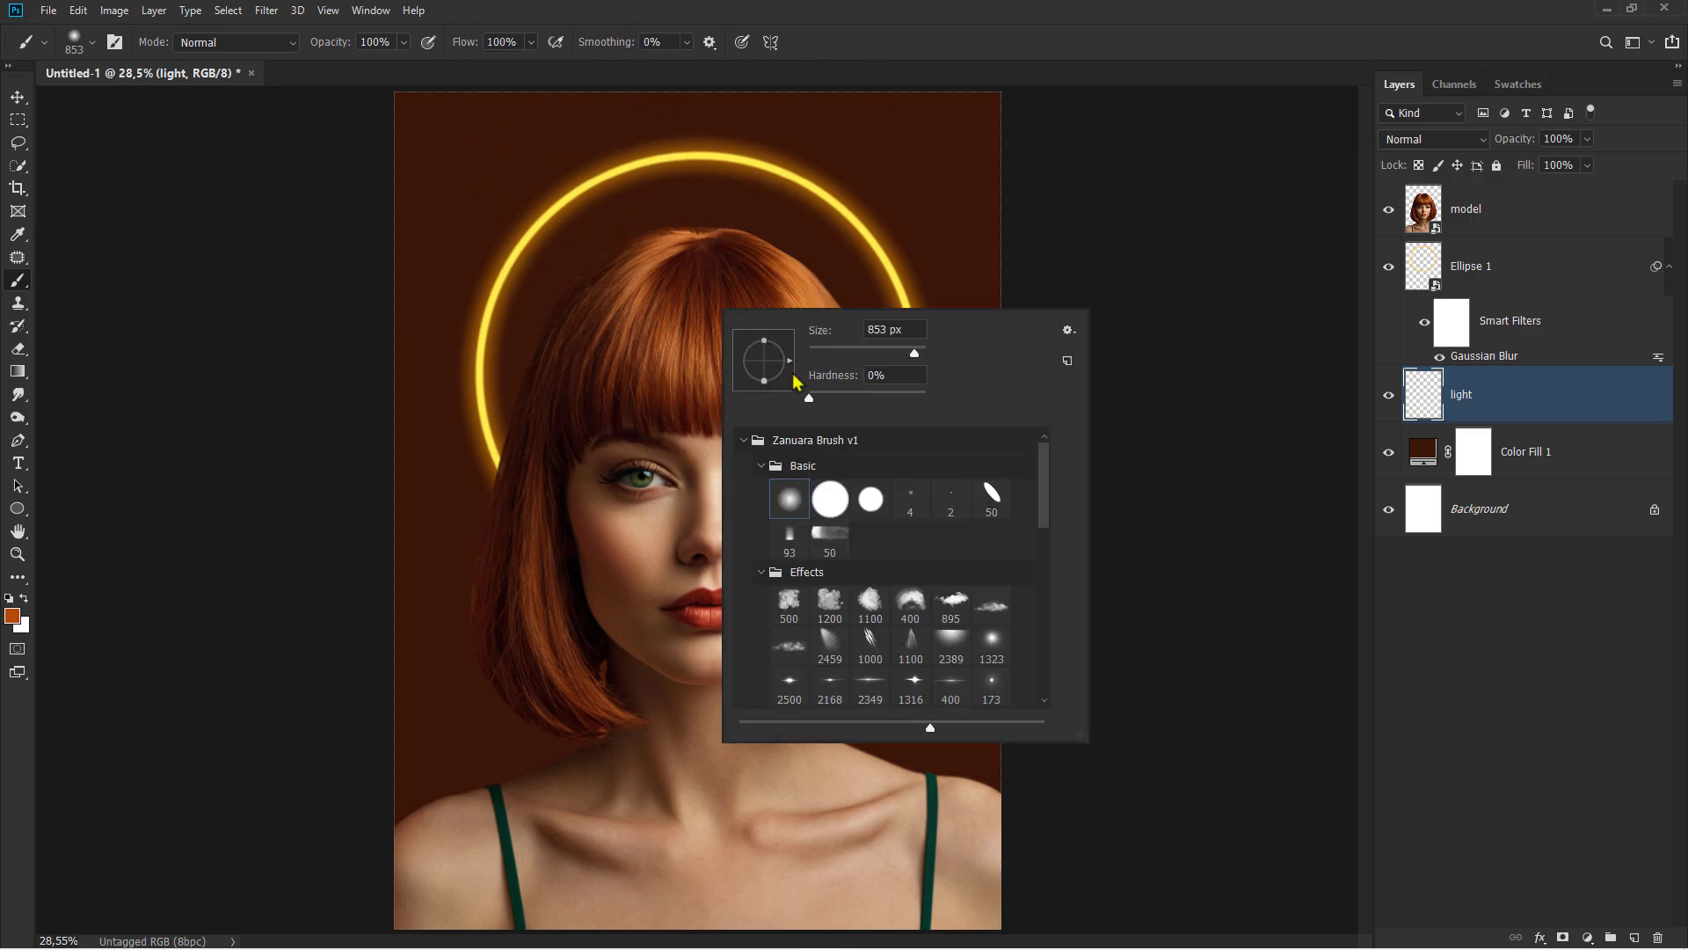
{"action": "left_click", "coordinate": [859, 398]}
{"action": "left_click", "coordinate": [882, 12]}
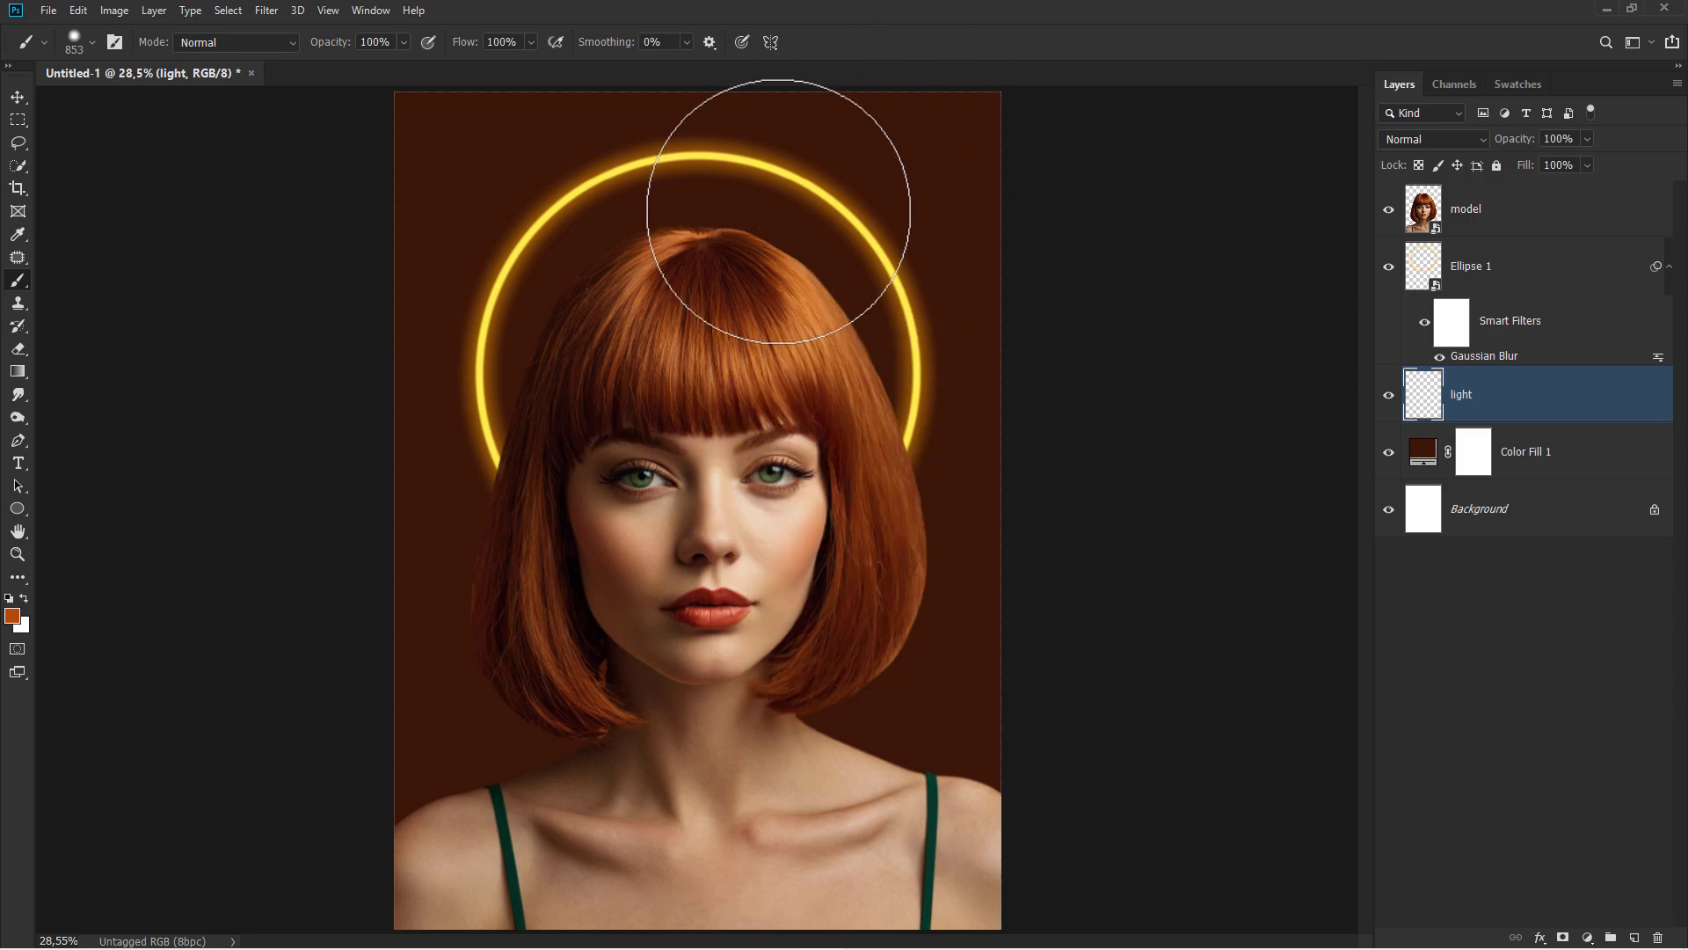
{"action": "left_click_drag", "start_coordinate": [674, 319], "coordinate": [796, 318]}
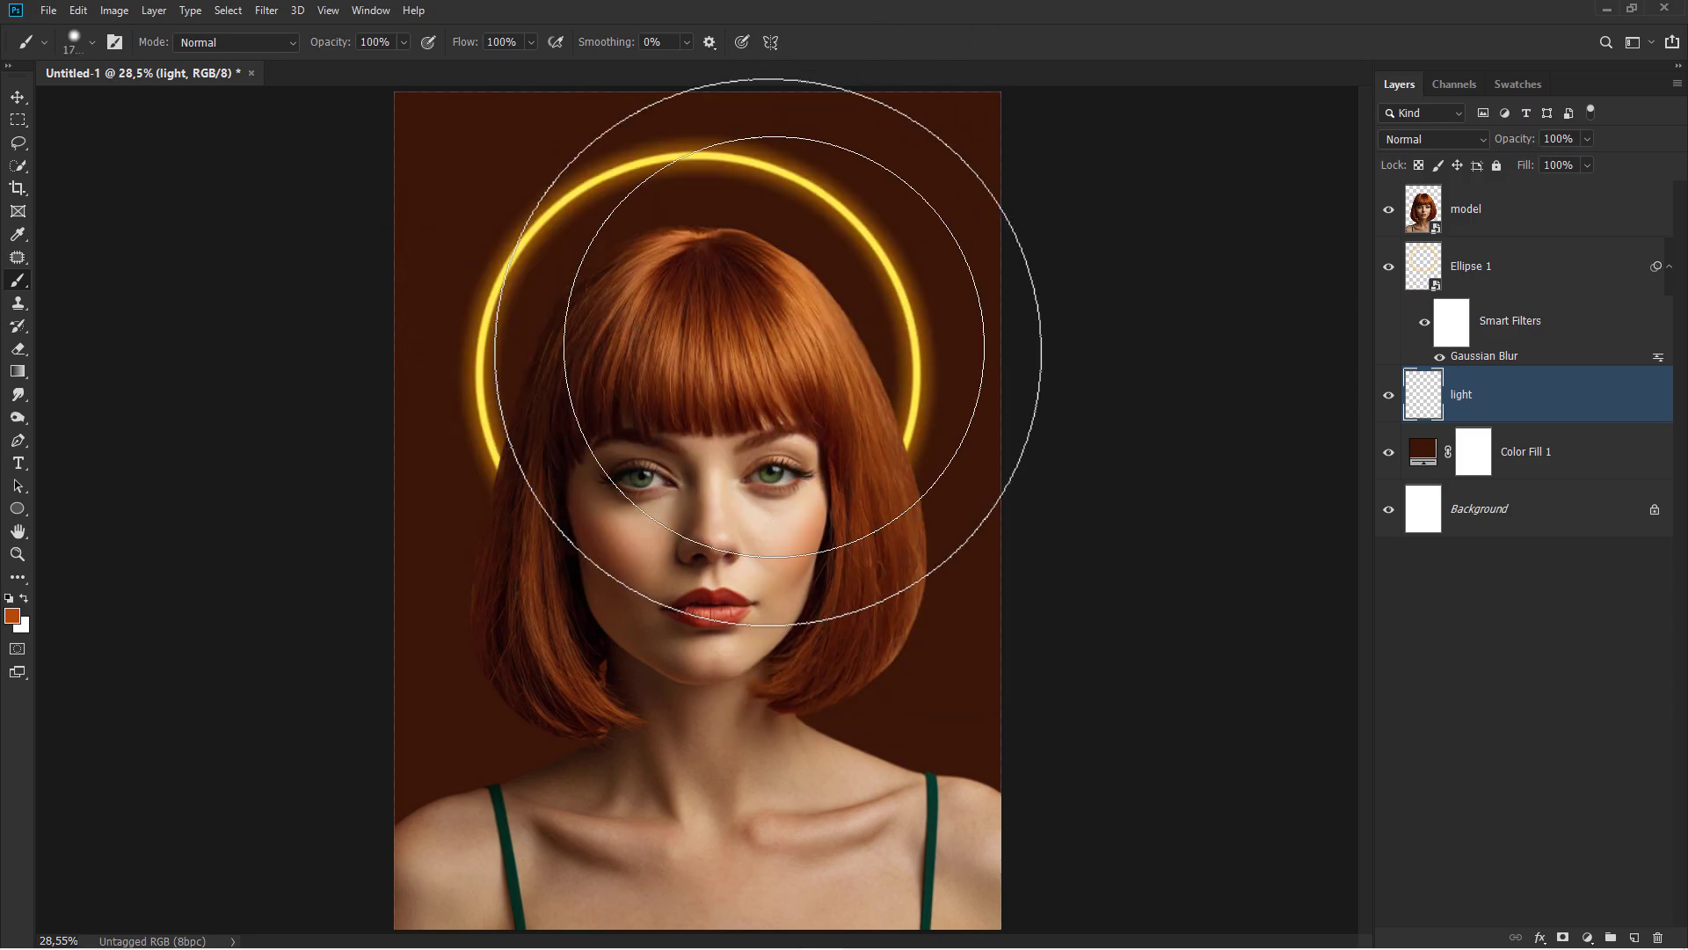
{"action": "left_click", "coordinate": [697, 375]}
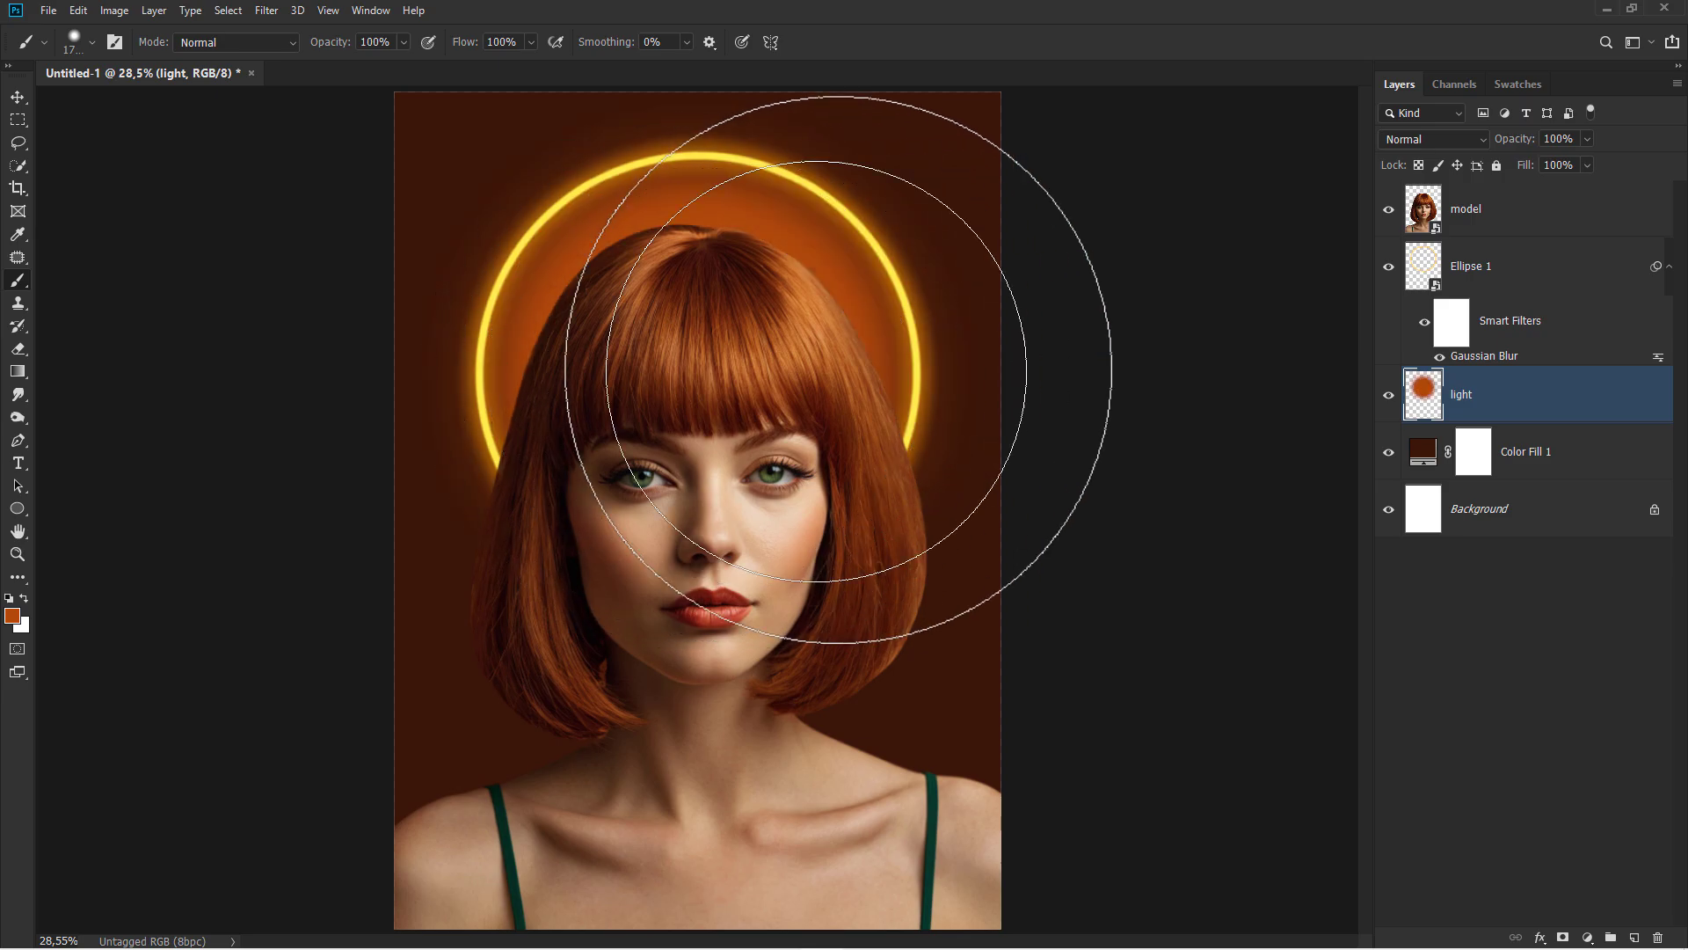
Set the light layer's blend mode to Linear Dodge (Add) and its opacity to 72%
{"action": "left_click", "coordinate": [1426, 141]}
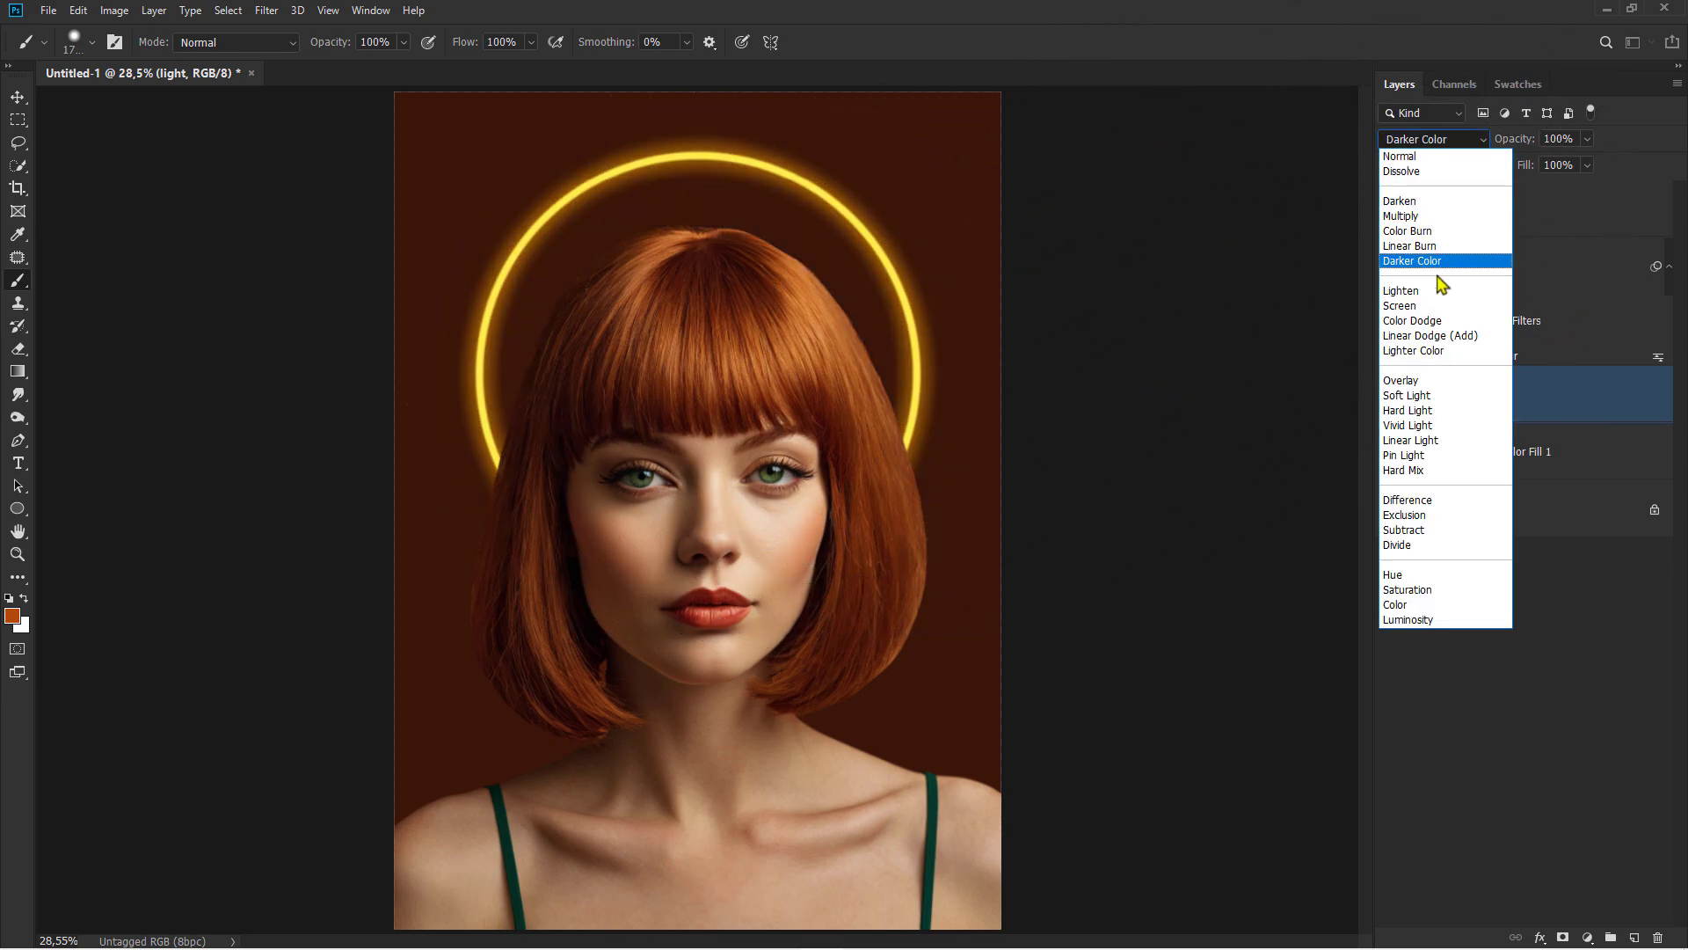
{"action": "left_click", "coordinate": [1439, 337]}
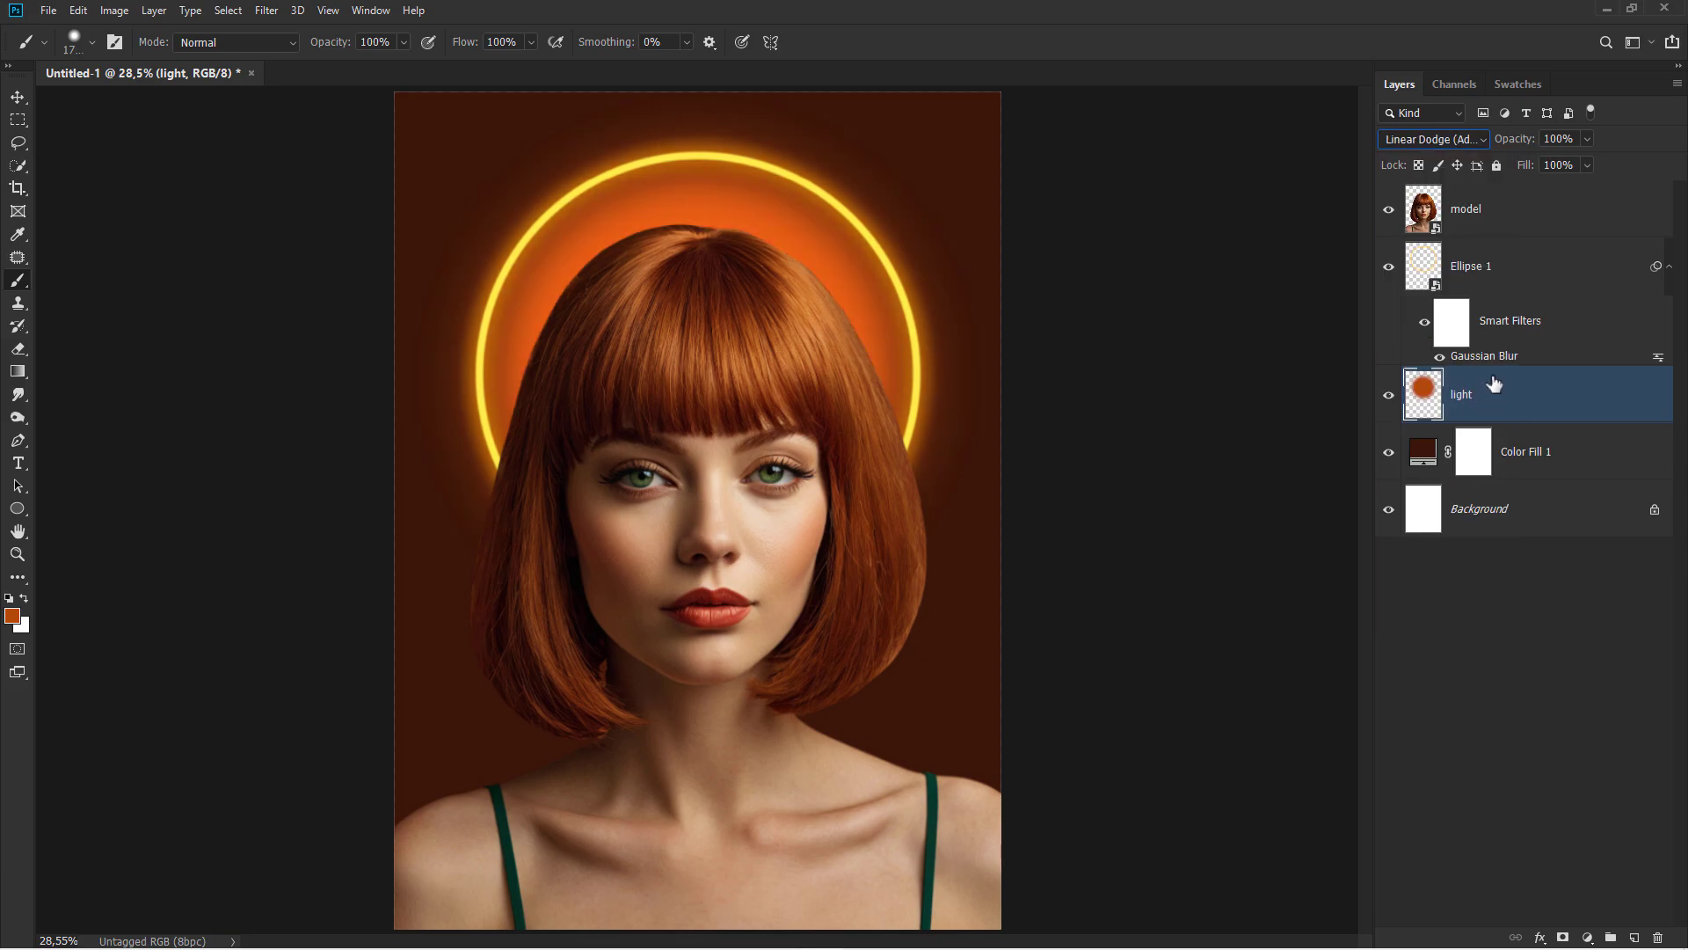
{"action": "left_click", "coordinate": [1587, 141]}
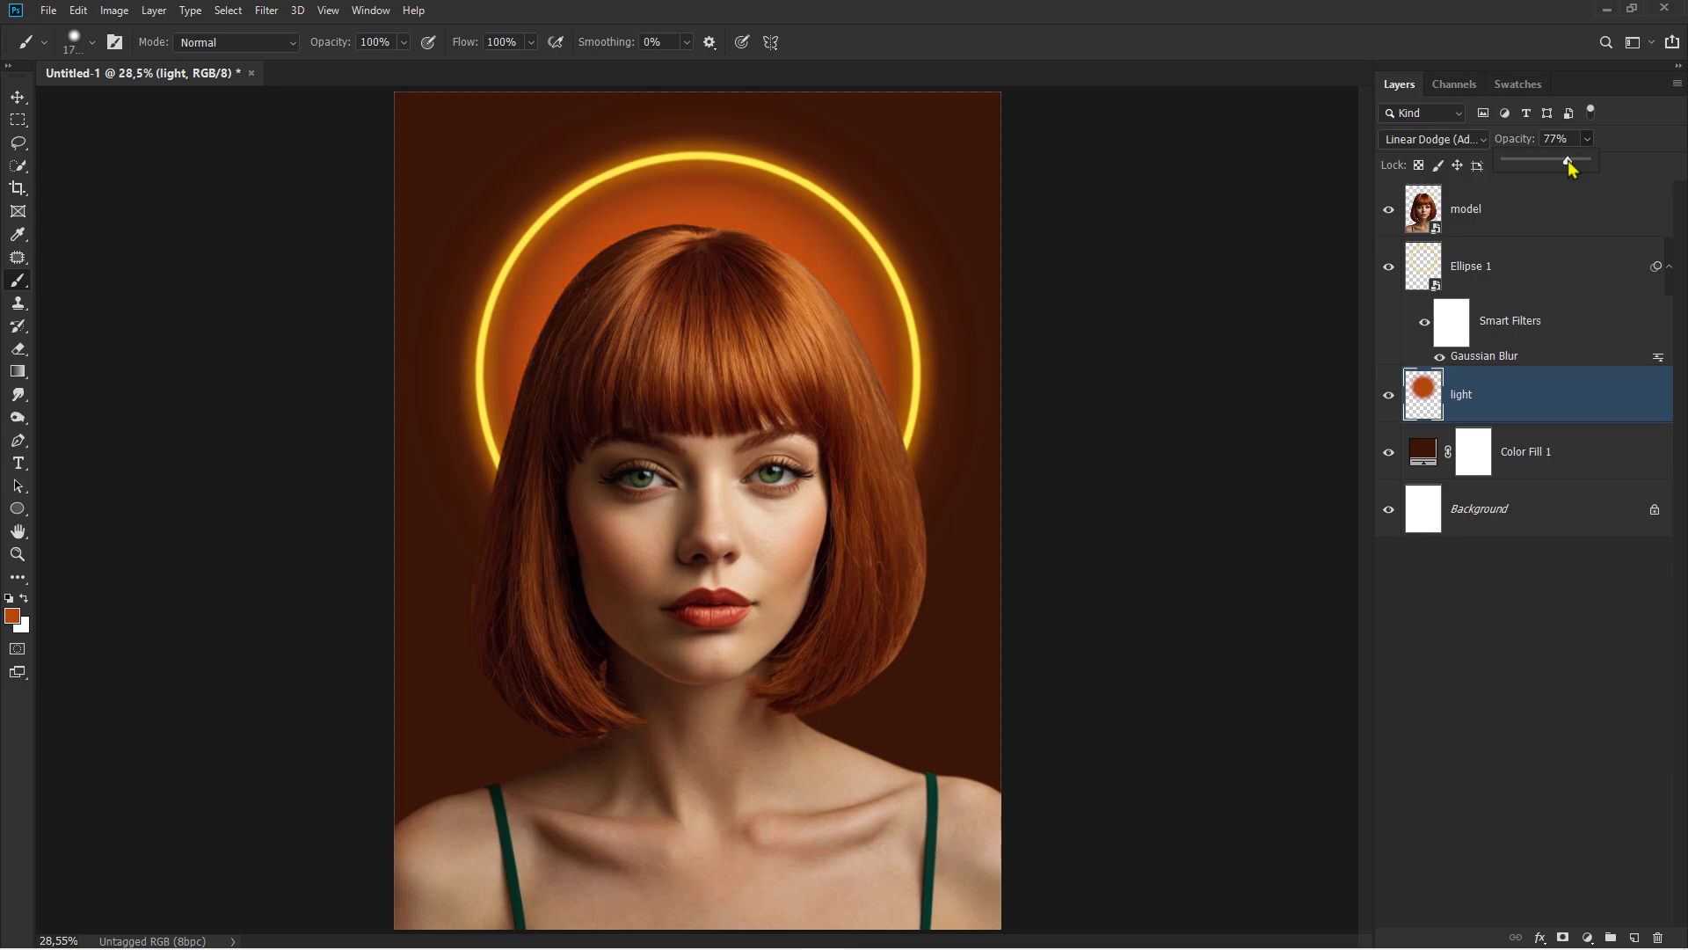
{"action": "left_click", "coordinate": [1498, 399]}
Scale up the orange glow on the light layer slightly around its center with Free Transform
{"action": "key", "text": "ctrl+t"}
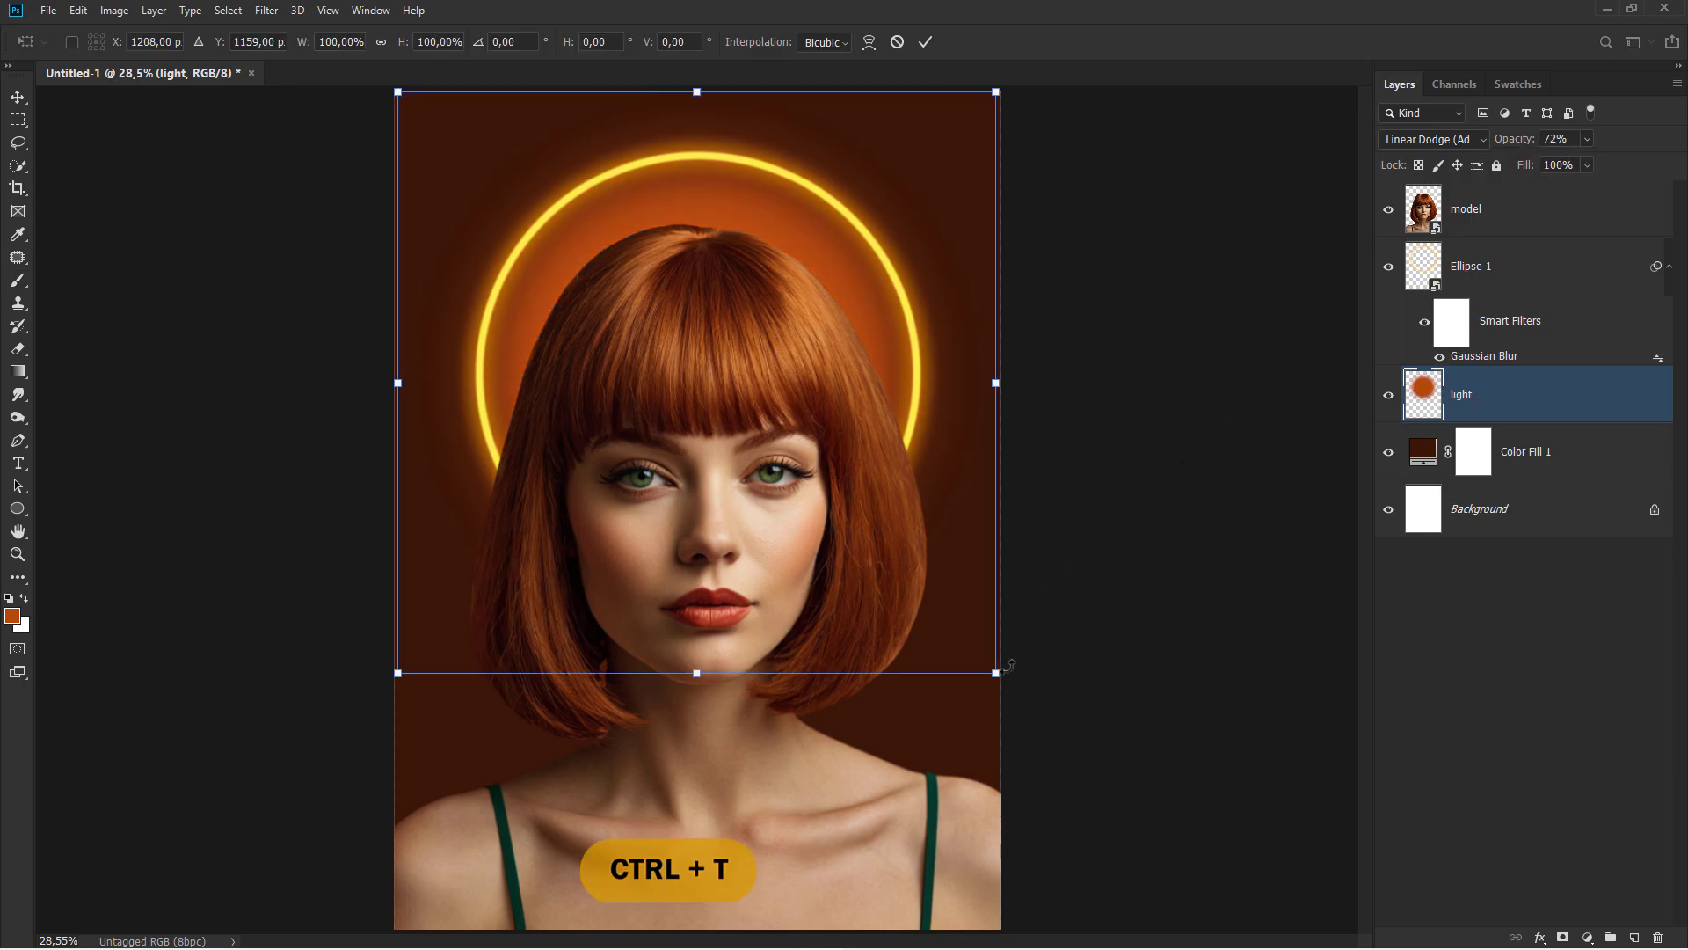
{"action": "left_click_drag", "start_coordinate": [1008, 665], "coordinate": [1037, 704]}
{"action": "key", "text": "Return"}
{"action": "key", "text": "b"}
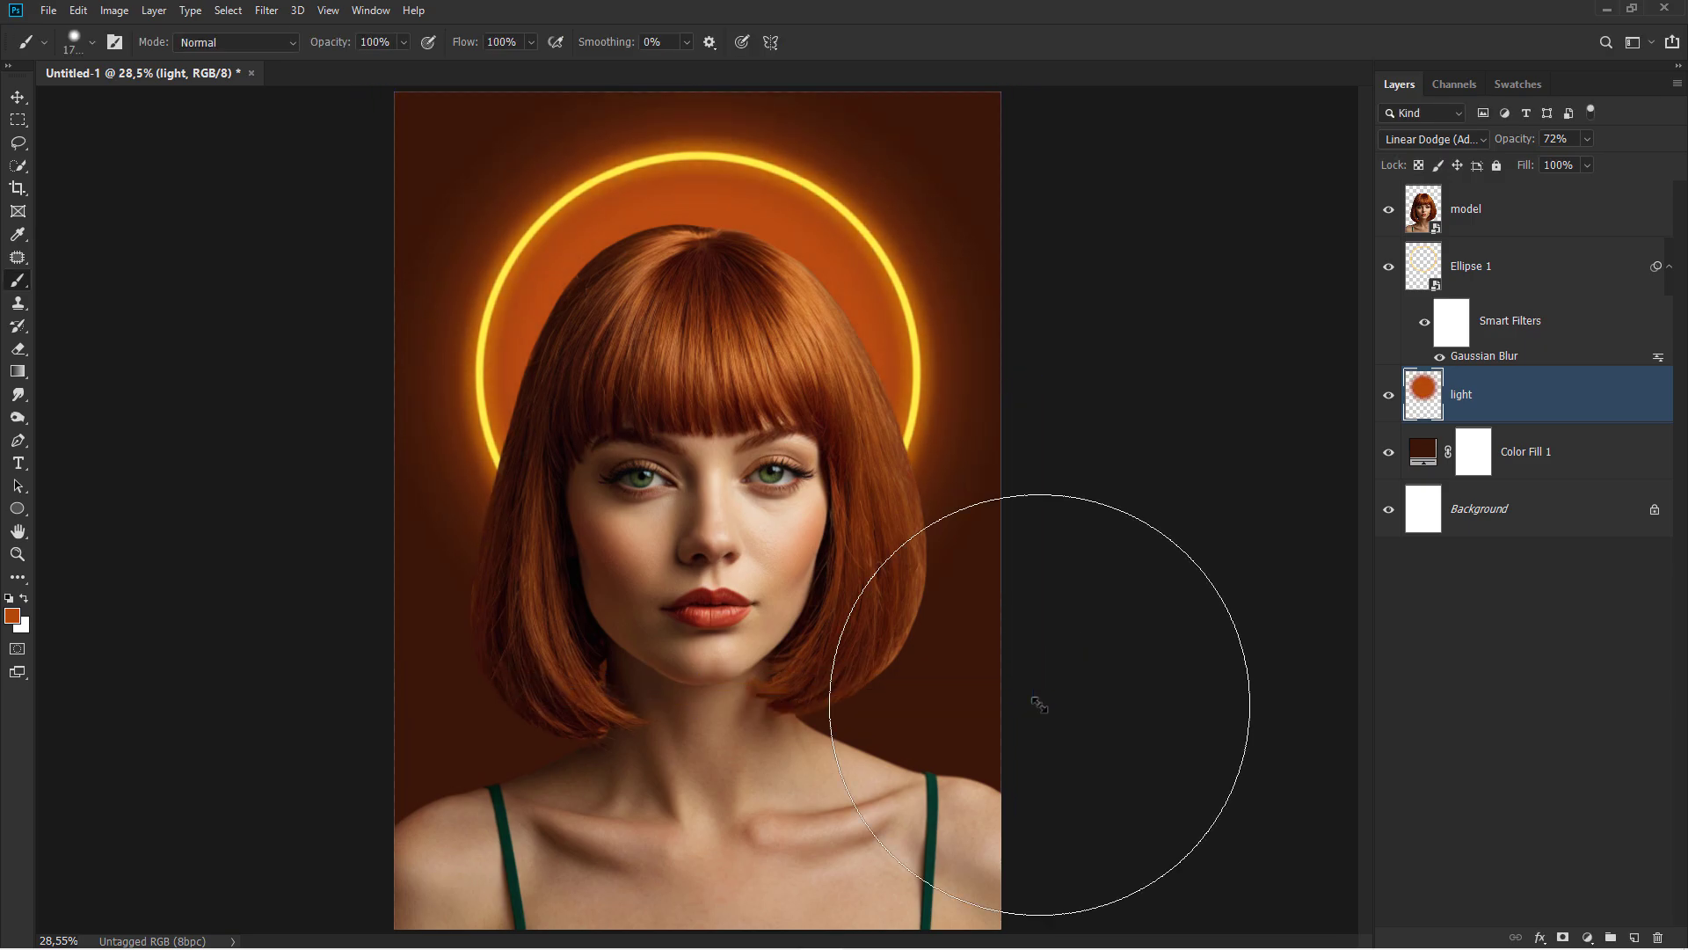
{"action": "key", "text": "v"}
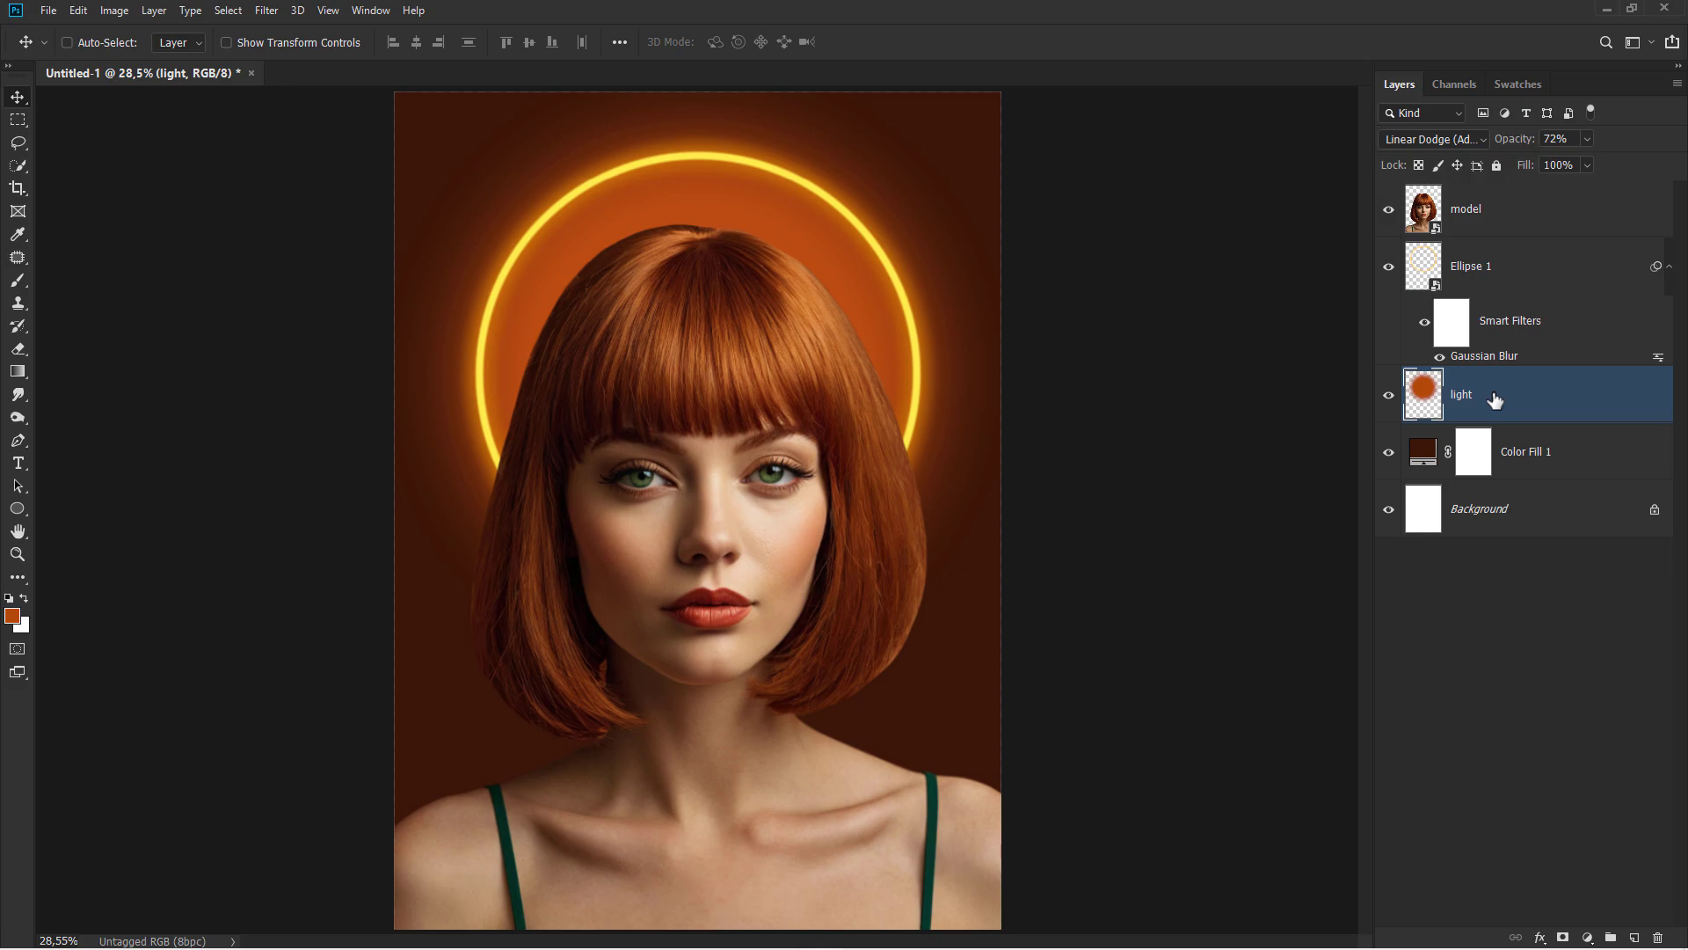
Add a black-to-white Gradient Map clipped to the model layer and set its blend mode to Color Burn
{"action": "left_click", "coordinate": [1524, 221]}
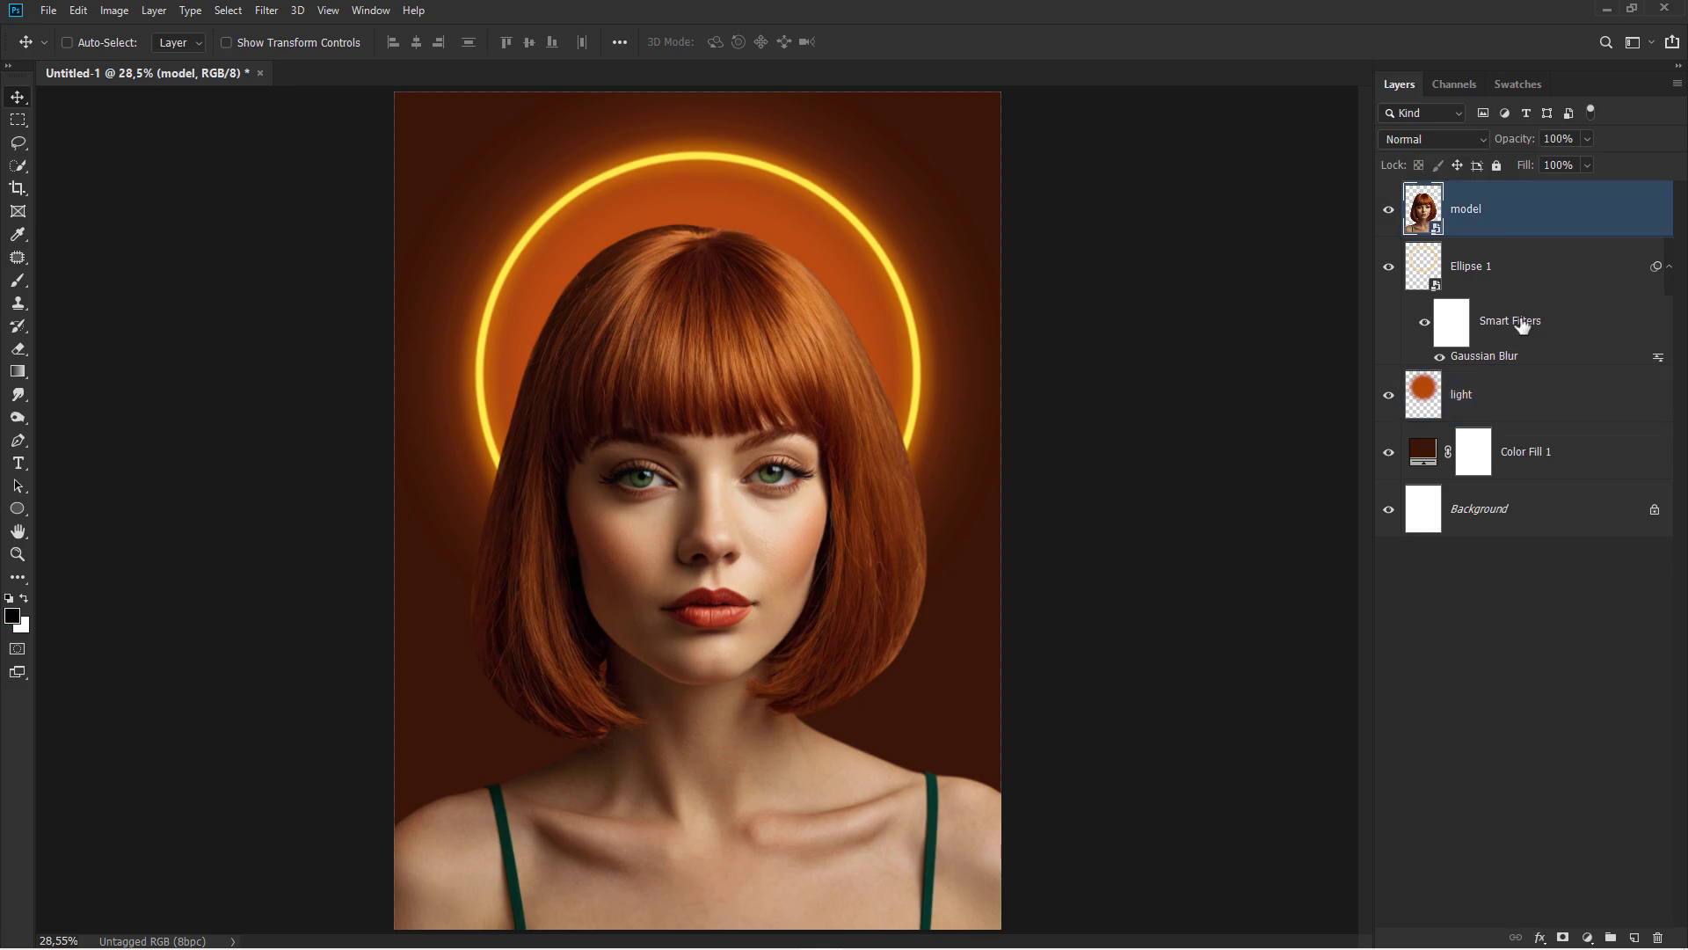
{"action": "left_click", "coordinate": [1587, 937]}
{"action": "left_click", "coordinate": [1588, 911]}
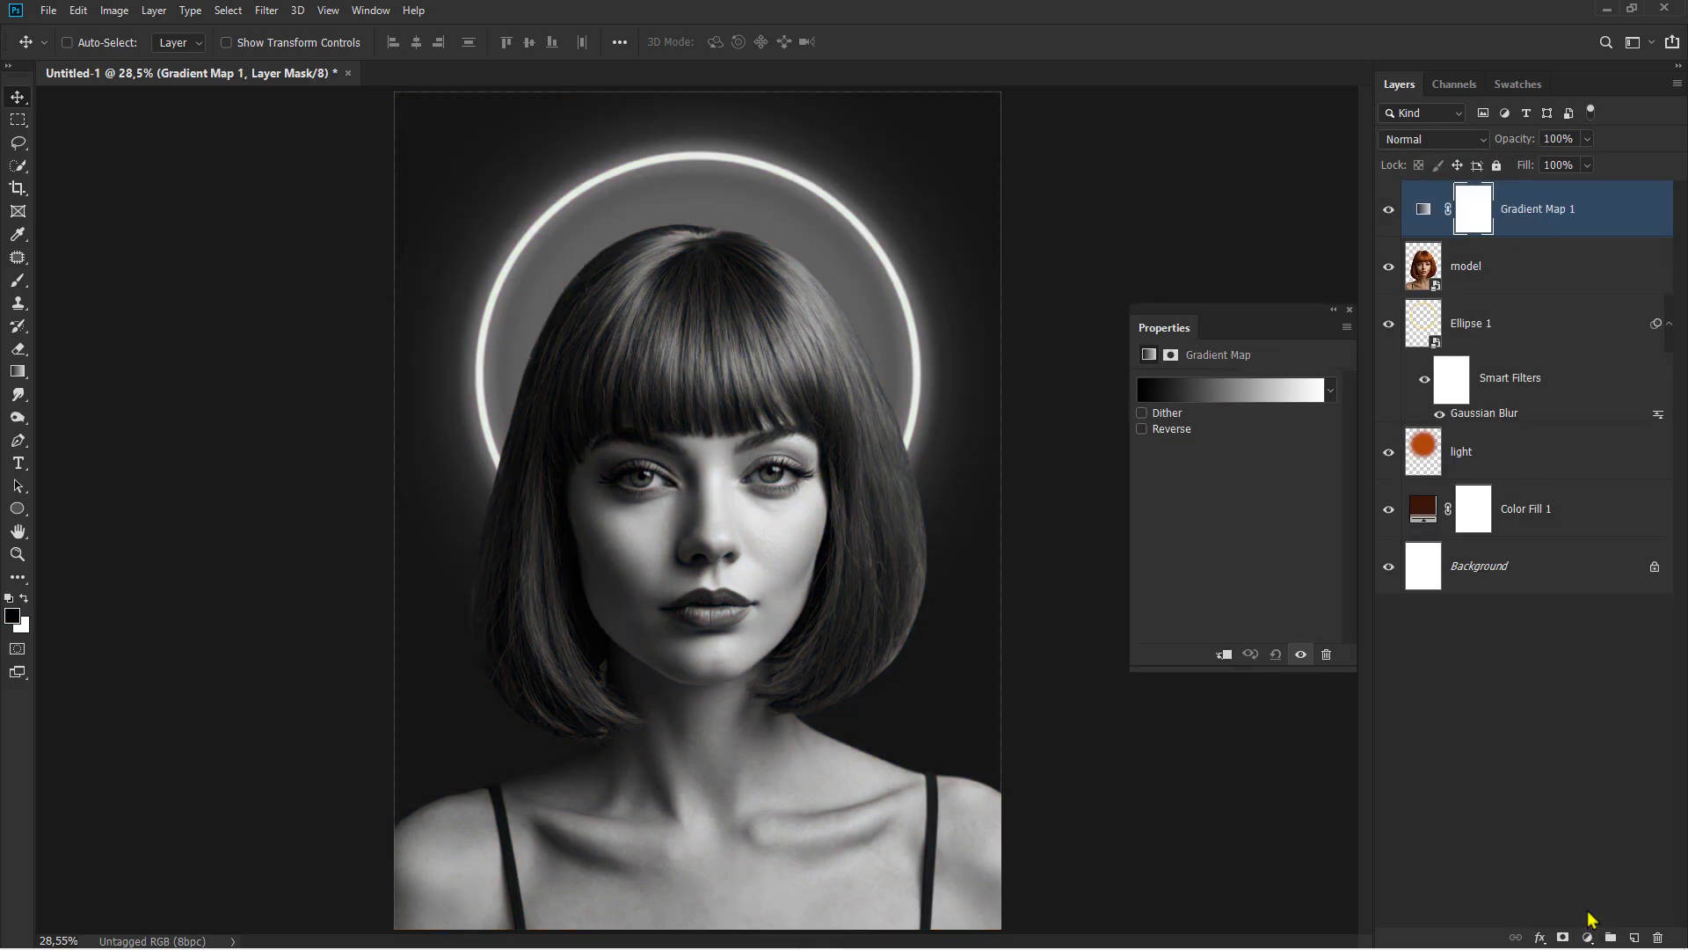
{"action": "left_click", "coordinate": [1223, 654]}
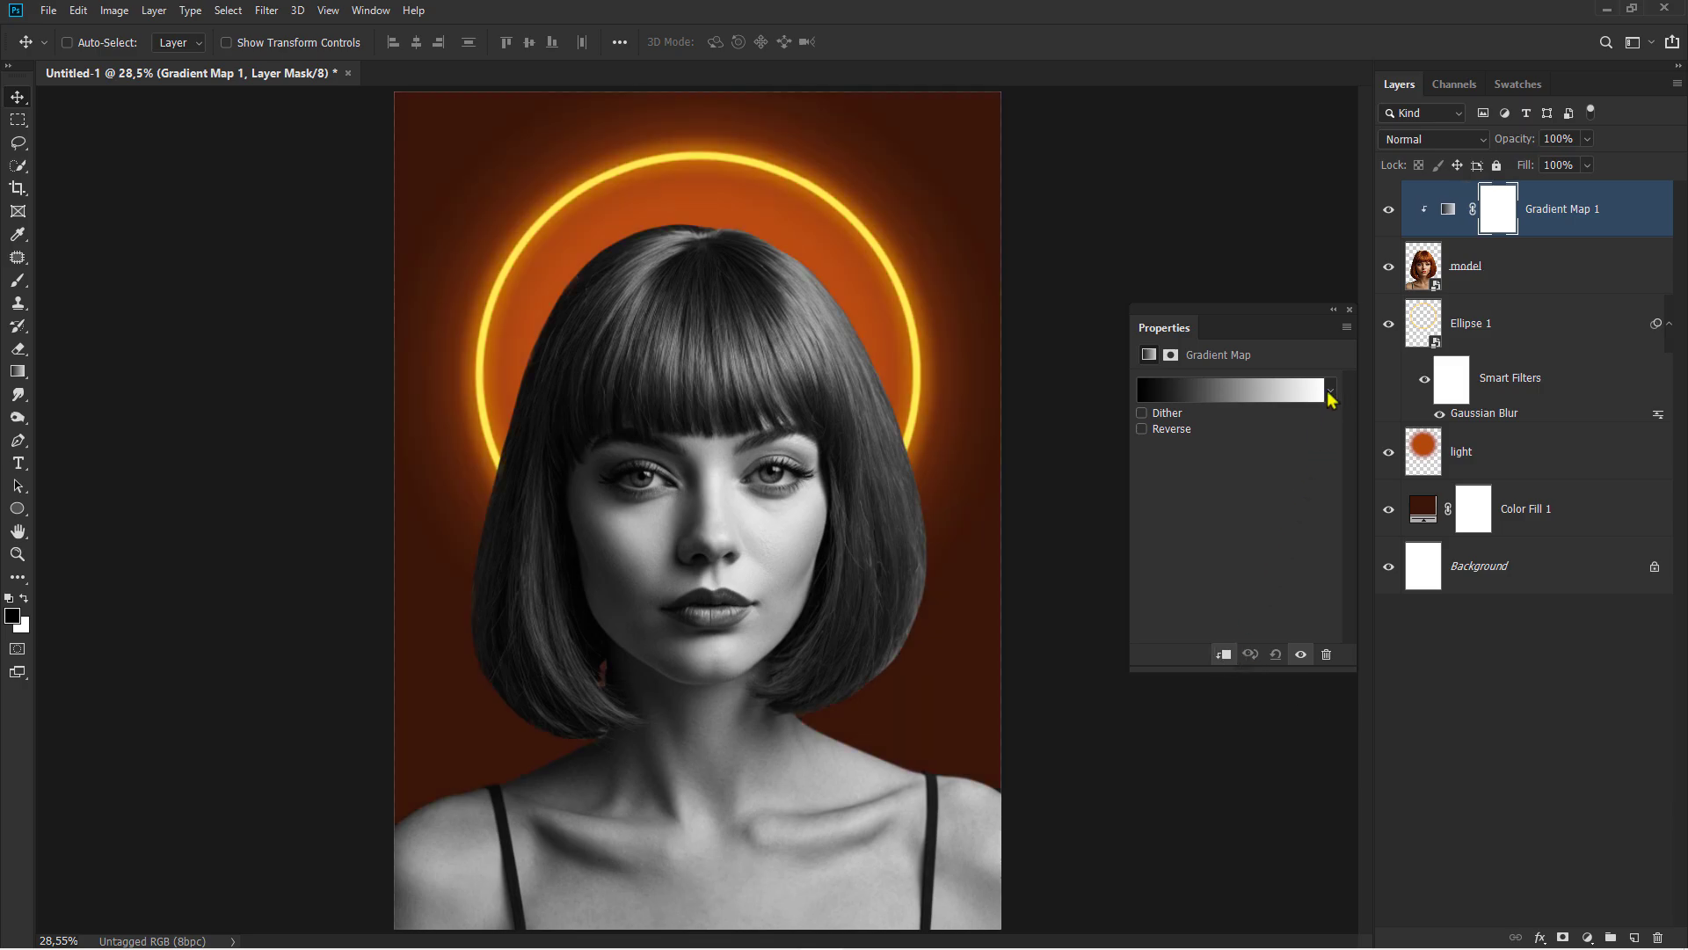
{"action": "left_click", "coordinate": [1330, 392]}
{"action": "left_click", "coordinate": [1284, 359]}
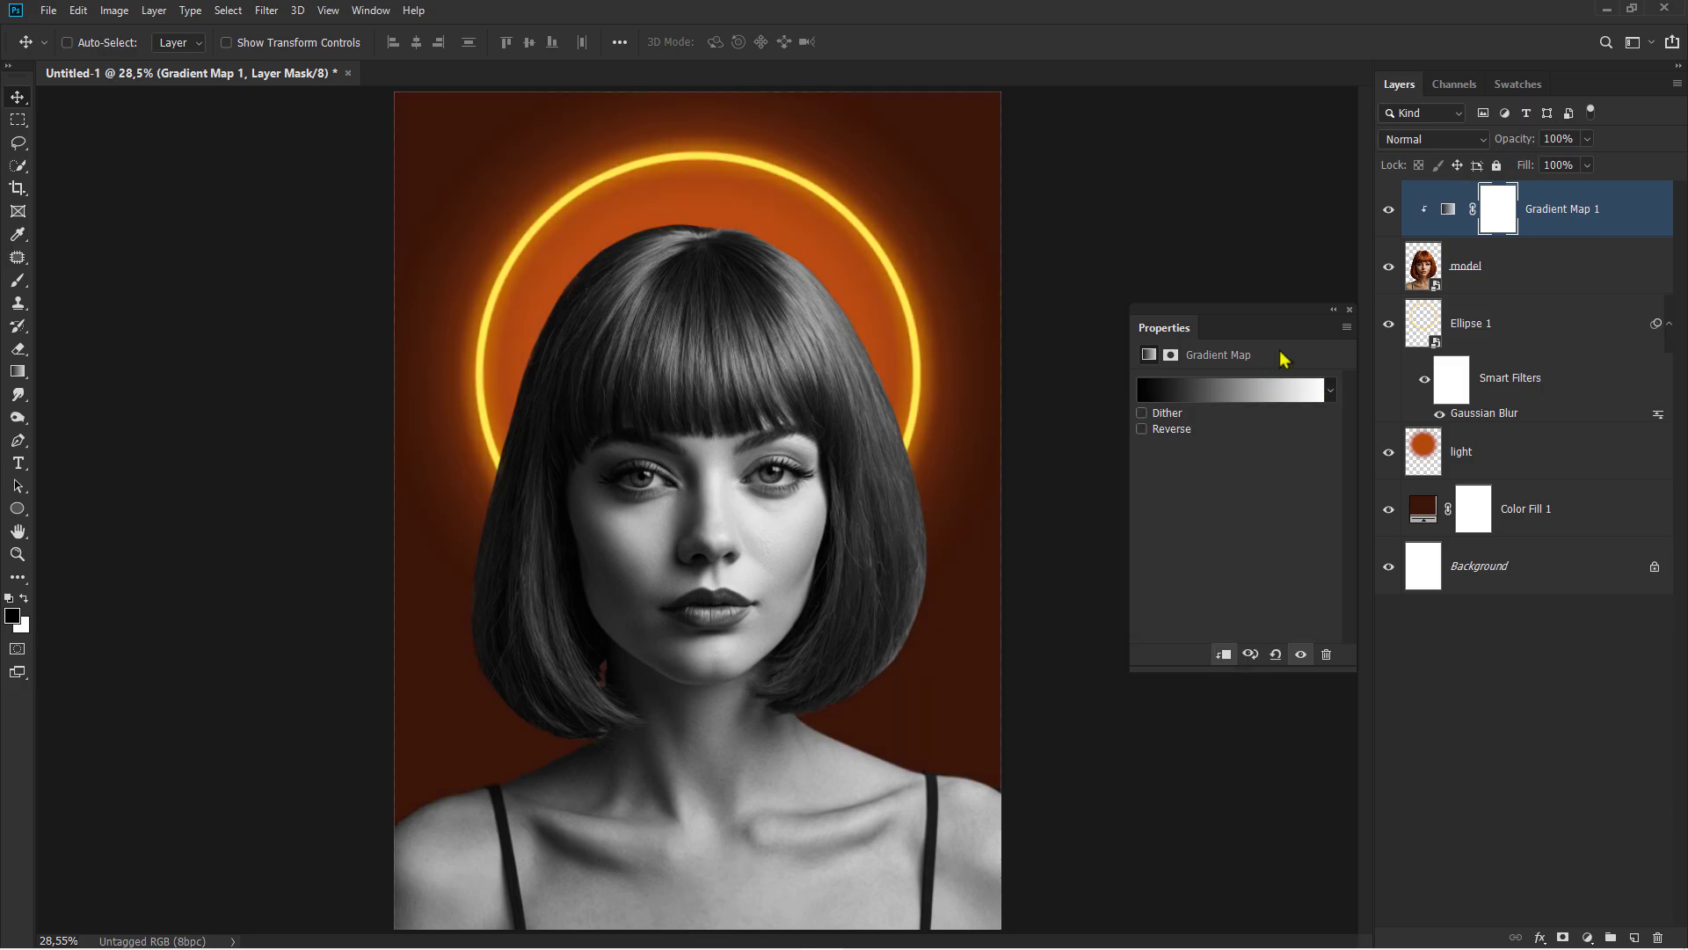
{"action": "left_click", "coordinate": [1349, 310]}
{"action": "left_click", "coordinate": [1432, 139]}
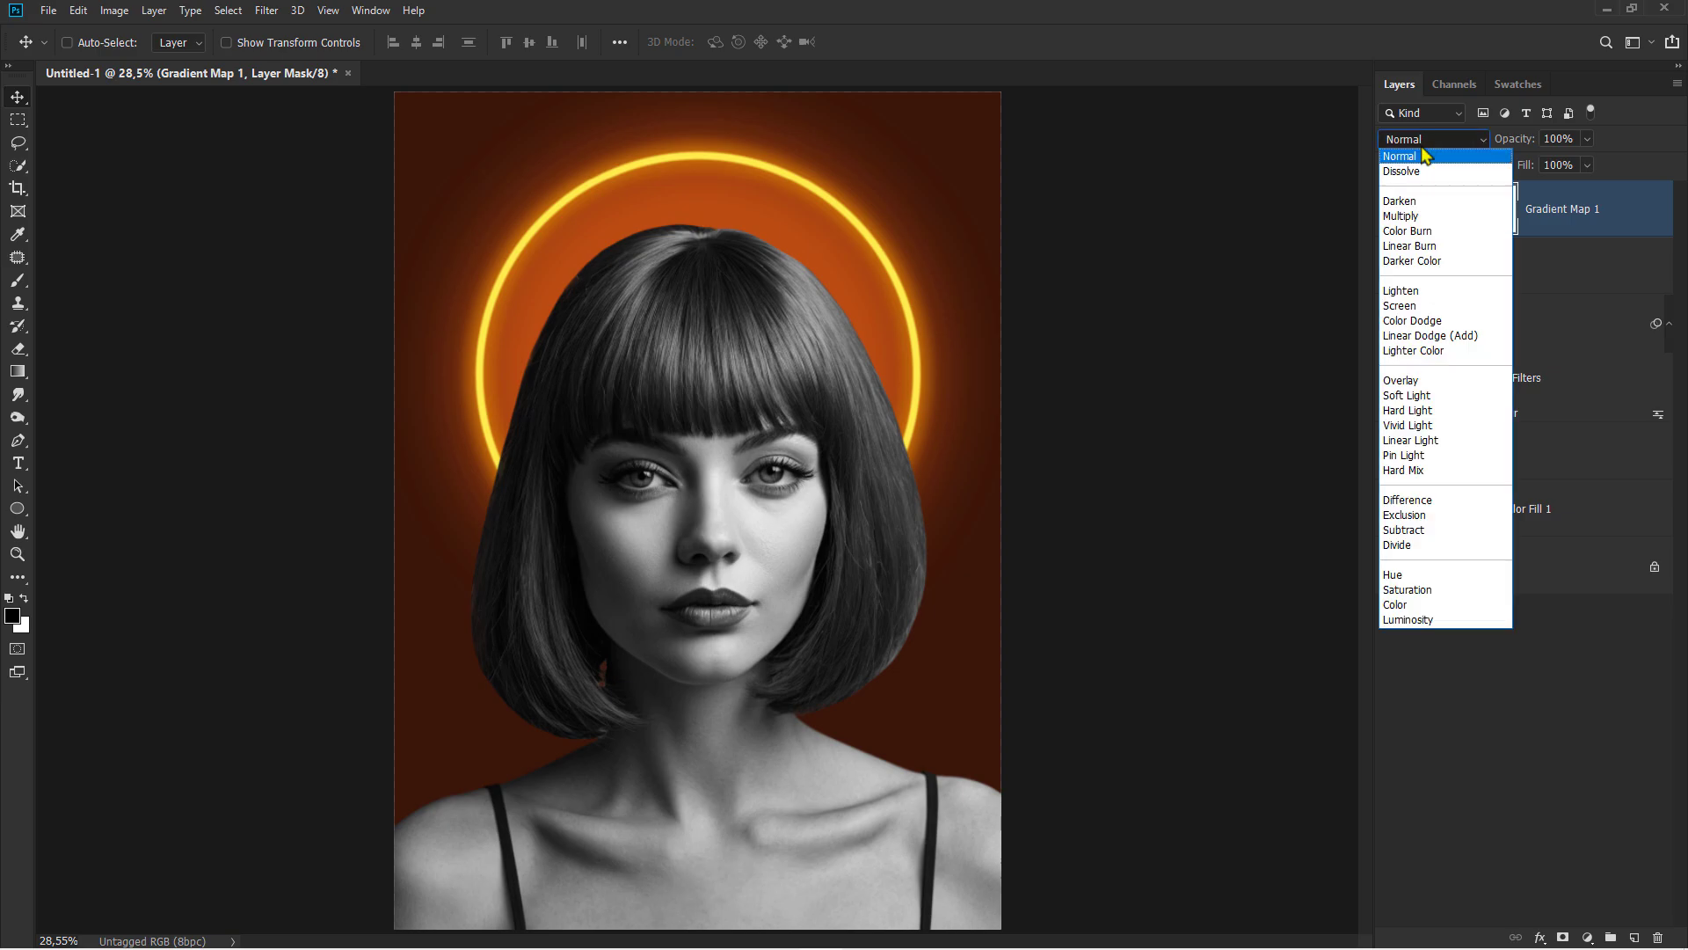
{"action": "left_click", "coordinate": [1431, 234]}
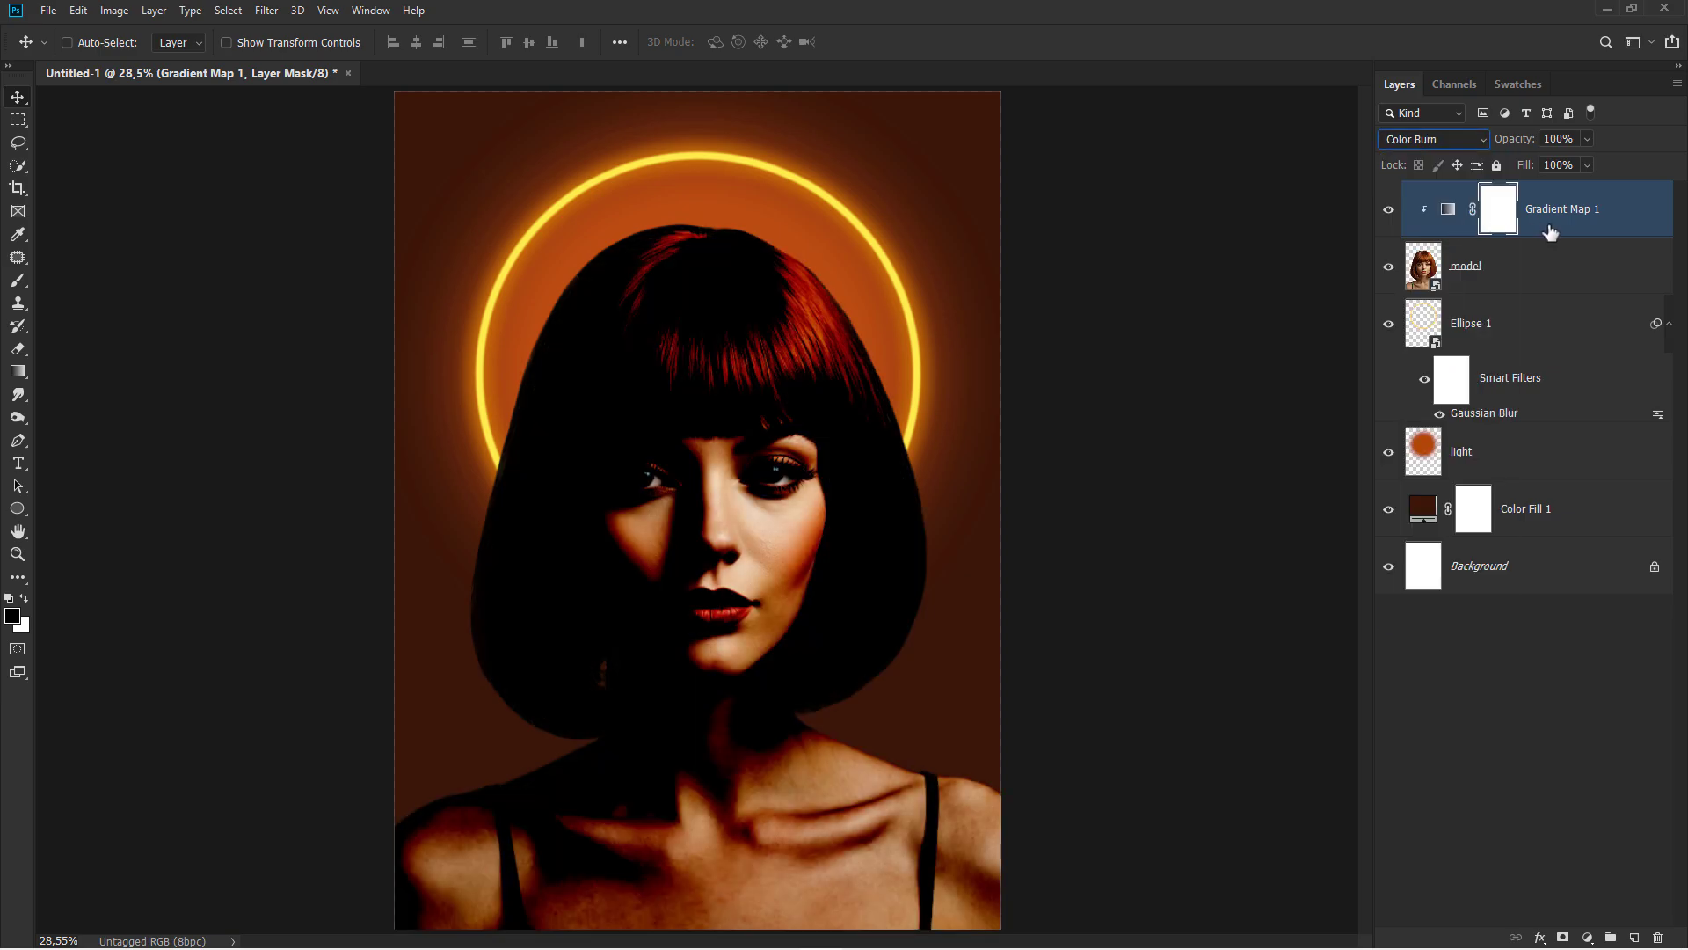
Split the Gradient Map's Blend If shadow sliders to 0/255 for this layer and 0/104 for the underlying layer, and compare before and after
{"action": "right_click", "coordinate": [1550, 231]}
{"action": "left_click", "coordinate": [1509, 236]}
{"action": "key", "text": "alt"}
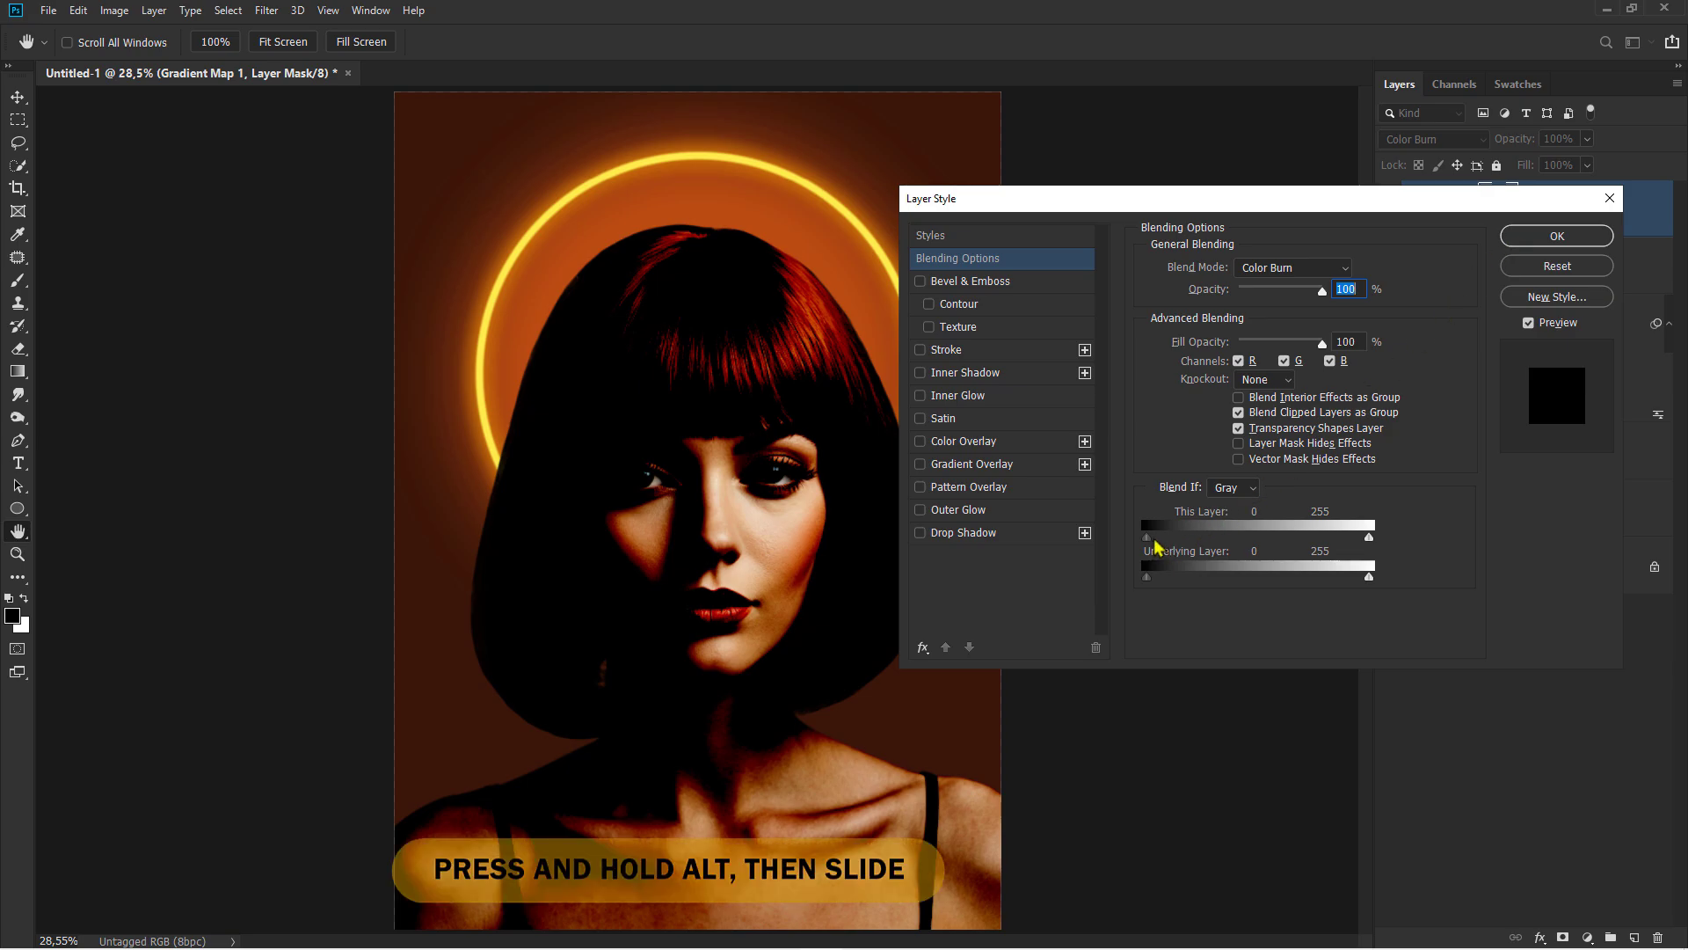
{"action": "left_click_drag", "start_coordinate": [1146, 536], "coordinate": [1426, 541]}
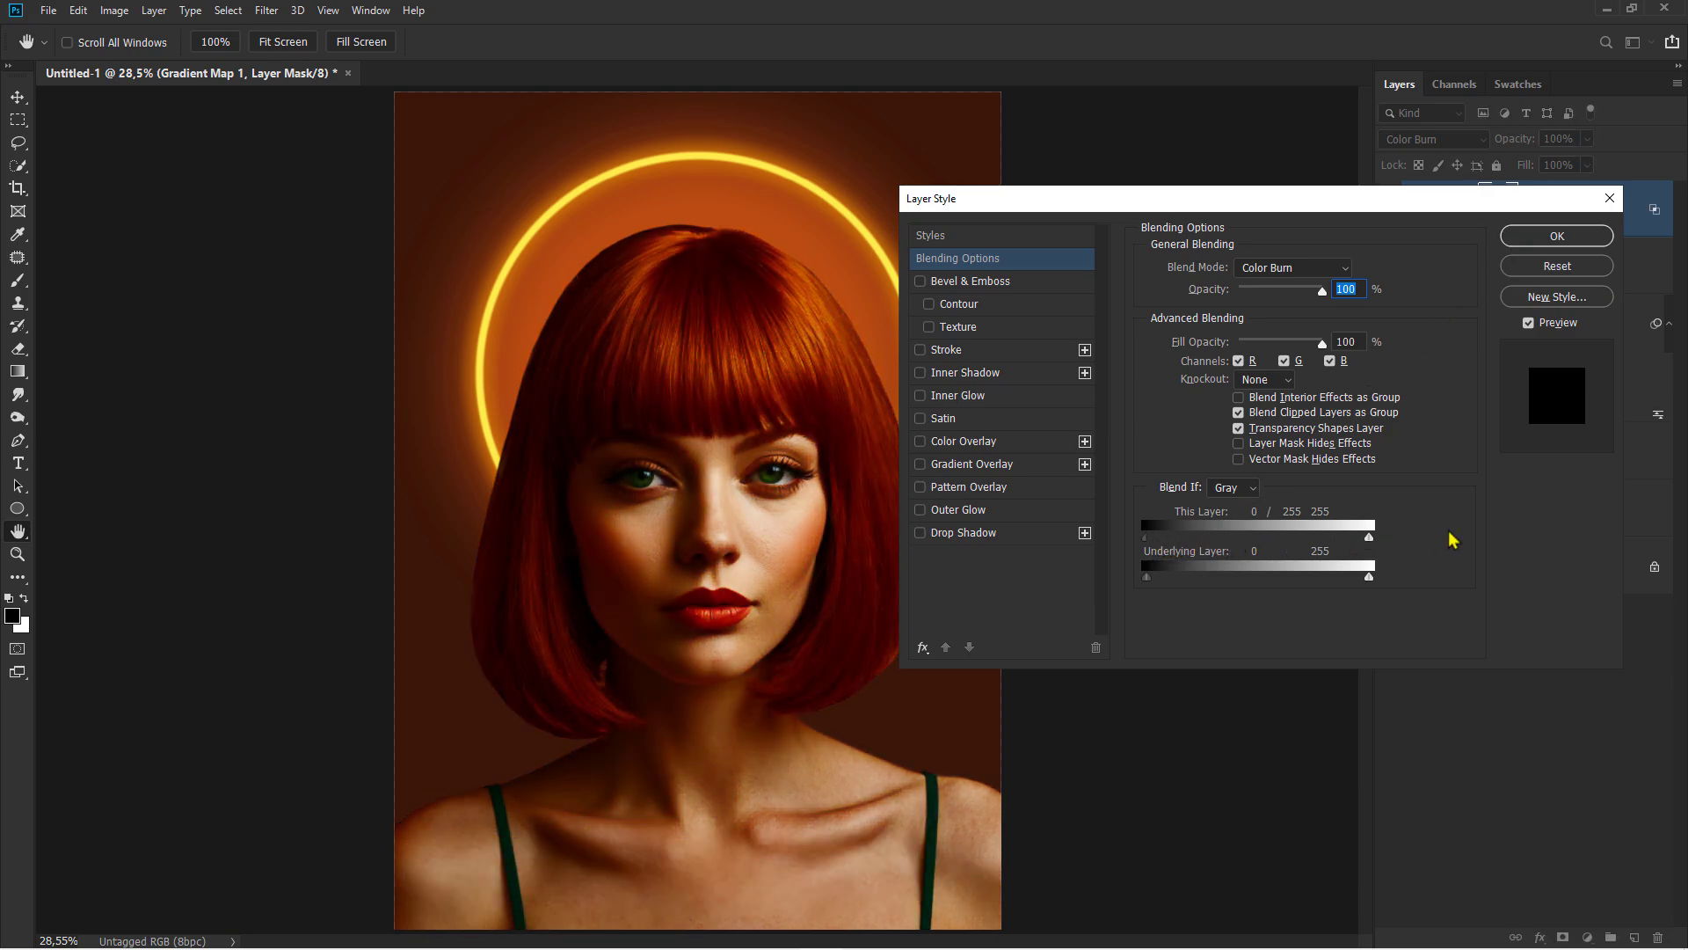
{"action": "left_click_drag", "start_coordinate": [1159, 582], "coordinate": [1245, 587]}
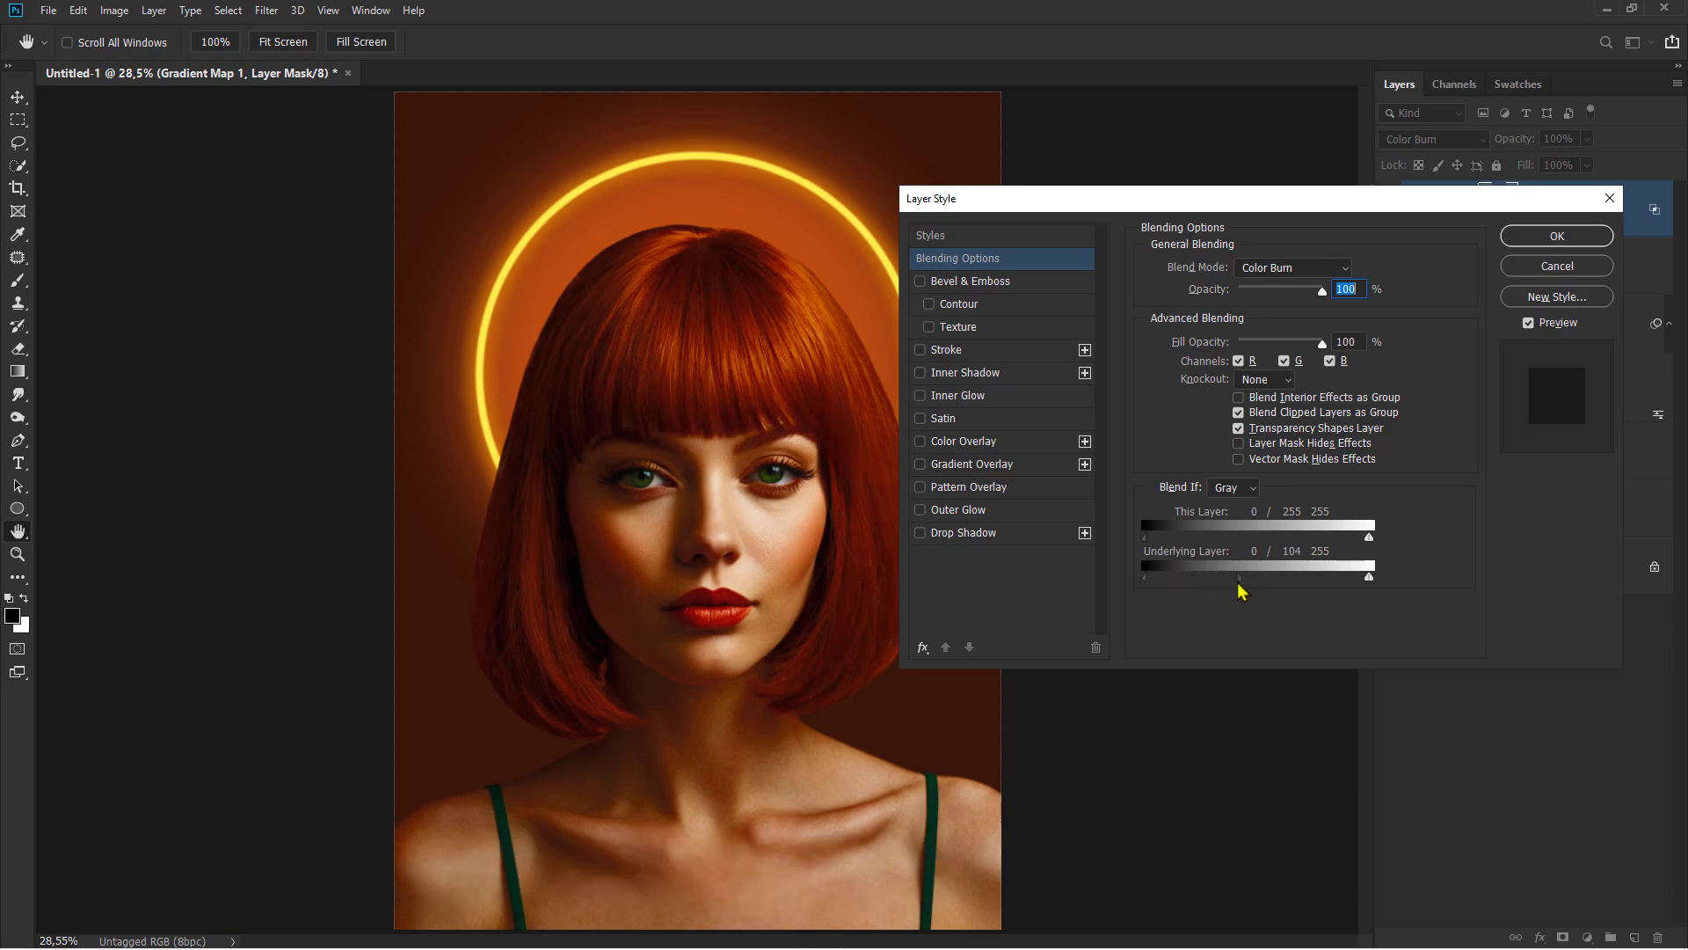
{"action": "left_click", "coordinate": [1530, 323]}
{"action": "left_click", "coordinate": [1530, 323]}
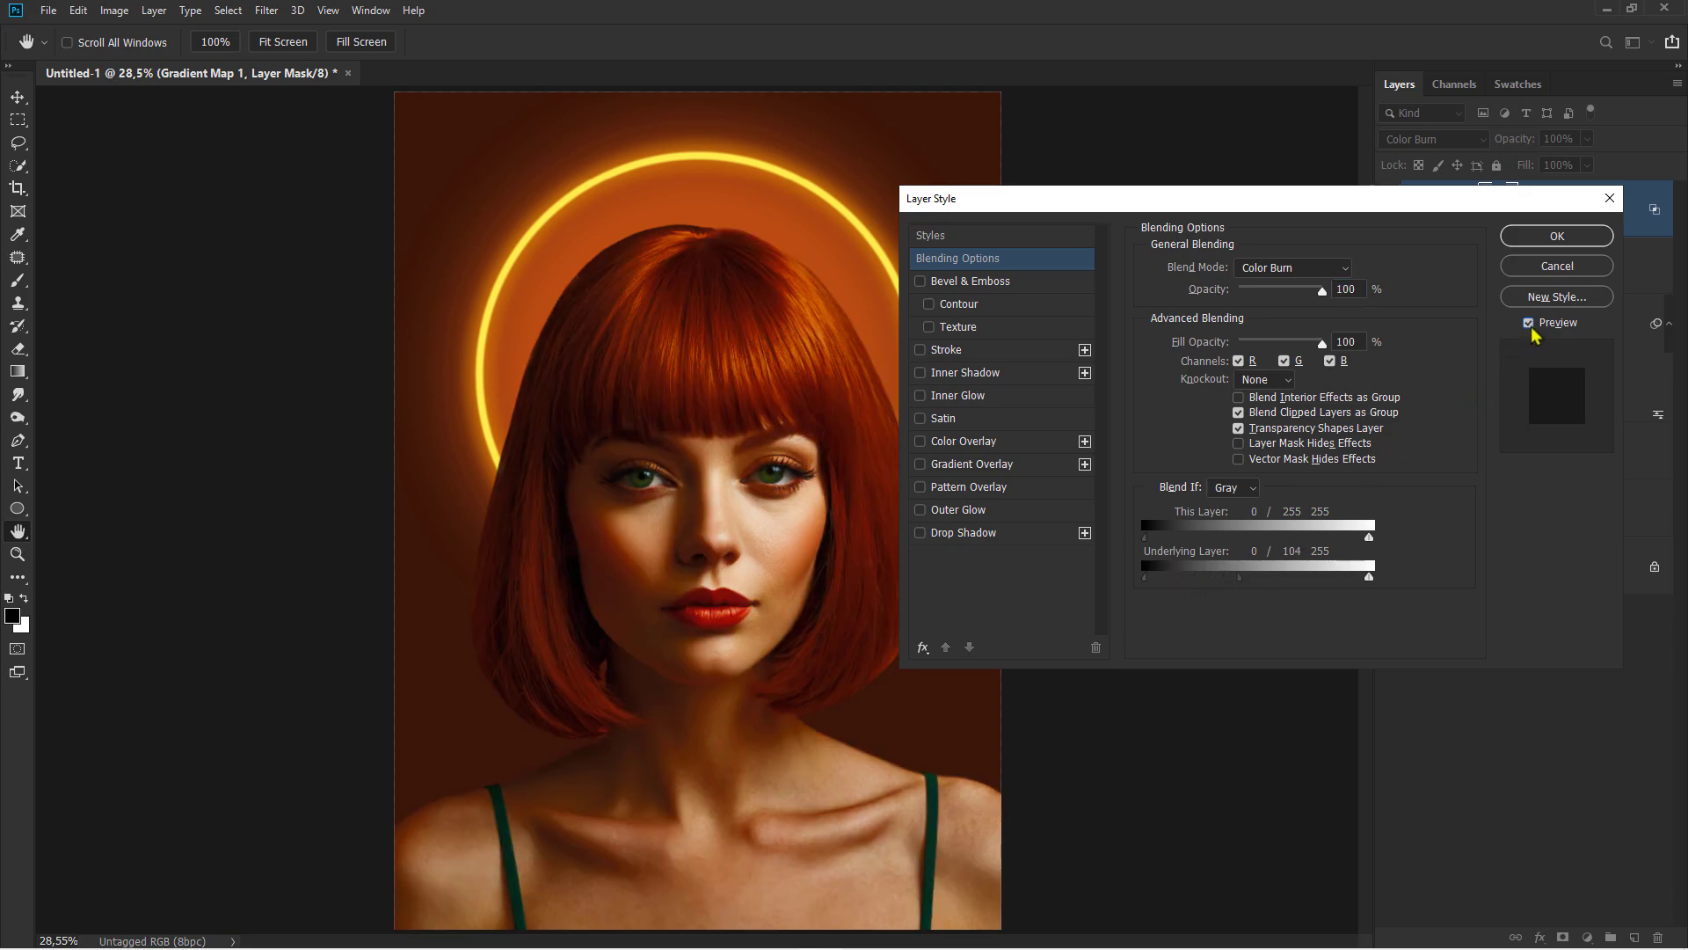
{"action": "left_click", "coordinate": [1554, 237]}
{"action": "left_click", "coordinate": [1389, 209]}
{"action": "left_click", "coordinate": [1389, 209]}
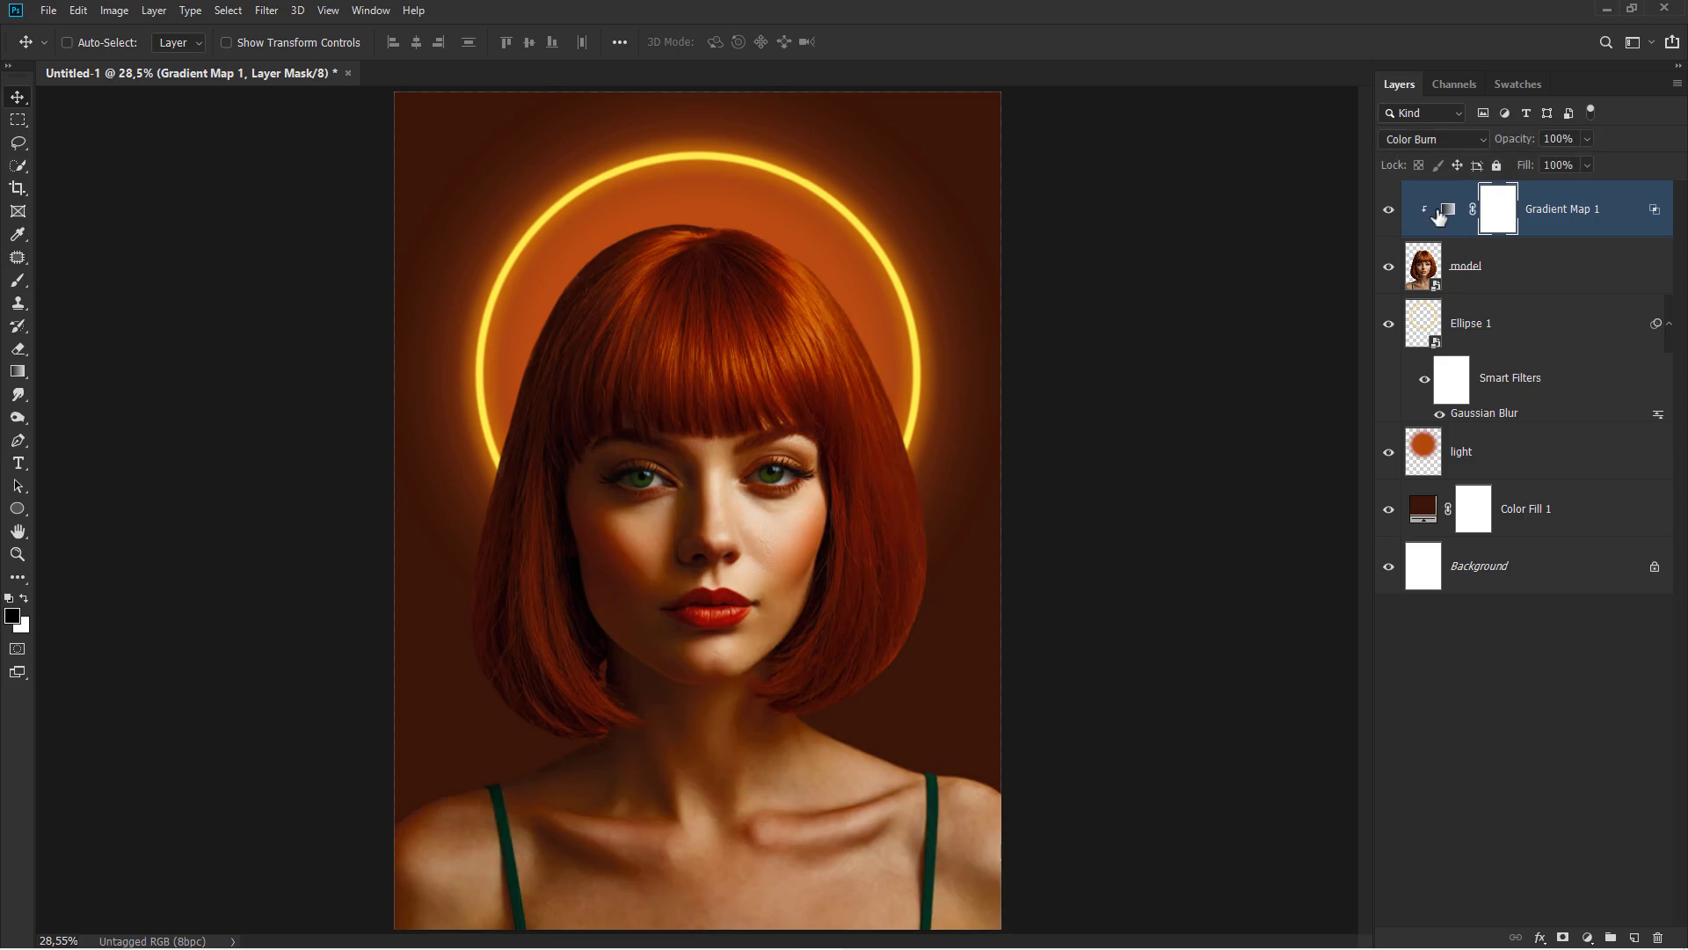
Add a Curves adjustment clipped above the Gradient Map, with the white point at input 208 and a midpoint at input 127, output 78
{"action": "left_click", "coordinate": [1439, 212]}
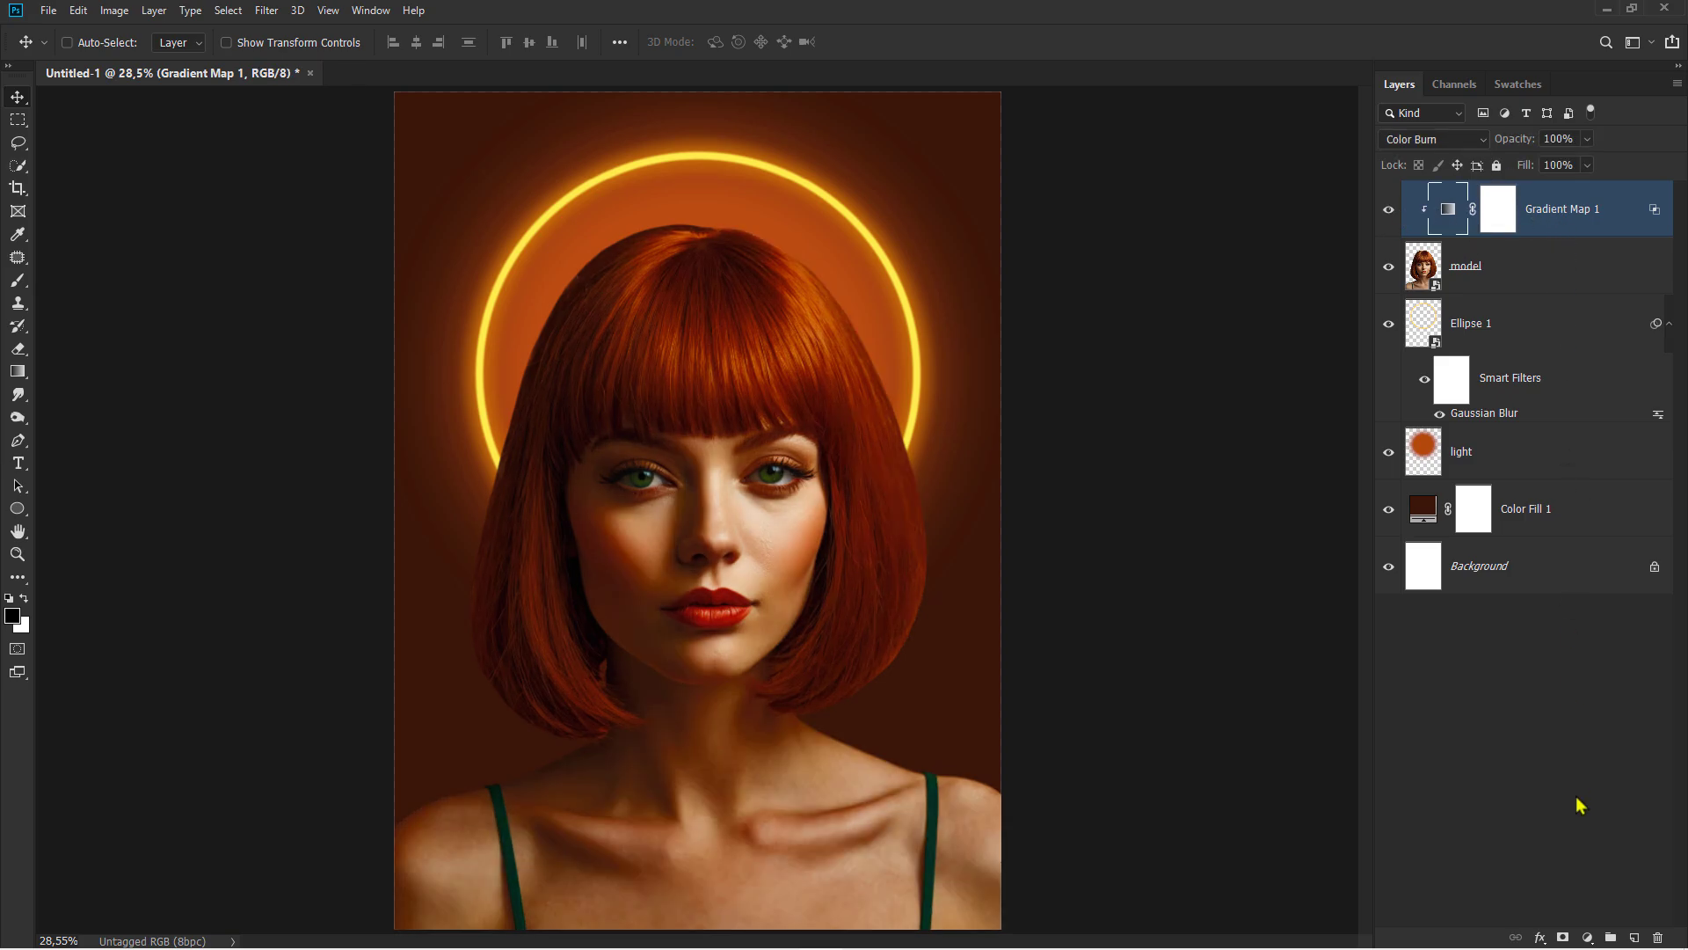
{"action": "left_click", "coordinate": [1587, 938]}
{"action": "left_click", "coordinate": [1587, 723]}
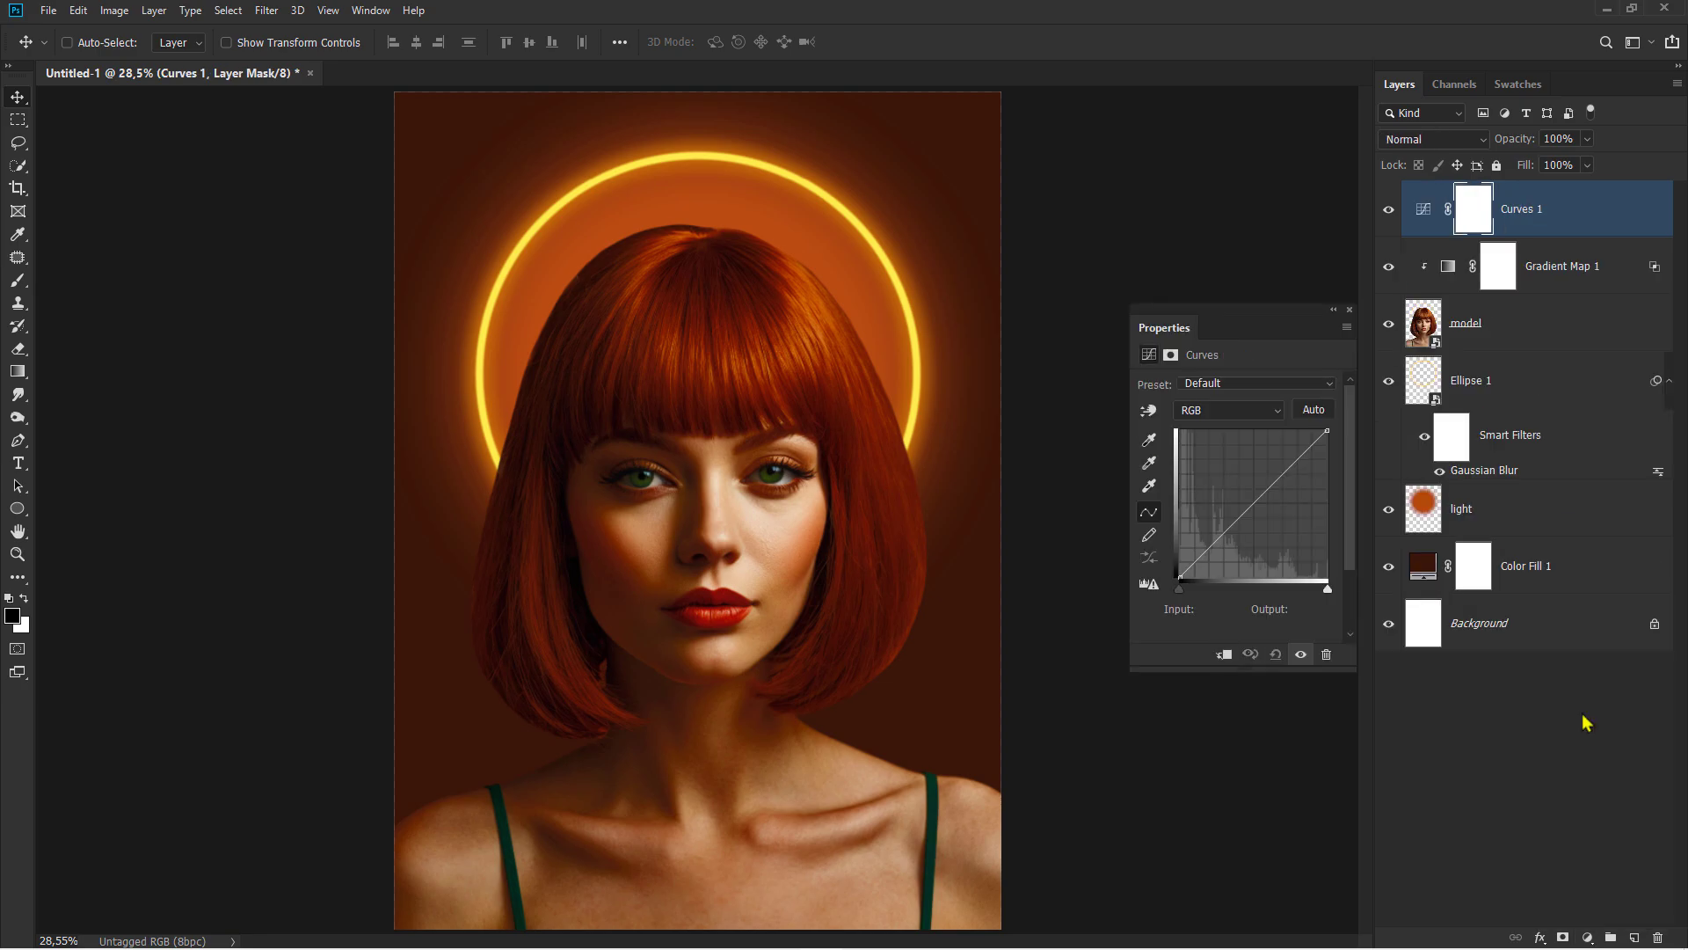
{"action": "left_click", "coordinate": [1224, 654]}
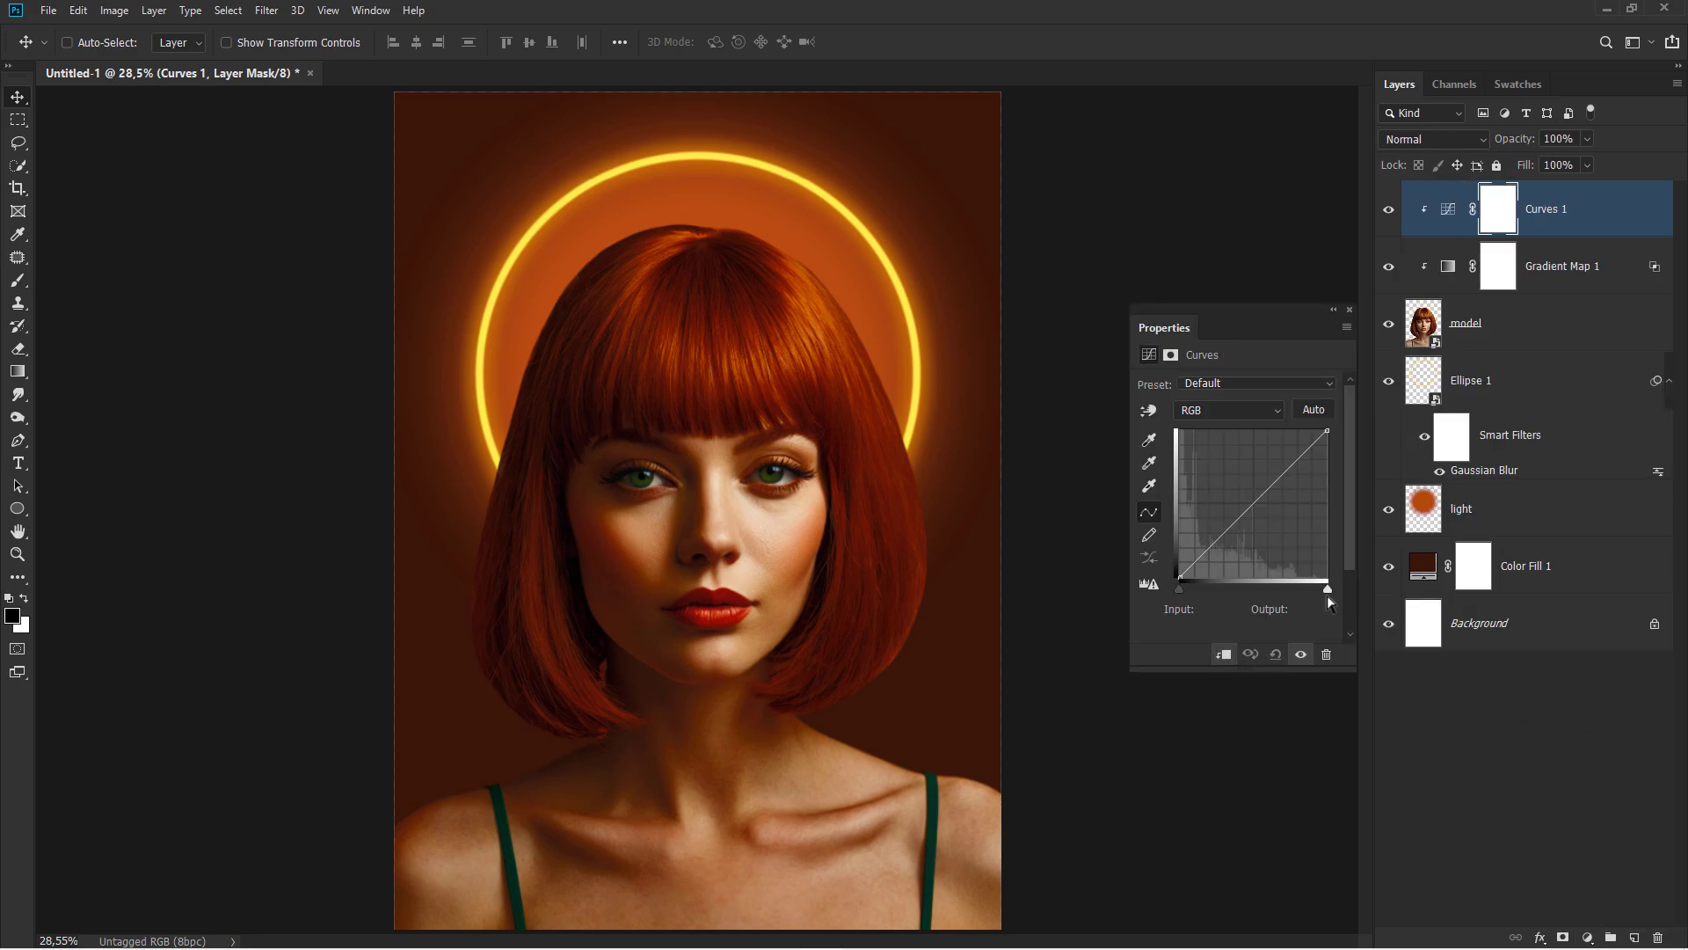
{"action": "left_click_drag", "start_coordinate": [1327, 595], "coordinate": [1296, 594]}
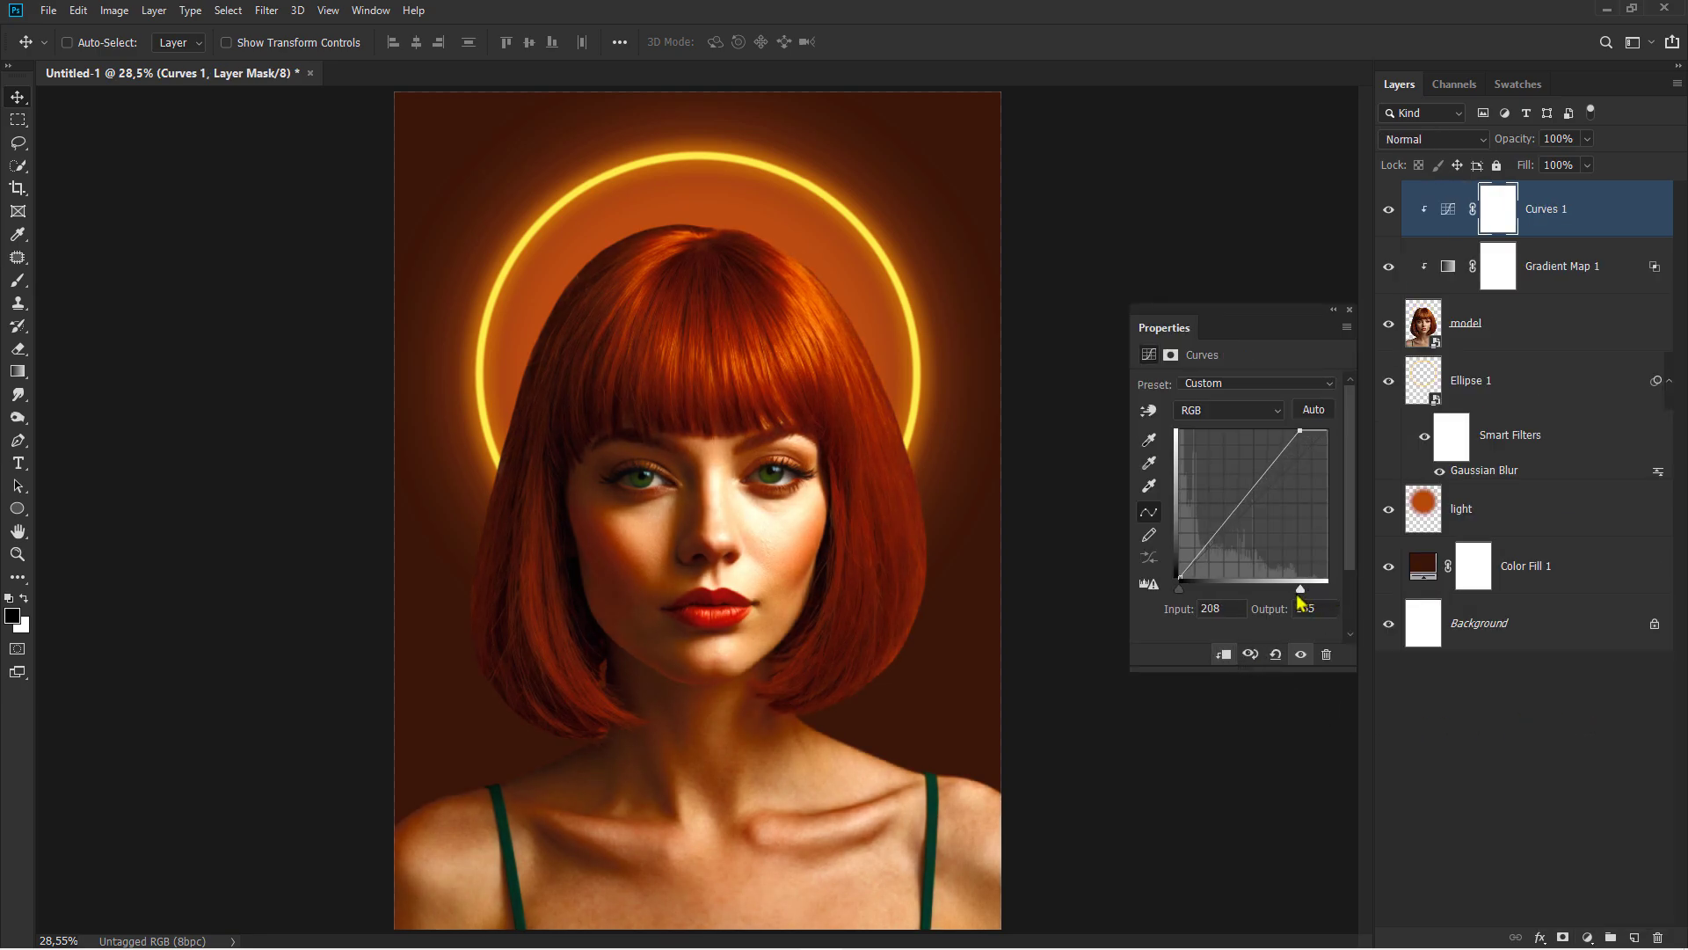
{"action": "left_click_drag", "start_coordinate": [1255, 493], "coordinate": [1253, 531]}
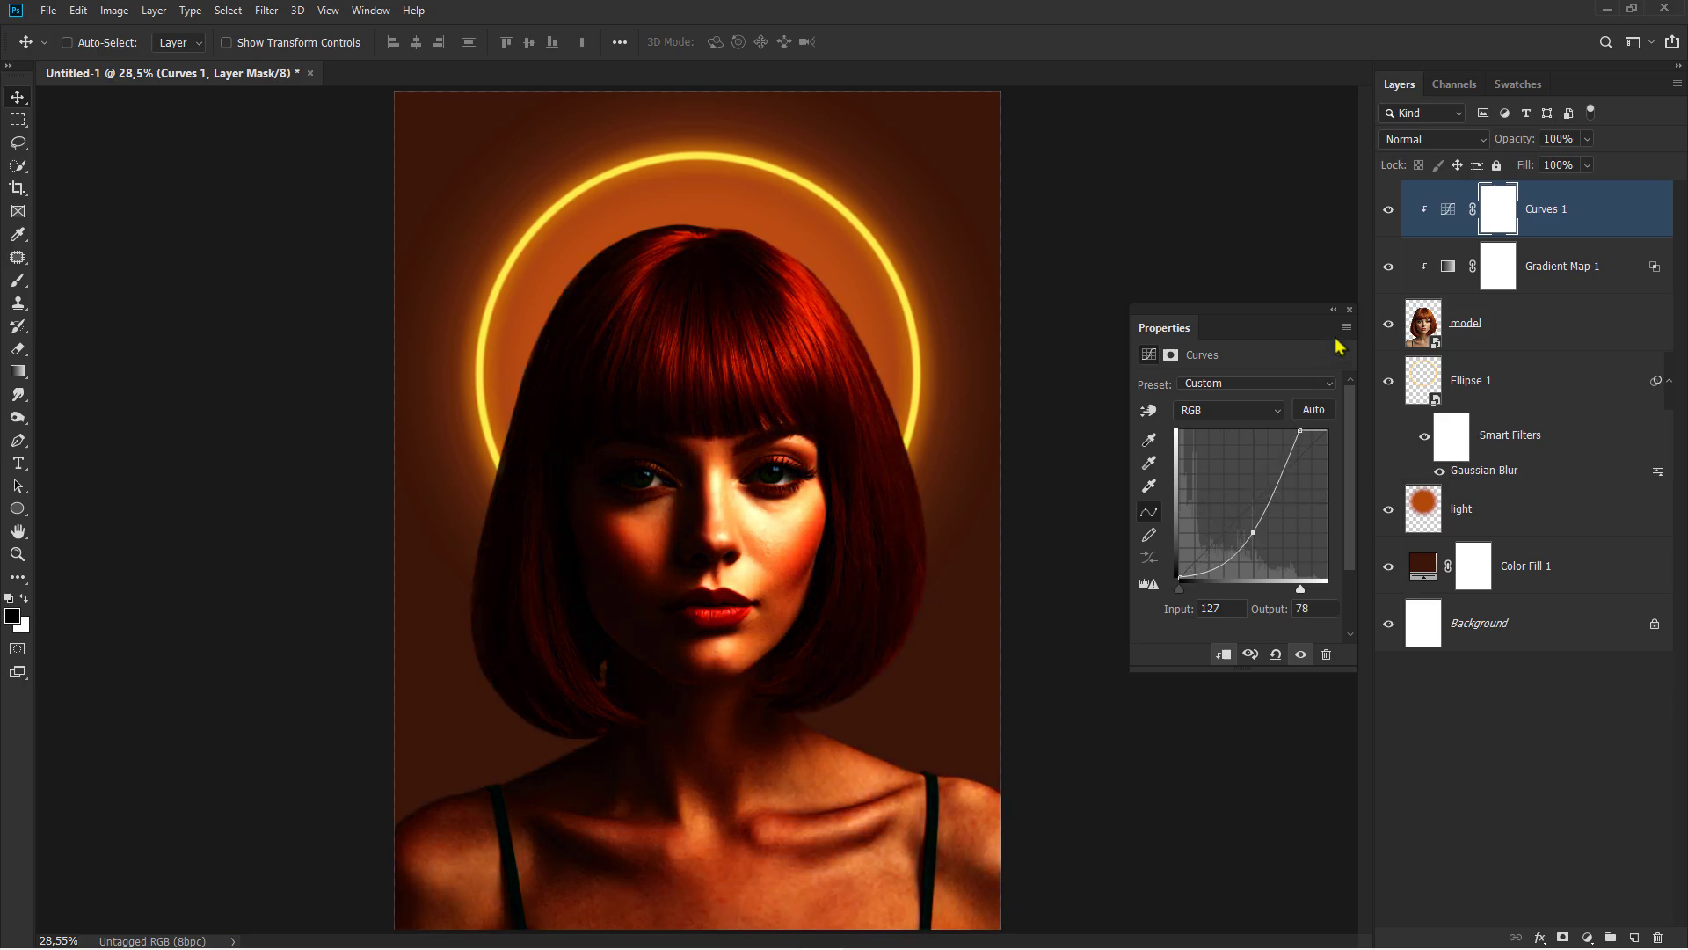
{"action": "left_click", "coordinate": [1350, 311]}
Split the Curves layer's Blend If shadow slider for this layer to 0/255
{"action": "right_click", "coordinate": [1592, 225]}
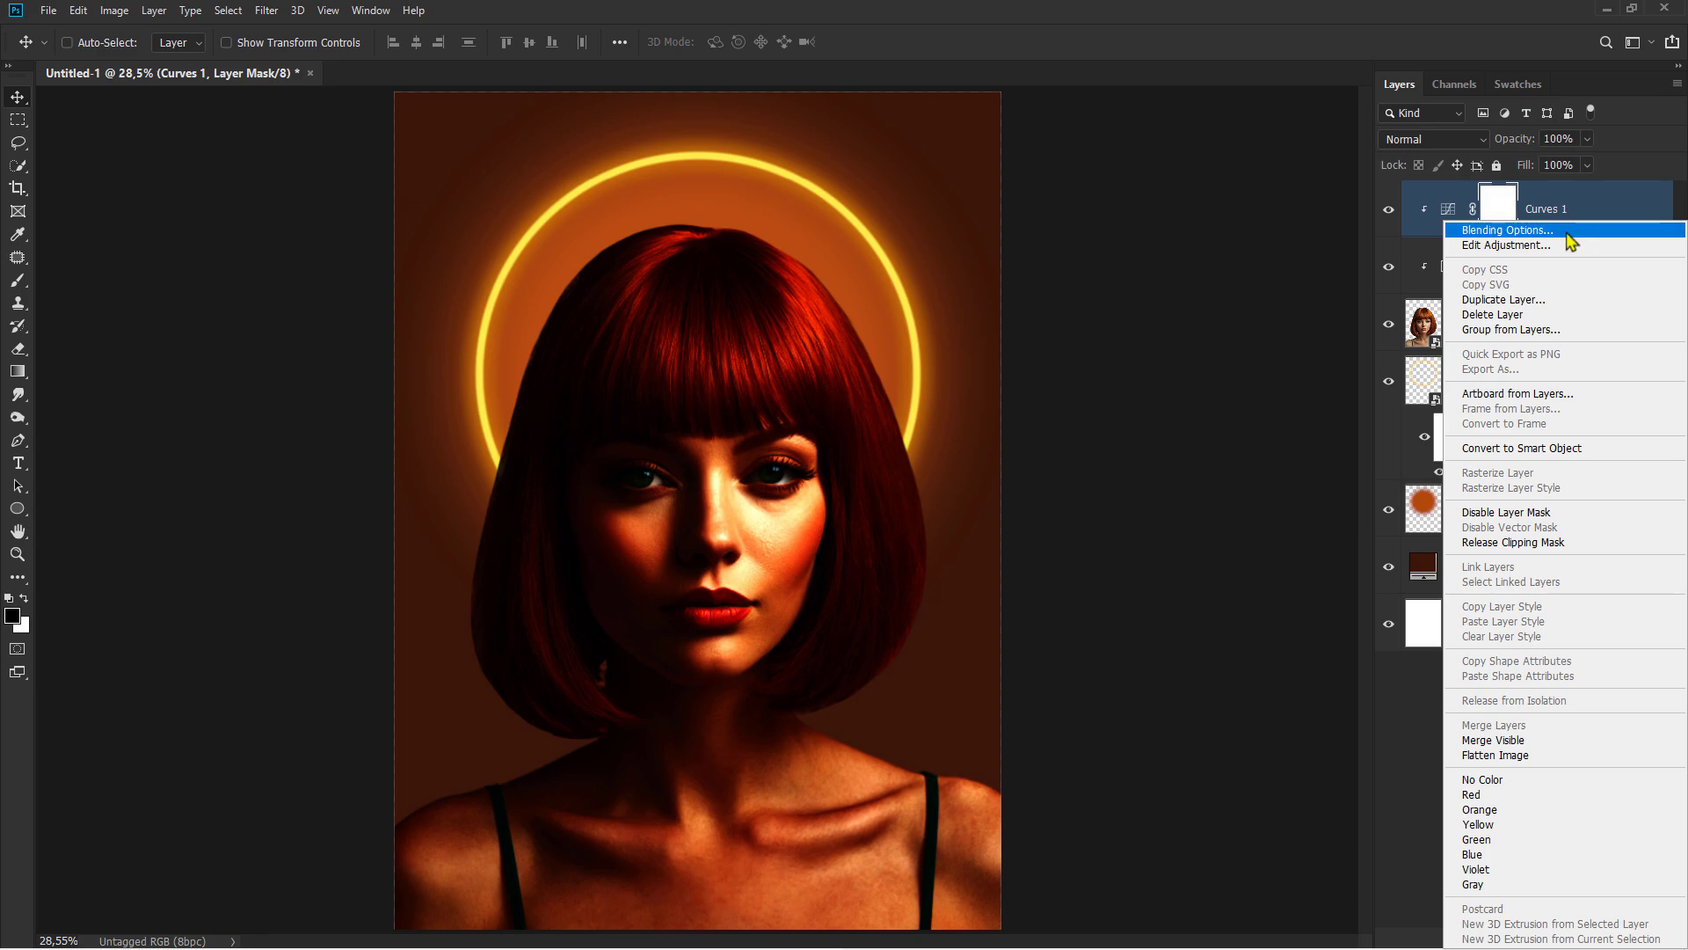
{"action": "left_click", "coordinate": [1571, 243]}
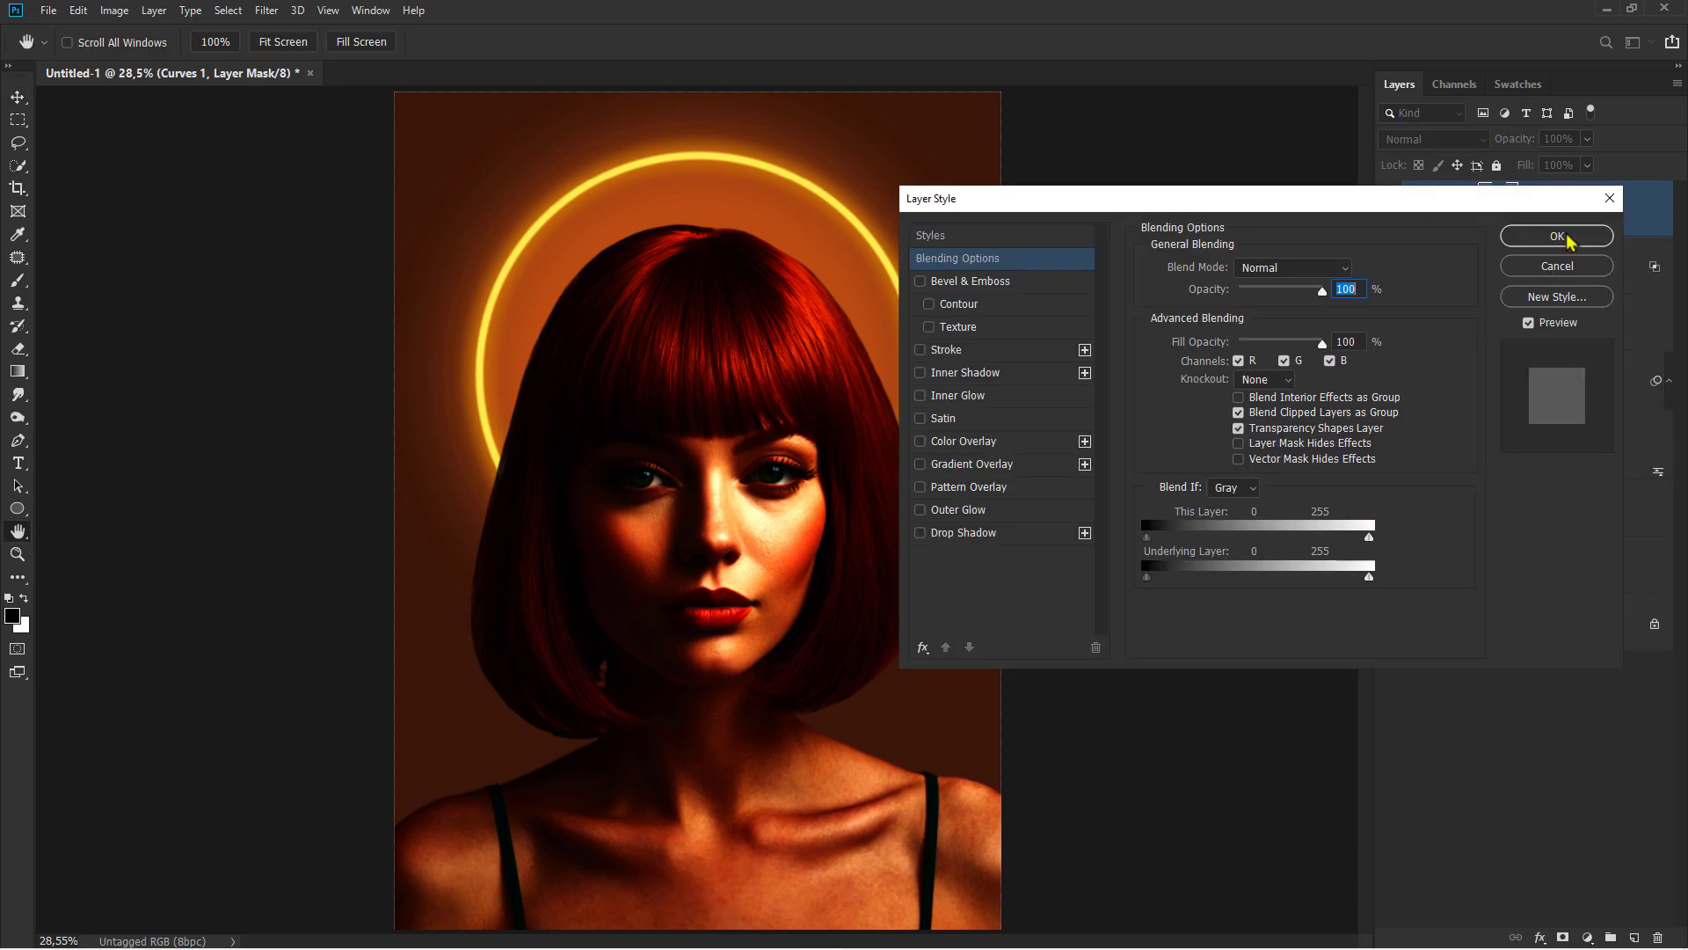
{"action": "left_click_drag", "start_coordinate": [1147, 539], "coordinate": [1409, 541]}
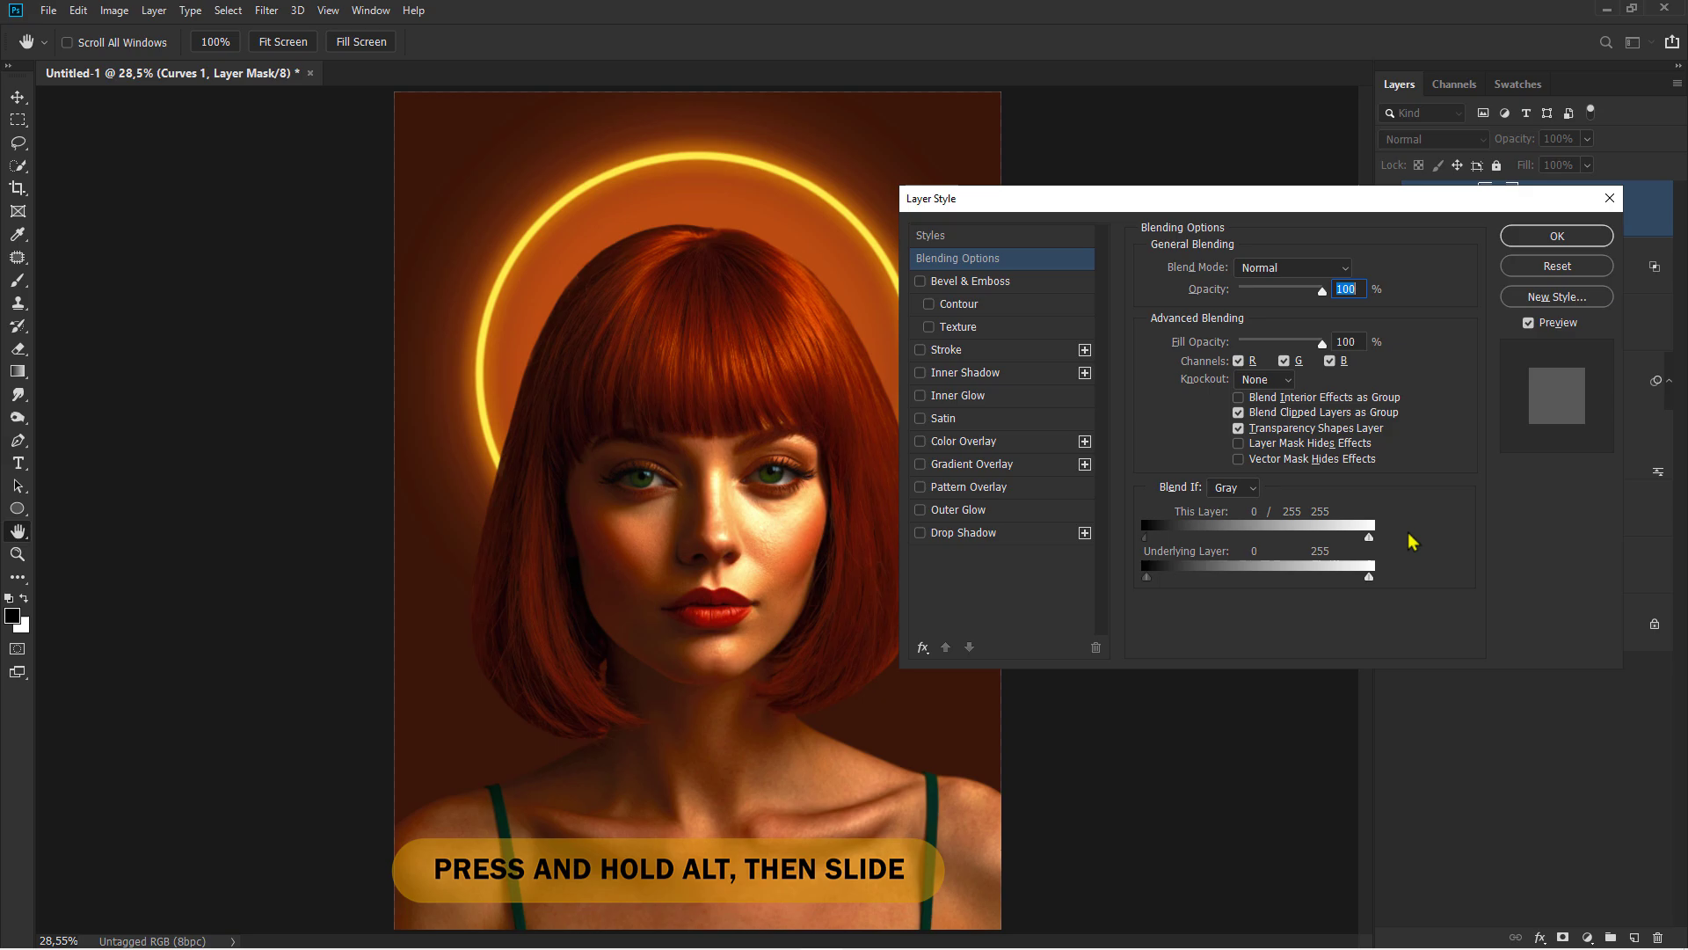
{"action": "left_click", "coordinate": [1539, 239]}
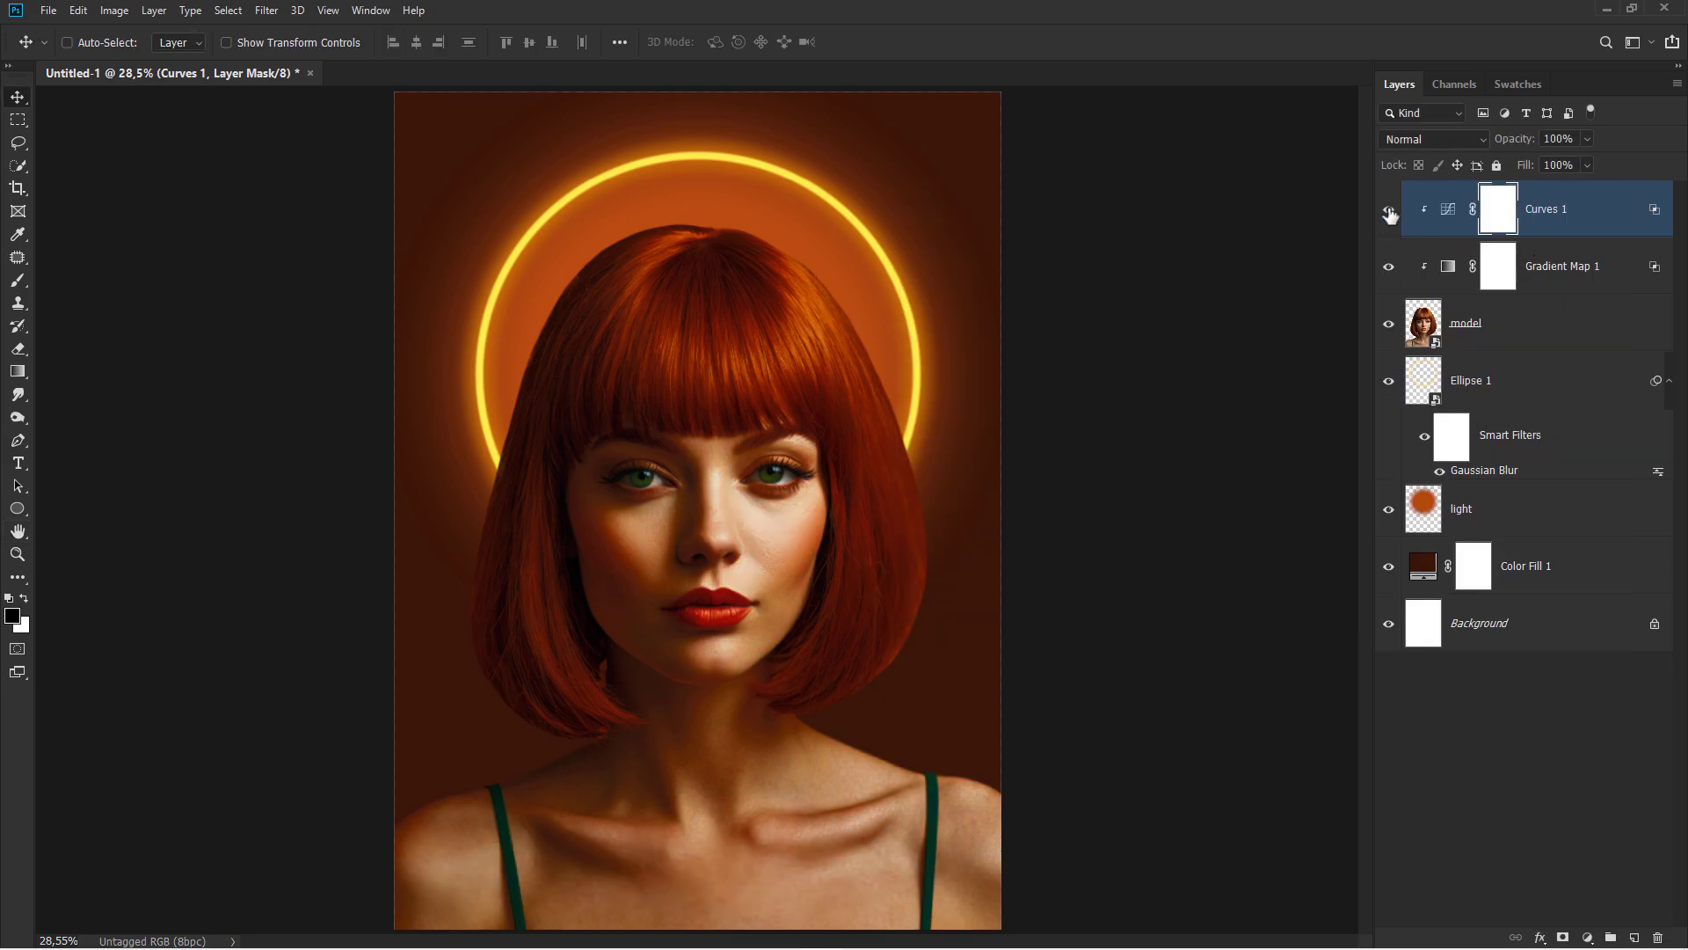
Add an Exposure adjustment clipped above the Curves layer and set its Gamma Correction to 0.78
{"action": "left_click", "coordinate": [1389, 212]}
{"action": "left_click", "coordinate": [1580, 221]}
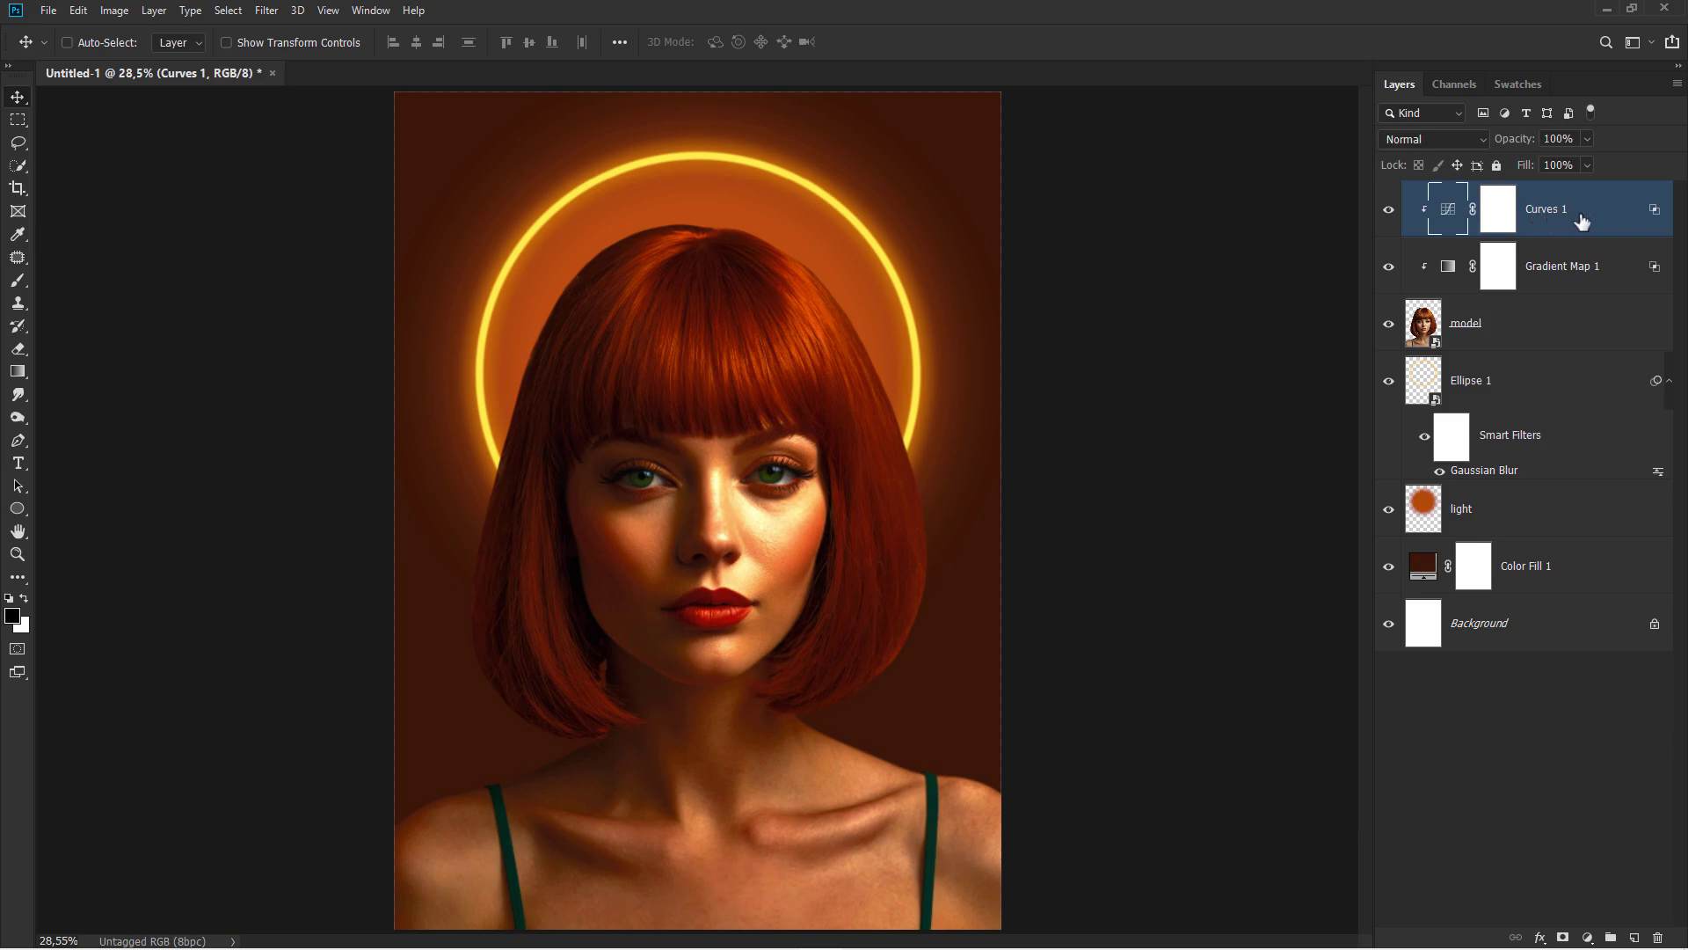
{"action": "left_click", "coordinate": [1591, 936]}
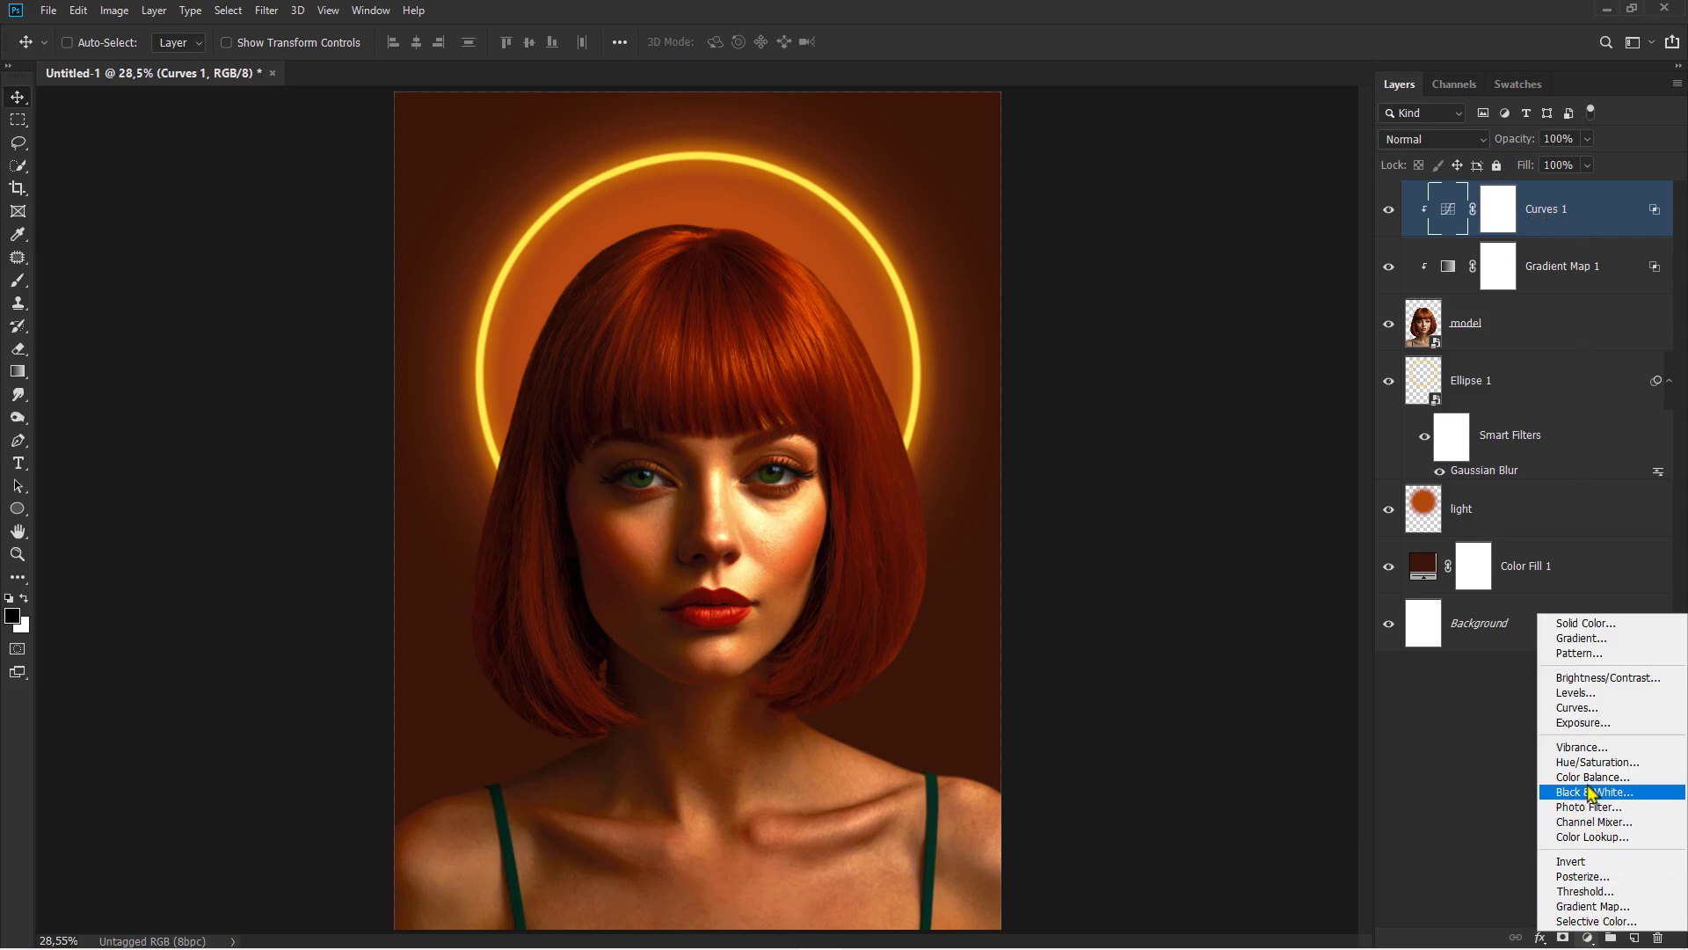
{"action": "left_click", "coordinate": [1588, 737]}
{"action": "left_click", "coordinate": [1224, 655]}
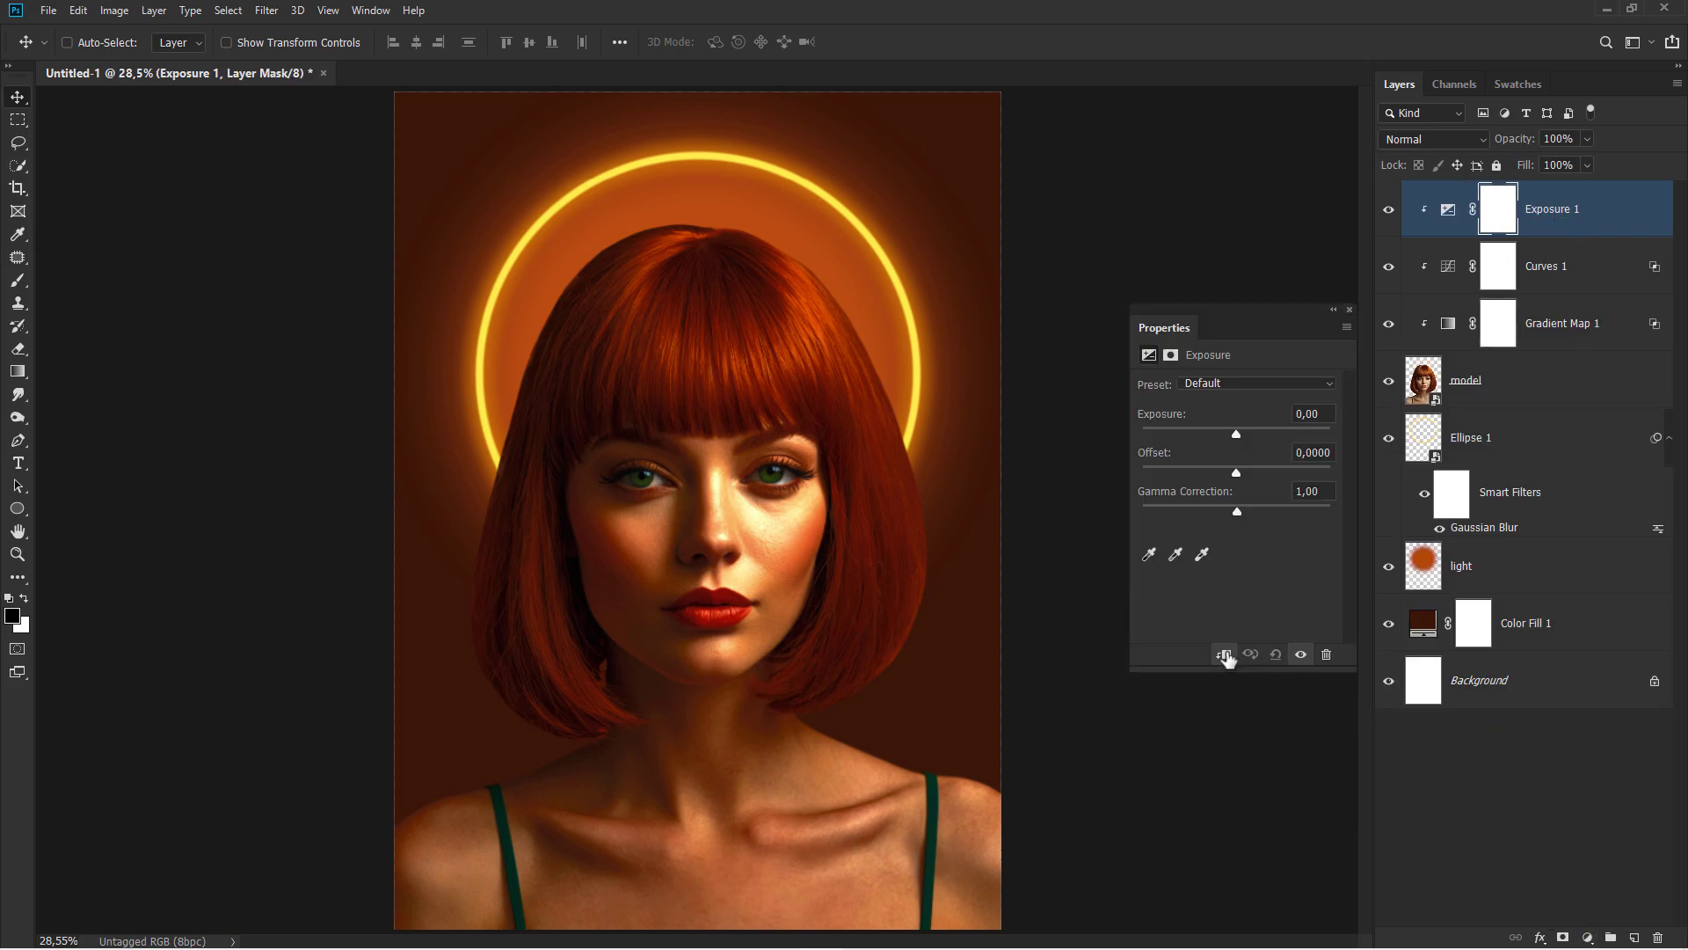
{"action": "left_click_drag", "start_coordinate": [1237, 512], "coordinate": [1253, 512]}
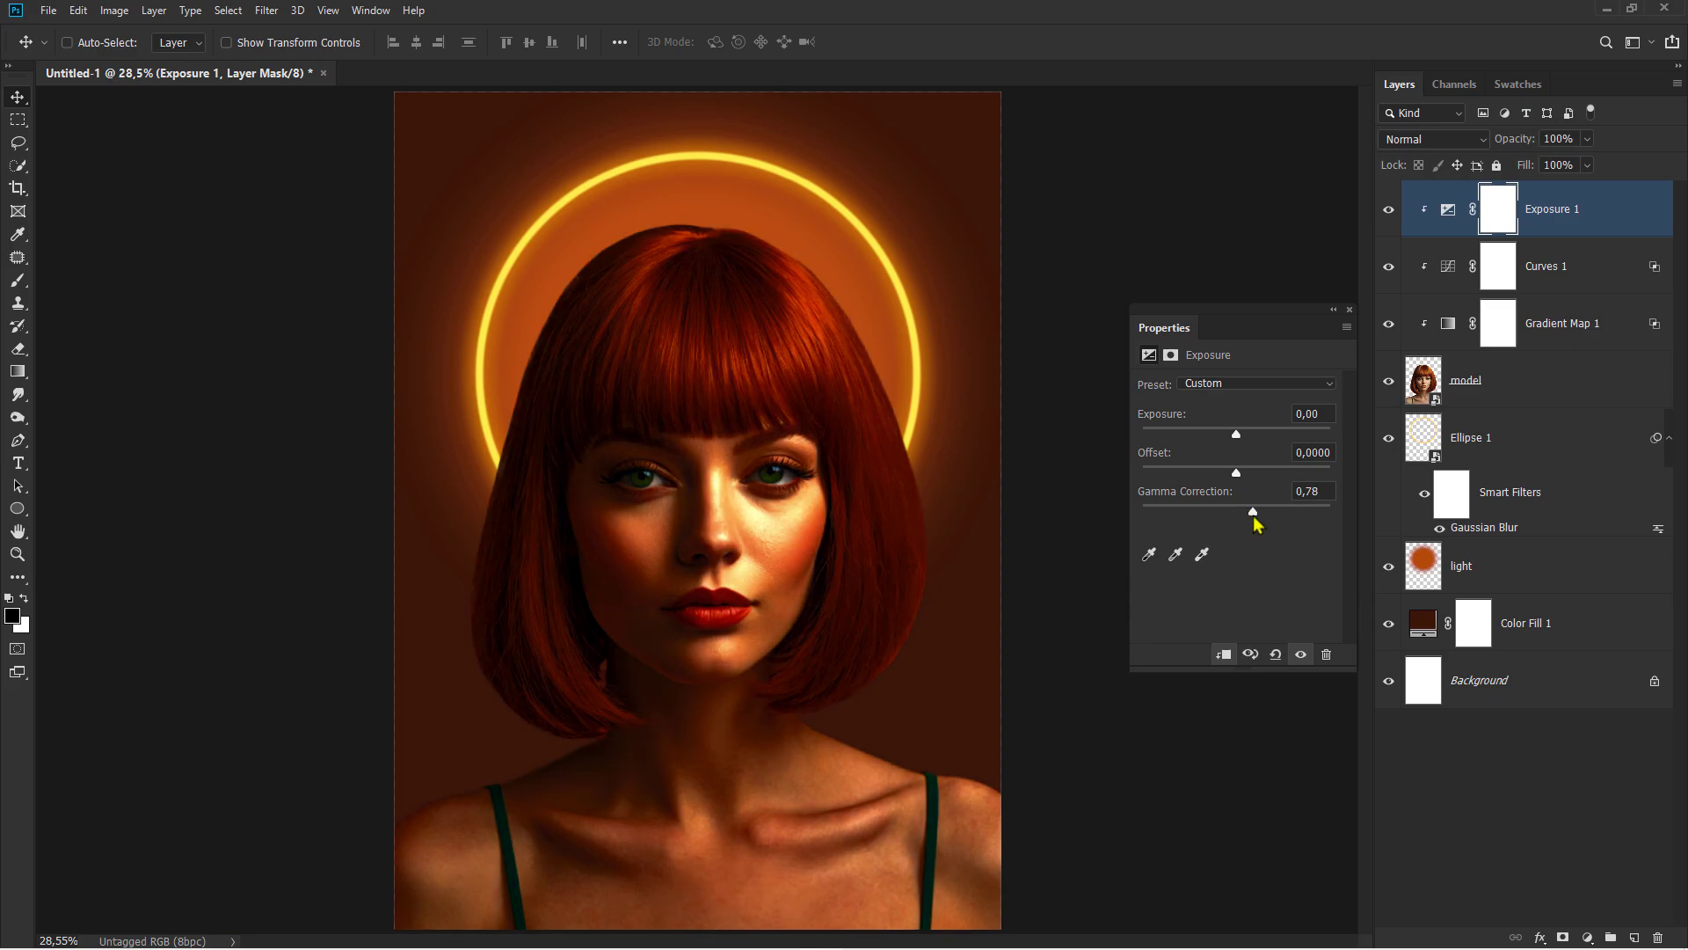
{"action": "left_click", "coordinate": [1351, 310]}
Invert the Exposure layer's mask to black and set up a small soft white brush with 0% hardness and 13% flow
{"action": "key", "text": "ctrl+i"}
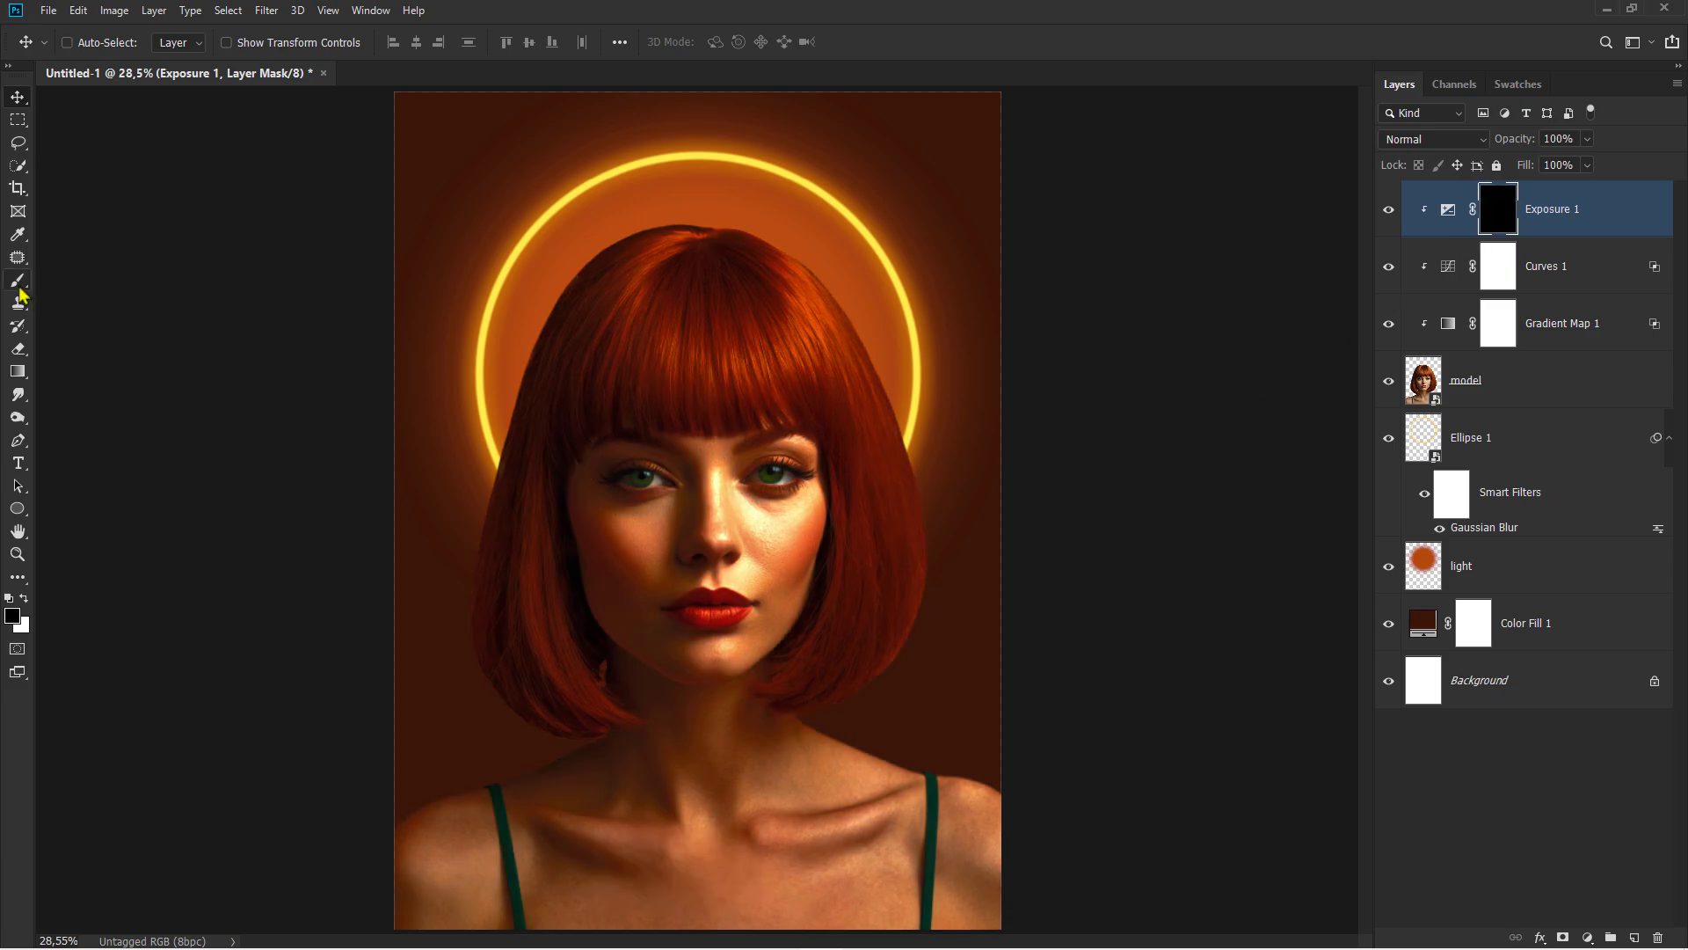
{"action": "left_click_drag", "start_coordinate": [18, 279], "coordinate": [64, 292]}
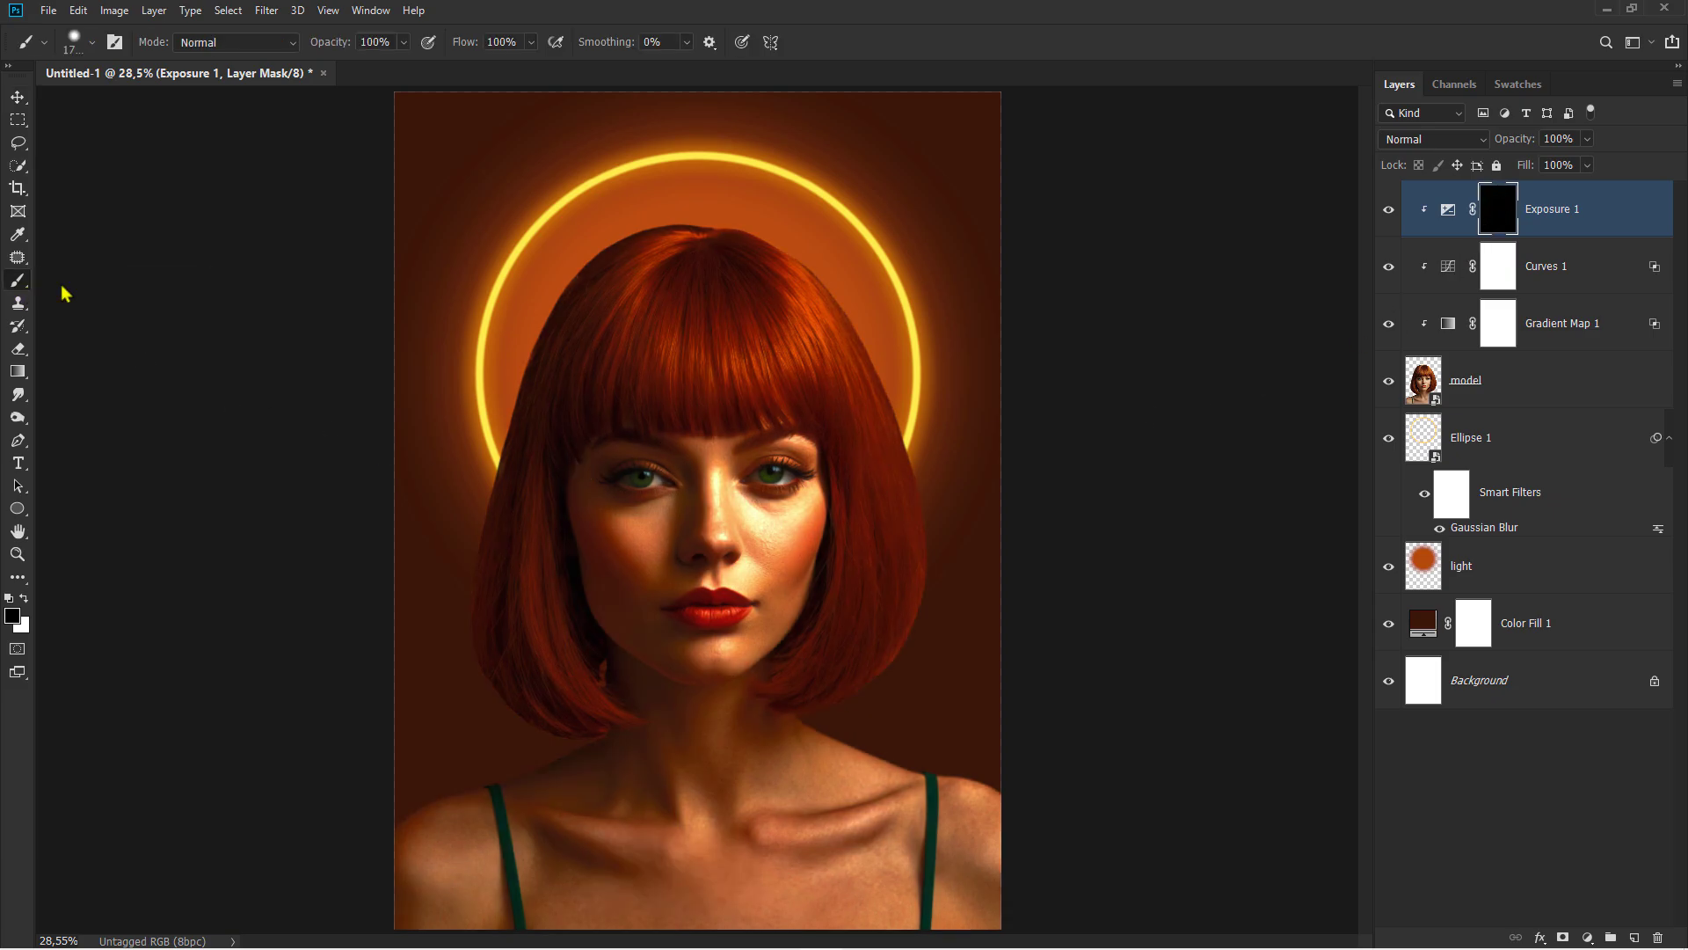
{"action": "left_click", "coordinate": [23, 599]}
{"action": "right_click", "coordinate": [588, 434]}
{"action": "left_click", "coordinate": [668, 617]}
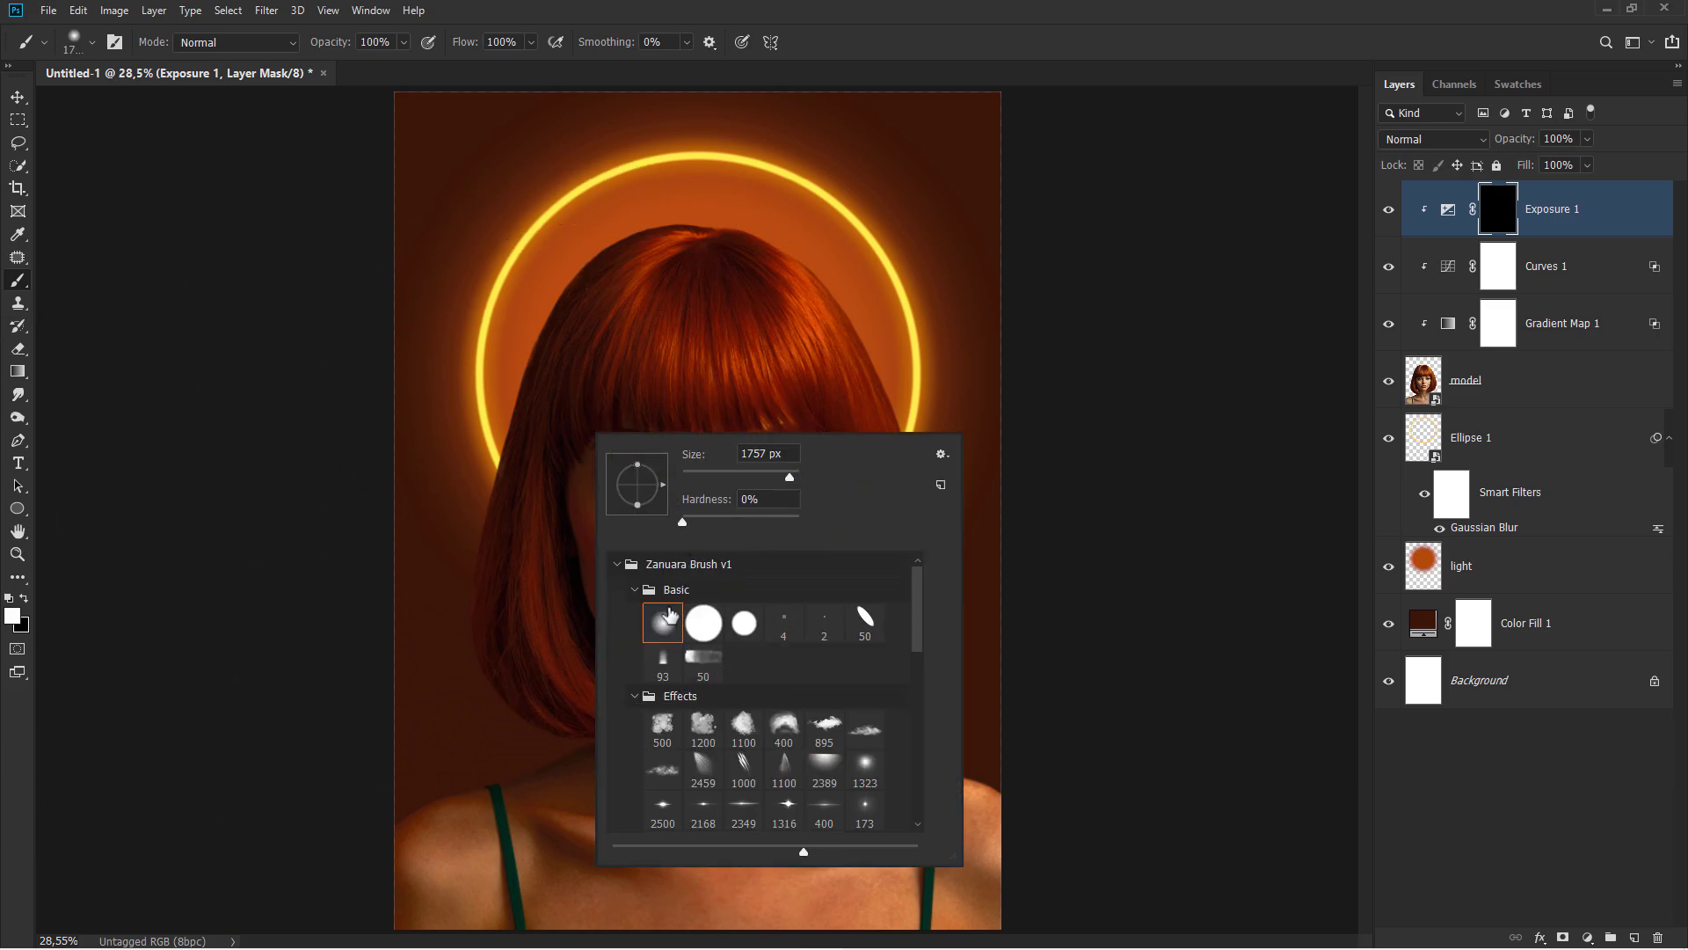
{"action": "left_click", "coordinate": [730, 478]}
{"action": "left_click", "coordinate": [530, 44]}
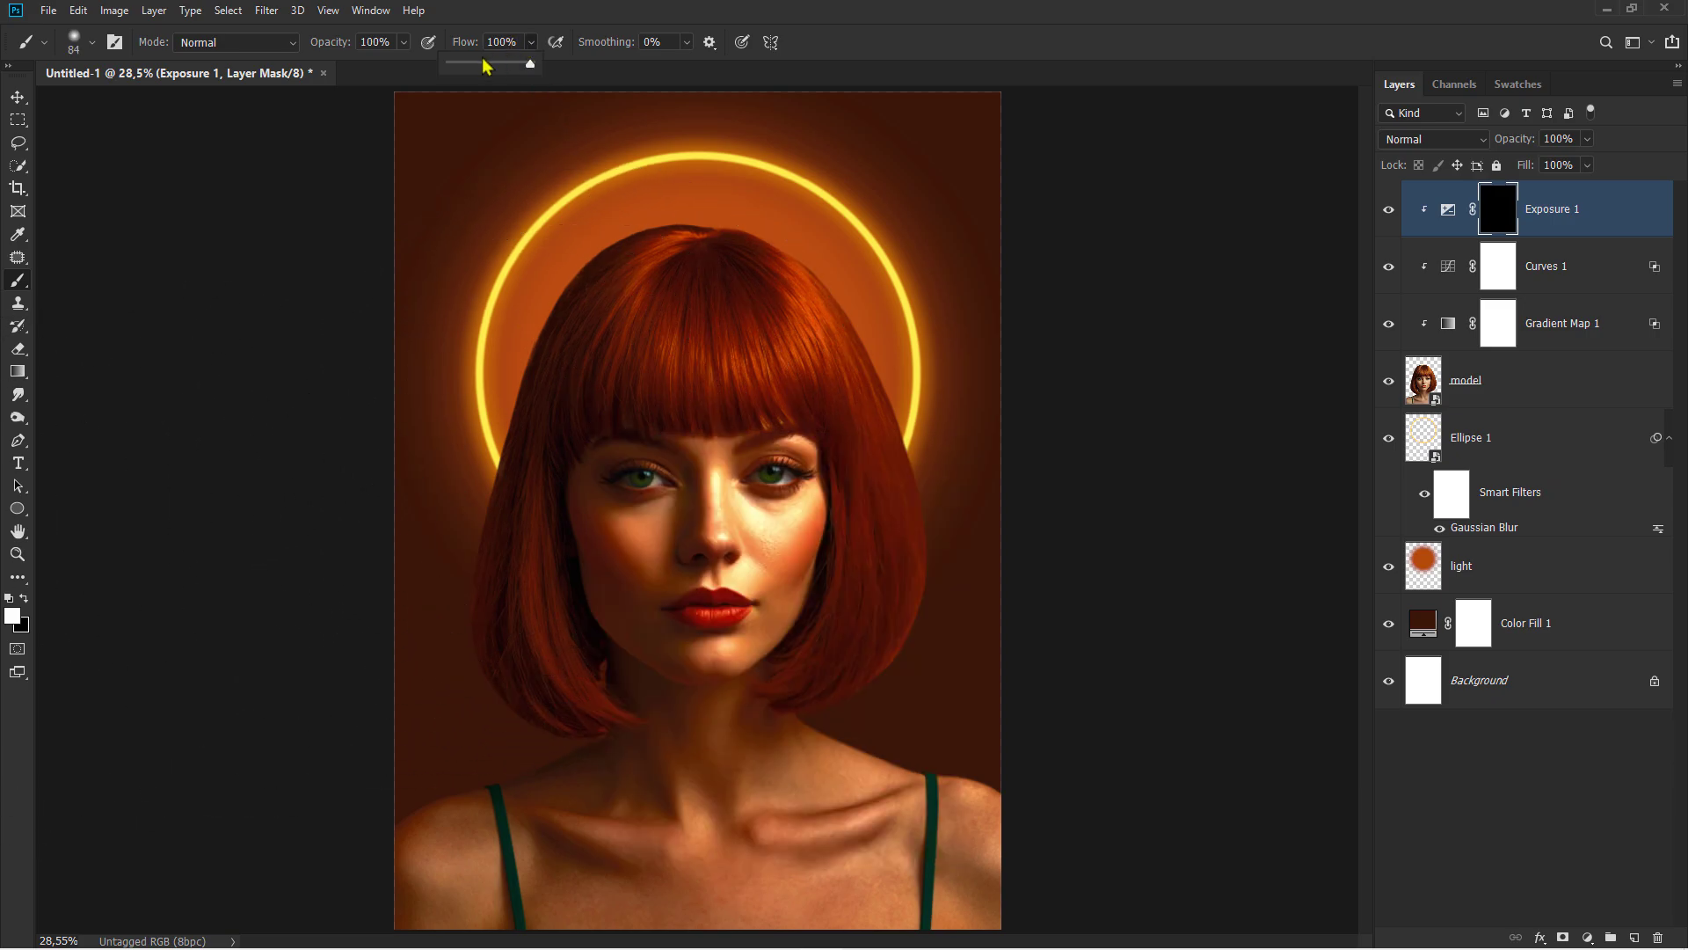
{"action": "left_click", "coordinate": [811, 50]}
Paint white on the Exposure mask over the neck, upper chest and hair around the face to darken them, and compare before and after
{"action": "left_click_drag", "start_coordinate": [557, 744], "coordinate": [698, 739]}
{"action": "scroll", "coordinate": [644, 746], "scroll_direction": "down", "scroll_amount": 2}
{"action": "mouse_move", "coordinate": [524, 847]}
{"action": "left_mouse_down"}
{"action": "mouse_move", "coordinate": [772, 789]}
{"action": "mouse_move", "coordinate": [899, 850]}
{"action": "mouse_move", "coordinate": [882, 844]}
{"action": "mouse_move", "coordinate": [884, 815]}
{"action": "mouse_move", "coordinate": [914, 794]}
{"action": "mouse_move", "coordinate": [569, 797]}
{"action": "left_mouse_up"}
{"action": "scroll", "coordinate": [767, 604], "scroll_direction": "up", "scroll_amount": 6}
{"action": "mouse_move", "coordinate": [958, 557]}
{"action": "left_mouse_down"}
{"action": "mouse_move", "coordinate": [886, 557]}
{"action": "mouse_move", "coordinate": [888, 527]}
{"action": "left_mouse_up"}
{"action": "mouse_move", "coordinate": [865, 530]}
{"action": "left_mouse_down"}
{"action": "mouse_move", "coordinate": [772, 713]}
{"action": "mouse_move", "coordinate": [873, 455]}
{"action": "mouse_move", "coordinate": [839, 610]}
{"action": "left_mouse_up"}
{"action": "mouse_move", "coordinate": [486, 462]}
{"action": "left_mouse_down"}
{"action": "mouse_move", "coordinate": [499, 712]}
{"action": "mouse_move", "coordinate": [512, 683]}
{"action": "mouse_move", "coordinate": [467, 369]}
{"action": "left_mouse_up"}
{"action": "scroll", "coordinate": [558, 726], "scroll_direction": "up", "scroll_amount": 1}
{"action": "key", "text": "bracketright"}
{"action": "mouse_move", "coordinate": [533, 322]}
{"action": "left_mouse_down"}
{"action": "mouse_move", "coordinate": [649, 329]}
{"action": "mouse_move", "coordinate": [790, 293]}
{"action": "mouse_move", "coordinate": [851, 329]}
{"action": "left_mouse_up"}
{"action": "mouse_move", "coordinate": [891, 407]}
{"action": "left_mouse_down"}
{"action": "mouse_move", "coordinate": [903, 499]}
{"action": "mouse_move", "coordinate": [881, 615]}
{"action": "mouse_move", "coordinate": [800, 734]}
{"action": "mouse_move", "coordinate": [754, 743]}
{"action": "left_mouse_up"}
{"action": "mouse_move", "coordinate": [538, 771]}
{"action": "left_mouse_down"}
{"action": "mouse_move", "coordinate": [545, 739]}
{"action": "mouse_move", "coordinate": [773, 783]}
{"action": "mouse_move", "coordinate": [759, 777]}
{"action": "left_mouse_up"}
{"action": "key", "text": "ctrl+0"}
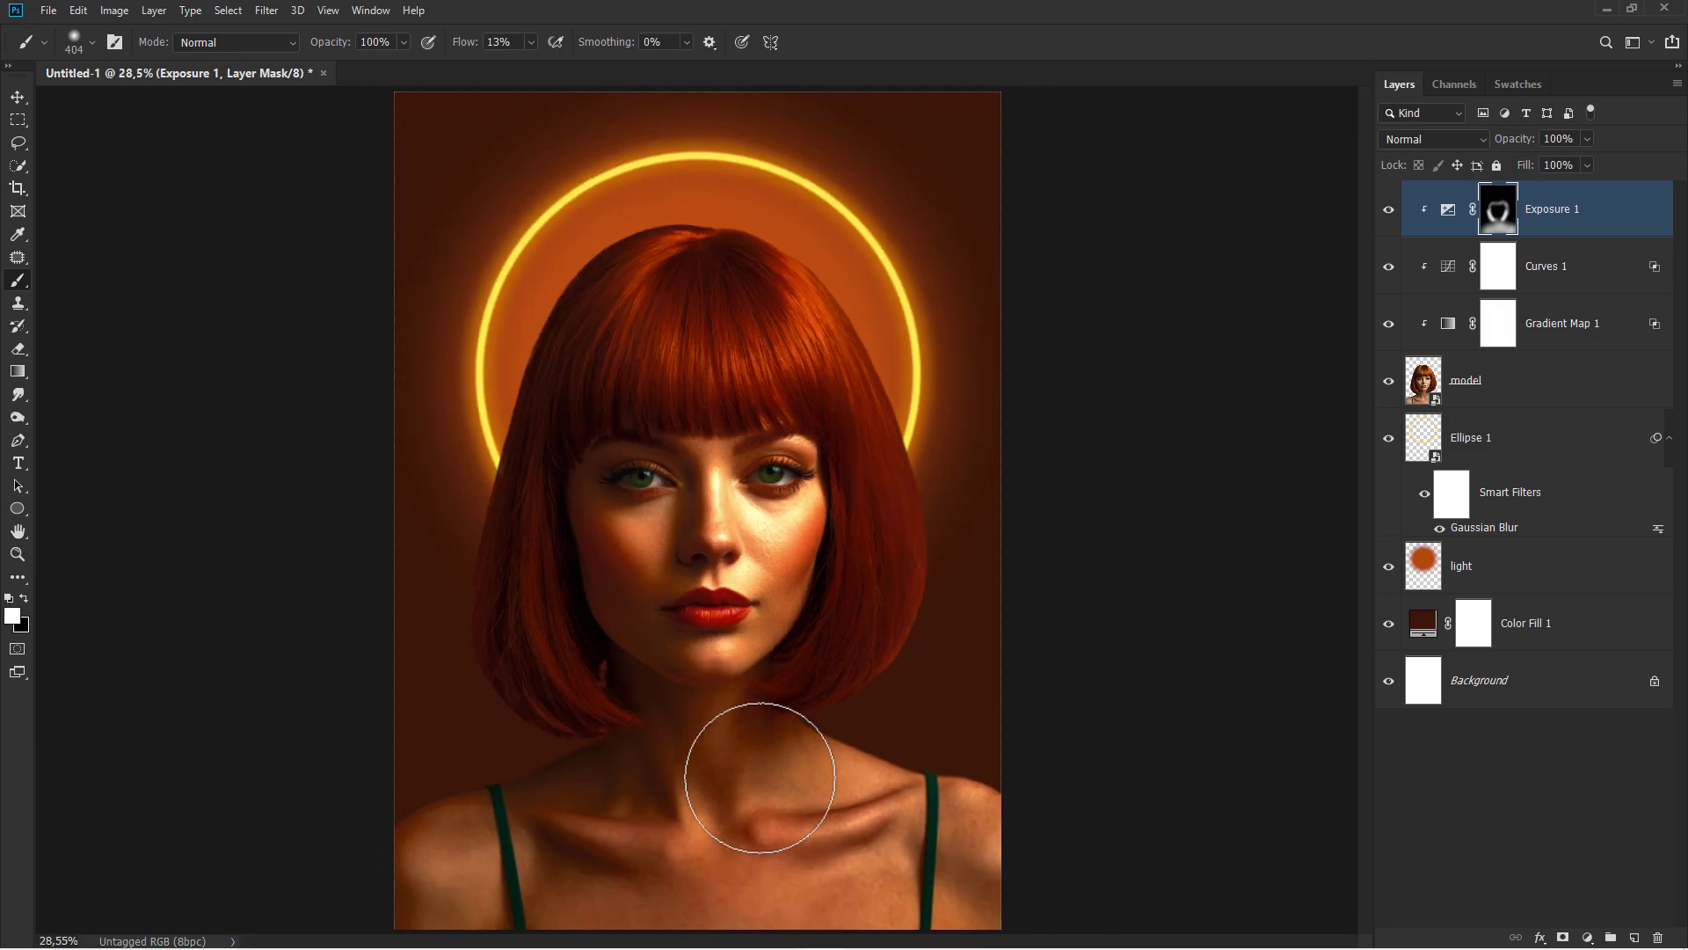
{"action": "left_click", "coordinate": [1389, 210]}
{"action": "left_click", "coordinate": [1391, 210]}
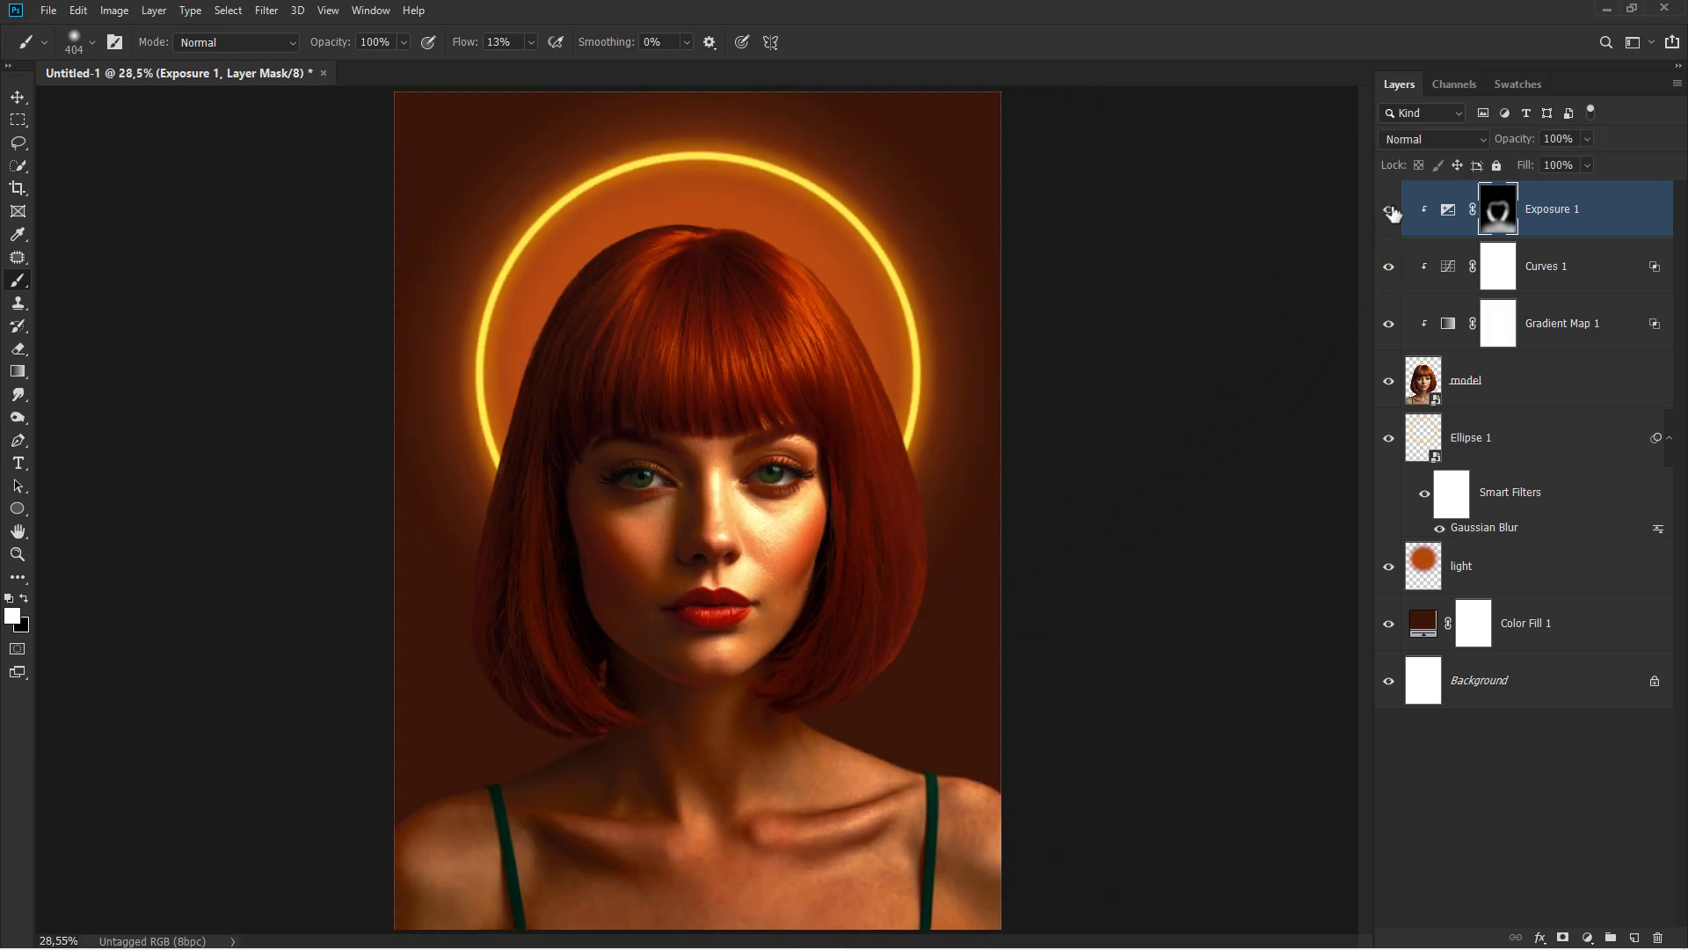
Add an Inner Shadow to the model layer with distance 0 px and size 79 px
{"action": "left_click", "coordinate": [1622, 226]}
{"action": "key", "text": "v"}
{"action": "left_click", "coordinate": [1540, 389]}
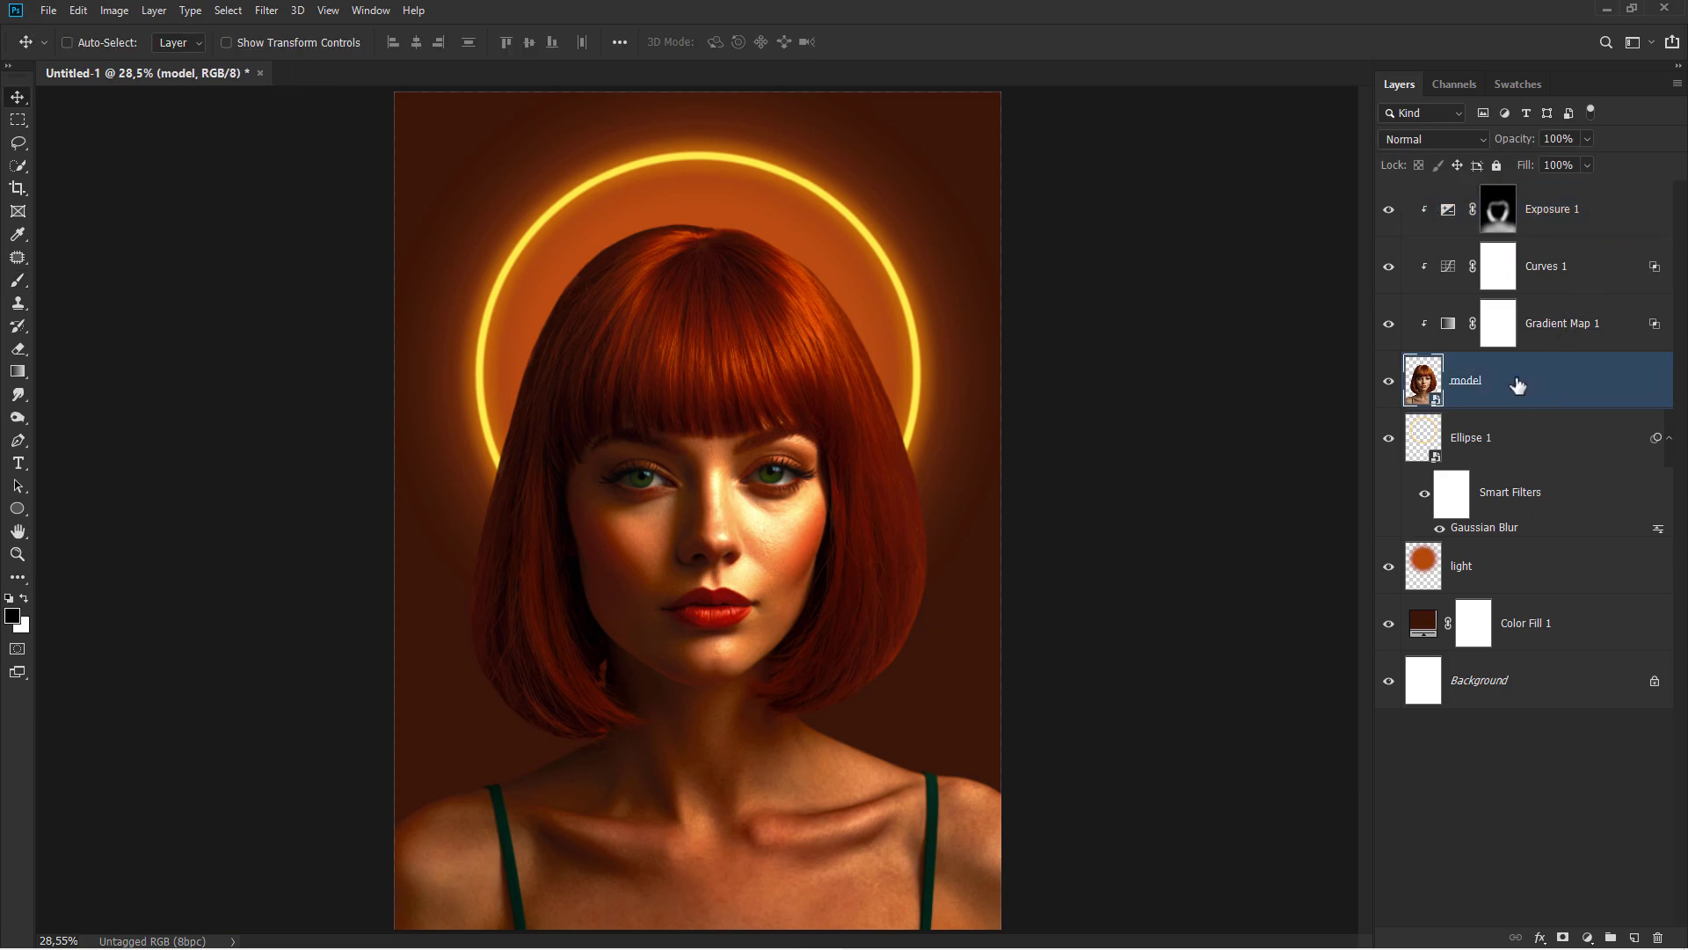
{"action": "right_click", "coordinate": [1519, 385]}
{"action": "left_click", "coordinate": [1409, 232]}
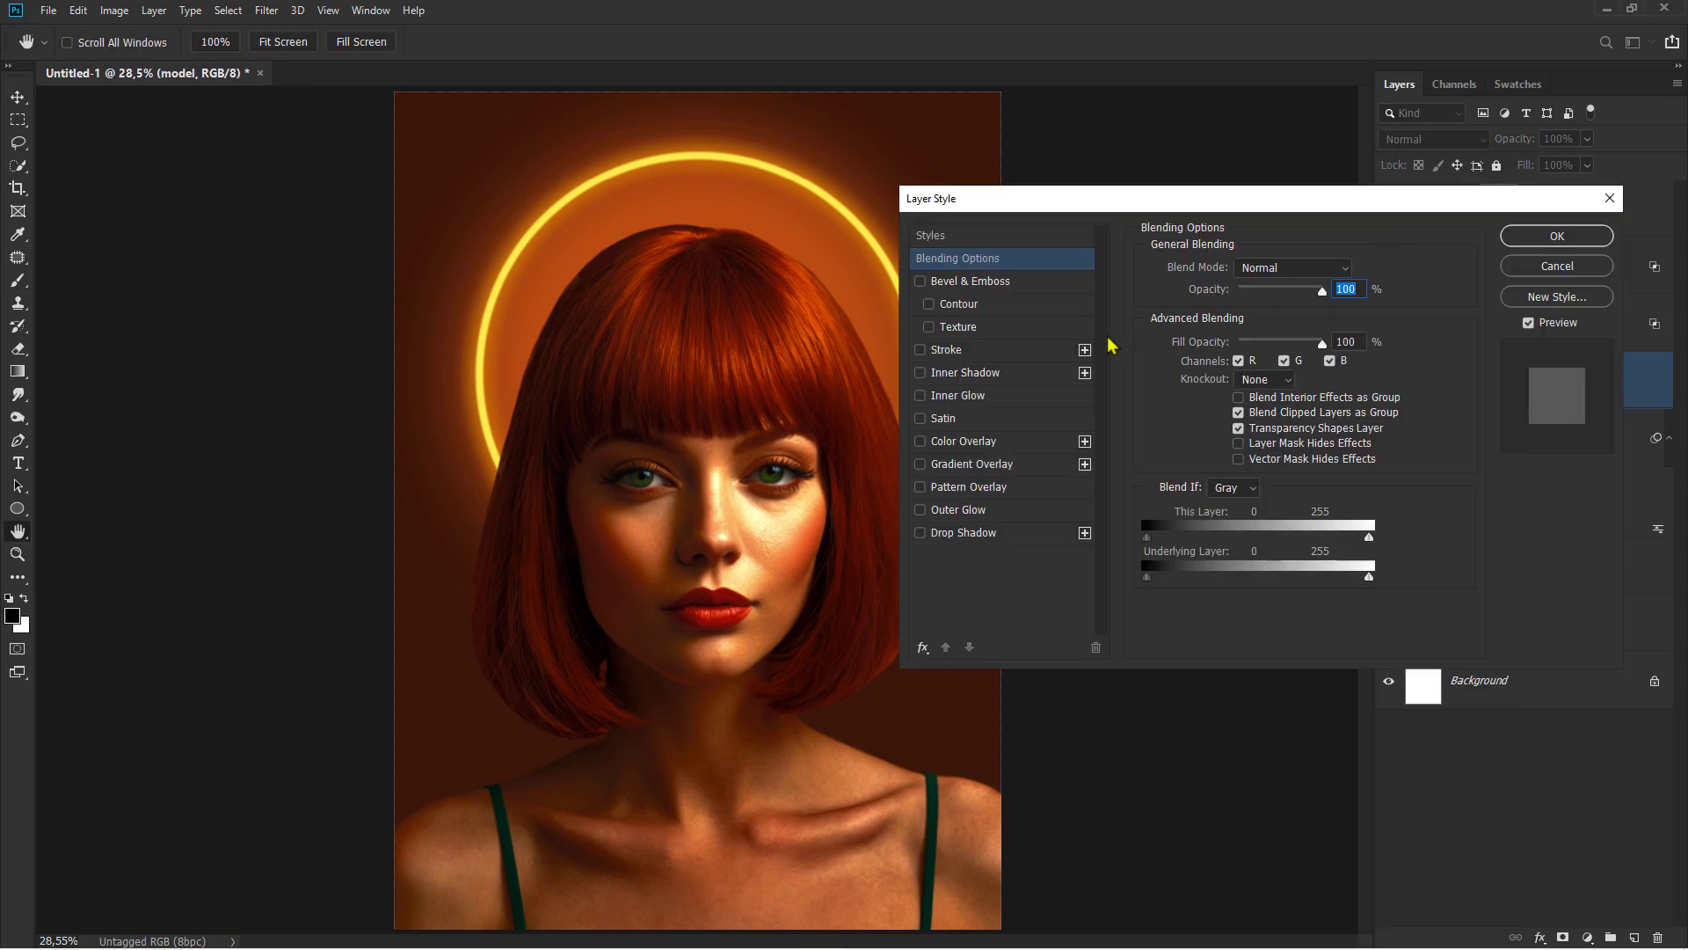
{"action": "left_click", "coordinate": [963, 374]}
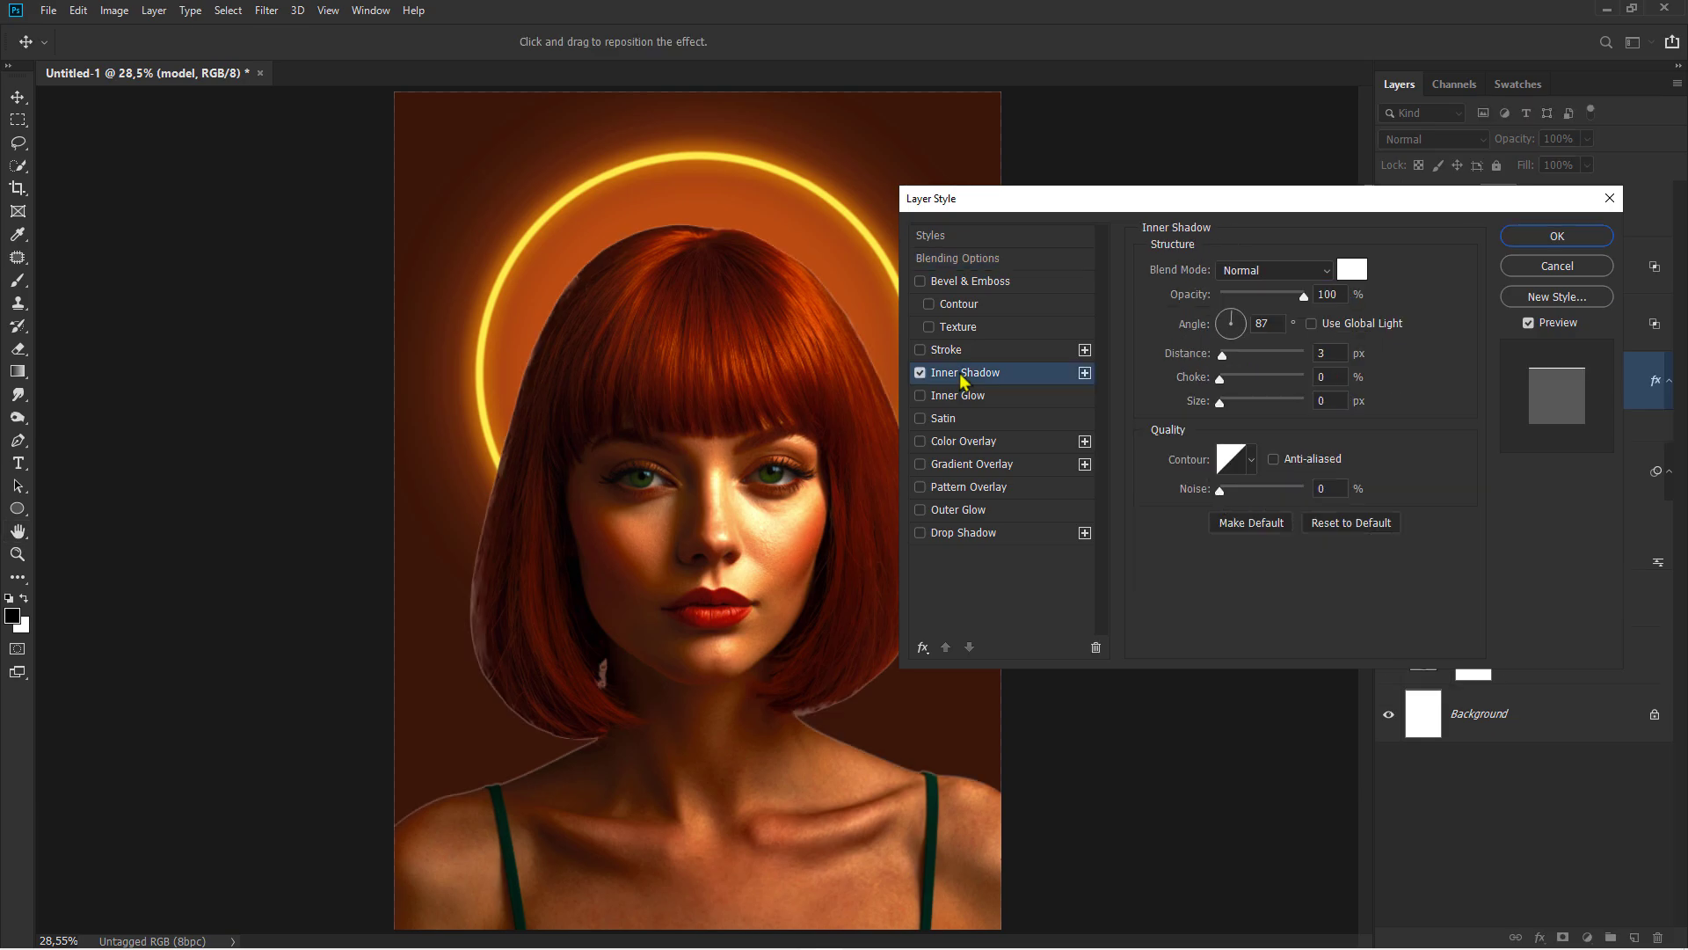
{"action": "left_click", "coordinate": [1322, 352]}
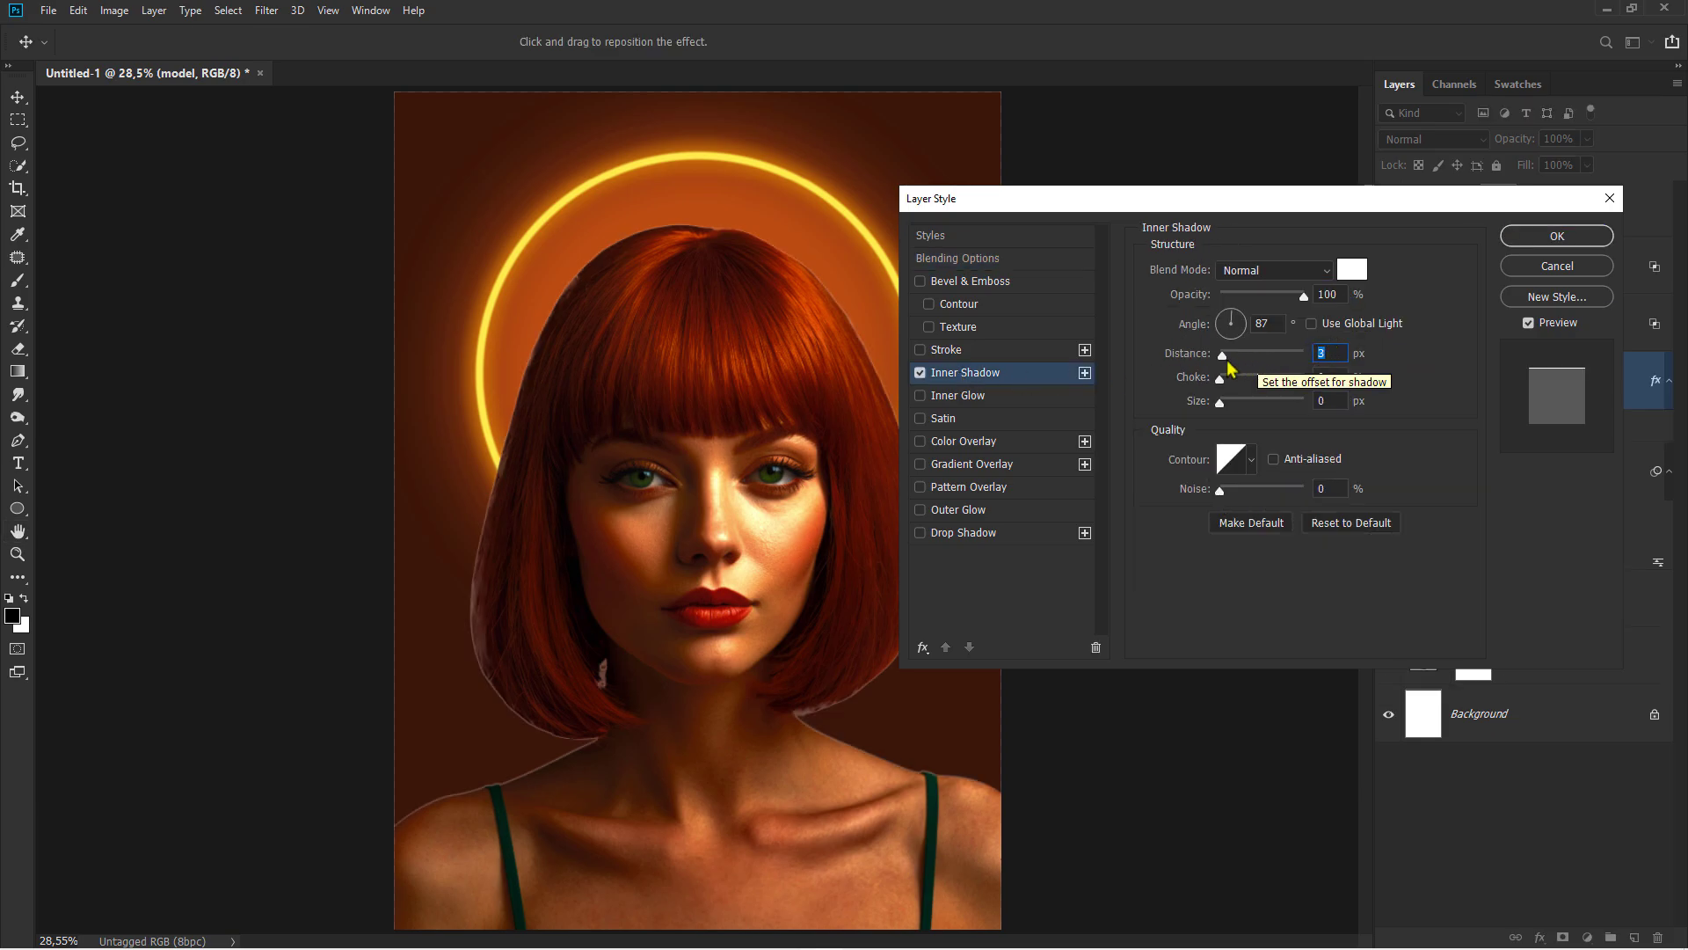
{"action": "left_click_drag", "start_coordinate": [1223, 357], "coordinate": [1252, 405]}
Set the Inner Shadow's blend mode to Linear Dodge (Add) and its color to orange ff7e00, and apply the layer style
{"action": "left_click", "coordinate": [1270, 270]}
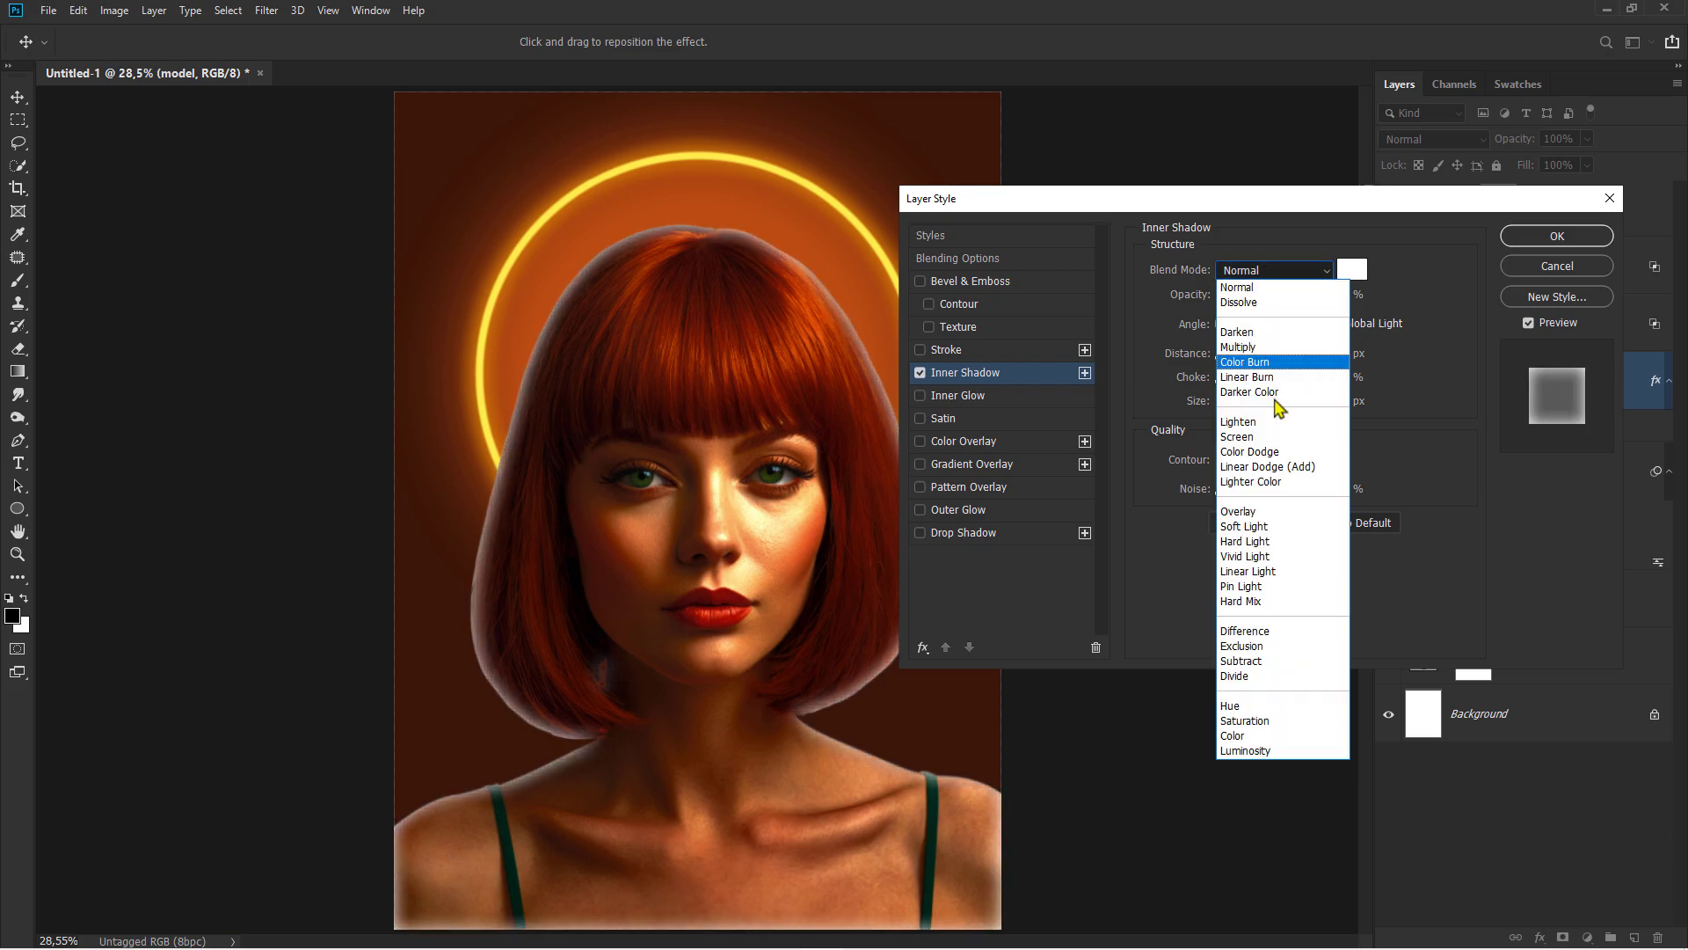
{"action": "left_click", "coordinate": [1275, 469]}
{"action": "left_click", "coordinate": [1357, 274]}
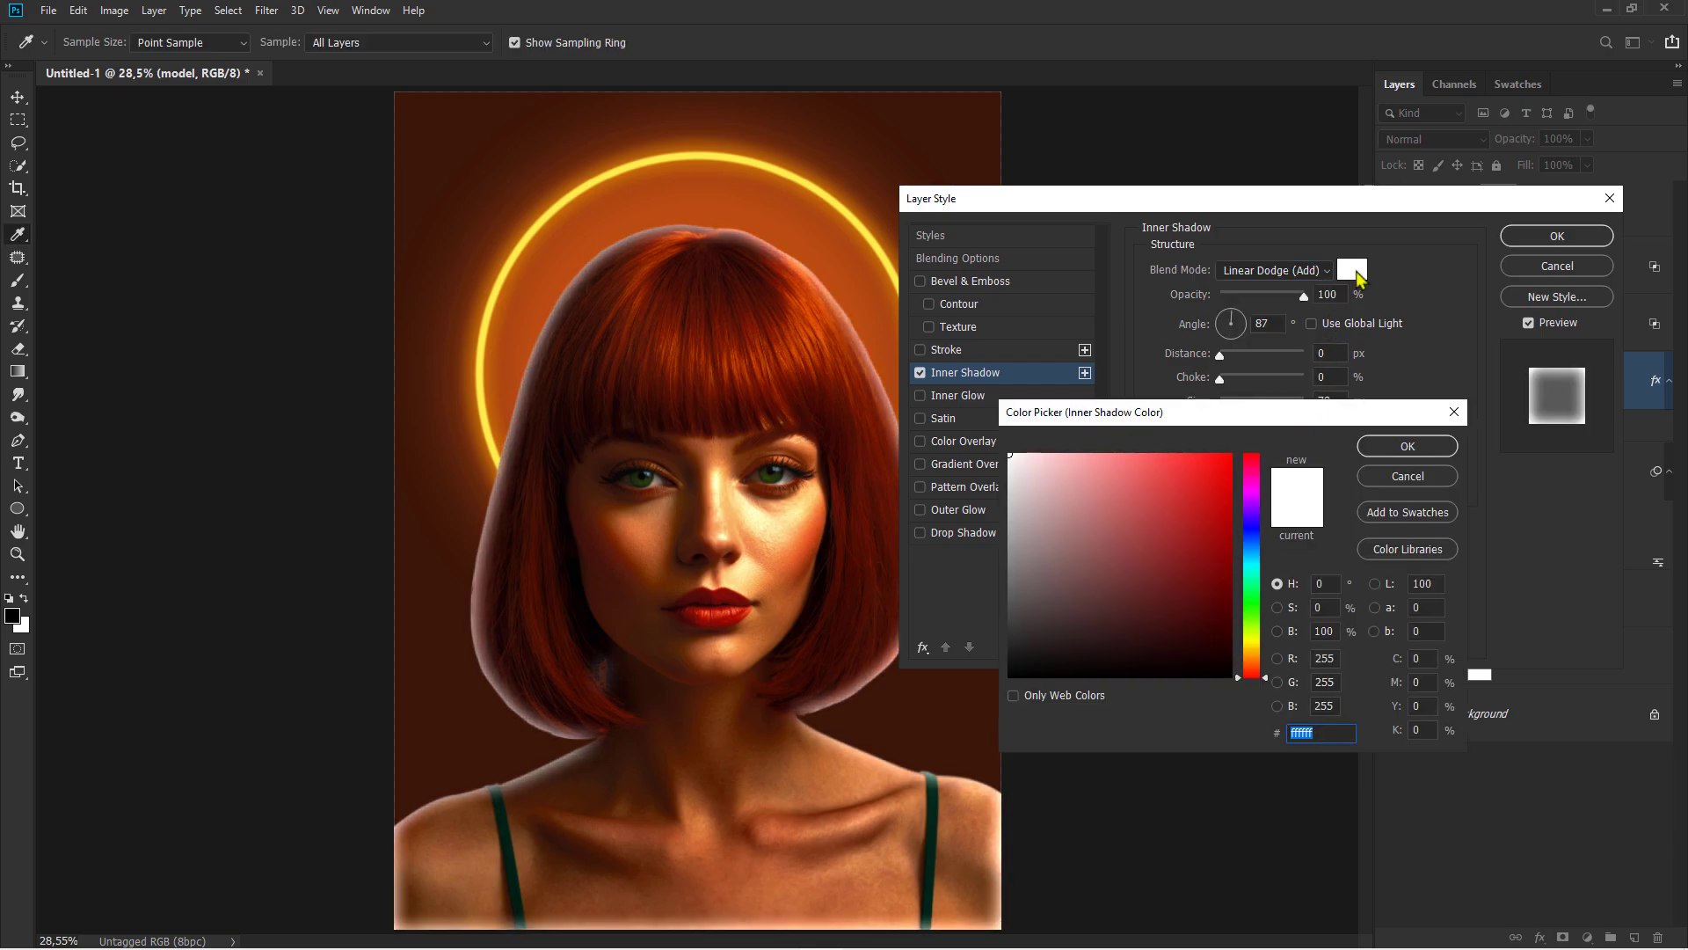
{"action": "left_click", "coordinate": [844, 237]}
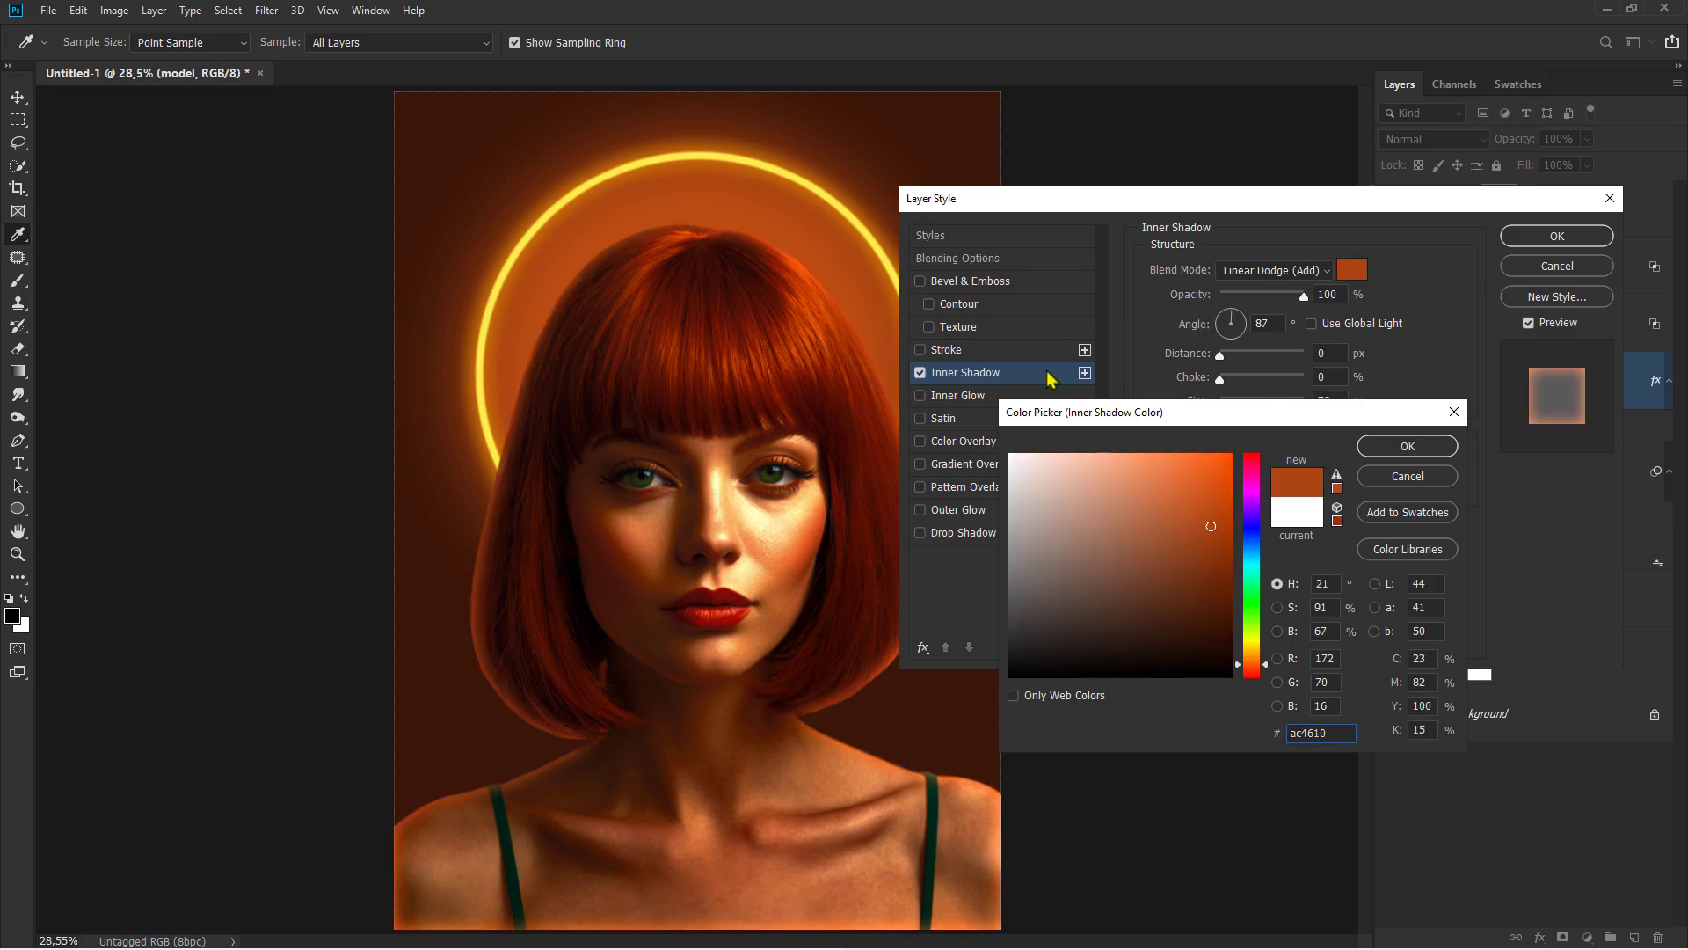
{"action": "left_click_drag", "start_coordinate": [1211, 525], "coordinate": [1255, 409]}
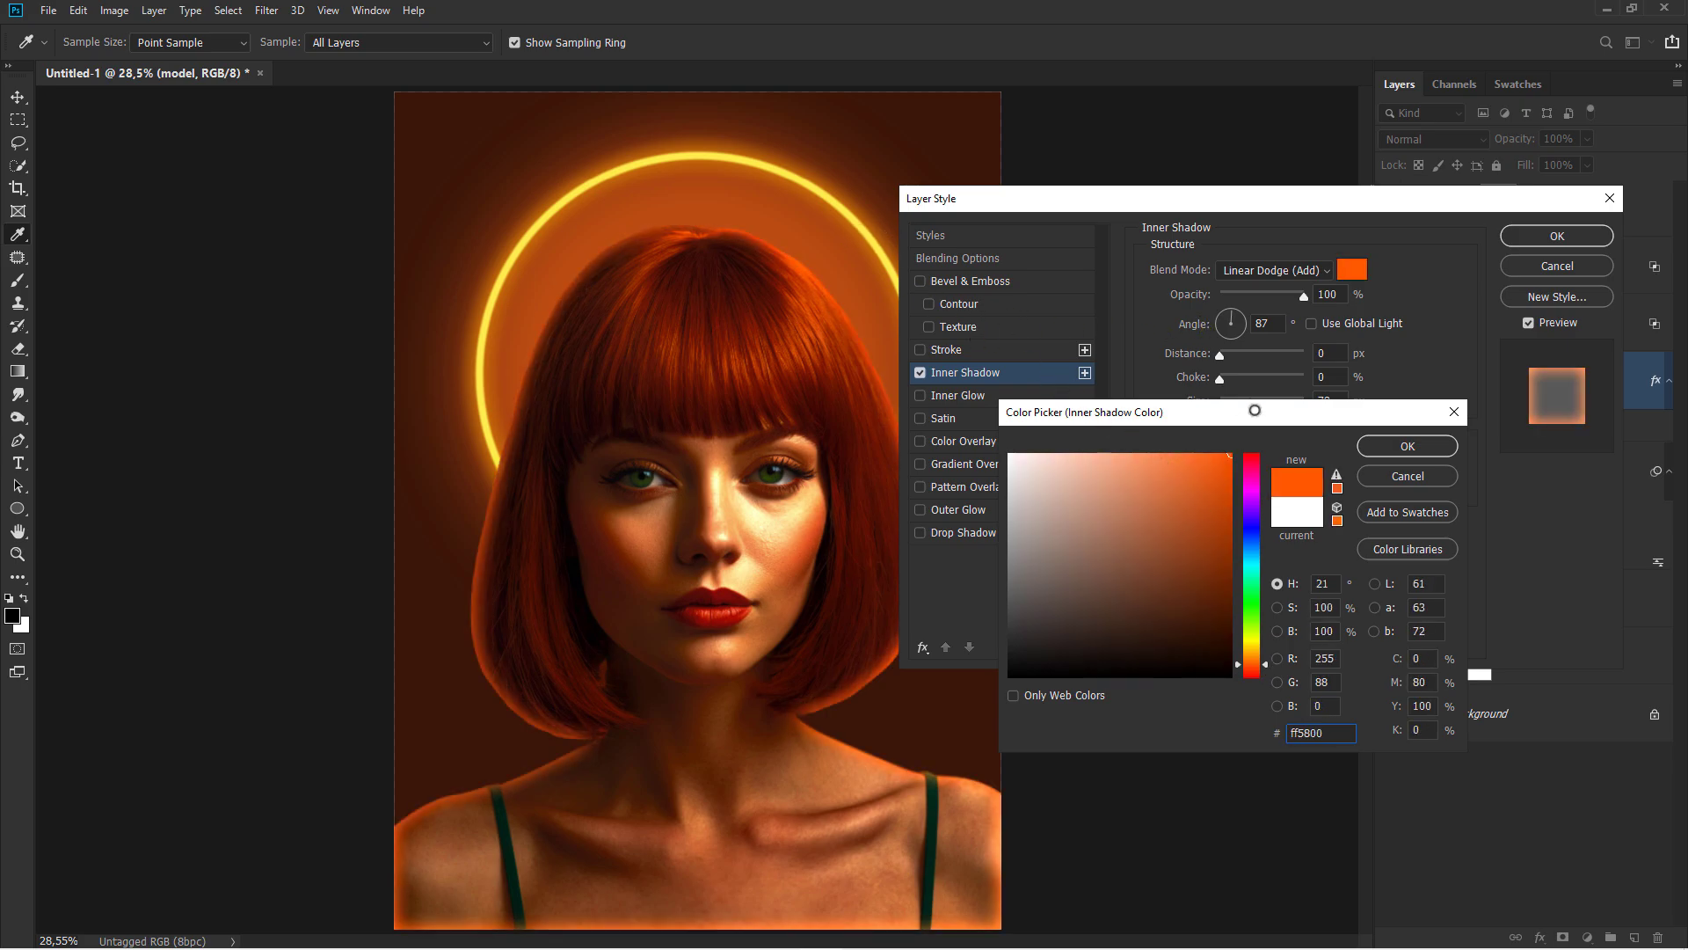
{"action": "left_click", "coordinate": [1253, 659]}
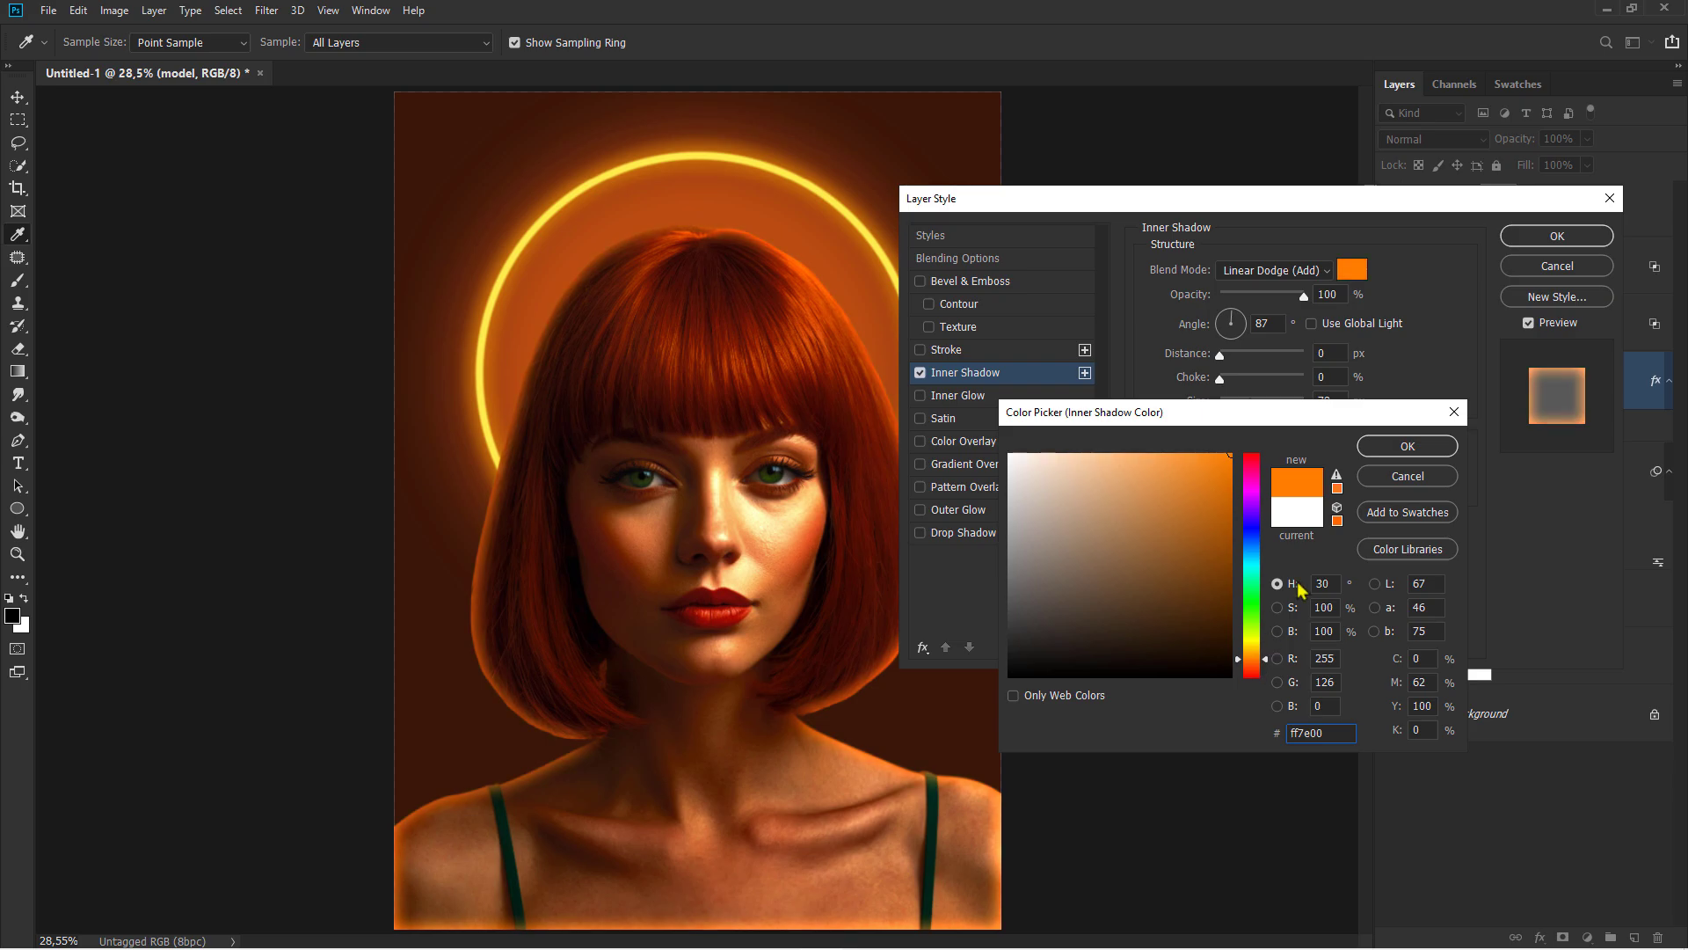
{"action": "left_click", "coordinate": [1405, 446]}
{"action": "left_click_drag", "start_coordinate": [1091, 203], "coordinate": [1172, 157]}
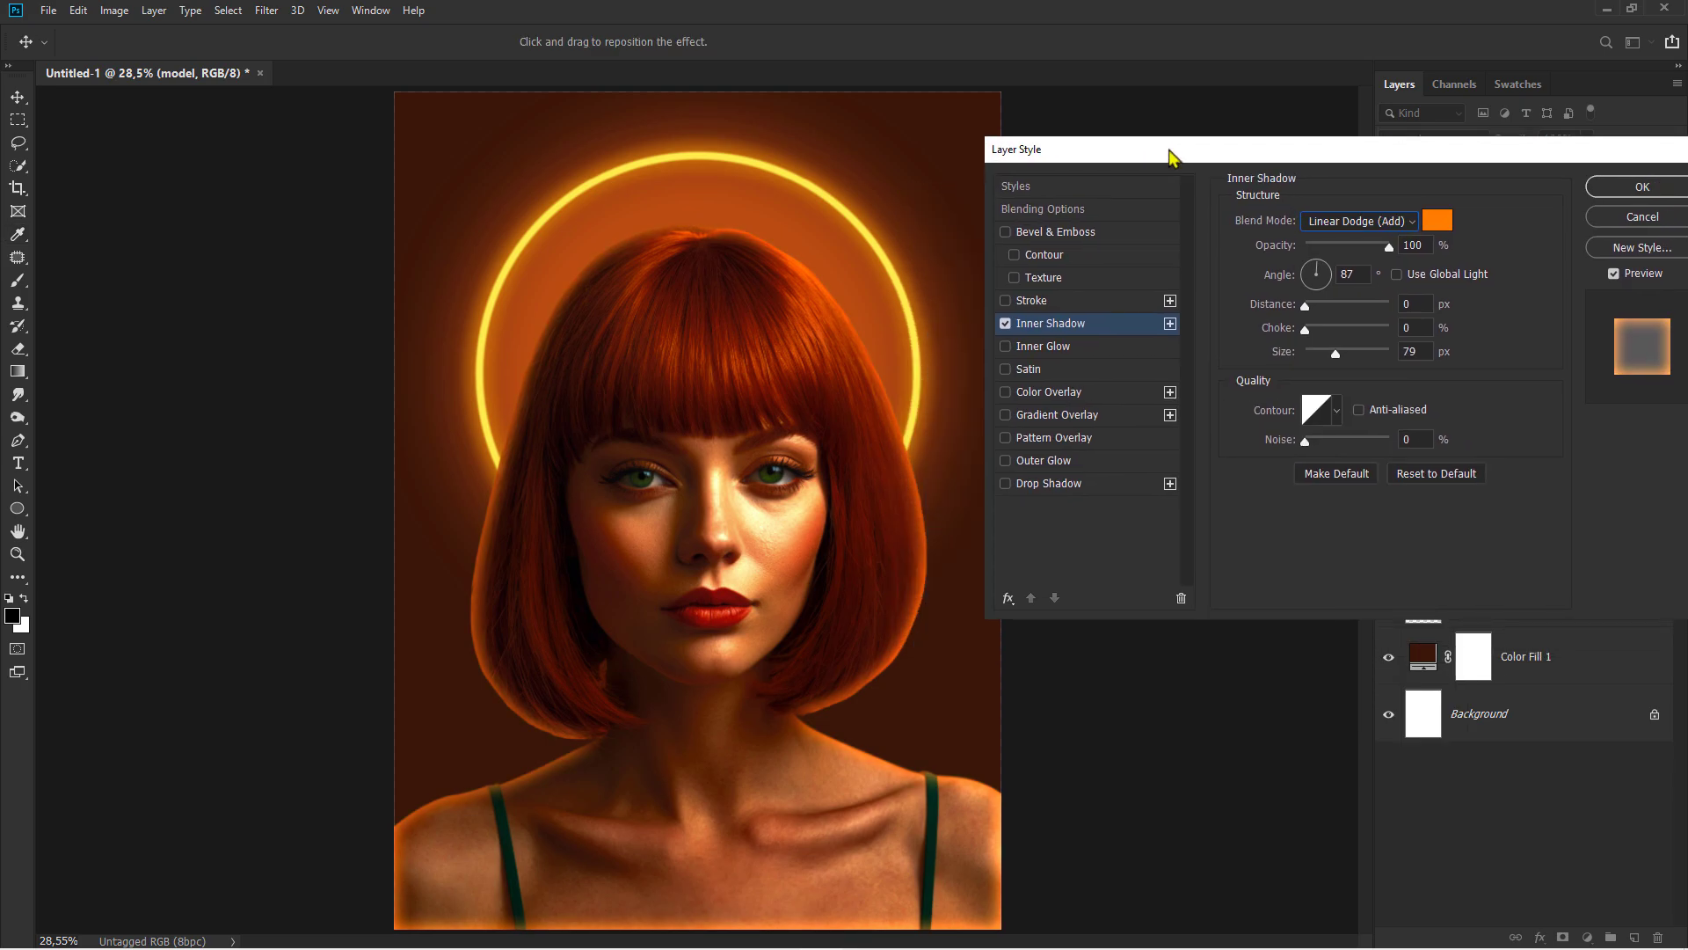
{"action": "left_click", "coordinate": [1616, 190]}
Convert the model's Inner Shadow effect into its own layer and move it to the top of the clipped stack
{"action": "right_click", "coordinate": [1484, 432]}
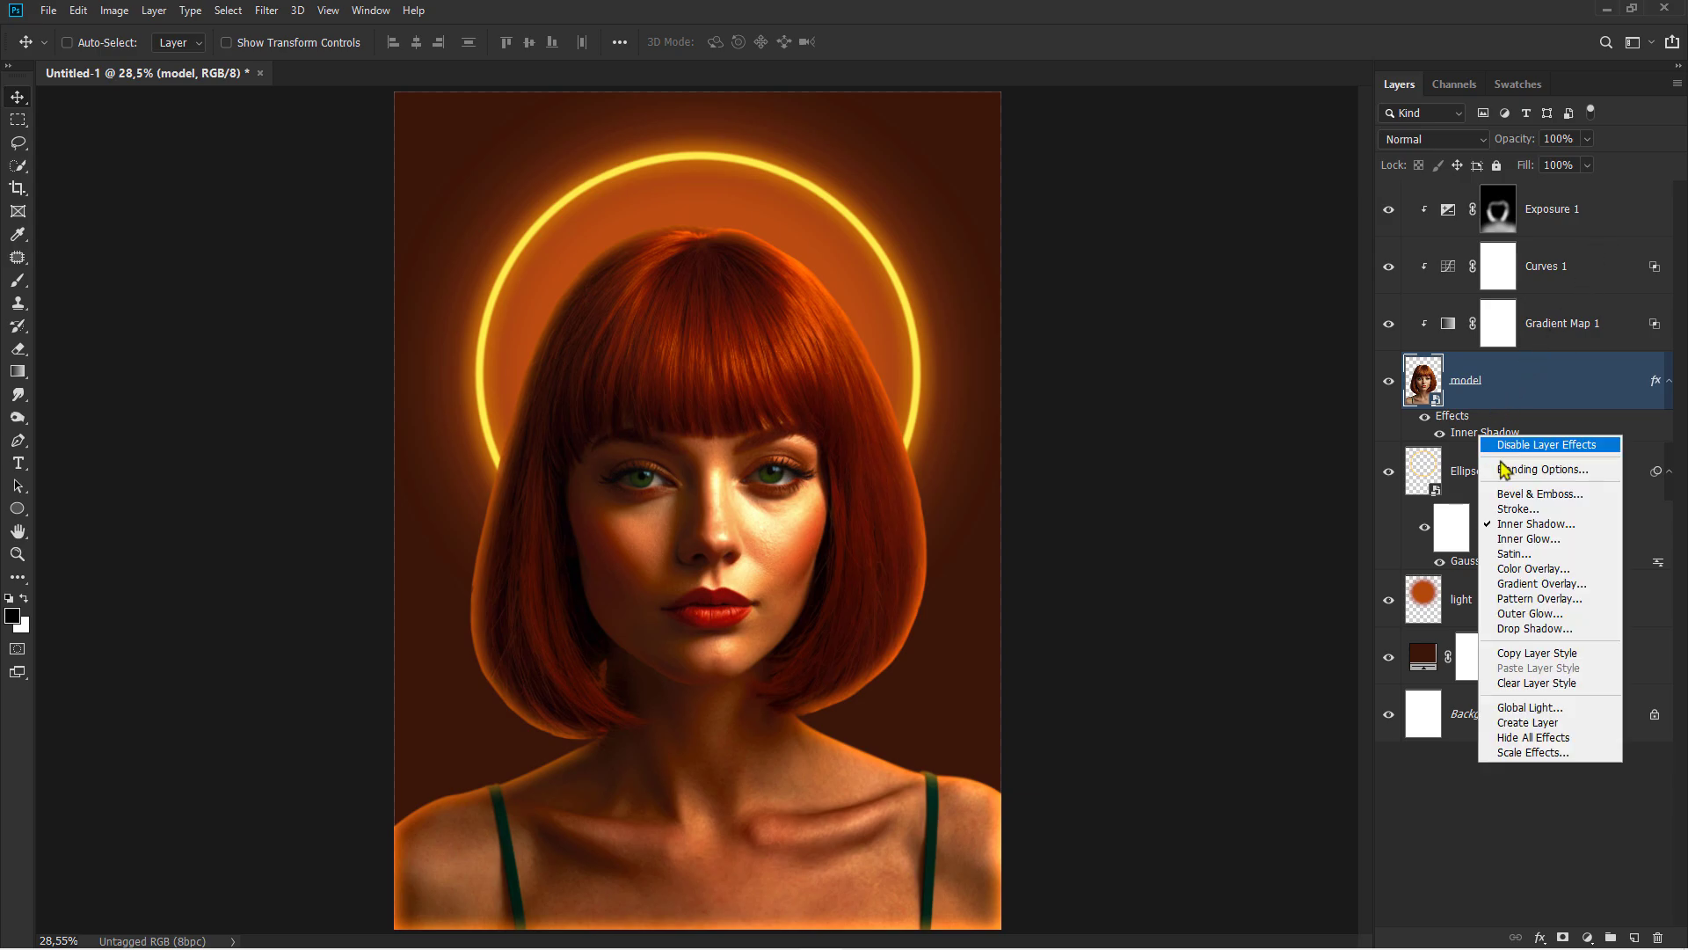
{"action": "left_click", "coordinate": [1540, 734]}
{"action": "left_click", "coordinate": [1527, 400]}
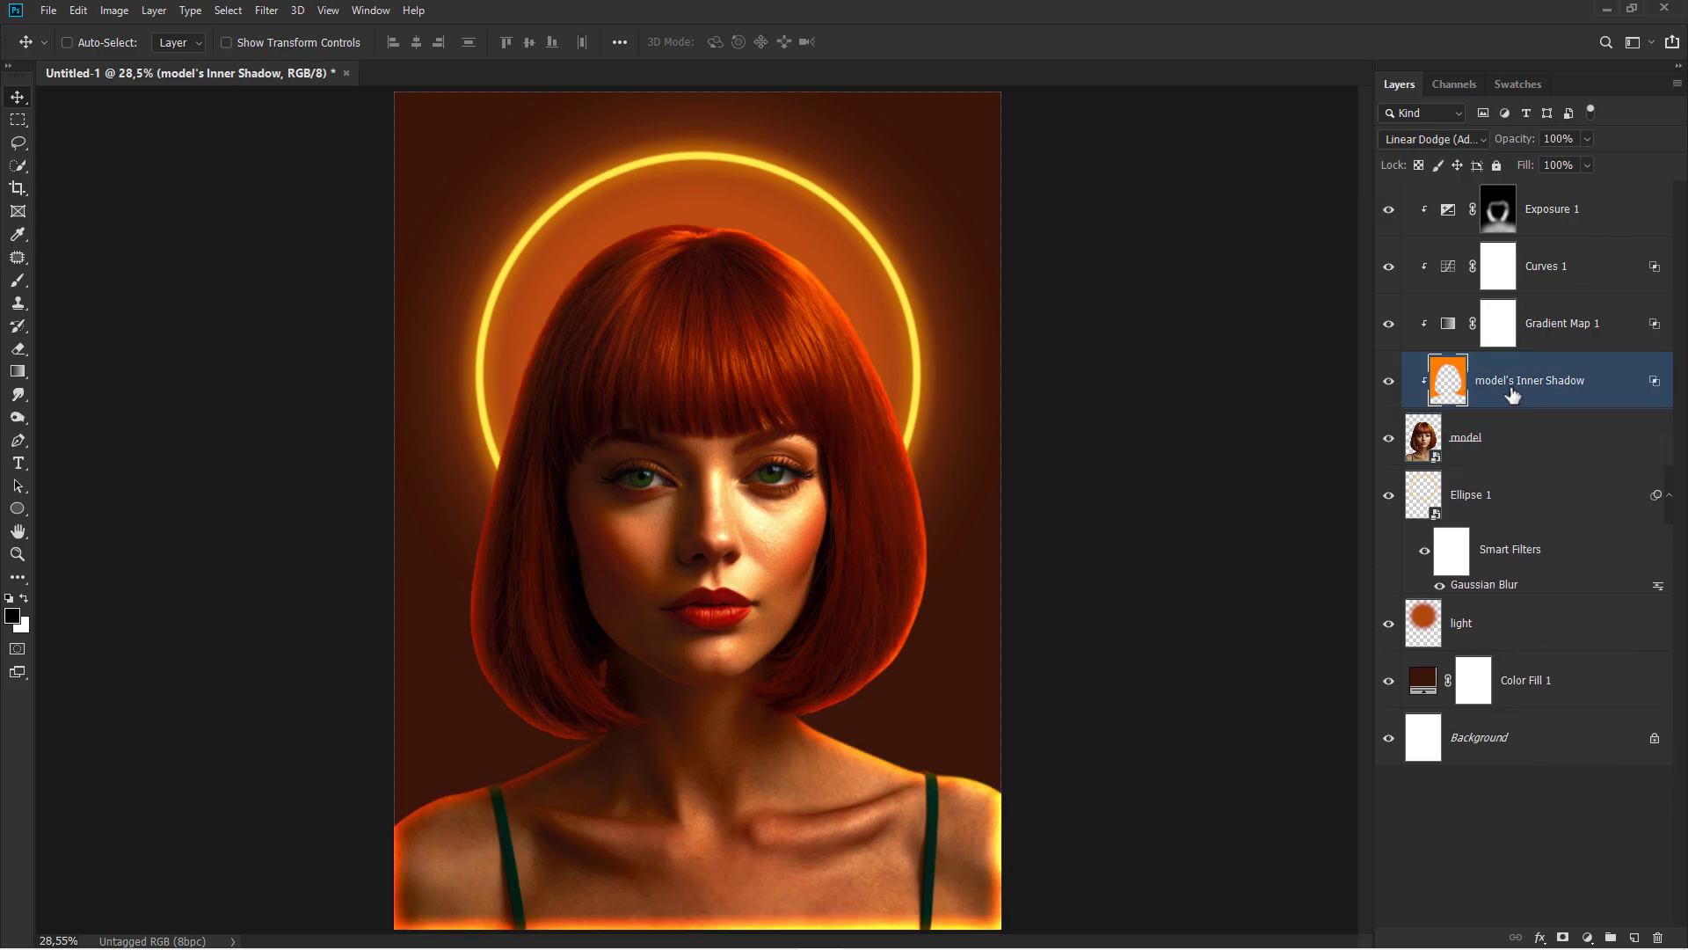
{"action": "left_click_drag", "start_coordinate": [1513, 395], "coordinate": [1508, 220]}
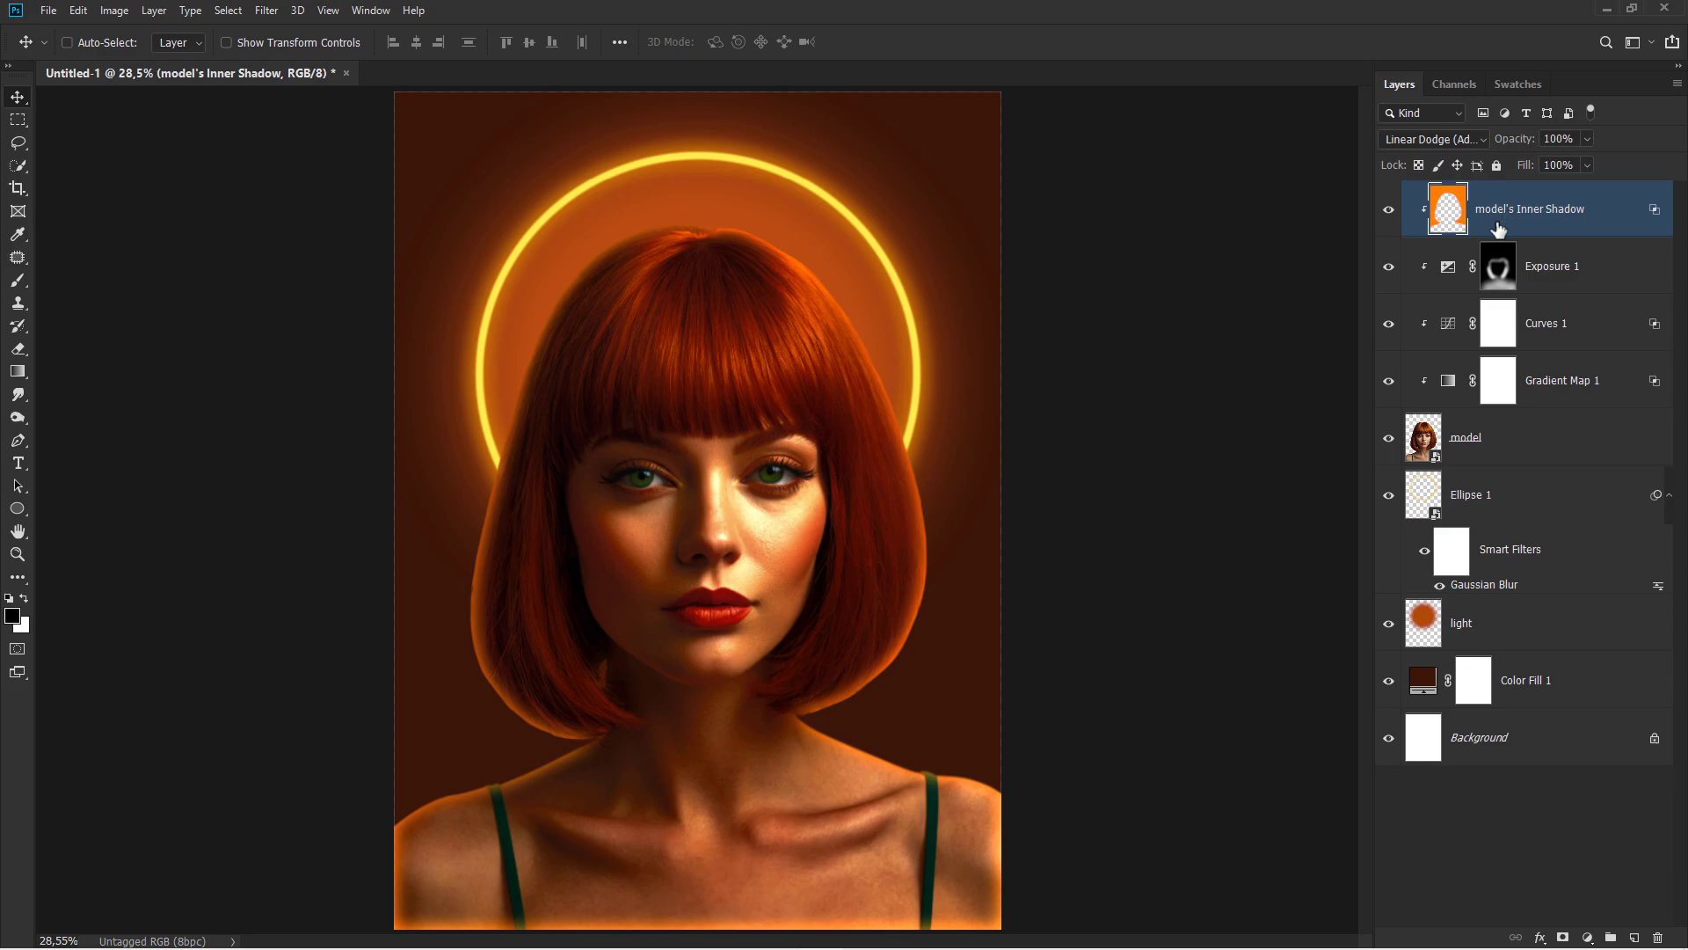
Split the Inner Shadow layer's Blend If shadow slider for the underlying layer to 12/40, and compare before and after
{"action": "right_click", "coordinate": [1498, 229]}
{"action": "left_click", "coordinate": [1402, 235]}
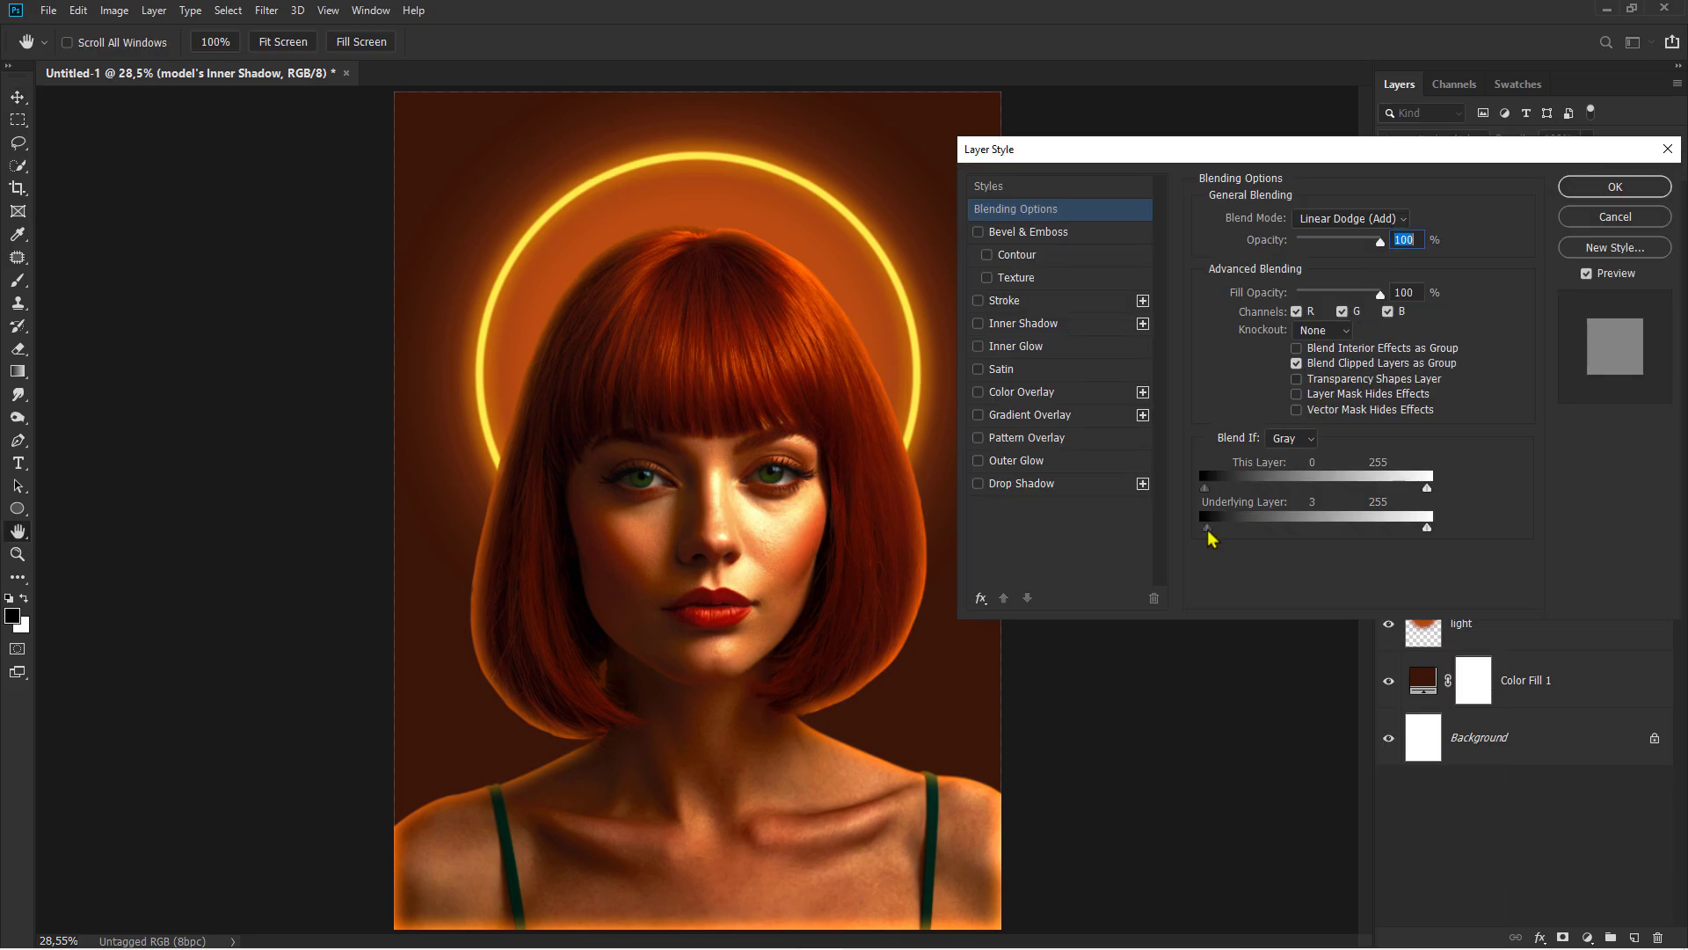
{"action": "key", "text": "alt"}
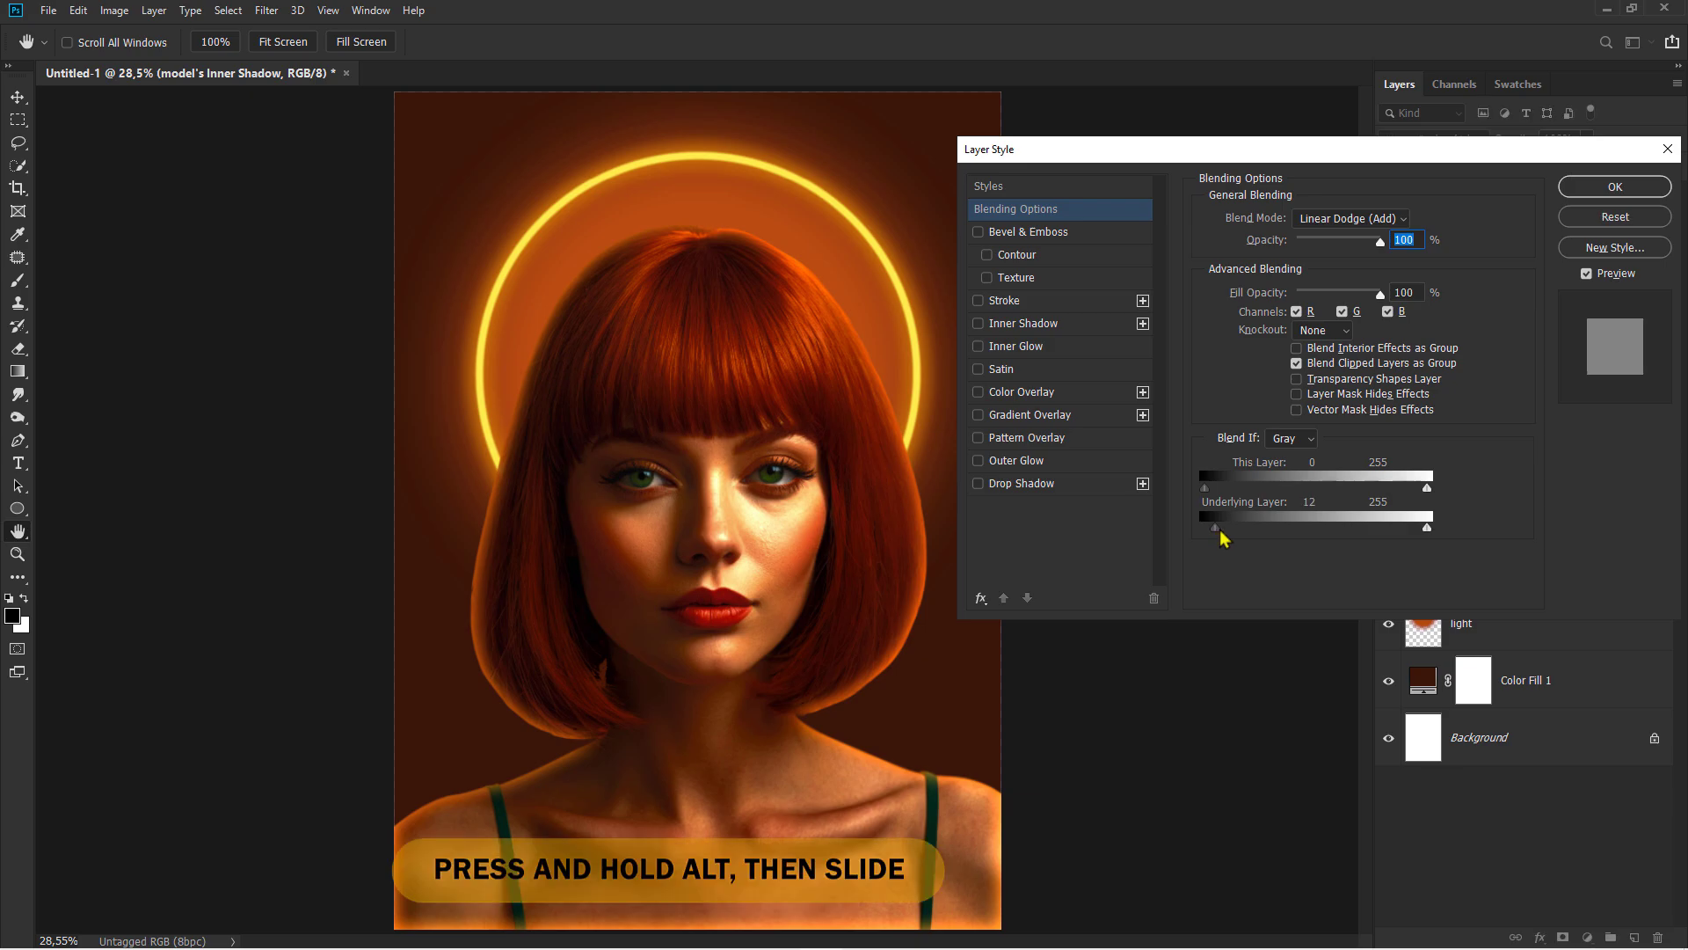
{"action": "left_click_drag", "start_coordinate": [1233, 537], "coordinate": [1244, 536]}
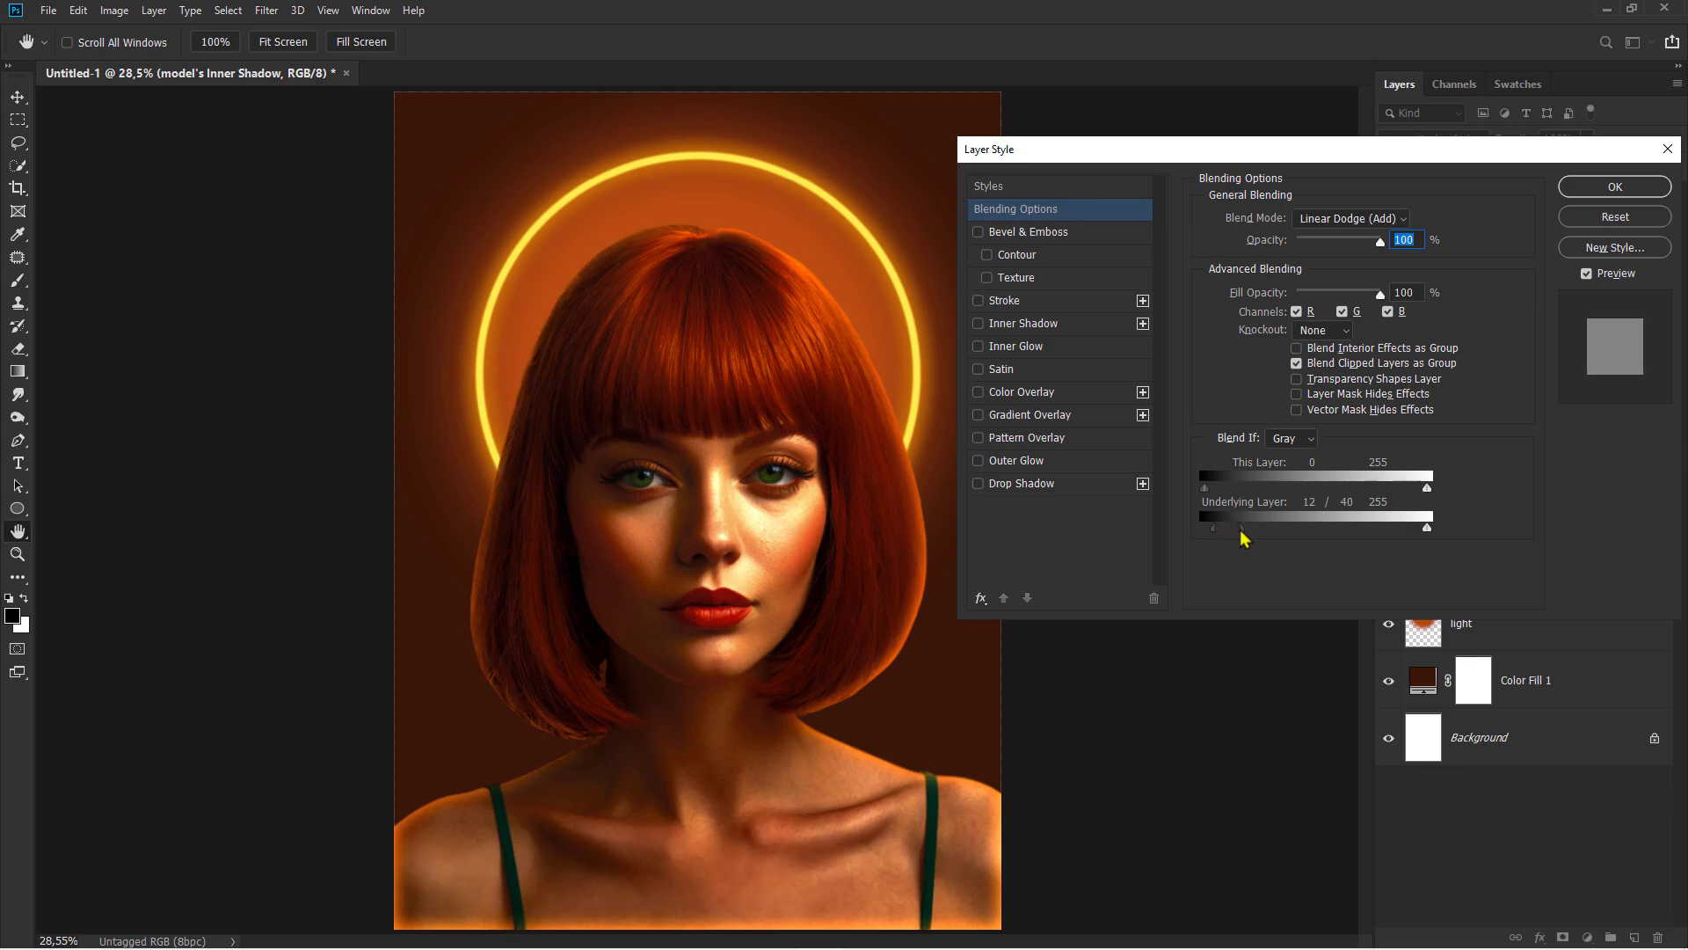
{"action": "left_click", "coordinate": [1586, 276]}
{"action": "left_click", "coordinate": [1587, 275]}
{"action": "left_click", "coordinate": [1605, 193]}
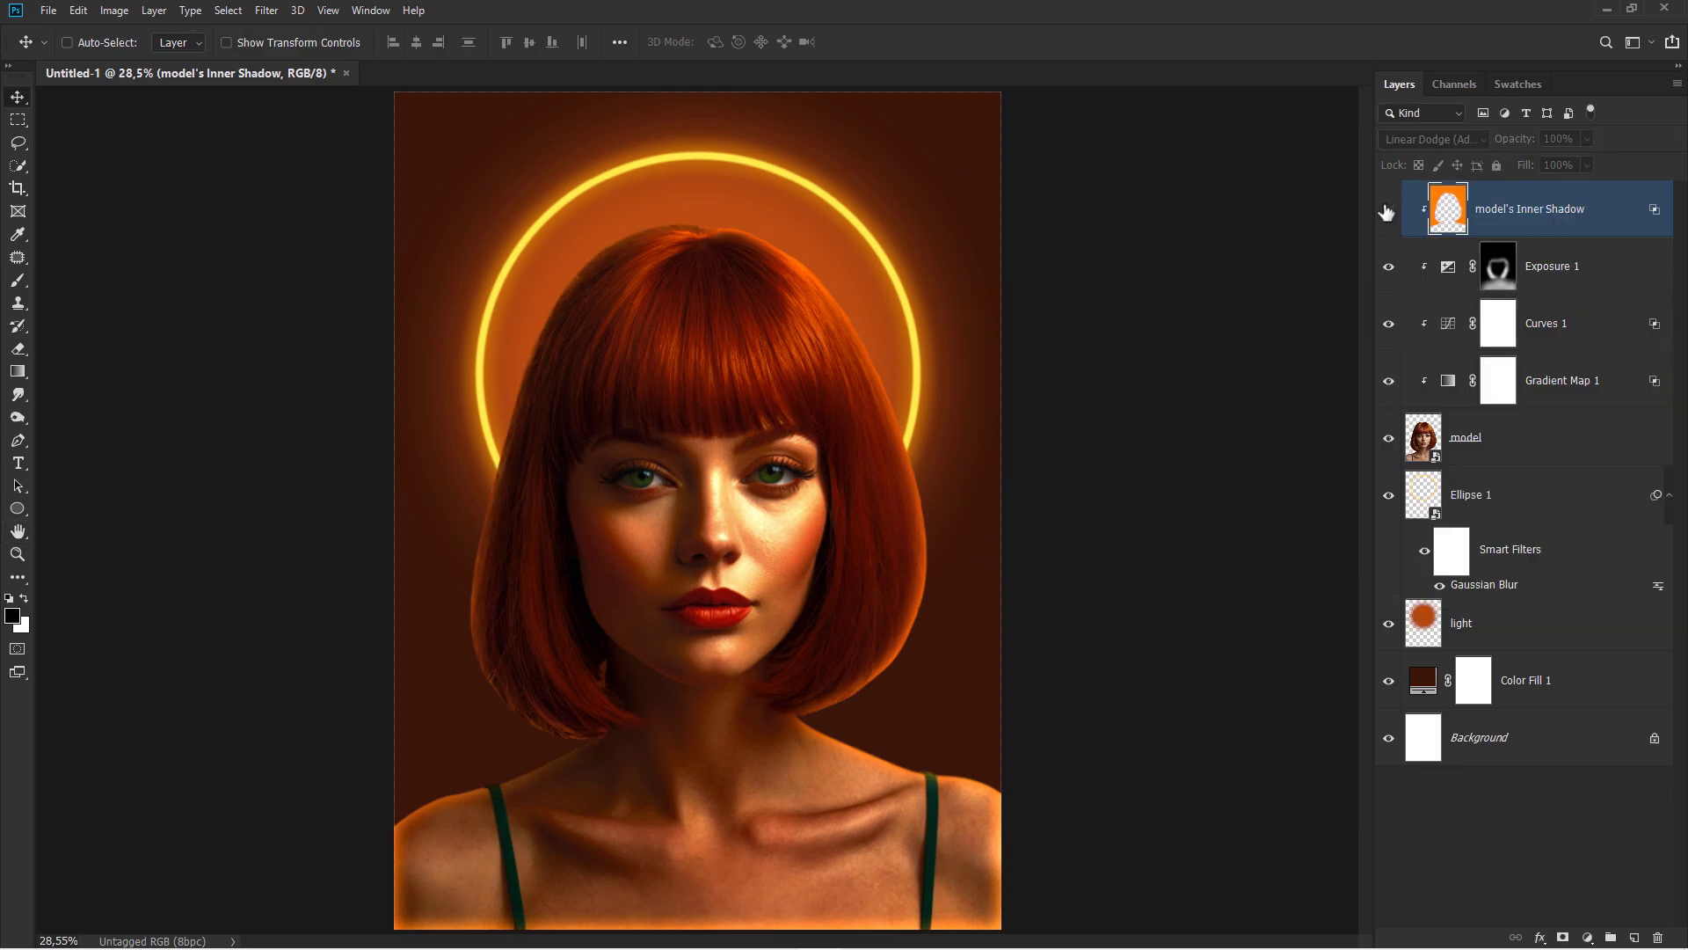
{"action": "left_click", "coordinate": [1388, 211]}
{"action": "left_click", "coordinate": [1388, 211]}
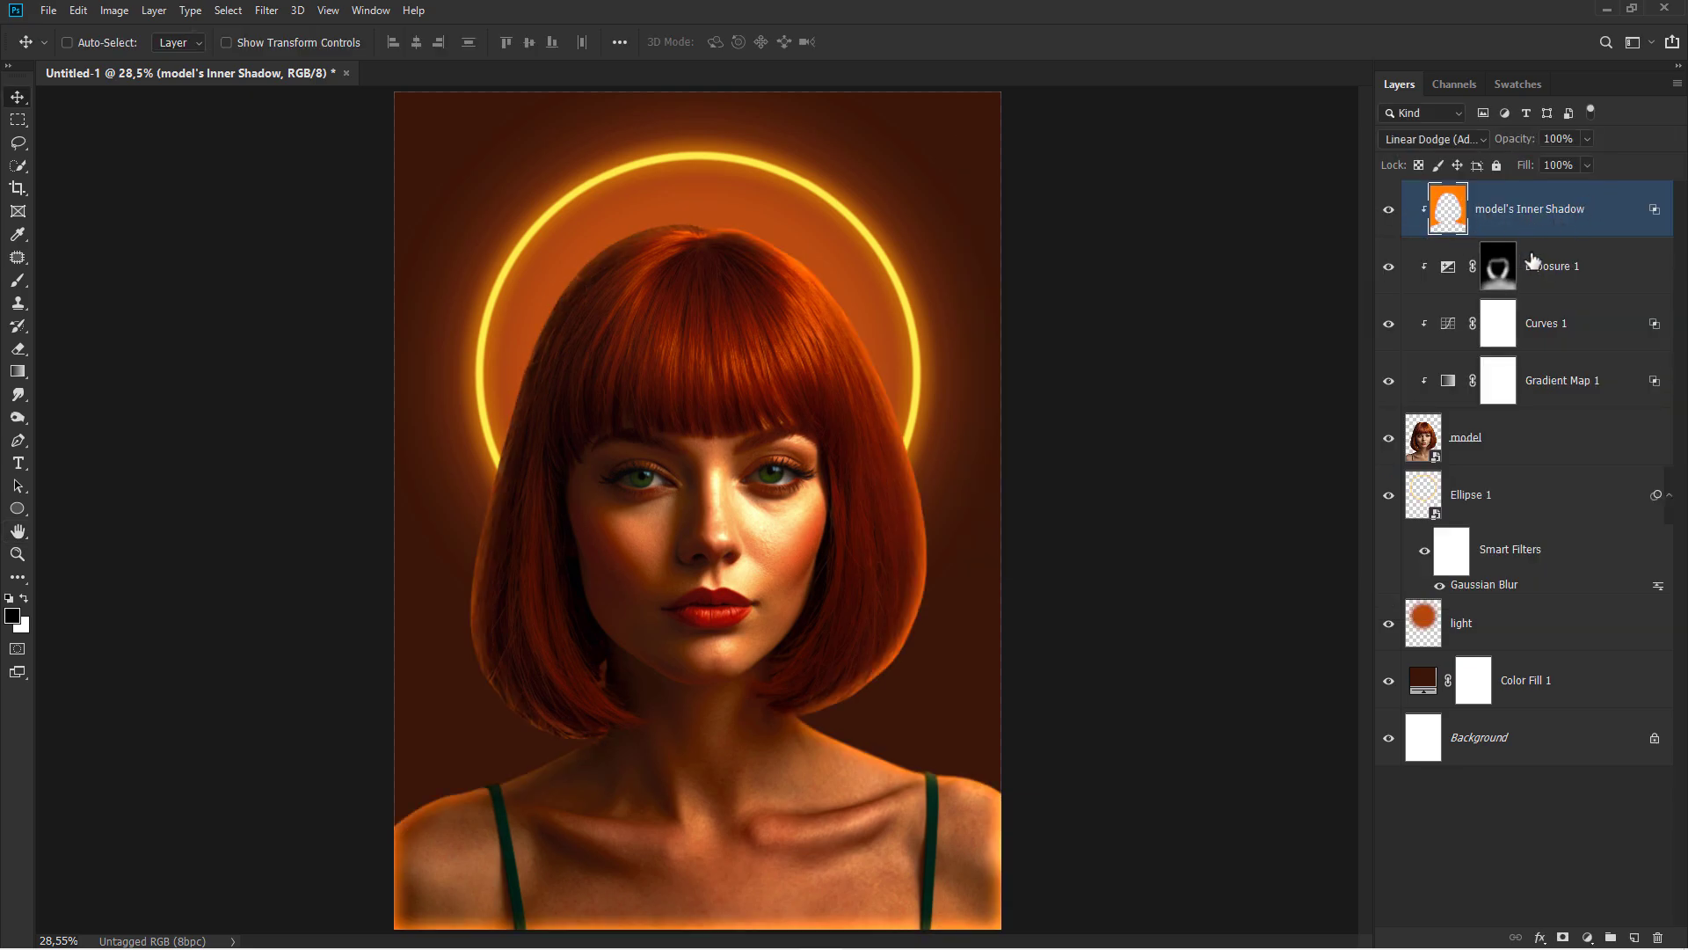
Add a black layer mask to the Inner Shadow layer and paint white along the hair's outer edge to reveal the orange rim light
{"action": "left_click", "coordinate": [1565, 938]}
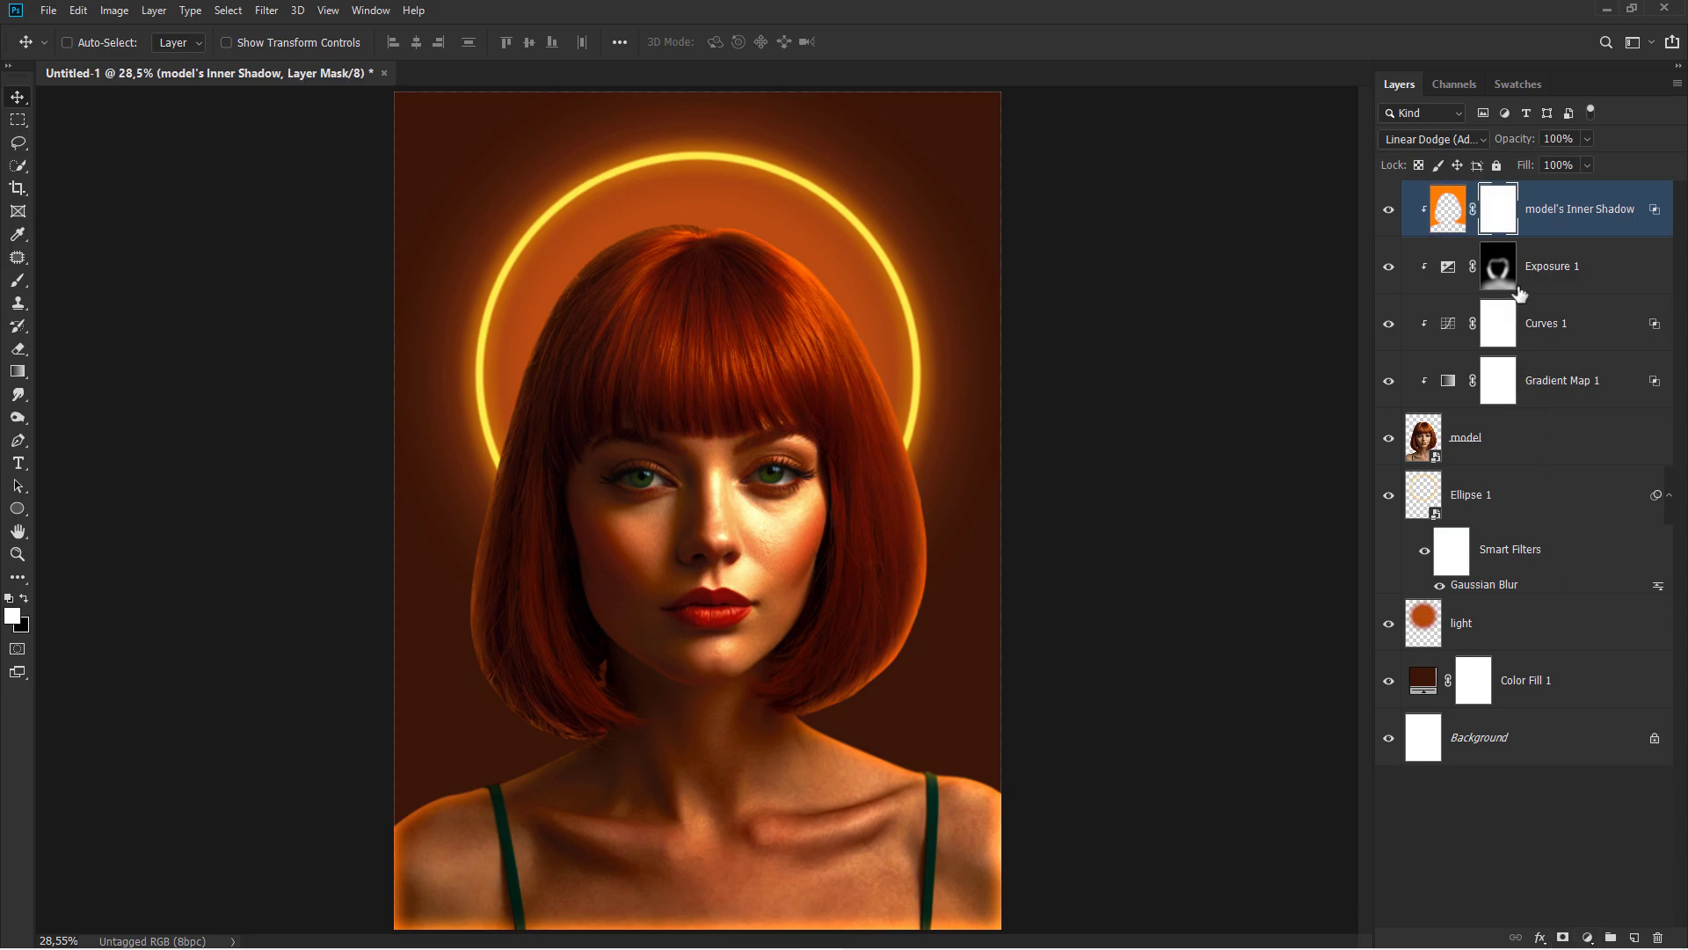
{"action": "key", "text": "ctrl+i"}
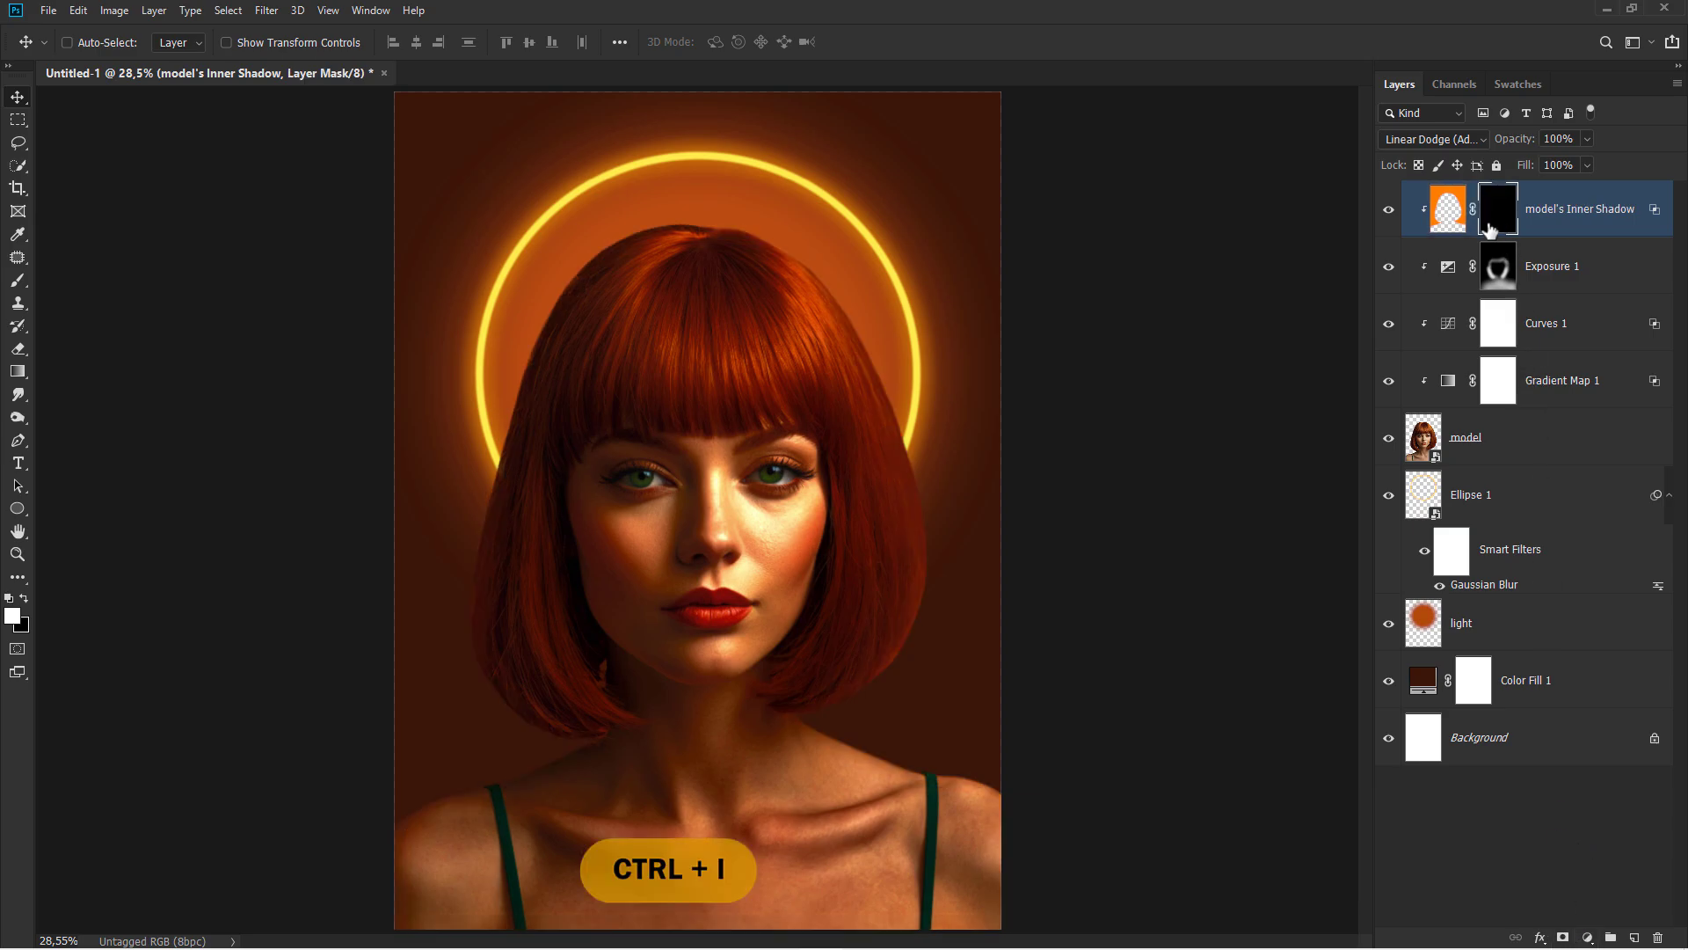
{"action": "left_click_drag", "start_coordinate": [18, 279], "coordinate": [53, 283]}
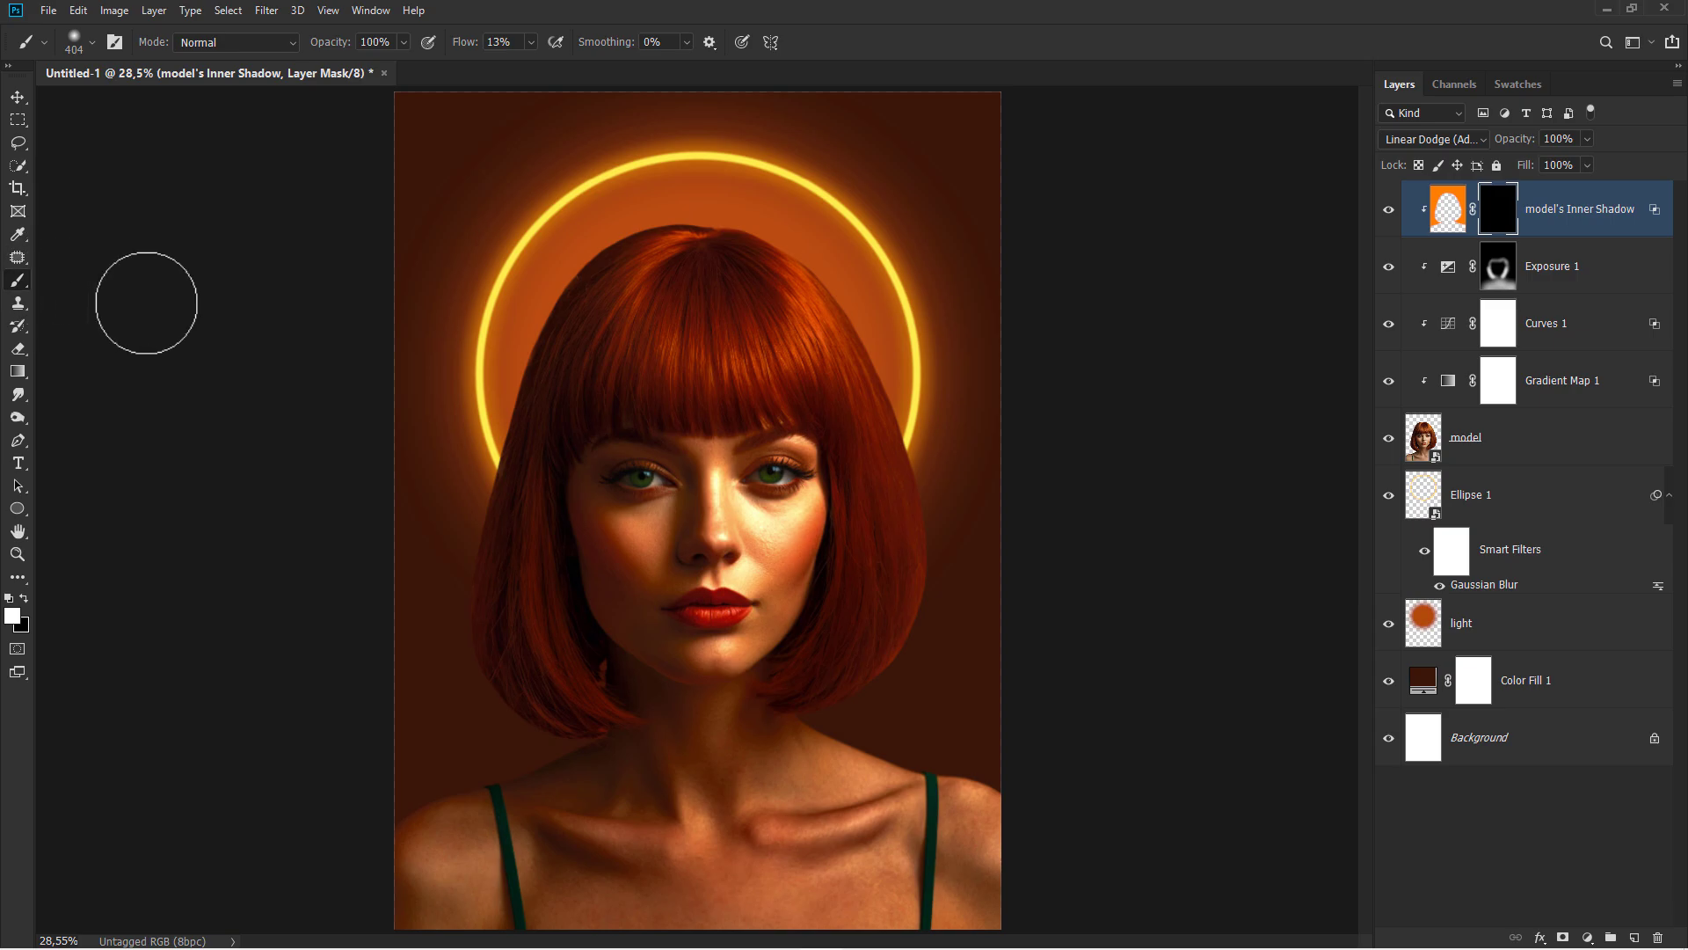
{"action": "scroll", "coordinate": [665, 285], "scroll_direction": "up", "scroll_amount": 2}
{"action": "mouse_move", "coordinate": [750, 216]}
{"action": "left_mouse_down"}
{"action": "mouse_move", "coordinate": [847, 252]}
{"action": "mouse_move", "coordinate": [904, 317]}
{"action": "mouse_move", "coordinate": [916, 381]}
{"action": "mouse_move", "coordinate": [948, 394]}
{"action": "mouse_move", "coordinate": [1024, 630]}
{"action": "mouse_move", "coordinate": [935, 383]}
{"action": "mouse_move", "coordinate": [787, 216]}
{"action": "mouse_move", "coordinate": [631, 193]}
{"action": "mouse_move", "coordinate": [611, 220]}
{"action": "mouse_move", "coordinate": [835, 246]}
{"action": "mouse_move", "coordinate": [977, 531]}
{"action": "mouse_move", "coordinate": [990, 697]}
{"action": "left_mouse_up"}
{"action": "right_click", "coordinate": [475, 371], "text": "alt"}
{"action": "right_click", "coordinate": [888, 696], "text": "alt"}
{"action": "scroll", "coordinate": [901, 813], "scroll_direction": "up", "scroll_amount": 7}
Paint white on the Inner Shadow mask along the neck and shoulder edge on the image's right side, varying the brush size
{"action": "left_click_drag", "start_coordinate": [886, 819], "coordinate": [735, 516]}
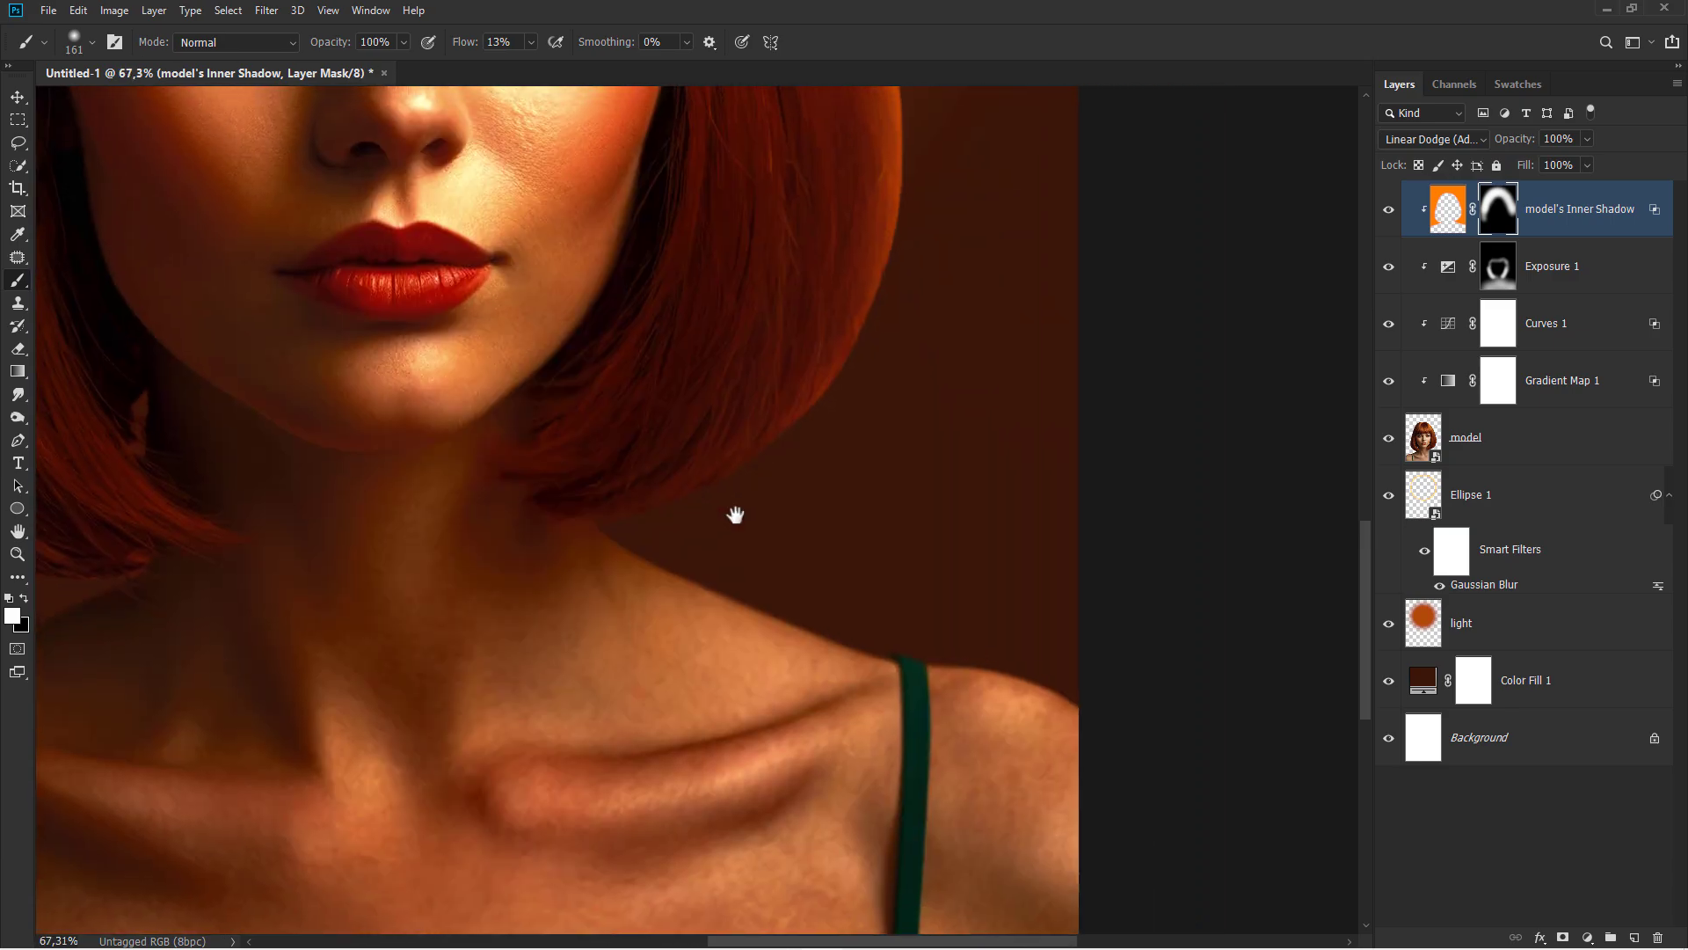
{"action": "scroll", "coordinate": [671, 530], "scroll_direction": "up", "scroll_amount": 3}
{"action": "scroll", "coordinate": [618, 530], "scroll_direction": "up", "scroll_amount": 3}
{"action": "right_click", "coordinate": [678, 584], "text": "alt"}
{"action": "left_click_drag", "start_coordinate": [573, 547], "coordinate": [795, 663]}
{"action": "scroll", "coordinate": [637, 559], "scroll_direction": "down", "scroll_amount": 3}
{"action": "right_click", "coordinate": [649, 567], "text": "alt"}
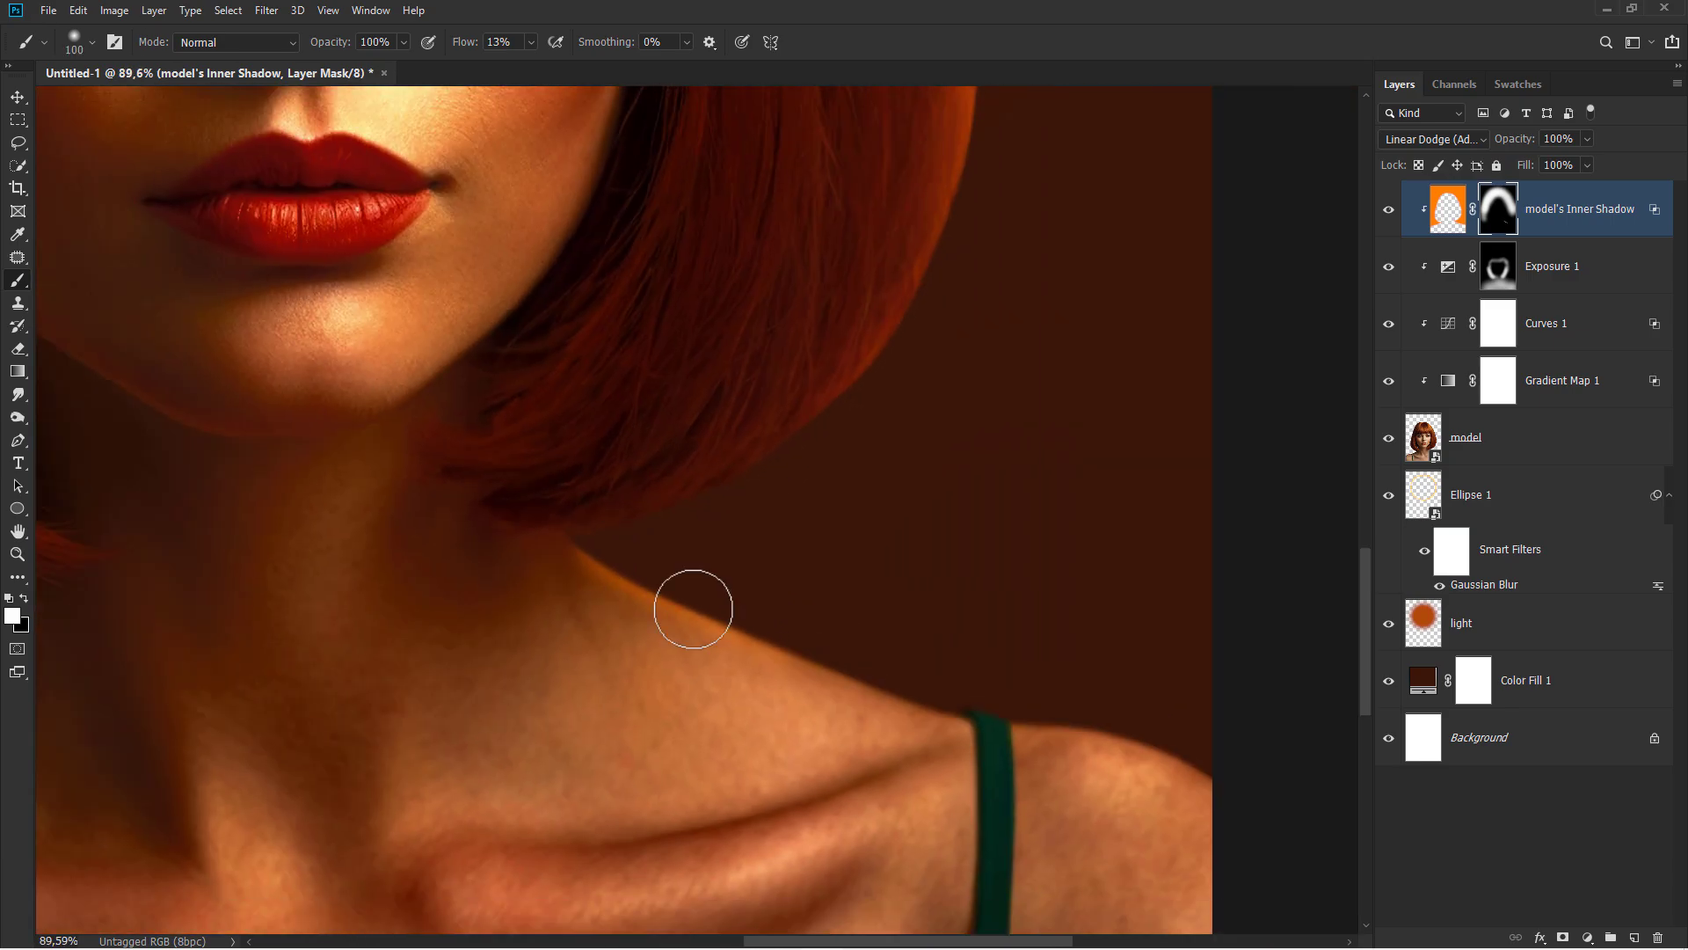
{"action": "mouse_move", "coordinate": [693, 606]}
{"action": "left_mouse_down"}
{"action": "mouse_move", "coordinate": [1027, 712]}
{"action": "mouse_move", "coordinate": [922, 609]}
{"action": "mouse_move", "coordinate": [1142, 704]}
{"action": "left_mouse_up"}
{"action": "scroll", "coordinate": [976, 625], "scroll_direction": "down", "scroll_amount": 1}
{"action": "right_click", "coordinate": [873, 612], "text": "alt"}
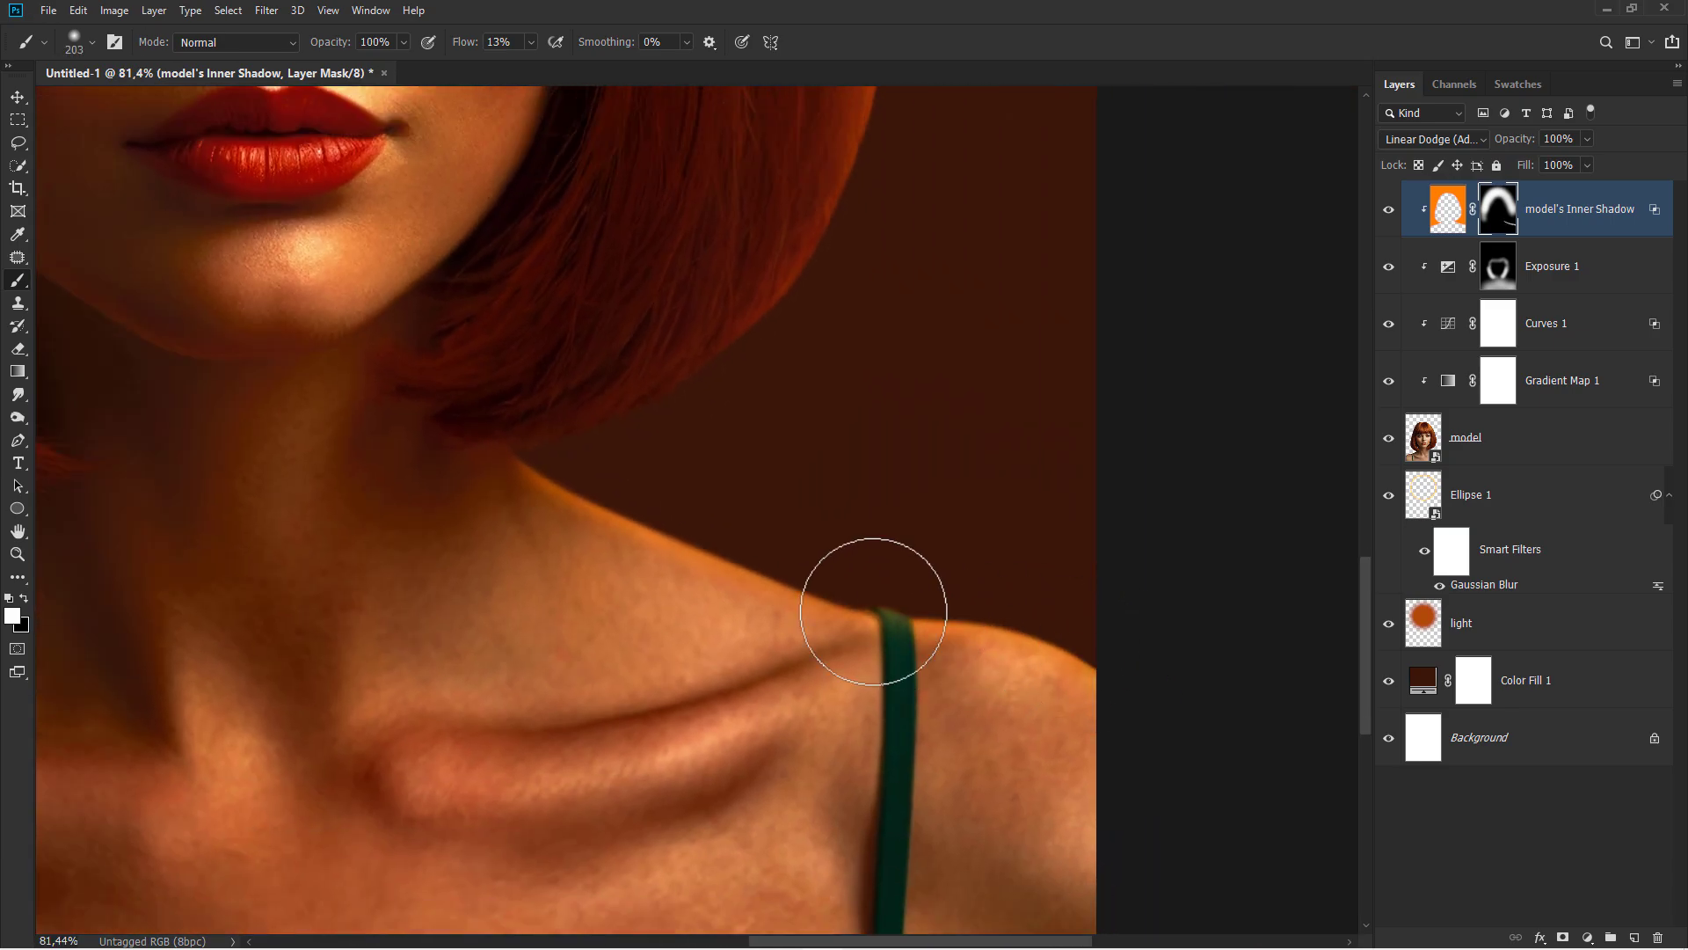
Paint white on the Inner Shadow mask along the shoulder edge on the image's left side with a brush of about 151 px
{"action": "left_click_drag", "start_coordinate": [250, 503], "coordinate": [1176, 584]}
{"action": "right_click", "coordinate": [848, 628], "text": "alt"}
{"action": "mouse_move", "coordinate": [889, 608]}
{"action": "left_mouse_down"}
{"action": "mouse_move", "coordinate": [557, 737]}
{"action": "mouse_move", "coordinate": [524, 725]}
{"action": "mouse_move", "coordinate": [353, 769]}
{"action": "mouse_move", "coordinate": [302, 803]}
{"action": "left_mouse_up"}
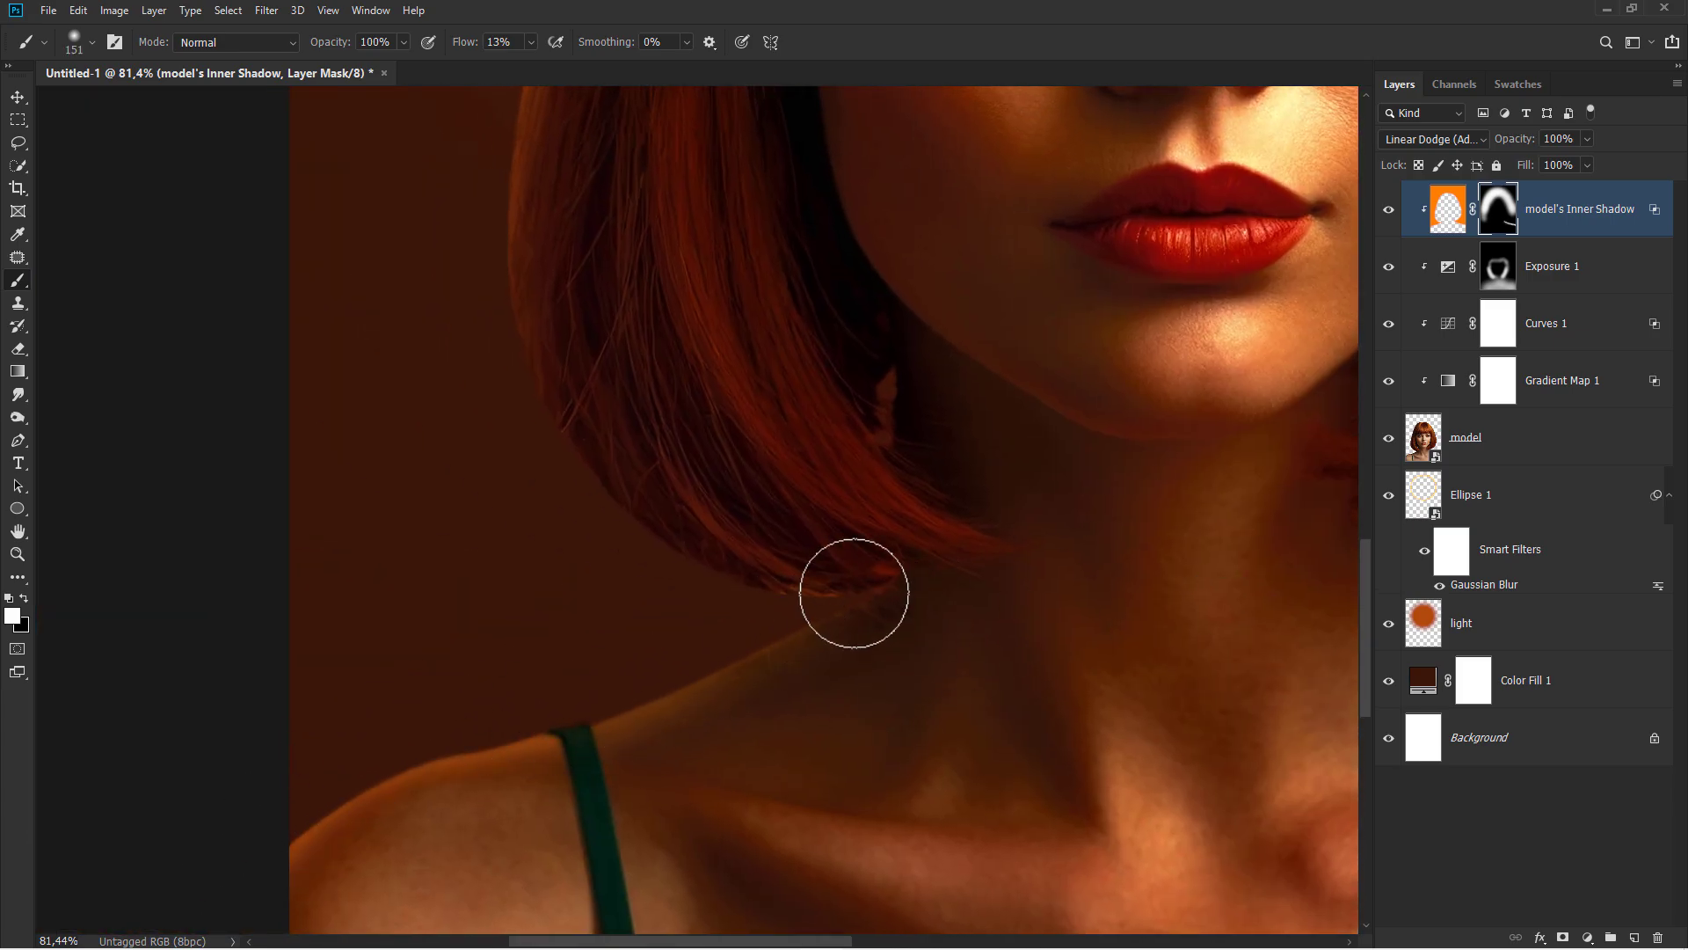
Compare the whole portrait with the Inner Shadow layer hidden and shown
{"action": "scroll", "coordinate": [652, 553], "scroll_direction": "down", "scroll_amount": 4}
{"action": "key", "text": "ctrl+0"}
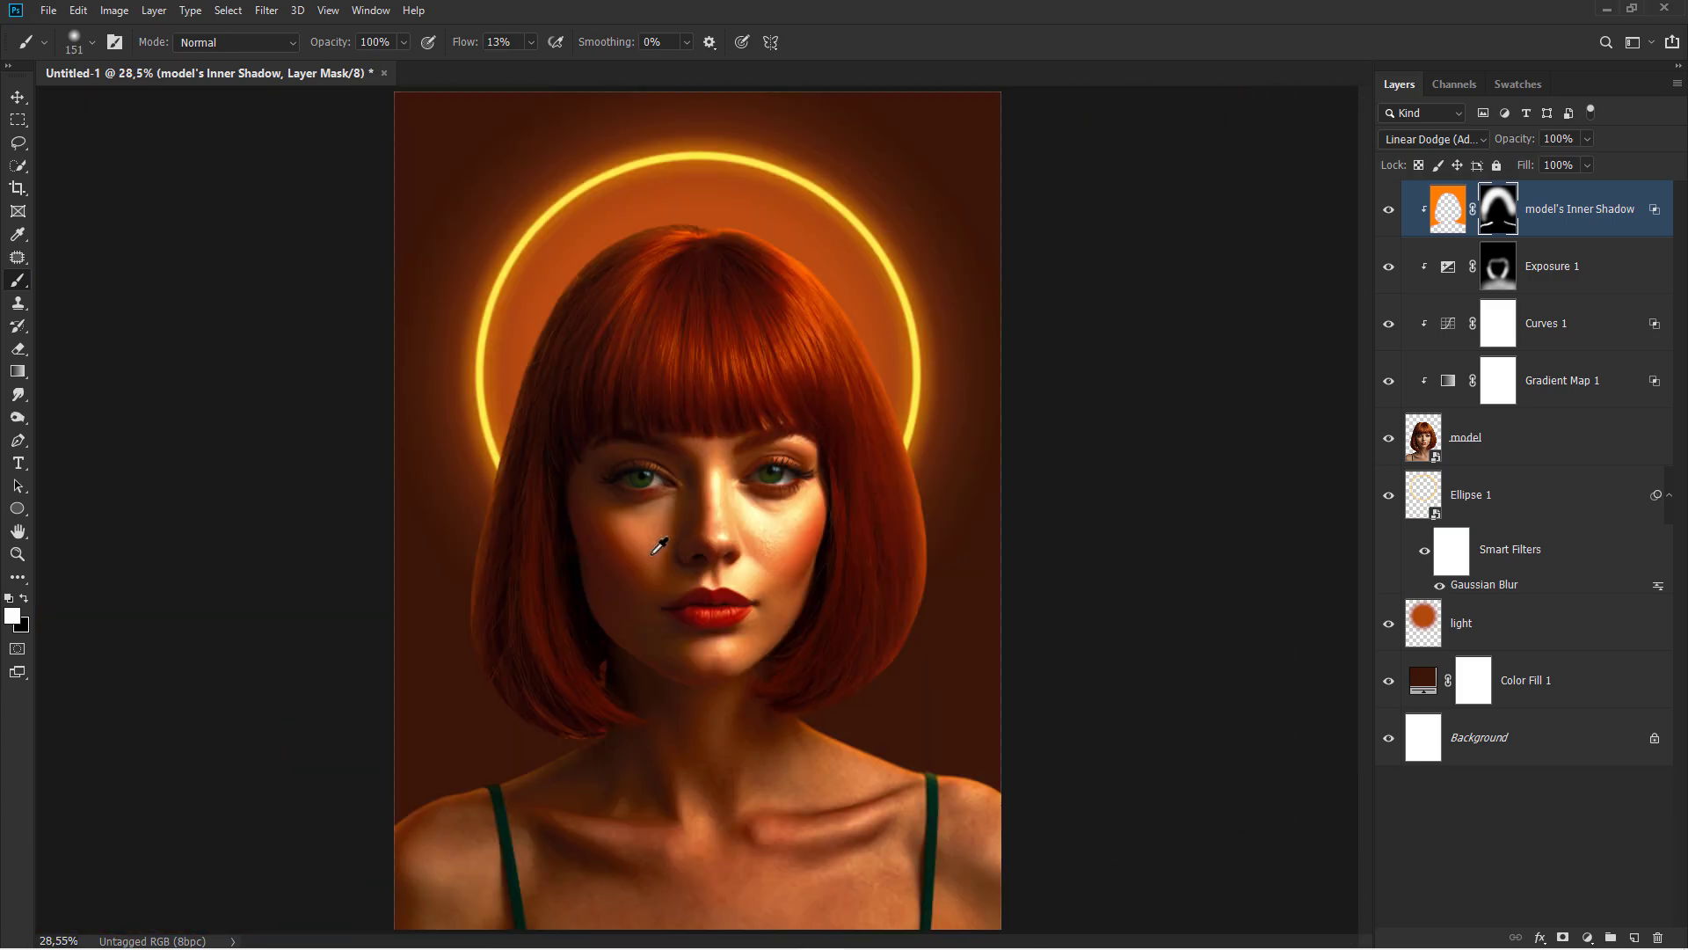
{"action": "left_click", "coordinate": [1391, 214]}
{"action": "left_click", "coordinate": [1390, 211]}
Add a new layer above the Inner Shadow layer, clip it to the layers below, and name it "soft brush"
{"action": "left_click", "coordinate": [1553, 209]}
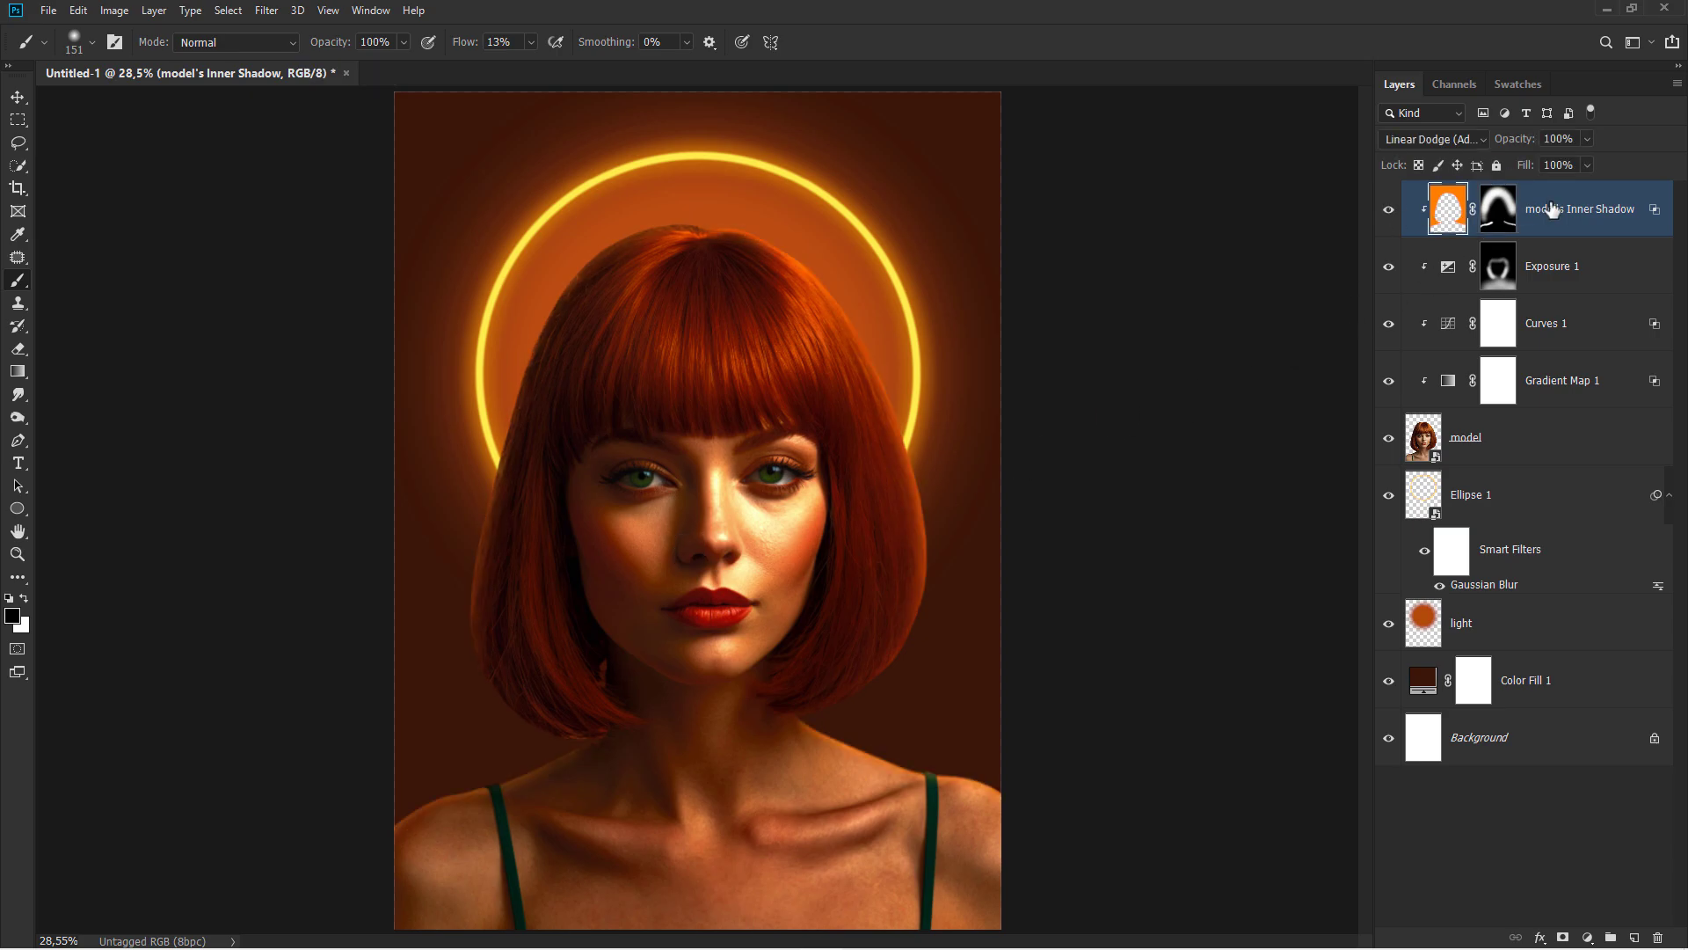
{"action": "left_click", "coordinate": [1634, 938]}
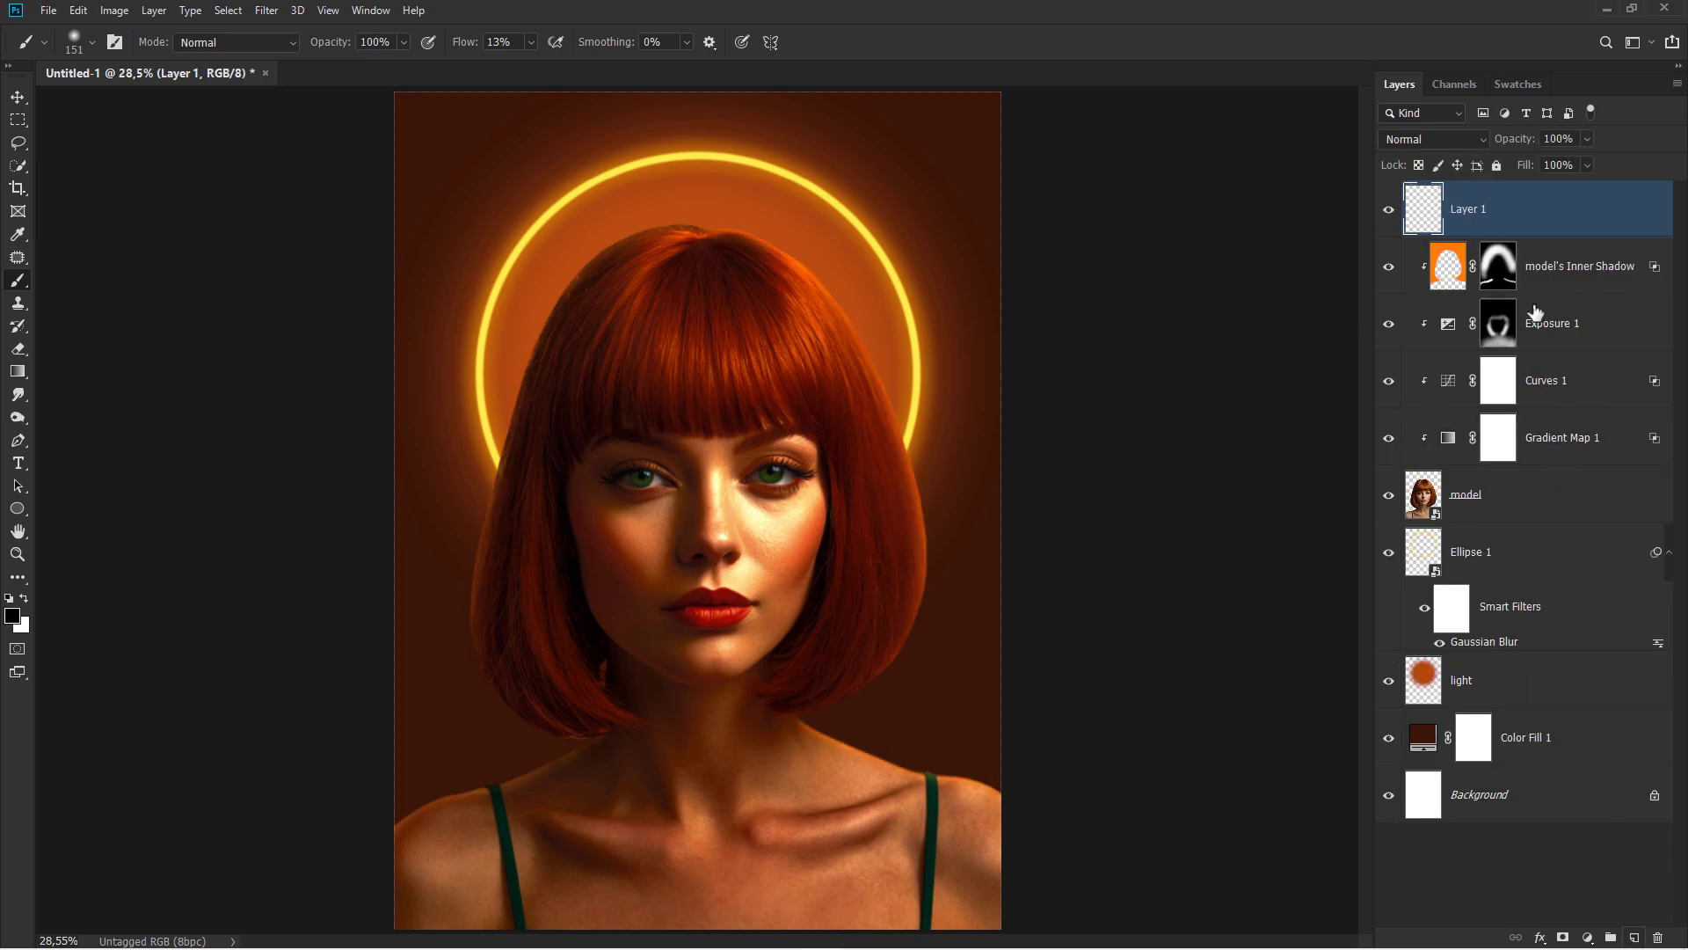
{"action": "right_click", "coordinate": [1516, 212]}
{"action": "left_click", "coordinate": [1524, 536]}
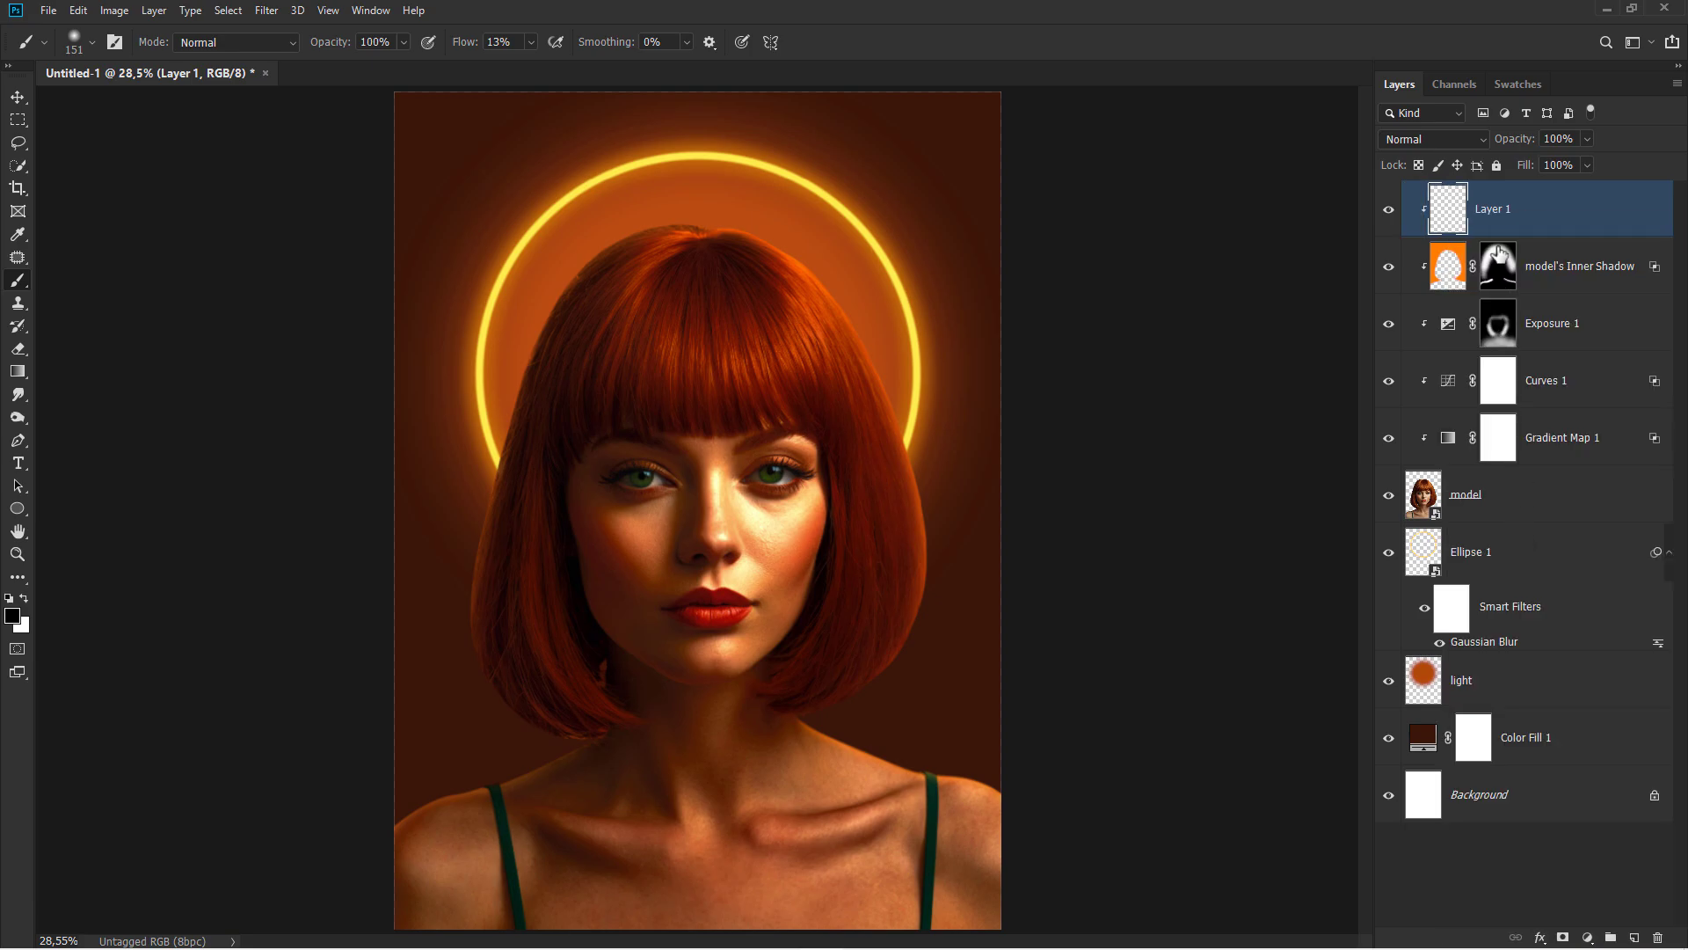
{"action": "double_click", "coordinate": [1494, 211]}
{"action": "key", "text": "Return"}
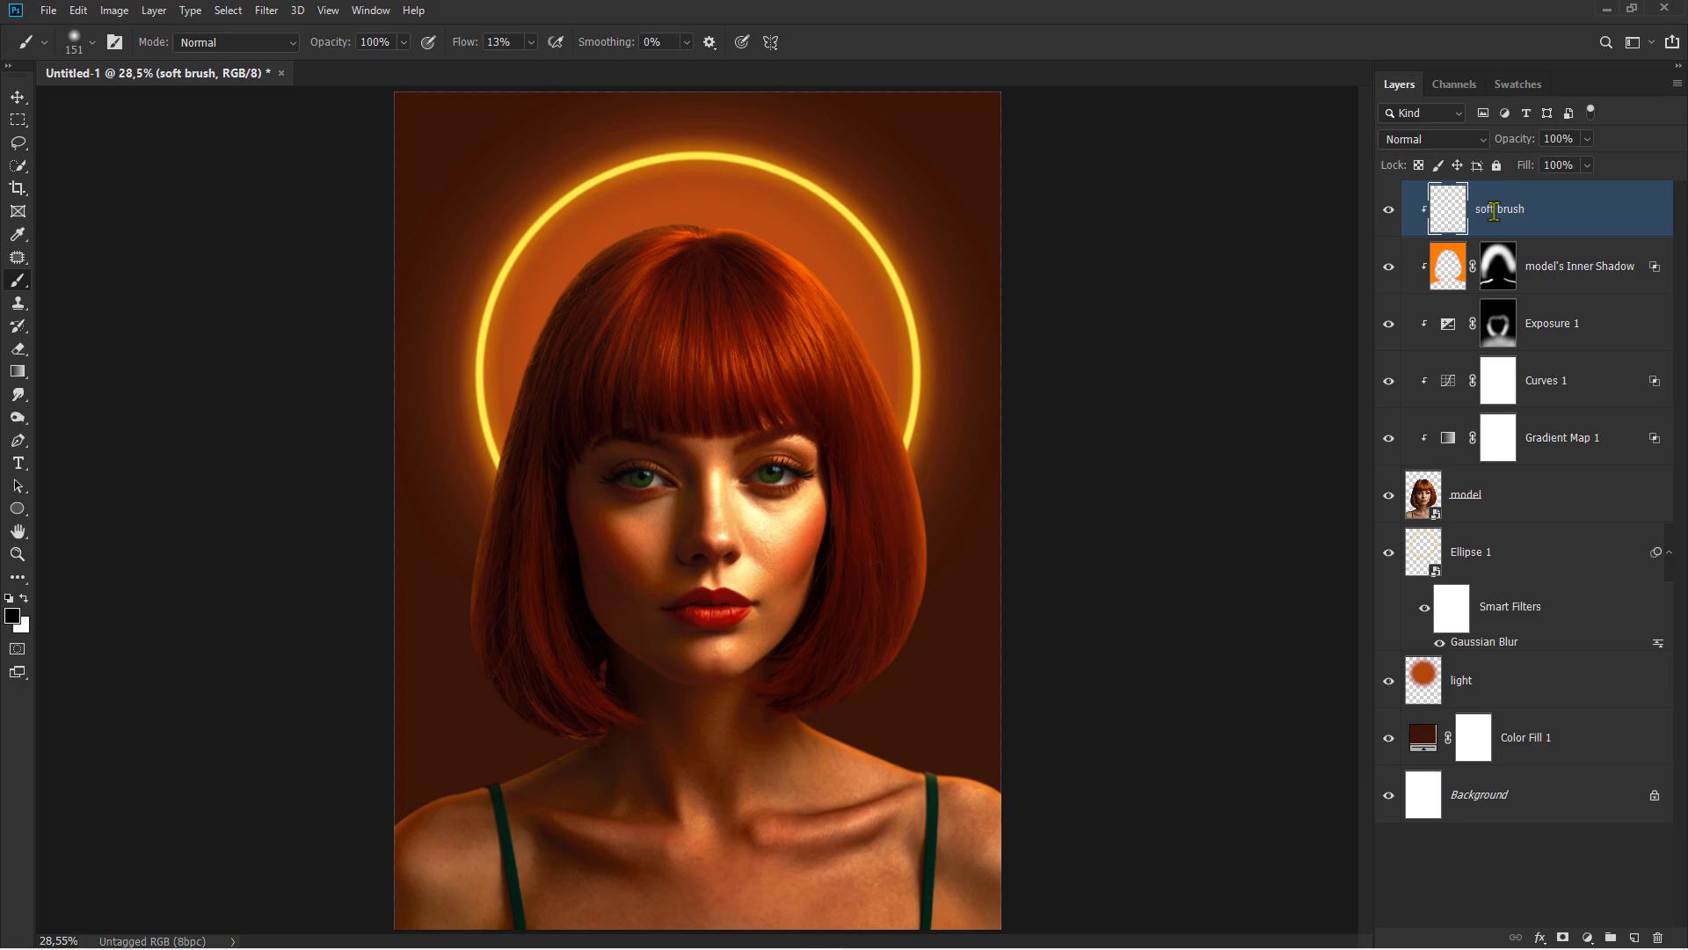
Sample the bright orange from the hair's upper edge near the parting as the foreground color
{"action": "scroll", "coordinate": [743, 186], "scroll_direction": "up", "scroll_amount": 3}
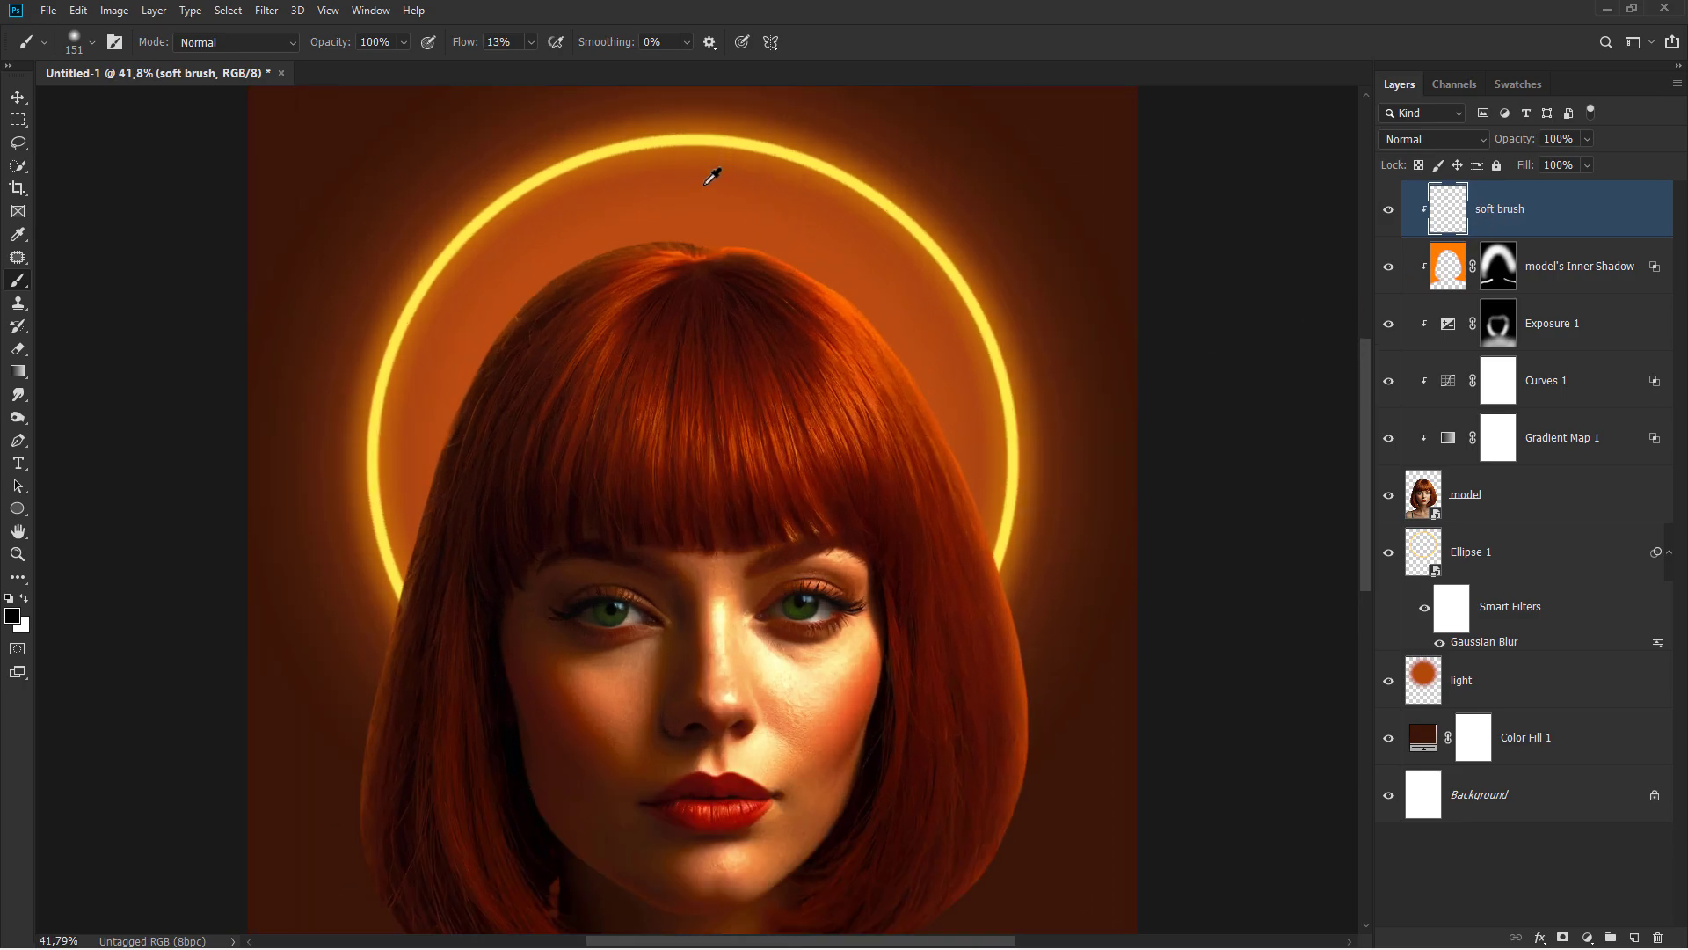
{"action": "left_click", "coordinate": [708, 176], "text": "alt"}
{"action": "scroll", "coordinate": [735, 167], "scroll_direction": "up", "scroll_amount": 6}
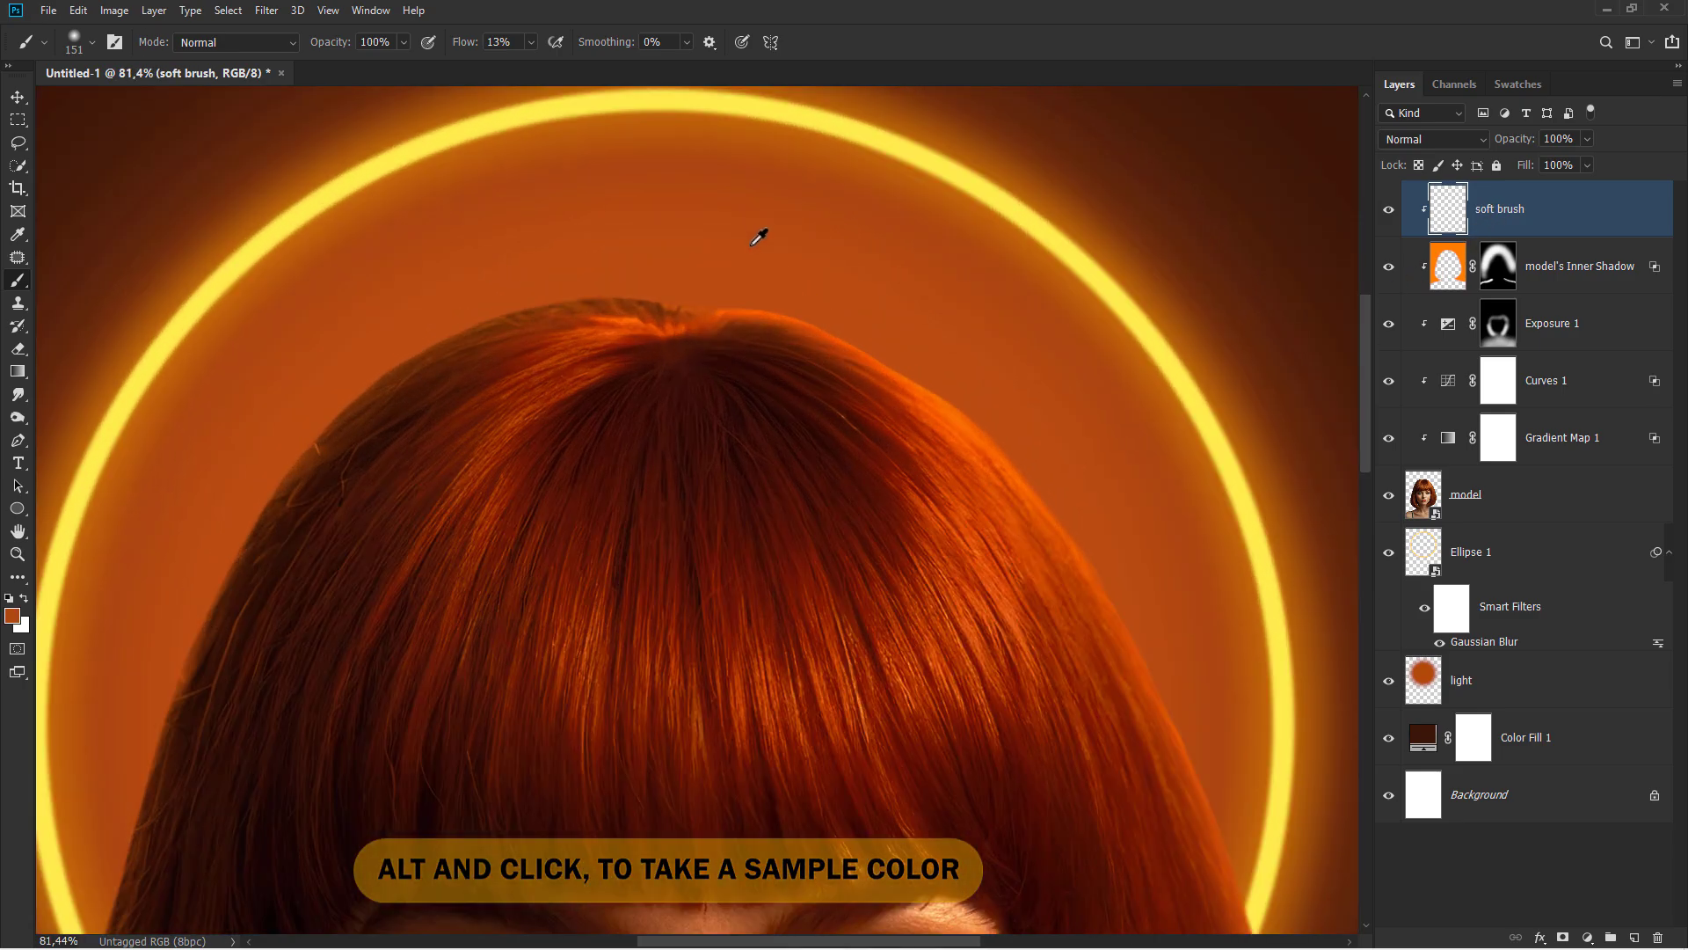
{"action": "scroll", "coordinate": [757, 314], "scroll_direction": "up", "scroll_amount": 4}
{"action": "left_click", "coordinate": [729, 308], "text": "alt"}
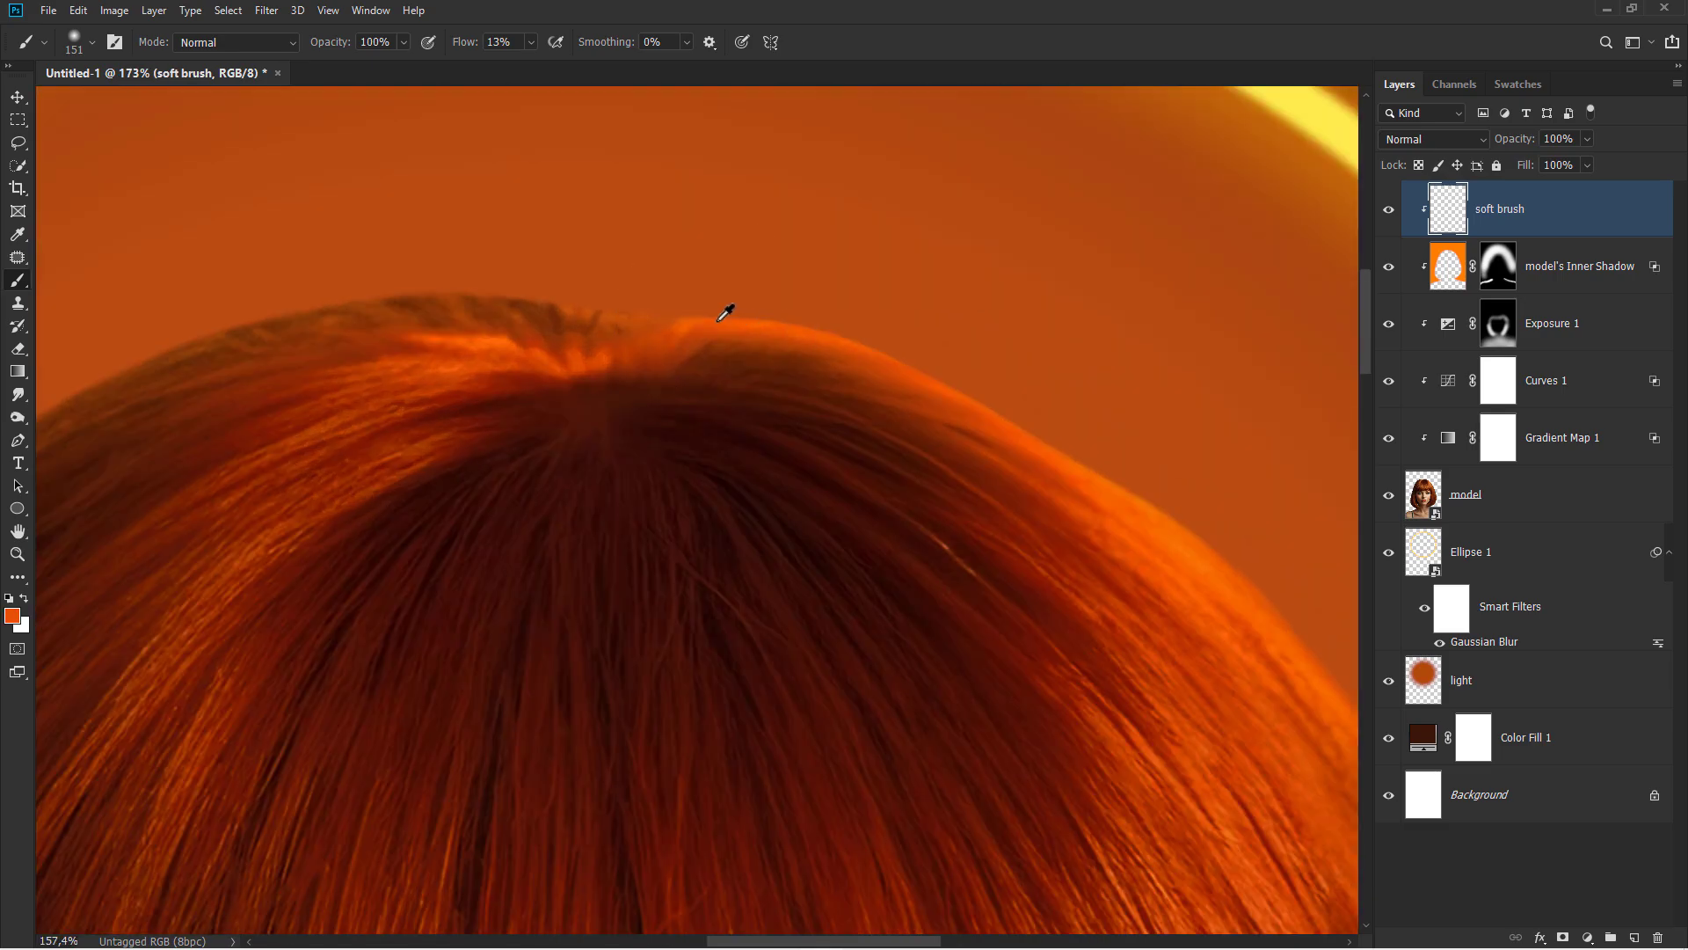
Paint soft orange light along the hair's upper edge on the image's left side, varying the brush size from 223 to about 441 px
{"action": "scroll", "coordinate": [728, 308], "scroll_direction": "down", "scroll_amount": 4}
{"action": "right_click", "coordinate": [655, 301], "text": "alt"}
{"action": "scroll", "coordinate": [650, 290], "scroll_direction": "down", "scroll_amount": 3}
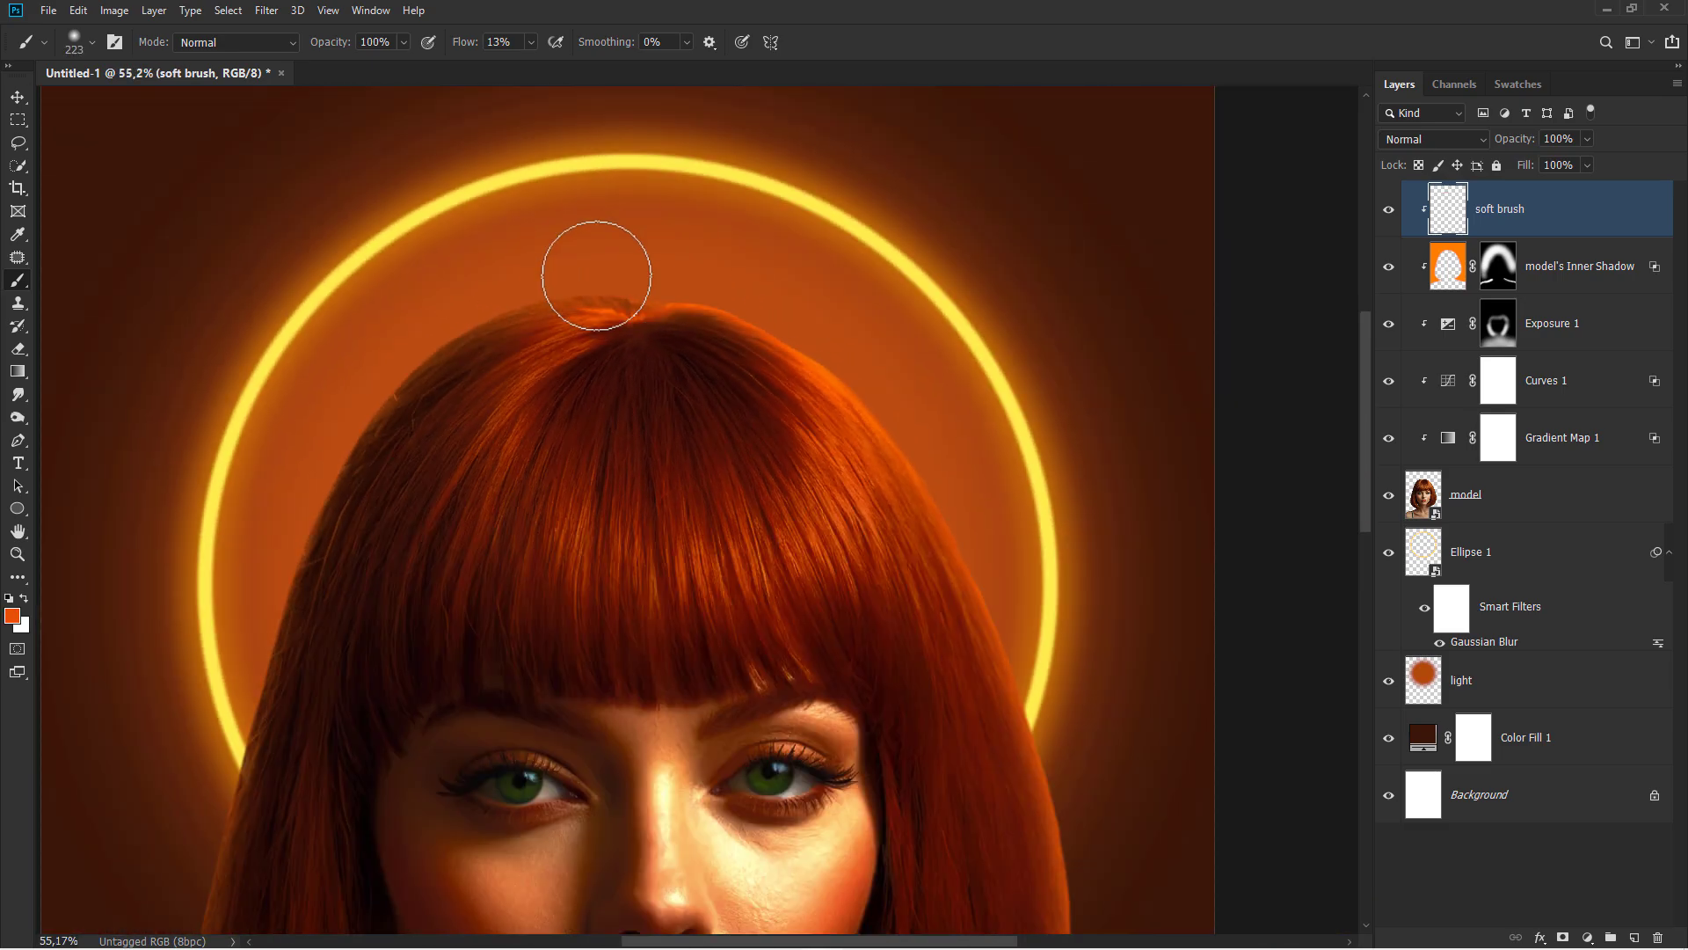
{"action": "mouse_move", "coordinate": [597, 276]}
{"action": "left_mouse_down"}
{"action": "mouse_move", "coordinate": [305, 368]}
{"action": "mouse_move", "coordinate": [557, 276]}
{"action": "mouse_move", "coordinate": [308, 408]}
{"action": "mouse_move", "coordinate": [520, 279]}
{"action": "mouse_move", "coordinate": [347, 424]}
{"action": "left_mouse_up"}
{"action": "scroll", "coordinate": [440, 422], "scroll_direction": "down", "scroll_amount": 2}
{"action": "right_click", "coordinate": [397, 370], "text": "alt"}
{"action": "scroll", "coordinate": [401, 435], "scroll_direction": "down", "scroll_amount": 2}
{"action": "right_click", "coordinate": [401, 434], "text": "alt"}
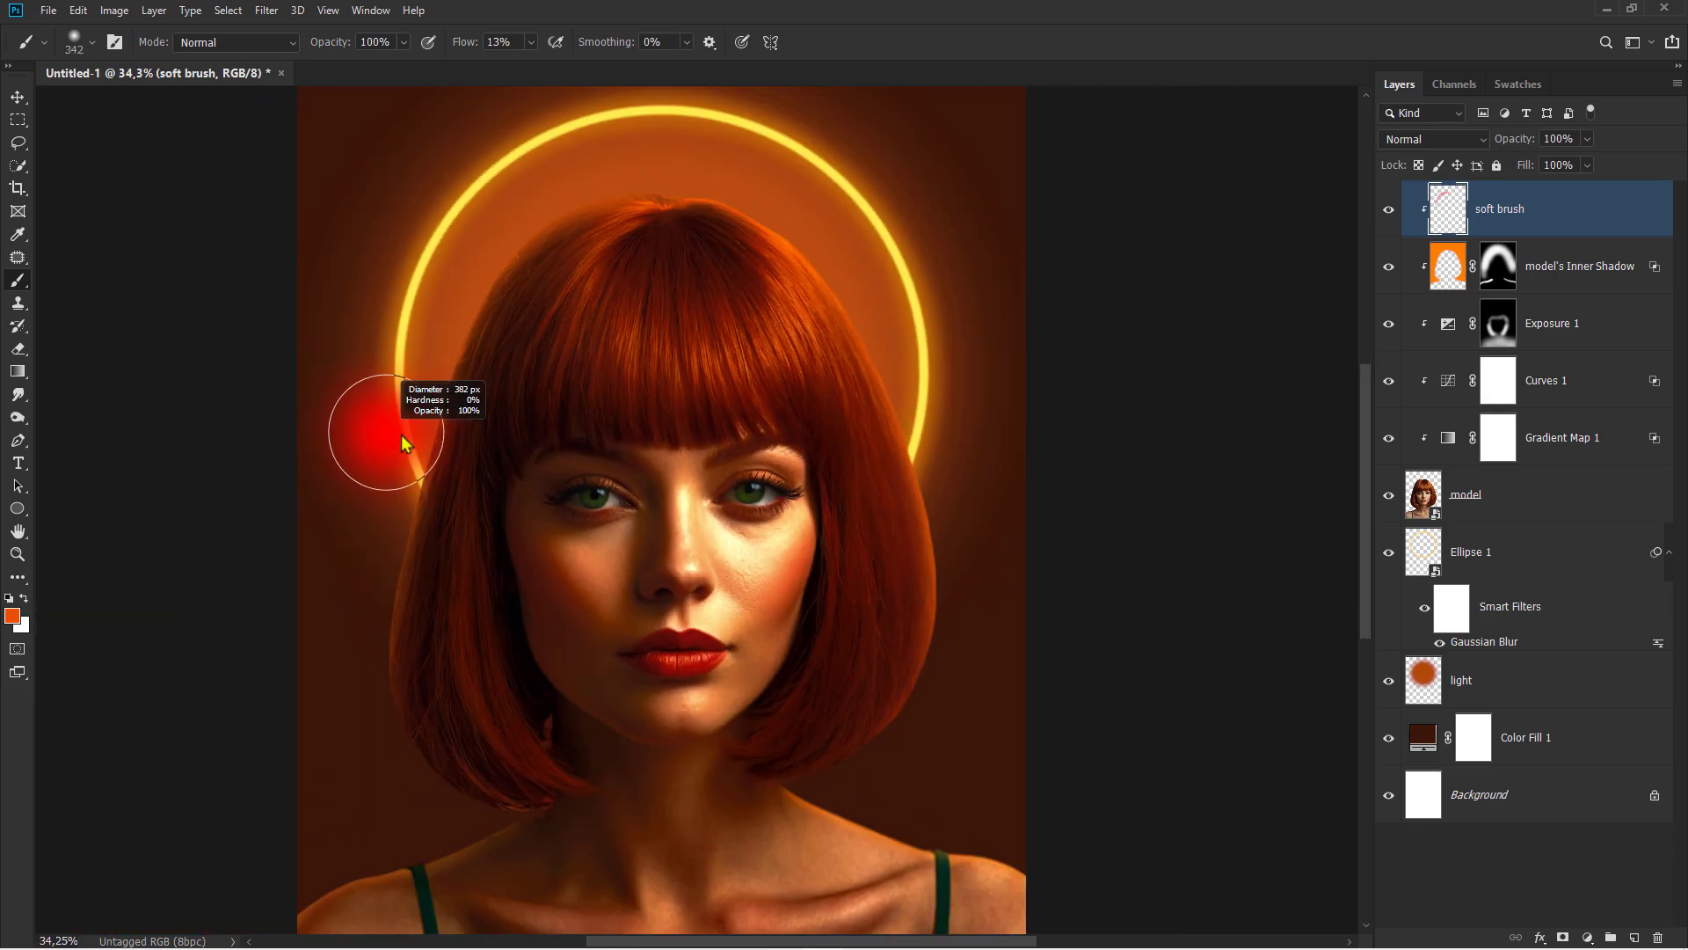
{"action": "key", "text": "ctrl+z"}
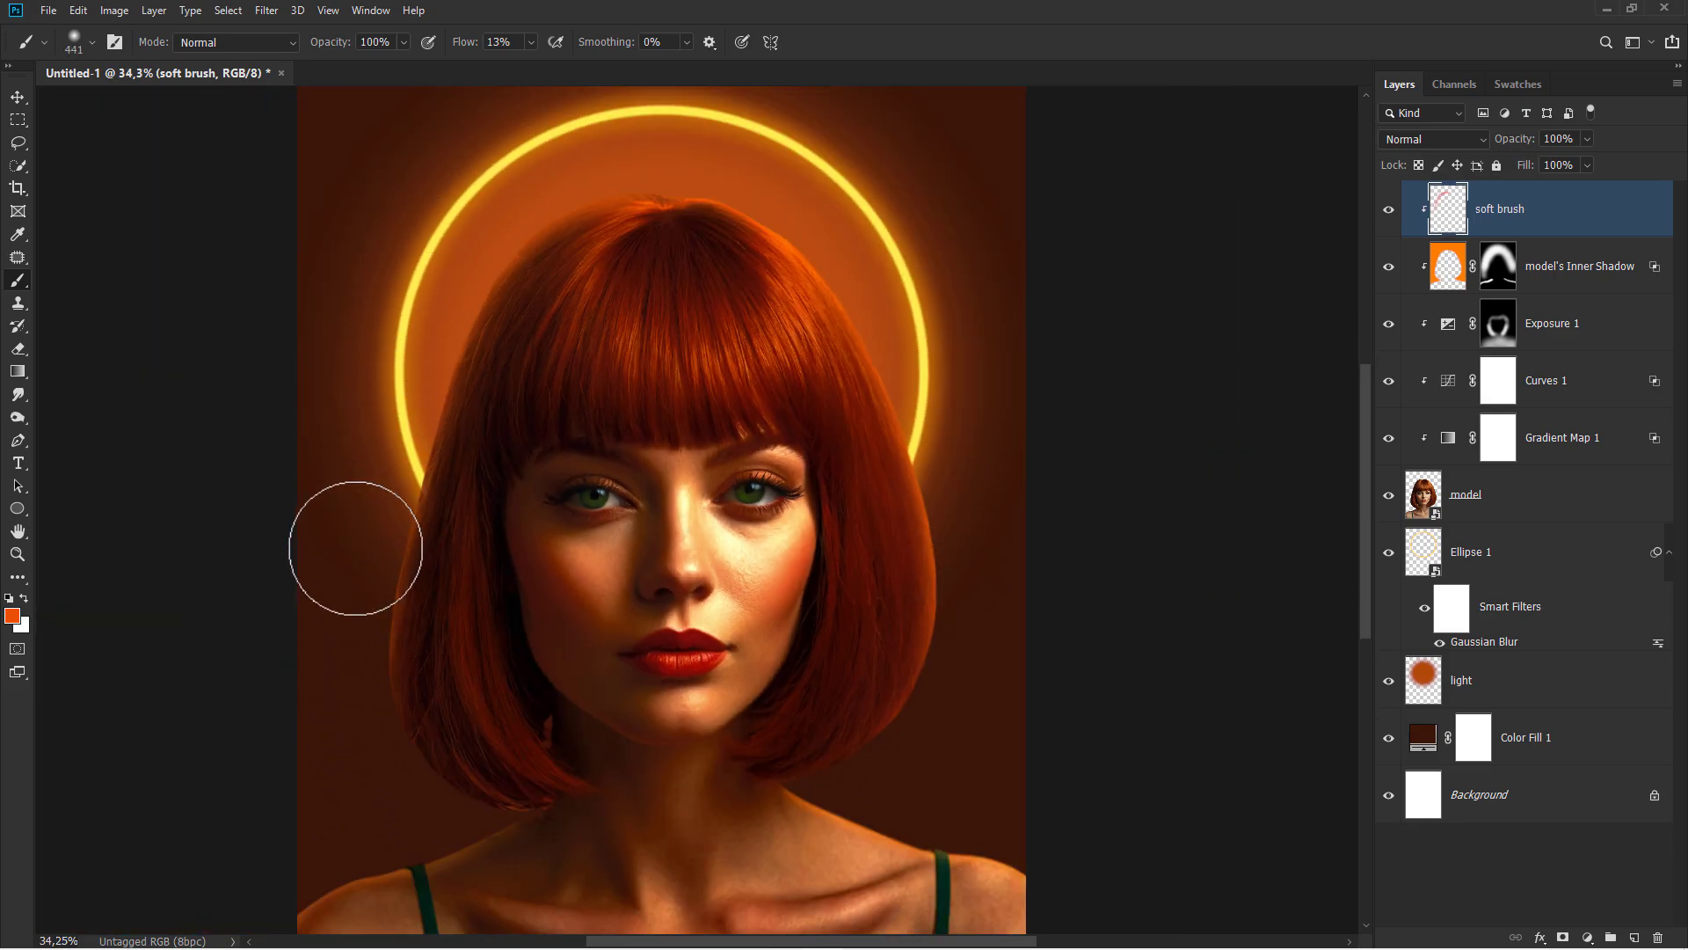
{"action": "right_click", "coordinate": [341, 605], "text": "alt"}
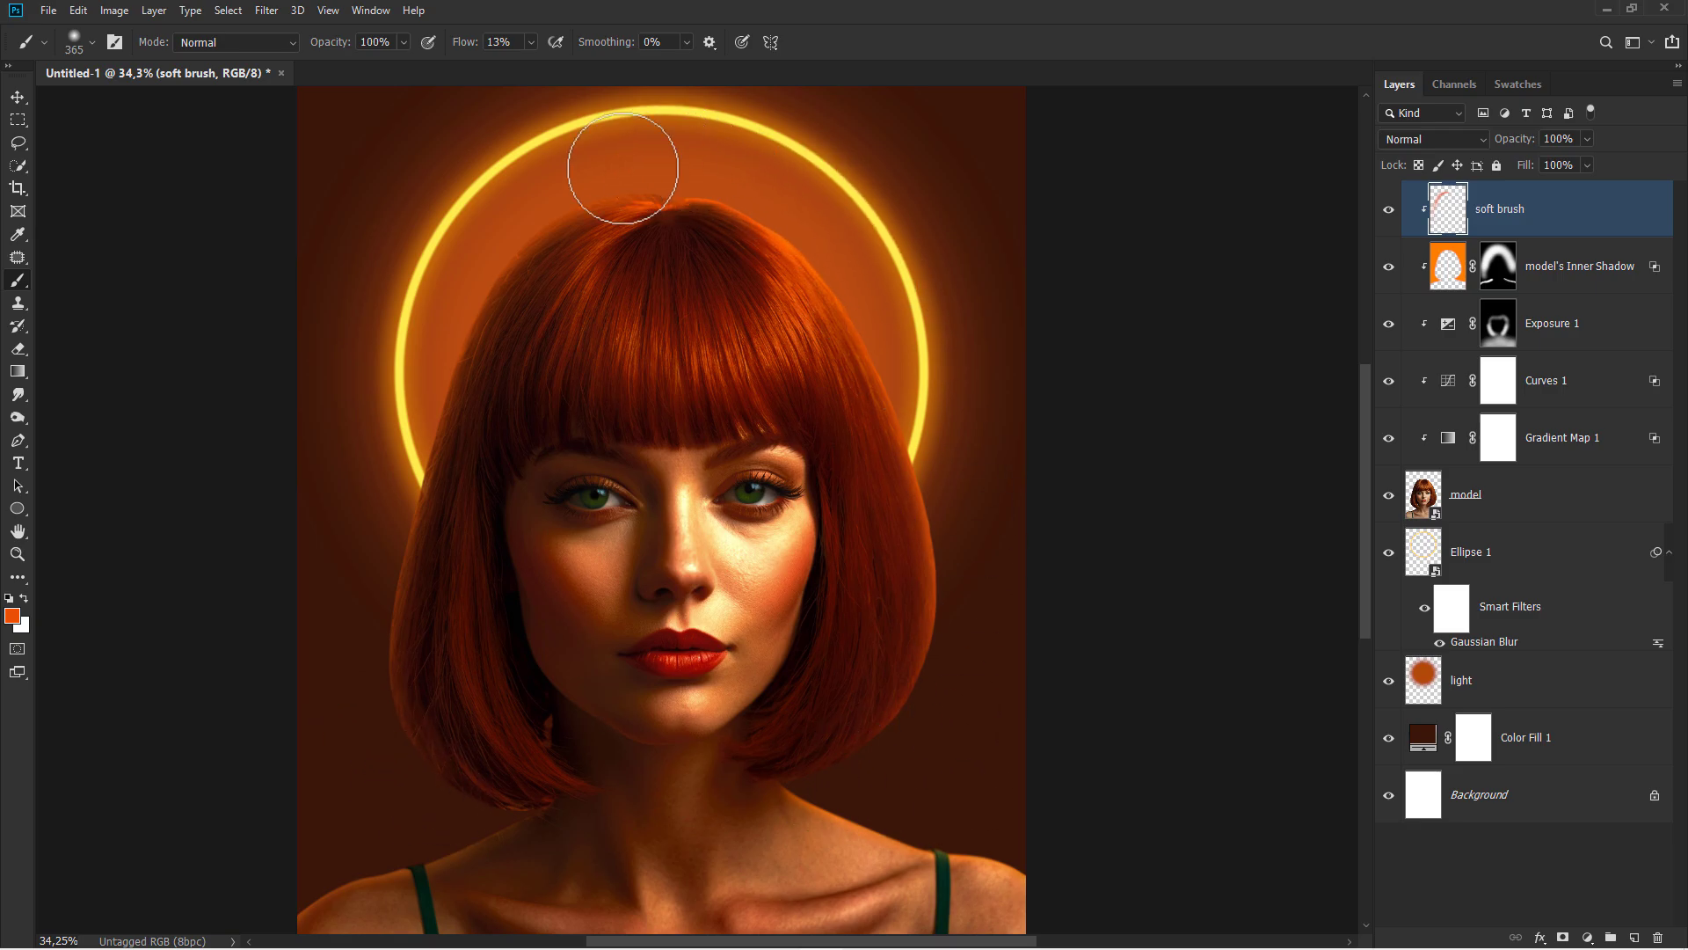
Paint more orange light over the crown near the parting with a soft brush of about 186 px
{"action": "scroll", "coordinate": [622, 170], "scroll_direction": "up", "scroll_amount": 5}
{"action": "right_click", "coordinate": [673, 272], "text": "alt"}
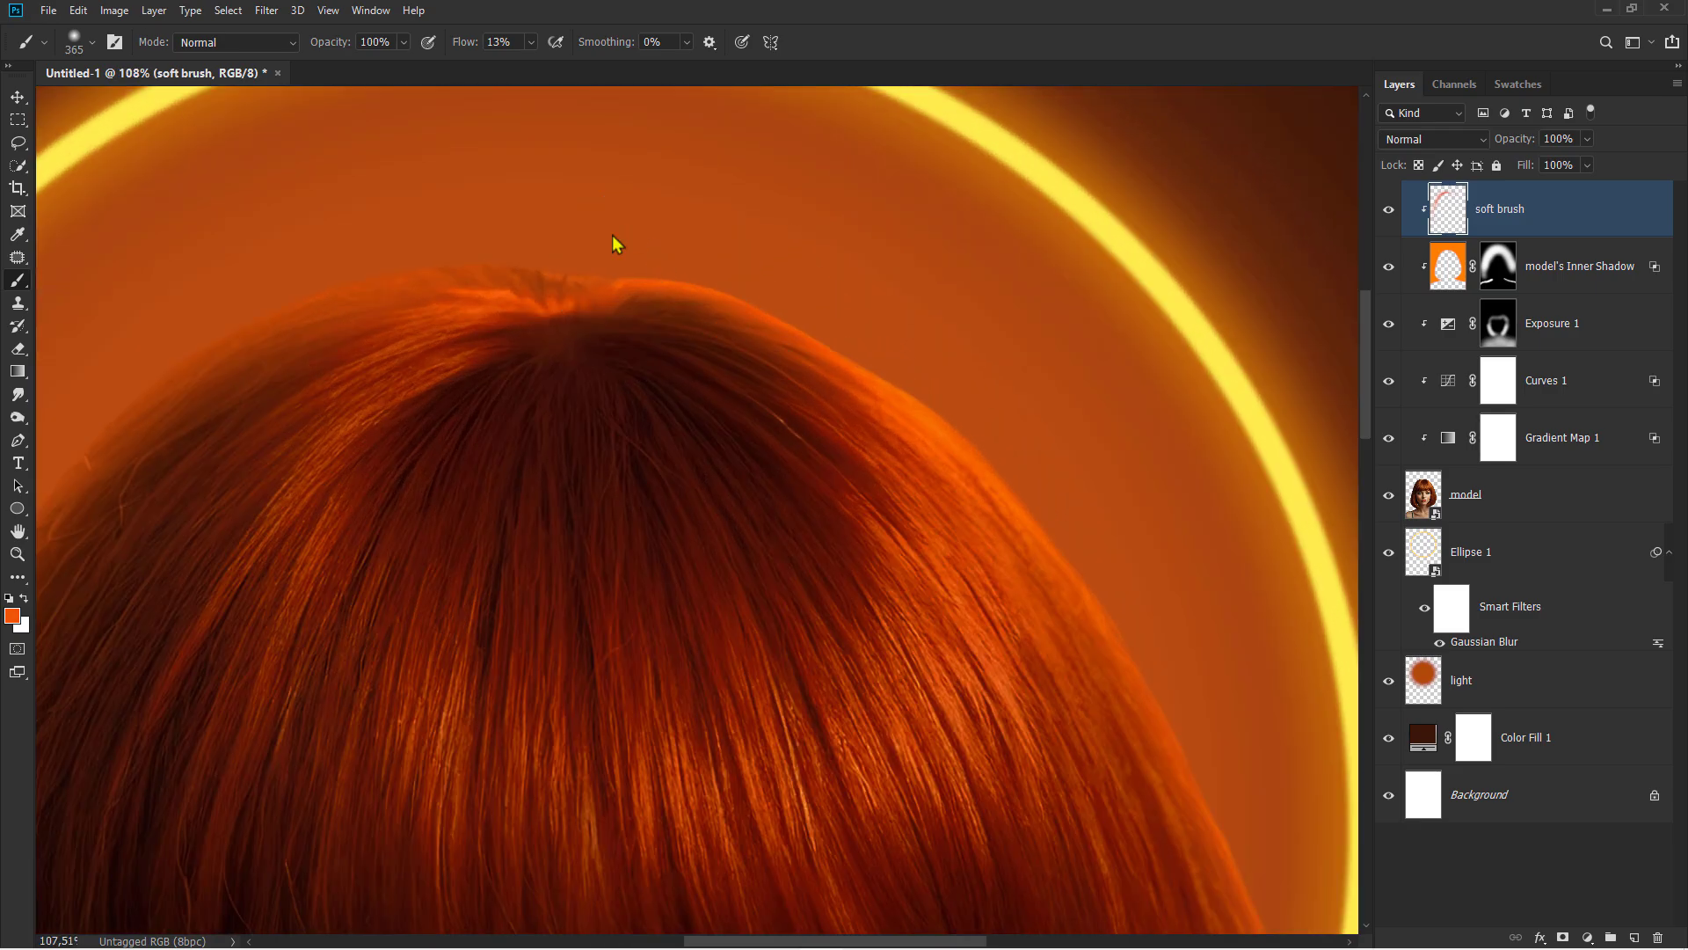
{"action": "scroll", "coordinate": [505, 235], "scroll_direction": "down", "scroll_amount": 2}
{"action": "scroll", "coordinate": [554, 272], "scroll_direction": "down", "scroll_amount": 6}
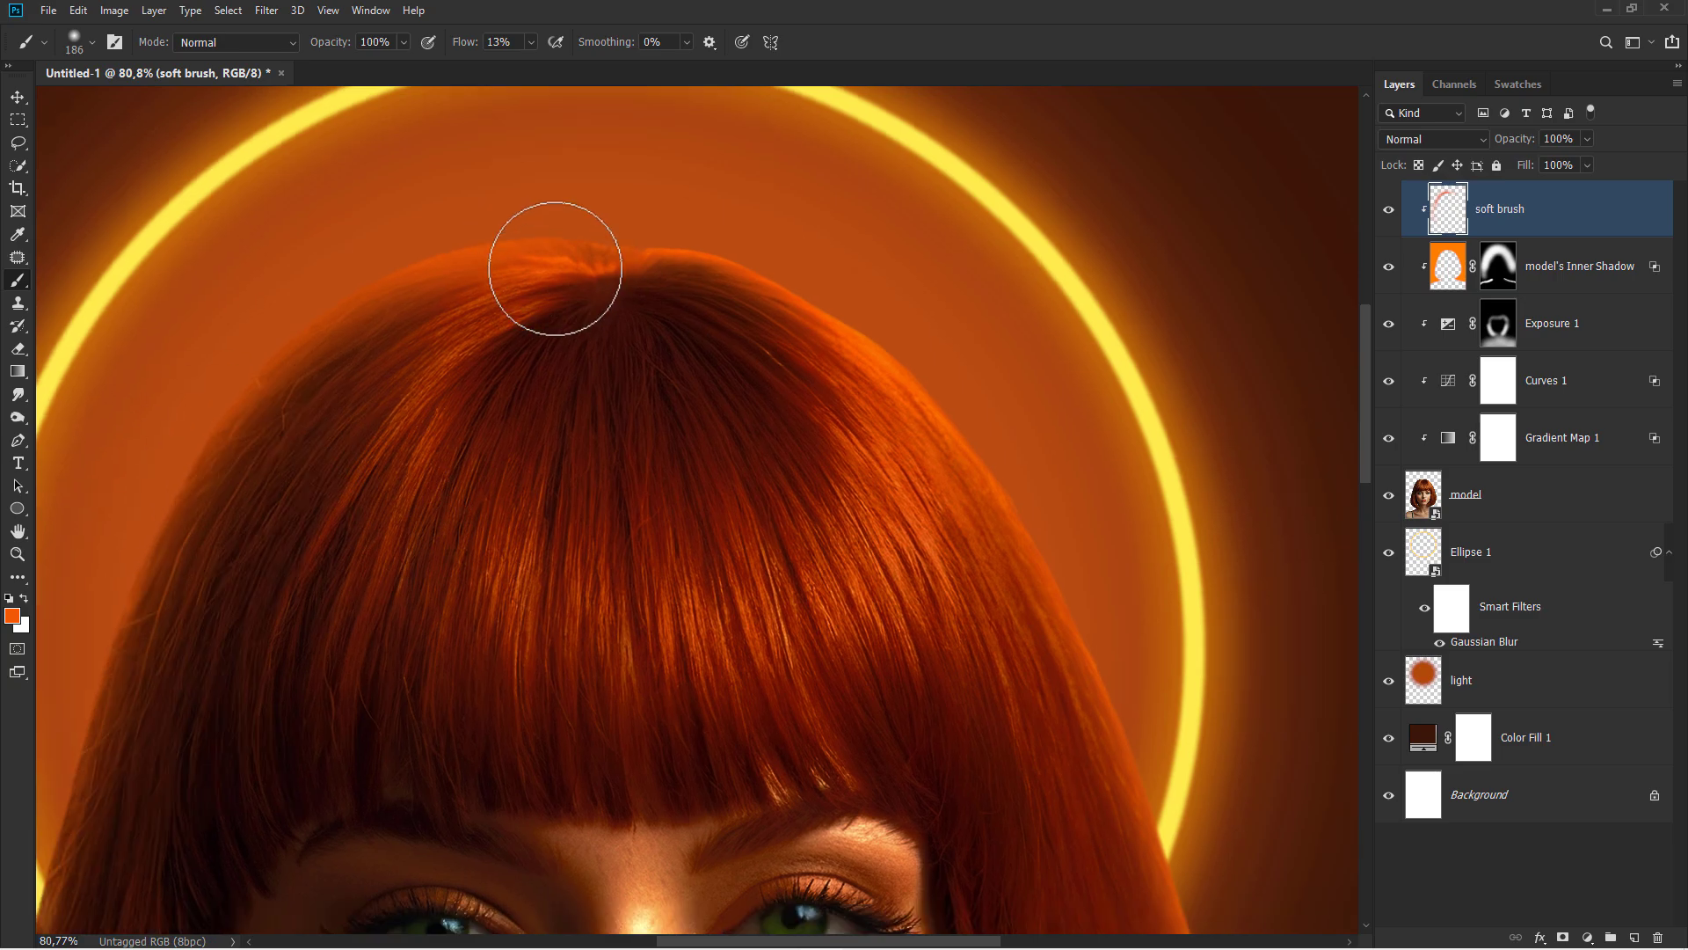
Compare the portrait with the "soft brush" layer hidden and shown
{"action": "key", "text": "v"}
{"action": "left_click", "coordinate": [1387, 215]}
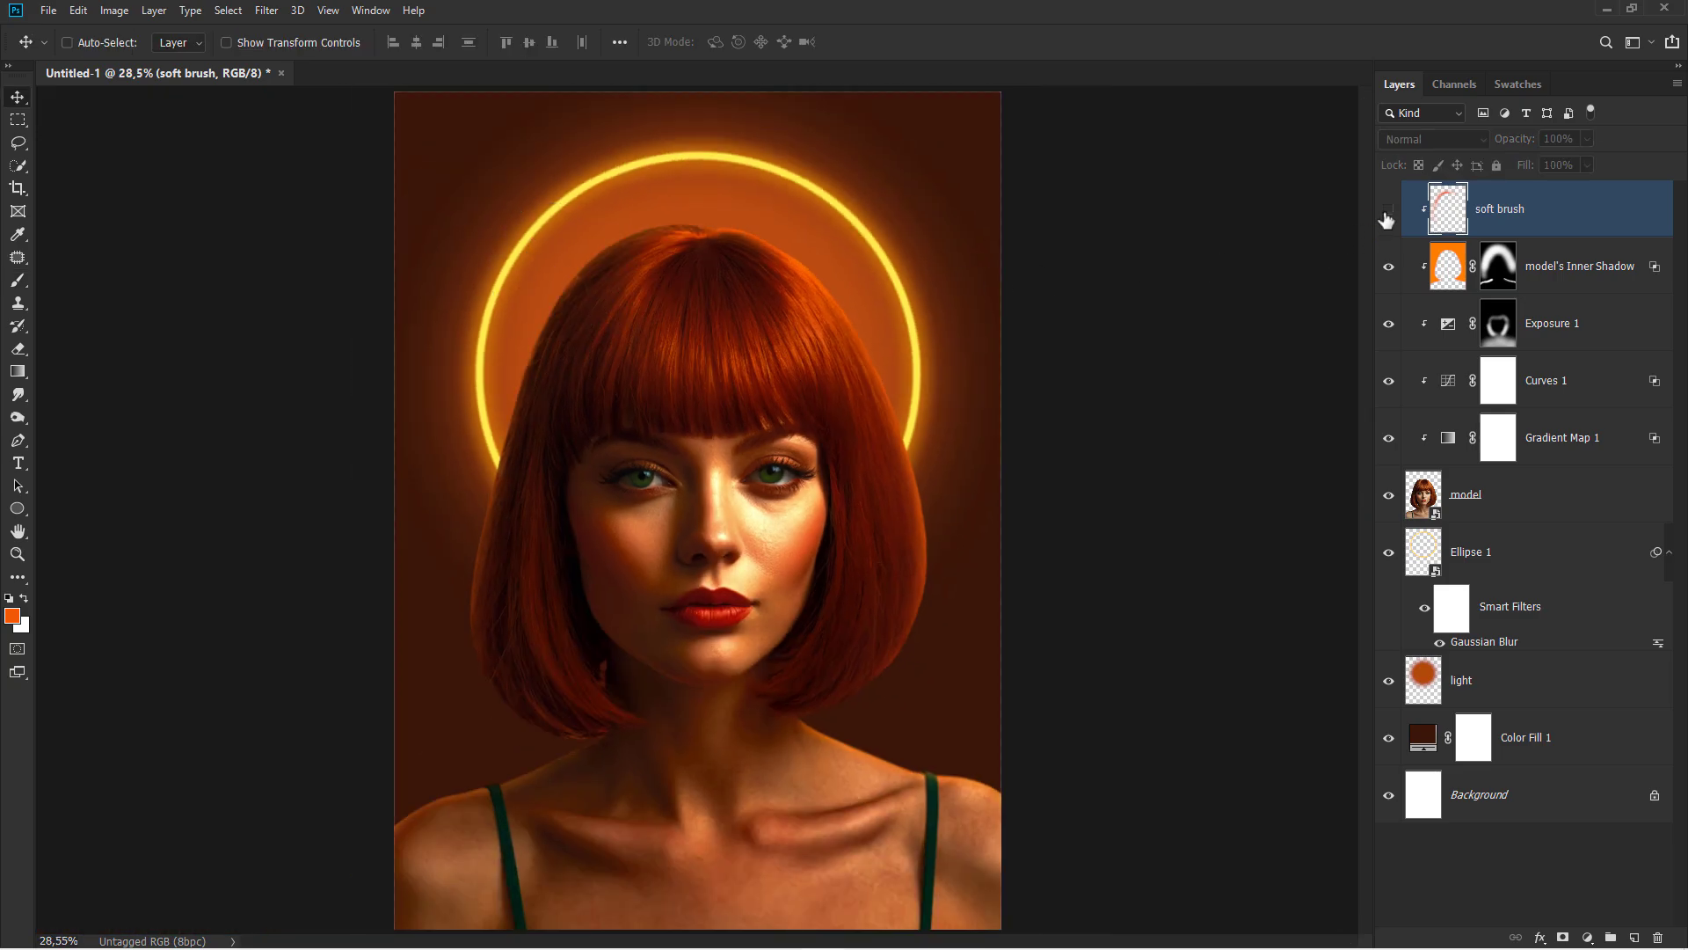
{"action": "left_click", "coordinate": [1387, 216]}
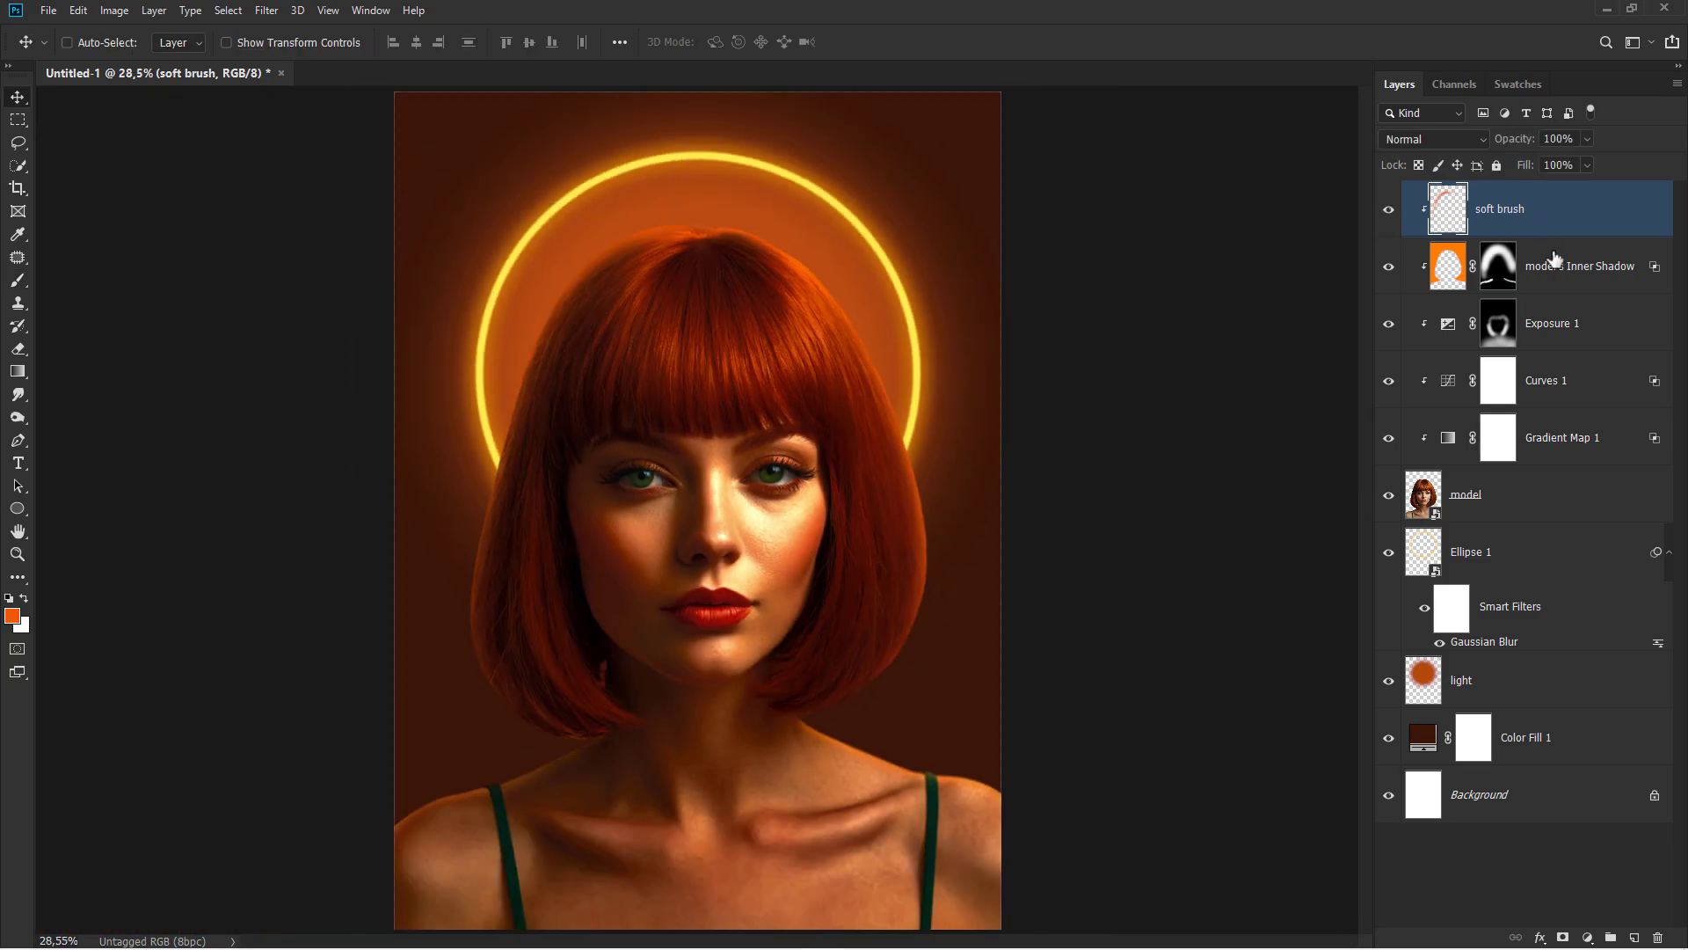
Add a new layer on top of the stack and name it "hair"
{"action": "left_click", "coordinate": [1633, 936]}
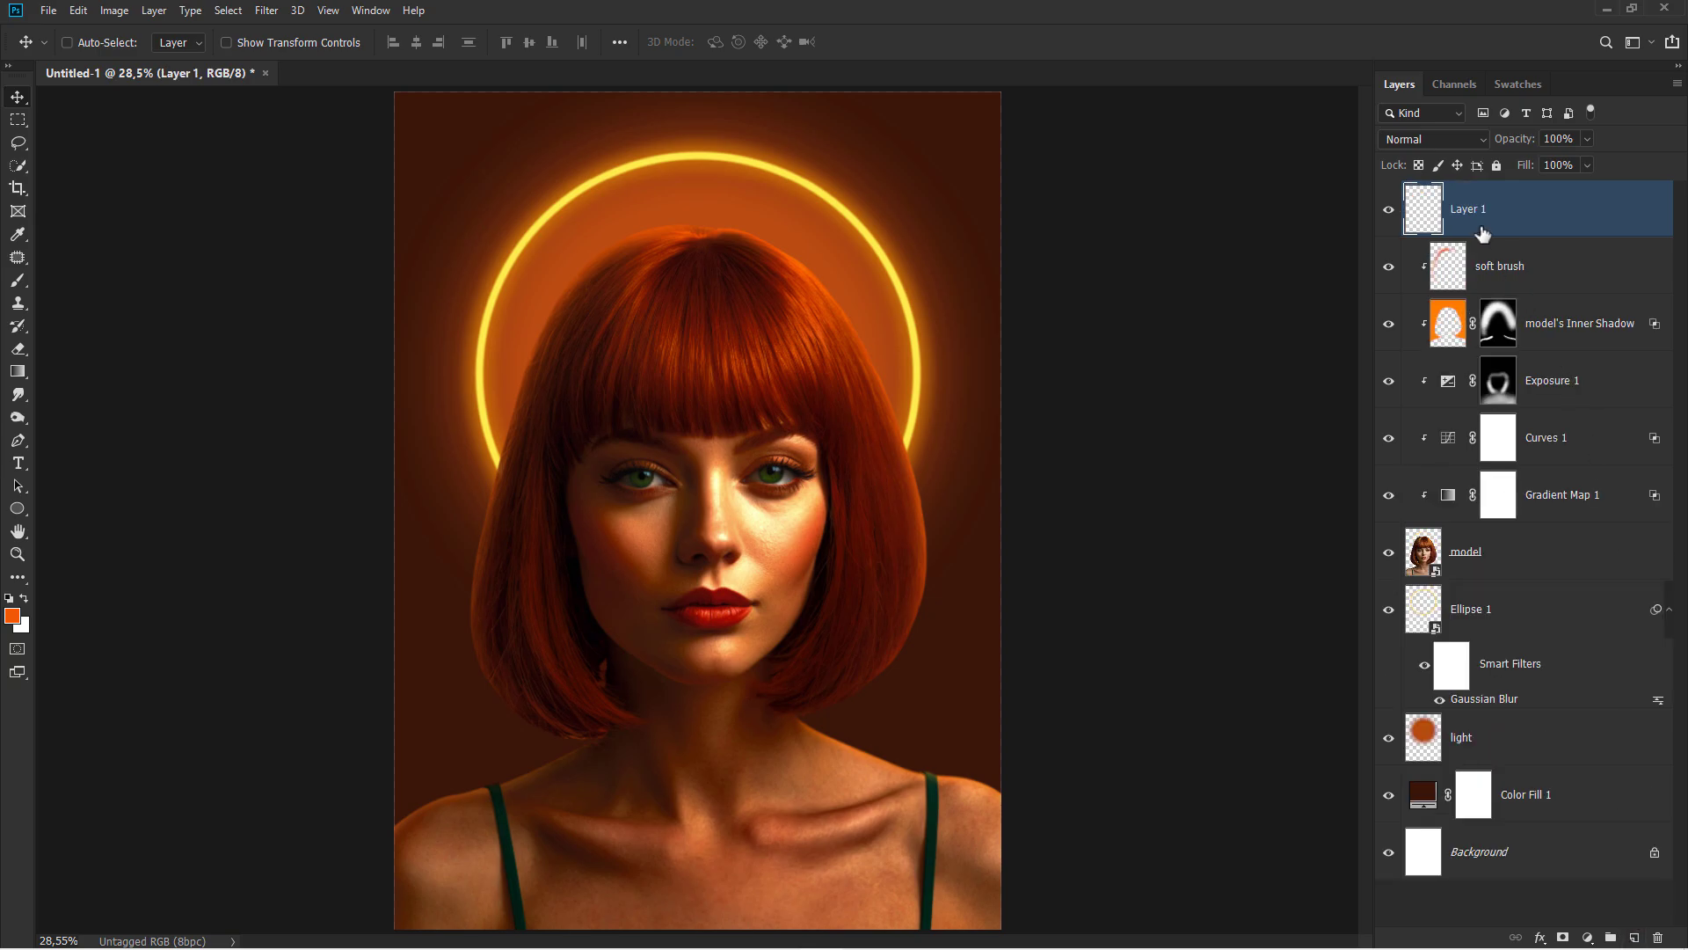
{"action": "double_click", "coordinate": [1473, 209]}
{"action": "type", "text": "hair"}
{"action": "key", "text": "Return"}
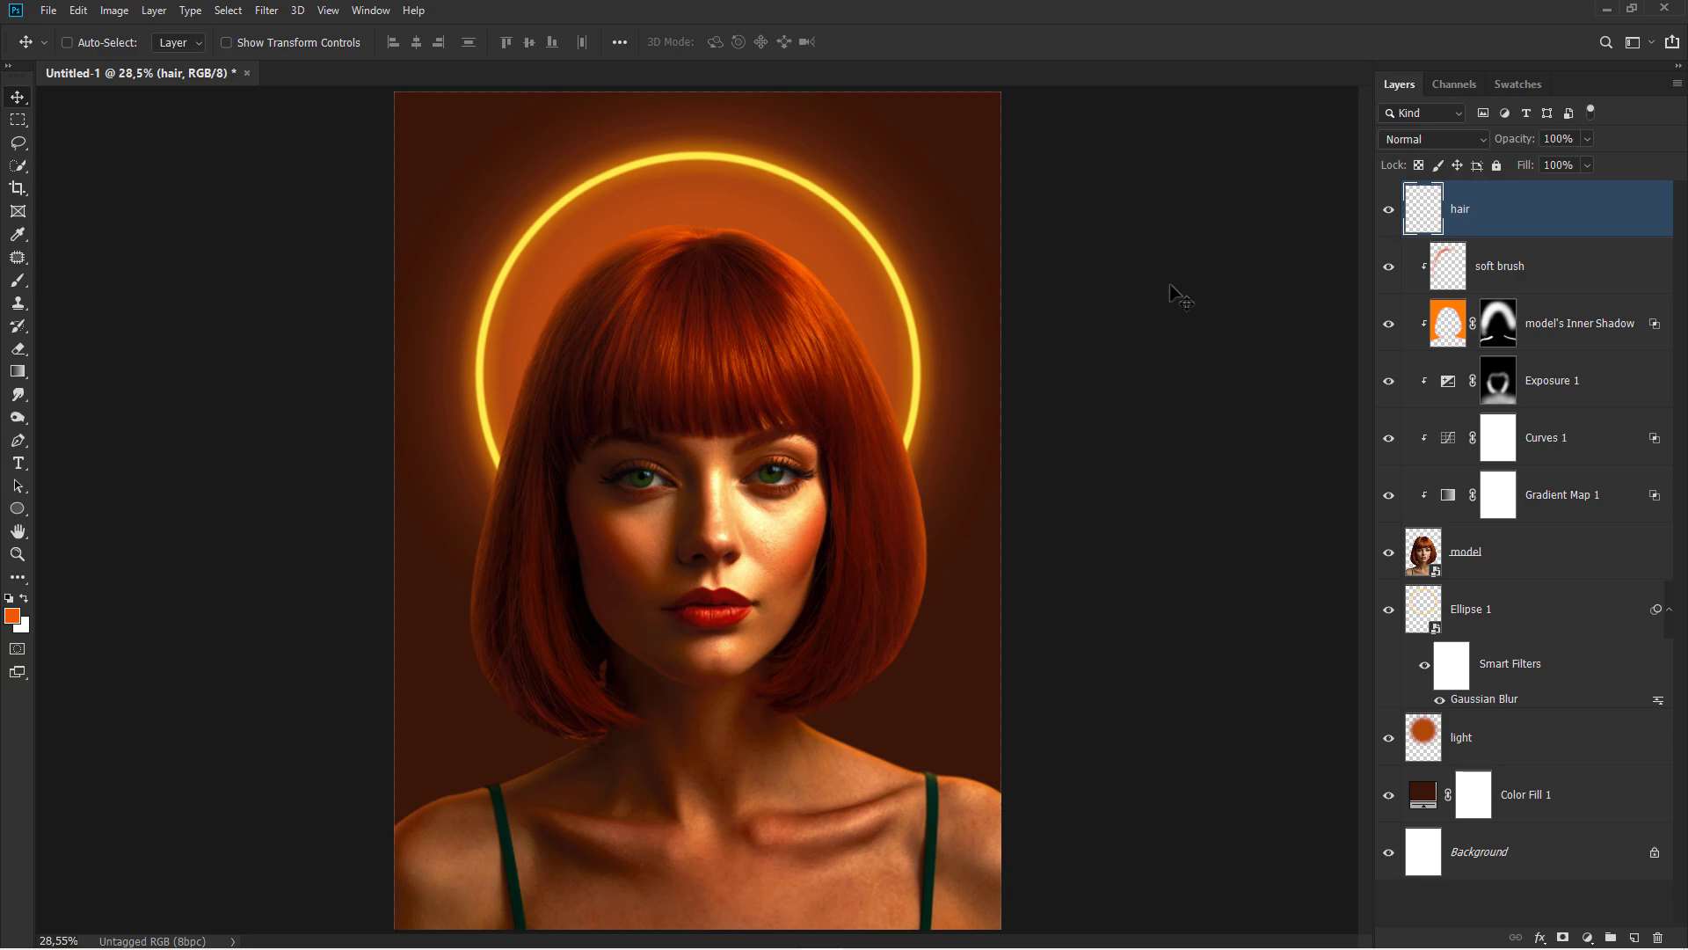
Choose the Brush tool with the second 3 px preset from the Retouch brush group
{"action": "left_click_drag", "start_coordinate": [17, 280], "coordinate": [88, 282]}
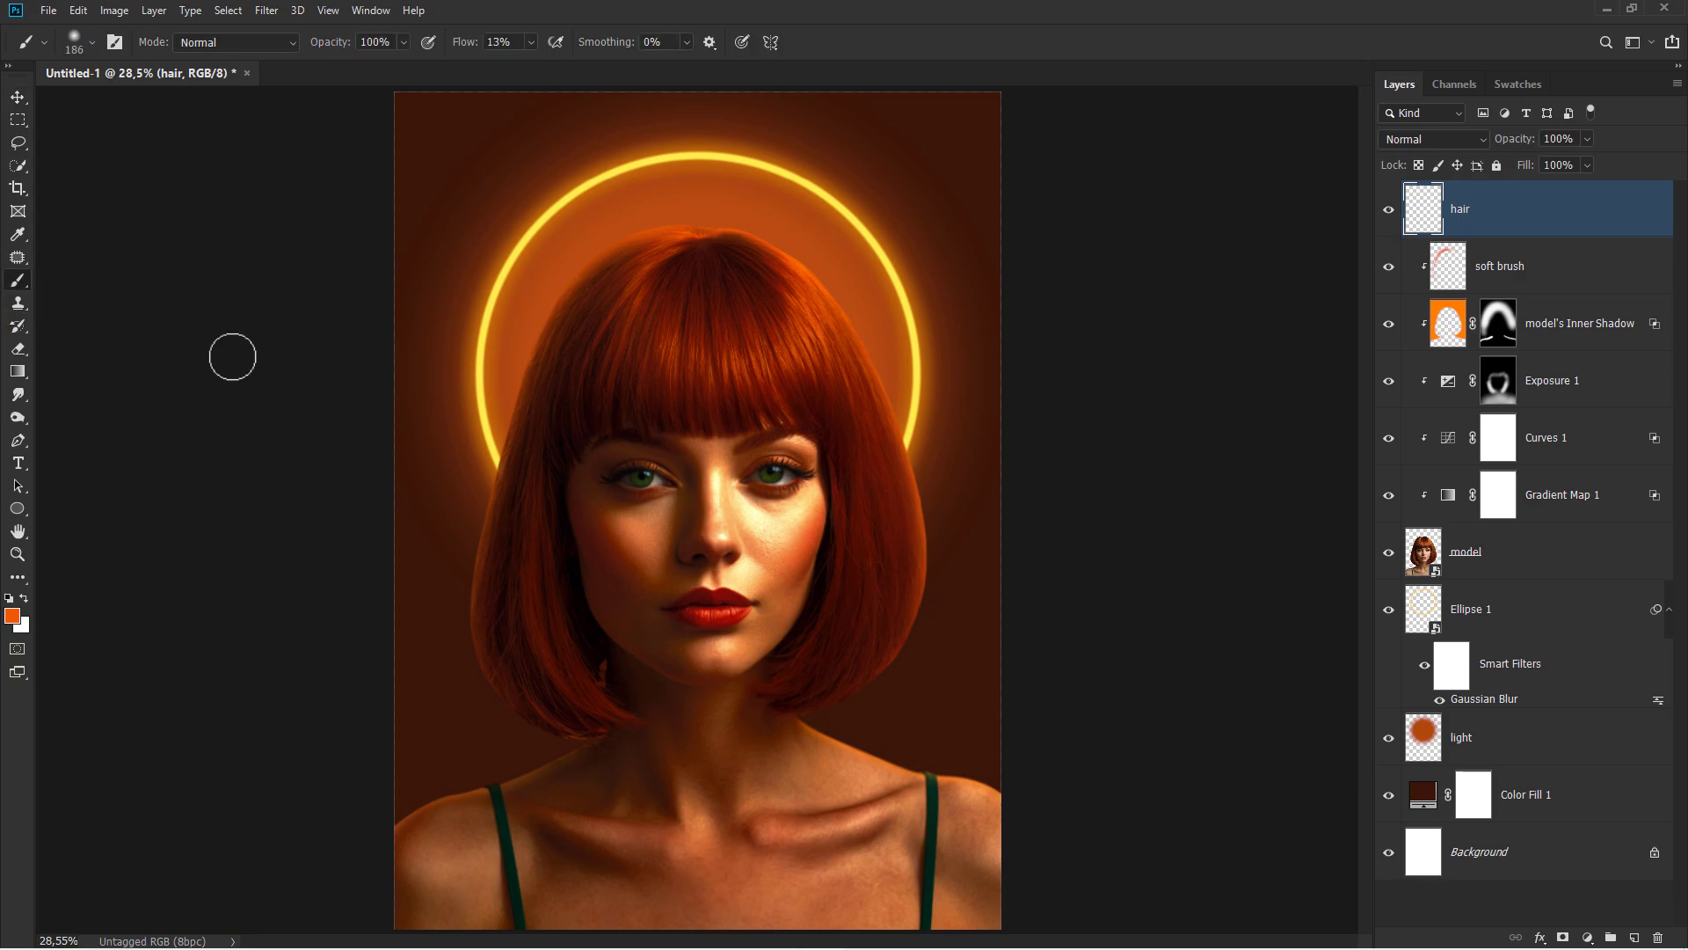
{"action": "right_click", "coordinate": [477, 275]}
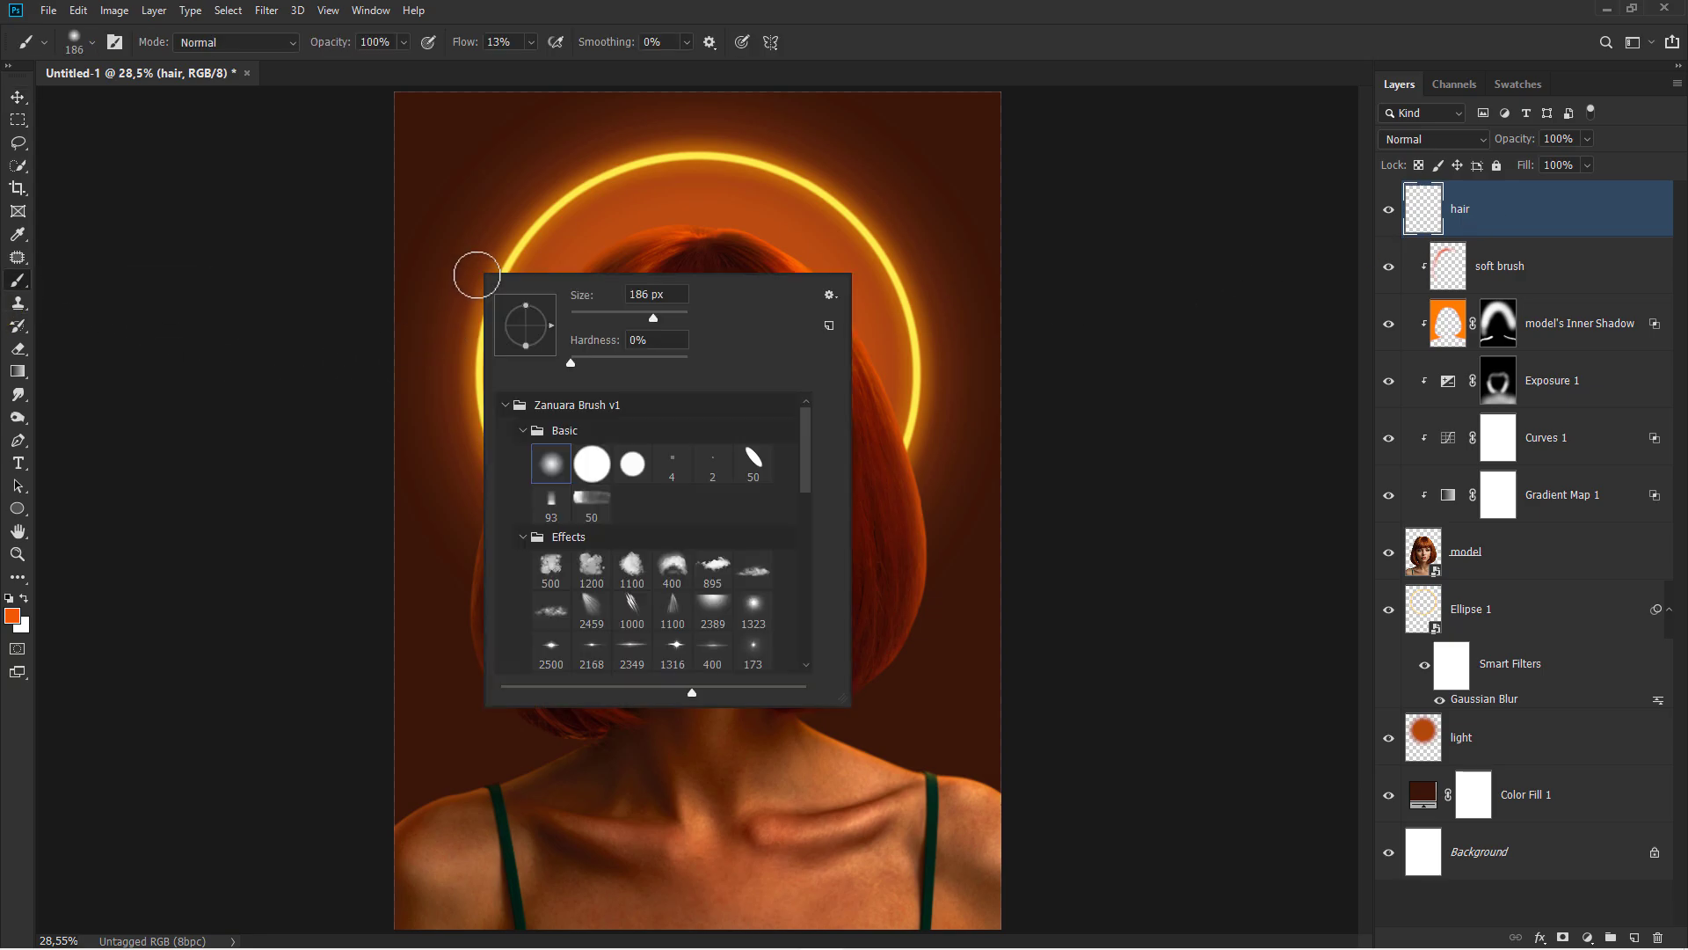
{"action": "left_click", "coordinate": [522, 538]}
{"action": "left_click", "coordinate": [558, 562]}
{"action": "left_click", "coordinate": [563, 589]}
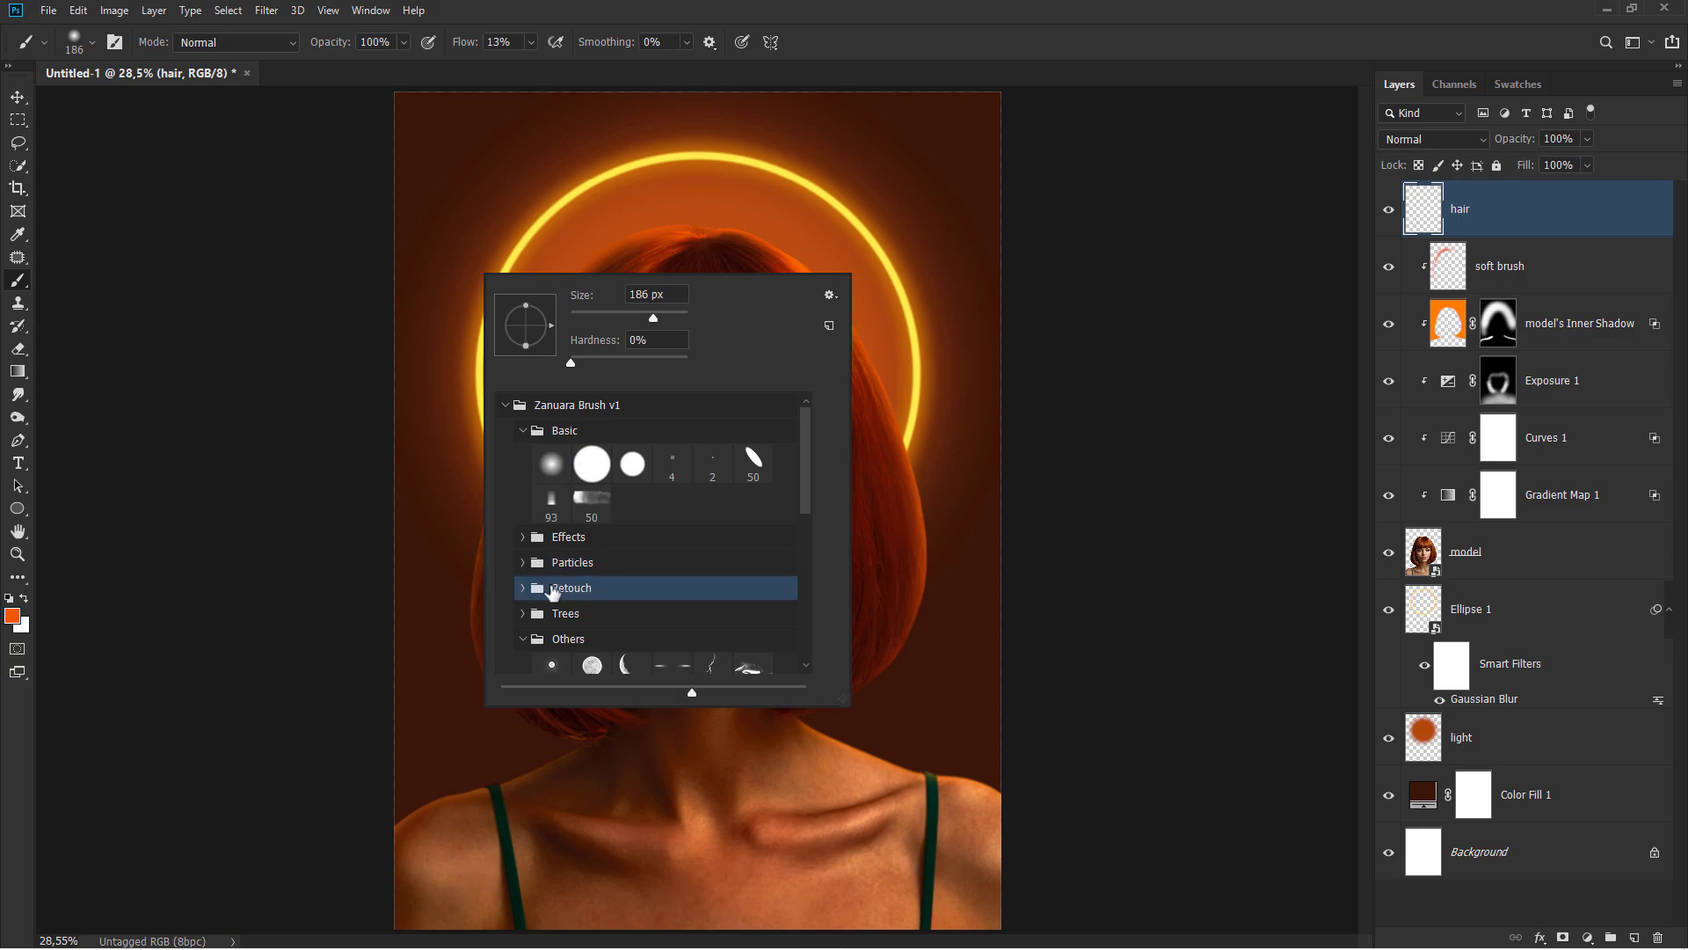
{"action": "left_click", "coordinate": [522, 587]}
{"action": "left_click", "coordinate": [670, 623]}
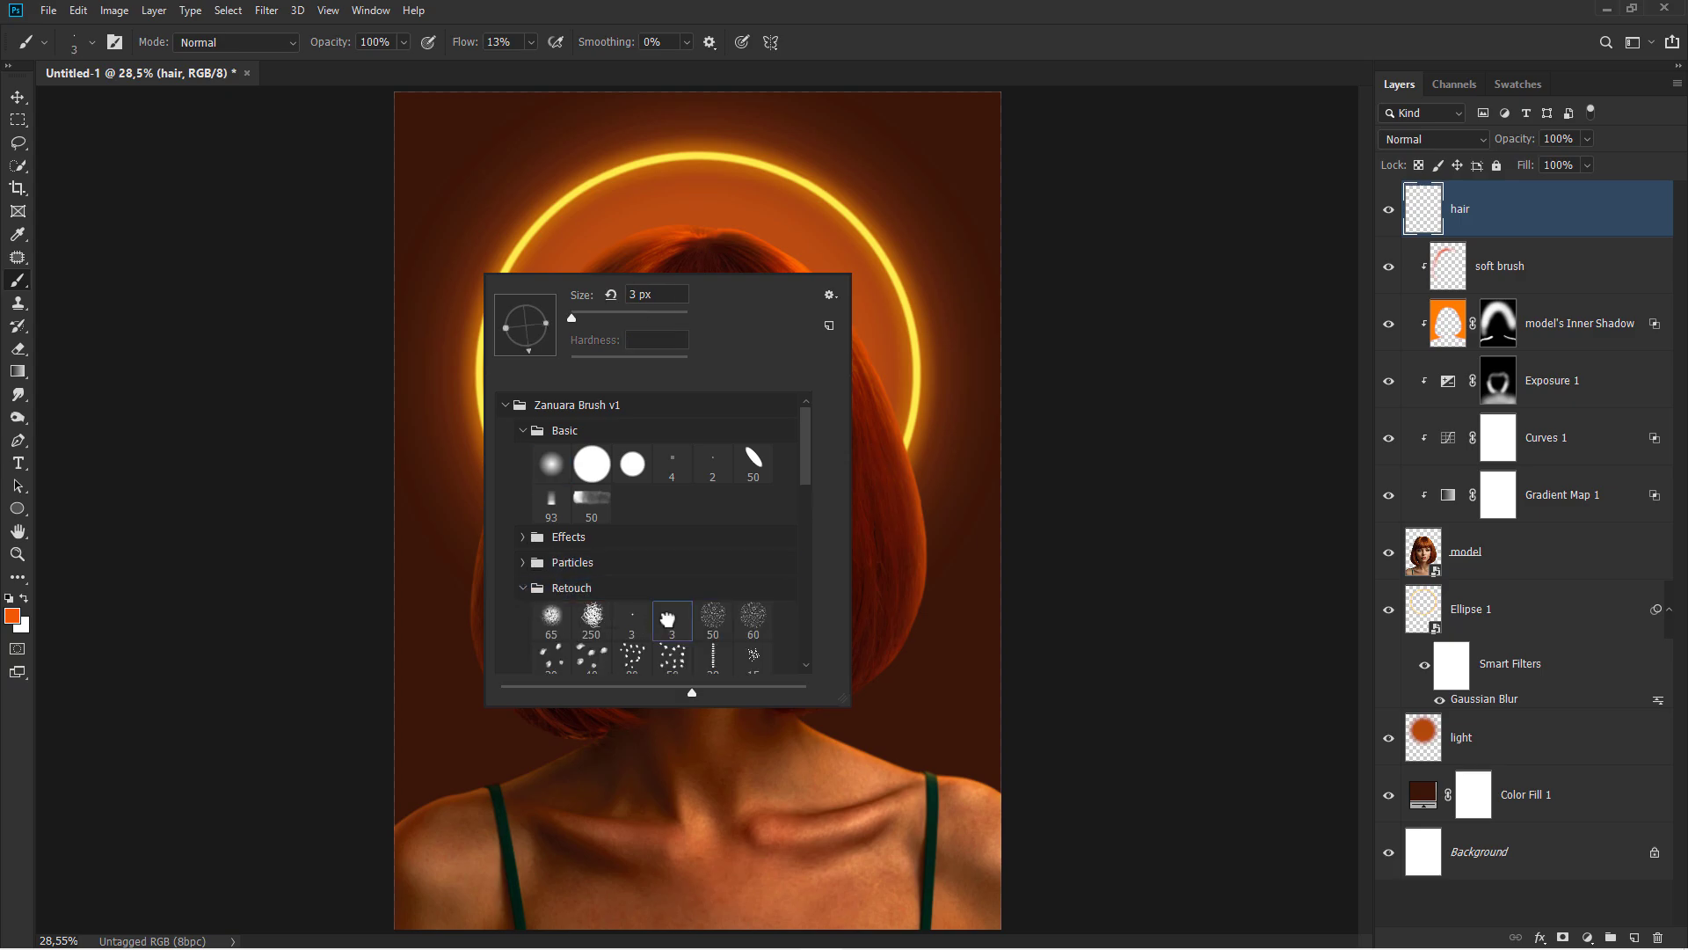
{"action": "left_click", "coordinate": [857, 70]}
Set the brush flow to 33% for drawing strands at the crown
{"action": "scroll", "coordinate": [743, 180], "scroll_direction": "up", "scroll_amount": 8}
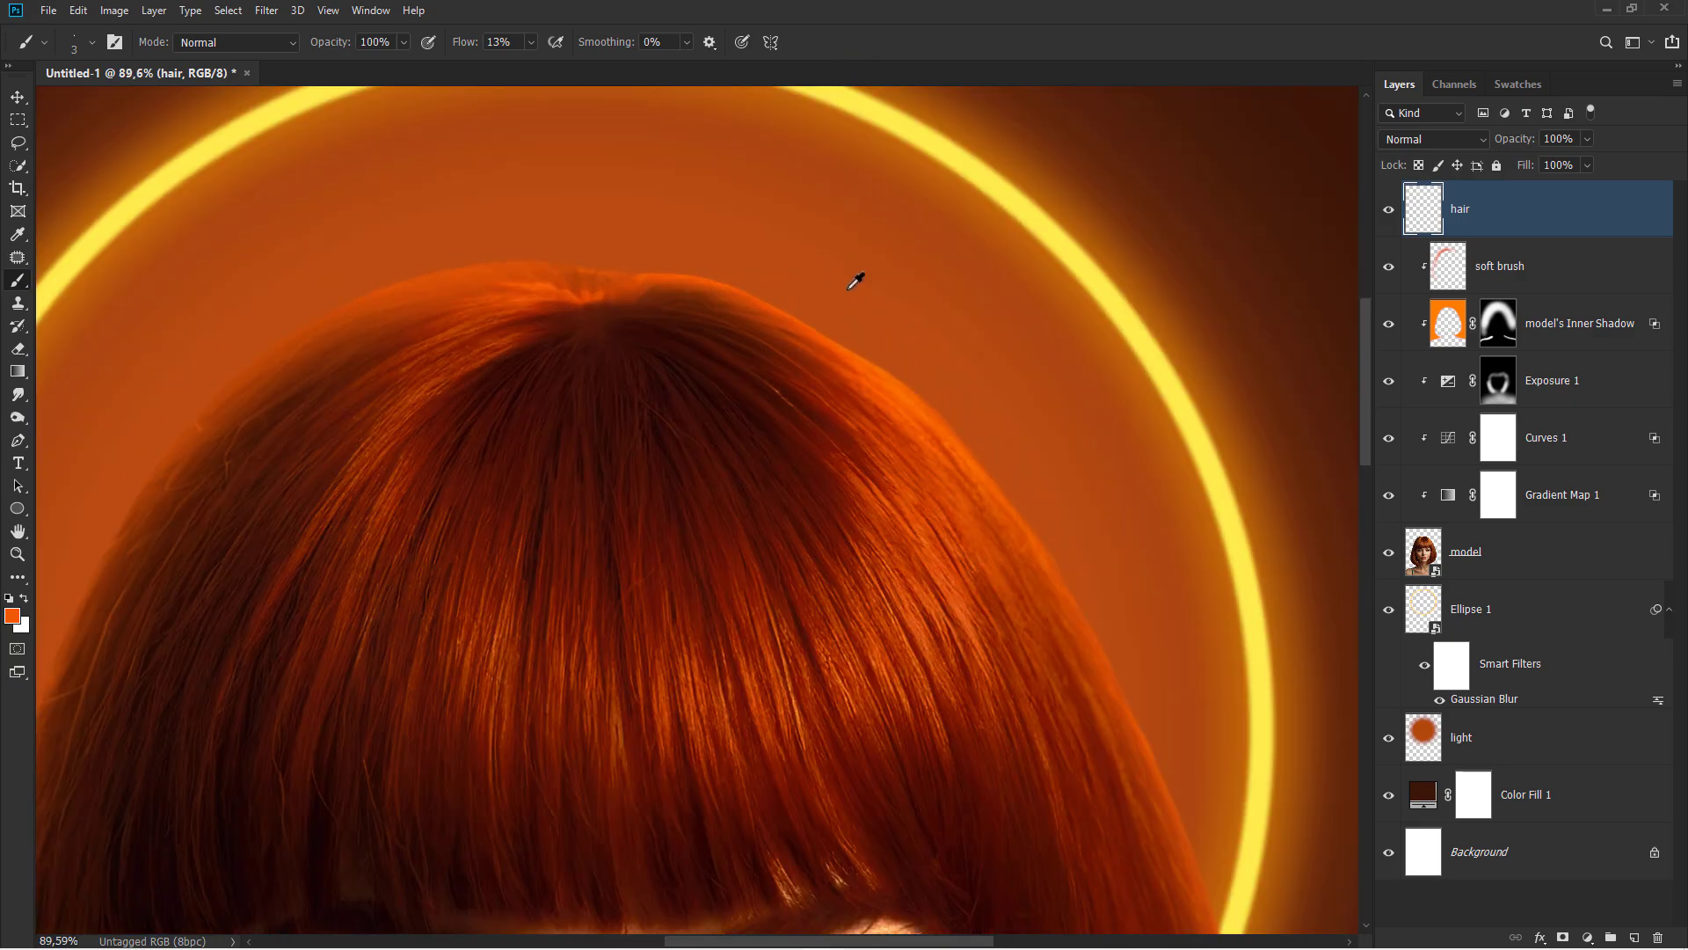
{"action": "left_click_drag", "start_coordinate": [770, 341], "coordinate": [821, 460]}
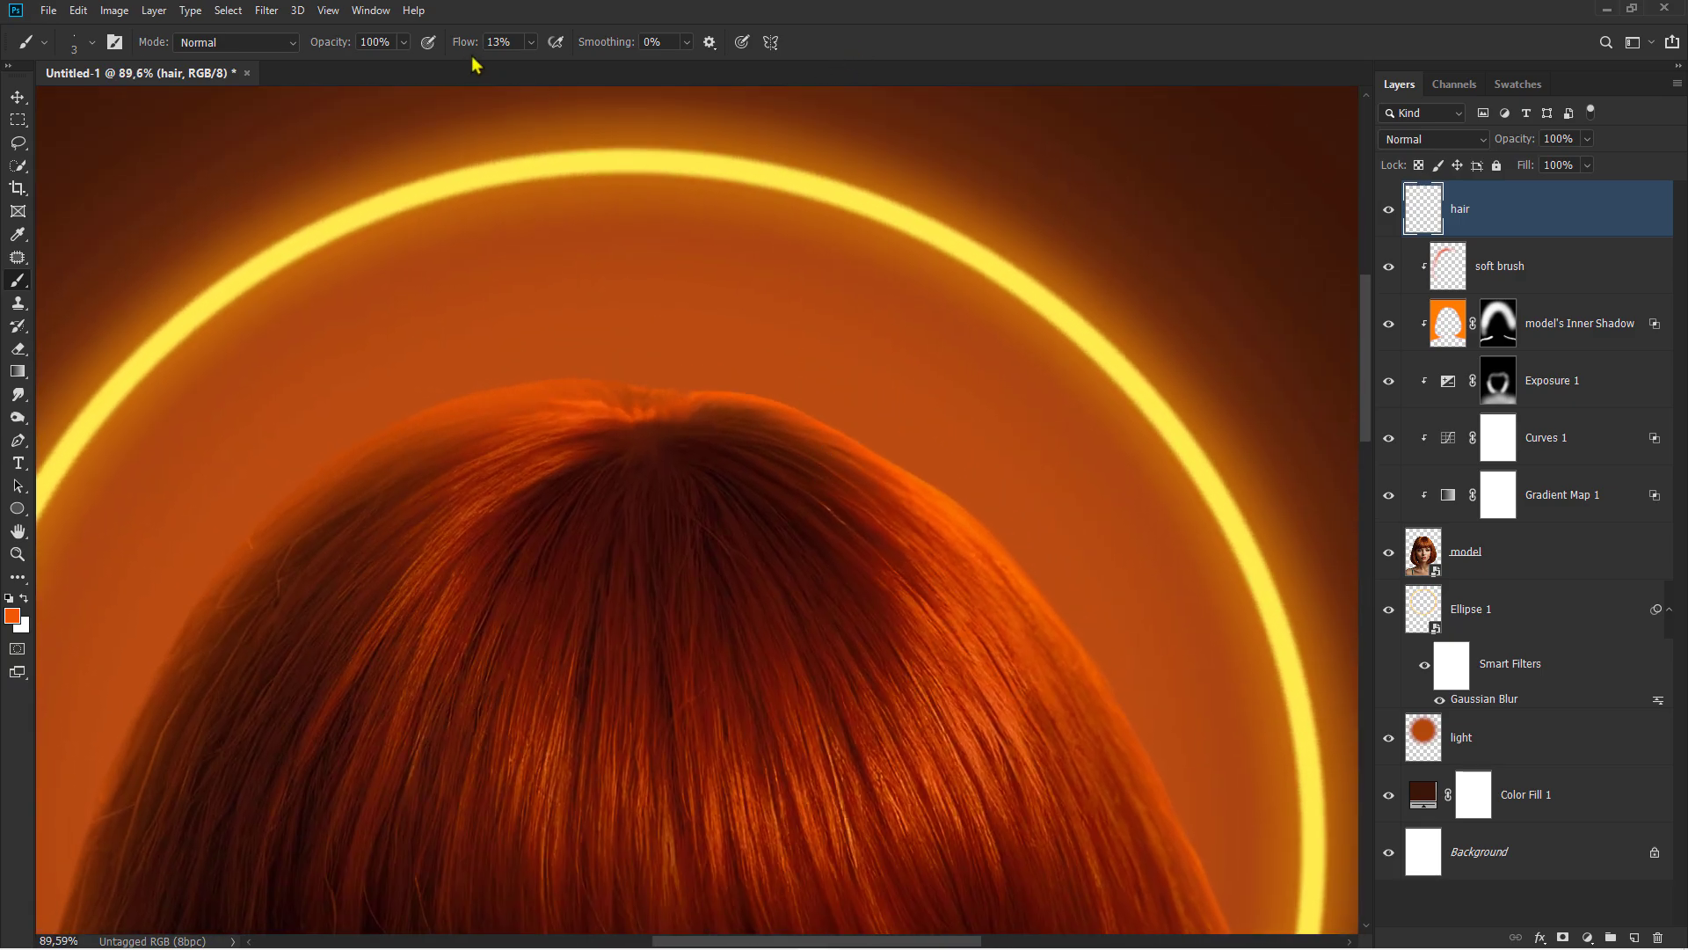
{"action": "left_click_drag", "start_coordinate": [461, 50], "coordinate": [468, 50]}
{"action": "left_click_drag", "start_coordinate": [765, 402], "coordinate": [709, 387]}
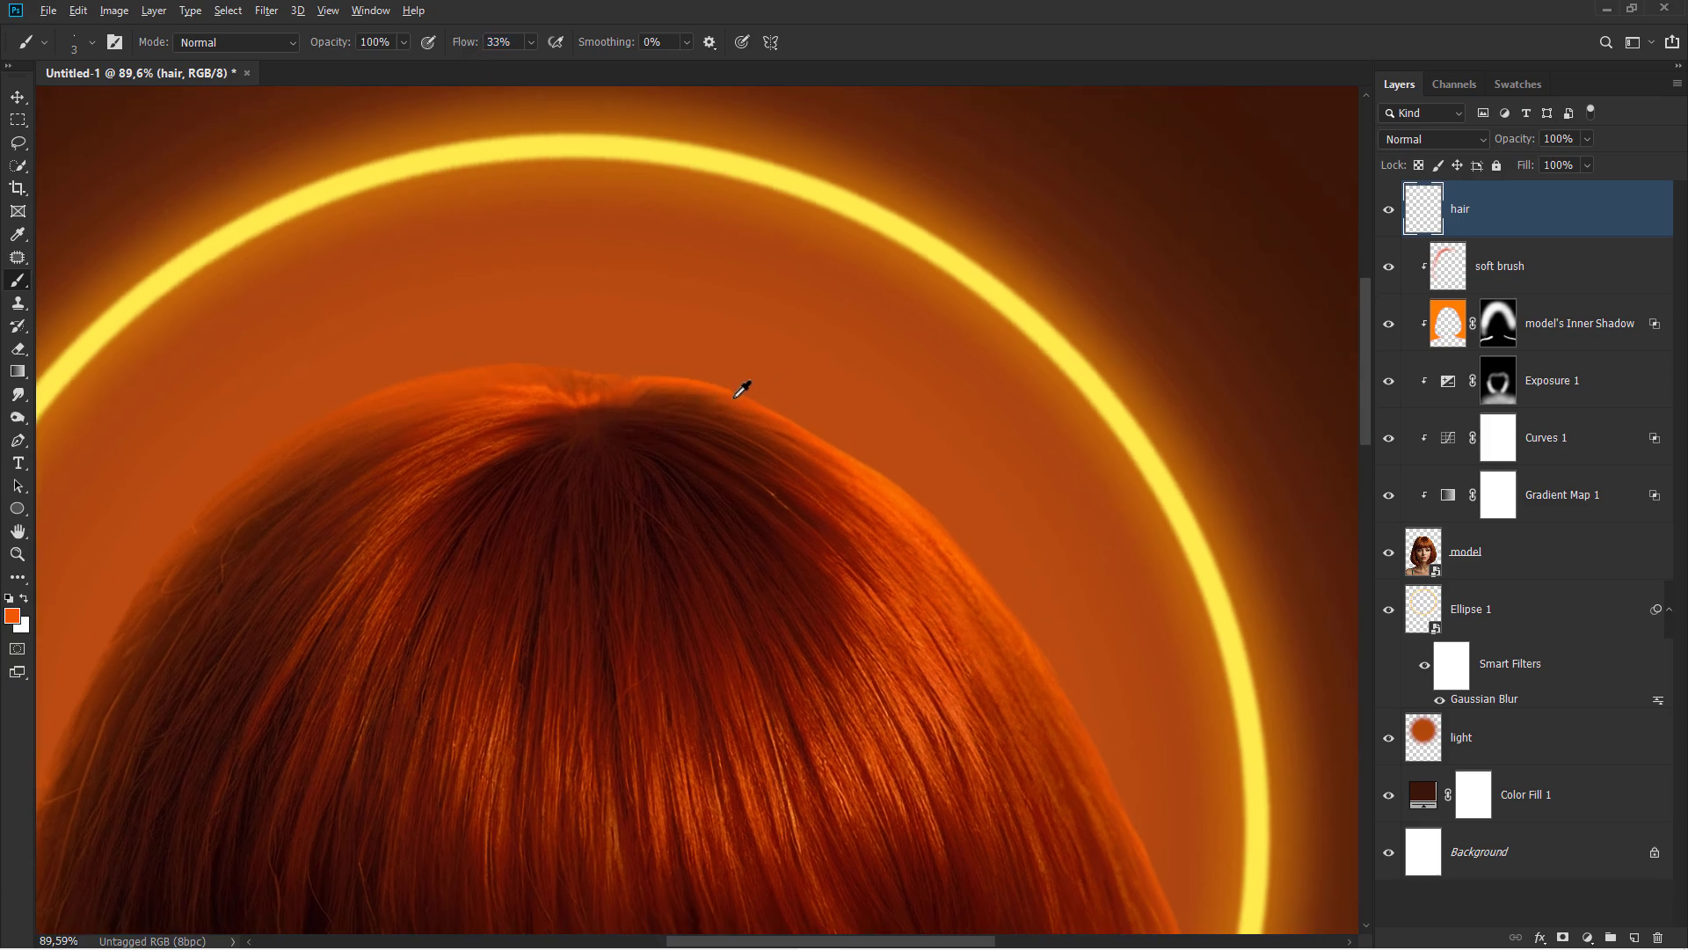
Sample the hair's orange edge and lighten the foreground color to hue 30, saturation 80%, brightness 100%
{"action": "left_click", "coordinate": [741, 388], "text": "alt"}
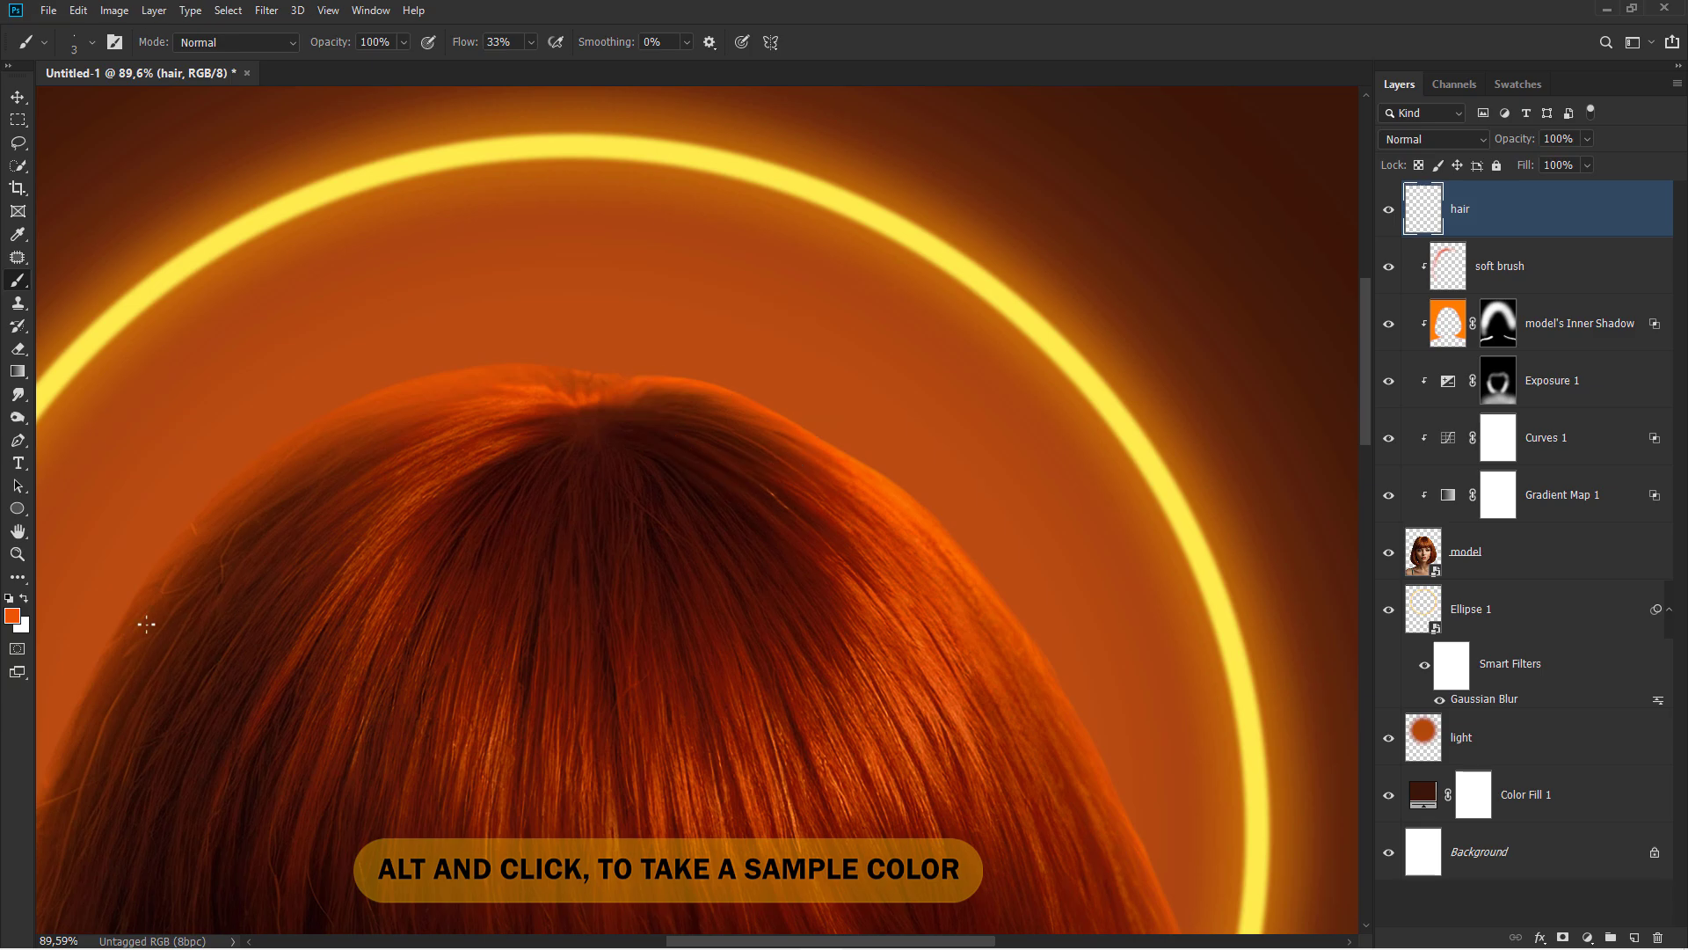
{"action": "left_click", "coordinate": [13, 615]}
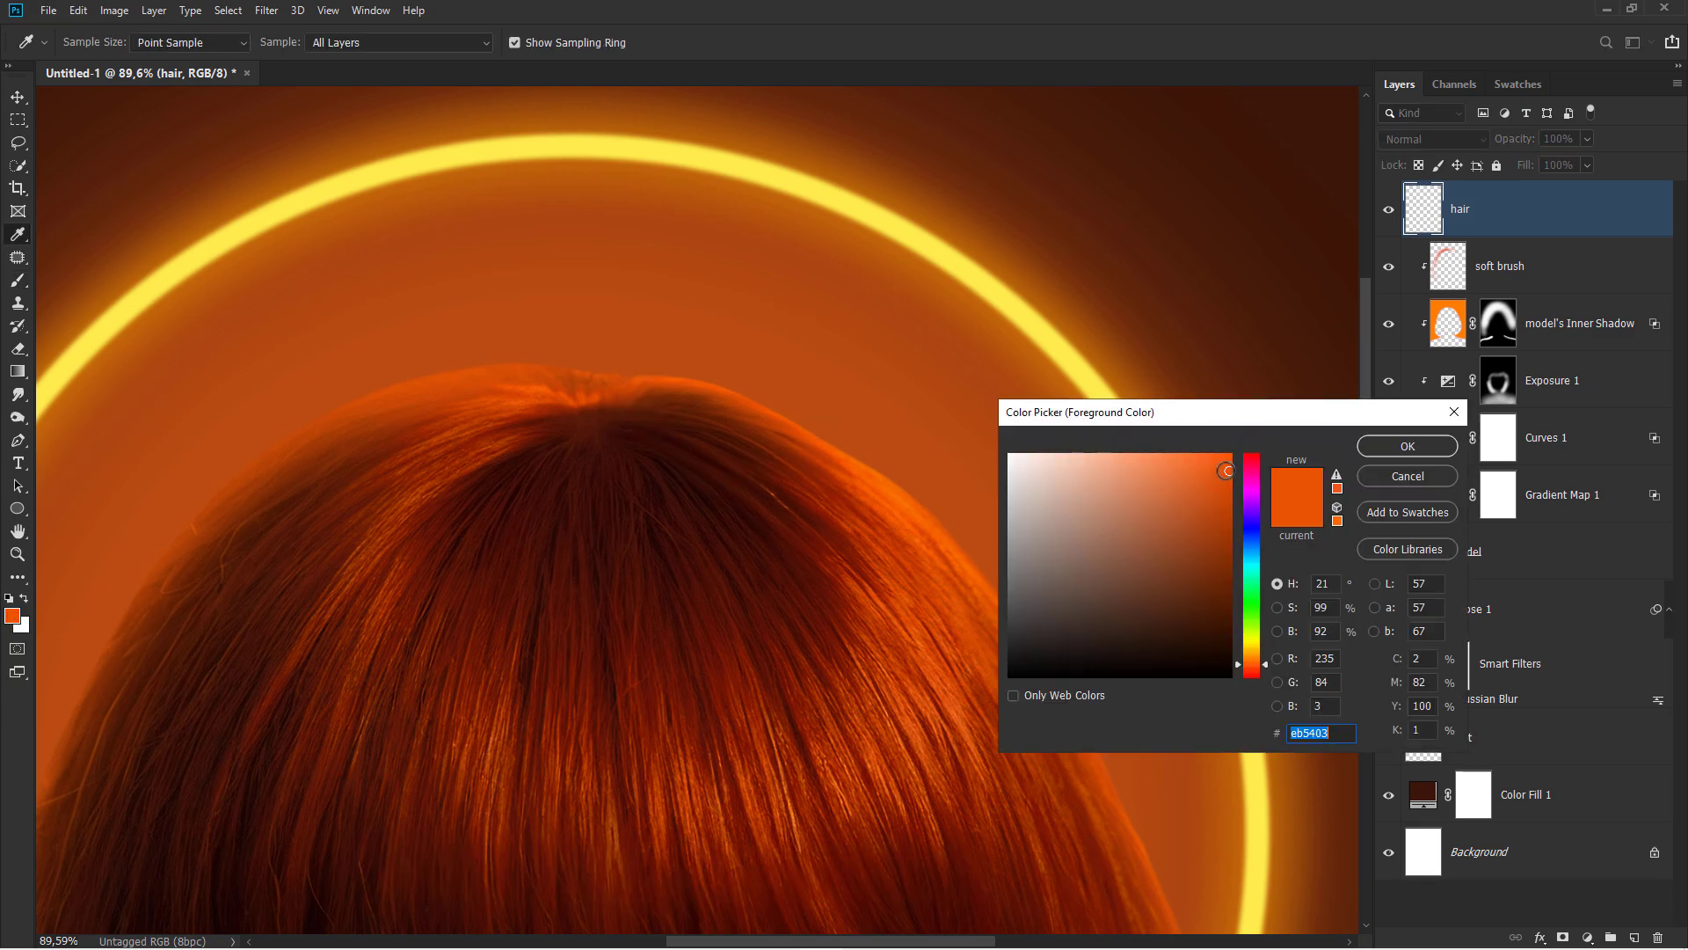
{"action": "left_click_drag", "start_coordinate": [1226, 471], "coordinate": [1188, 454]}
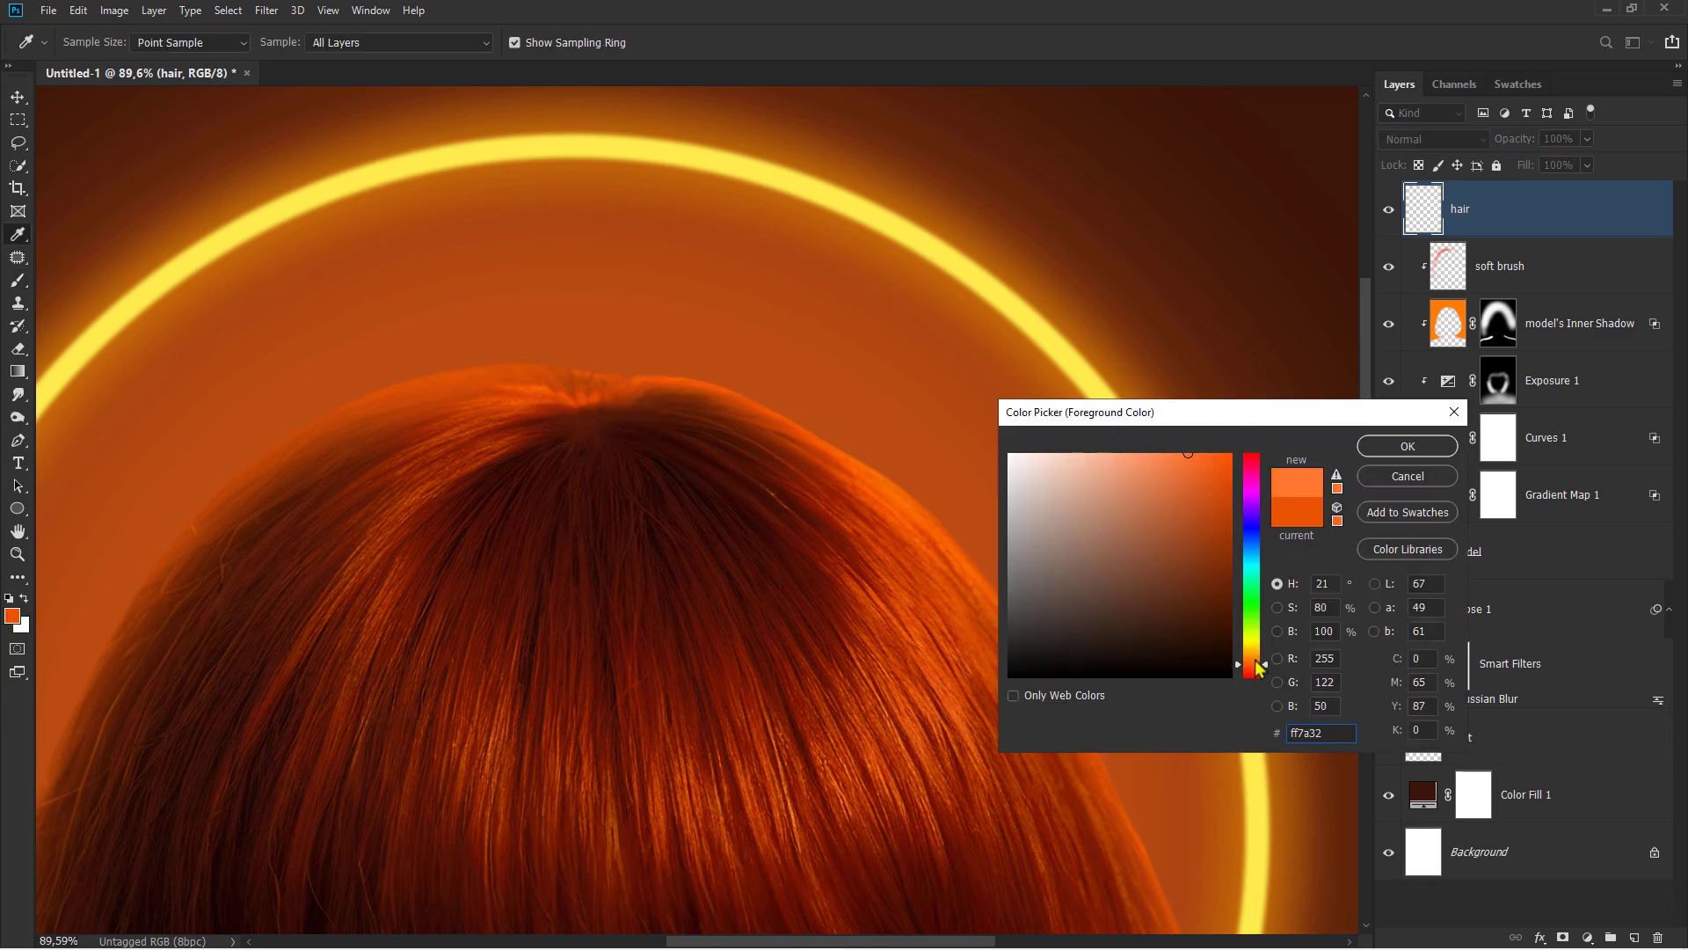
{"action": "left_click", "coordinate": [1256, 658]}
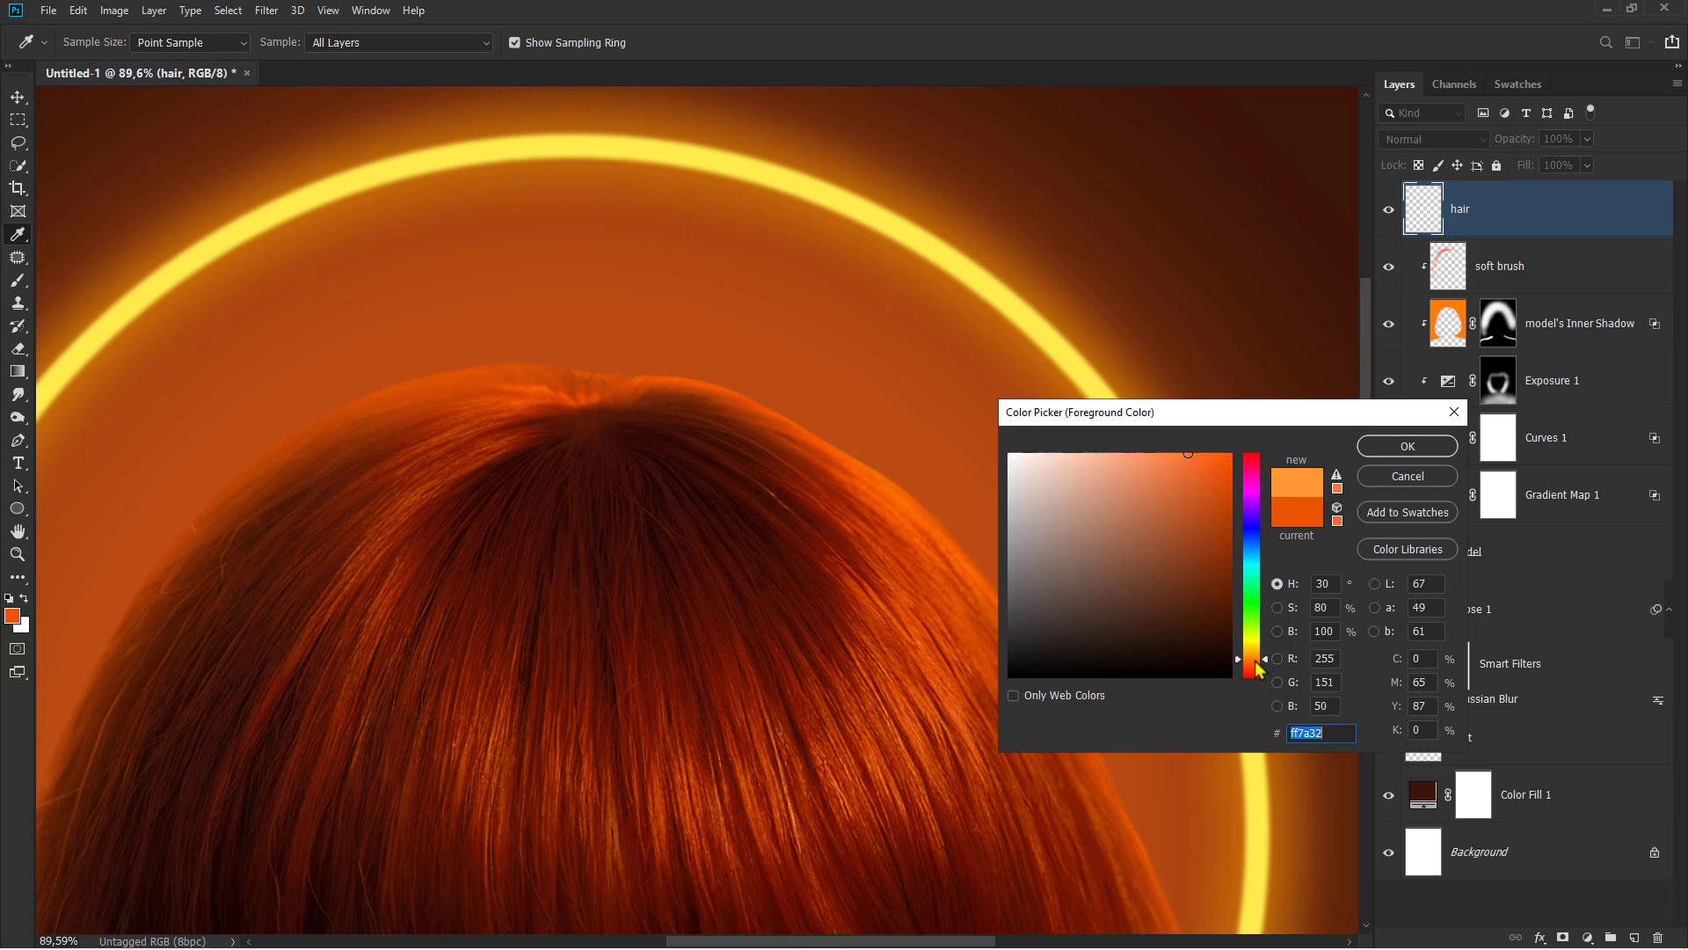
{"action": "left_click", "coordinate": [1407, 447]}
Paint fine light-orange strands from the parting along the crown's edge on the image's right side with the 3 px brush
{"action": "key", "text": "b"}
{"action": "scroll", "coordinate": [531, 377], "scroll_direction": "up", "scroll_amount": 4}
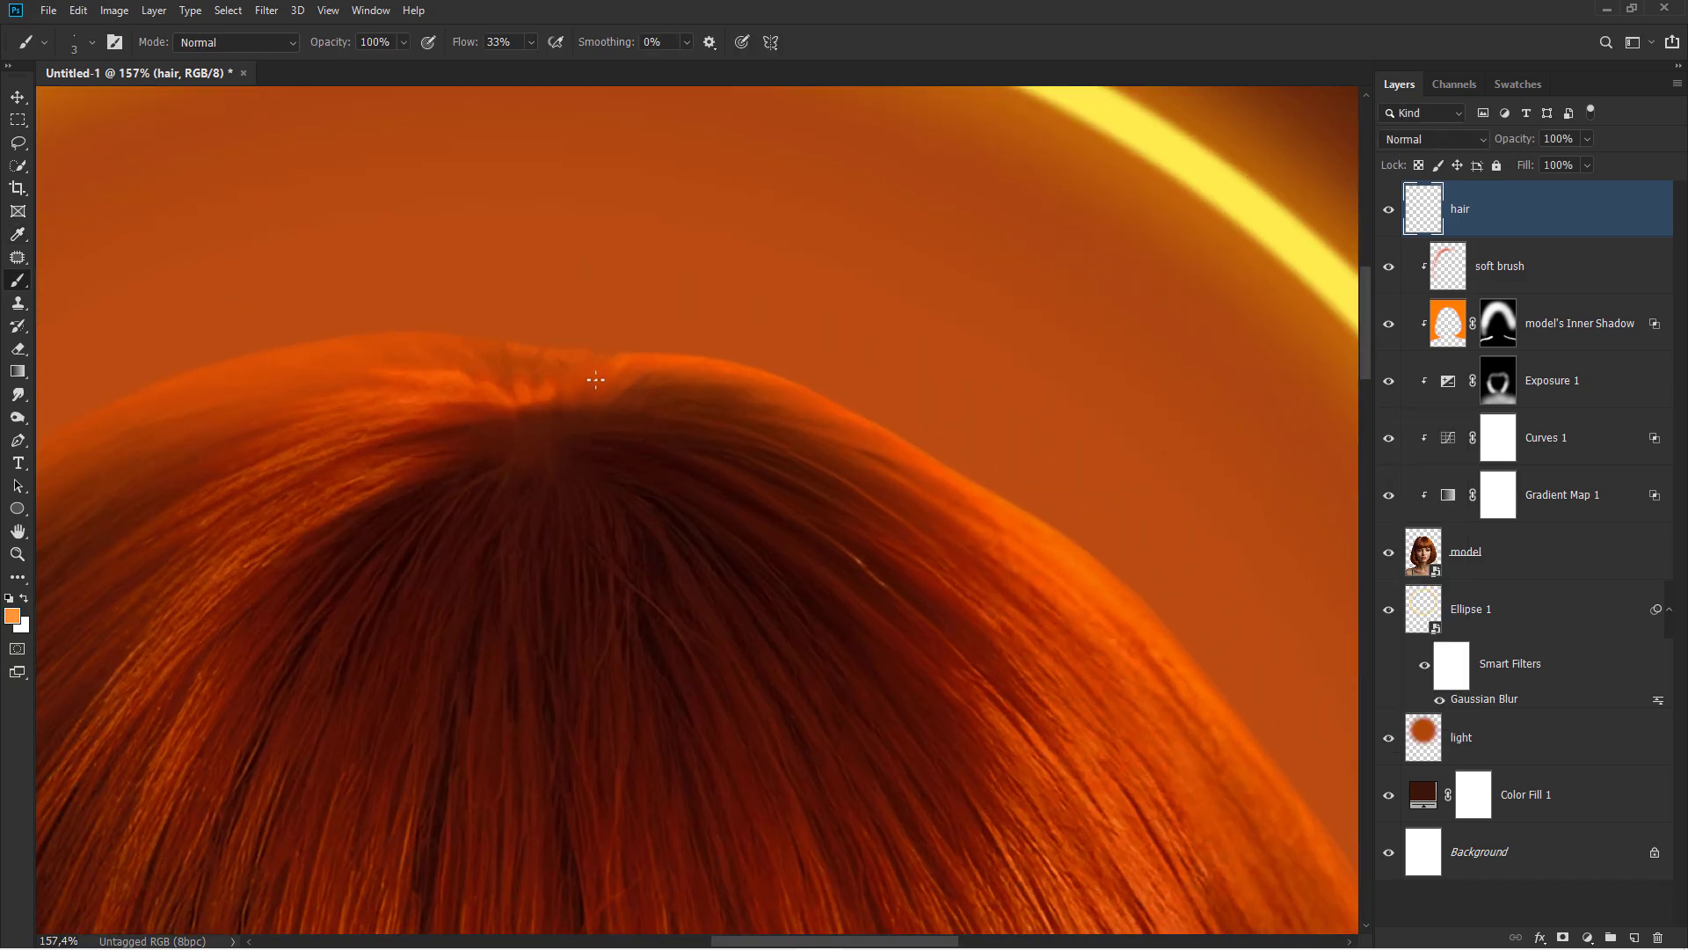
{"action": "left_click_drag", "start_coordinate": [855, 472], "coordinate": [665, 424]}
{"action": "scroll", "coordinate": [483, 366], "scroll_direction": "down", "scroll_amount": 2}
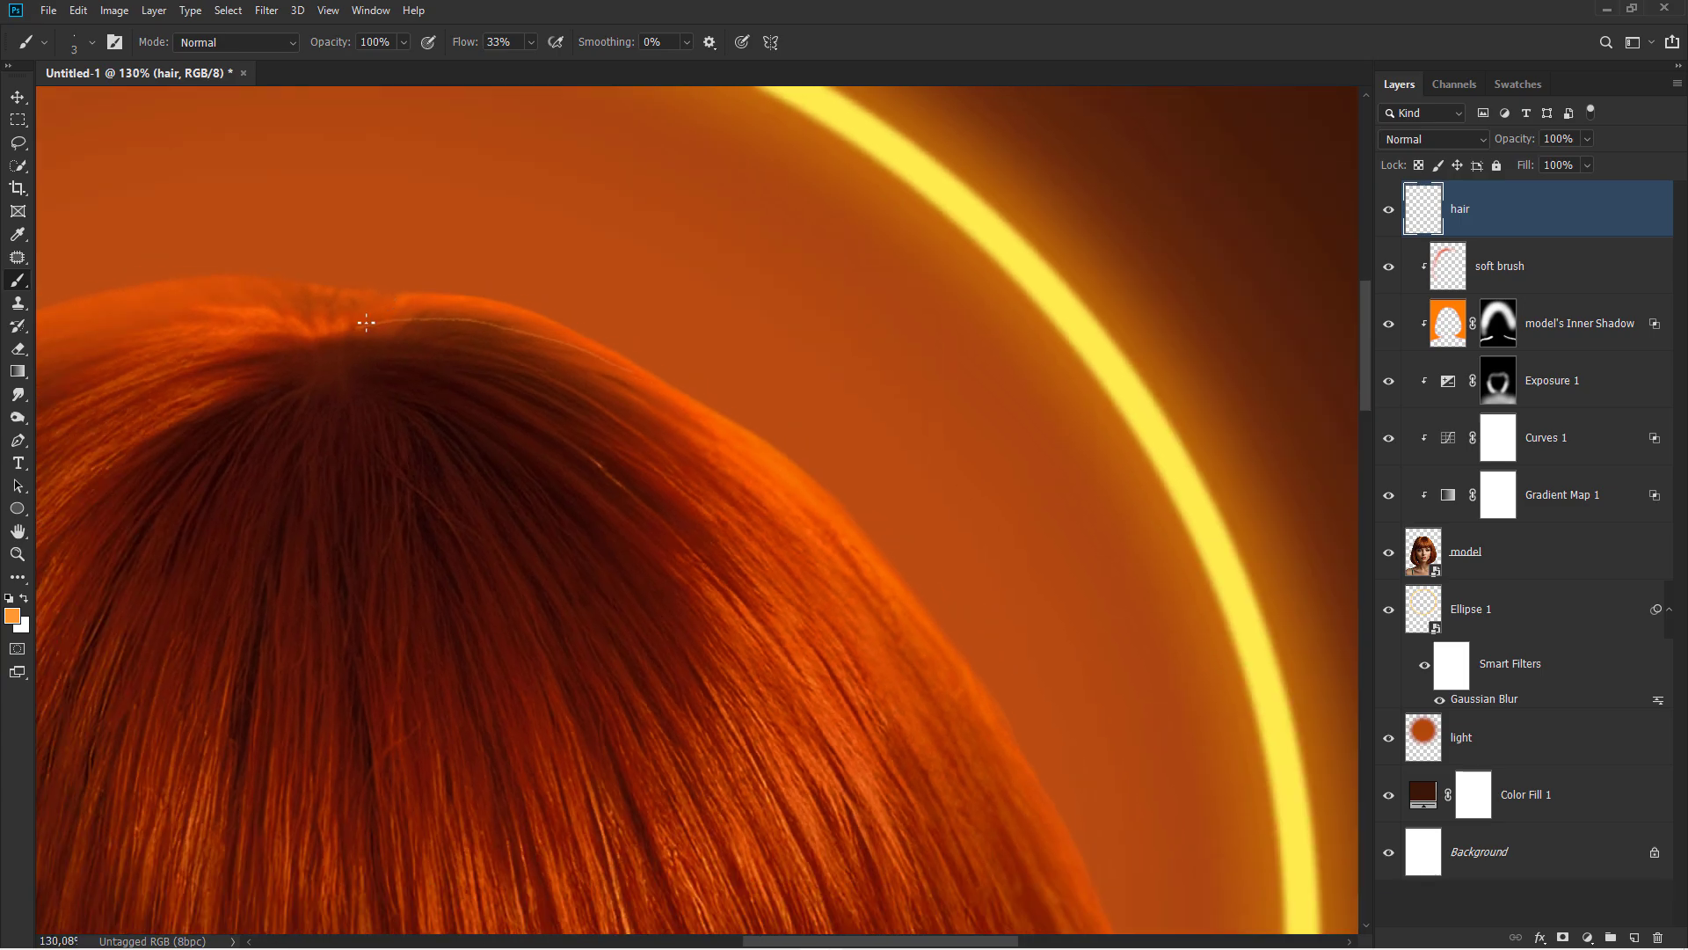
{"action": "left_click_drag", "start_coordinate": [604, 366], "coordinate": [438, 325]}
{"action": "scroll", "coordinate": [592, 275], "scroll_direction": "down", "scroll_amount": 4}
{"action": "scroll", "coordinate": [598, 288], "scroll_direction": "up", "scroll_amount": 4}
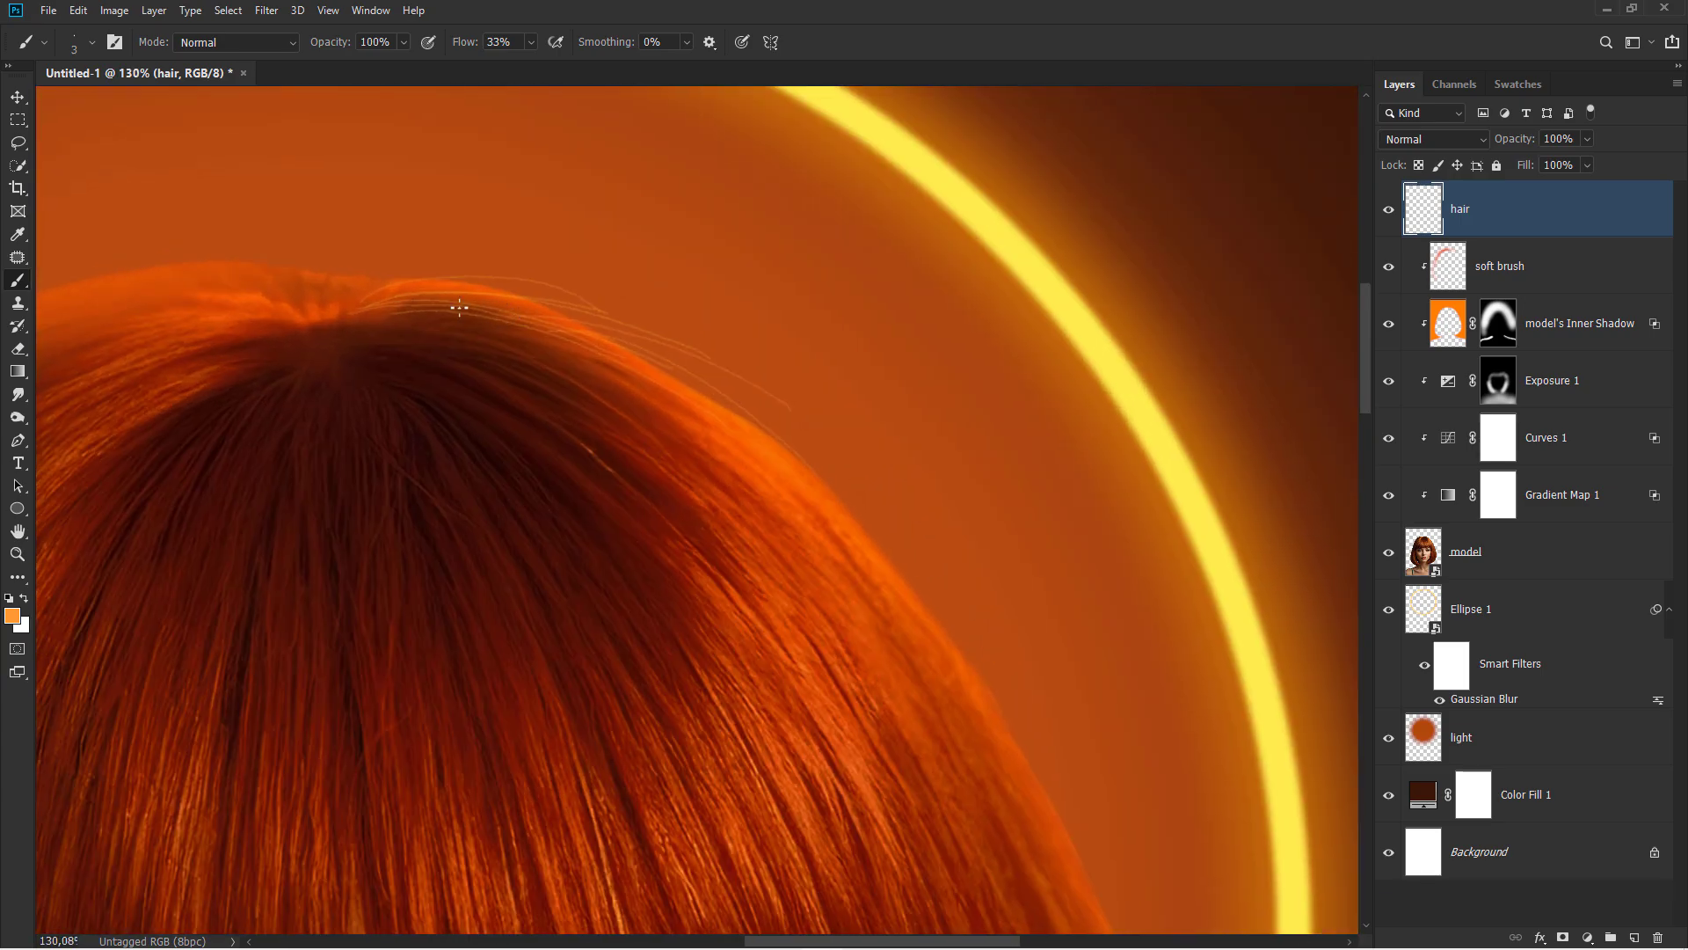
{"action": "left_click_drag", "start_coordinate": [446, 322], "coordinate": [778, 455]}
Set the brush flow to 46% for the hair strands
{"action": "scroll", "coordinate": [738, 430], "scroll_direction": "down", "scroll_amount": 2}
{"action": "key", "text": "shift+4"}
{"action": "key", "text": "shift+6"}
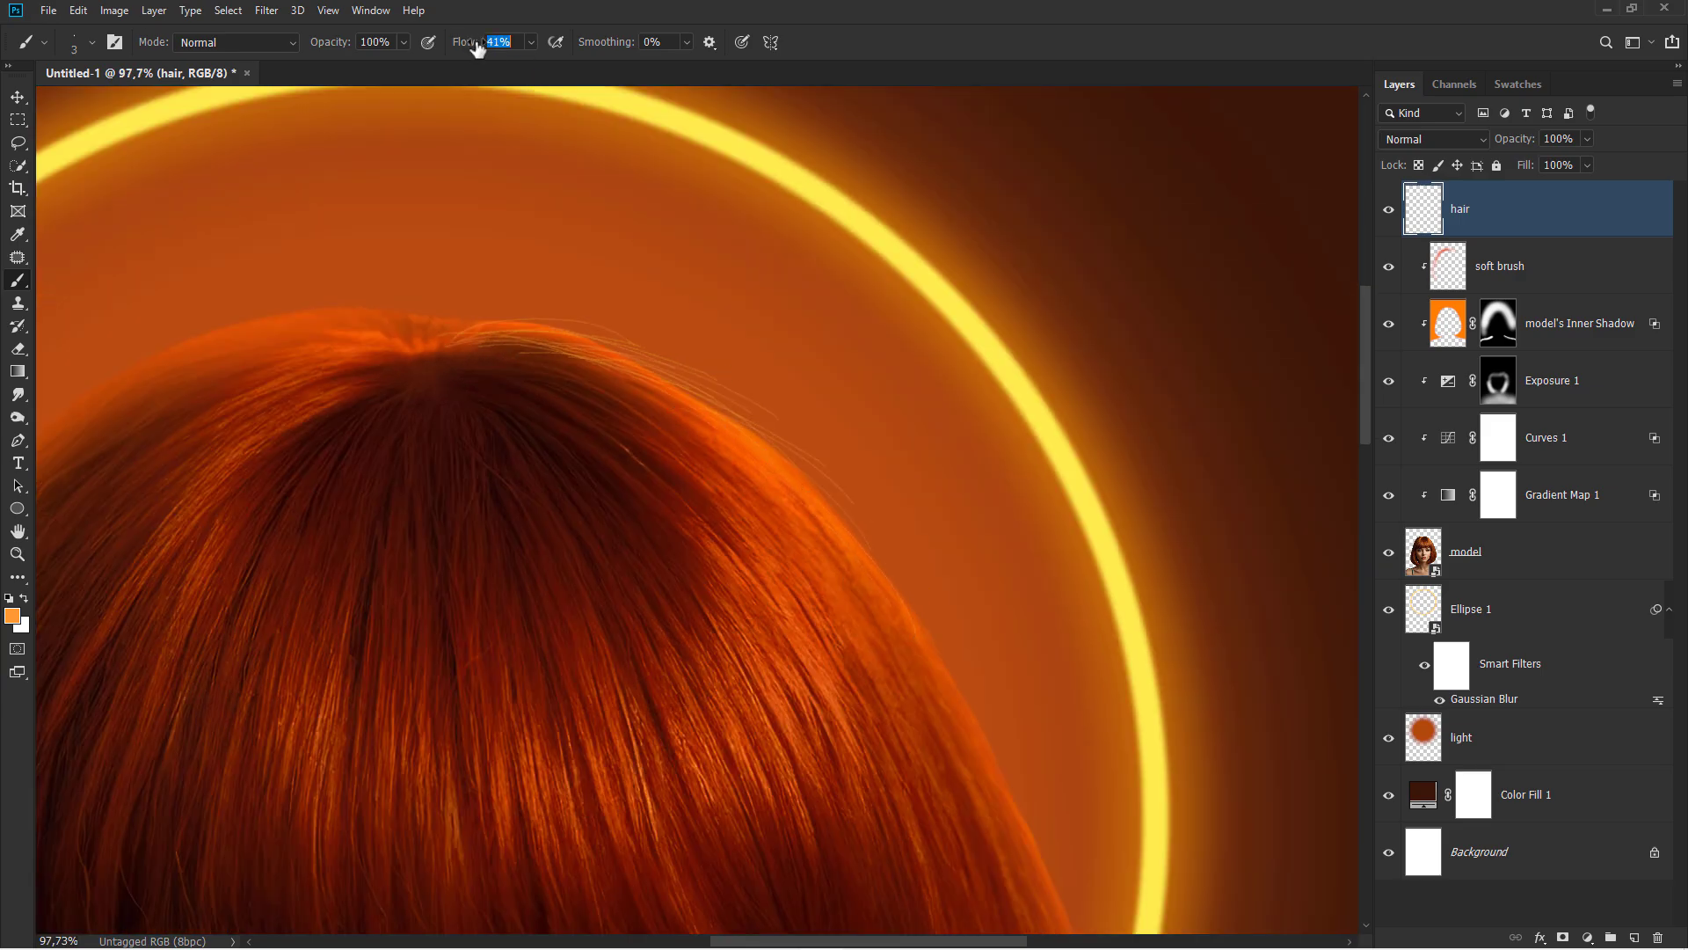
Paint fine light-orange strands along the upper outer edge of the hair on the image's right side
{"action": "scroll", "coordinate": [566, 352], "scroll_direction": "up", "scroll_amount": 2}
{"action": "left_click_drag", "start_coordinate": [730, 433], "coordinate": [456, 296]}
{"action": "scroll", "coordinate": [456, 297], "scroll_direction": "down", "scroll_amount": 1}
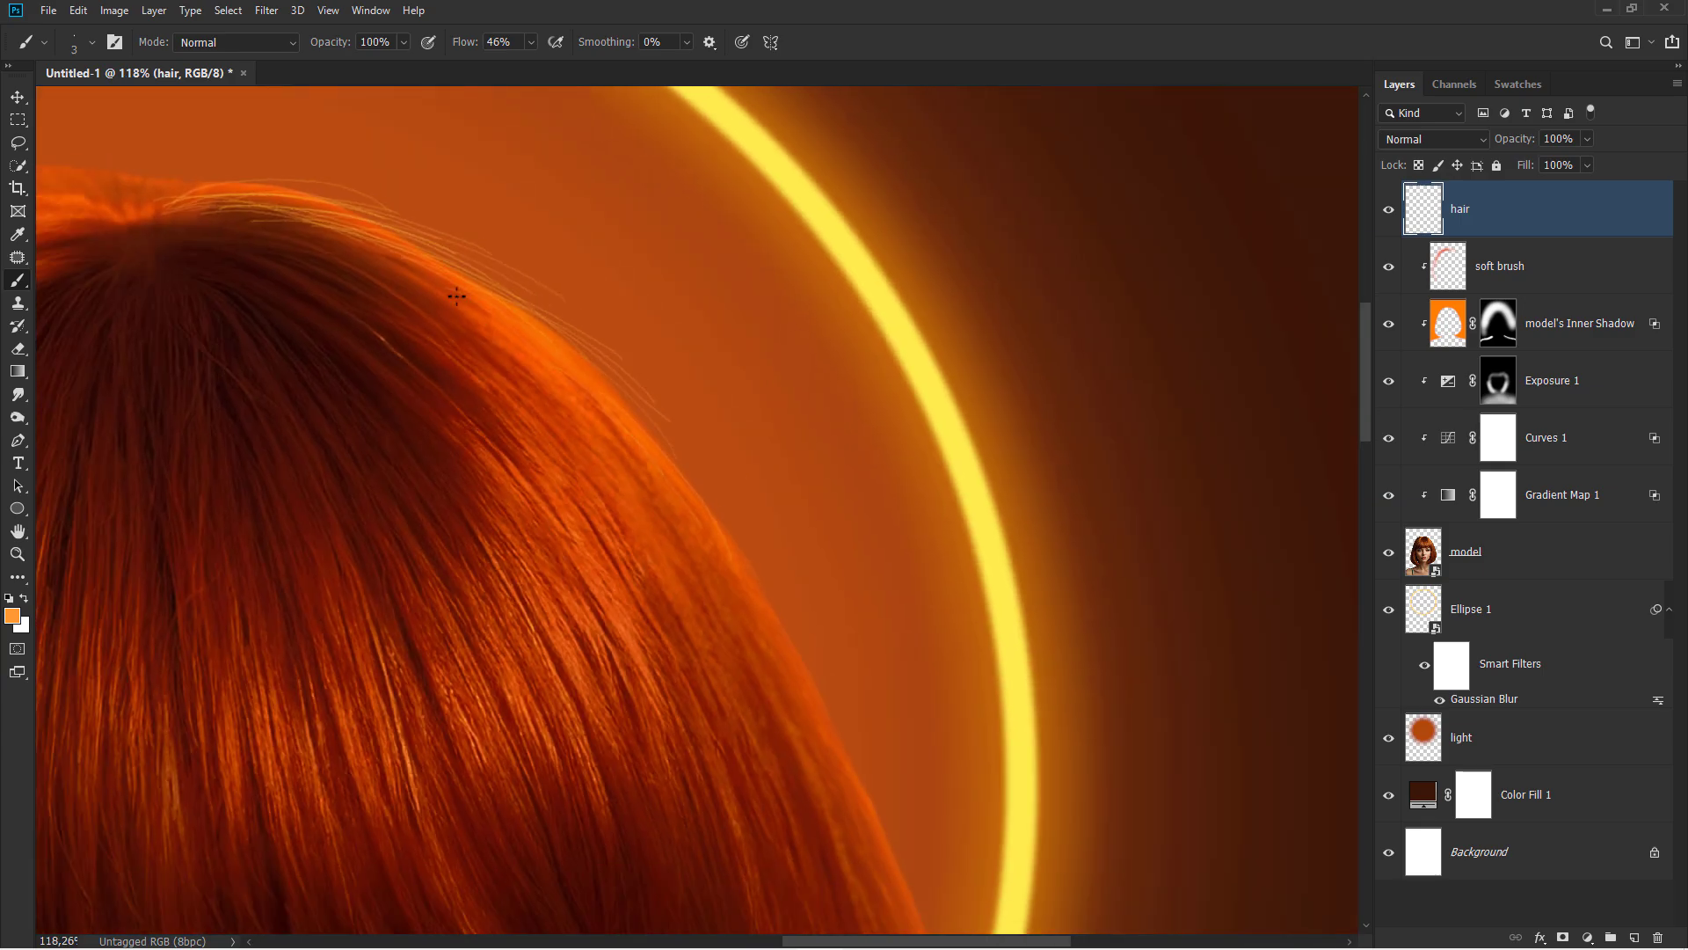
{"action": "scroll", "coordinate": [516, 302], "scroll_direction": "up", "scroll_amount": 2}
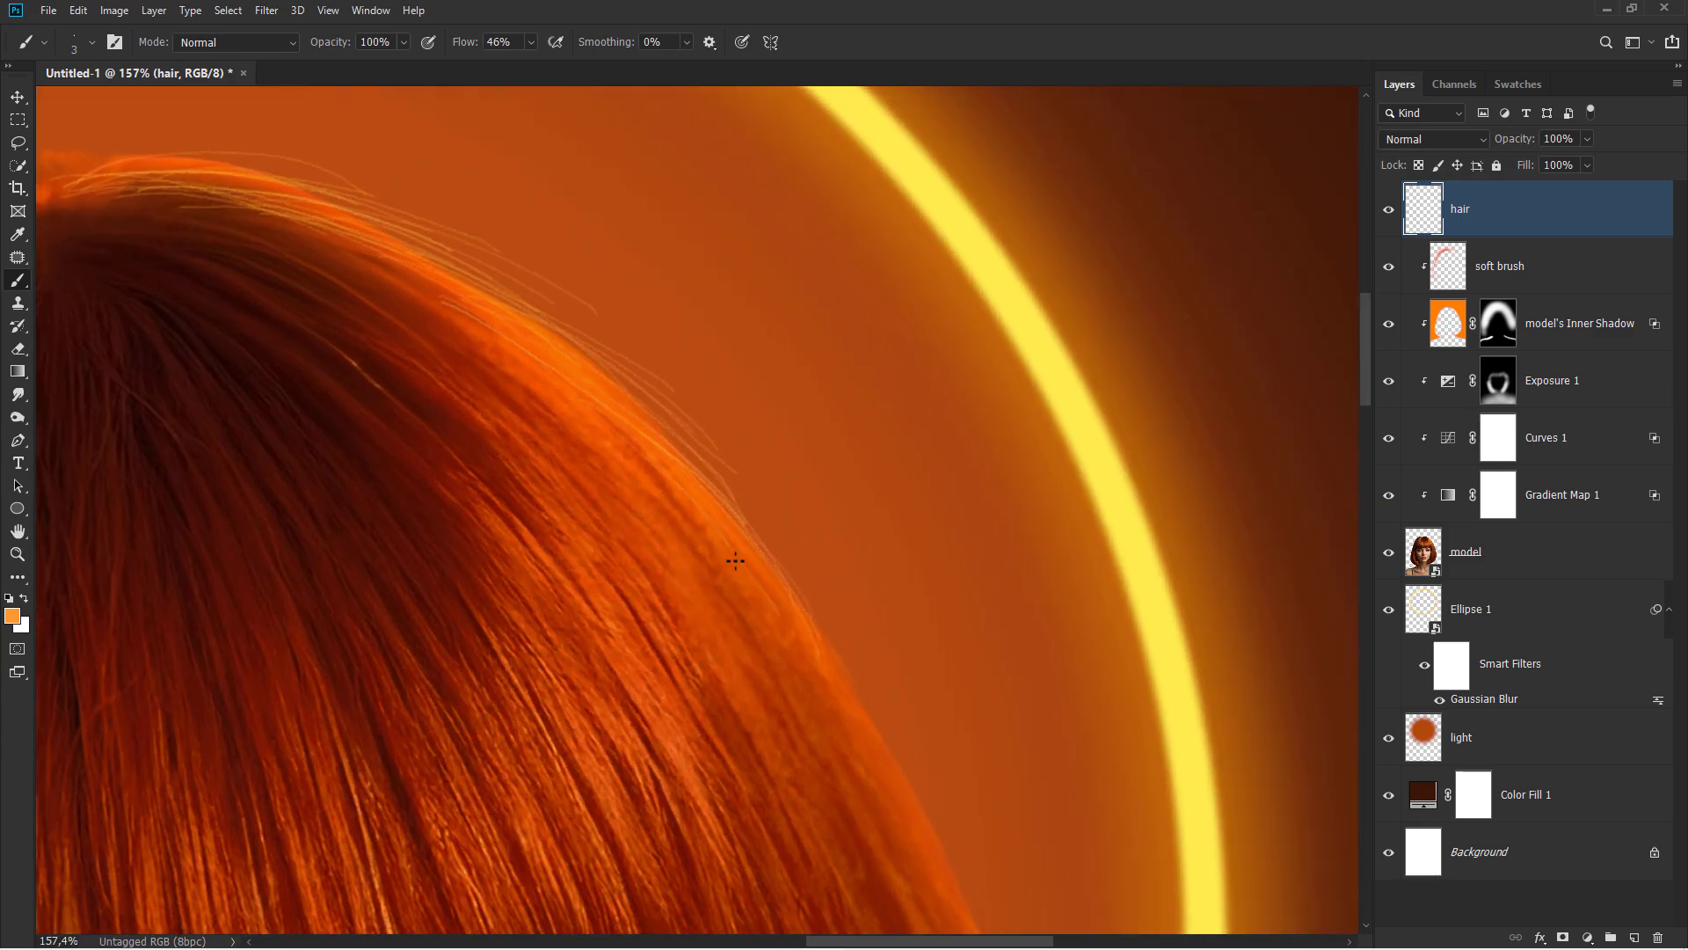
{"action": "left_click_drag", "start_coordinate": [735, 561], "coordinate": [826, 666]}
{"action": "left_click_drag", "start_coordinate": [723, 531], "coordinate": [569, 358]}
{"action": "left_click_drag", "start_coordinate": [646, 453], "coordinate": [765, 680]}
{"action": "scroll", "coordinate": [479, 268], "scroll_direction": "down", "scroll_amount": 3}
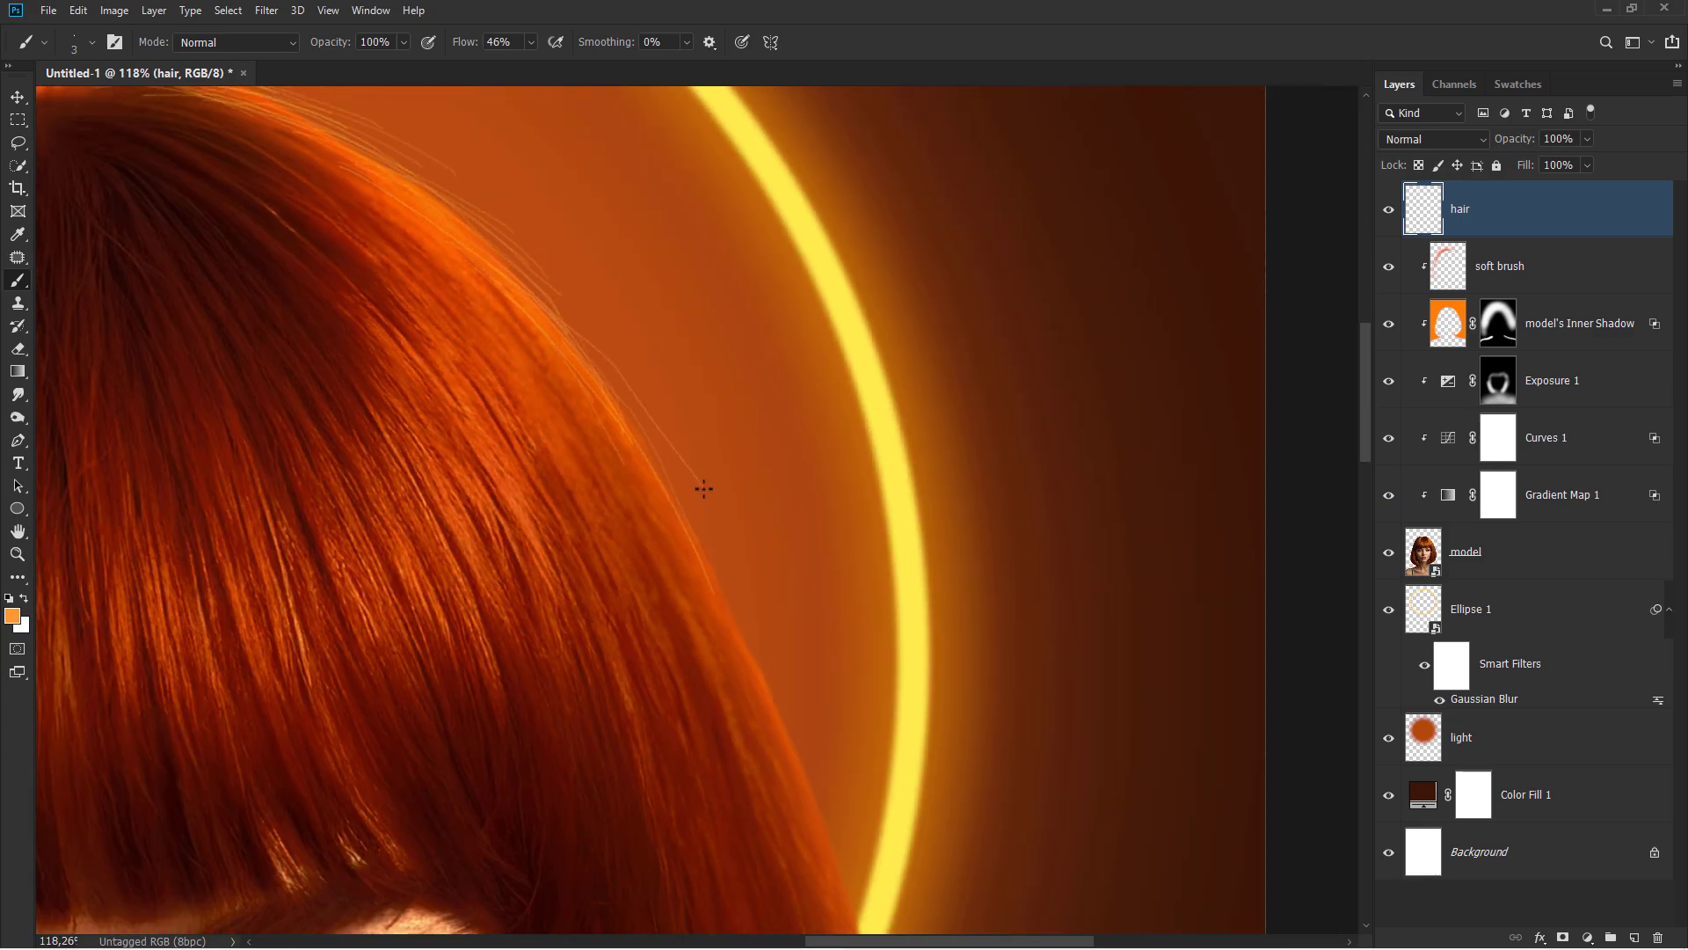
Continue the light-orange strands down the hair's outer edge toward the neon ring crossing
{"action": "mouse_move", "coordinate": [530, 298]}
{"action": "left_mouse_down"}
{"action": "mouse_move", "coordinate": [739, 589]}
{"action": "mouse_move", "coordinate": [696, 515]}
{"action": "mouse_move", "coordinate": [602, 393]}
{"action": "mouse_move", "coordinate": [740, 637]}
{"action": "mouse_move", "coordinate": [542, 330]}
{"action": "mouse_move", "coordinate": [683, 520]}
{"action": "mouse_move", "coordinate": [695, 611]}
{"action": "left_mouse_up"}
{"action": "scroll", "coordinate": [578, 355], "scroll_direction": "up", "scroll_amount": 3}
{"action": "left_click_drag", "start_coordinate": [696, 612], "coordinate": [494, 256]}
{"action": "left_click_drag", "start_coordinate": [577, 385], "coordinate": [671, 635]}
{"action": "scroll", "coordinate": [695, 612], "scroll_direction": "down", "scroll_amount": 13}
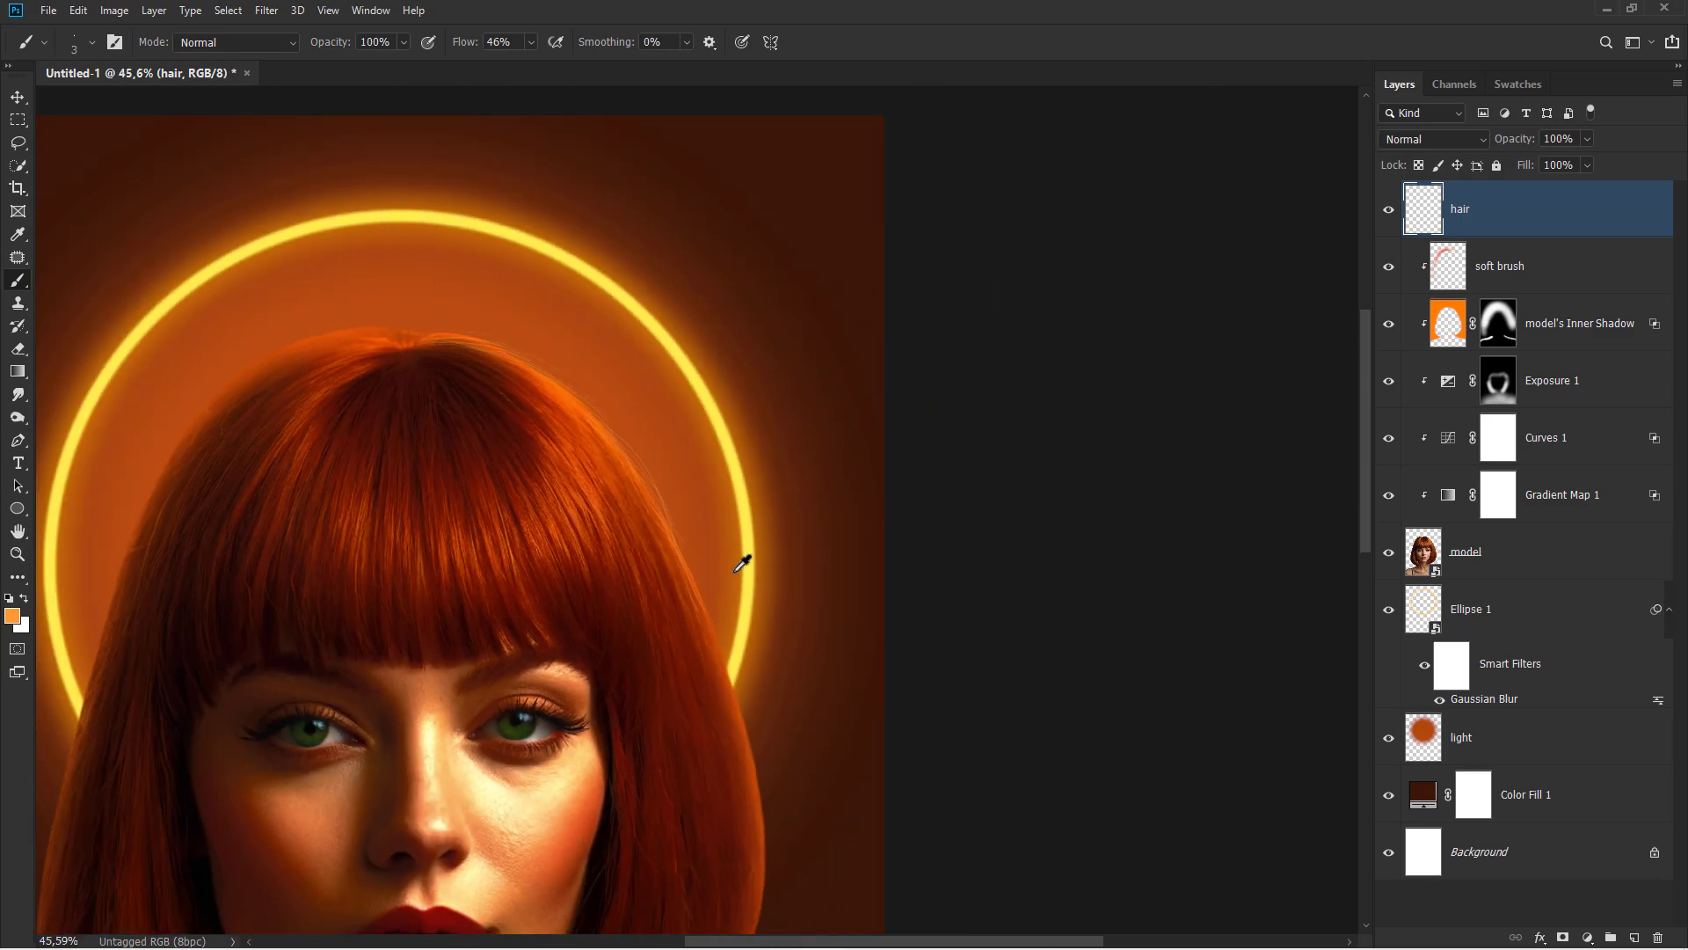
Add more flyaway strands along the right-hand hair edge between the crown and the neon ring
{"action": "scroll", "coordinate": [460, 305], "scroll_direction": "up", "scroll_amount": 12}
{"action": "mouse_move", "coordinate": [448, 321]}
{"action": "left_mouse_down"}
{"action": "mouse_move", "coordinate": [518, 364]}
{"action": "mouse_move", "coordinate": [709, 394]}
{"action": "mouse_move", "coordinate": [1051, 564]}
{"action": "left_mouse_up"}
{"action": "scroll", "coordinate": [518, 364], "scroll_direction": "up", "scroll_amount": 4}
{"action": "mouse_move", "coordinate": [719, 411]}
{"action": "left_mouse_down"}
{"action": "mouse_move", "coordinate": [577, 351]}
{"action": "mouse_move", "coordinate": [291, 183]}
{"action": "left_mouse_up"}
{"action": "scroll", "coordinate": [291, 183], "scroll_direction": "down", "scroll_amount": 3}
{"action": "left_click_drag", "start_coordinate": [900, 700], "coordinate": [527, 376]}
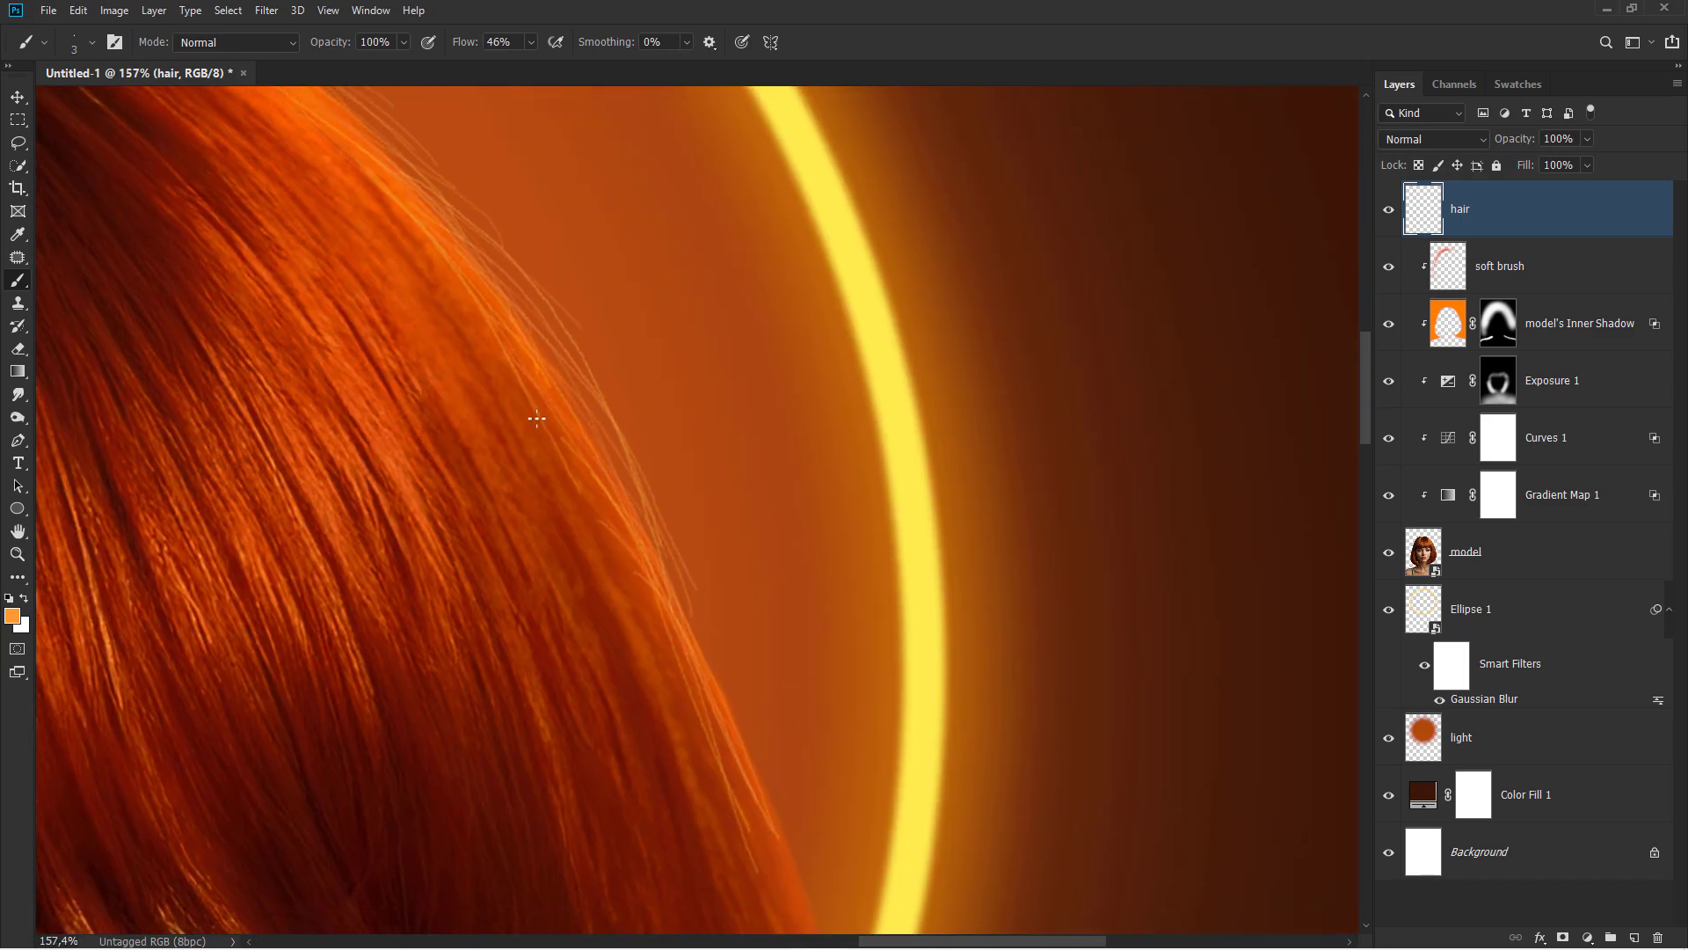
{"action": "mouse_move", "coordinate": [445, 300]}
{"action": "left_mouse_down"}
{"action": "mouse_move", "coordinate": [630, 579]}
{"action": "mouse_move", "coordinate": [514, 327]}
{"action": "mouse_move", "coordinate": [641, 602]}
{"action": "left_mouse_up"}
Set the brush flow to 56% and paint strands from the neon ring crossing down the hair's outer edge
{"action": "scroll", "coordinate": [517, 326], "scroll_direction": "down", "scroll_amount": 2}
{"action": "left_click_drag", "start_coordinate": [514, 322], "coordinate": [613, 536]}
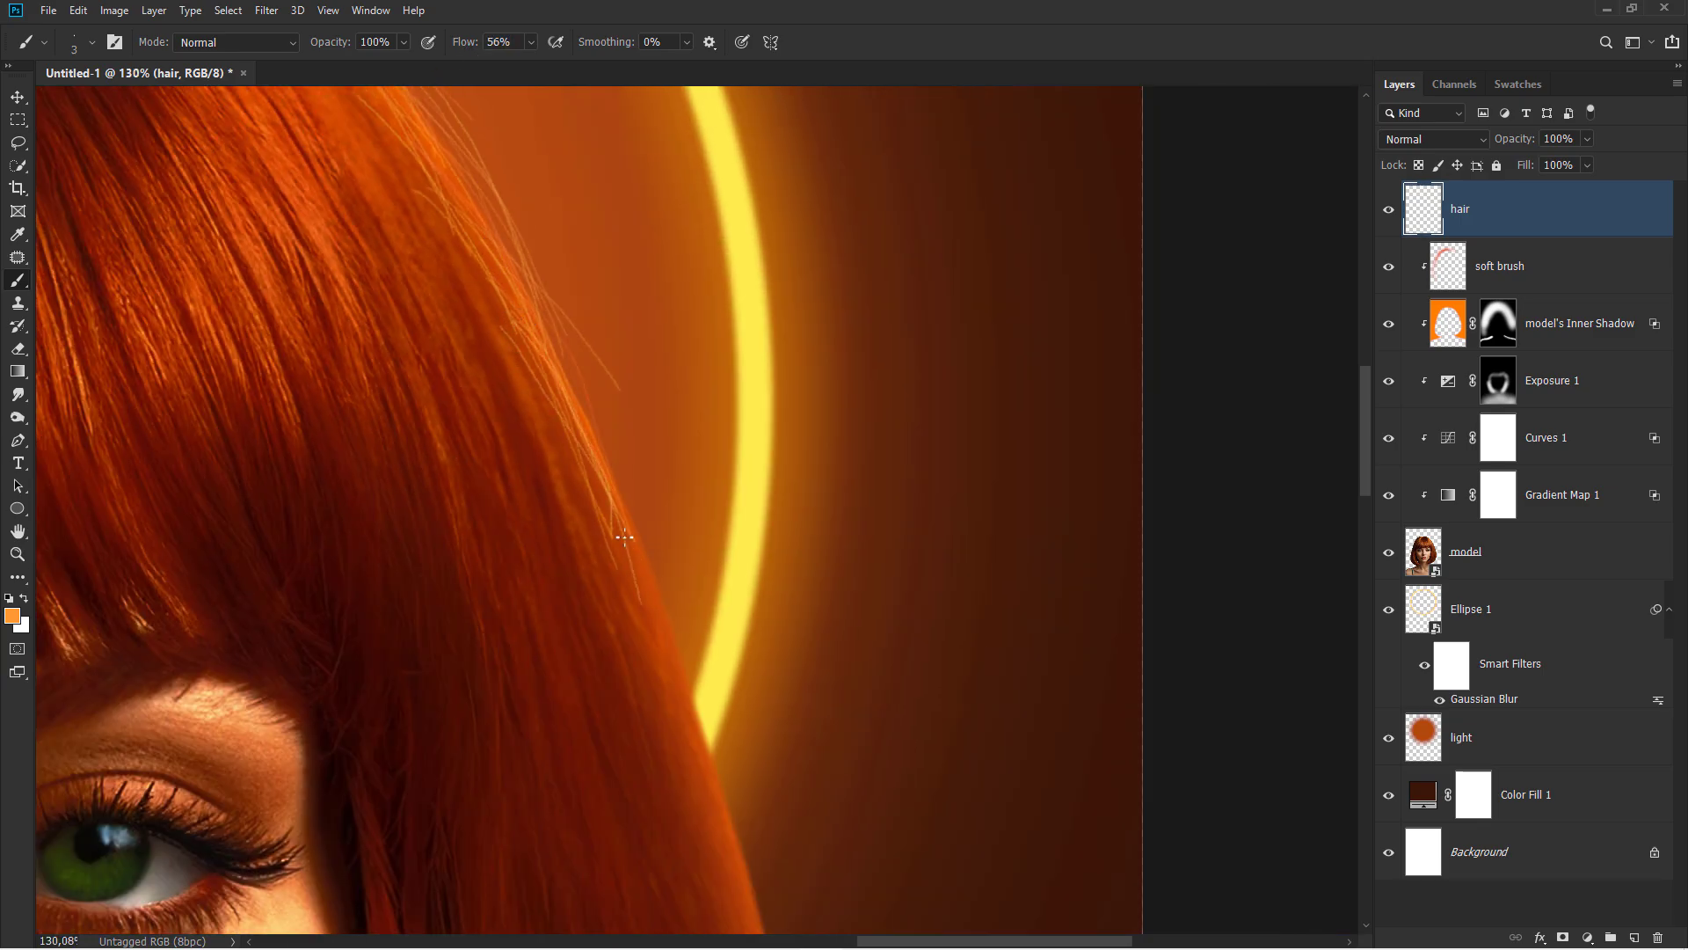
{"action": "left_click_drag", "start_coordinate": [691, 646], "coordinate": [585, 336]}
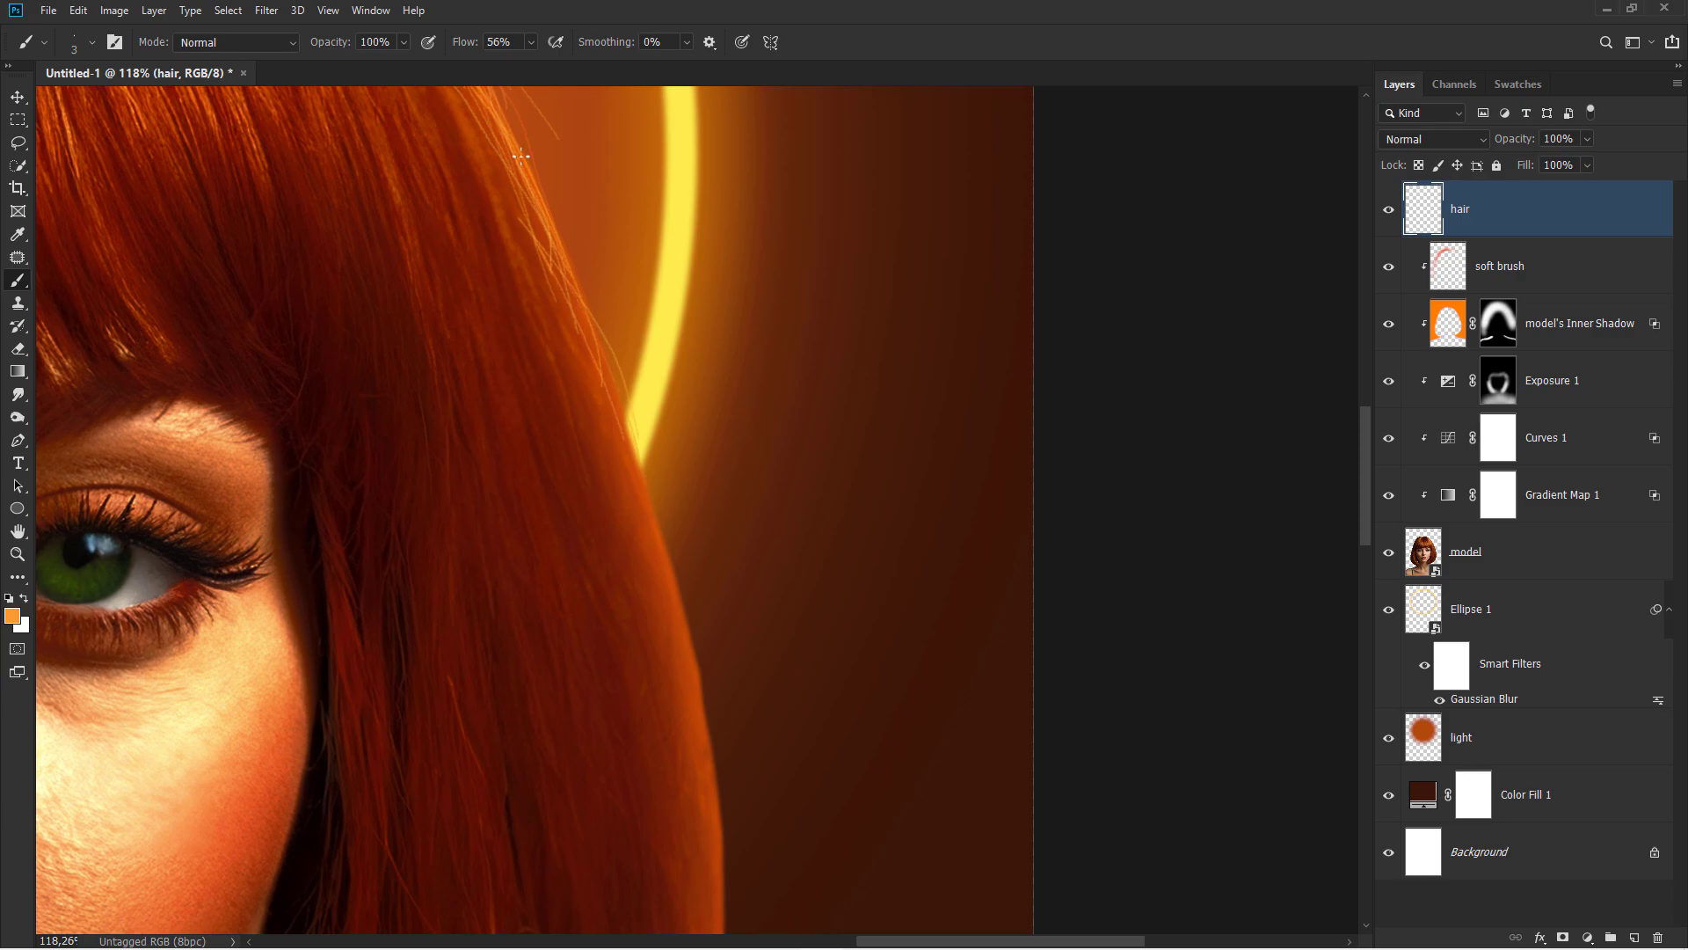
{"action": "left_click_drag", "start_coordinate": [552, 222], "coordinate": [664, 536]}
{"action": "left_click_drag", "start_coordinate": [596, 417], "coordinate": [717, 729]}
{"action": "left_click_drag", "start_coordinate": [656, 540], "coordinate": [713, 749]}
{"action": "mouse_move", "coordinate": [625, 446]}
{"action": "left_mouse_down"}
{"action": "mouse_move", "coordinate": [706, 727]}
{"action": "mouse_move", "coordinate": [688, 646]}
{"action": "left_mouse_up"}
{"action": "left_click_drag", "start_coordinate": [626, 490], "coordinate": [709, 765]}
{"action": "left_click_drag", "start_coordinate": [616, 494], "coordinate": [717, 761]}
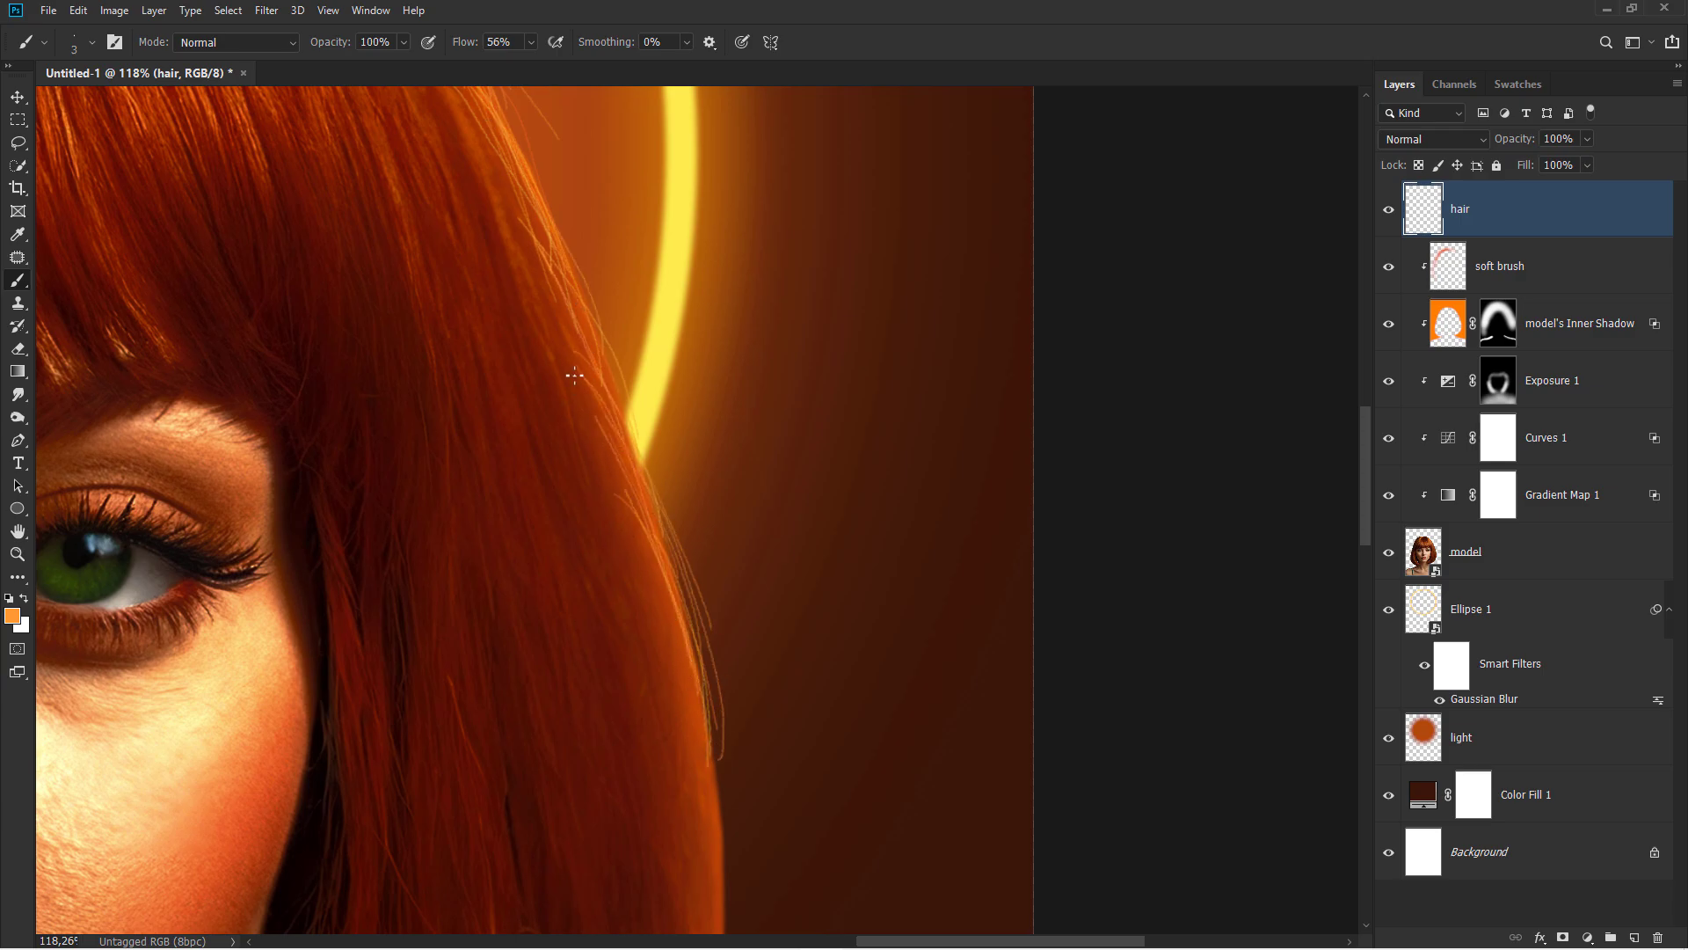
Paint strands just inside the hair's edge around the ring crossing, then undo the last two strokes
{"action": "left_click_drag", "start_coordinate": [575, 373], "coordinate": [666, 667]}
{"action": "left_click_drag", "start_coordinate": [570, 416], "coordinate": [644, 687]}
{"action": "left_click_drag", "start_coordinate": [535, 352], "coordinate": [601, 498]}
{"action": "left_click_drag", "start_coordinate": [507, 306], "coordinate": [587, 564]}
{"action": "left_click_drag", "start_coordinate": [551, 448], "coordinate": [637, 678]}
{"action": "key", "text": "ctrl+z"}
{"action": "key", "text": "ctrl+z"}
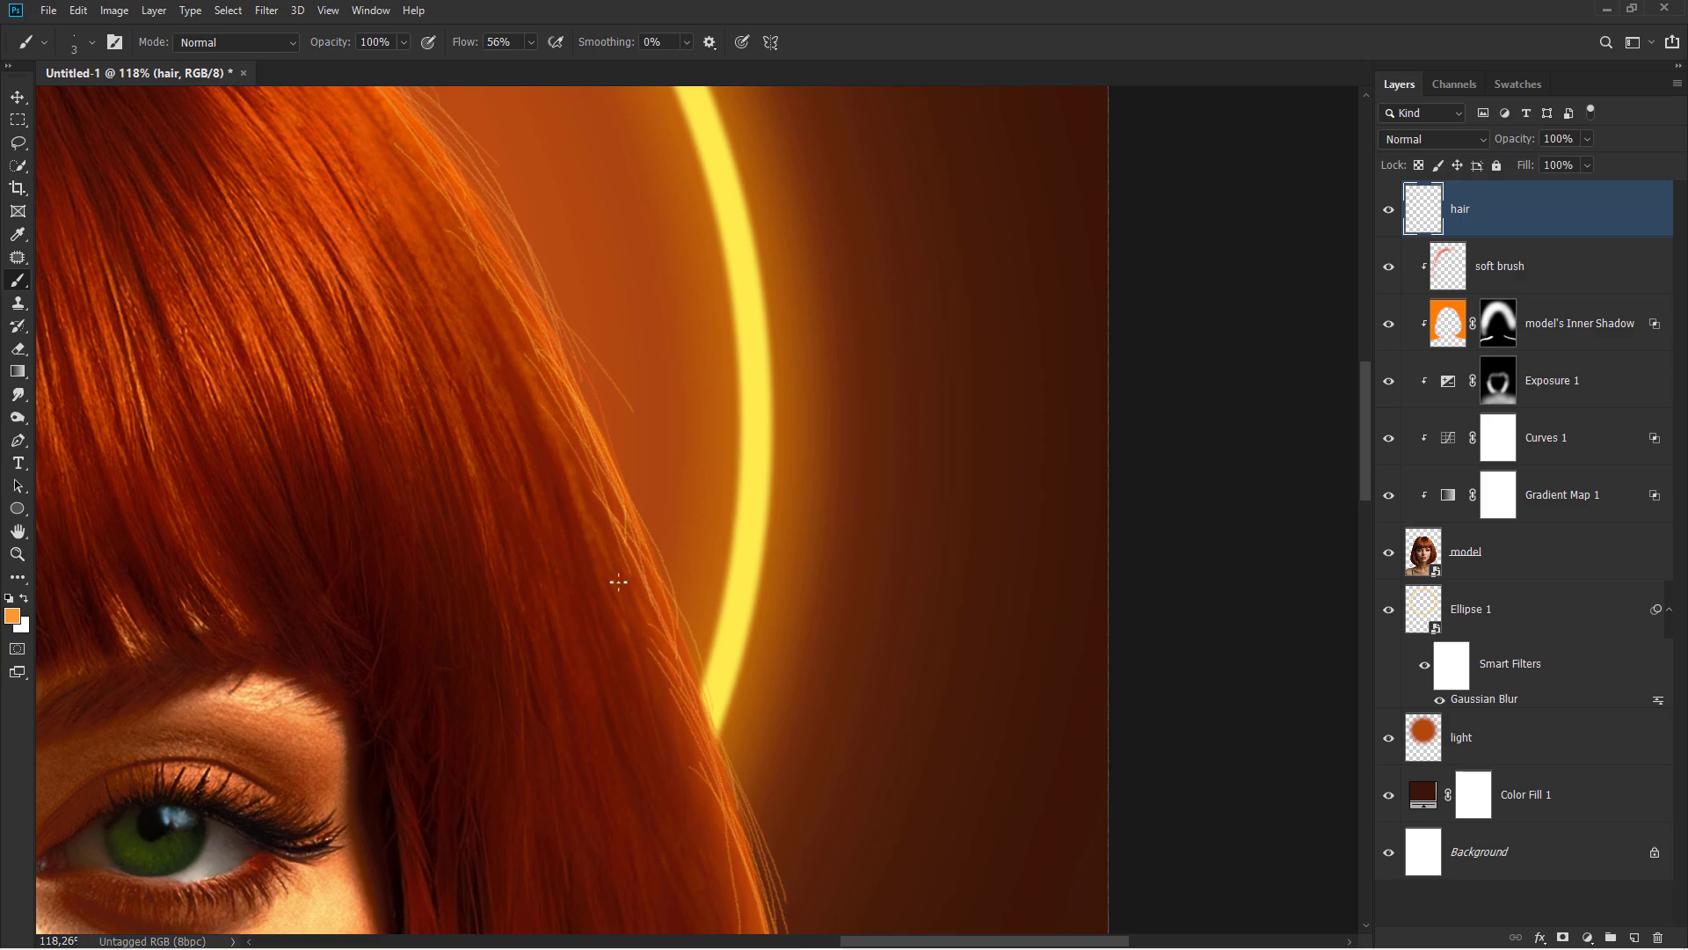
Repaint shorter inner strands following the hair's edge toward the neon ring crossing
{"action": "left_click_drag", "start_coordinate": [556, 404], "coordinate": [627, 629]}
{"action": "mouse_move", "coordinate": [617, 598]}
{"action": "left_mouse_down"}
{"action": "mouse_move", "coordinate": [678, 740]}
{"action": "mouse_move", "coordinate": [706, 761]}
{"action": "left_mouse_up"}
{"action": "mouse_move", "coordinate": [616, 526]}
{"action": "left_mouse_down"}
{"action": "mouse_move", "coordinate": [701, 693]}
{"action": "mouse_move", "coordinate": [635, 388]}
{"action": "left_mouse_up"}
{"action": "scroll", "coordinate": [612, 391], "scroll_direction": "down", "scroll_amount": 1}
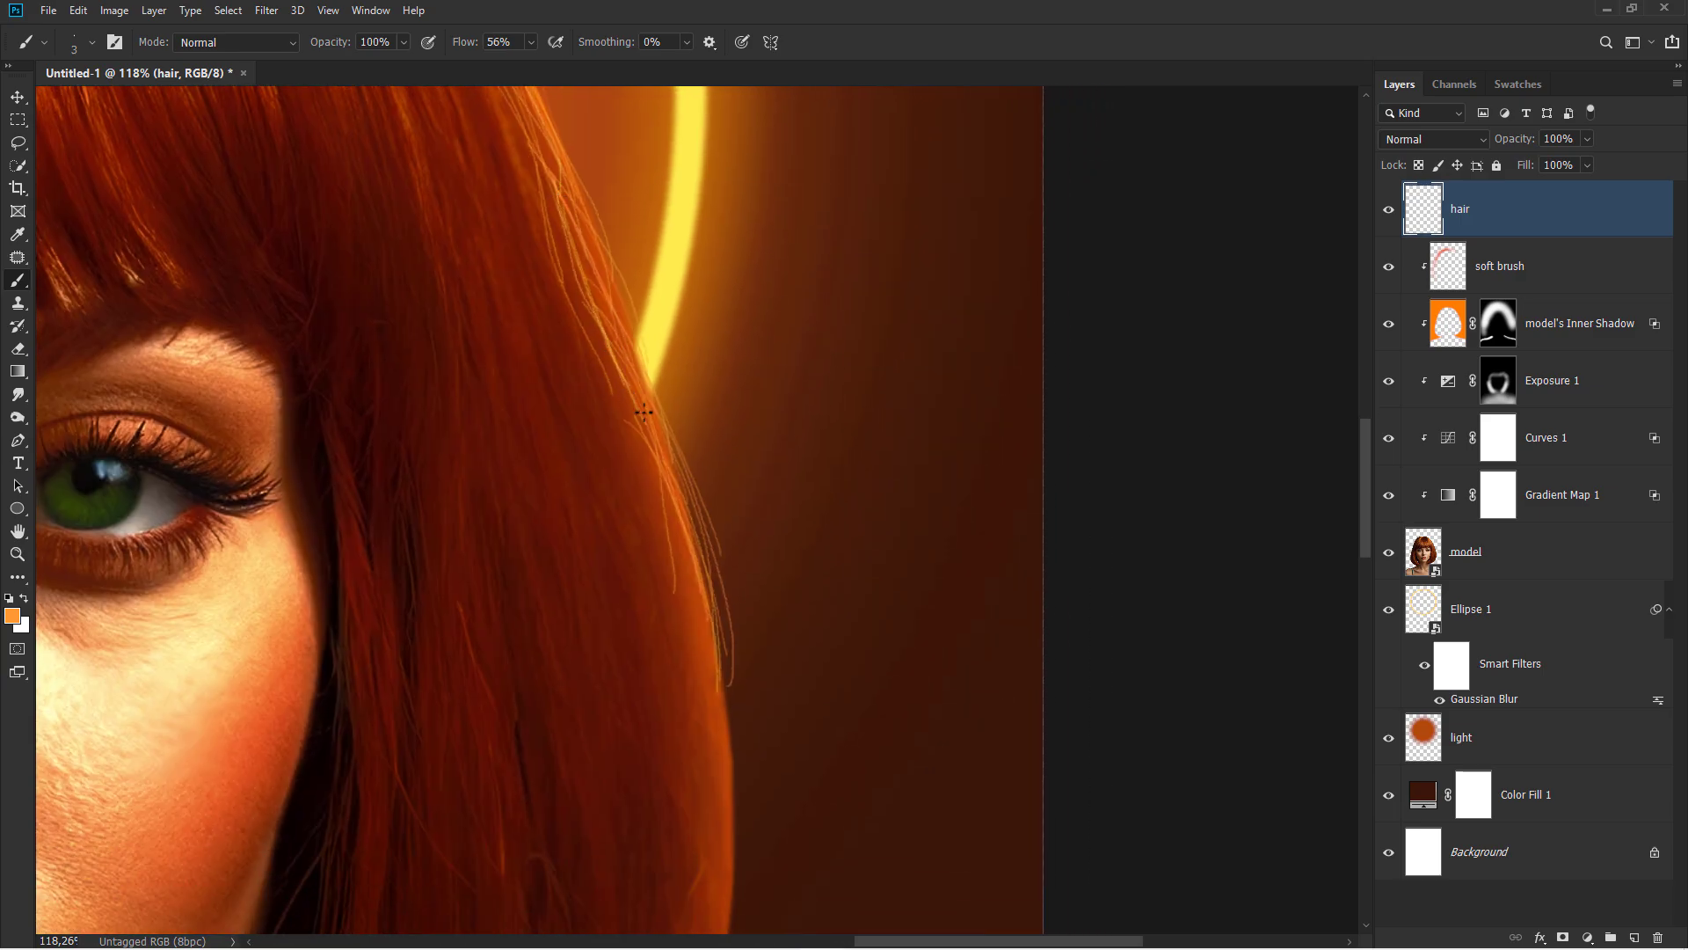
Paint long strands along the outer hair edge just below the neon ring
{"action": "left_click_drag", "start_coordinate": [673, 482], "coordinate": [720, 649]}
{"action": "left_click_drag", "start_coordinate": [739, 753], "coordinate": [721, 463]}
{"action": "scroll", "coordinate": [721, 464], "scroll_direction": "up", "scroll_amount": 1}
{"action": "left_click_drag", "start_coordinate": [666, 280], "coordinate": [728, 507]}
{"action": "left_click_drag", "start_coordinate": [640, 169], "coordinate": [719, 534]}
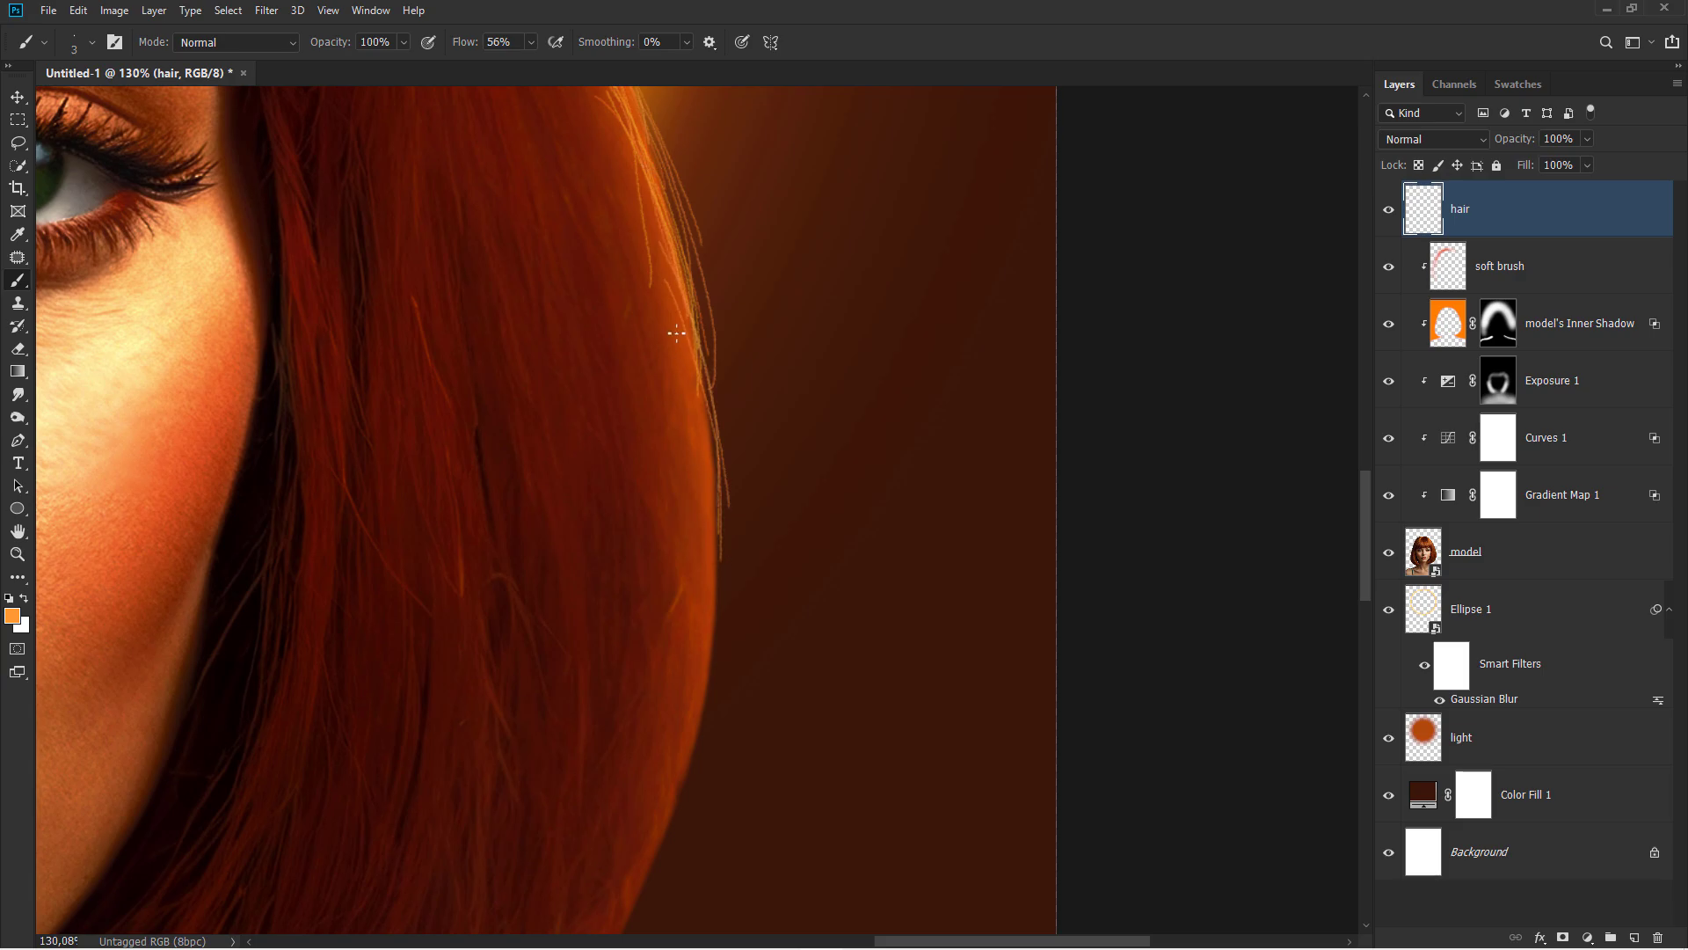
Build up light-orange strands along the widest part of the hair beside the cheek
{"action": "left_click_drag", "start_coordinate": [671, 312], "coordinate": [725, 641]}
{"action": "left_click_drag", "start_coordinate": [696, 336], "coordinate": [722, 582]}
{"action": "left_click_drag", "start_coordinate": [716, 641], "coordinate": [719, 649]}
{"action": "left_click_drag", "start_coordinate": [672, 267], "coordinate": [721, 626]}
{"action": "left_click_drag", "start_coordinate": [692, 396], "coordinate": [687, 719]}
{"action": "left_click_drag", "start_coordinate": [672, 433], "coordinate": [680, 815]}
{"action": "mouse_move", "coordinate": [680, 392]}
{"action": "left_mouse_down"}
{"action": "mouse_move", "coordinate": [661, 735]}
{"action": "mouse_move", "coordinate": [693, 720]}
{"action": "left_mouse_up"}
Paint light-orange strands around the lower curve of the bob toward the hair tips
{"action": "scroll", "coordinate": [659, 276], "scroll_direction": "down", "scroll_amount": 5}
{"action": "left_click_drag", "start_coordinate": [678, 388], "coordinate": [615, 632]}
{"action": "left_click_drag", "start_coordinate": [701, 316], "coordinate": [642, 580]}
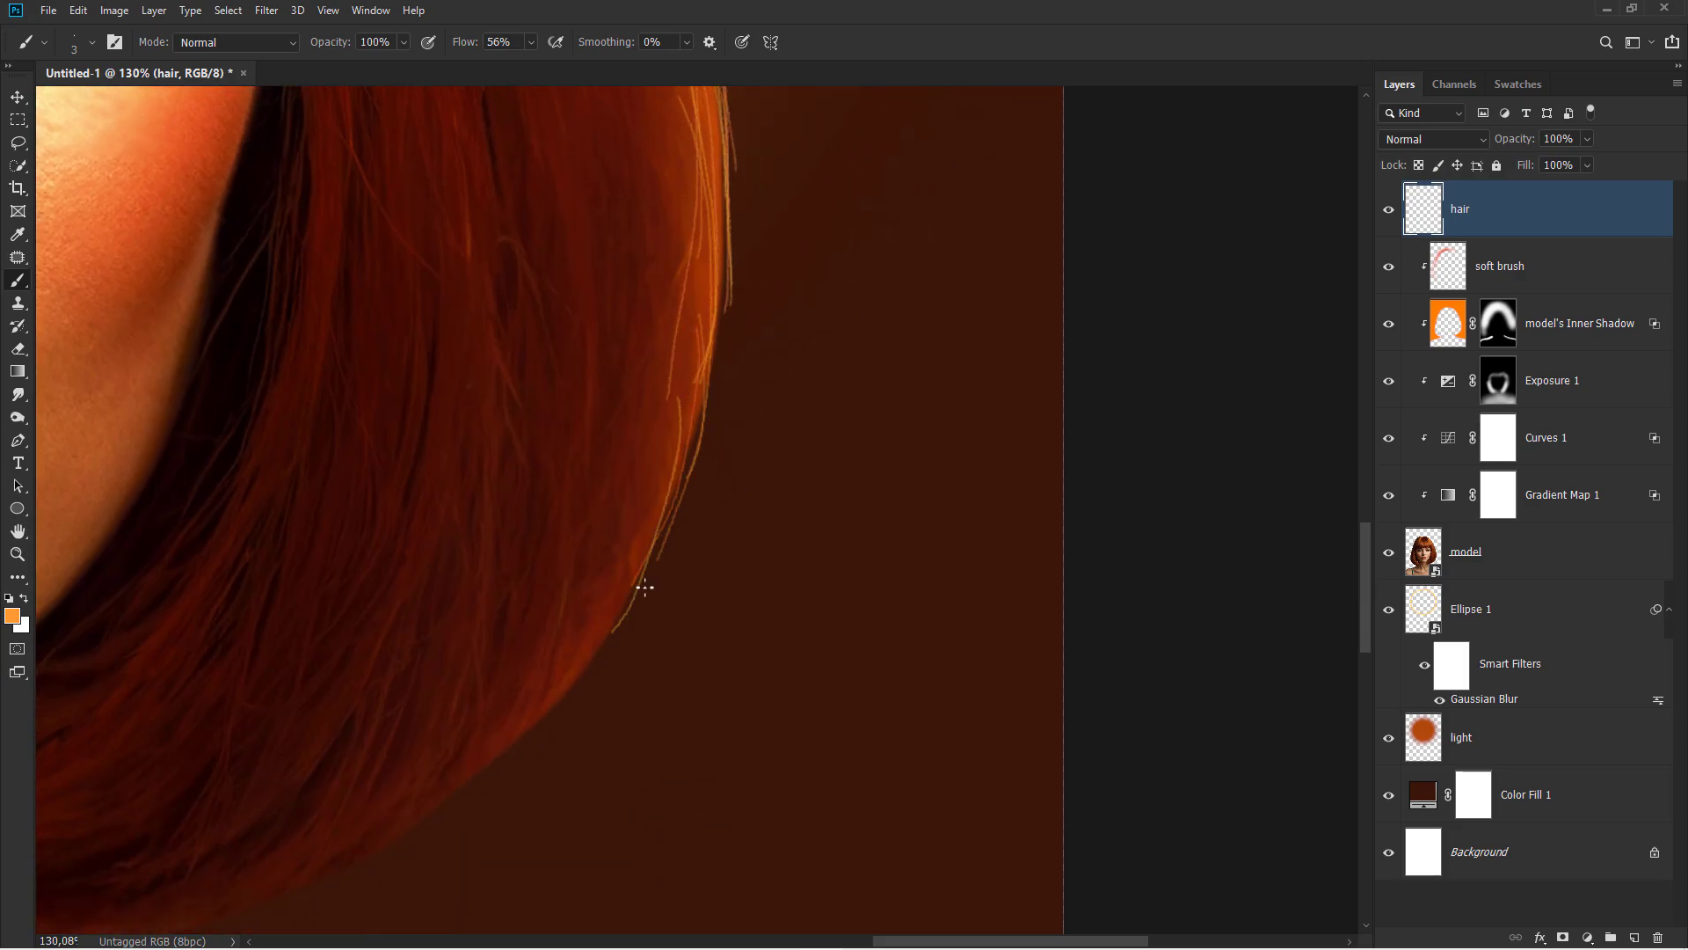
{"action": "left_click_drag", "start_coordinate": [711, 259], "coordinate": [649, 538]}
{"action": "mouse_move", "coordinate": [670, 394]}
{"action": "left_mouse_down"}
{"action": "mouse_move", "coordinate": [592, 621]}
{"action": "mouse_move", "coordinate": [471, 787]}
{"action": "left_mouse_up"}
{"action": "left_click_drag", "start_coordinate": [564, 642], "coordinate": [826, 433]}
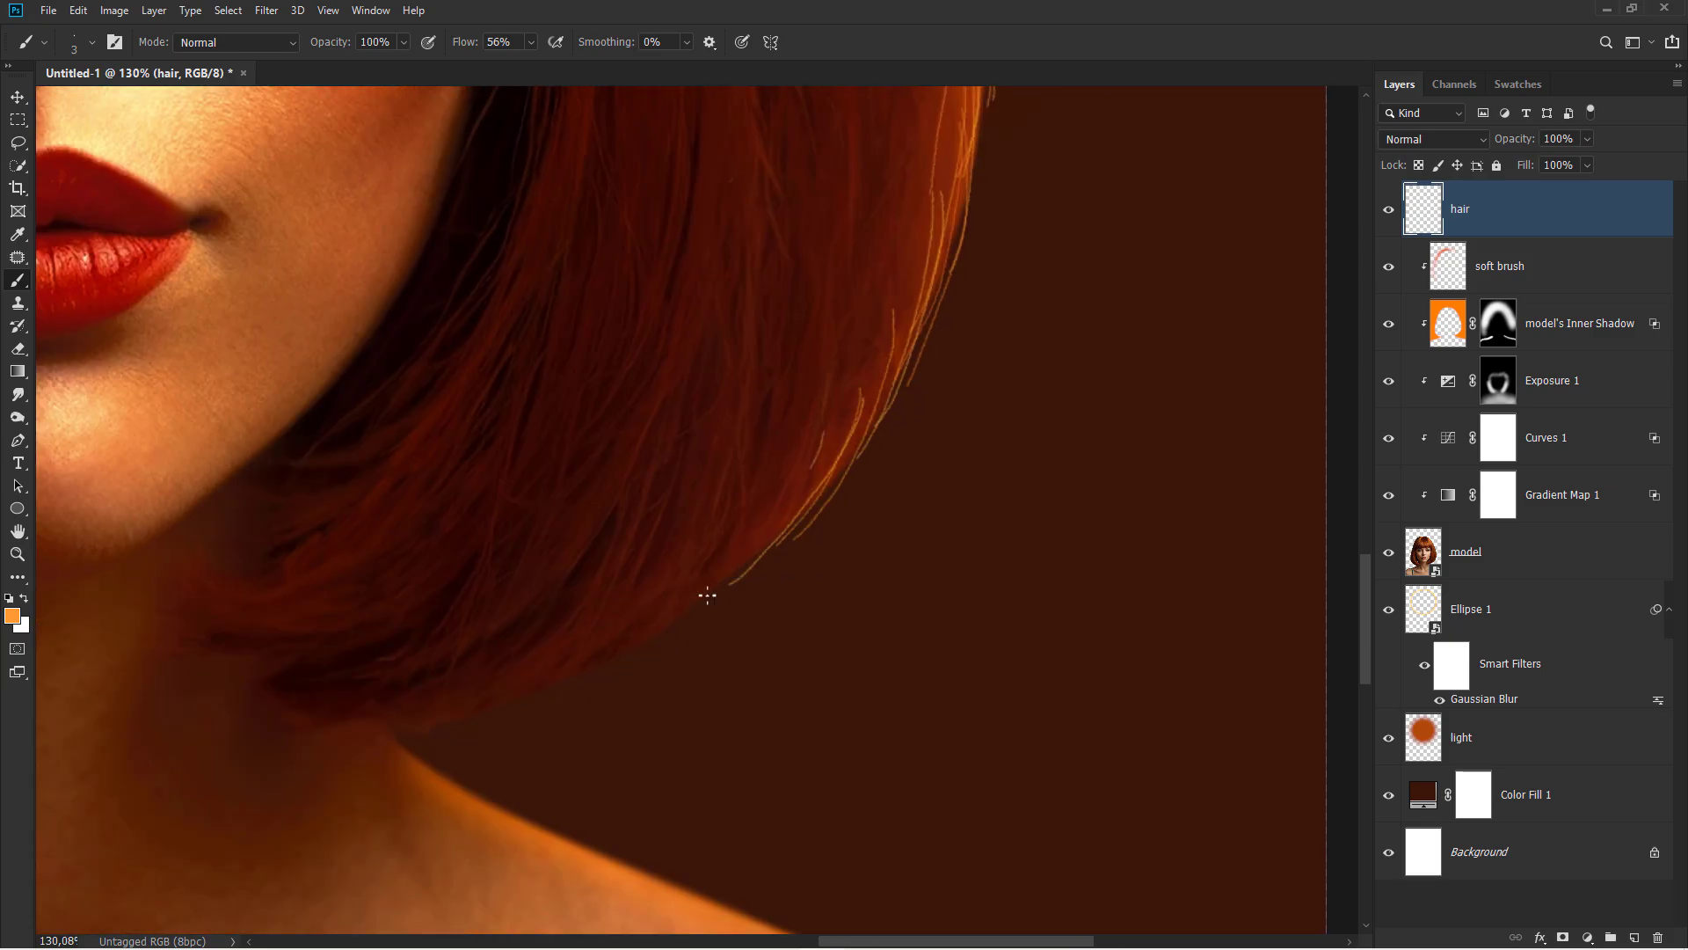
{"action": "left_click_drag", "start_coordinate": [818, 360], "coordinate": [712, 561]}
Sample a darker burnt orange from the hair's edge as the foreground color
{"action": "left_click", "coordinate": [815, 447], "text": "alt"}
{"action": "left_click", "coordinate": [867, 287], "text": "alt"}
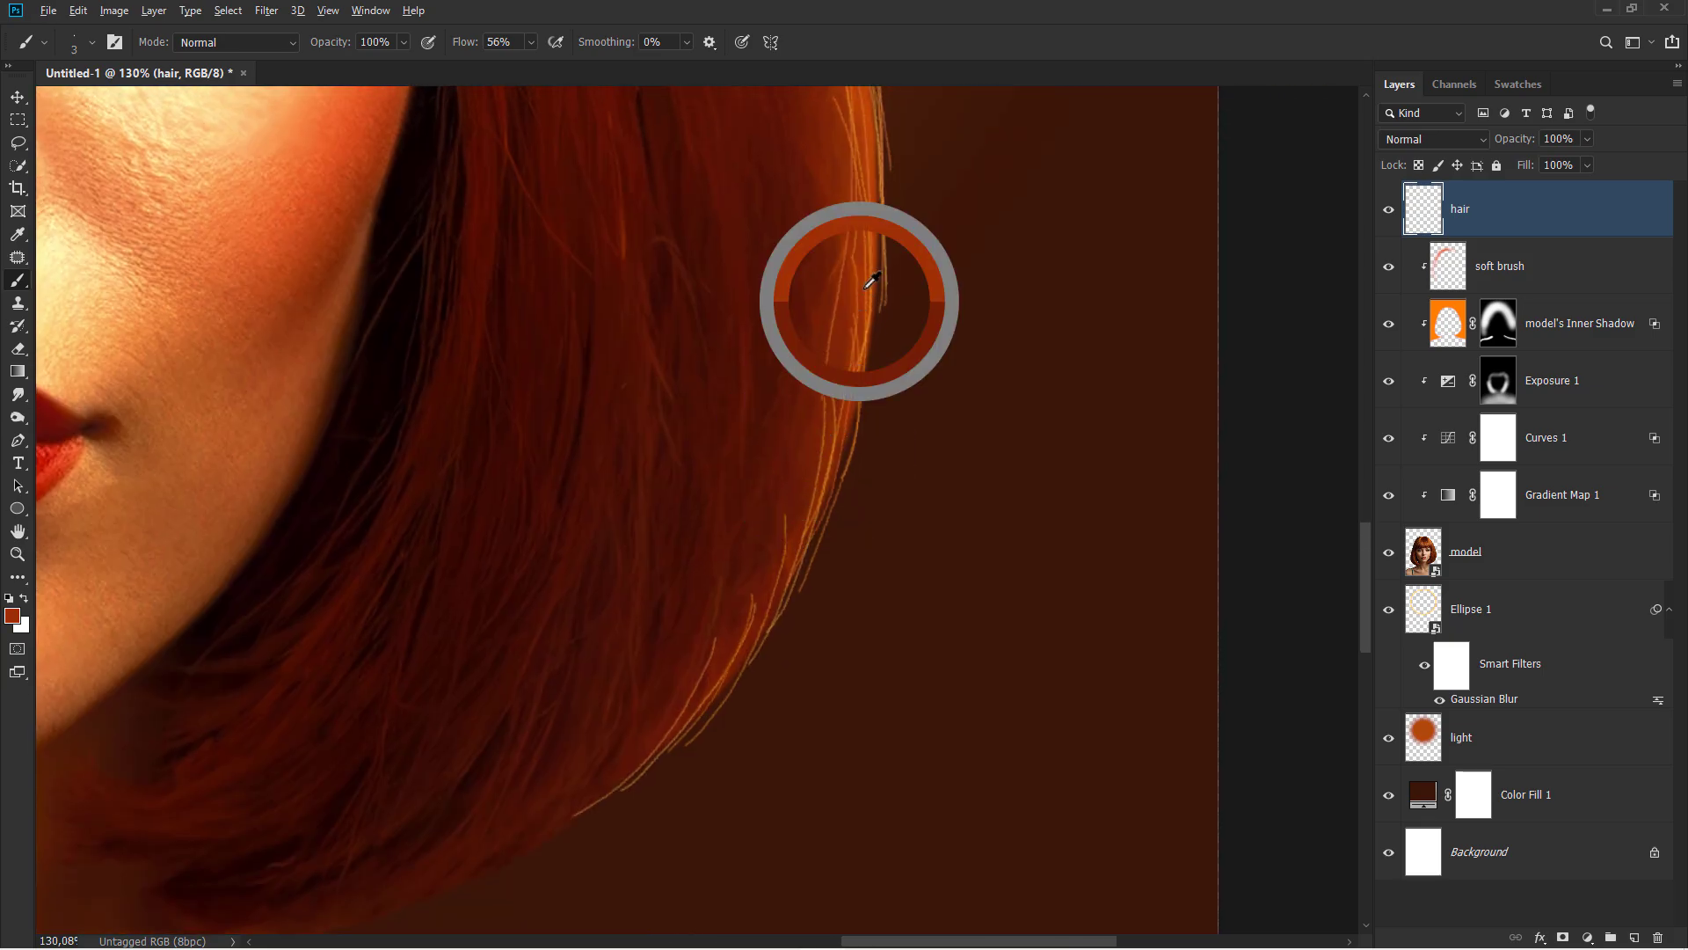
{"action": "left_click", "coordinate": [867, 250], "text": "alt"}
Paint burnt-orange strands along the lower outer curve of the bob
{"action": "left_click_drag", "start_coordinate": [844, 437], "coordinate": [696, 755]}
{"action": "mouse_move", "coordinate": [814, 452]}
{"action": "left_mouse_down"}
{"action": "mouse_move", "coordinate": [773, 563]}
{"action": "mouse_move", "coordinate": [614, 805]}
{"action": "left_mouse_up"}
{"action": "left_click_drag", "start_coordinate": [632, 768], "coordinate": [762, 595]}
{"action": "left_click_drag", "start_coordinate": [796, 525], "coordinate": [666, 703]}
{"action": "left_click_drag", "start_coordinate": [755, 561], "coordinate": [615, 713]}
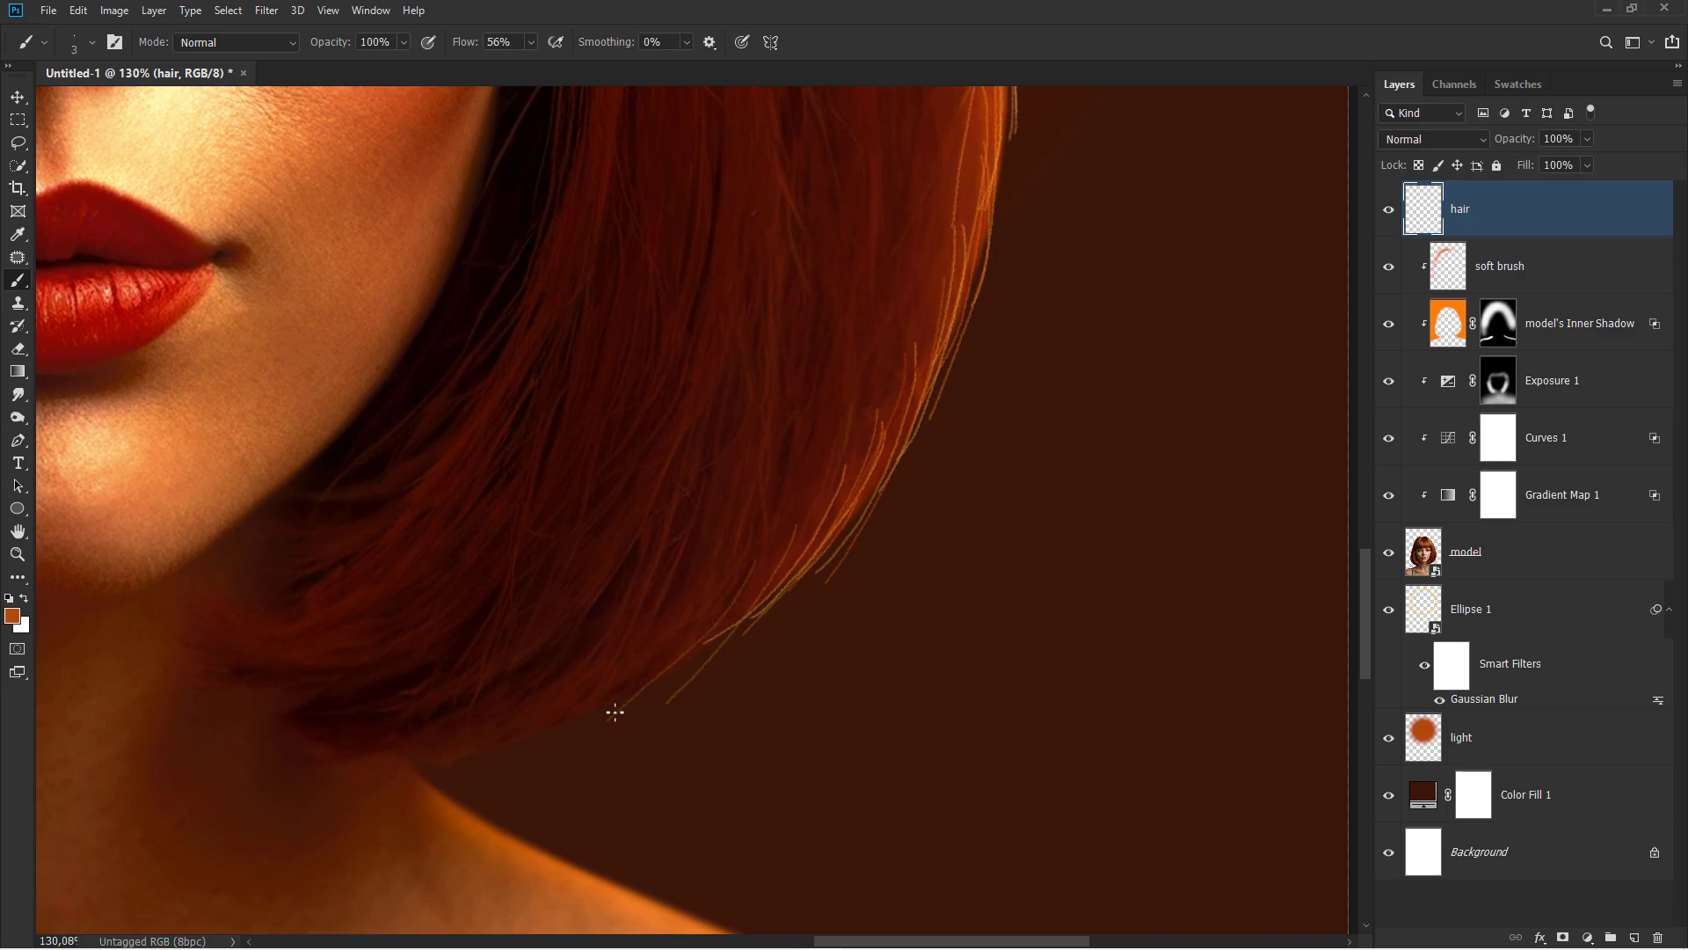
Extend the burnt-orange strands along the bottom hair edge to the tips above the shoulder
{"action": "mouse_move", "coordinate": [675, 641]}
{"action": "left_mouse_down"}
{"action": "mouse_move", "coordinate": [562, 744]}
{"action": "mouse_move", "coordinate": [506, 767]}
{"action": "left_mouse_up"}
{"action": "left_click_drag", "start_coordinate": [604, 689], "coordinate": [422, 757]}
{"action": "left_click_drag", "start_coordinate": [530, 704], "coordinate": [320, 768]}
{"action": "left_click_drag", "start_coordinate": [570, 662], "coordinate": [419, 755]}
{"action": "left_click_drag", "start_coordinate": [637, 620], "coordinate": [495, 735]}
{"action": "left_click_drag", "start_coordinate": [672, 590], "coordinate": [575, 709]}
Thicken the bob's lower curve with short overlapping burnt-orange strands
{"action": "left_click_drag", "start_coordinate": [729, 553], "coordinate": [620, 694]}
{"action": "left_click_drag", "start_coordinate": [765, 530], "coordinate": [686, 622]}
{"action": "left_click_drag", "start_coordinate": [715, 563], "coordinate": [640, 667]}
{"action": "left_click_drag", "start_coordinate": [746, 544], "coordinate": [716, 619]}
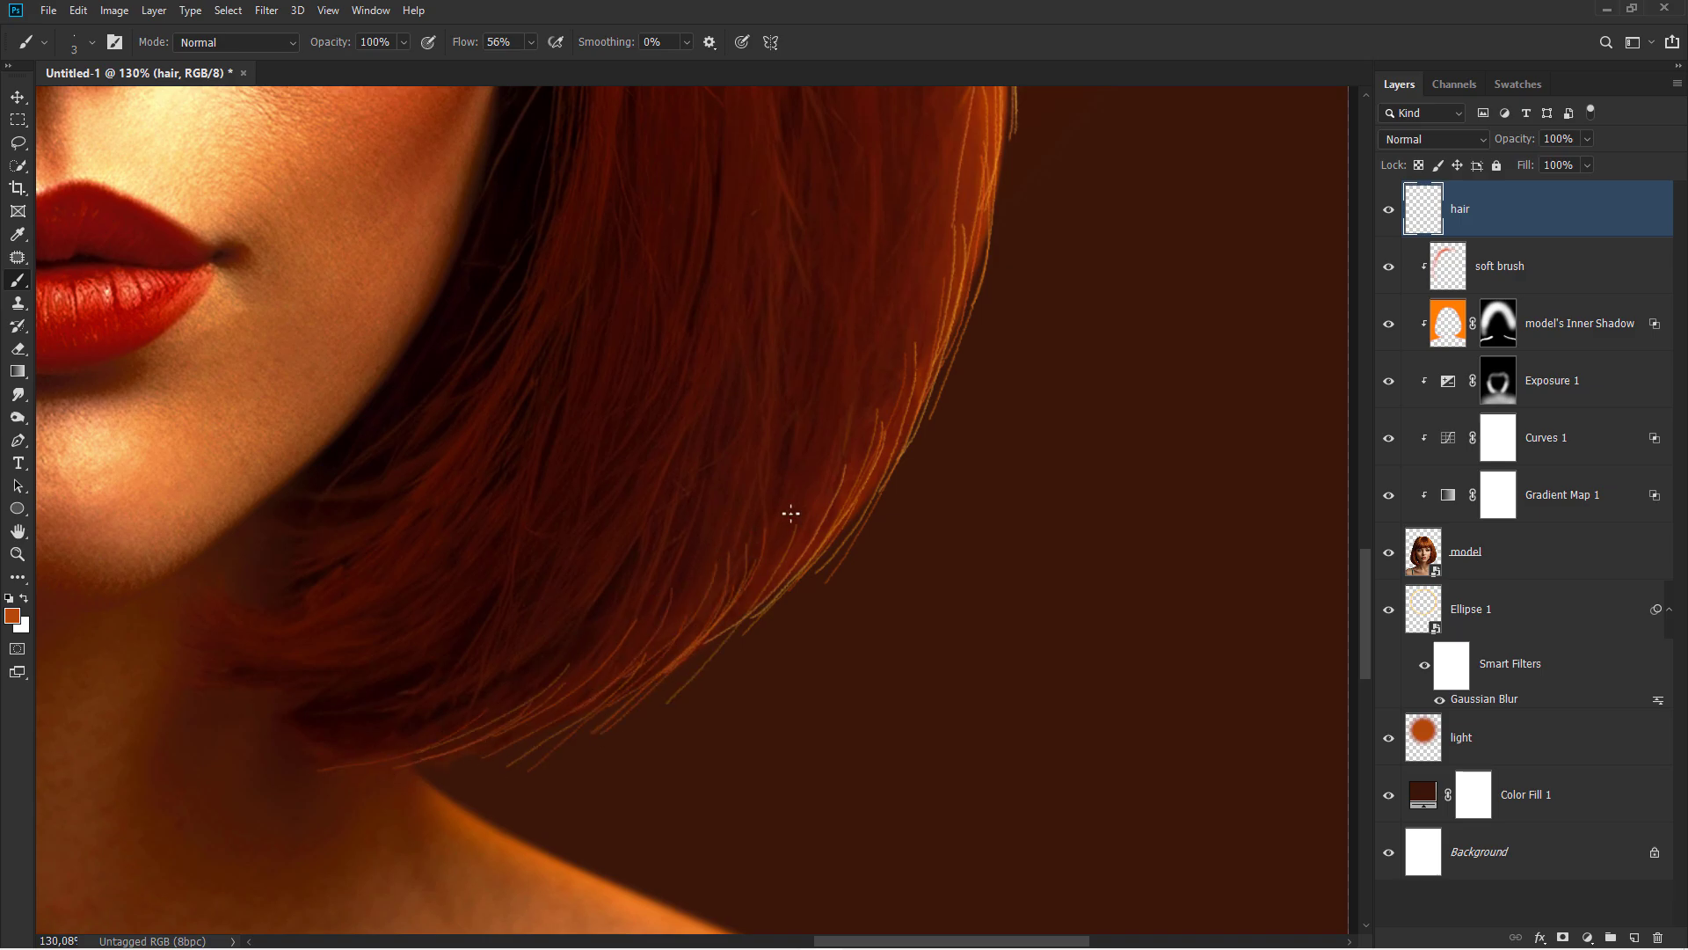
{"action": "left_click_drag", "start_coordinate": [794, 515], "coordinate": [726, 655]}
{"action": "left_click_drag", "start_coordinate": [802, 508], "coordinate": [692, 638]}
{"action": "mouse_move", "coordinate": [779, 569]}
{"action": "left_mouse_down"}
{"action": "mouse_move", "coordinate": [506, 750]}
{"action": "mouse_move", "coordinate": [754, 653]}
{"action": "left_mouse_up"}
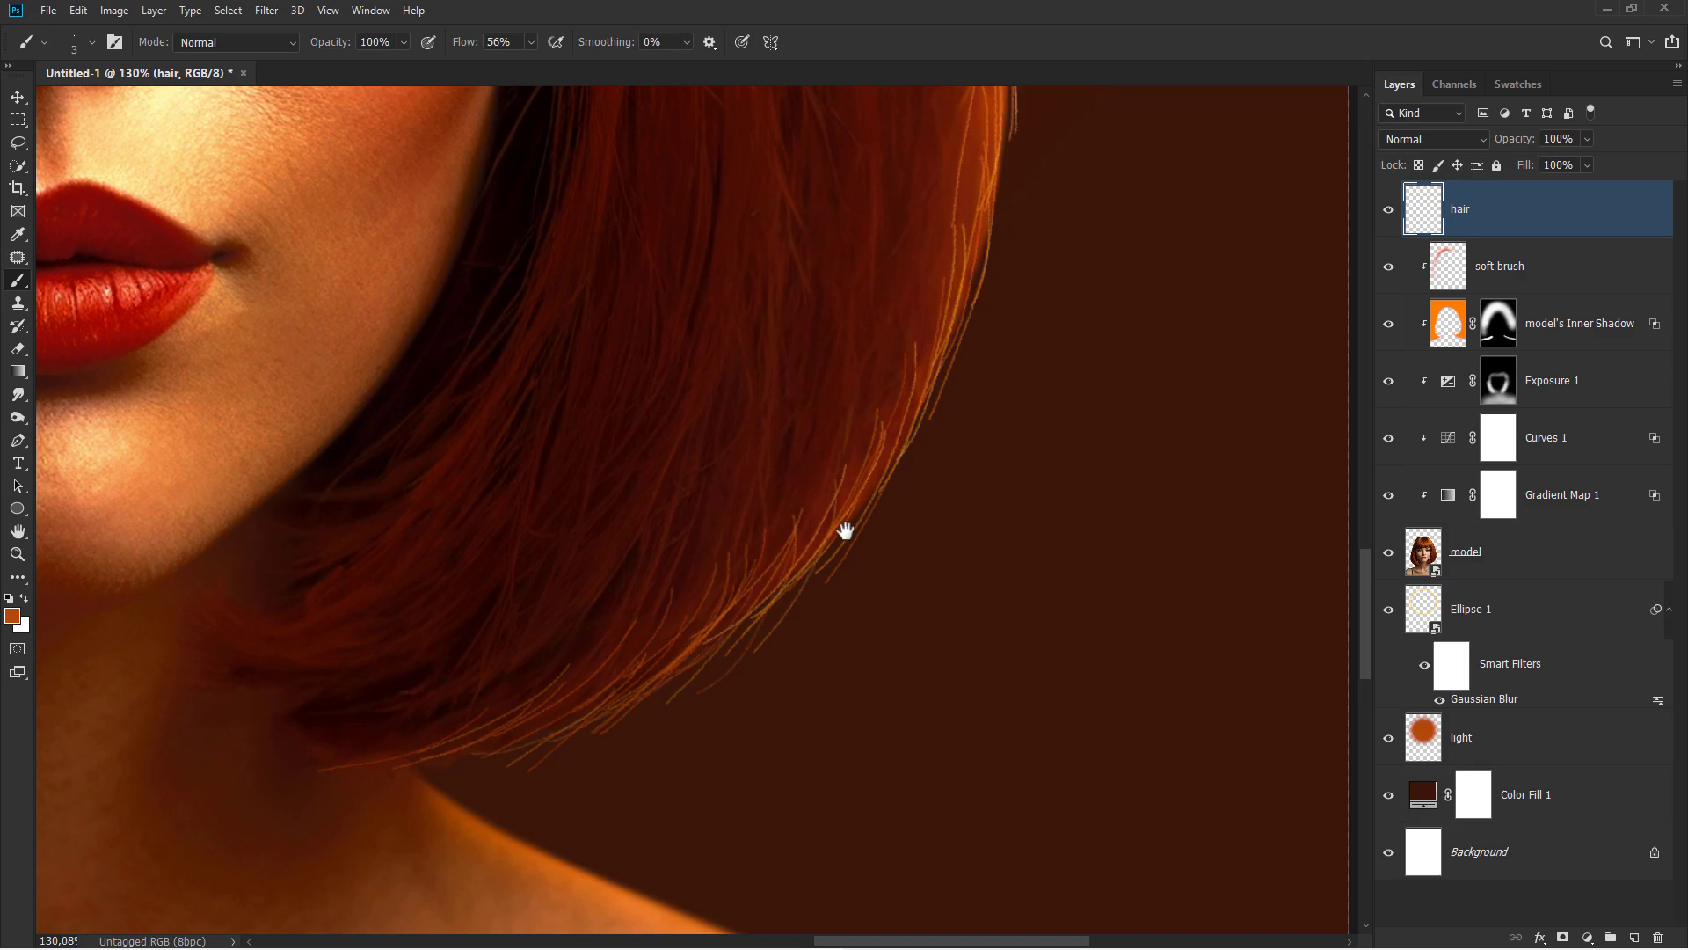
Add burnt-orange strands back up the hair's outer edge beside the cheek
{"action": "left_click_drag", "start_coordinate": [844, 531], "coordinate": [693, 655]}
{"action": "left_click_drag", "start_coordinate": [761, 584], "coordinate": [629, 712]}
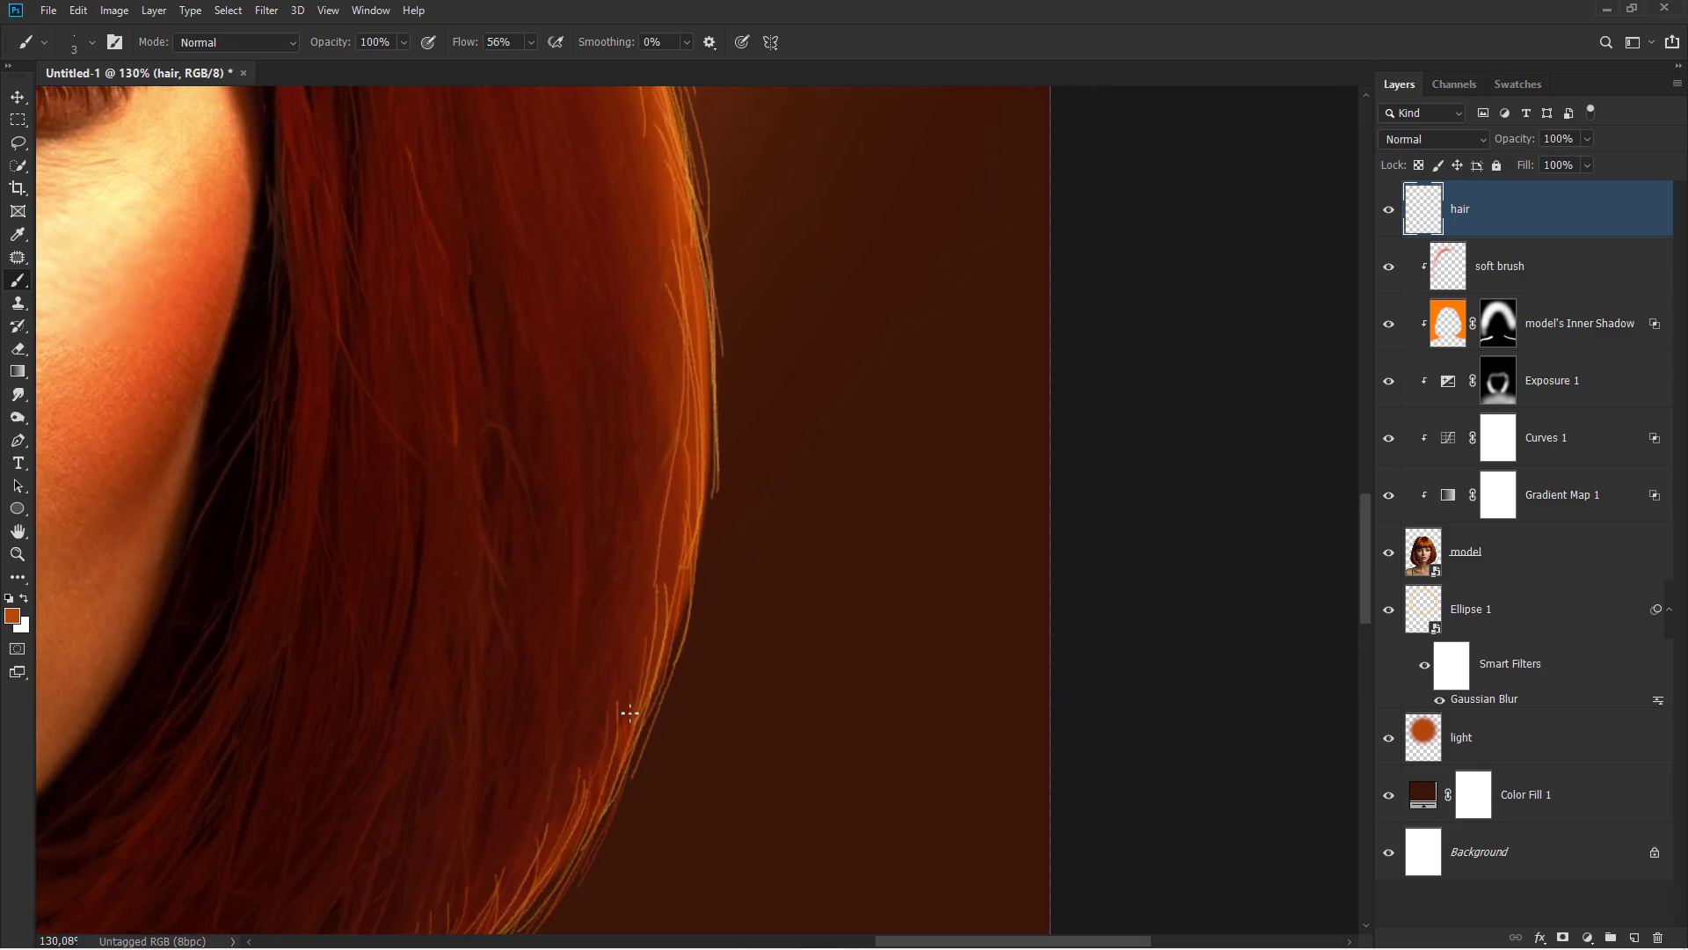
{"action": "left_click_drag", "start_coordinate": [653, 770], "coordinate": [685, 650]}
{"action": "scroll", "coordinate": [597, 822], "scroll_direction": "down", "scroll_amount": 2}
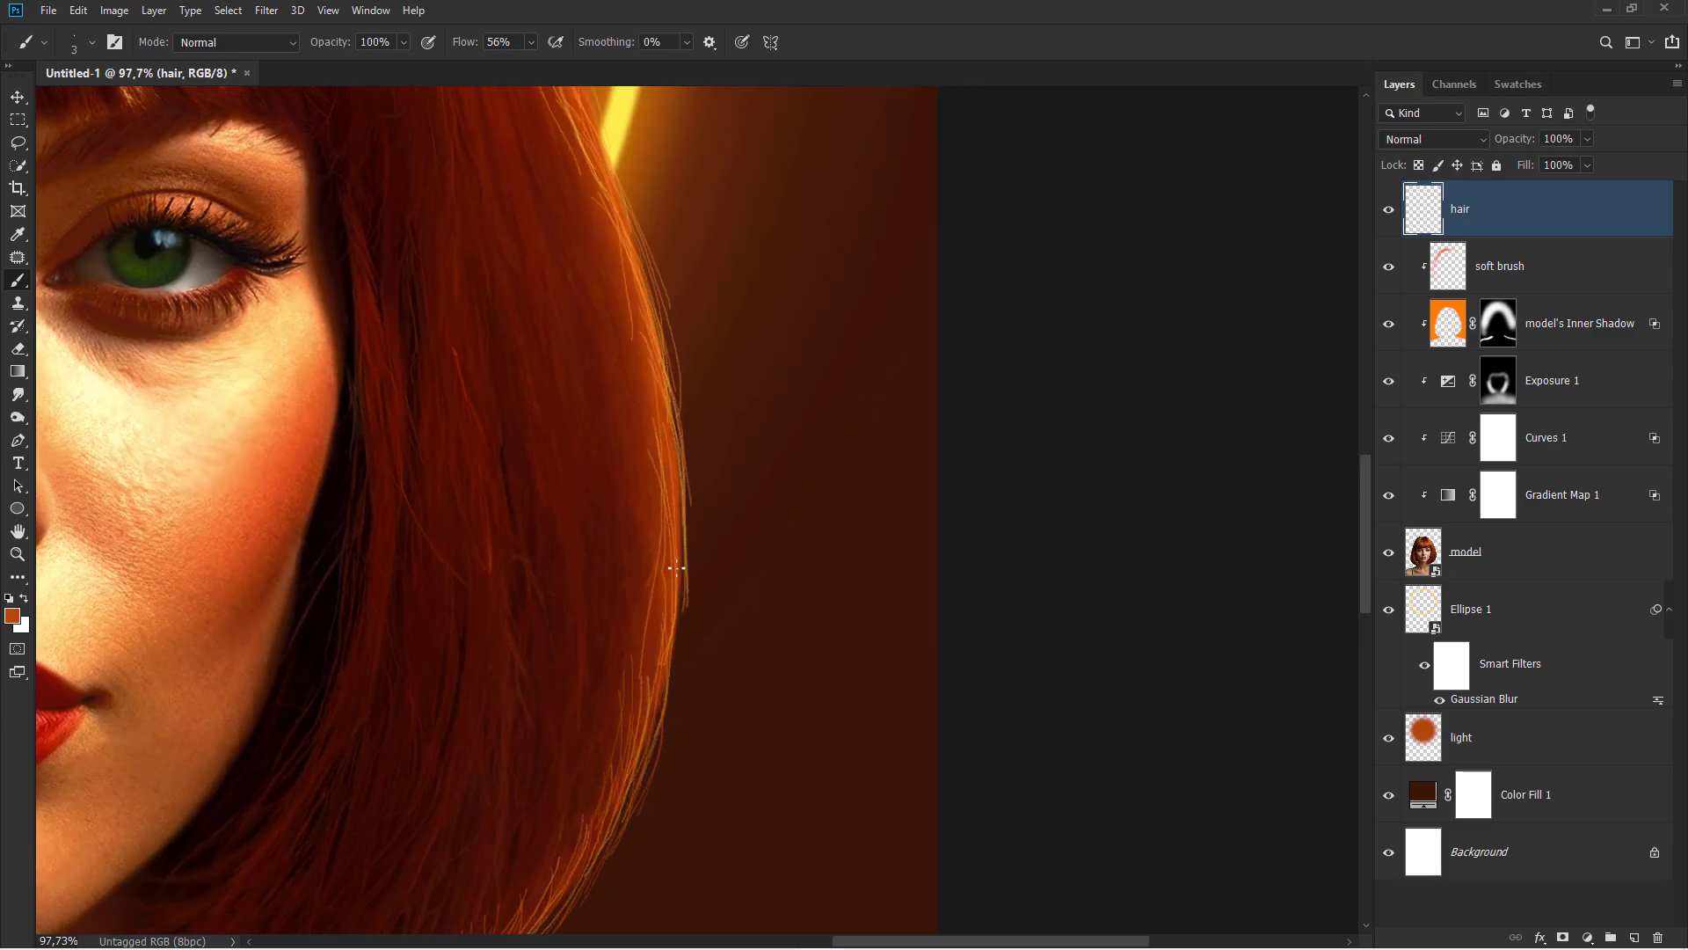
{"action": "left_click_drag", "start_coordinate": [684, 599], "coordinate": [663, 737]}
{"action": "left_click_drag", "start_coordinate": [630, 590], "coordinate": [613, 712]}
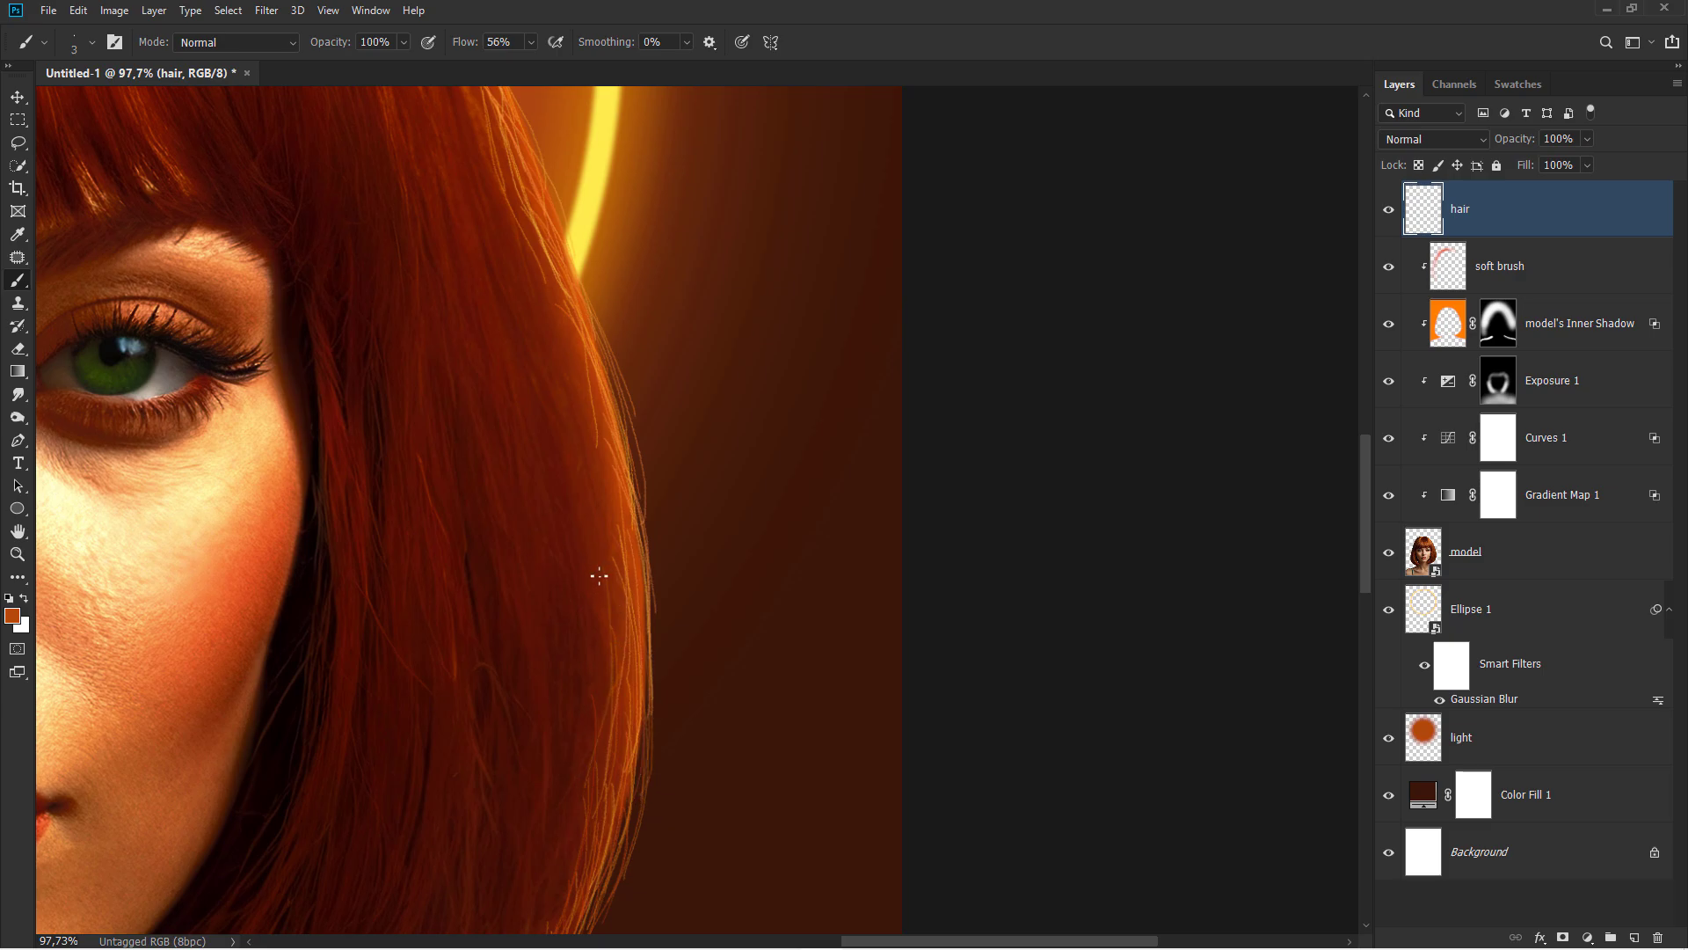
Examine the painted strands along the hair's outer edge from cheek level up to the crown
{"action": "scroll", "coordinate": [647, 628], "scroll_direction": "up", "scroll_amount": 3}
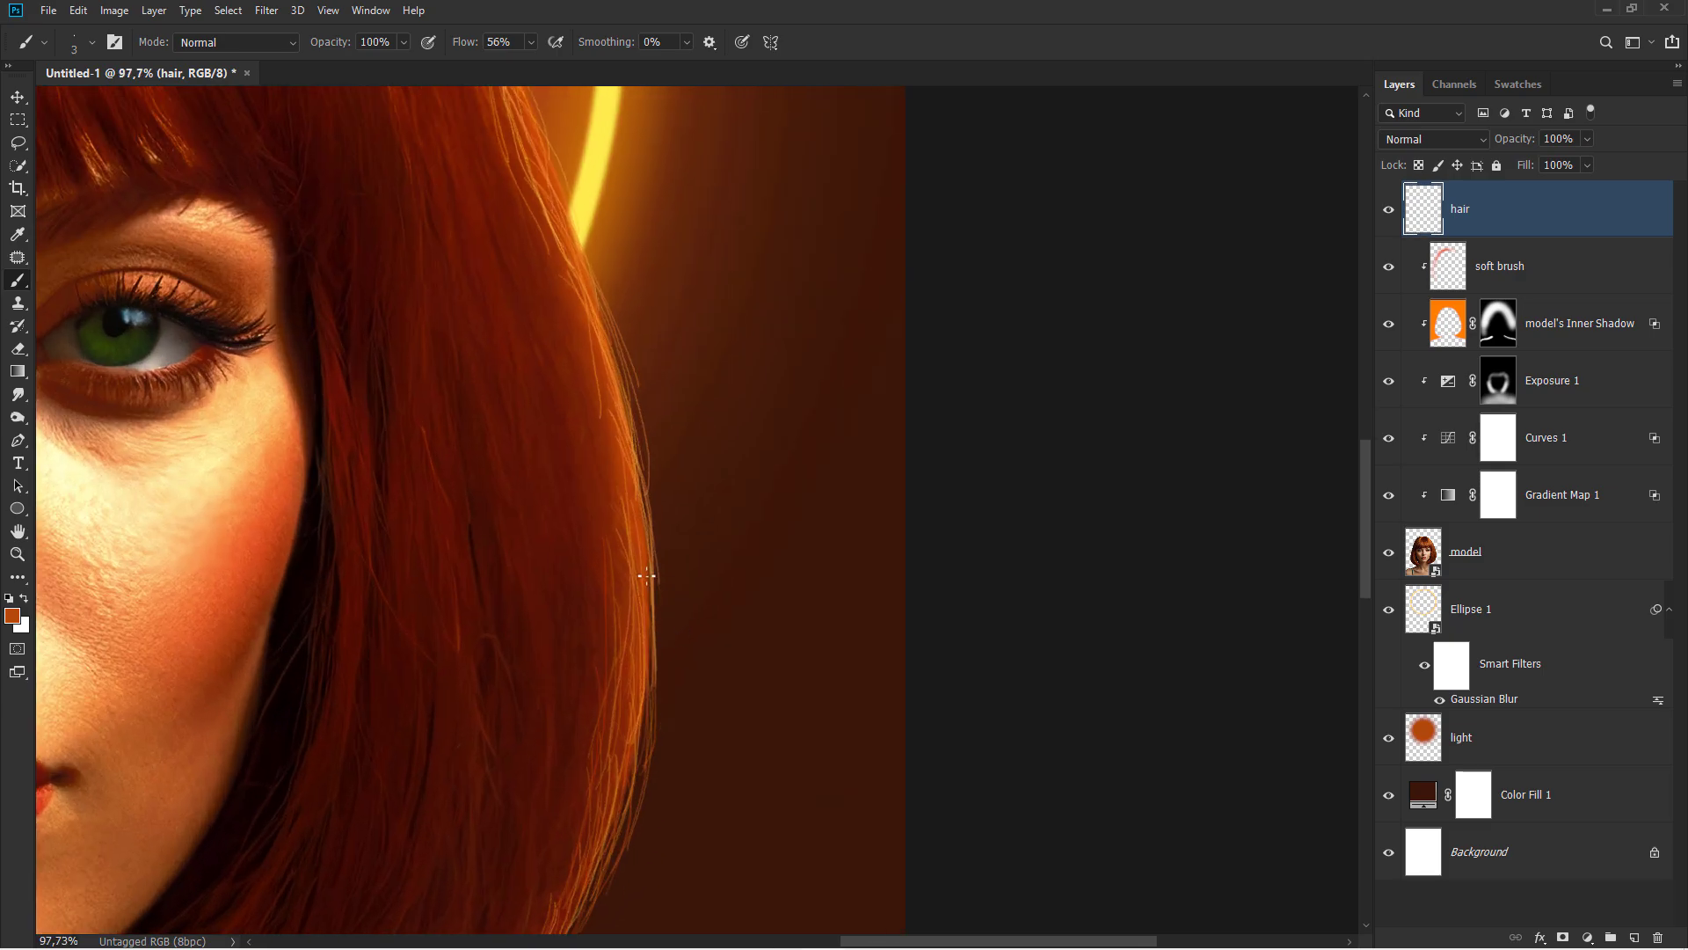
{"action": "scroll", "coordinate": [622, 610], "scroll_direction": "down", "scroll_amount": 3}
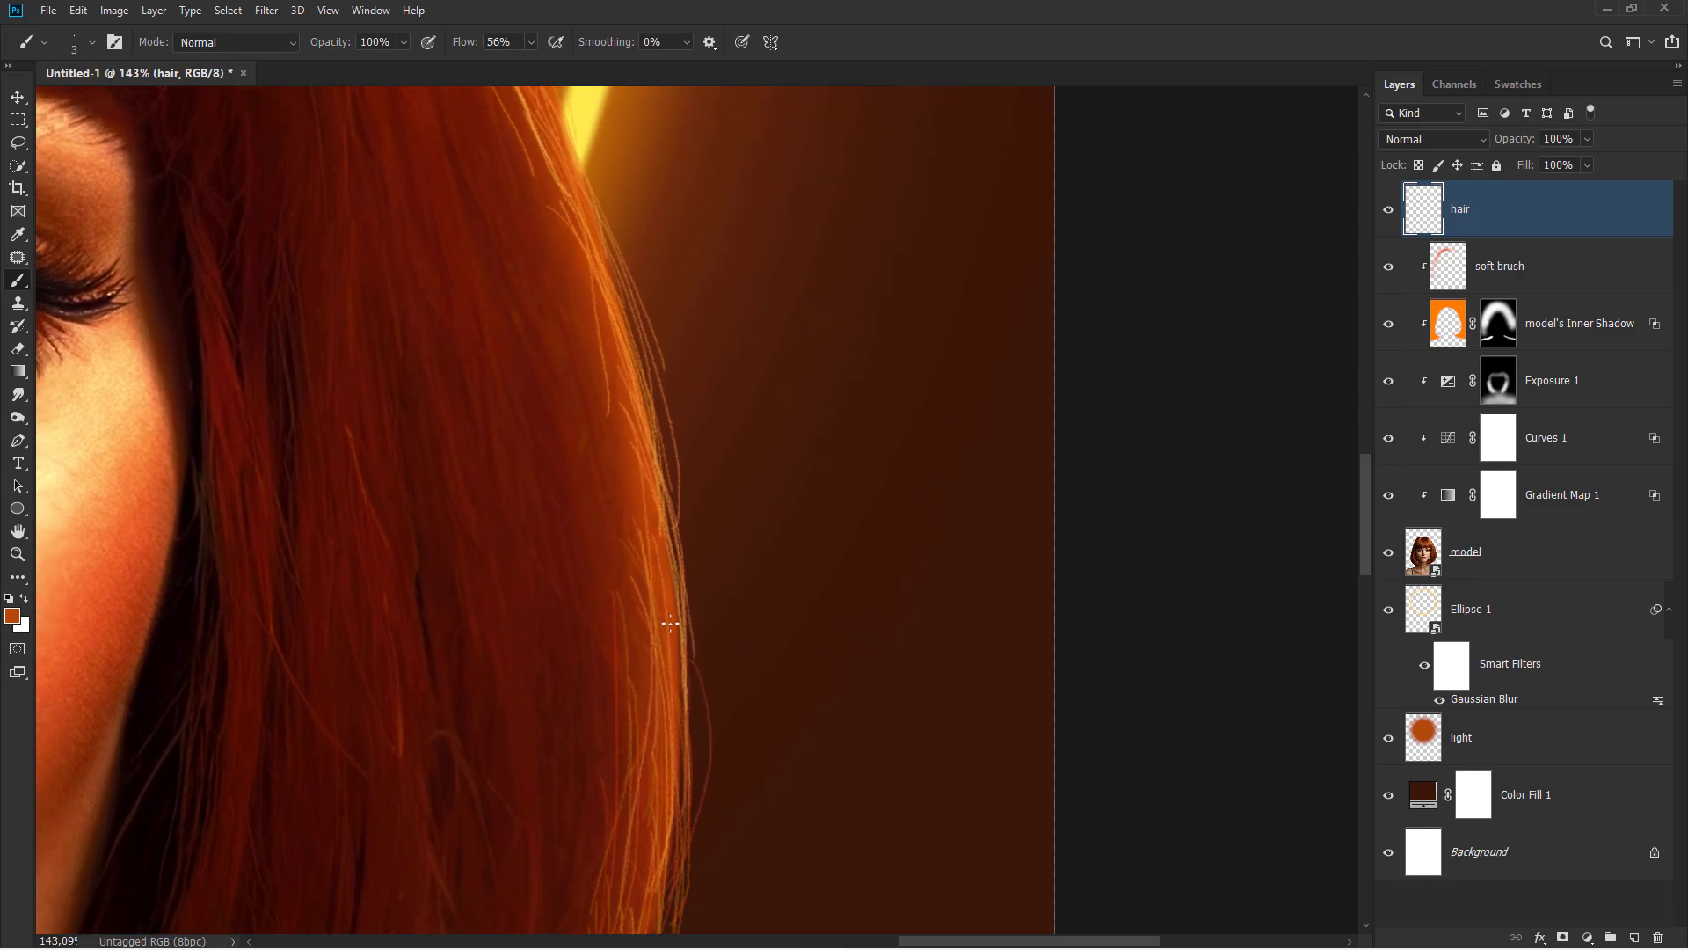
{"action": "scroll", "coordinate": [615, 473], "scroll_direction": "up", "scroll_amount": 3}
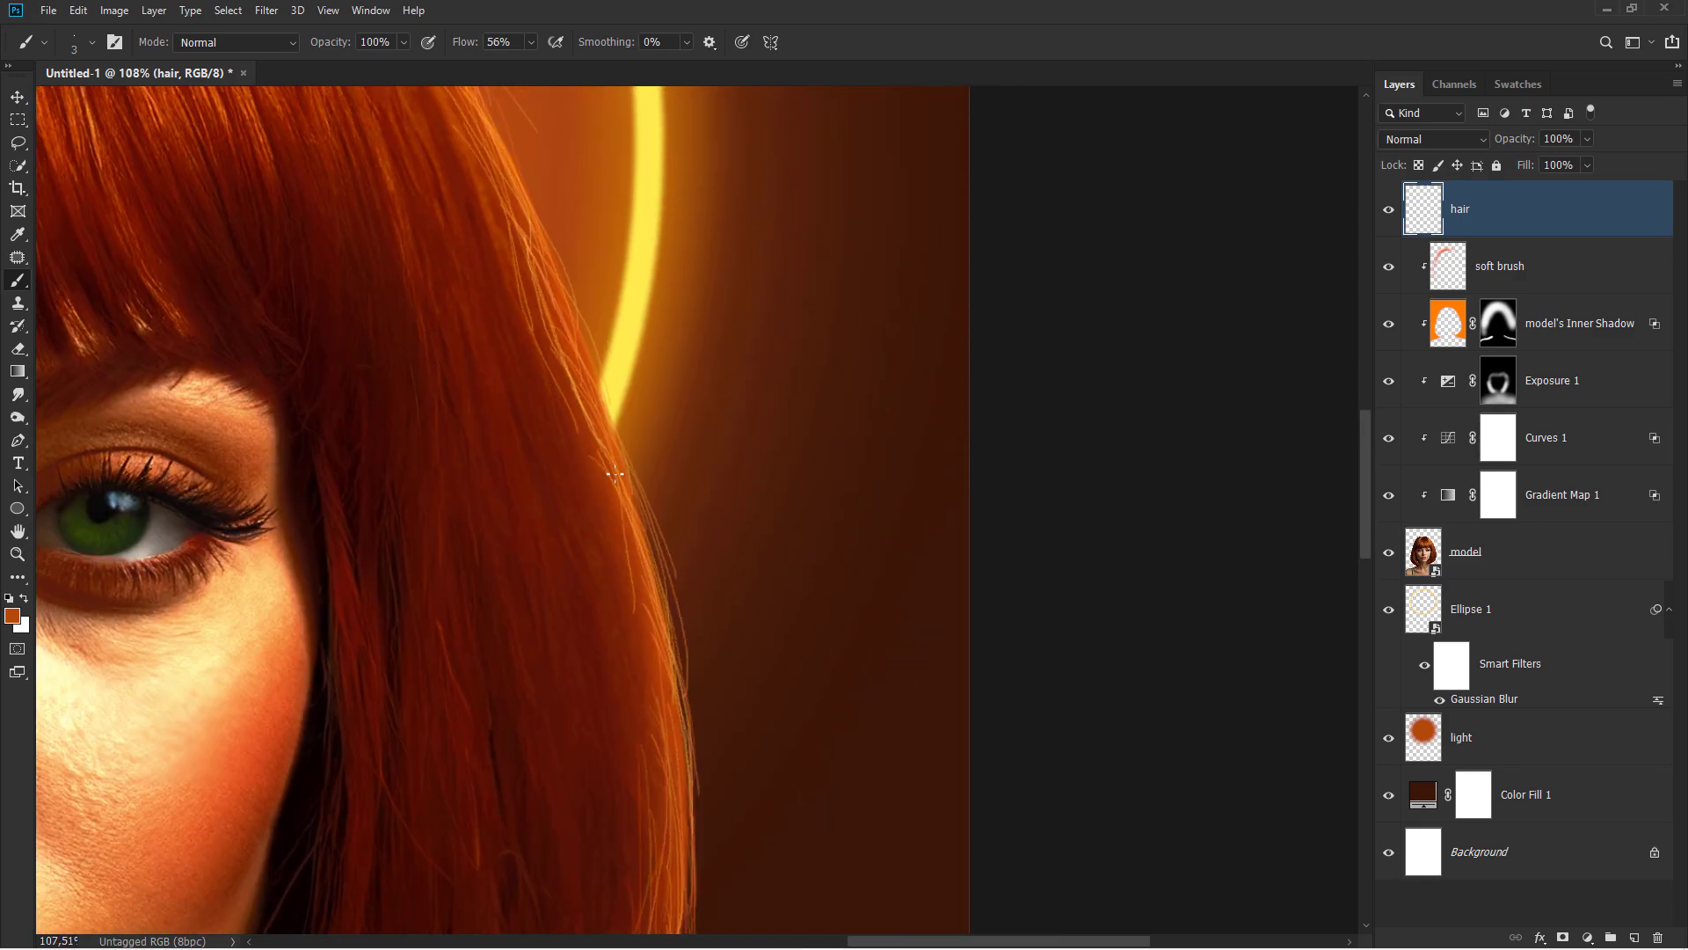
{"action": "scroll", "coordinate": [639, 599], "scroll_direction": "up", "scroll_amount": 2}
{"action": "scroll", "coordinate": [638, 599], "scroll_direction": "left", "scroll_amount": 1}
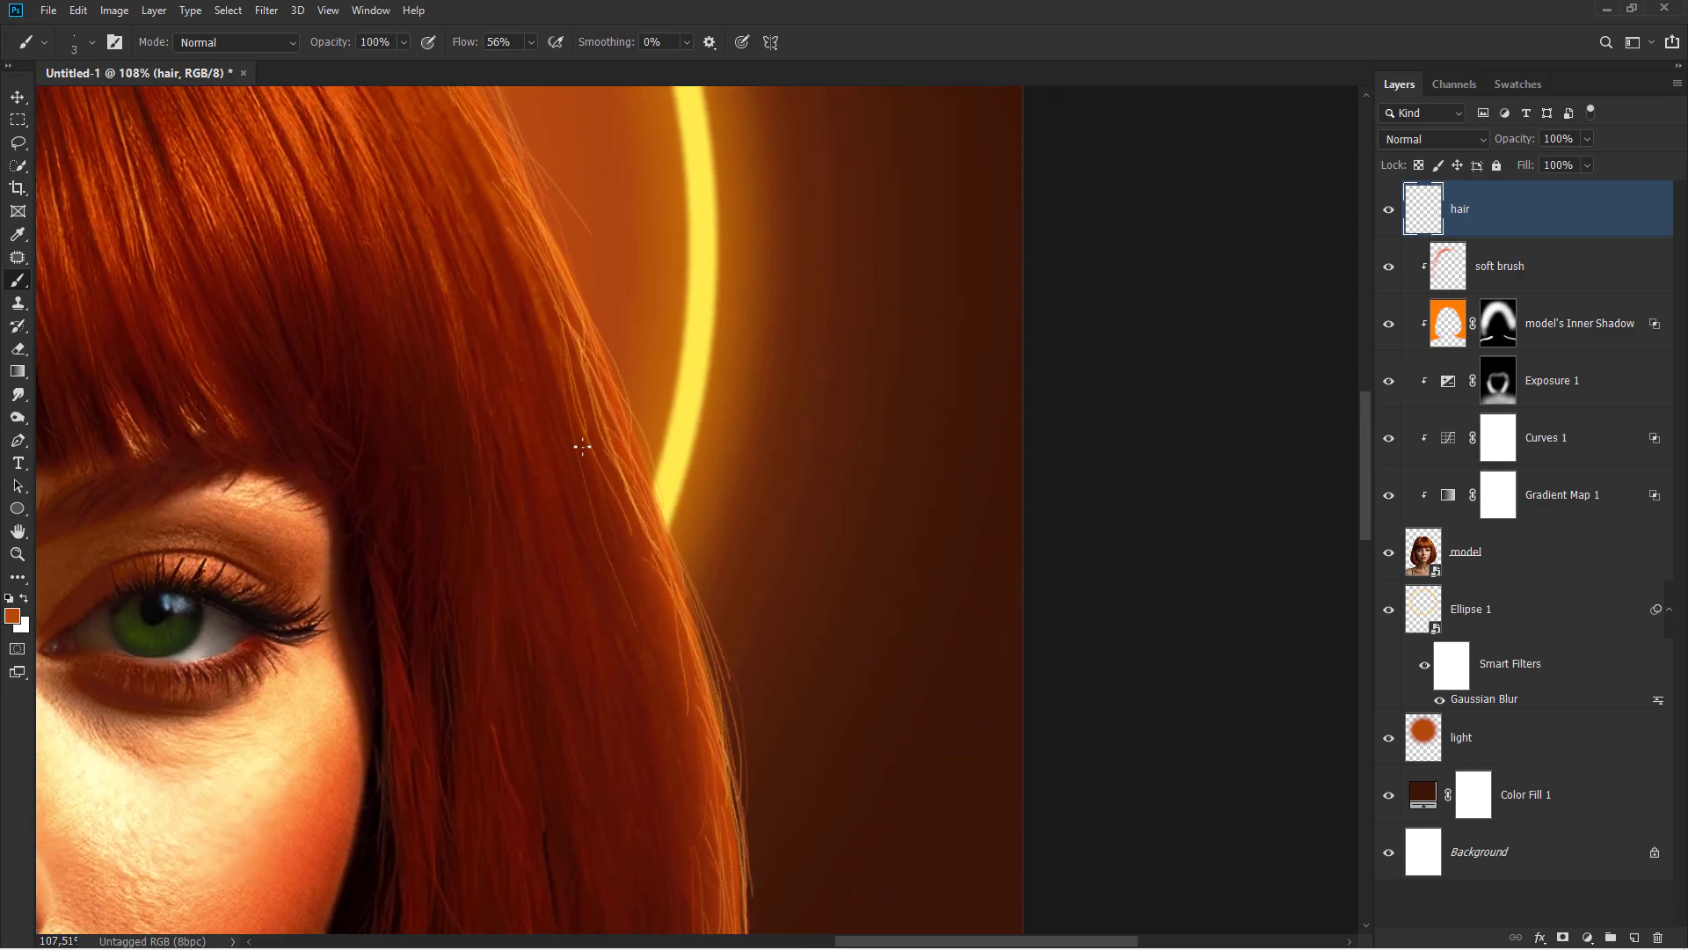
{"action": "scroll", "coordinate": [705, 494], "scroll_direction": "down", "scroll_amount": 3}
{"action": "scroll", "coordinate": [698, 563], "scroll_direction": "down", "scroll_amount": 2}
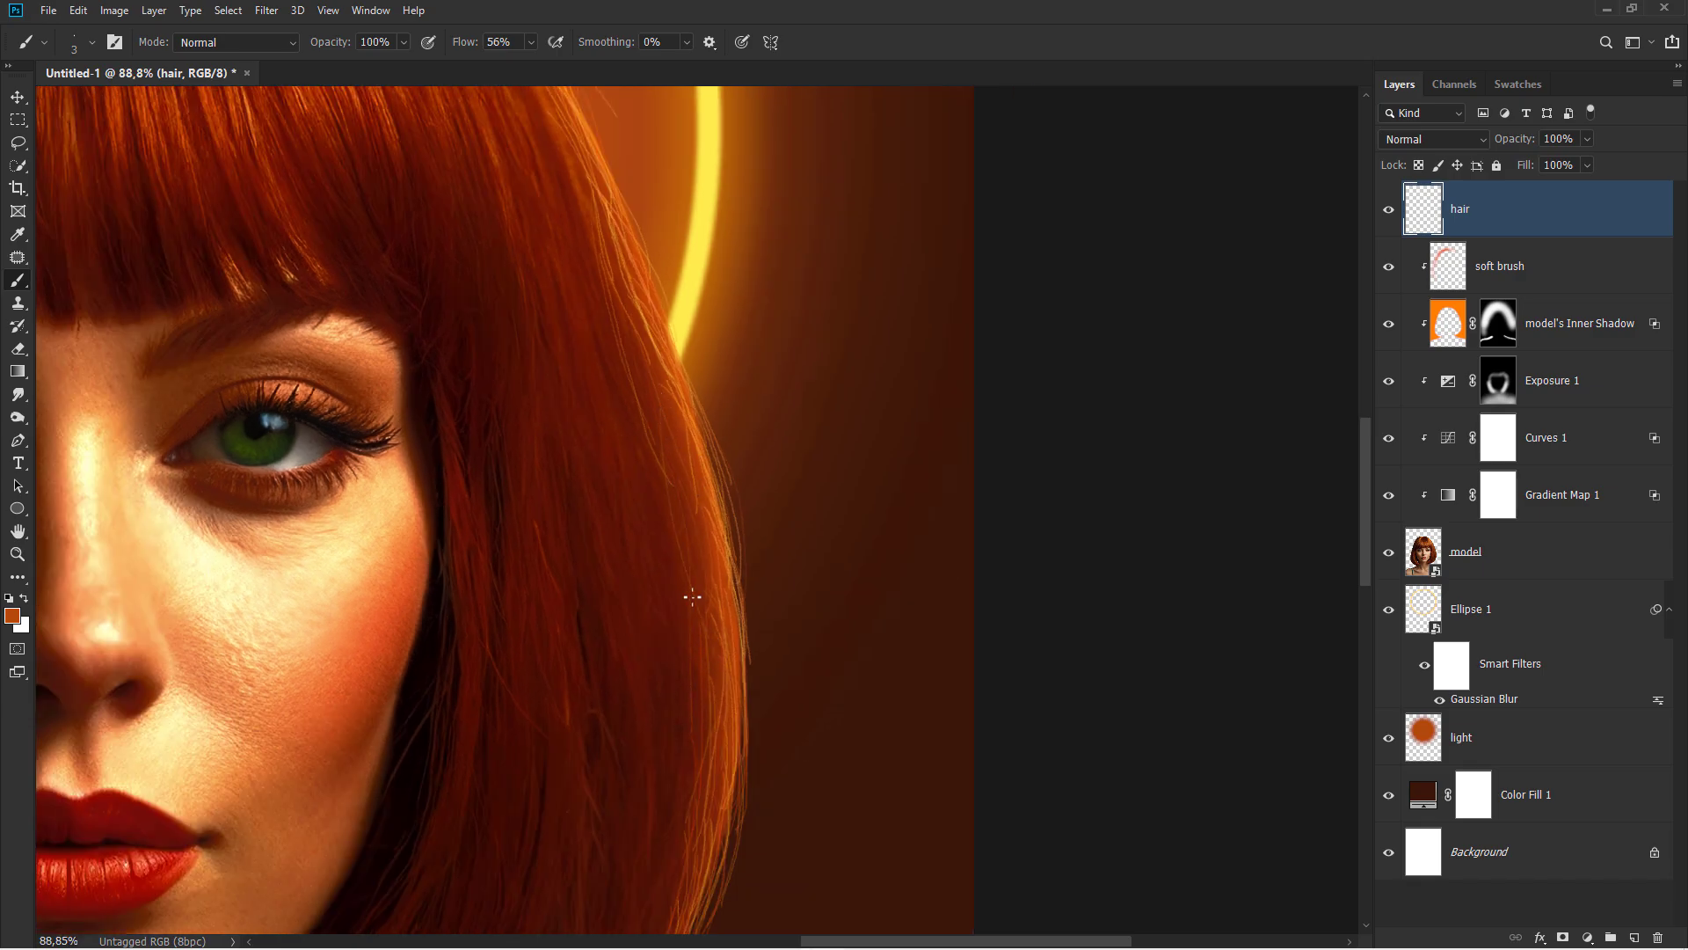
{"action": "scroll", "coordinate": [692, 598], "scroll_direction": "up", "scroll_amount": 3}
{"action": "scroll", "coordinate": [809, 674], "scroll_direction": "left", "scroll_amount": 2}
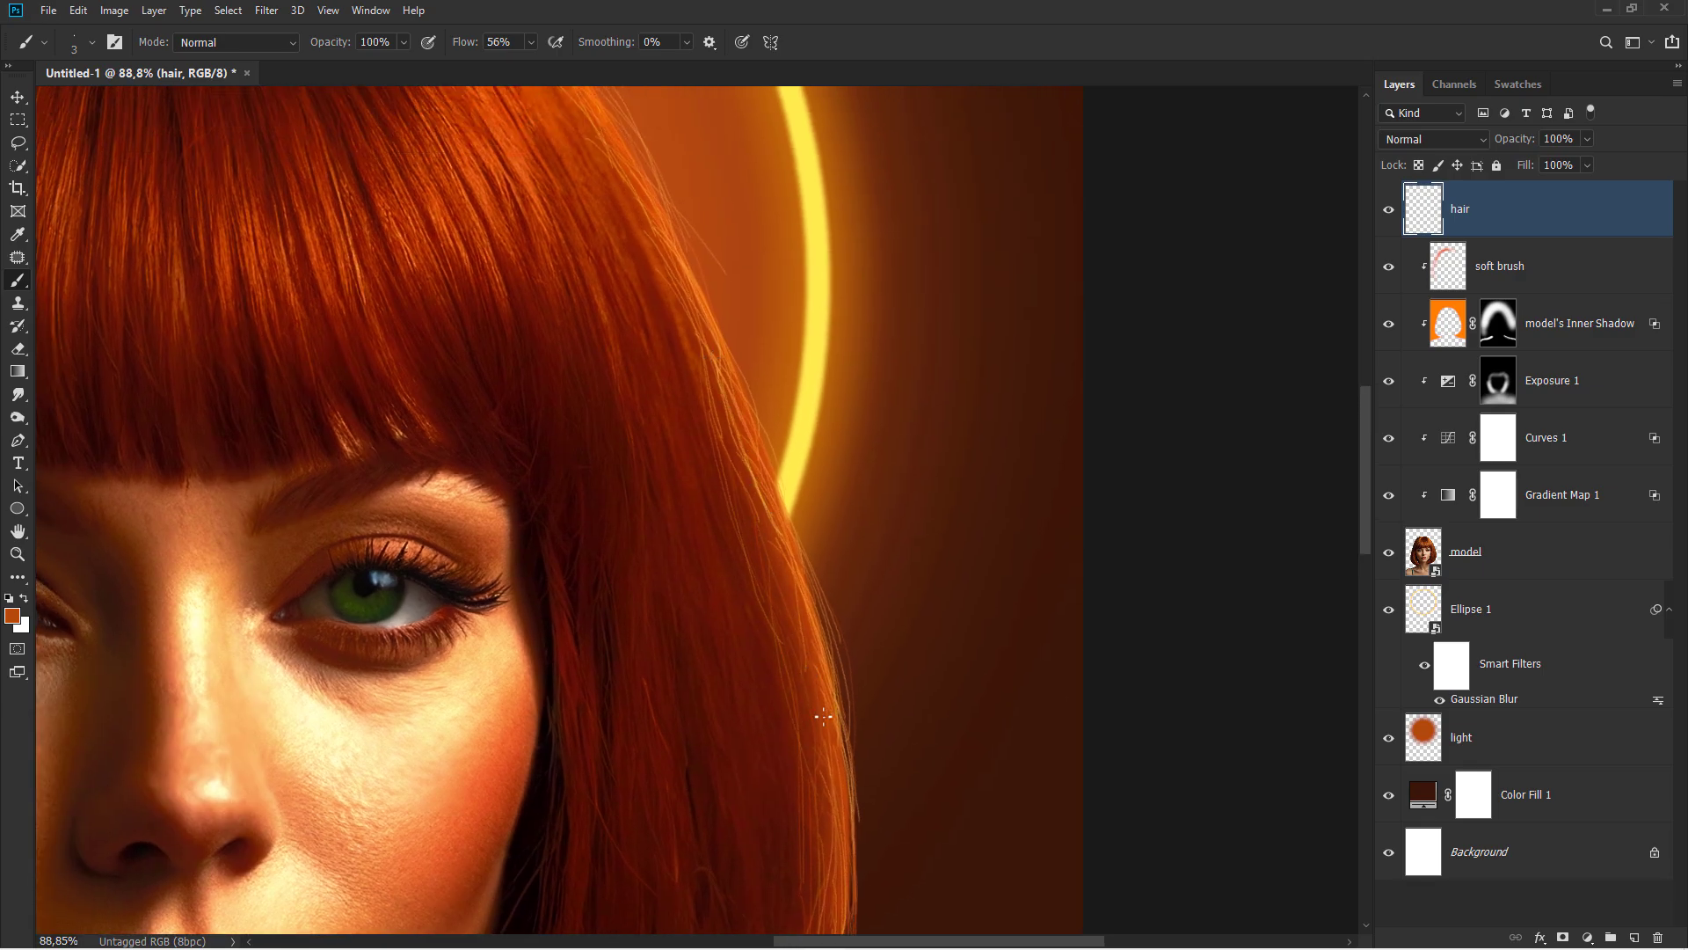
{"action": "scroll", "coordinate": [765, 475], "scroll_direction": "up", "scroll_amount": 3}
{"action": "scroll", "coordinate": [772, 559], "scroll_direction": "up", "scroll_amount": 2}
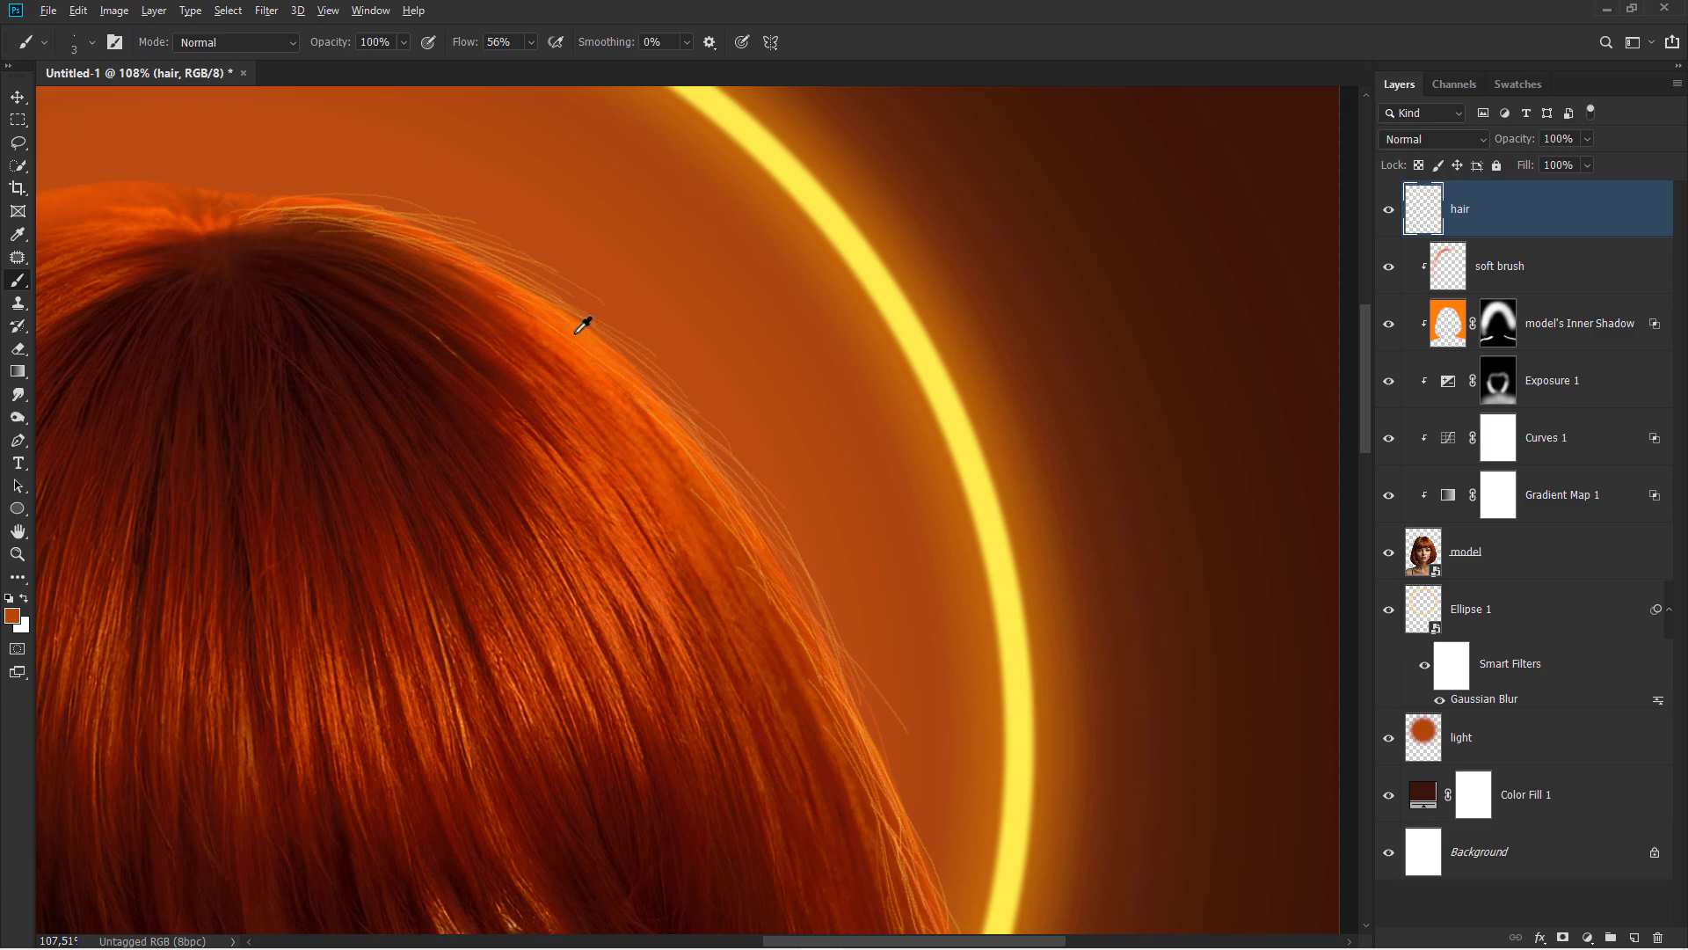
Sample the crown's orange edge, lighten the foreground color to hue 24, saturation 70%, brightness 100%, and return to the Brush tool
{"action": "scroll", "coordinate": [577, 333], "scroll_direction": "up", "scroll_amount": 2}
{"action": "left_click", "coordinate": [575, 343]}
{"action": "scroll", "coordinate": [588, 387], "scroll_direction": "down", "scroll_amount": 1}
{"action": "left_click", "coordinate": [12, 615]}
{"action": "left_click_drag", "start_coordinate": [1189, 488], "coordinate": [1165, 453]}
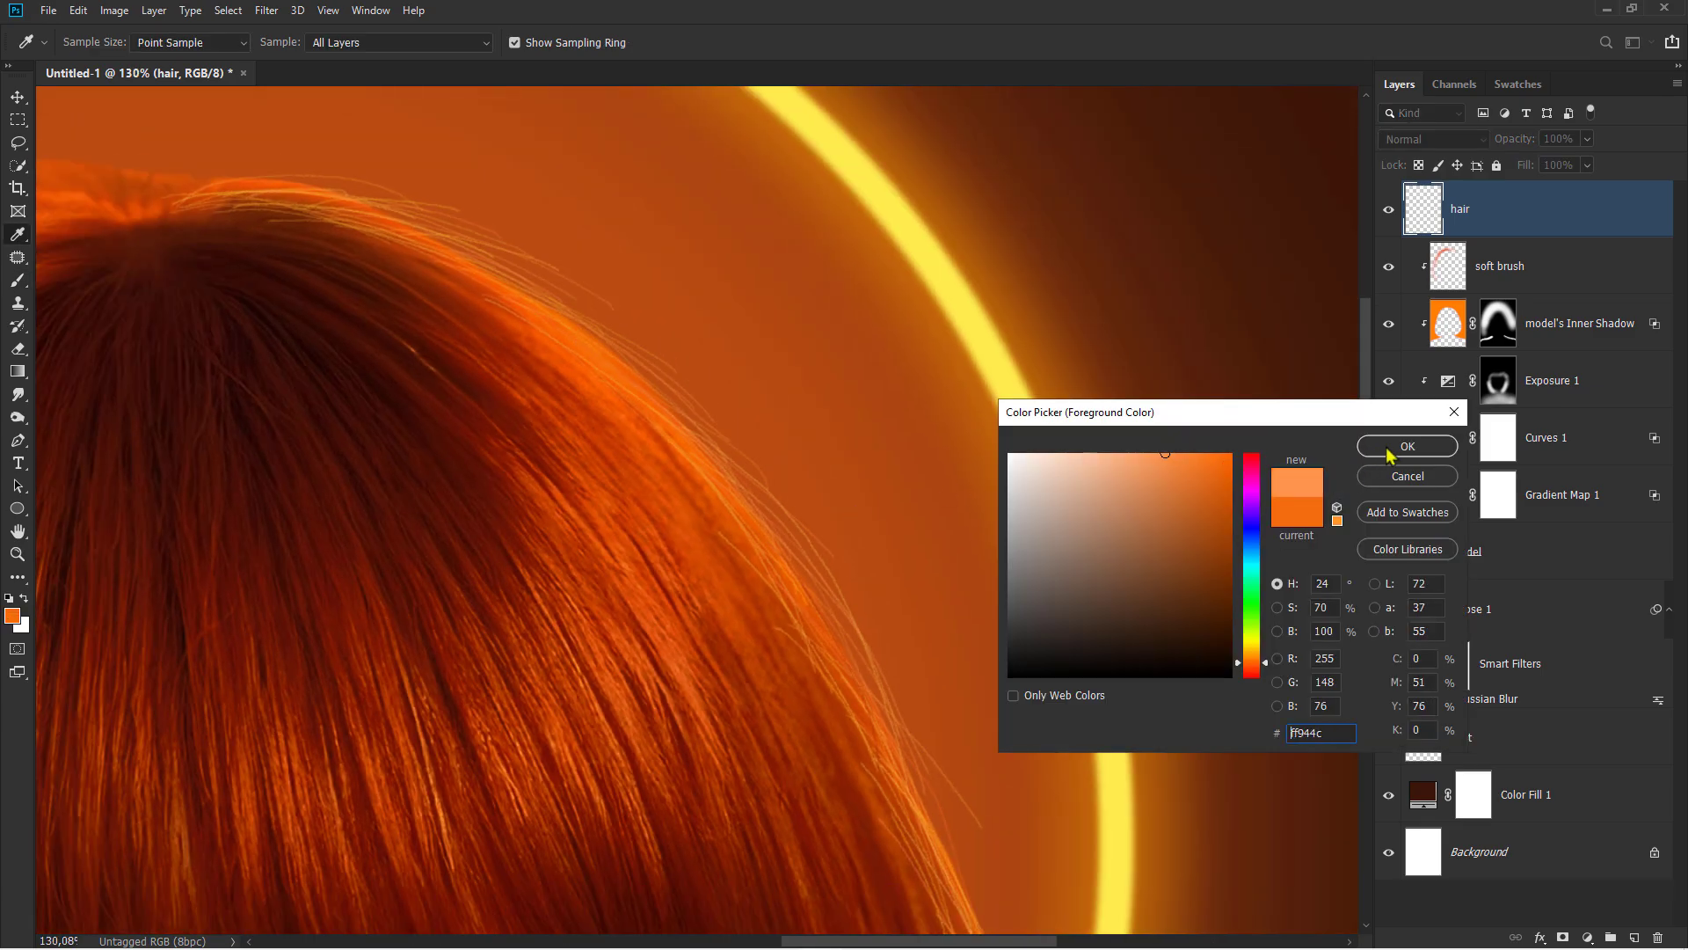
{"action": "left_click", "coordinate": [1389, 447]}
{"action": "key", "text": "b"}
Paint light-orange strands along the bob's outer edge and lower curve, beside the cheek and chin
{"action": "scroll", "coordinate": [643, 353], "scroll_direction": "up", "scroll_amount": 2}
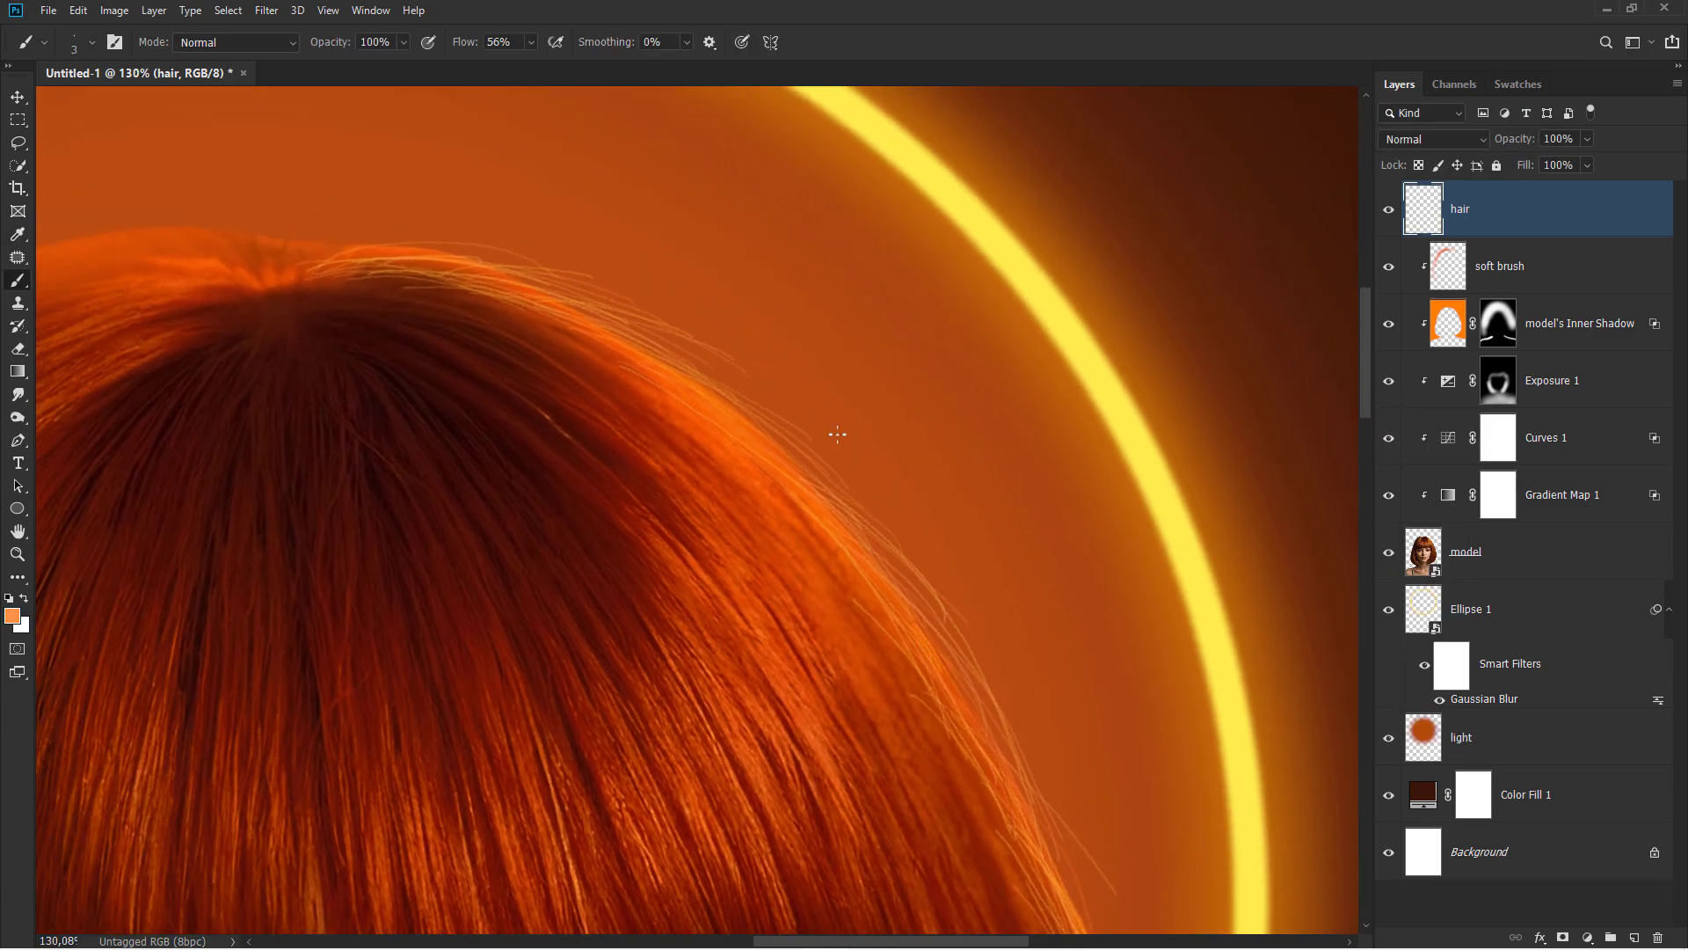
{"action": "scroll", "coordinate": [642, 392], "scroll_direction": "left", "scroll_amount": 4}
{"action": "scroll", "coordinate": [642, 392], "scroll_direction": "up", "scroll_amount": 1}
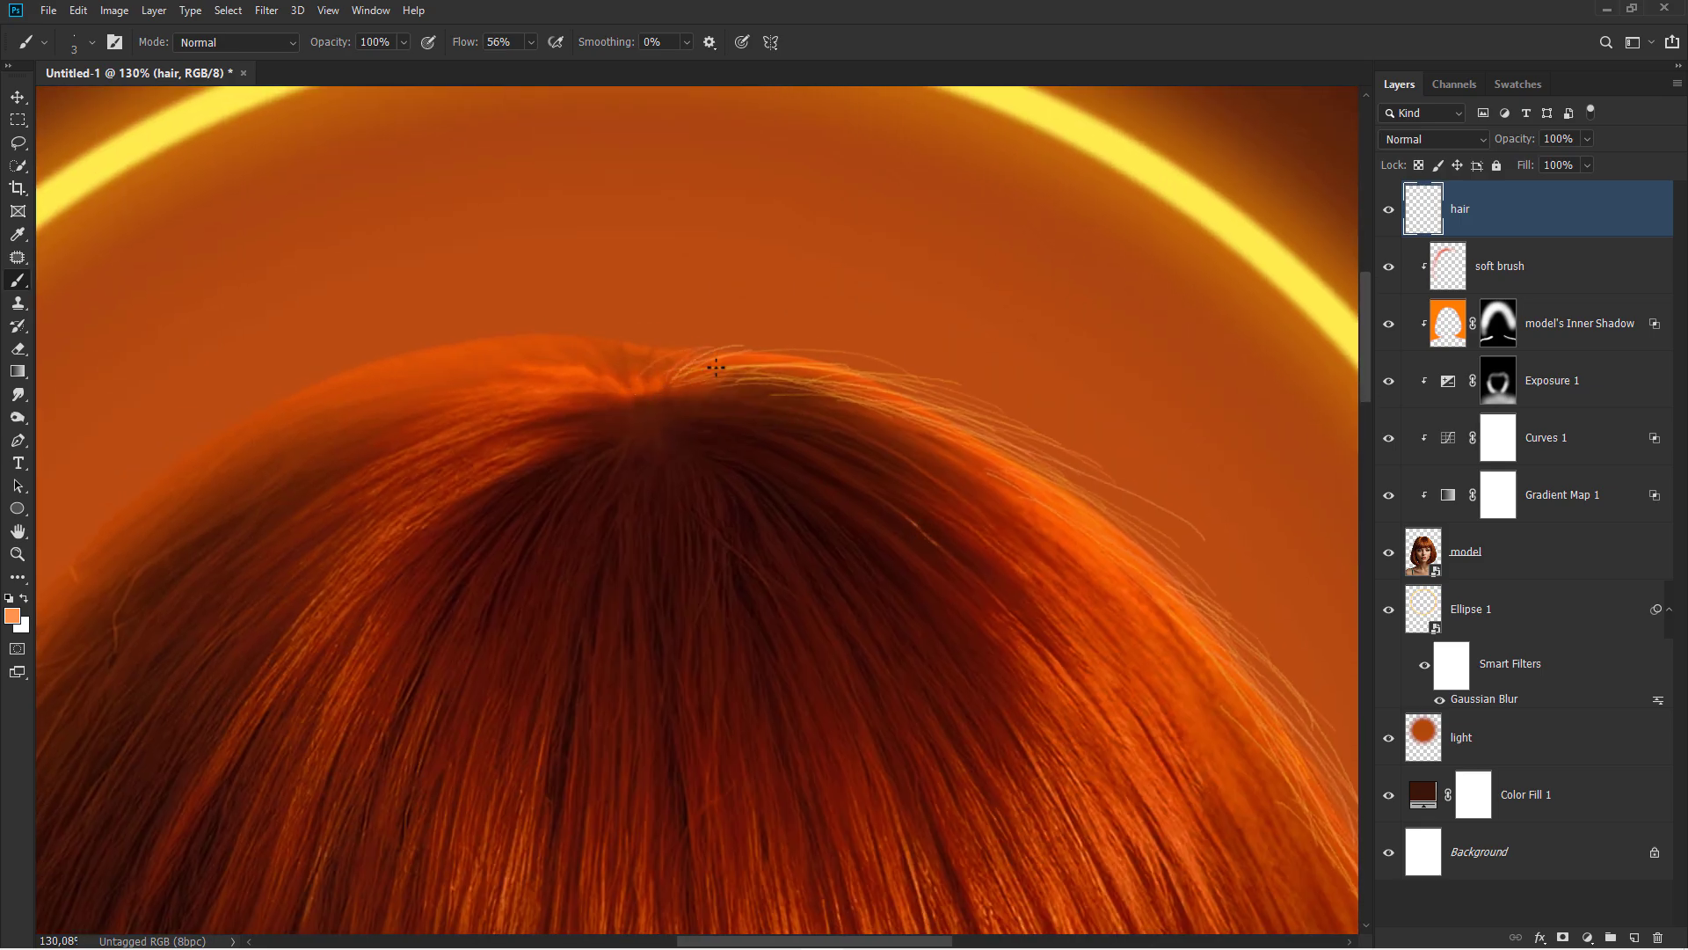
{"action": "scroll", "coordinate": [972, 445], "scroll_direction": "left", "scroll_amount": 4}
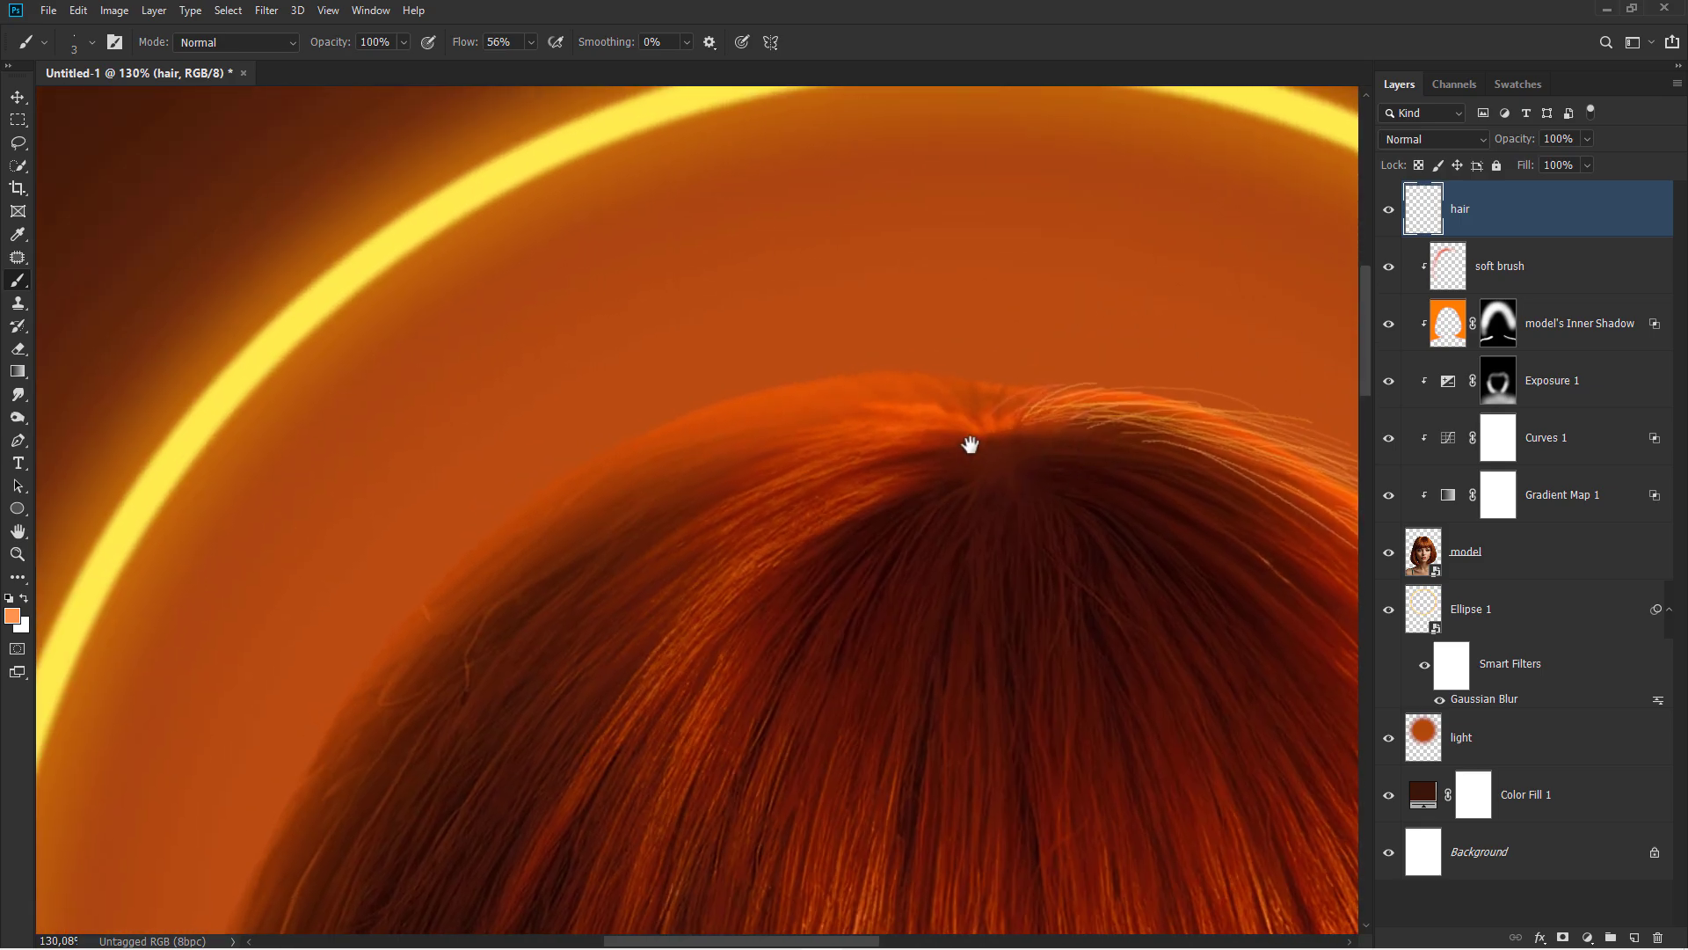
{"action": "scroll", "coordinate": [1010, 400], "scroll_direction": "down", "scroll_amount": 2}
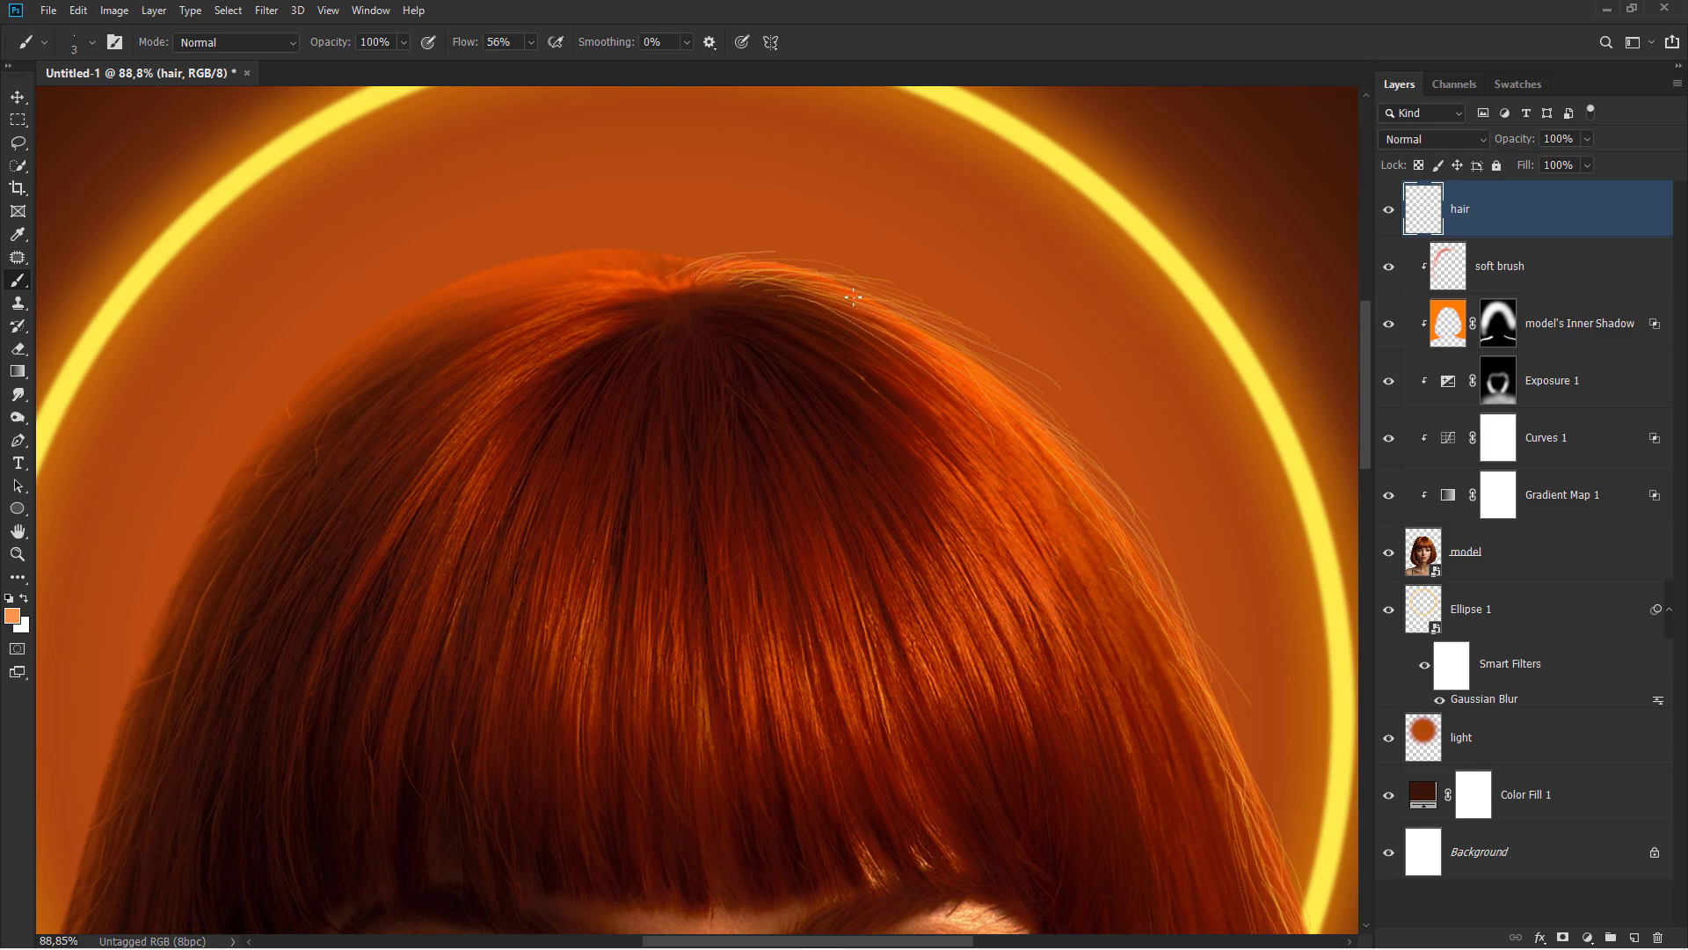
{"action": "left_click_drag", "start_coordinate": [1044, 421], "coordinate": [696, 258]}
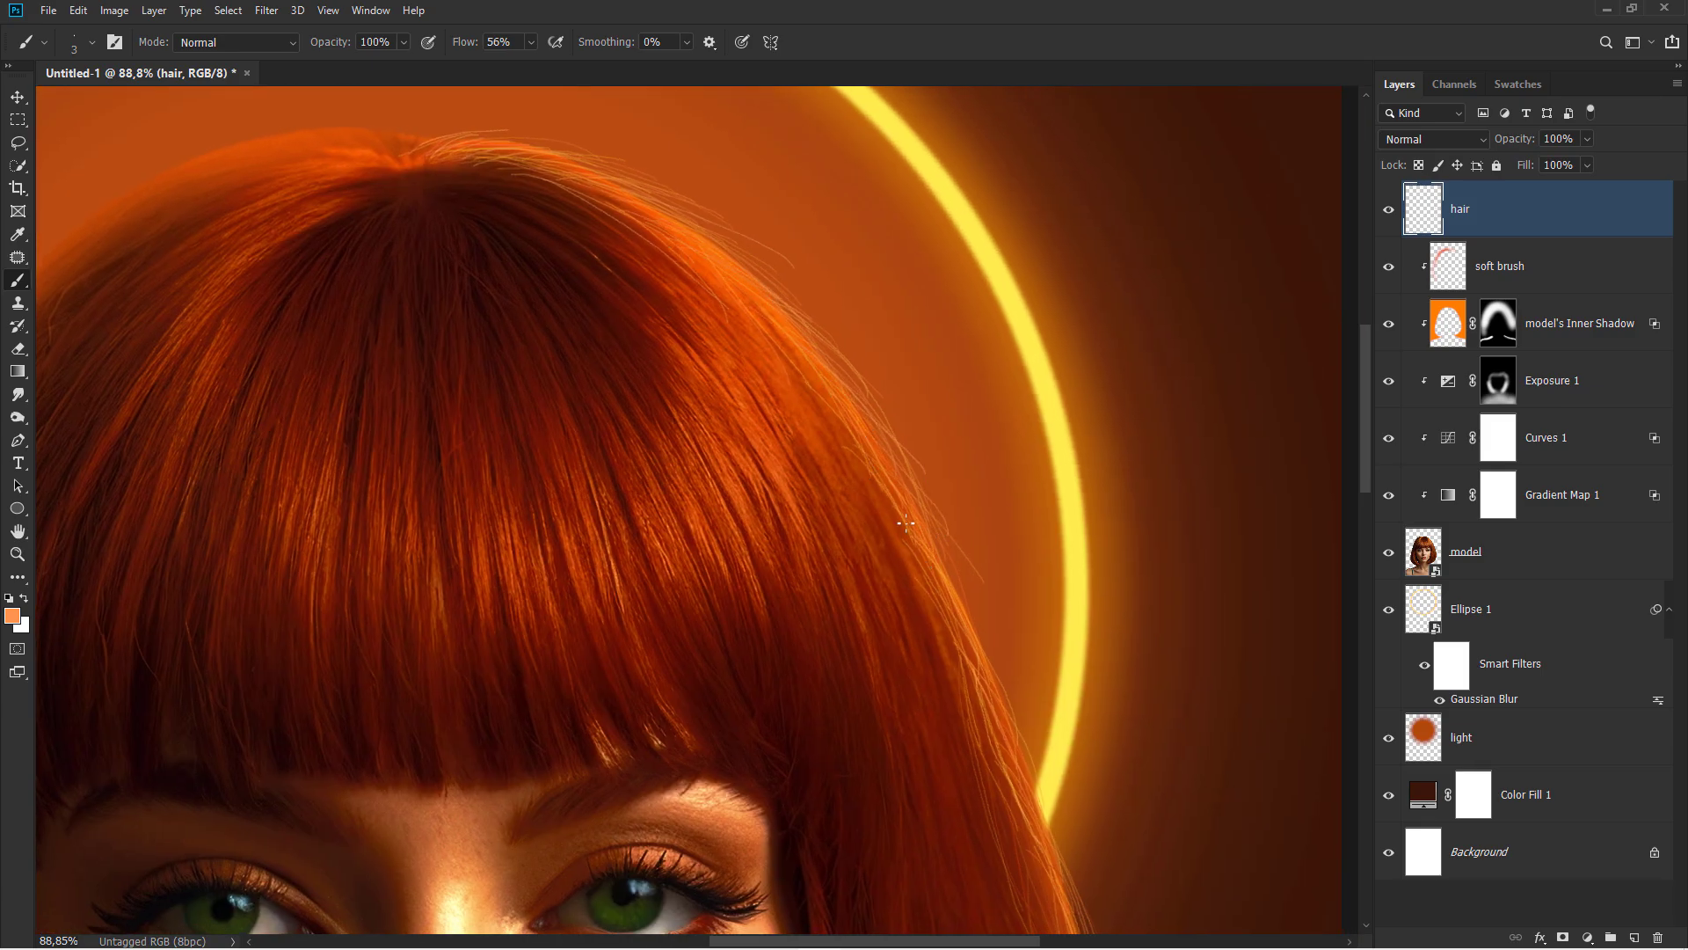
{"action": "left_click_drag", "start_coordinate": [944, 598], "coordinate": [809, 441]}
{"action": "left_click_drag", "start_coordinate": [937, 670], "coordinate": [805, 534]}
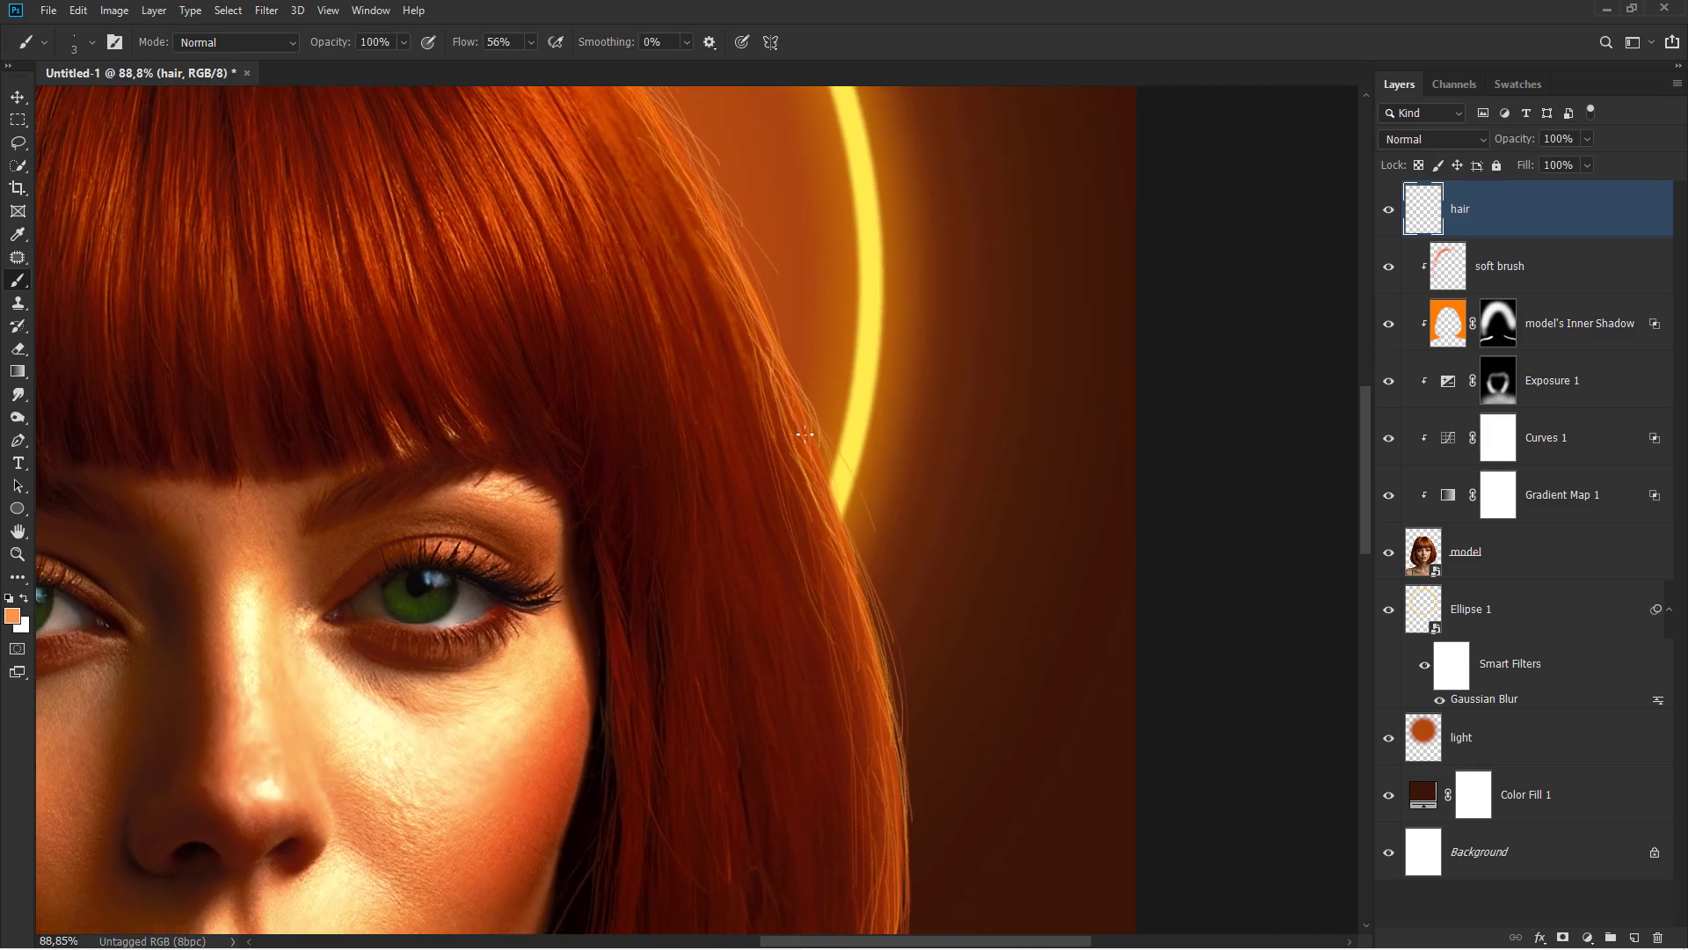
{"action": "mouse_move", "coordinate": [827, 730]}
{"action": "left_mouse_down"}
{"action": "mouse_move", "coordinate": [826, 528]}
{"action": "mouse_move", "coordinate": [803, 748]}
{"action": "left_mouse_up"}
{"action": "mouse_move", "coordinate": [835, 668]}
{"action": "left_mouse_down"}
{"action": "mouse_move", "coordinate": [817, 796]}
{"action": "mouse_move", "coordinate": [830, 591]}
{"action": "left_mouse_up"}
{"action": "left_click_drag", "start_coordinate": [846, 571], "coordinate": [771, 778]}
{"action": "mouse_move", "coordinate": [774, 769]}
{"action": "left_mouse_down"}
{"action": "mouse_move", "coordinate": [853, 606]}
{"action": "mouse_move", "coordinate": [728, 733]}
{"action": "left_mouse_up"}
{"action": "left_click_drag", "start_coordinate": [825, 618], "coordinate": [718, 740]}
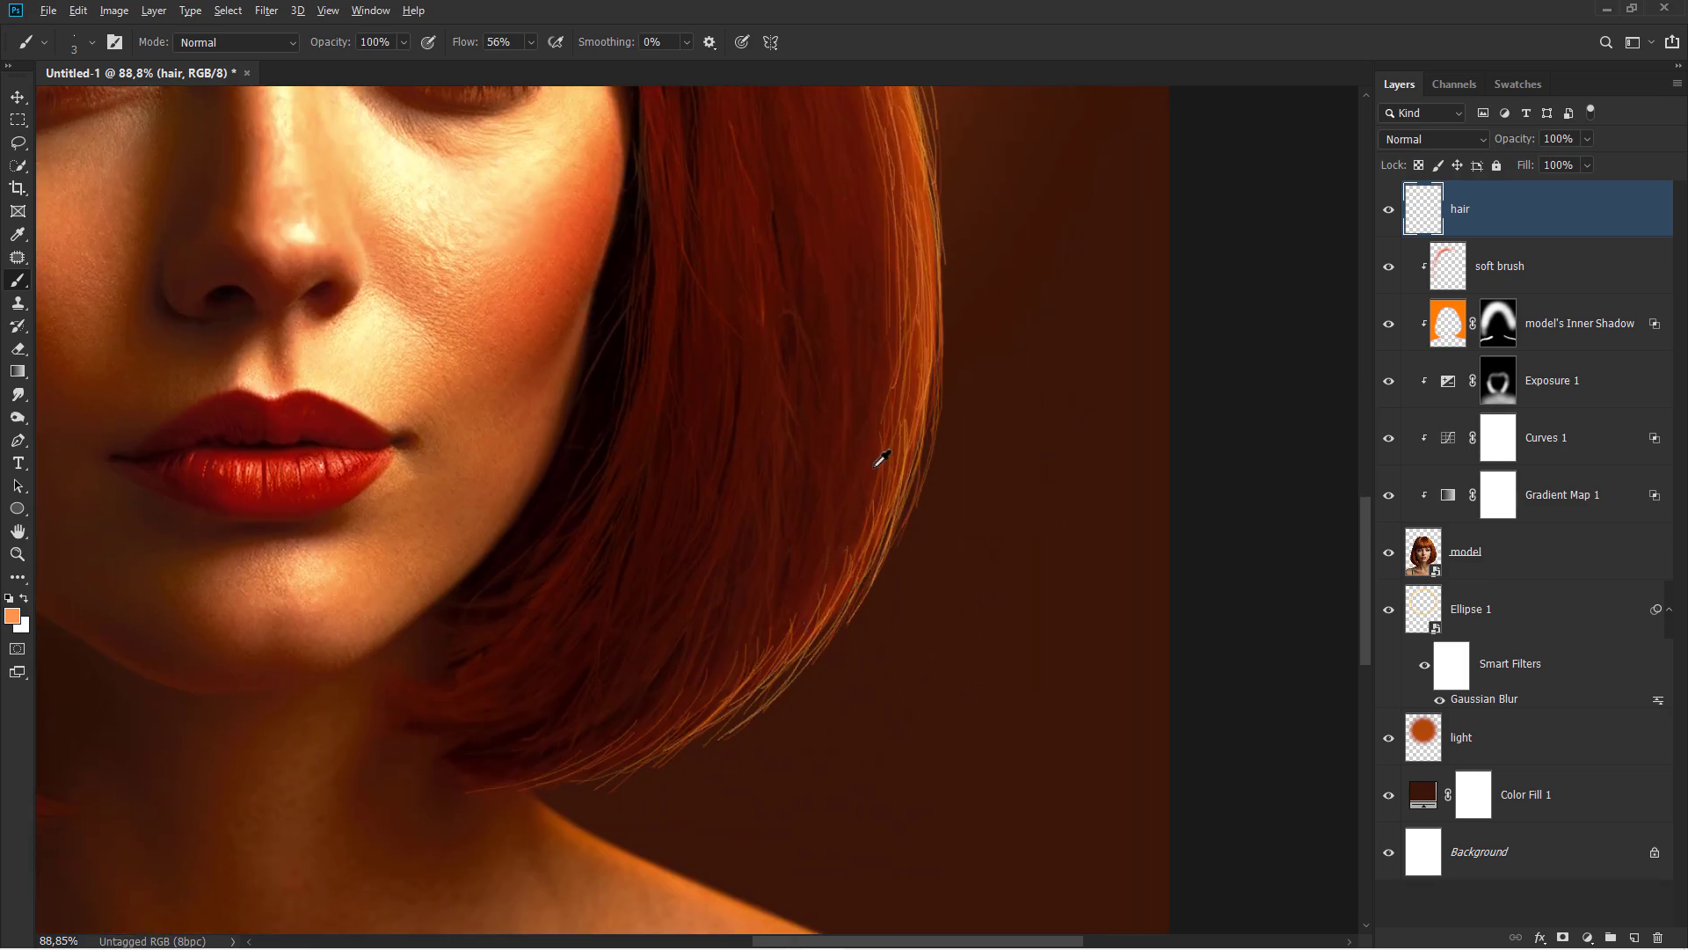
Add strands in a dark red sampled from the hair's outer edge, and compare the portrait with the hair layer hidden and shown
{"action": "left_click", "coordinate": [905, 384], "text": "alt"}
{"action": "left_click_drag", "start_coordinate": [823, 569], "coordinate": [757, 663]}
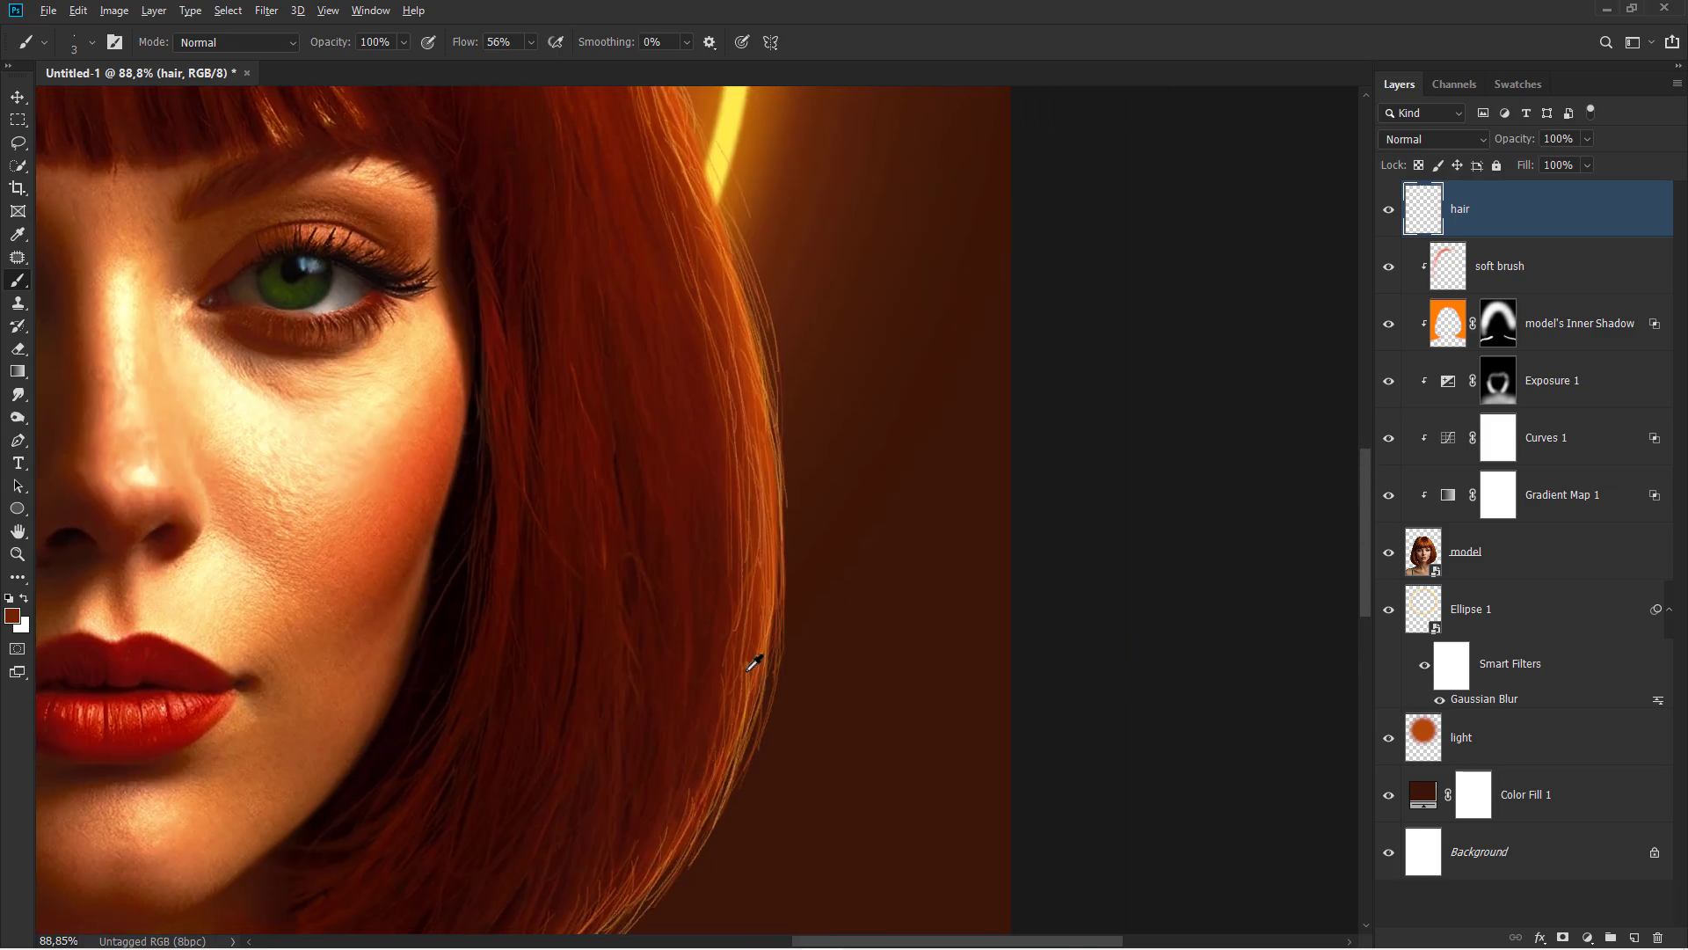
{"action": "scroll", "coordinate": [765, 658], "scroll_direction": "down", "scroll_amount": 11}
{"action": "scroll", "coordinate": [928, 537], "scroll_direction": "up", "scroll_amount": 5}
{"action": "scroll", "coordinate": [935, 526], "scroll_direction": "down", "scroll_amount": 3}
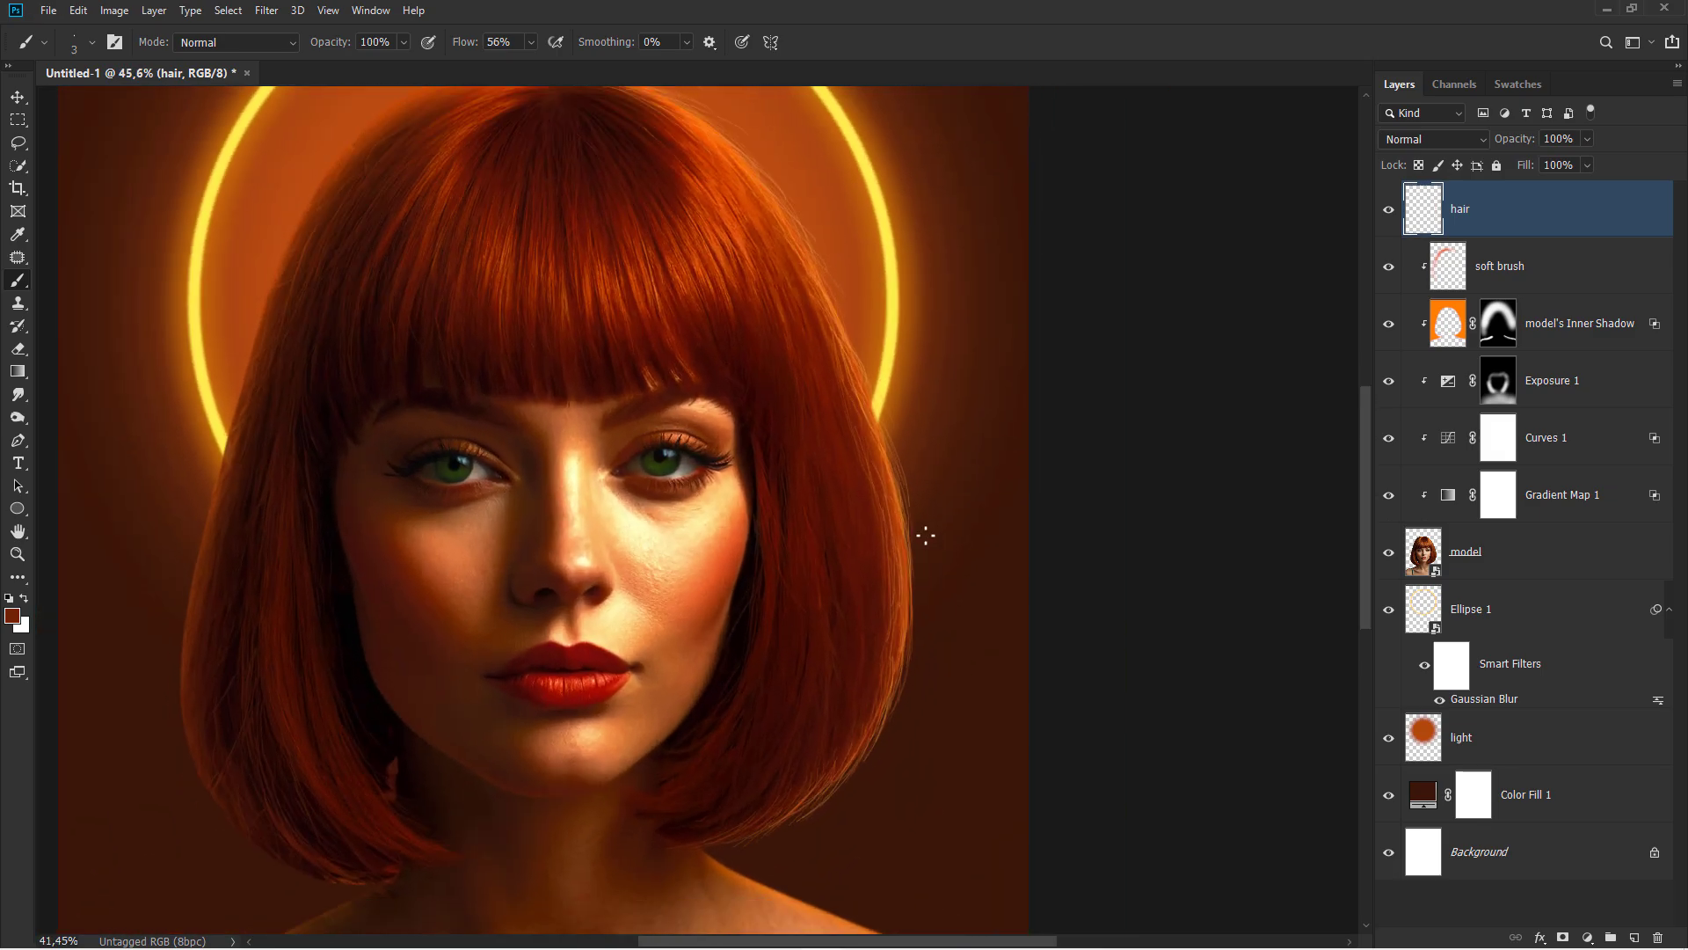
{"action": "left_click", "coordinate": [1390, 213]}
{"action": "left_click", "coordinate": [1389, 212]}
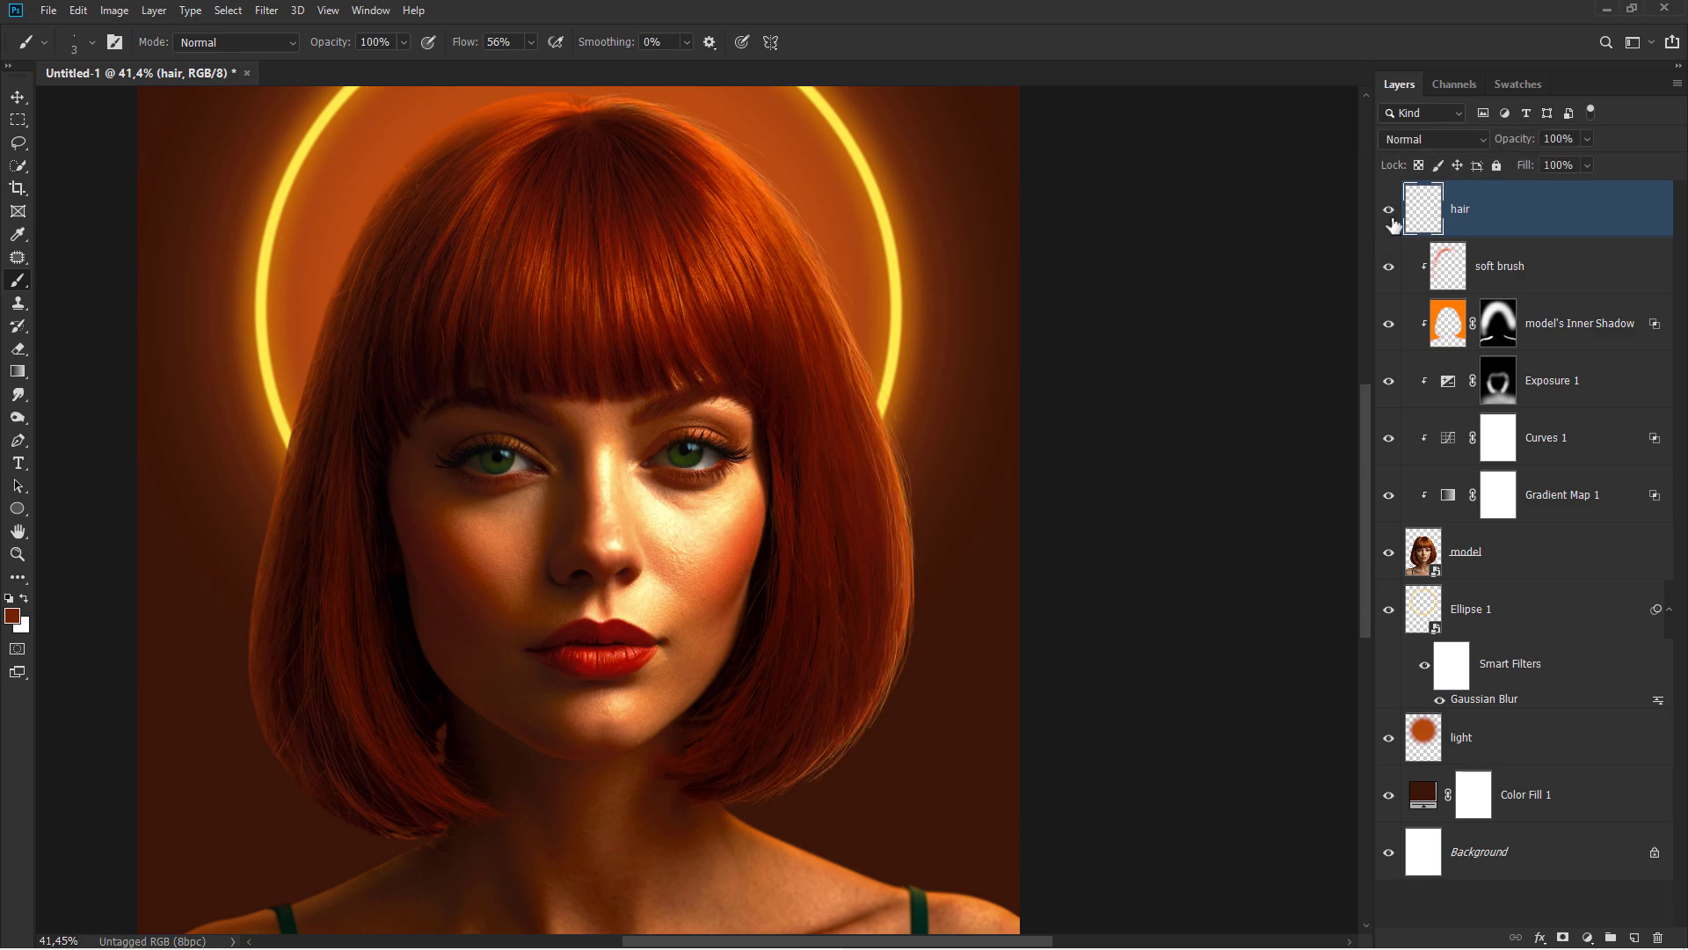
Paint orange-red strands across the crown beside the parting, using a color sampled from the crown's bright edge
{"action": "scroll", "coordinate": [716, 121], "scroll_direction": "up", "scroll_amount": 20}
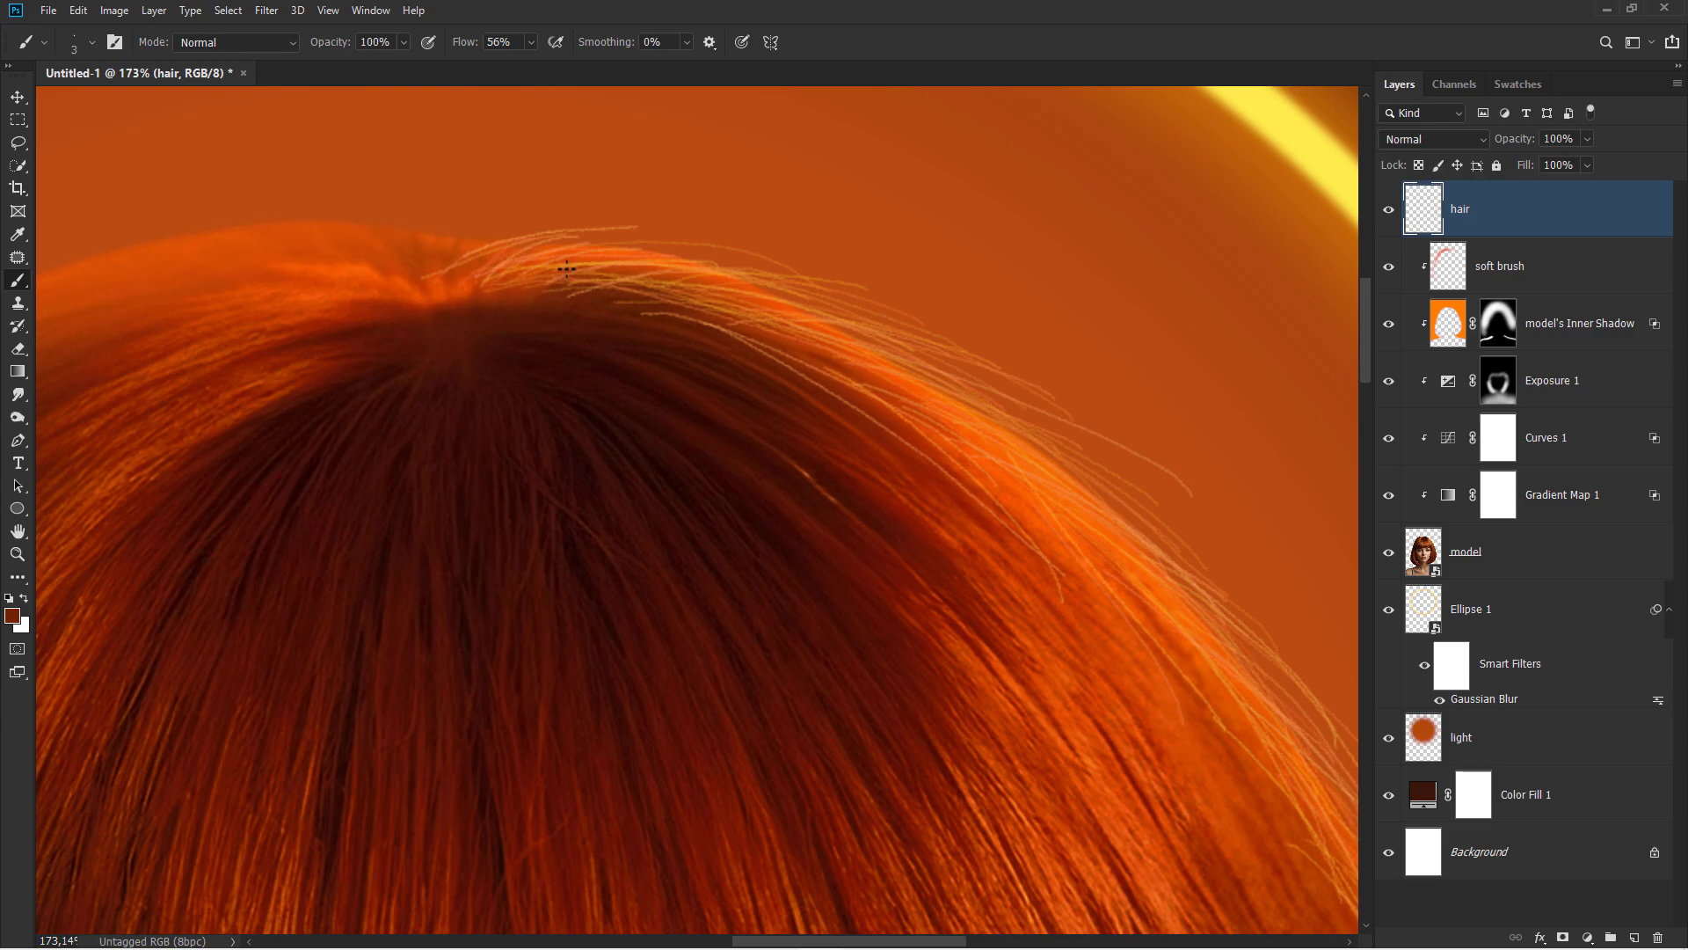
{"action": "left_click", "coordinate": [718, 274], "text": "alt"}
{"action": "left_click_drag", "start_coordinate": [875, 376], "coordinate": [647, 331]}
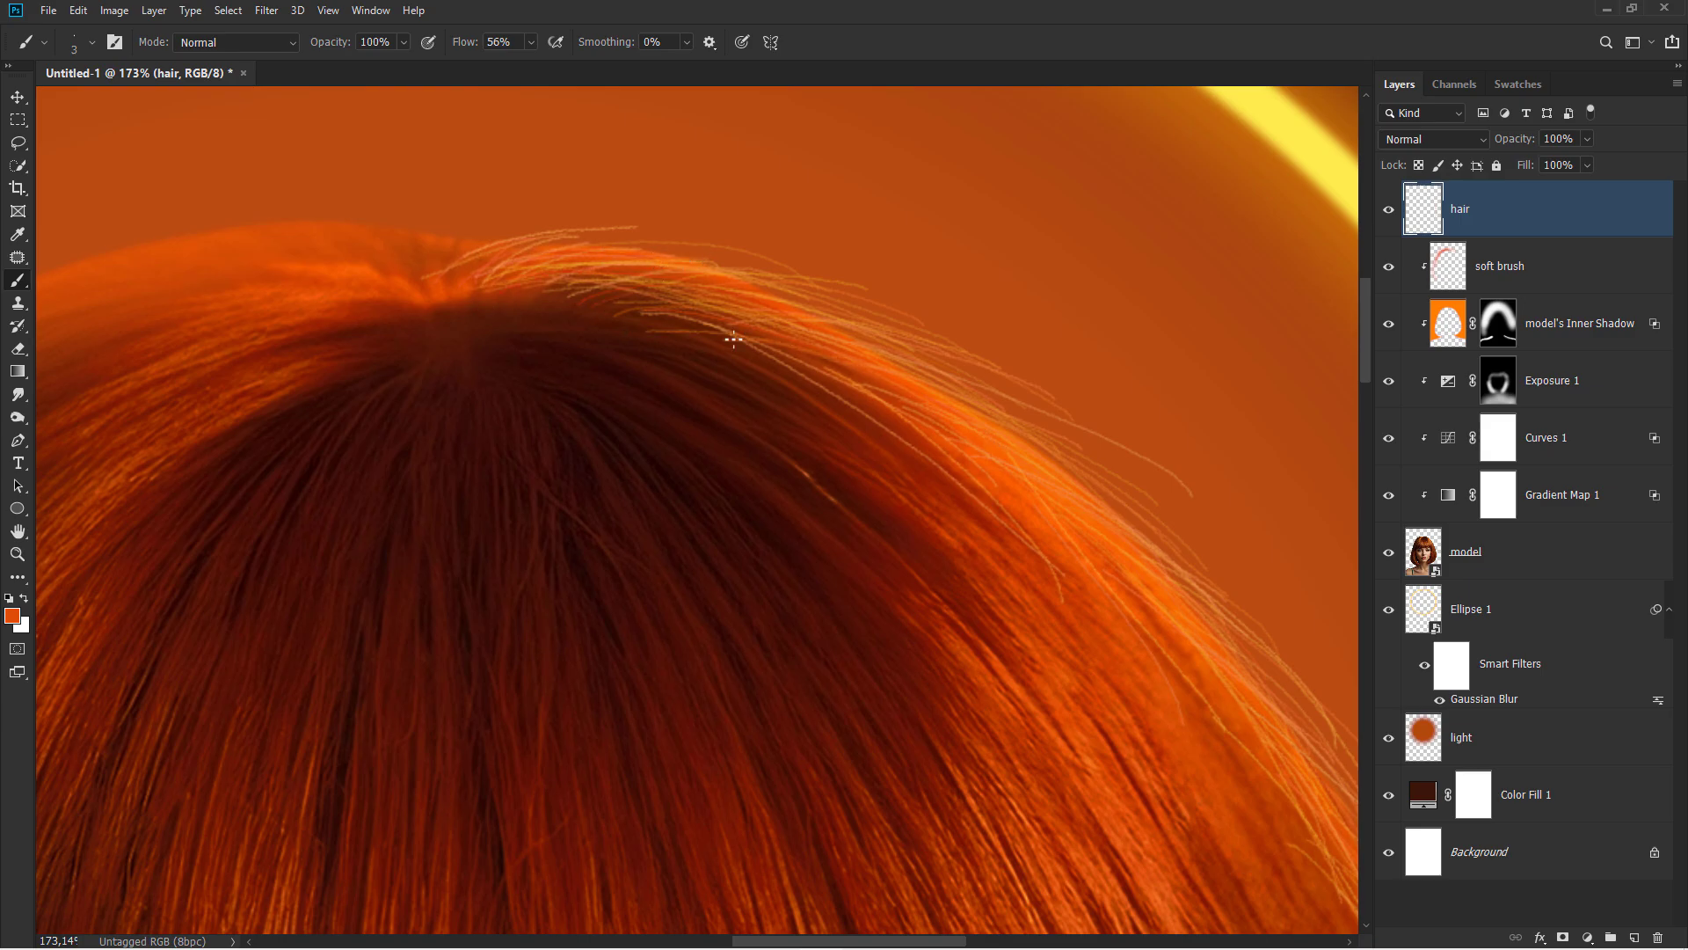
Review the full portrait with and without the hand-painted strands on the hair layer
{"action": "scroll", "coordinate": [904, 415], "scroll_direction": "down", "scroll_amount": 2}
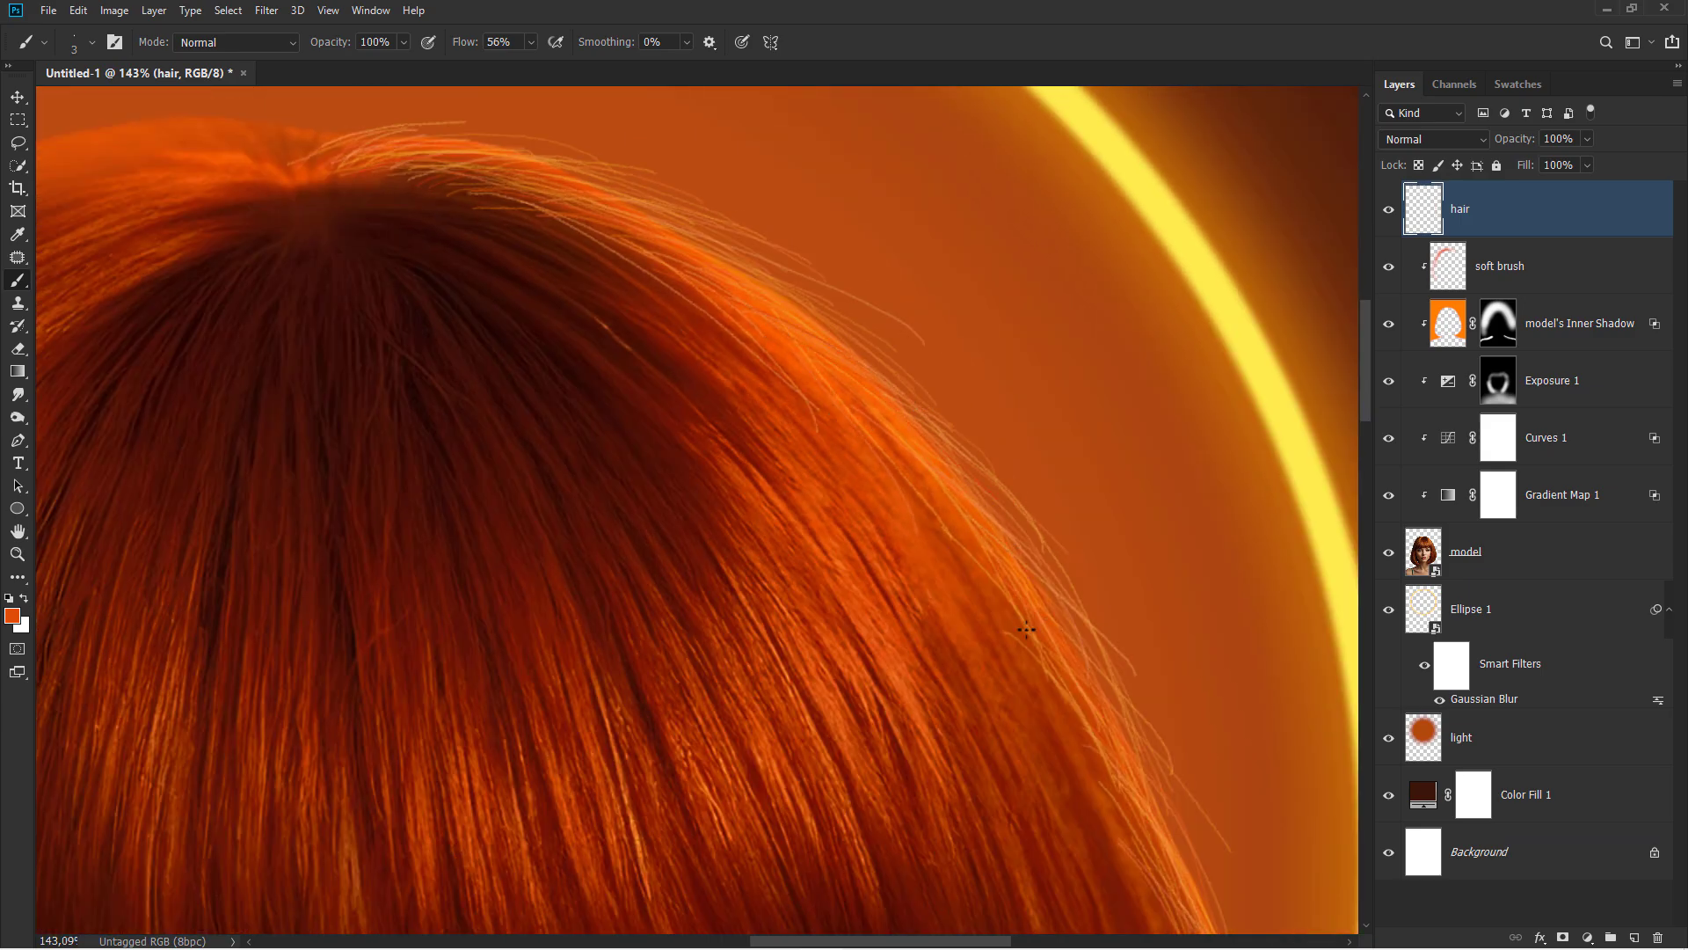
{"action": "scroll", "coordinate": [859, 381], "scroll_direction": "down", "scroll_amount": 3}
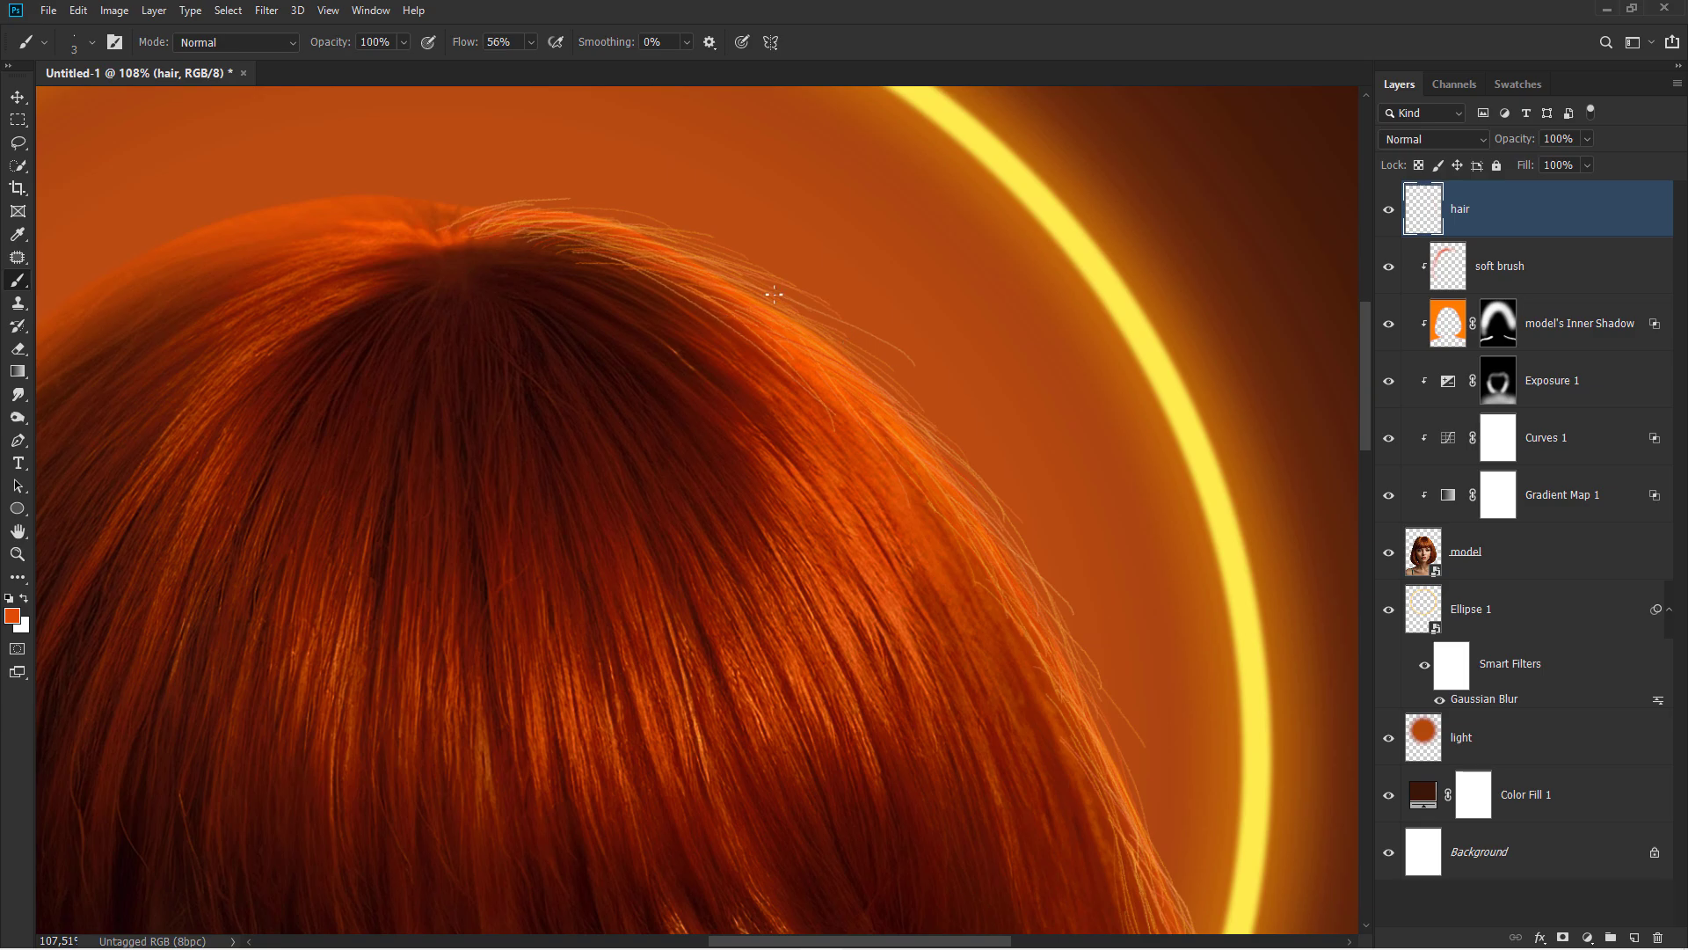
{"action": "scroll", "coordinate": [852, 327], "scroll_direction": "down", "scroll_amount": 5}
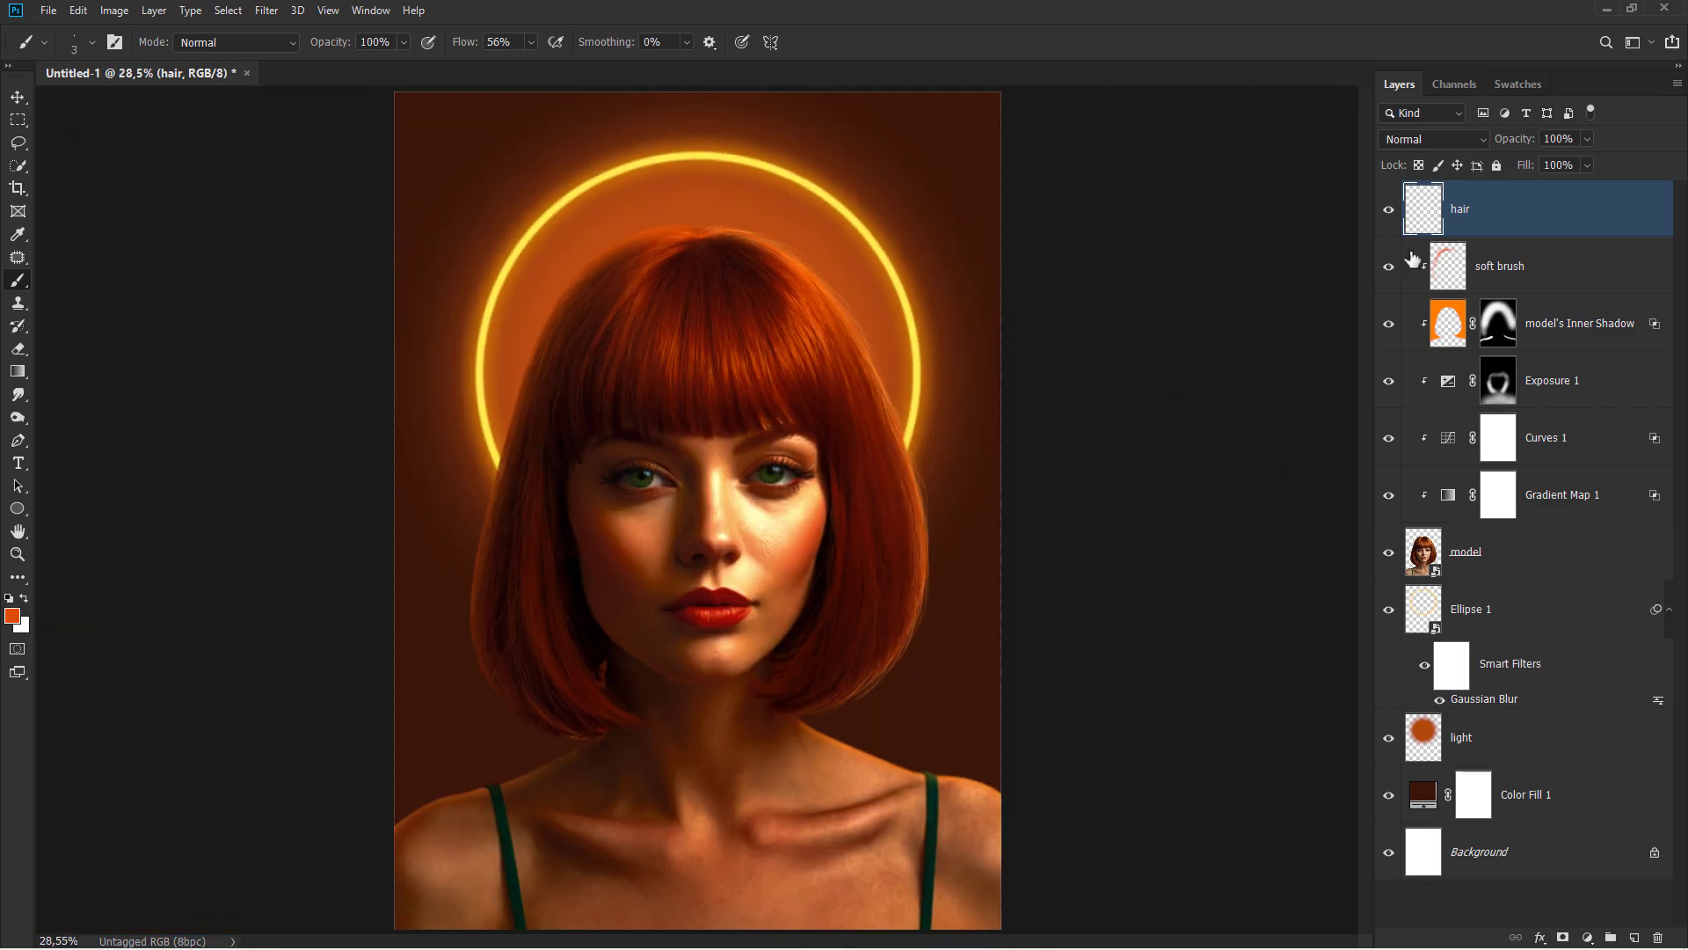
{"action": "left_click", "coordinate": [1389, 210]}
{"action": "left_click", "coordinate": [1390, 209]}
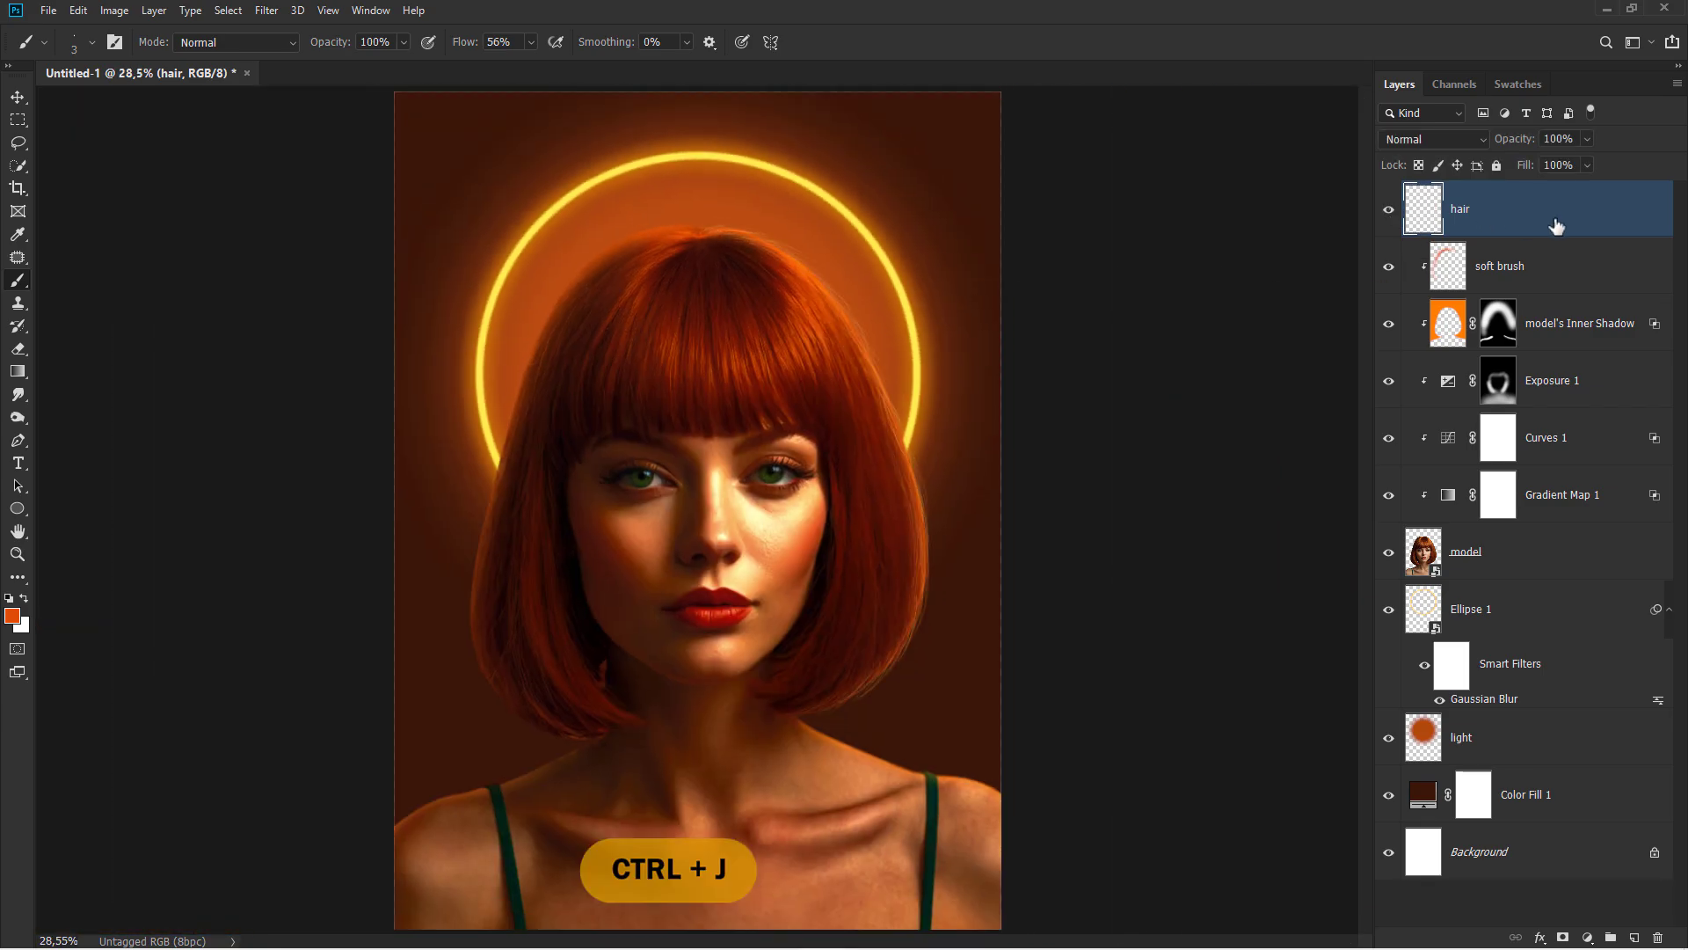
Duplicate the hair layer, flip the copy horizontally and move it onto the opposite side of the model's hair
{"action": "key", "text": "ctrl+j"}
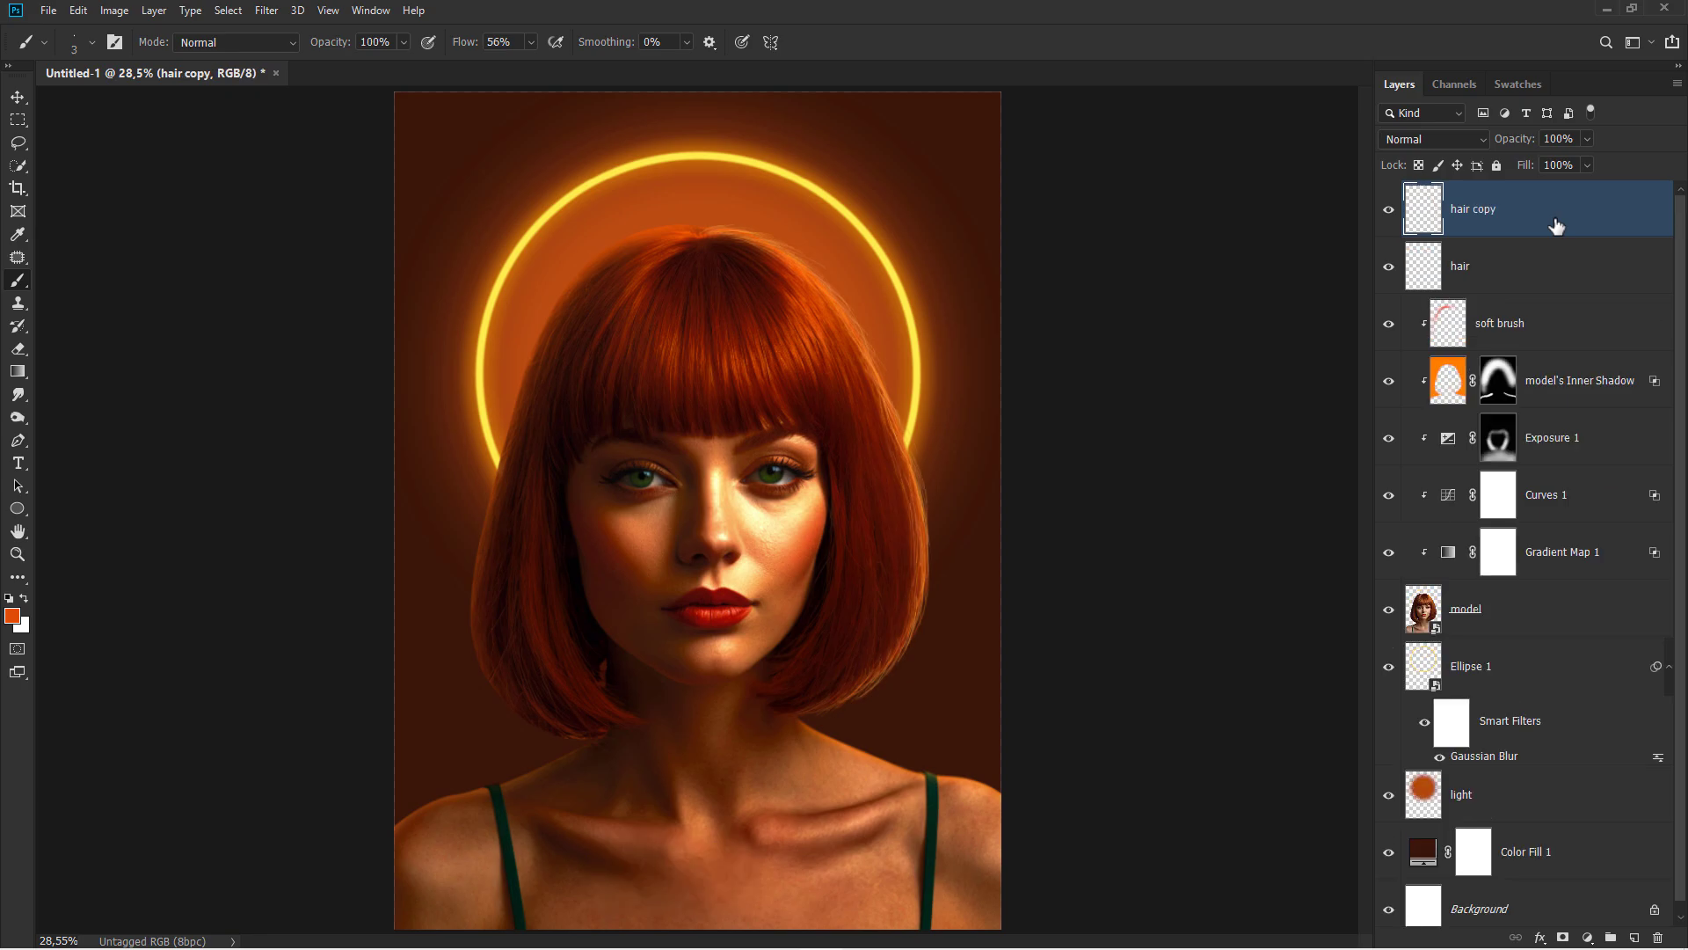
{"action": "key", "text": "ctrl+t"}
{"action": "right_click", "coordinate": [872, 363]}
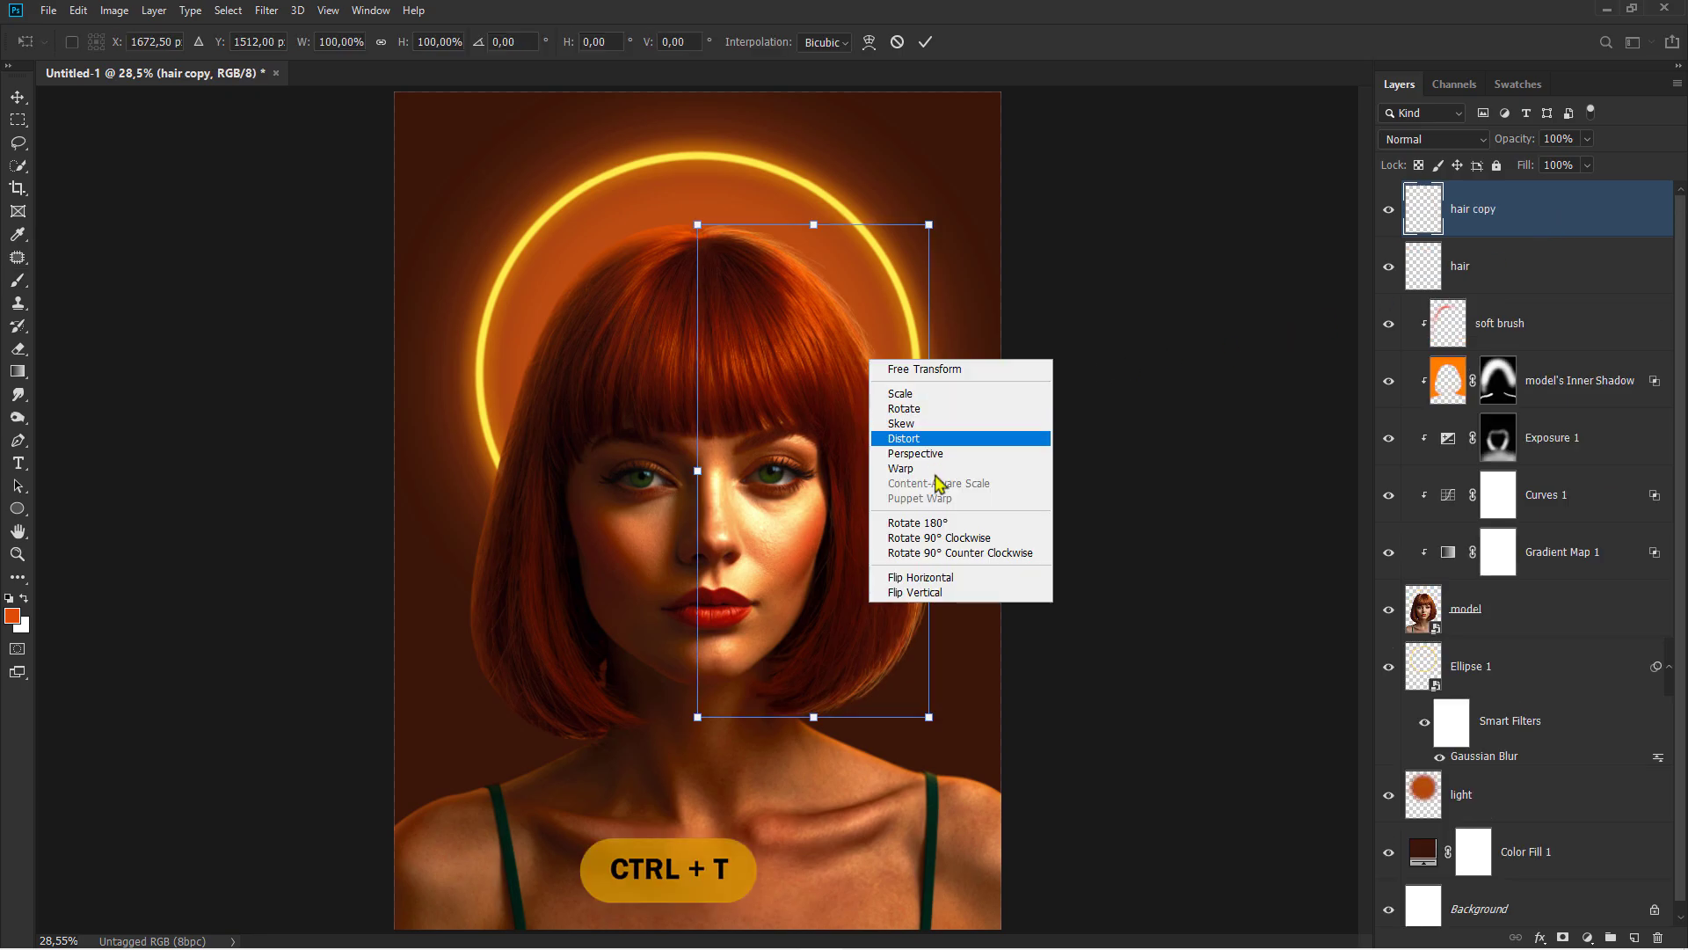
{"action": "left_click", "coordinate": [921, 577]}
{"action": "left_click_drag", "start_coordinate": [842, 474], "coordinate": [613, 497]}
{"action": "scroll", "coordinate": [613, 497], "scroll_direction": "up", "scroll_amount": 3}
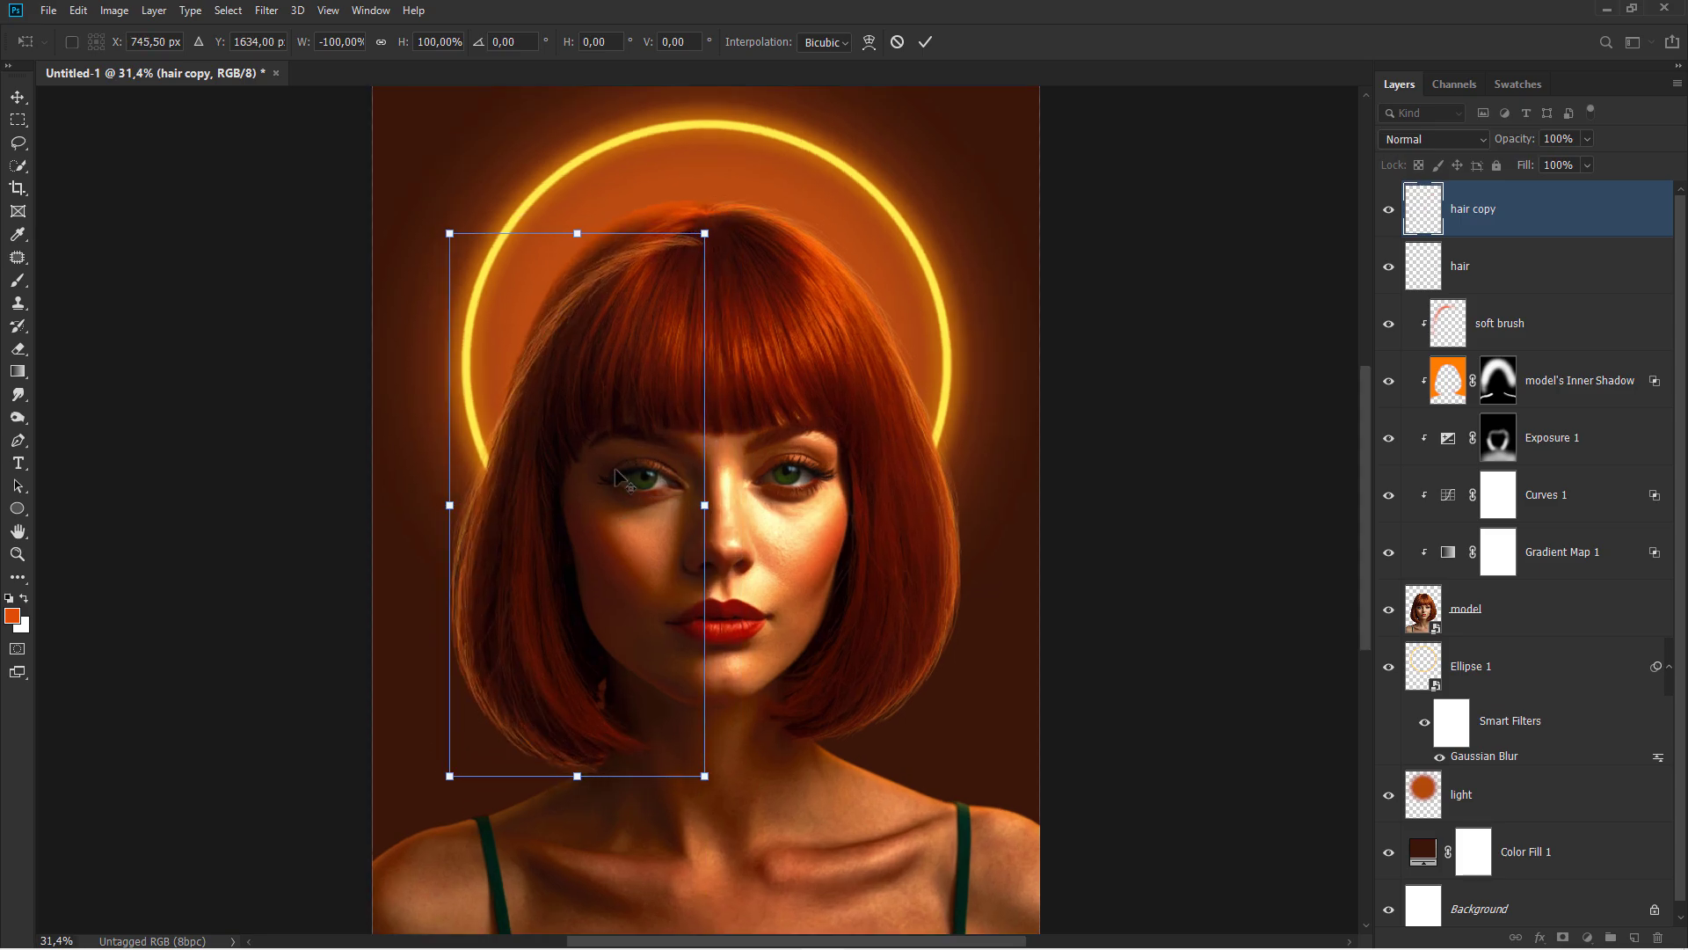
Warp the flipped strands to follow the crown, outer edge and lower curve of the hair, and return to the Brush tool
{"action": "right_click", "coordinate": [578, 383]}
{"action": "left_click", "coordinate": [615, 466]}
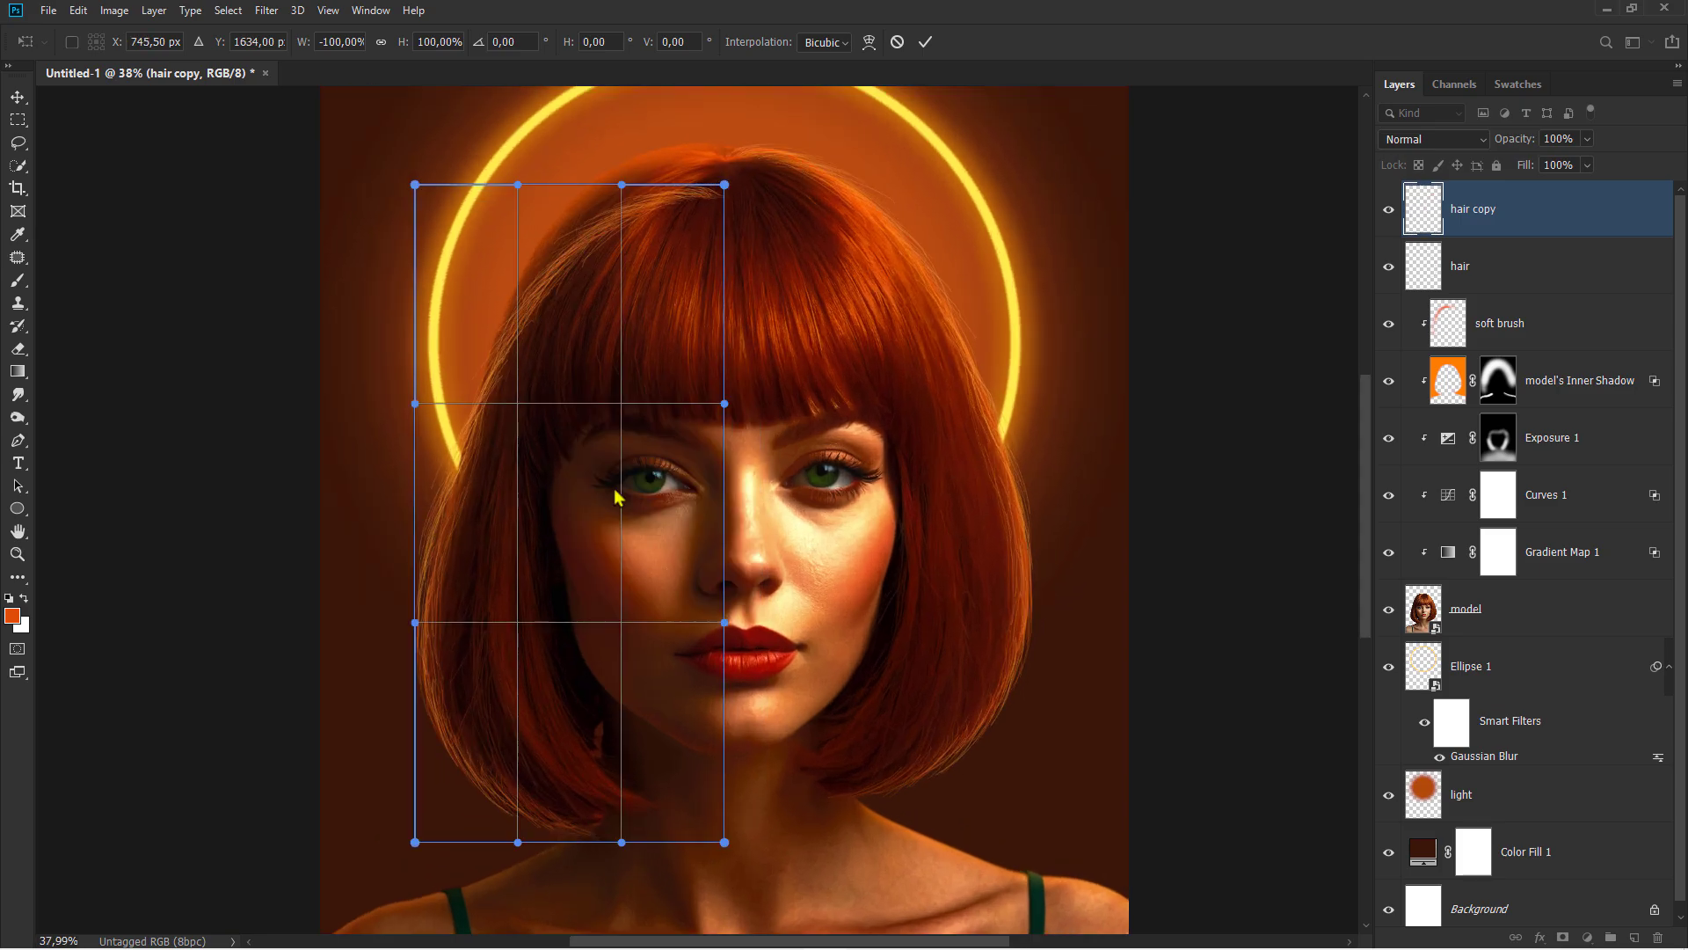
{"action": "left_click_drag", "start_coordinate": [716, 193], "coordinate": [718, 148]}
{"action": "left_click_drag", "start_coordinate": [579, 171], "coordinate": [557, 151]}
{"action": "left_click_drag", "start_coordinate": [727, 141], "coordinate": [734, 141]}
{"action": "left_click_drag", "start_coordinate": [416, 407], "coordinate": [436, 438]}
{"action": "left_click_drag", "start_coordinate": [438, 751], "coordinate": [438, 756]}
{"action": "left_click_drag", "start_coordinate": [660, 824], "coordinate": [660, 819]}
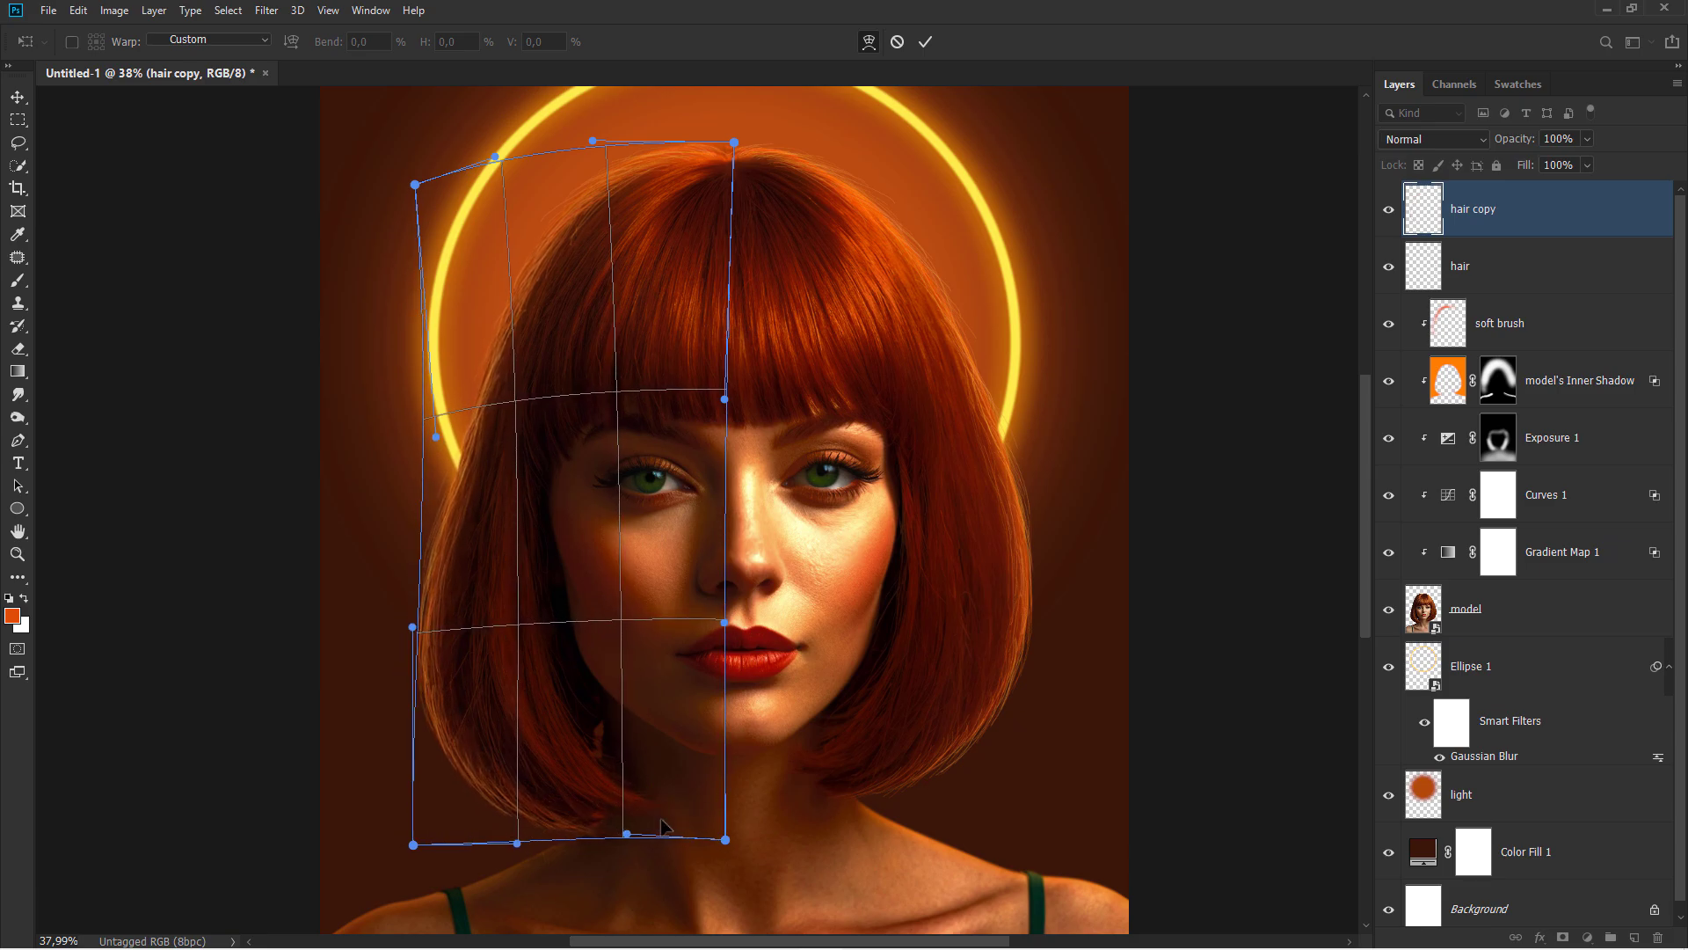
{"action": "left_click_drag", "start_coordinate": [437, 438], "coordinate": [441, 441]}
{"action": "left_click_drag", "start_coordinate": [415, 184], "coordinate": [391, 202]}
{"action": "key", "text": "Return"}
{"action": "key", "text": "b"}
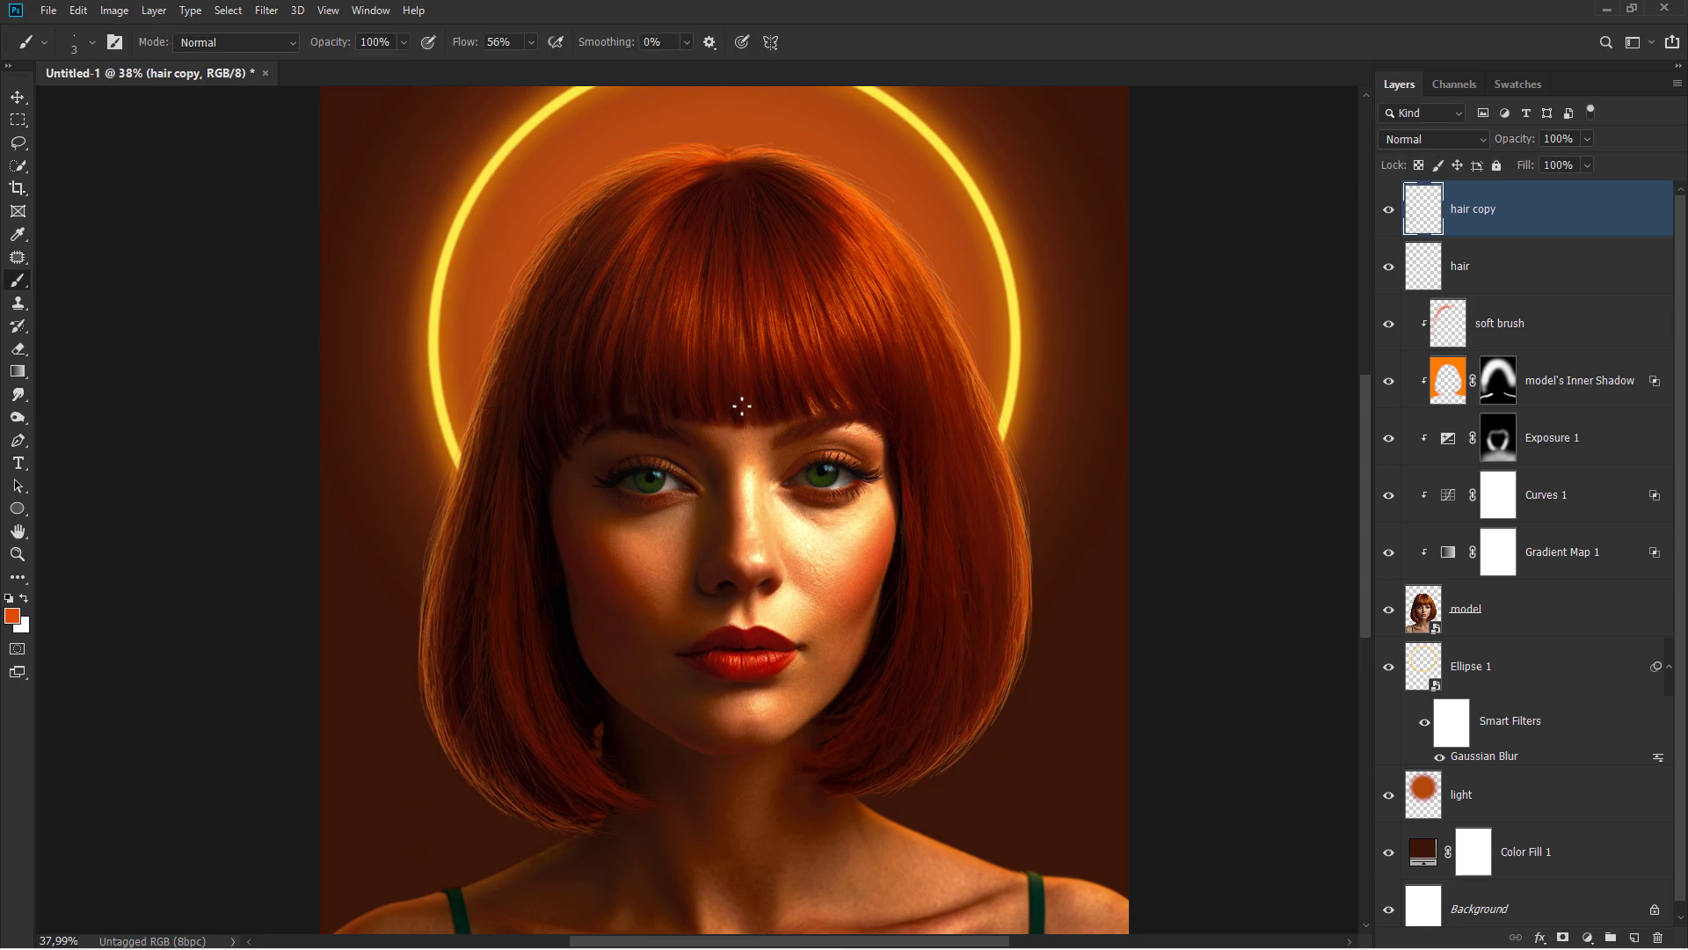
Check the effect of the hair copy and hair layers on the full portrait by toggling their visibility
{"action": "scroll", "coordinate": [741, 406], "scroll_direction": "down", "scroll_amount": 3}
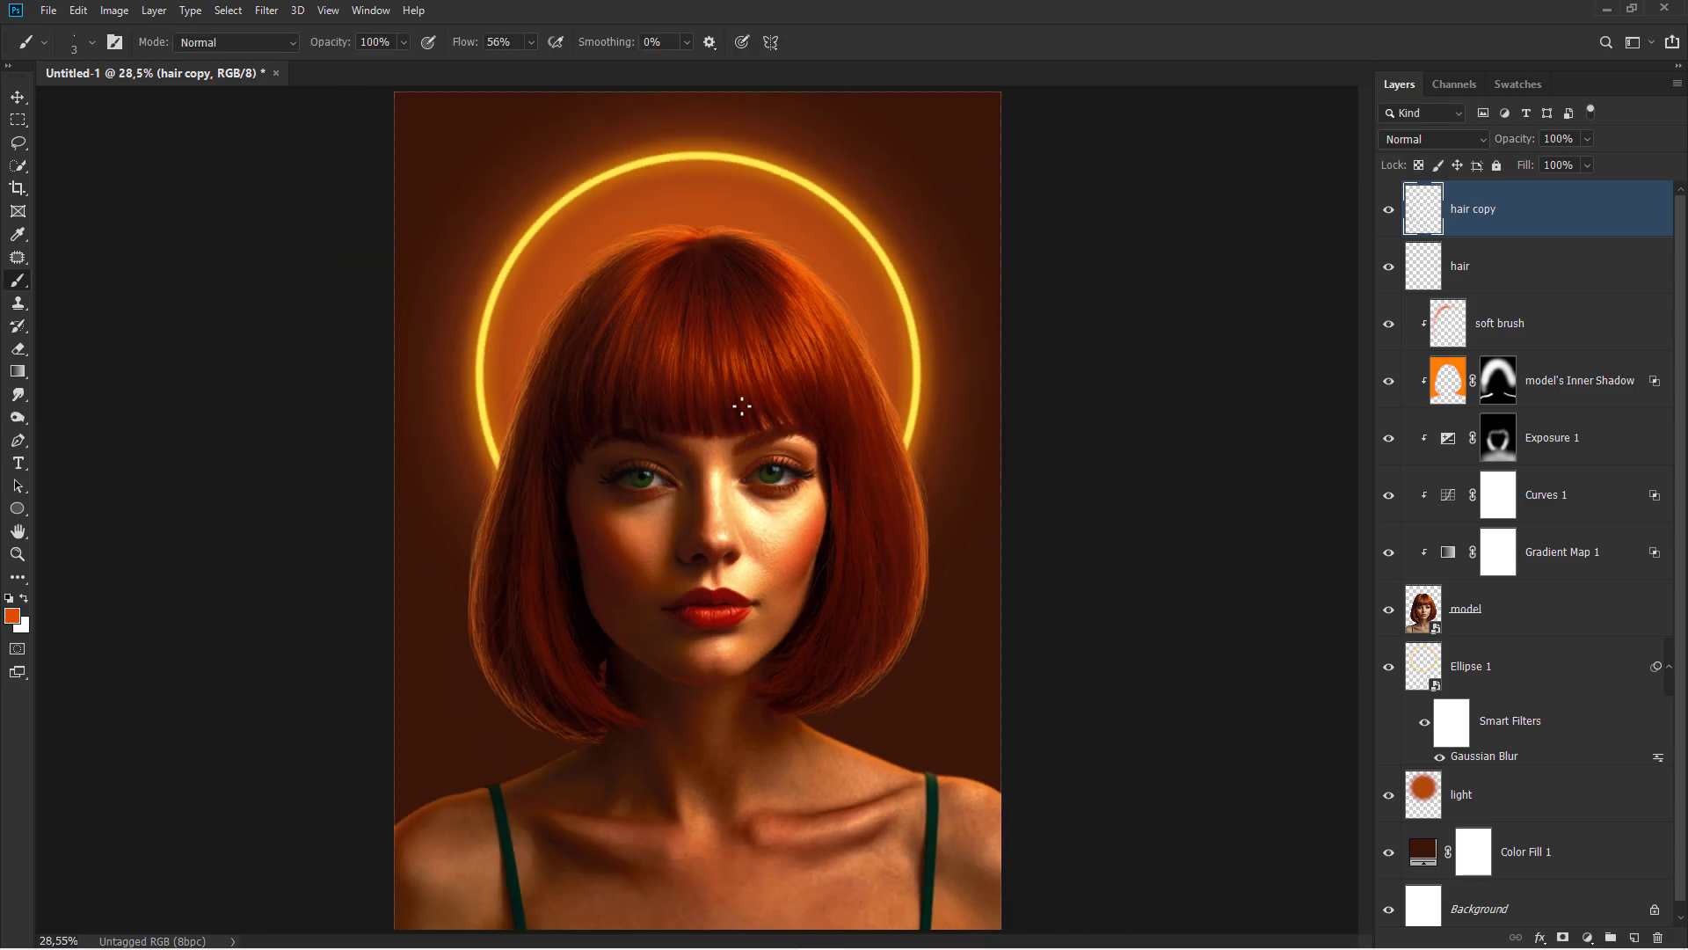
{"action": "left_click", "coordinate": [1389, 212]}
{"action": "left_click", "coordinate": [1391, 267]}
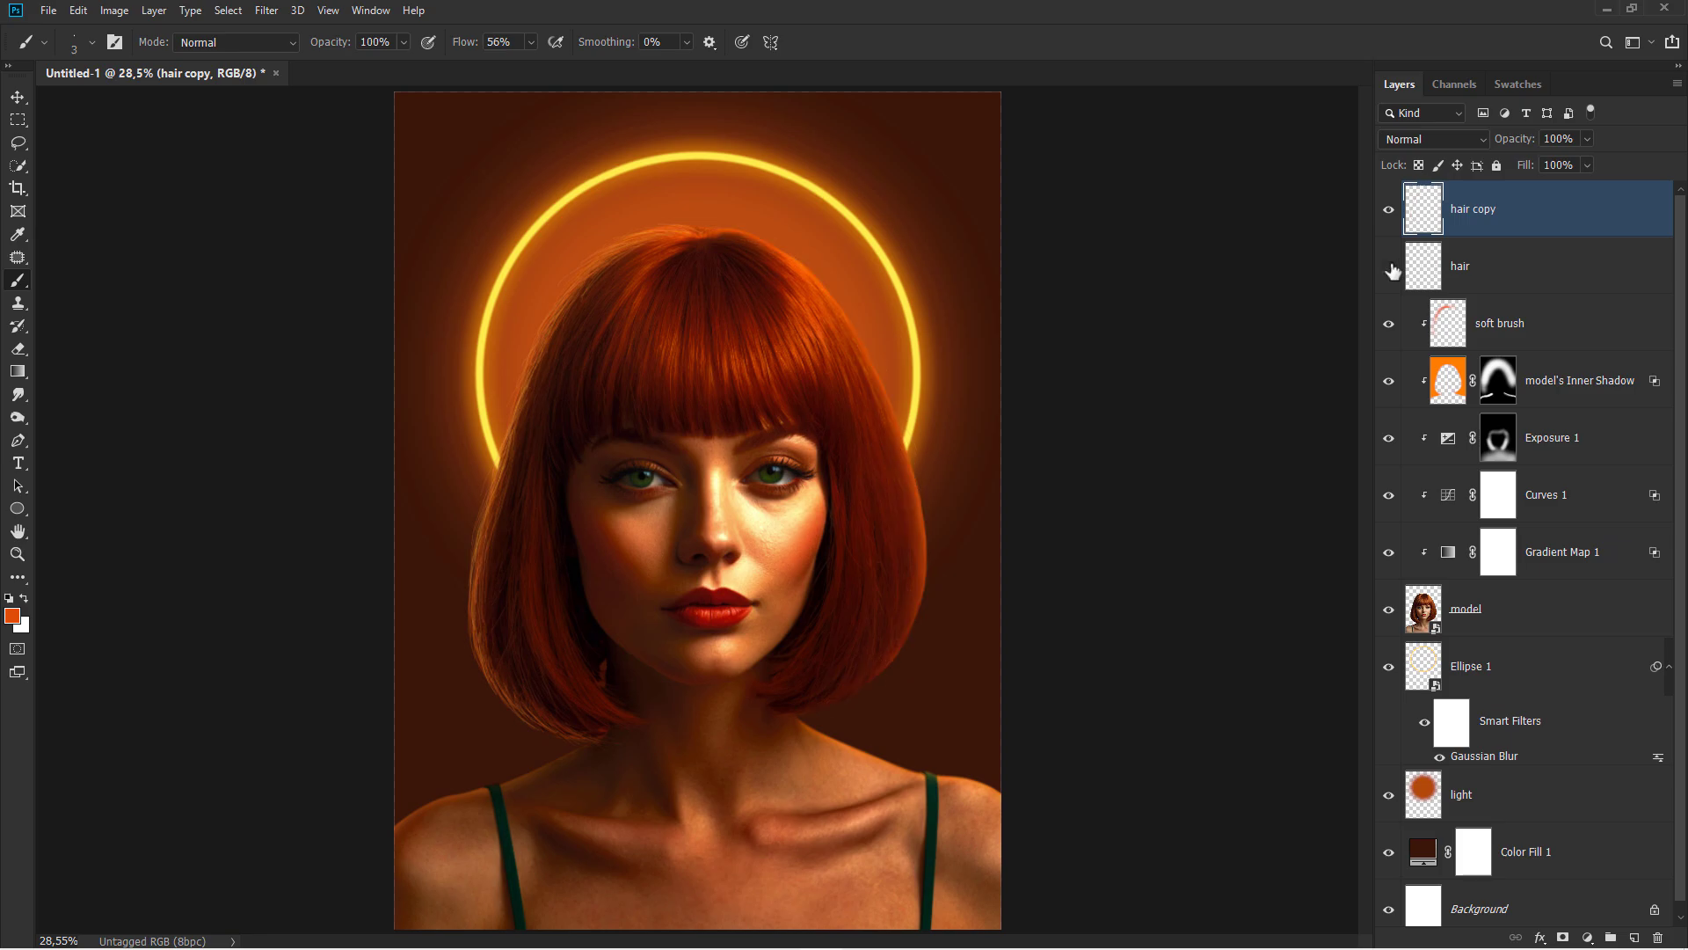
{"action": "left_click", "coordinate": [1389, 267]}
Merge the hair and hair copy layers into a single layer
{"action": "left_click", "coordinate": [1523, 272]}
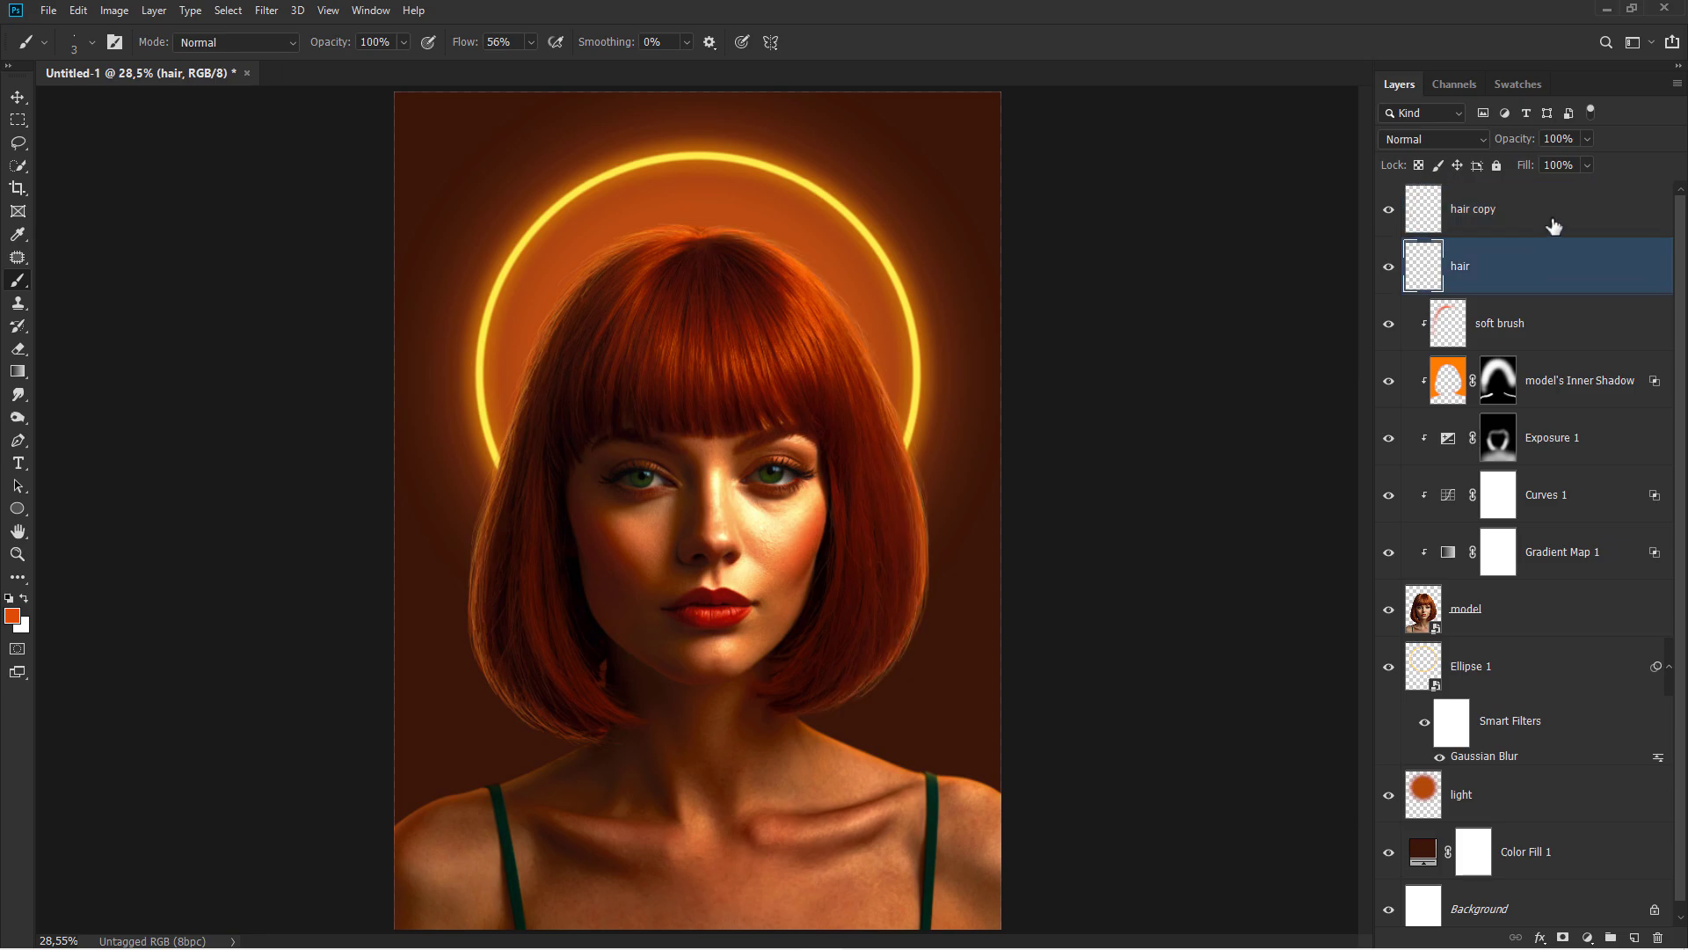
{"action": "left_click", "coordinate": [1555, 227], "text": "shift"}
{"action": "key", "text": "ctrl+e"}
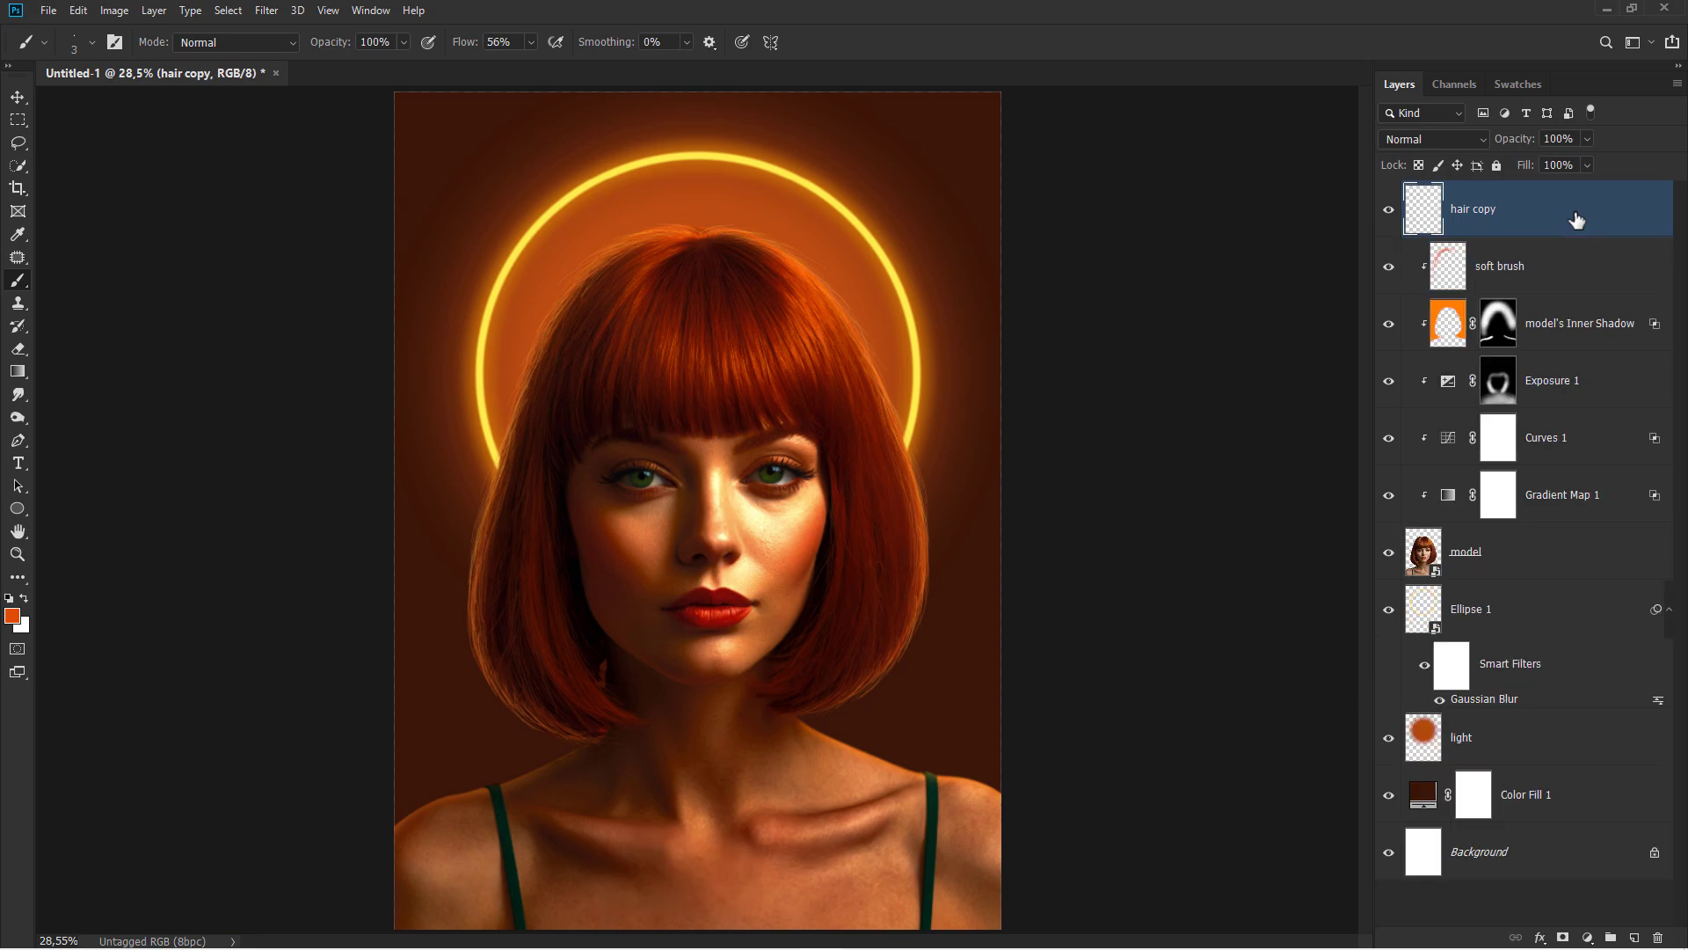
Duplicate the merged strands layer, set the duplicate's blend mode to Soft Light and compare it hidden and shown
{"action": "key", "text": "ctrl+j"}
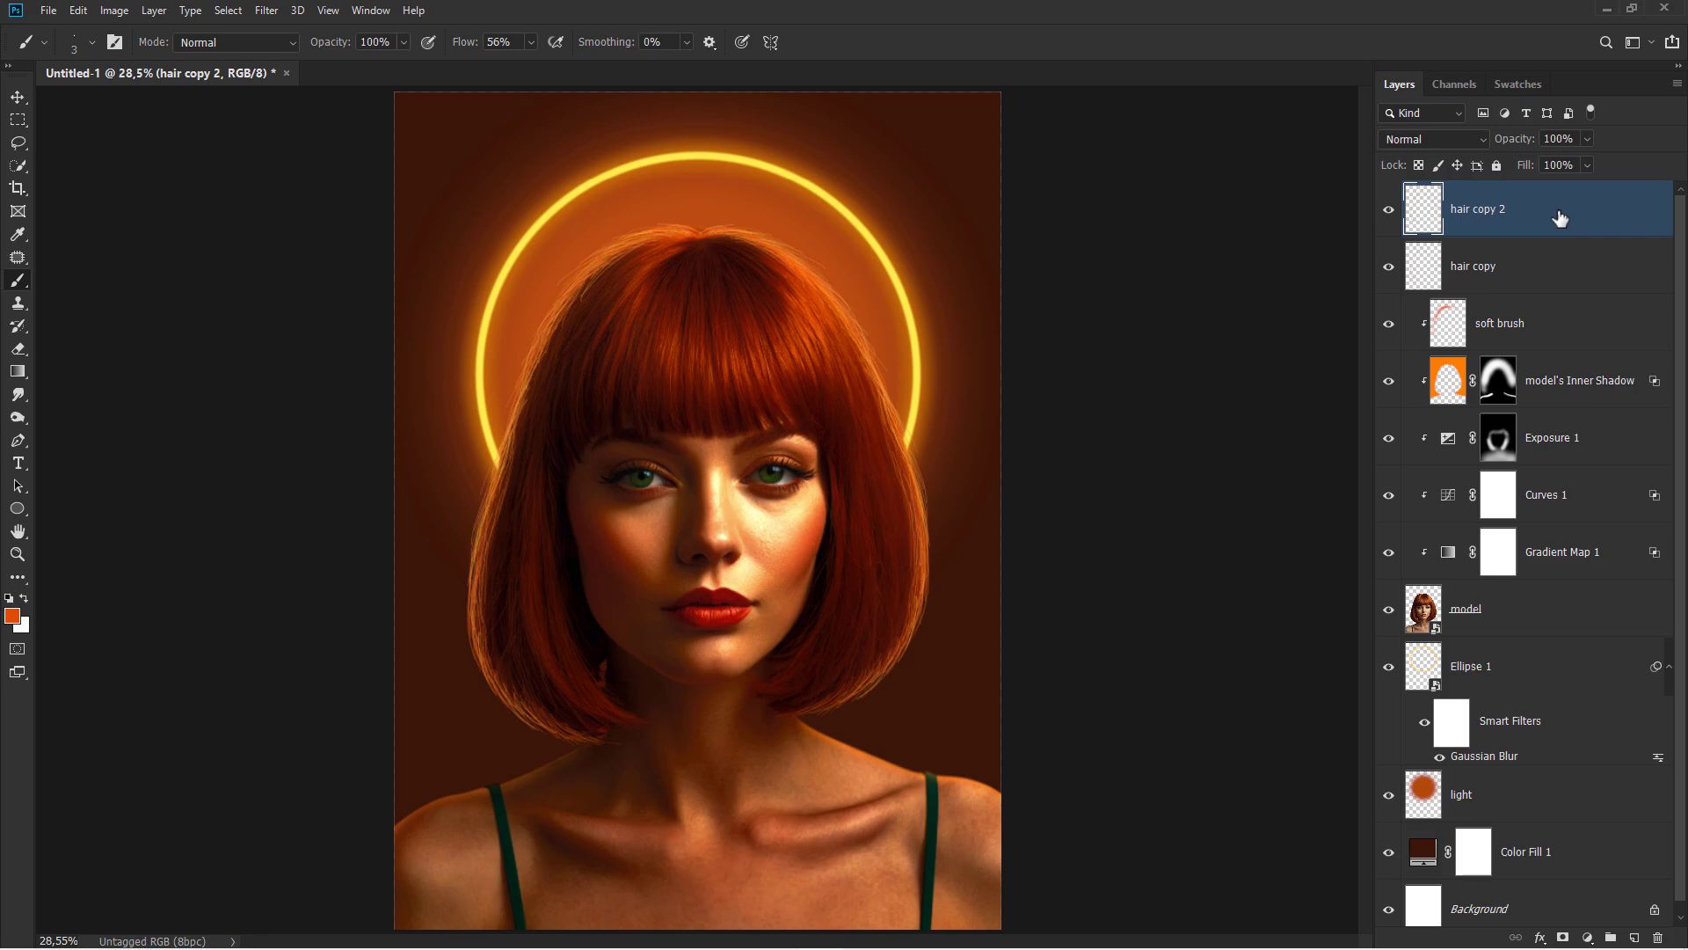
{"action": "left_click", "coordinate": [1442, 139]}
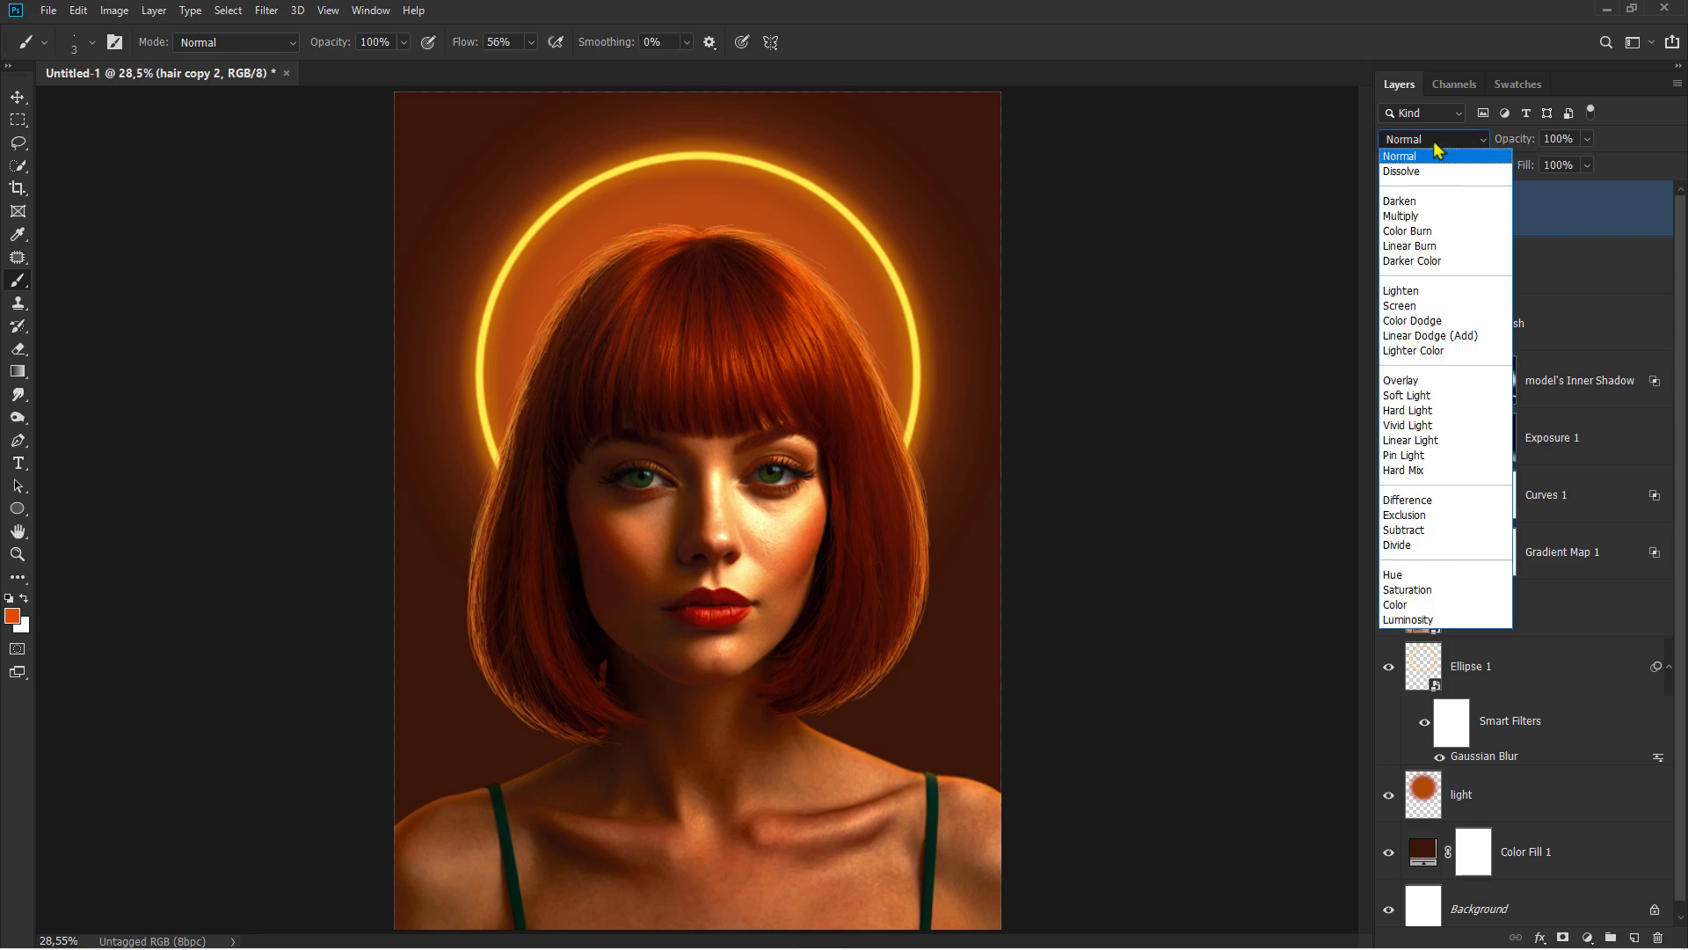
{"action": "left_click", "coordinate": [1425, 398]}
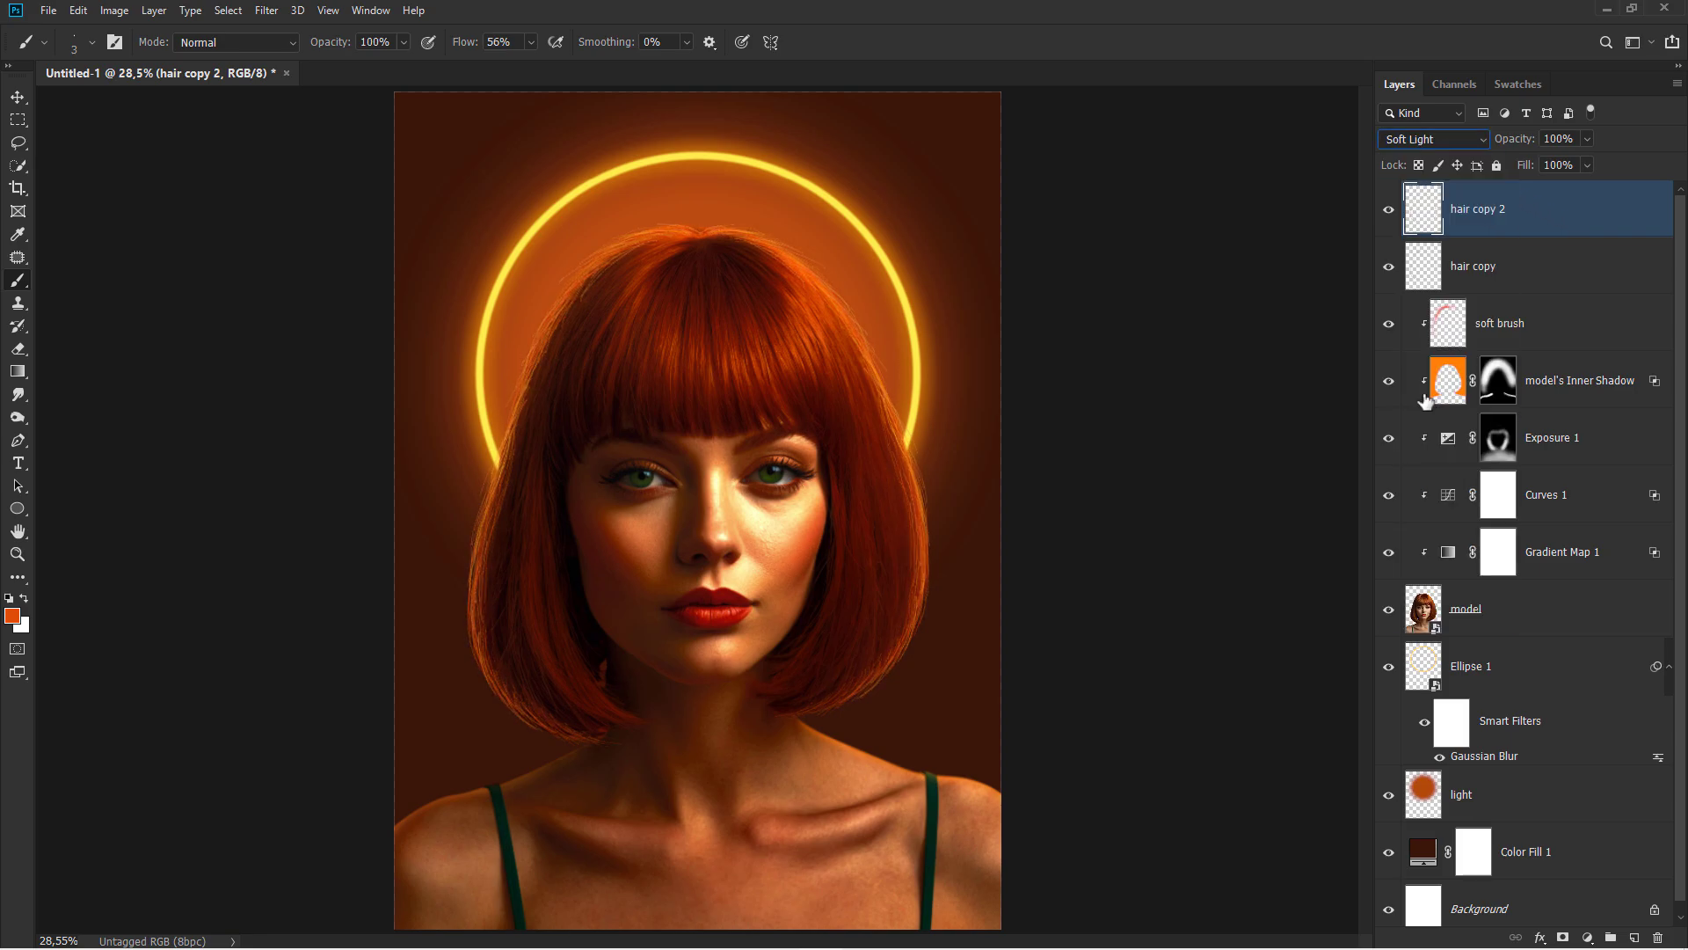
{"action": "left_click", "coordinate": [1388, 214]}
{"action": "left_click", "coordinate": [1388, 213]}
Apply a Gaussian Blur with a radius of 1 pixel to the hair copy layer and return to the Brush tool
{"action": "left_click", "coordinate": [1522, 263]}
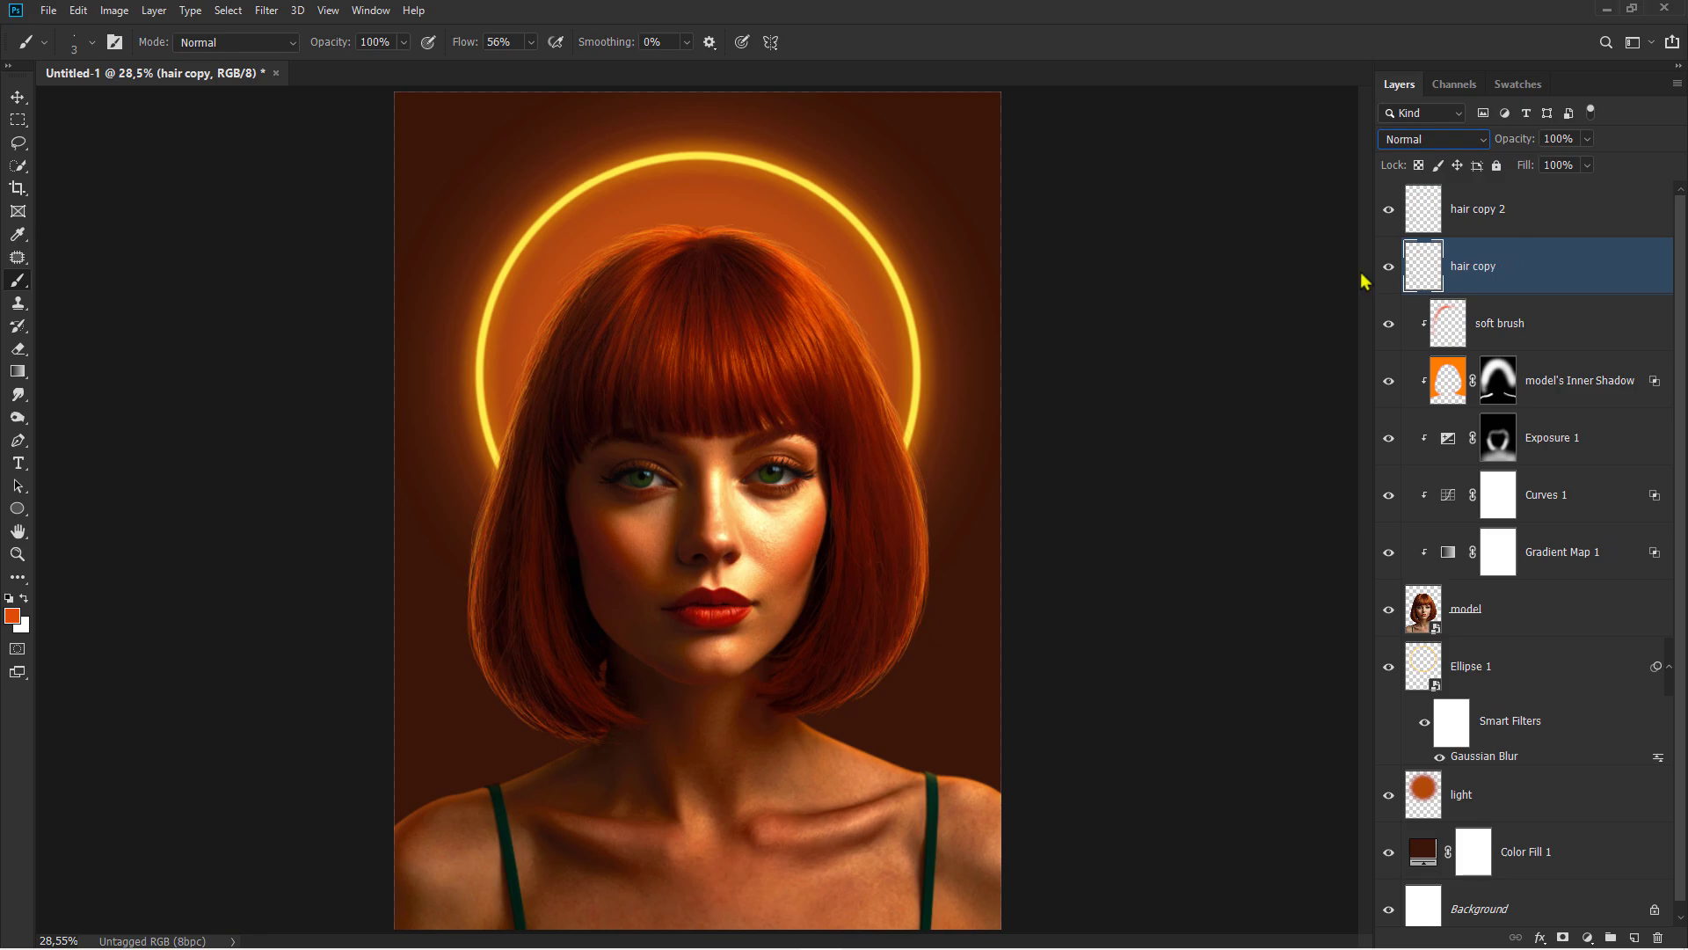
{"action": "left_click", "coordinate": [267, 10]}
{"action": "mouse_move", "coordinate": [335, 209]}
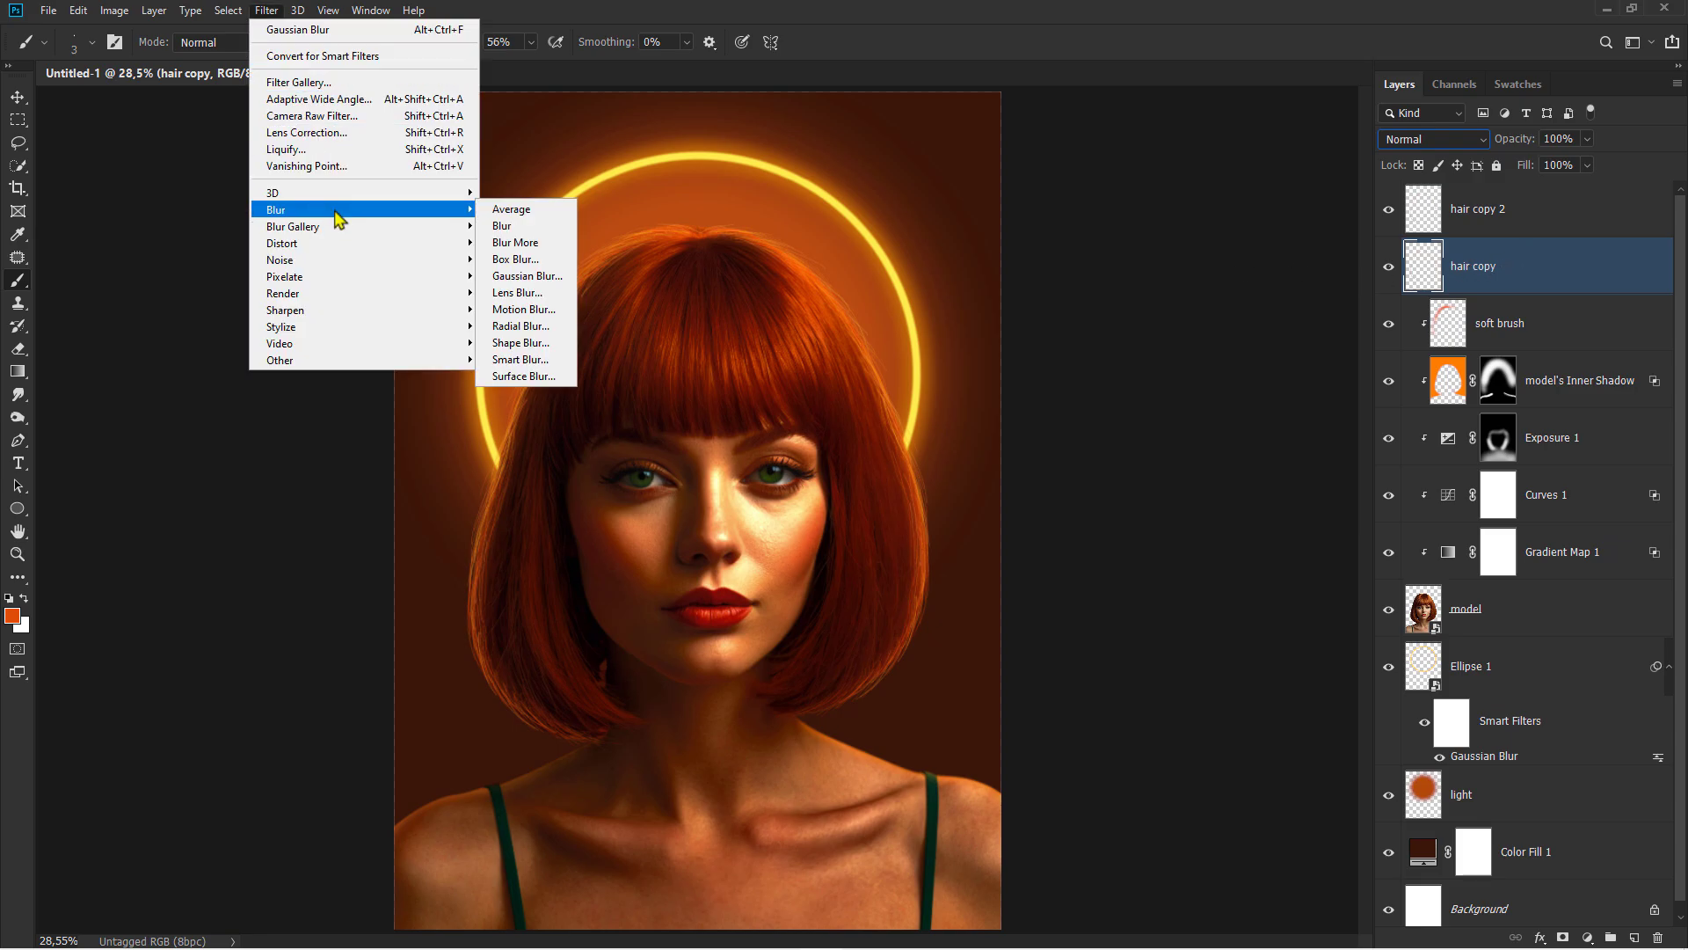
{"action": "left_click", "coordinate": [554, 276]}
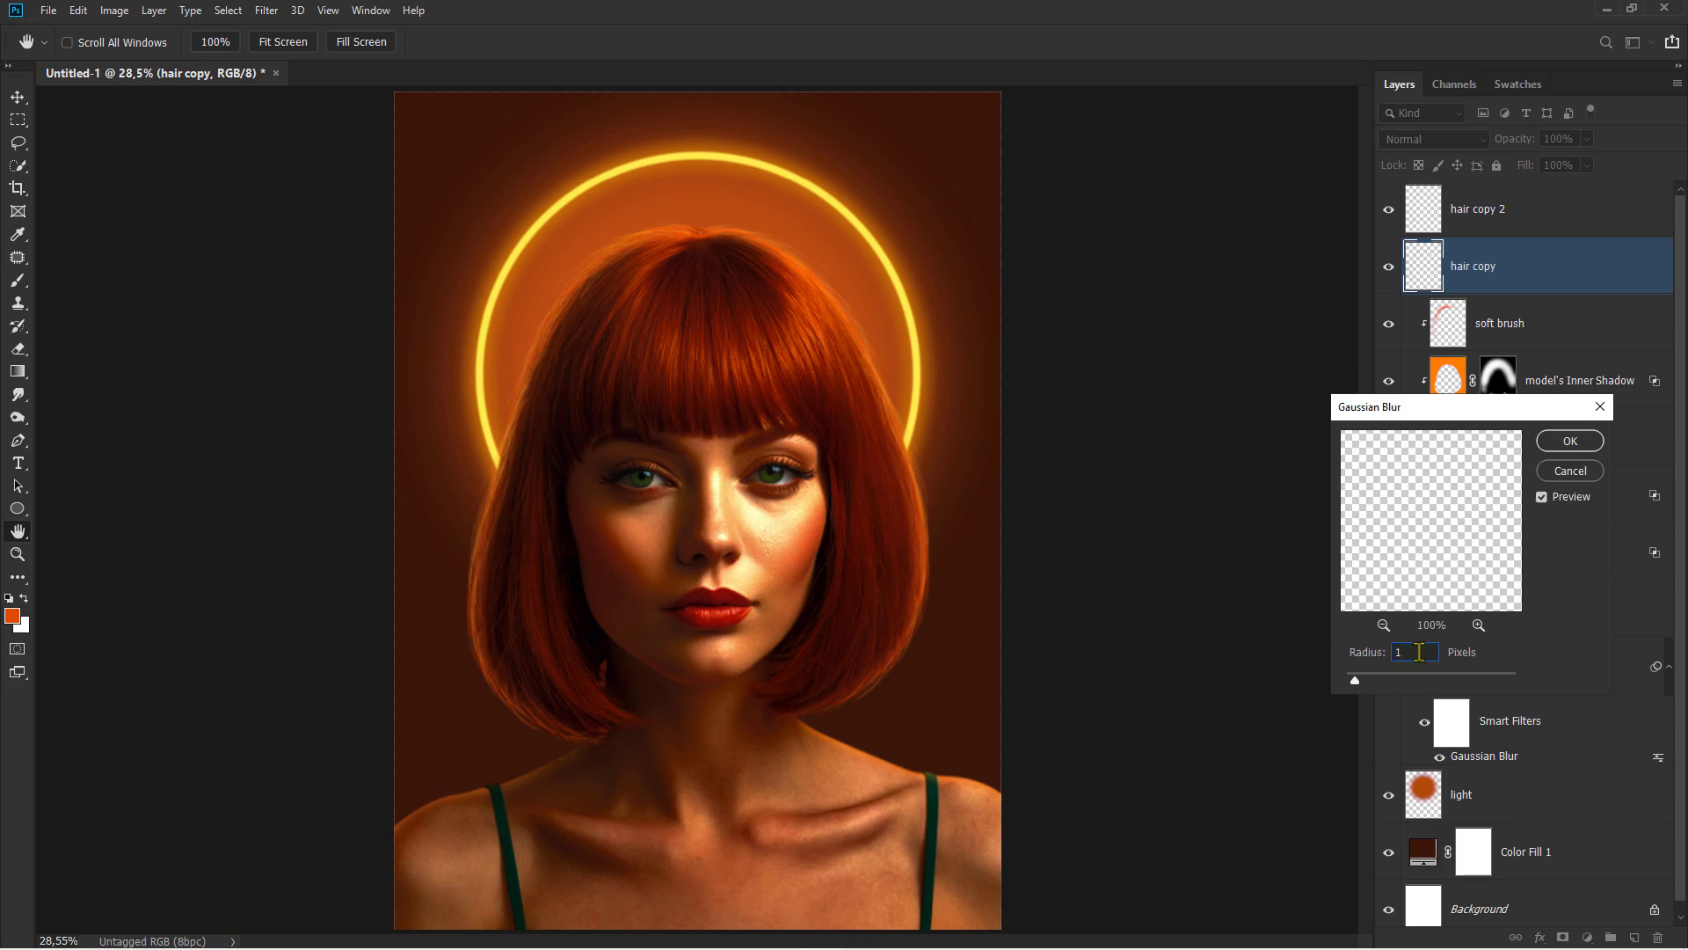
{"action": "left_click", "coordinate": [1569, 442]}
{"action": "key", "text": "b"}
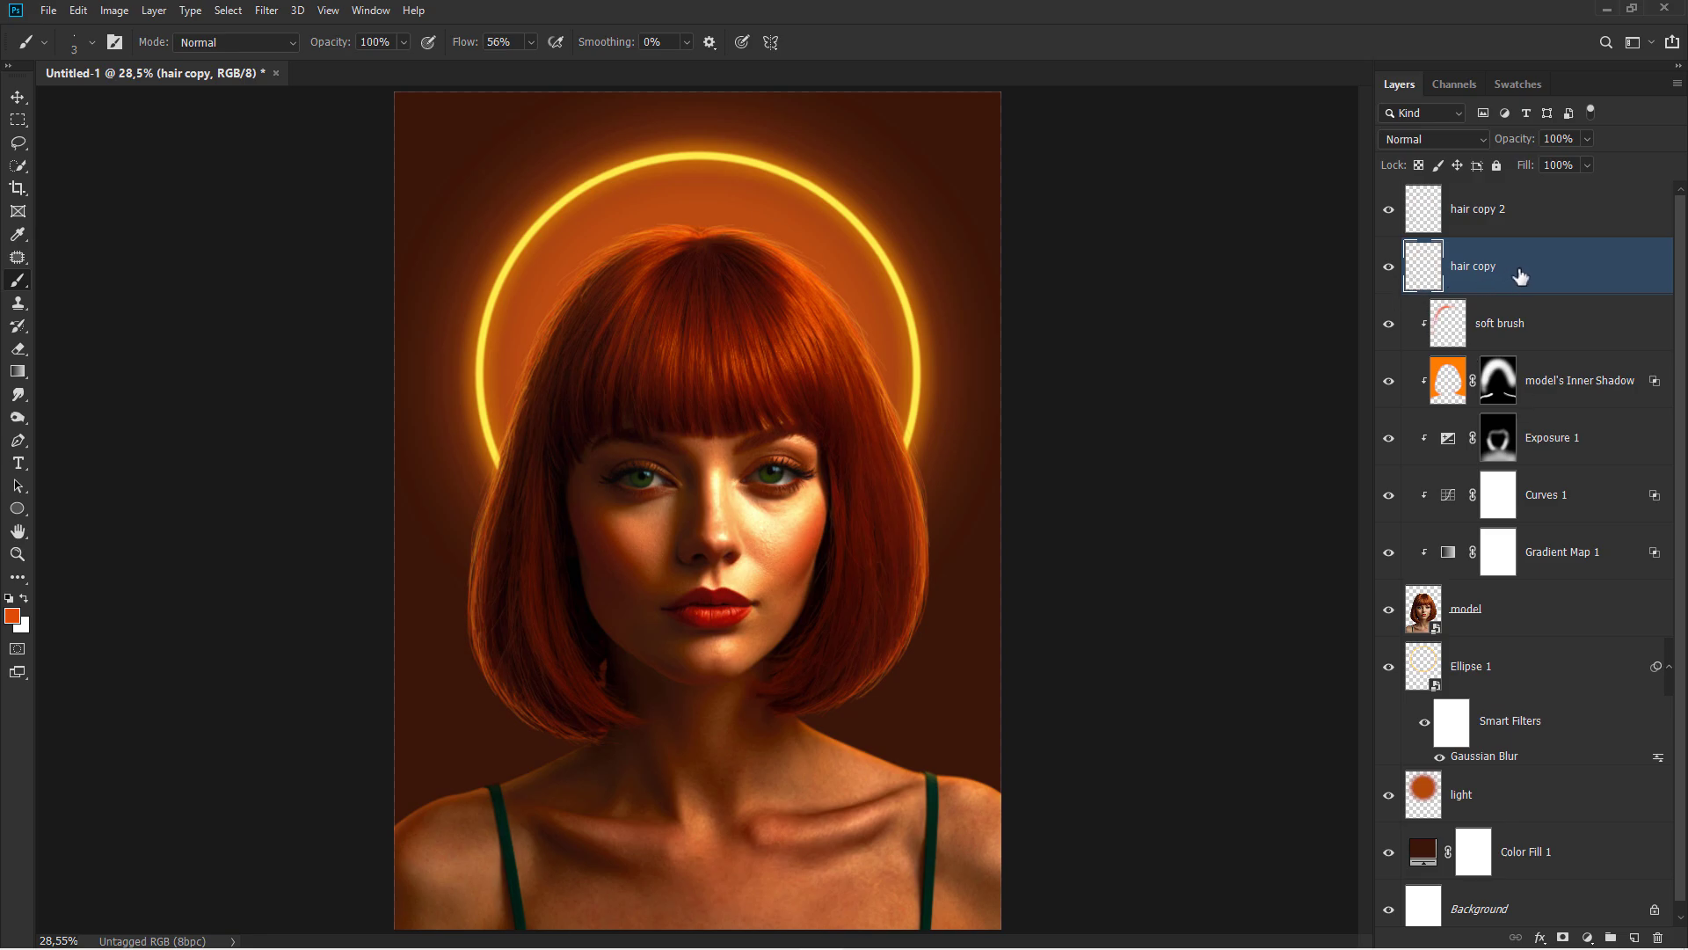
Add a new layer named "rim light" above soft brush, clip it to the model and set its blend mode to Color Dodge
{"action": "left_click", "coordinate": [1539, 335]}
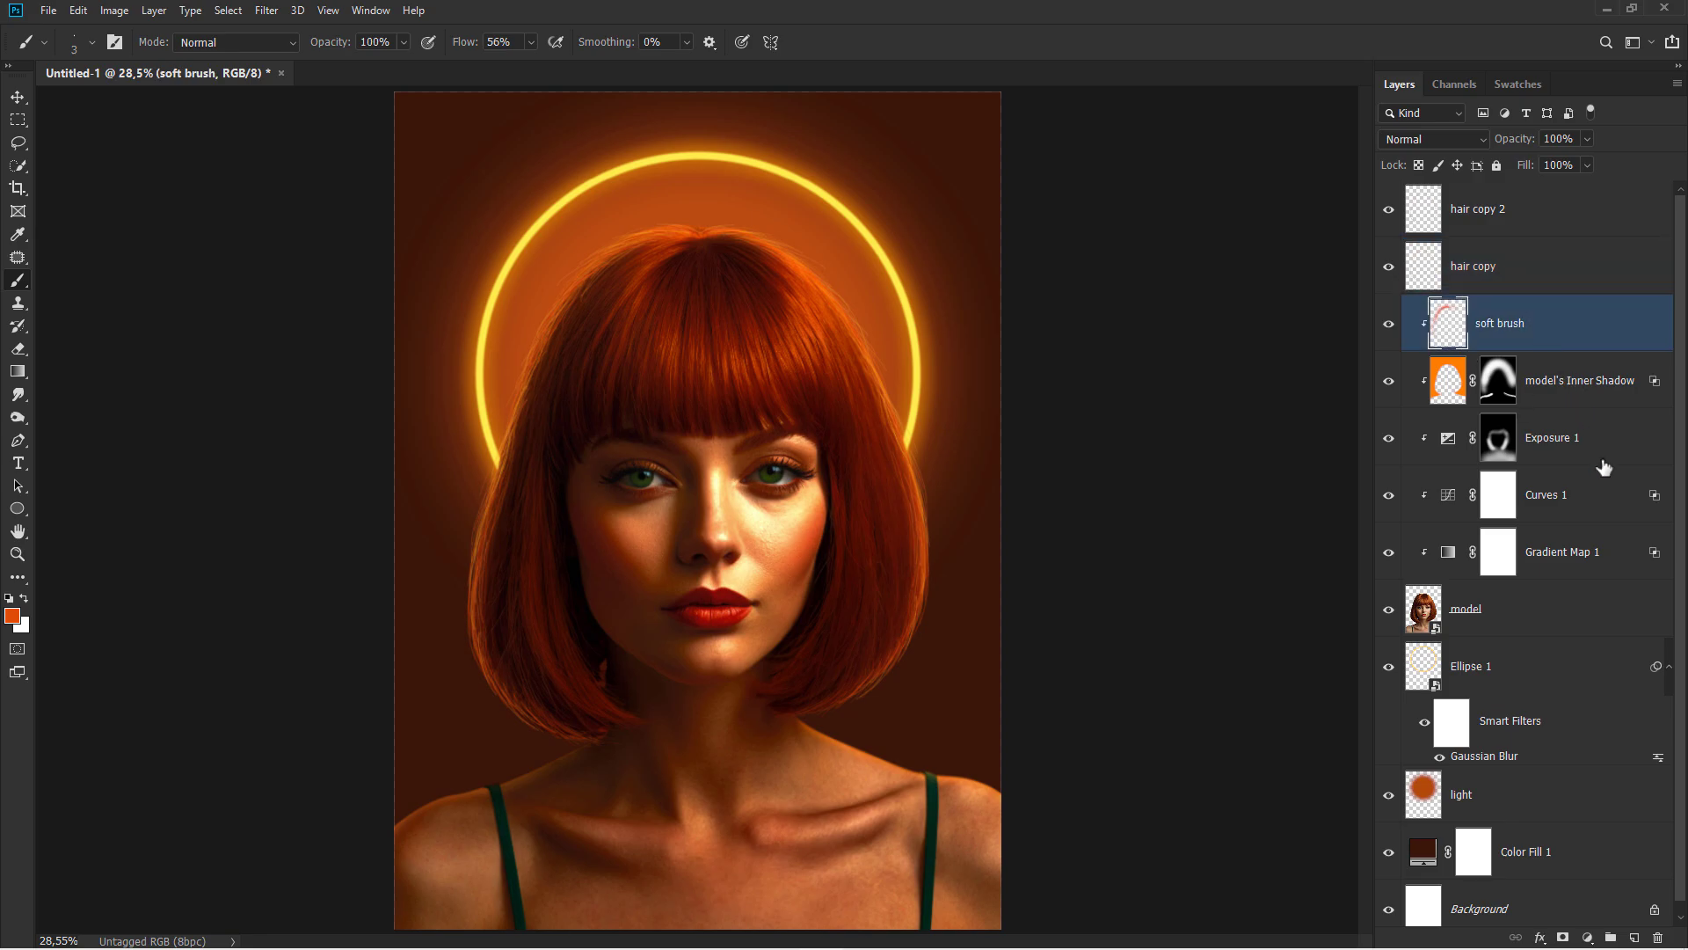
{"action": "left_click", "coordinate": [1633, 937]}
{"action": "right_click", "coordinate": [1528, 345]}
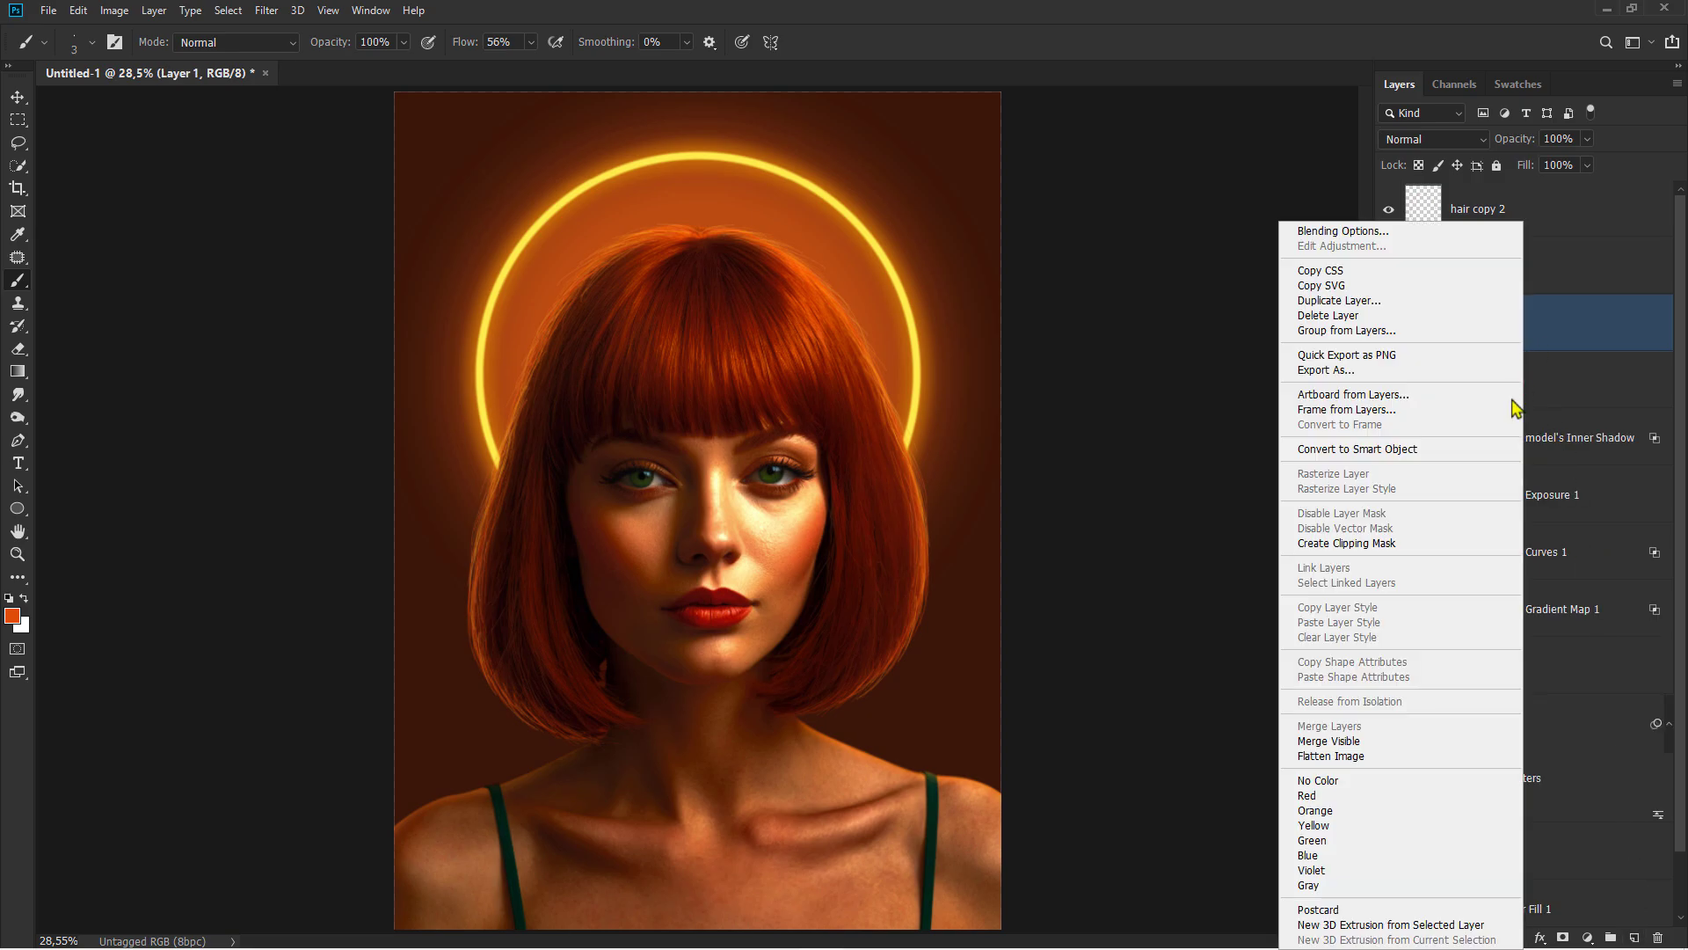
{"action": "left_click", "coordinate": [1435, 542]}
{"action": "double_click", "coordinate": [1494, 324]}
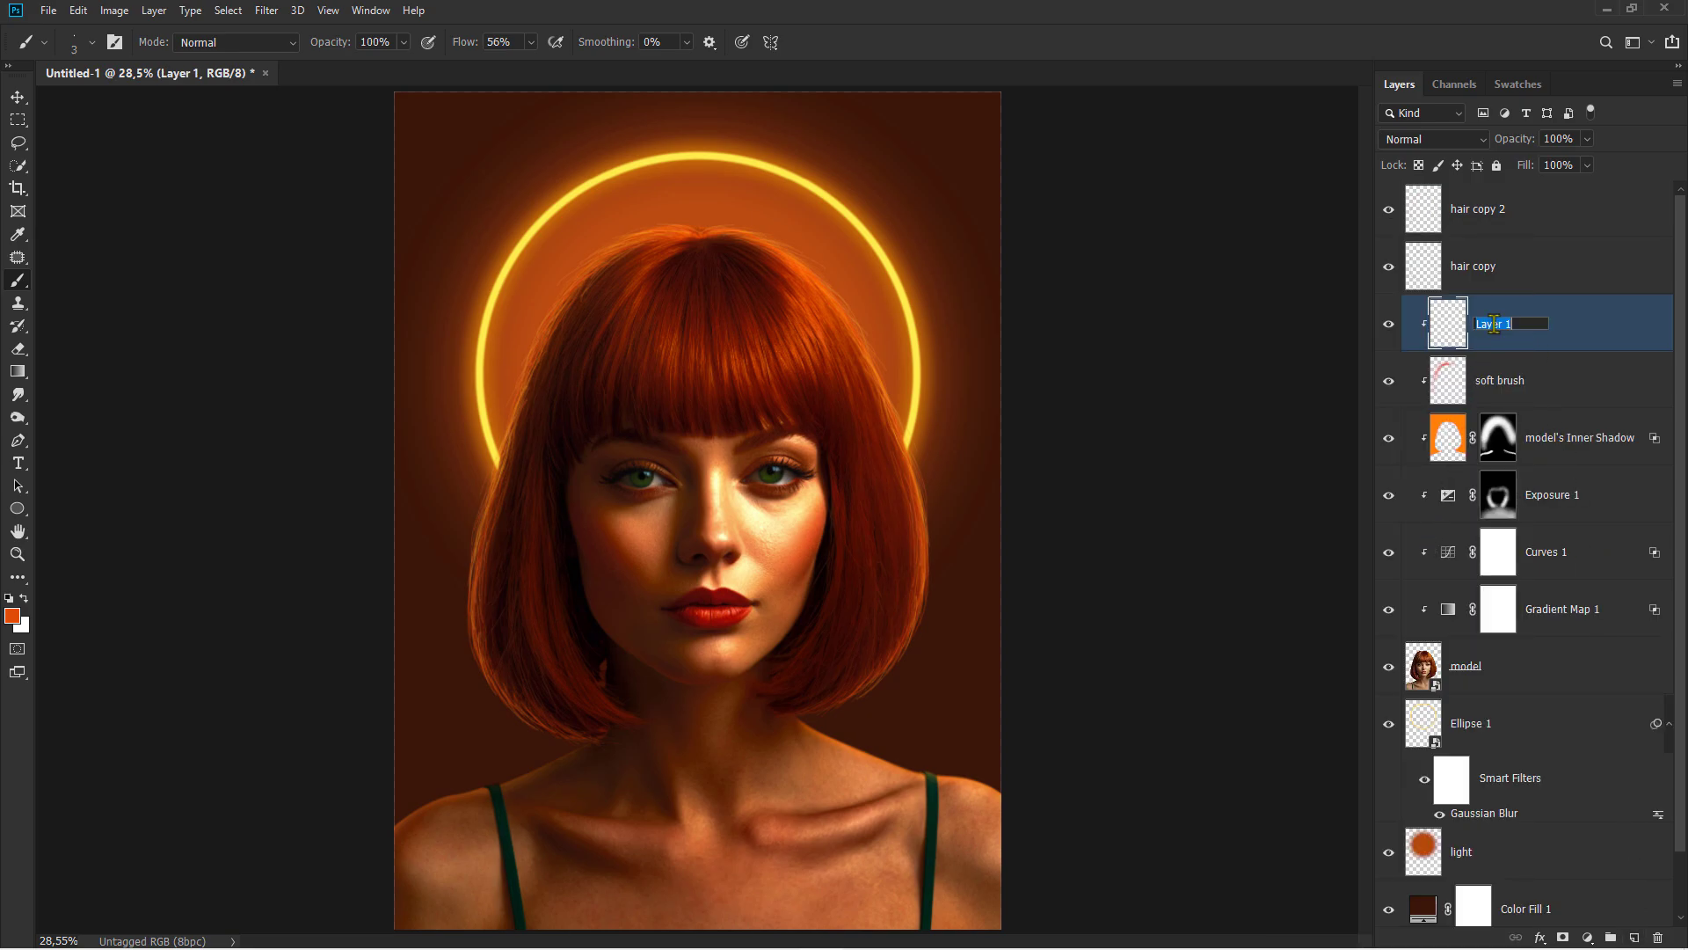
{"action": "type", "text": "rim light"}
{"action": "key", "text": "Return"}
{"action": "left_click", "coordinate": [1429, 140]}
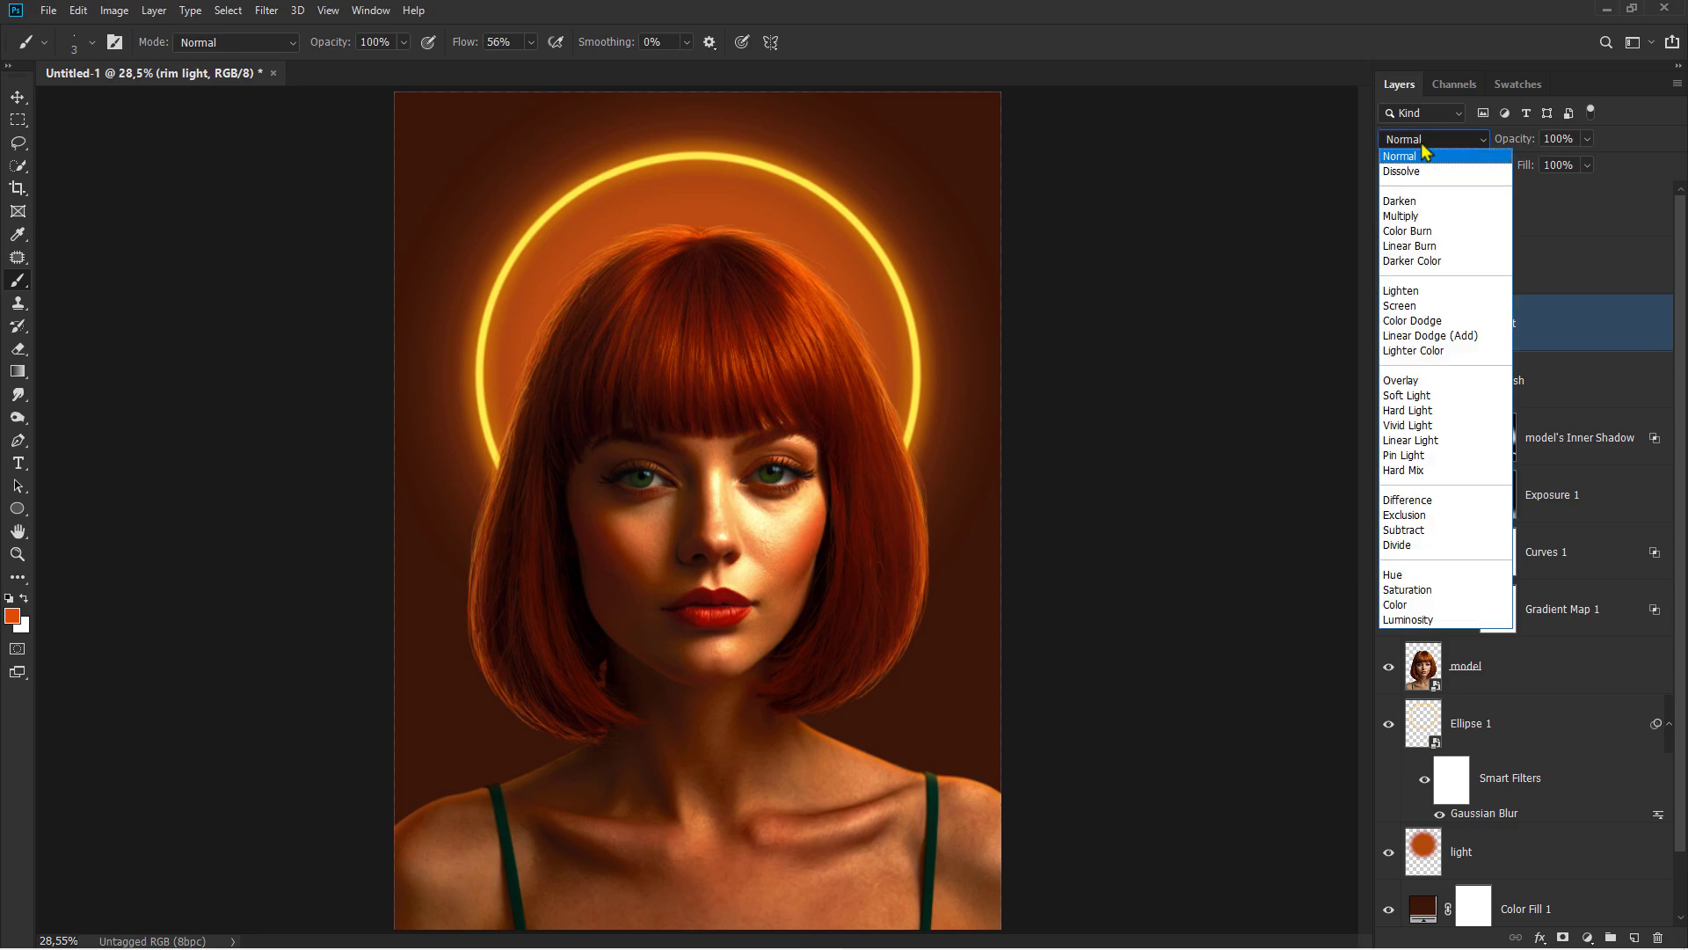
{"action": "left_click", "coordinate": [1434, 324]}
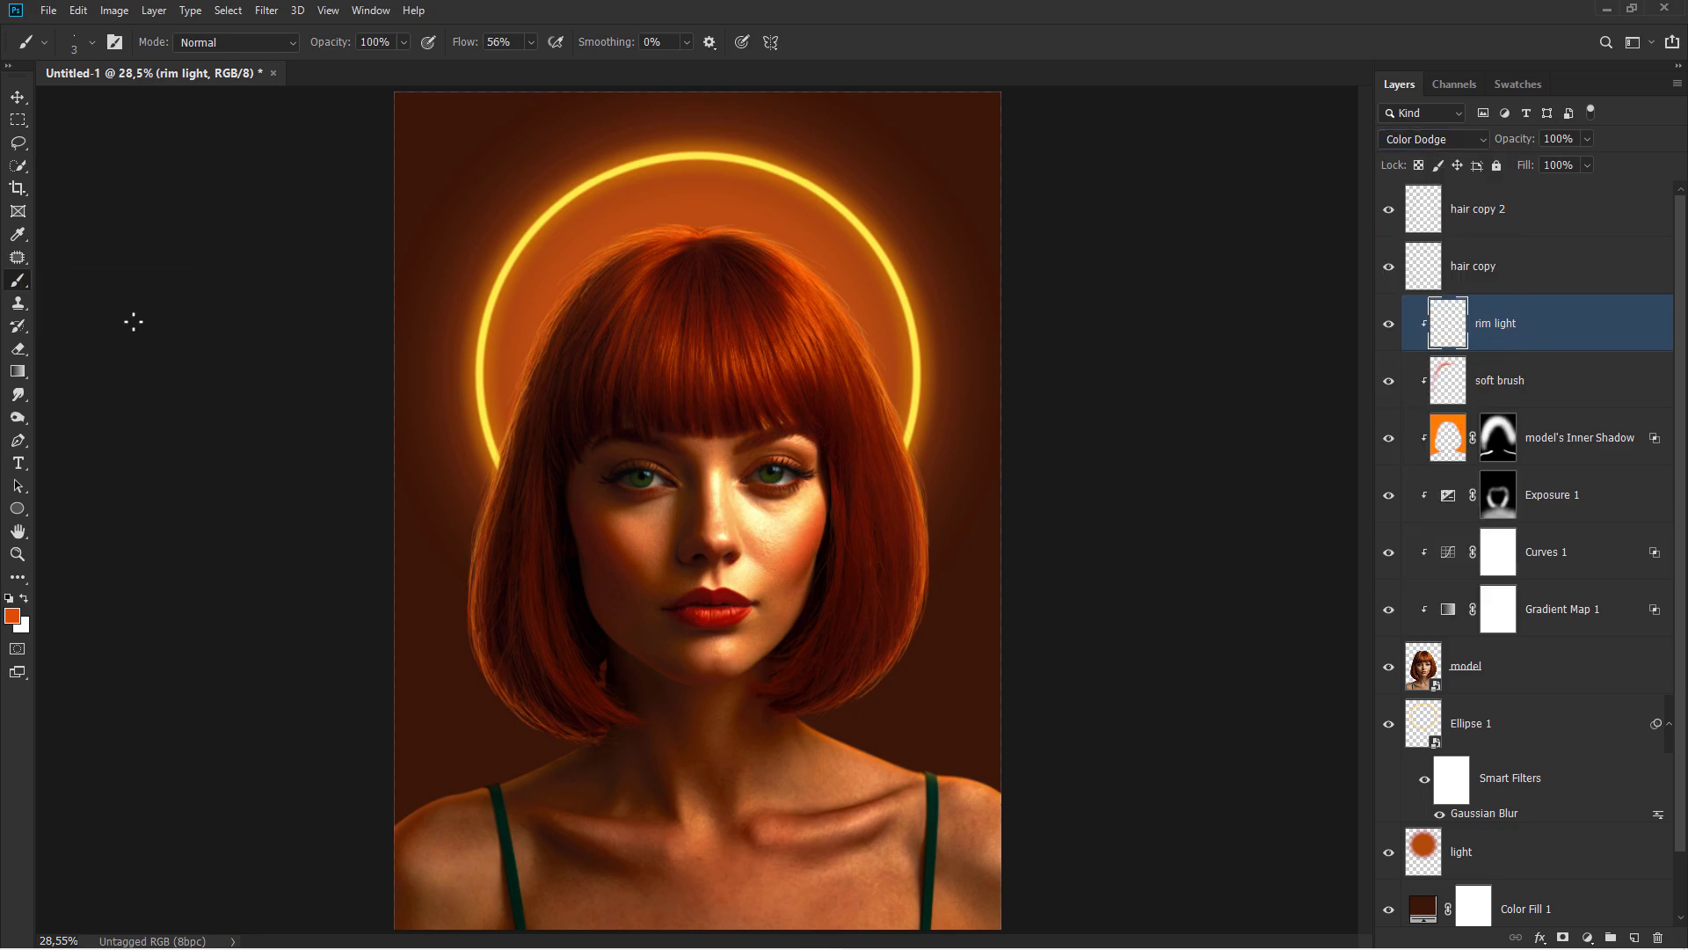
Choose the basic soft round brush and sample a dark orange from the portrait as the foreground color
{"action": "right_click", "coordinate": [463, 307]}
{"action": "left_click", "coordinate": [538, 497]}
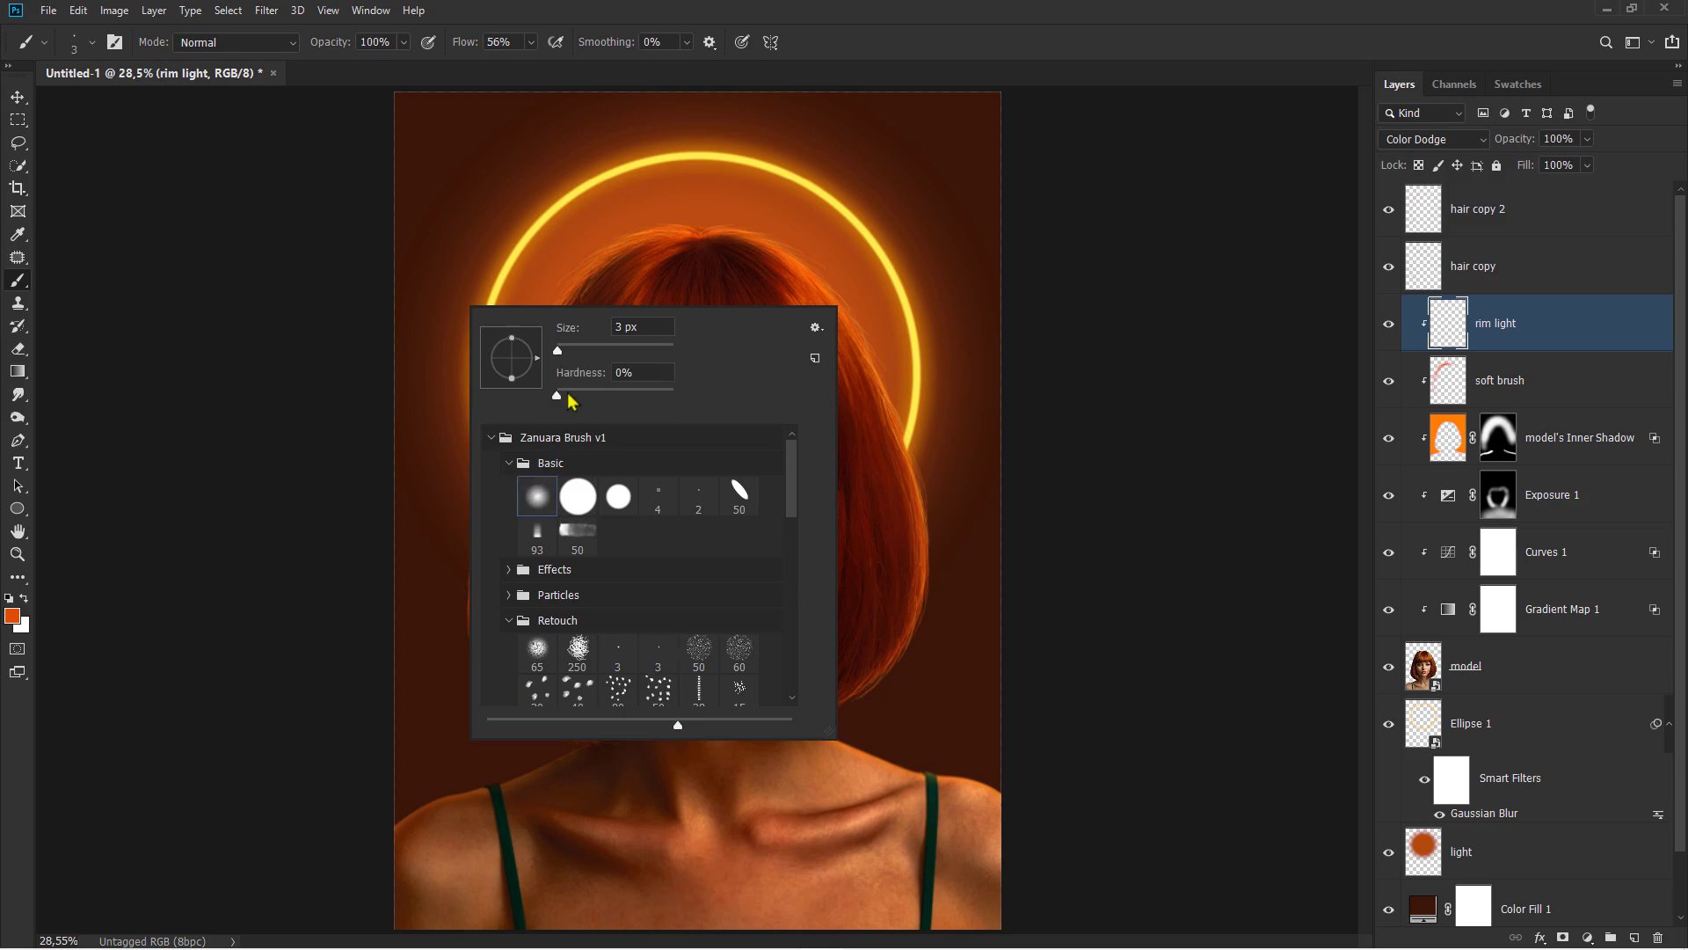
{"action": "left_click", "coordinate": [12, 615]}
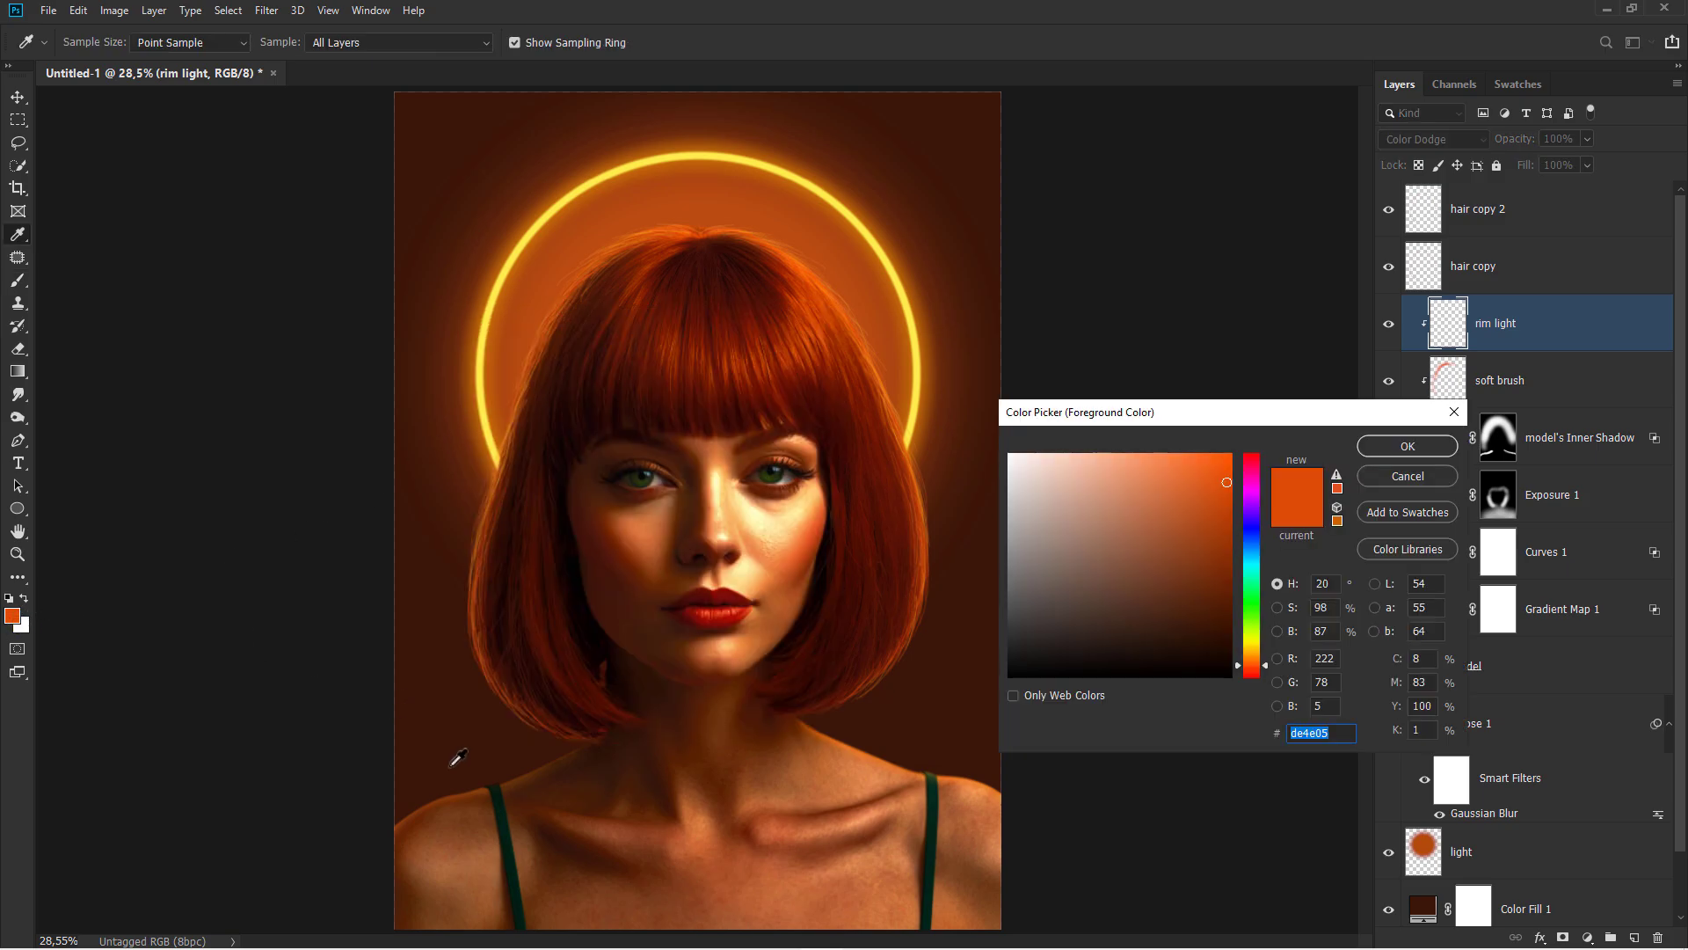
{"action": "left_click_drag", "start_coordinate": [480, 783], "coordinate": [981, 499]}
{"action": "left_click", "coordinate": [1418, 452]}
Paint rim light along the neck and shoulder edge on the image's left side with a soft brush at 17% flow
{"action": "scroll", "coordinate": [522, 776], "scroll_direction": "up", "scroll_amount": 8}
{"action": "left_click_drag", "start_coordinate": [964, 484], "coordinate": [1005, 491]}
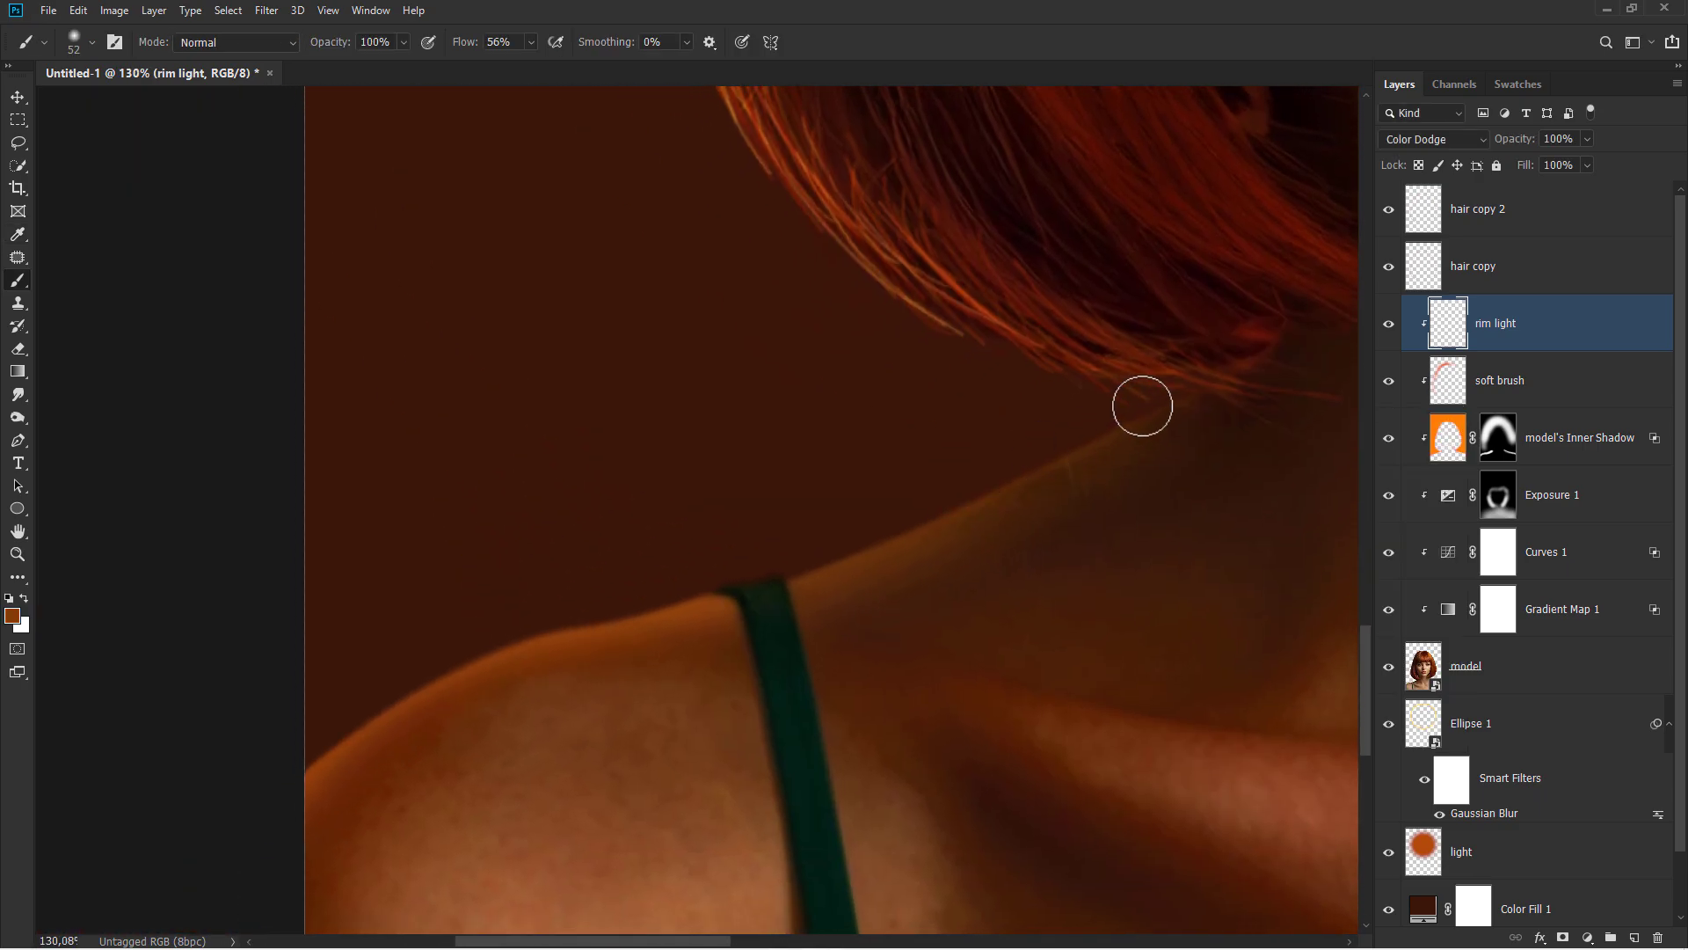
{"action": "left_click_drag", "start_coordinate": [467, 48], "coordinate": [434, 48]}
{"action": "scroll", "coordinate": [1046, 450], "scroll_direction": "down", "scroll_amount": 2}
{"action": "mouse_move", "coordinate": [1044, 438]}
{"action": "left_mouse_down"}
{"action": "mouse_move", "coordinate": [1070, 449]}
{"action": "mouse_move", "coordinate": [903, 522]}
{"action": "mouse_move", "coordinate": [656, 584]}
{"action": "mouse_move", "coordinate": [350, 708]}
{"action": "left_mouse_up"}
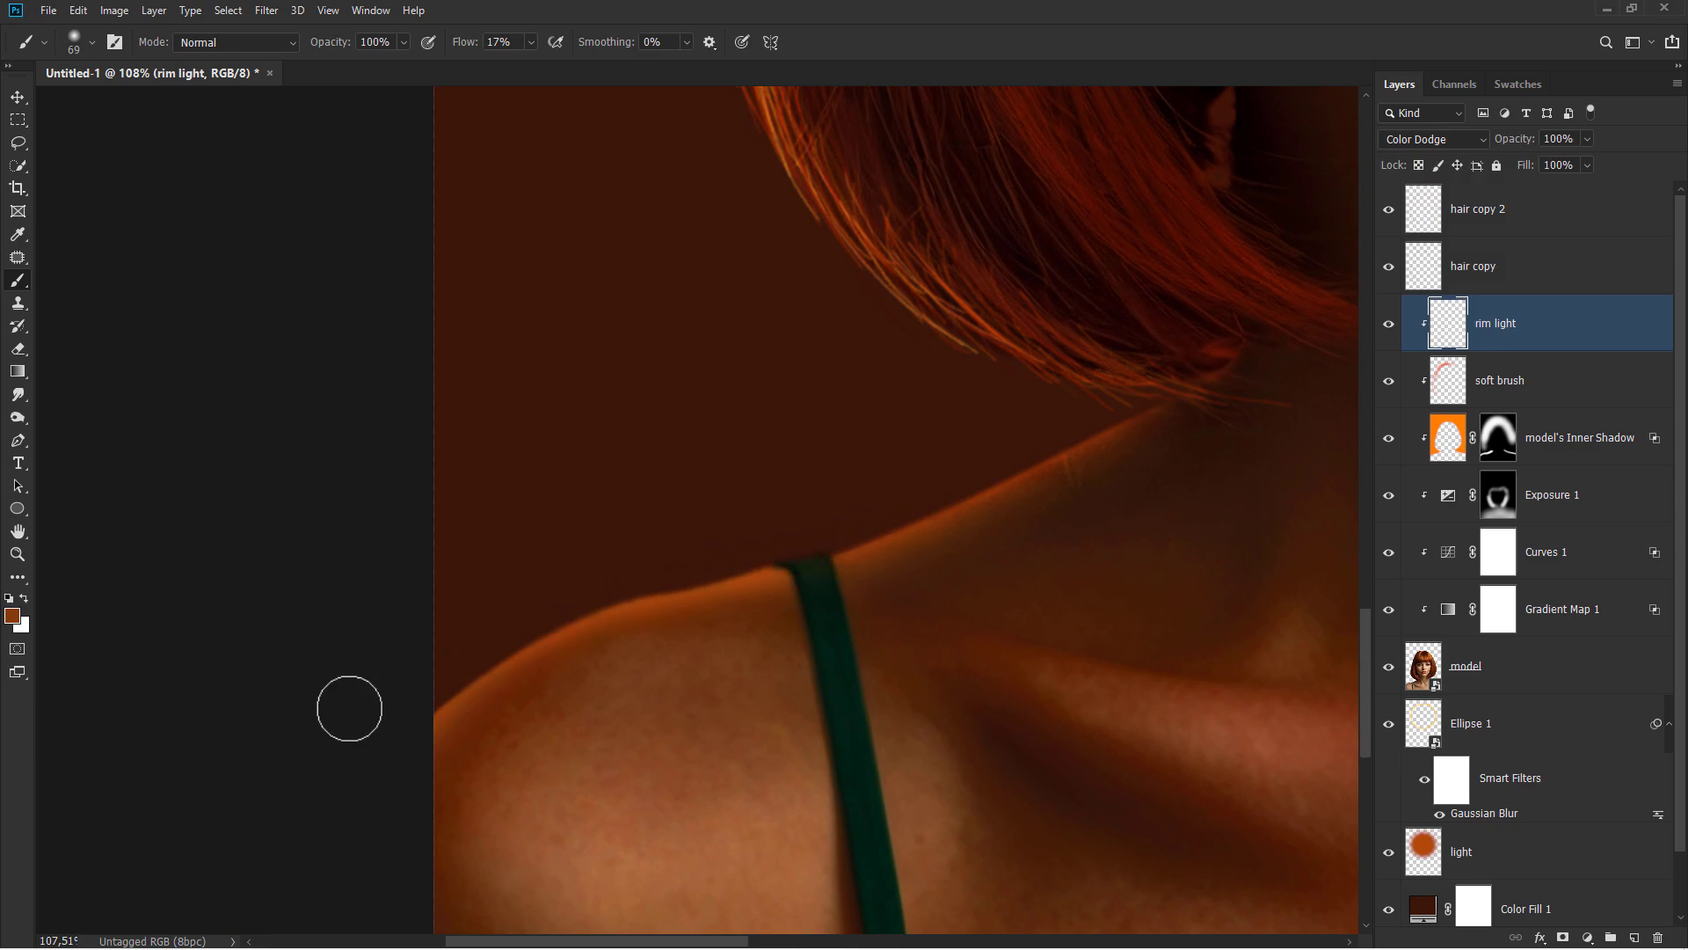
Enlarge the brush to about 111 px and strengthen the glow along the same neck and shoulder edge
{"action": "scroll", "coordinate": [583, 561], "scroll_direction": "down", "scroll_amount": 3}
{"action": "left_click_drag", "start_coordinate": [579, 563], "coordinate": [589, 550]}
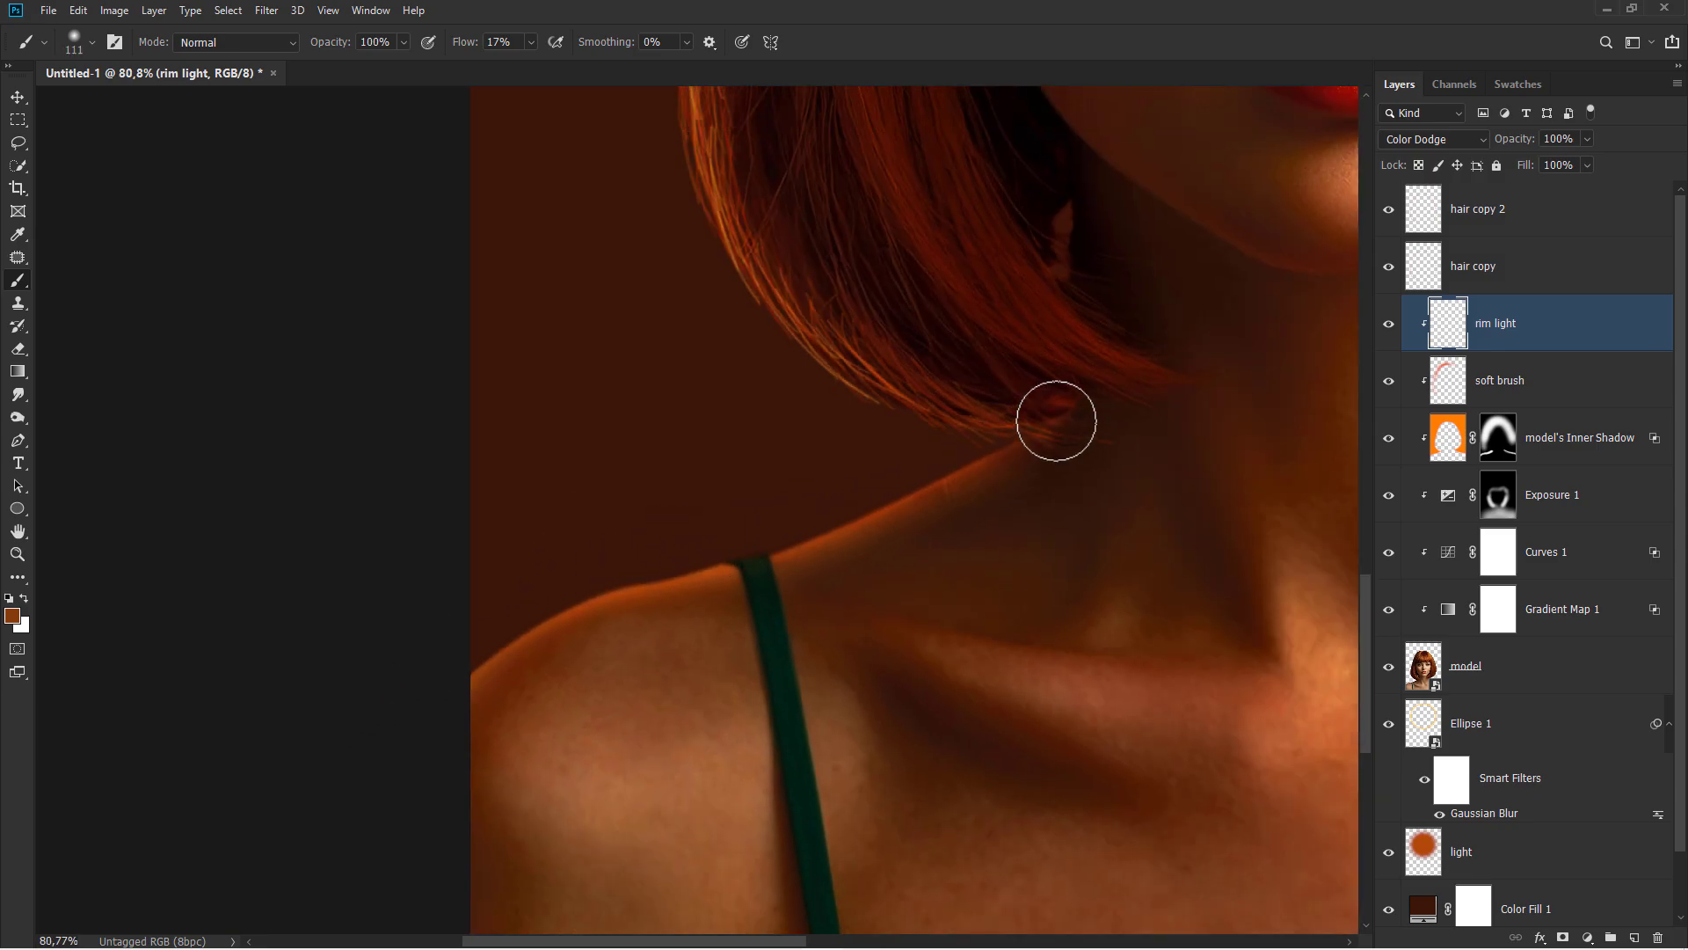
{"action": "left_click_drag", "start_coordinate": [1055, 419], "coordinate": [650, 642]}
{"action": "scroll", "coordinate": [592, 561], "scroll_direction": "down", "scroll_amount": 3}
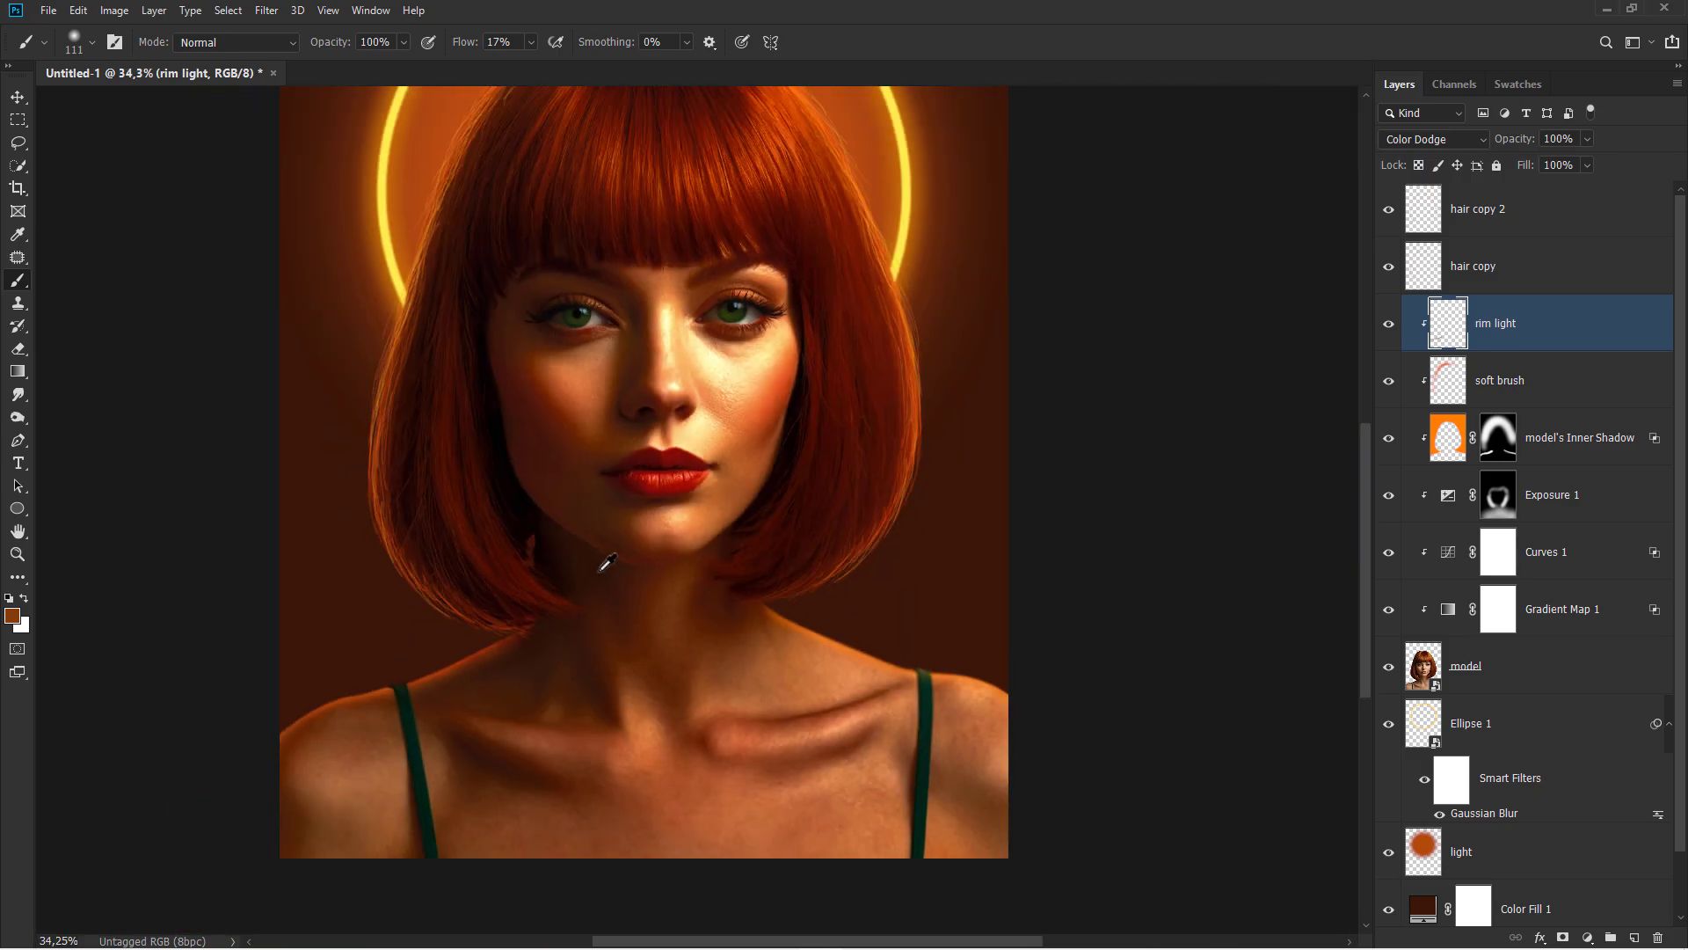
Paint rim light along the opposite neck and shoulder edge and compare the rim light layer hidden and shown
{"action": "scroll", "coordinate": [798, 598], "scroll_direction": "up", "scroll_amount": 3}
{"action": "mouse_move", "coordinate": [790, 607]}
{"action": "left_mouse_down"}
{"action": "mouse_move", "coordinate": [1037, 719]}
{"action": "mouse_move", "coordinate": [1221, 750]}
{"action": "mouse_move", "coordinate": [961, 701]}
{"action": "mouse_move", "coordinate": [790, 627]}
{"action": "left_mouse_up"}
{"action": "scroll", "coordinate": [931, 580], "scroll_direction": "down", "scroll_amount": 3}
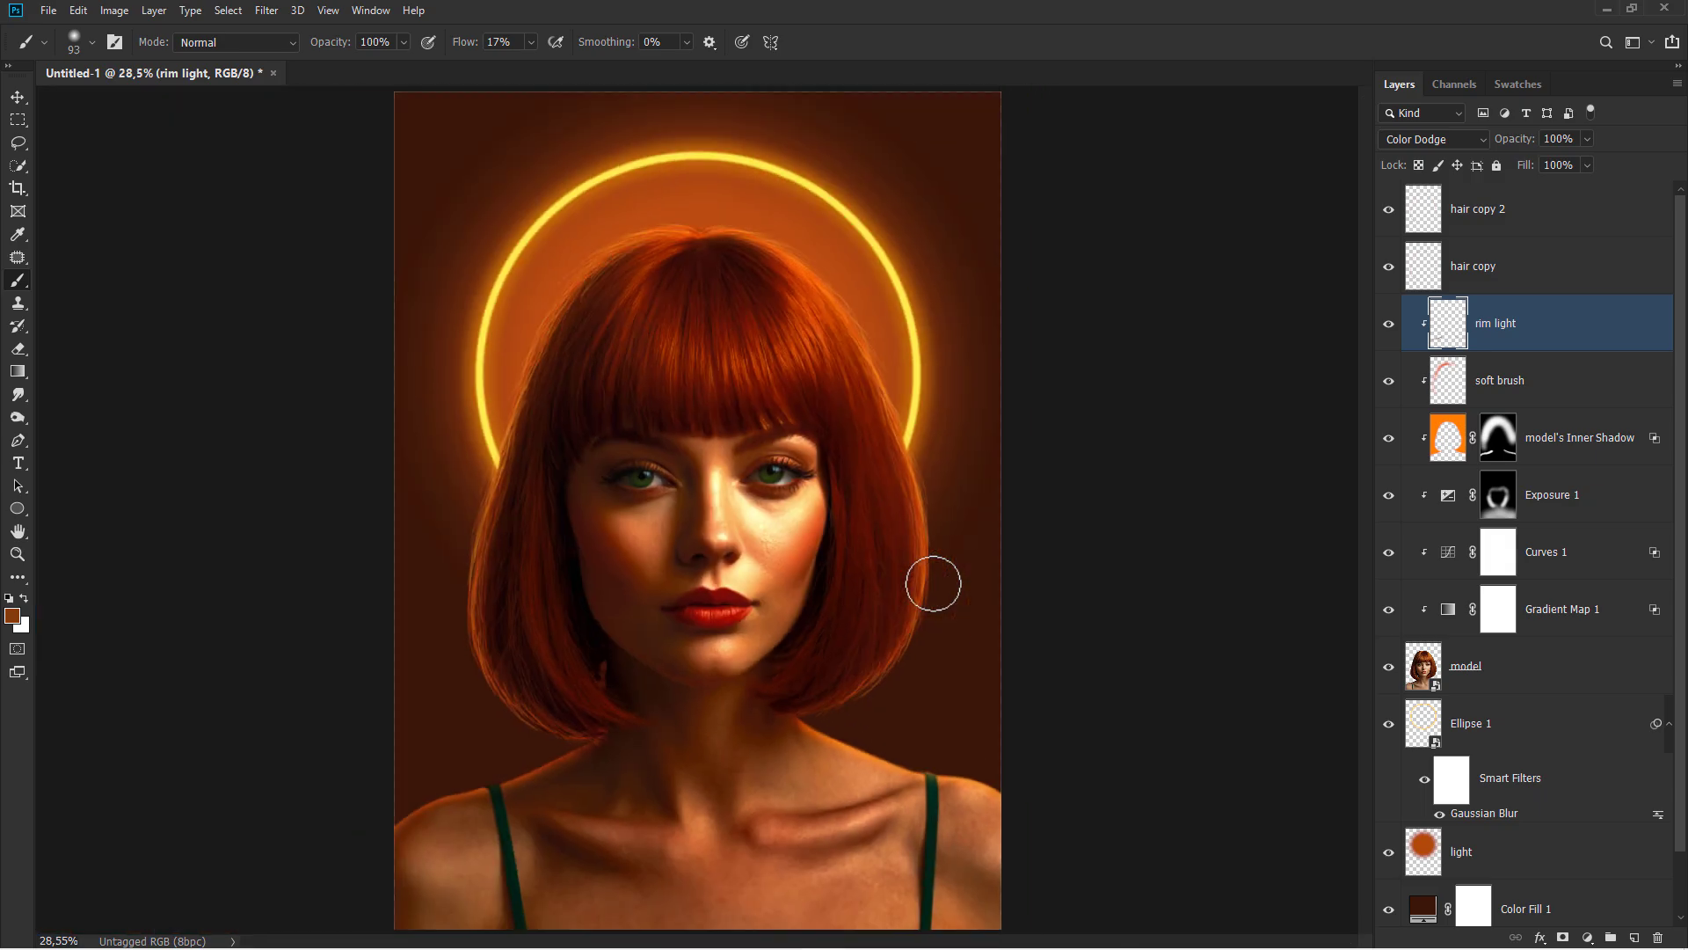
{"action": "left_click", "coordinate": [1386, 344]}
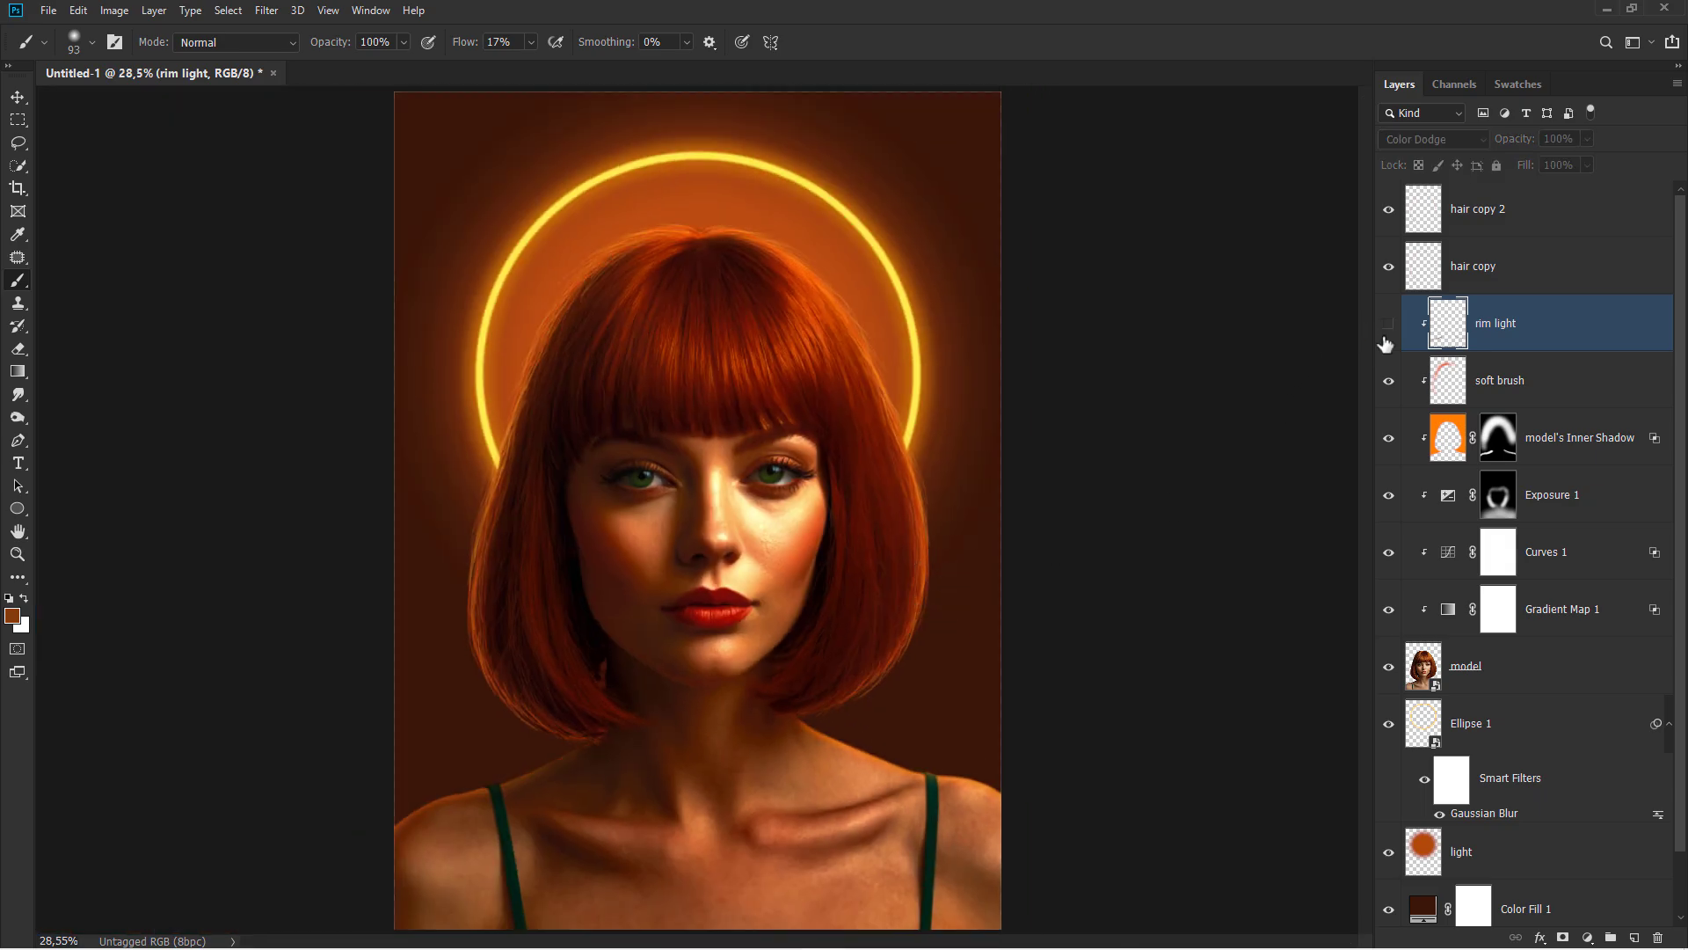
{"action": "left_click", "coordinate": [1386, 344]}
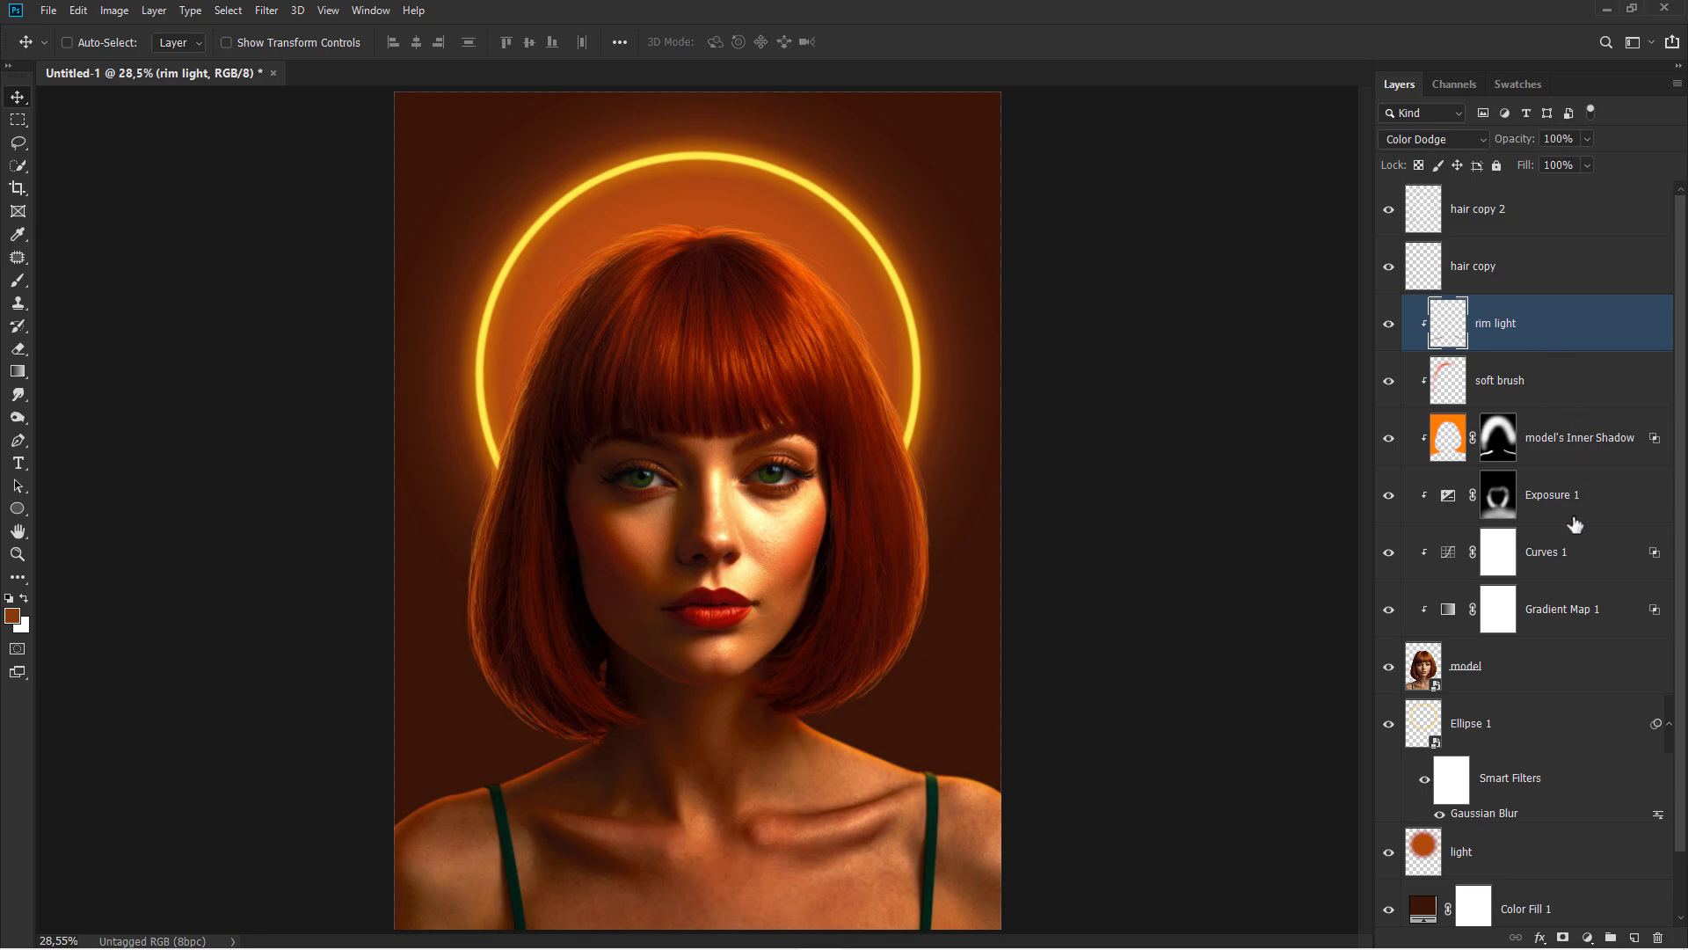
Add a Curves adjustment clipped to the model and lower the Blue channel's highlight output to 226
{"action": "left_click", "coordinate": [1588, 937]}
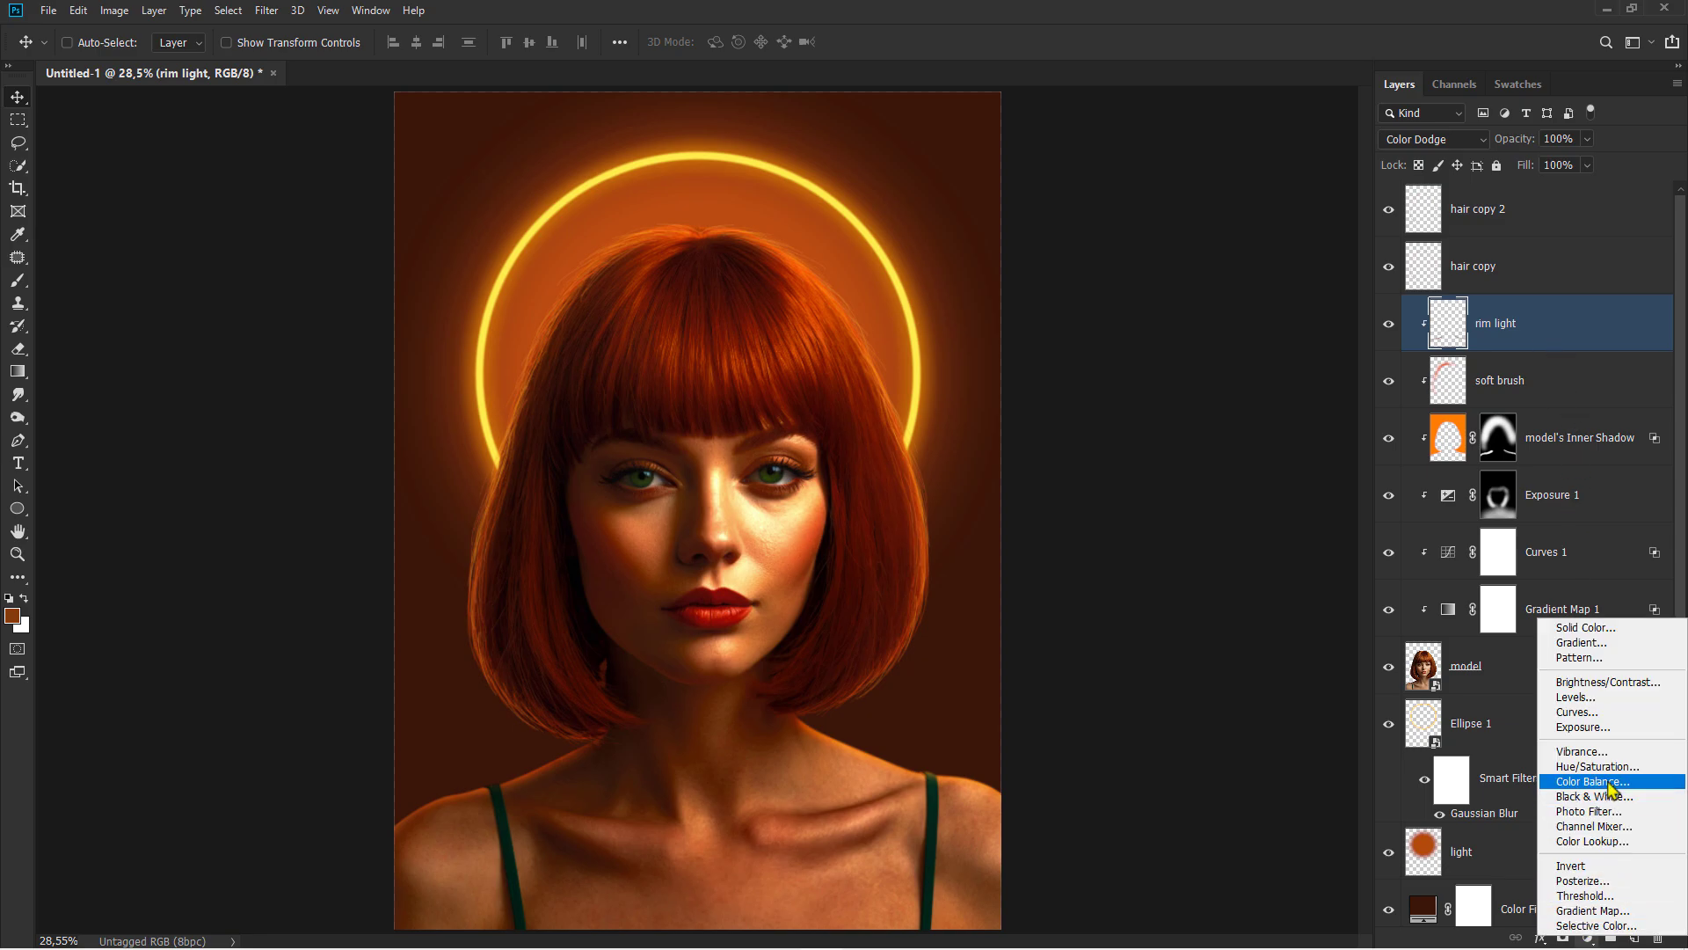
{"action": "left_click", "coordinate": [1583, 712]}
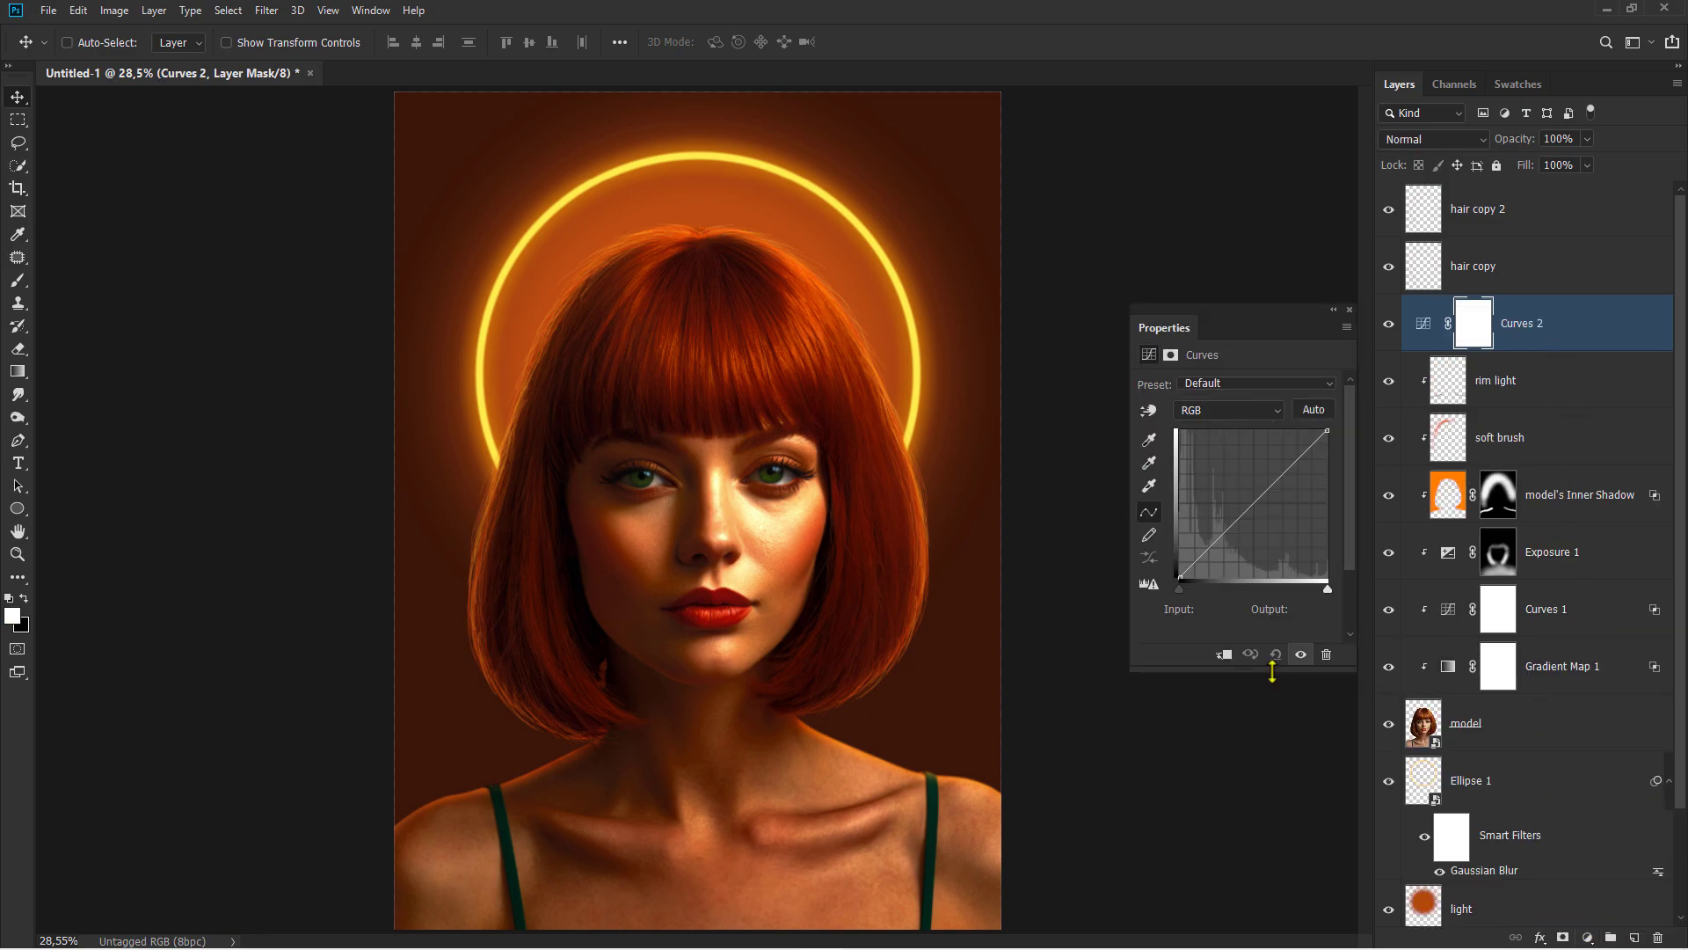
{"action": "left_click", "coordinate": [1224, 655]}
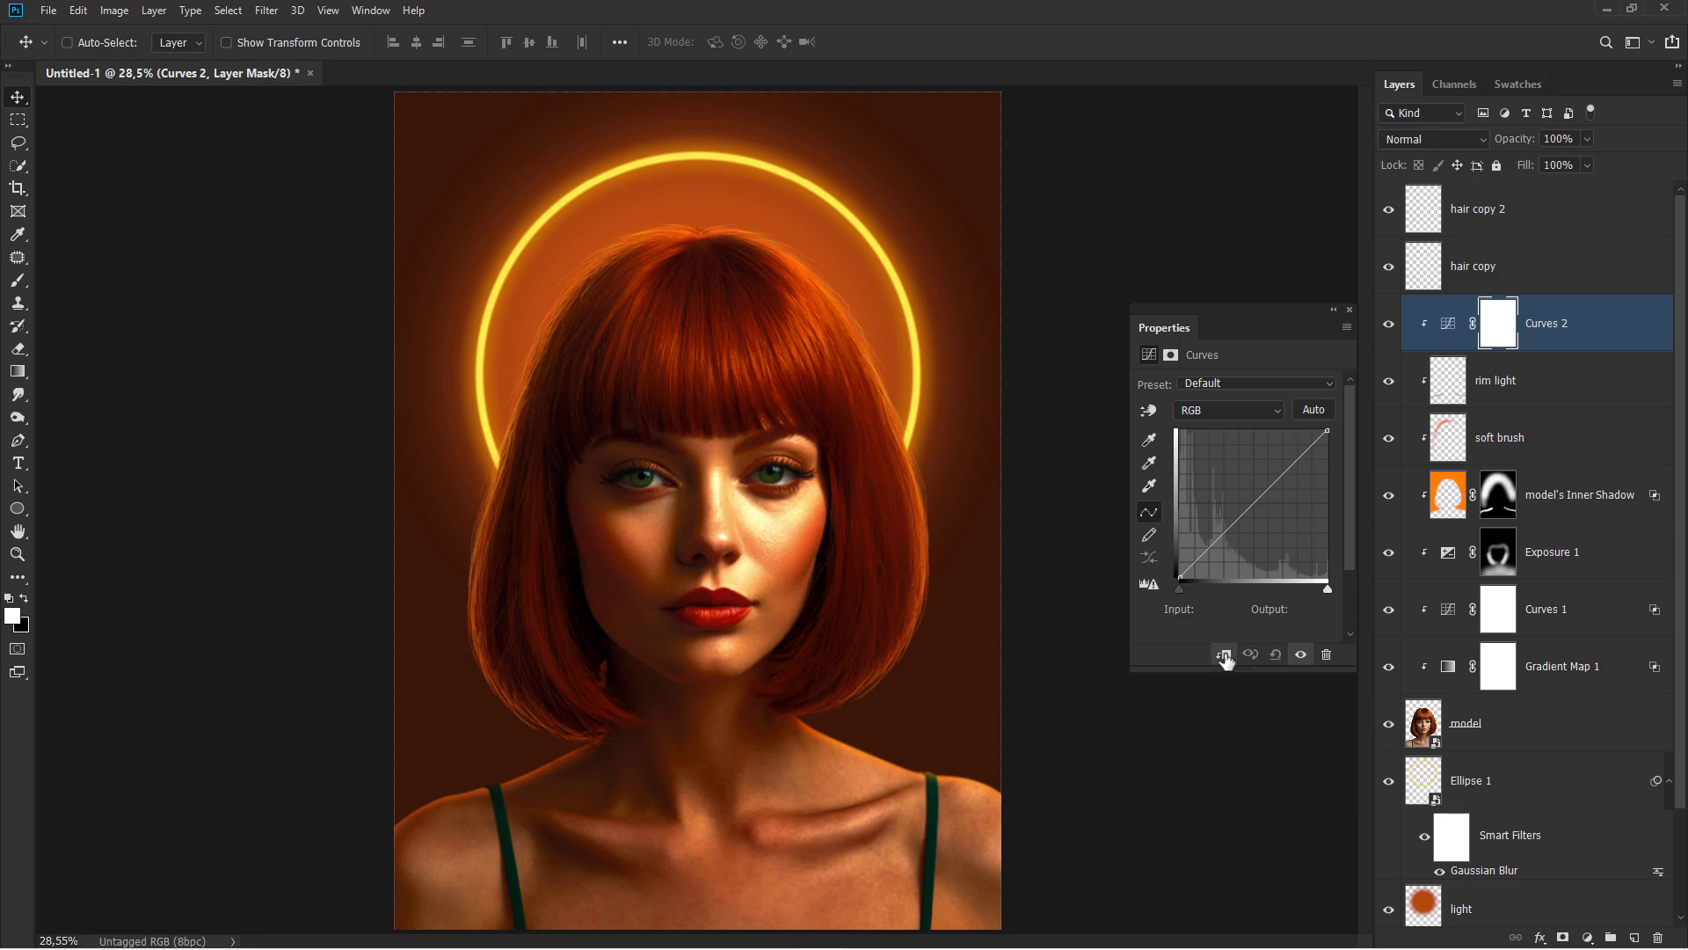
{"action": "left_click", "coordinate": [1237, 415]}
{"action": "left_click", "coordinate": [1238, 481]}
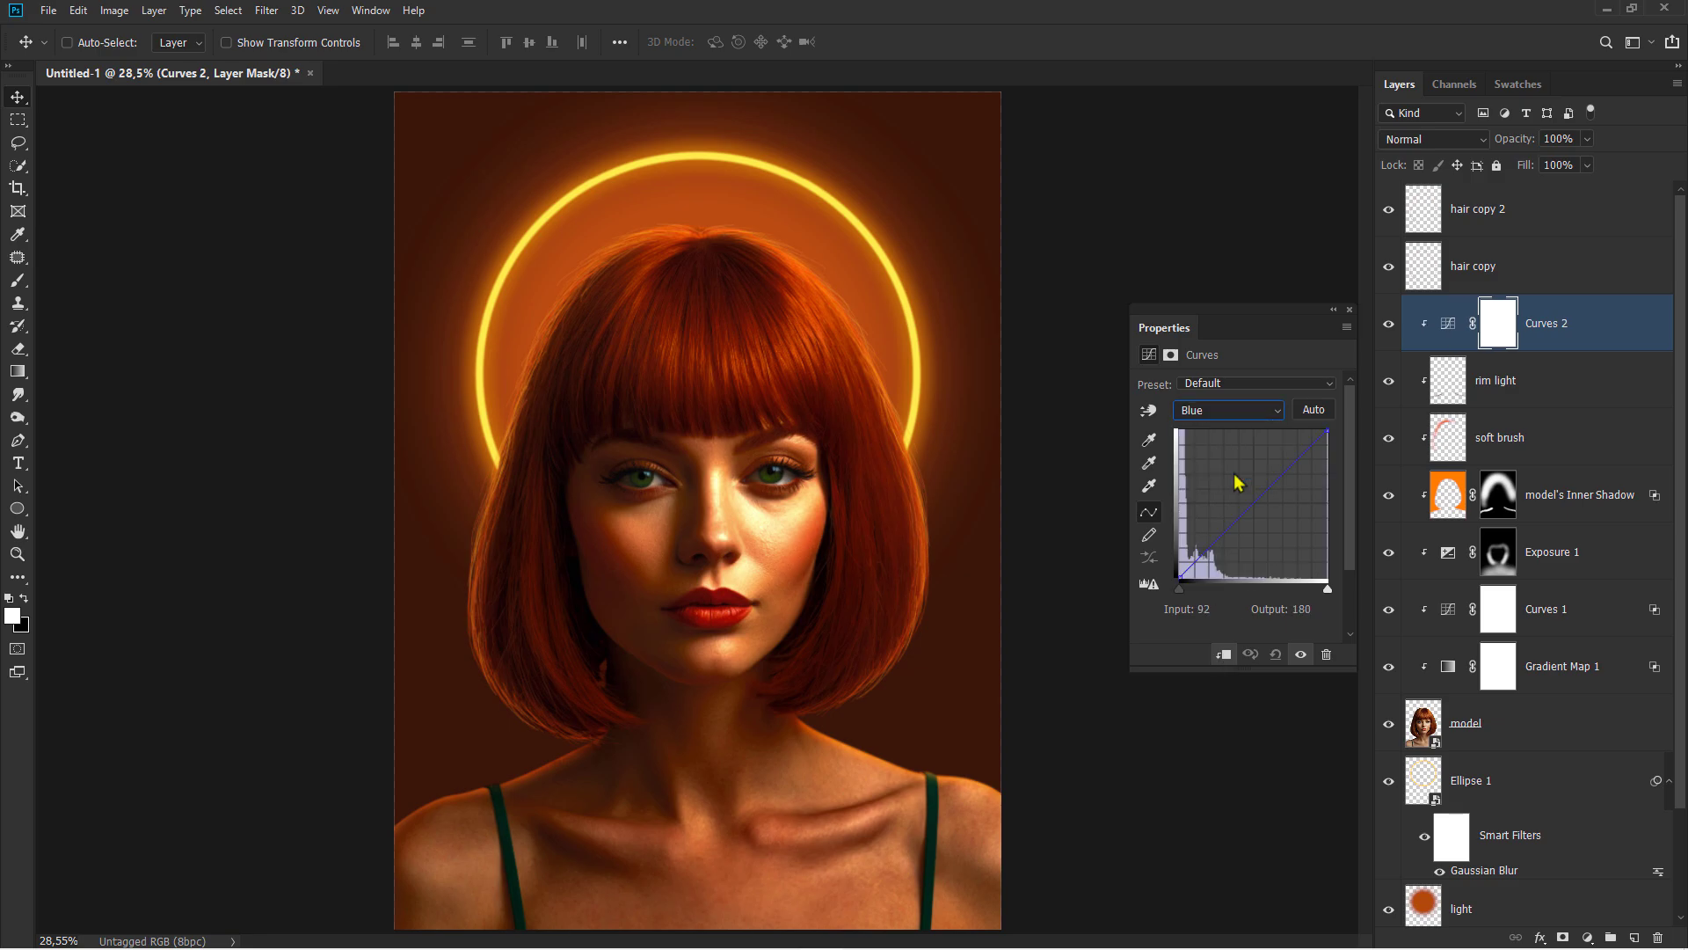
{"action": "left_click_drag", "start_coordinate": [1321, 437], "coordinate": [1331, 442]}
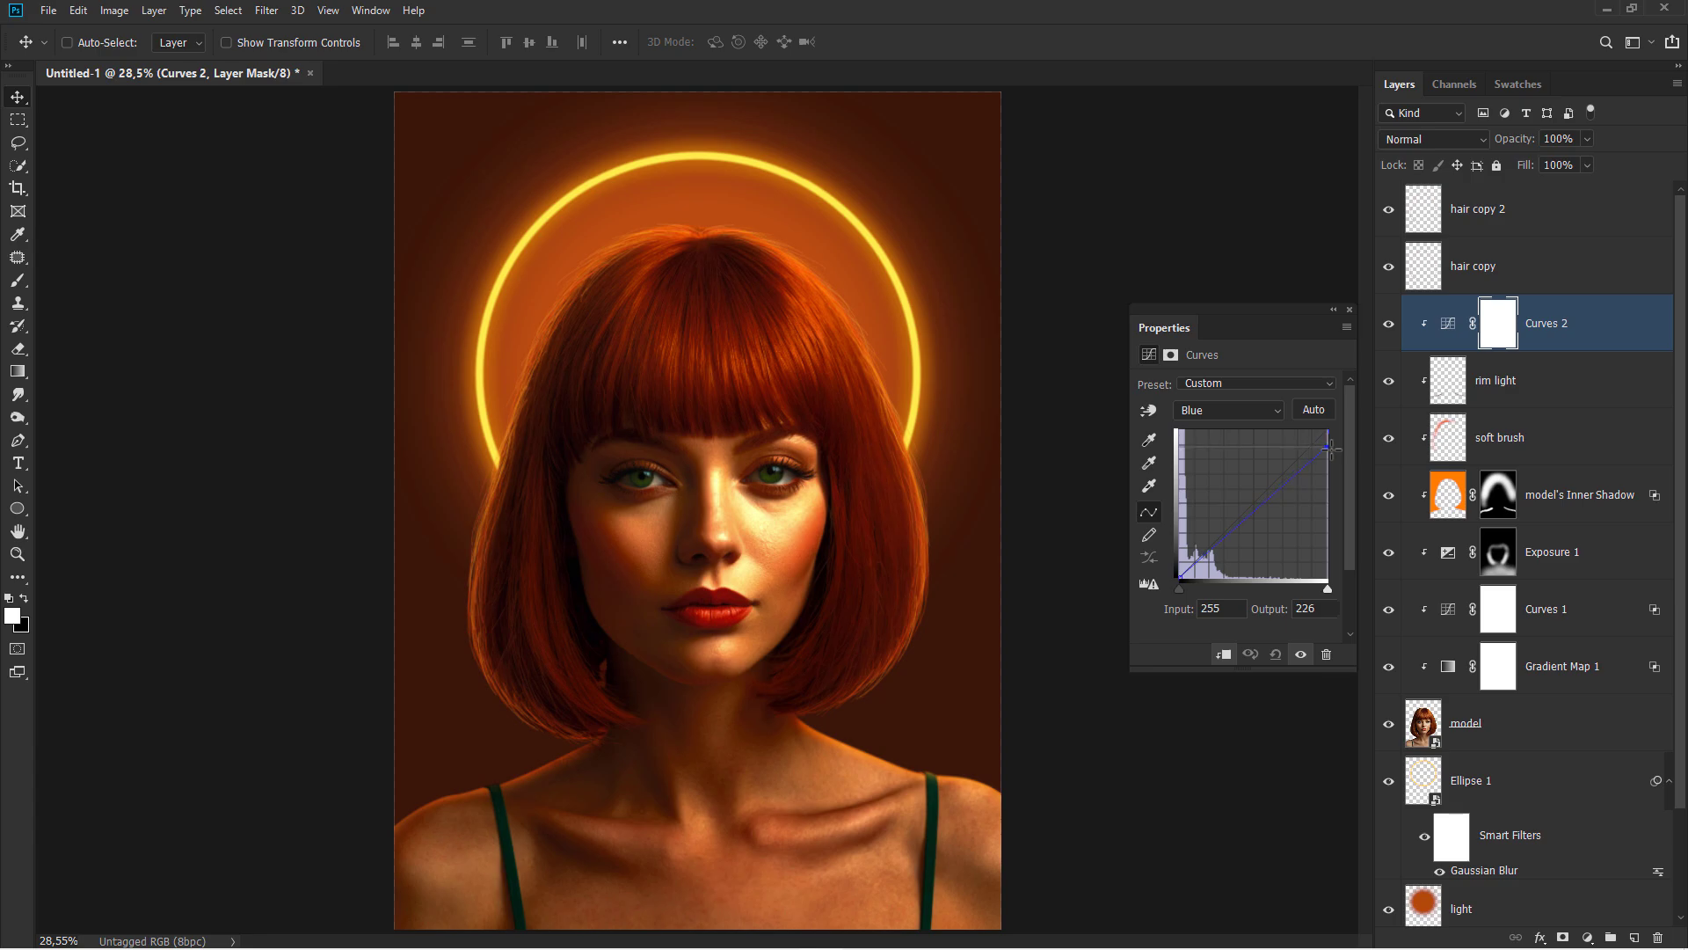
{"action": "left_click", "coordinate": [1349, 311]}
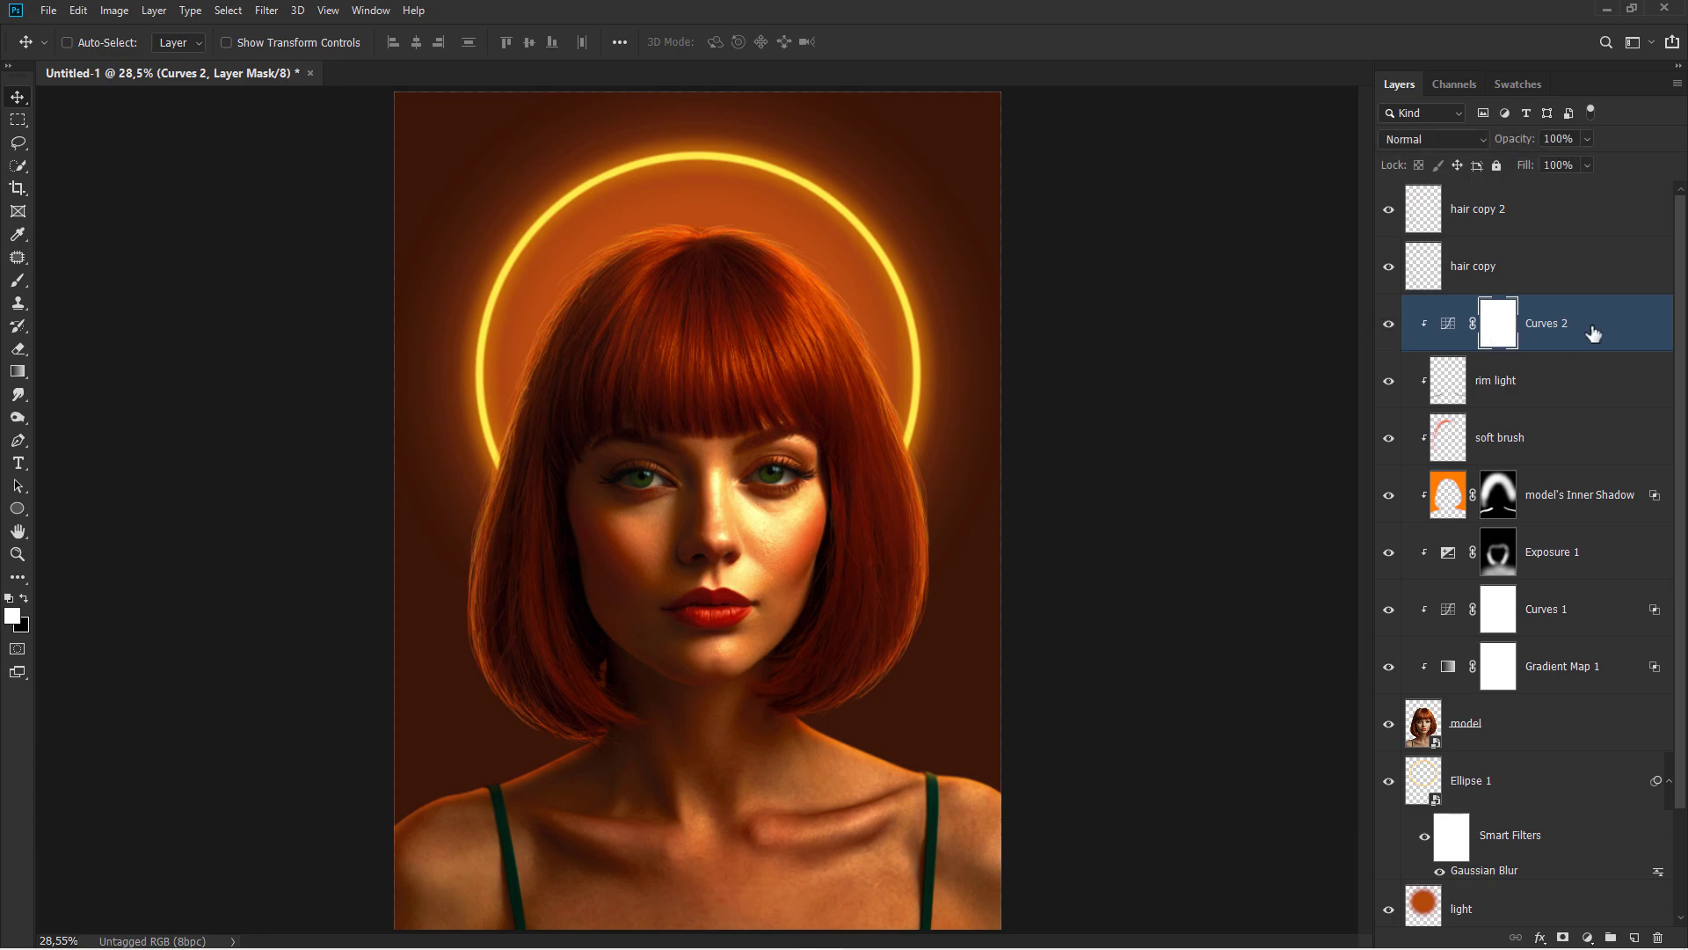
Add a new layer named "light" above Curves 2, clip it to the model and set its blend mode to Color Dodge
{"action": "key", "text": "ctrl+2"}
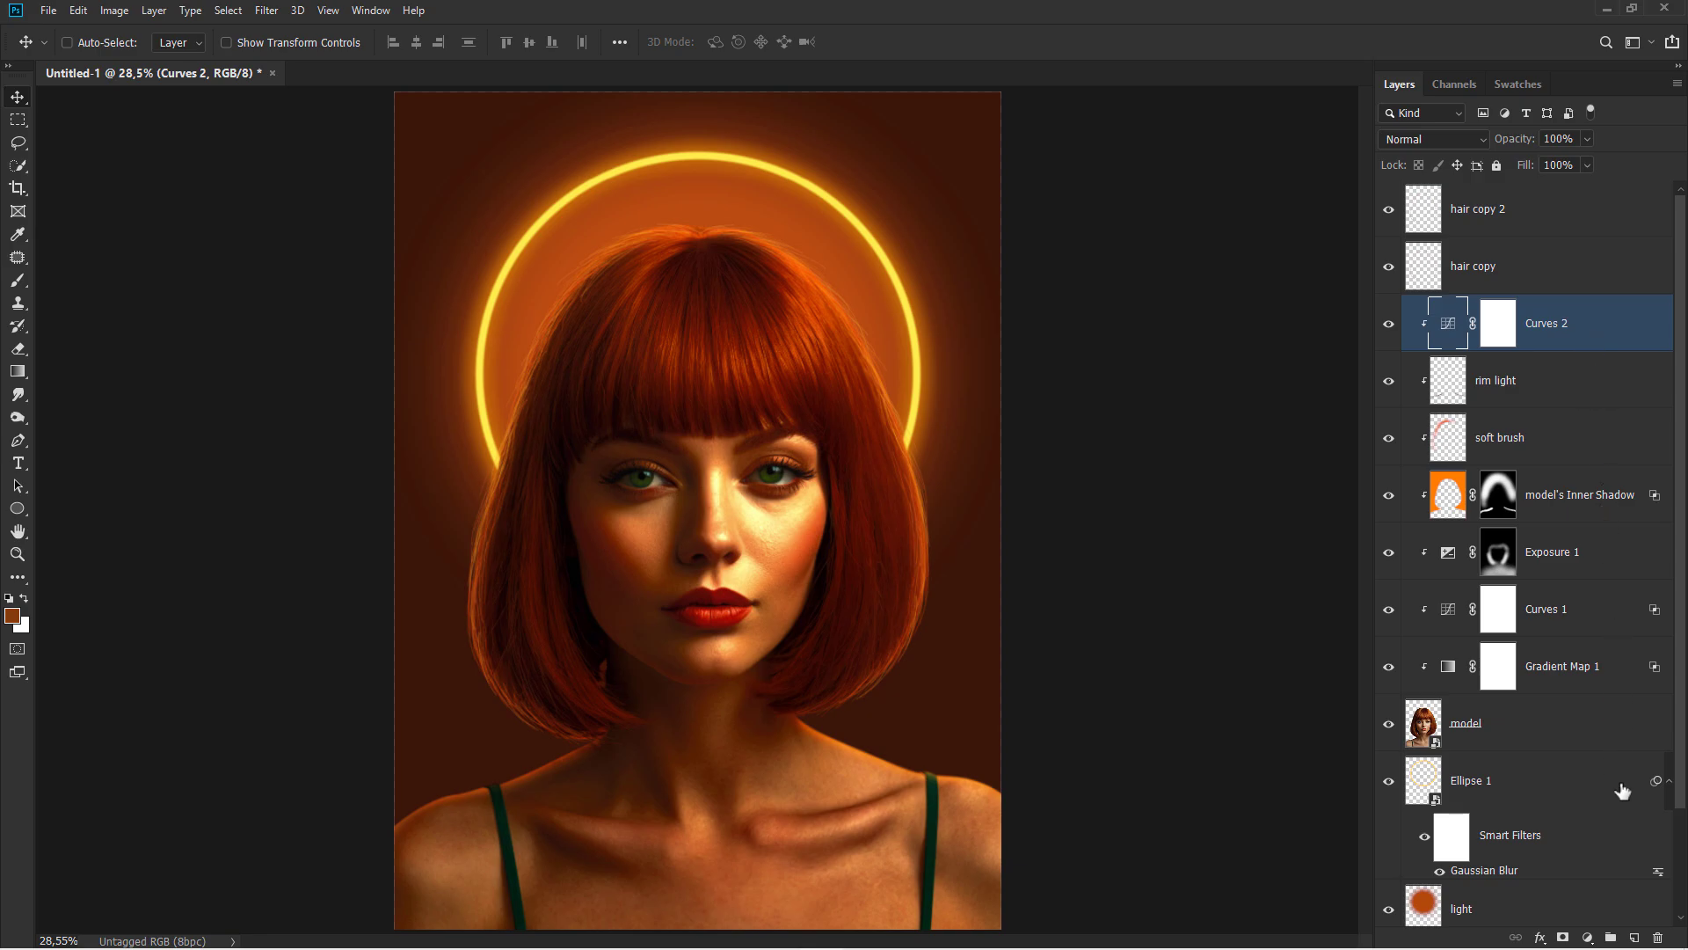
{"action": "left_click", "coordinate": [1633, 939]}
{"action": "right_click", "coordinate": [1477, 341]}
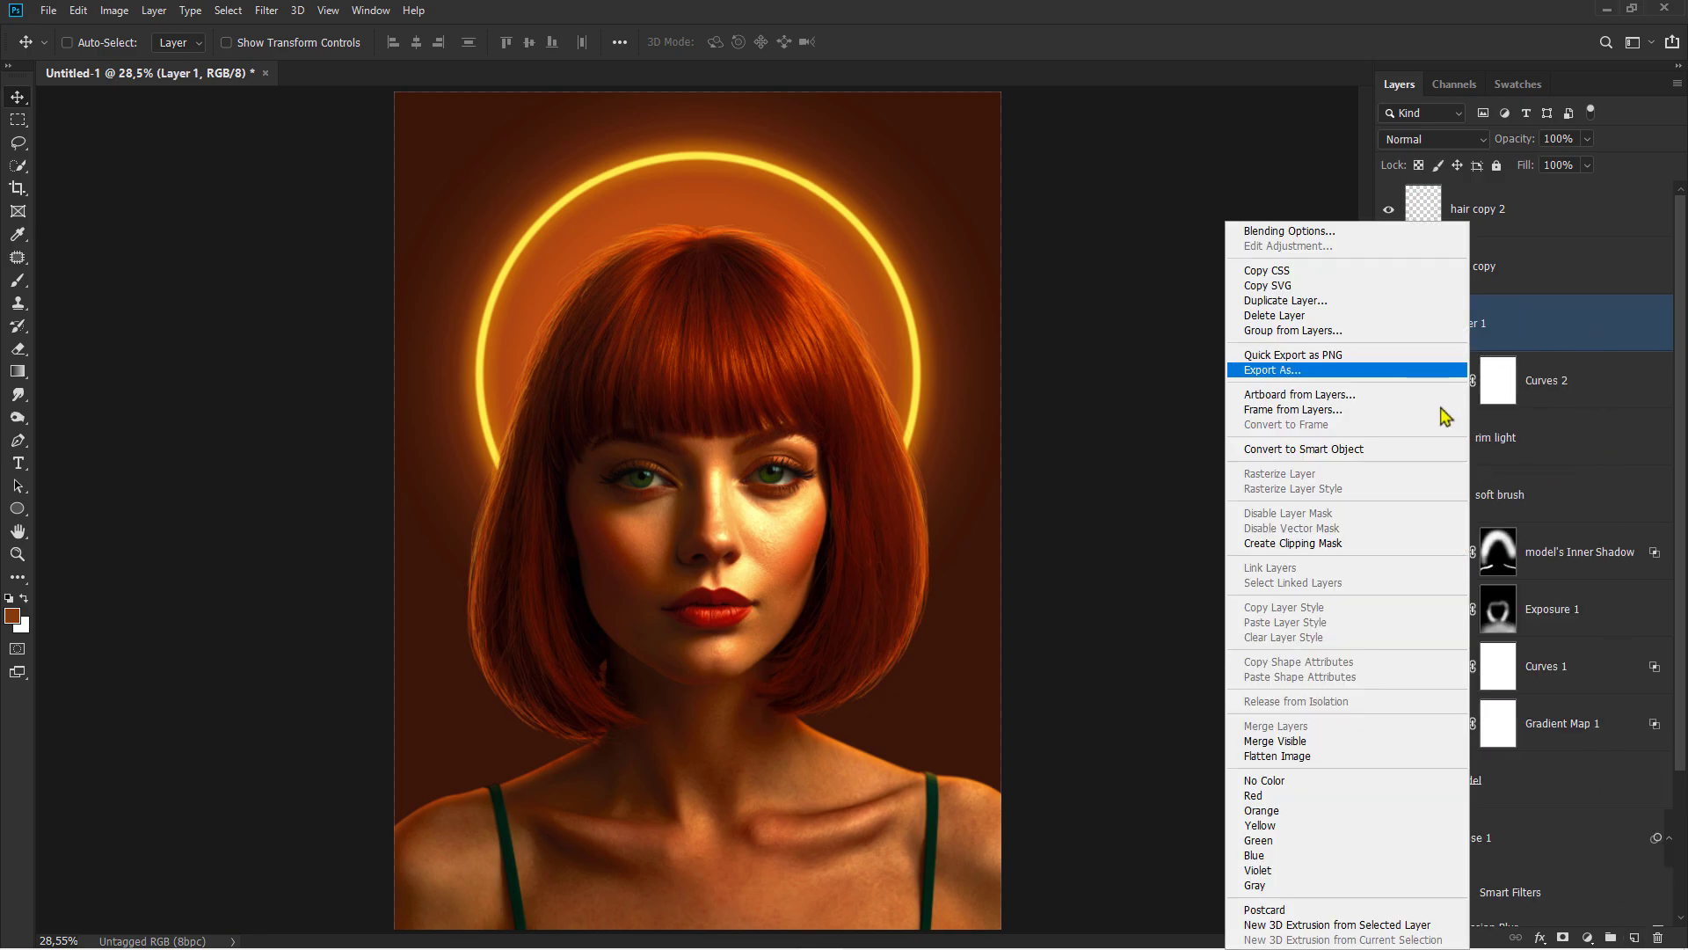
{"action": "left_click", "coordinate": [1360, 546]}
{"action": "double_click", "coordinate": [1495, 325]}
{"action": "key", "text": "BackSpace"}
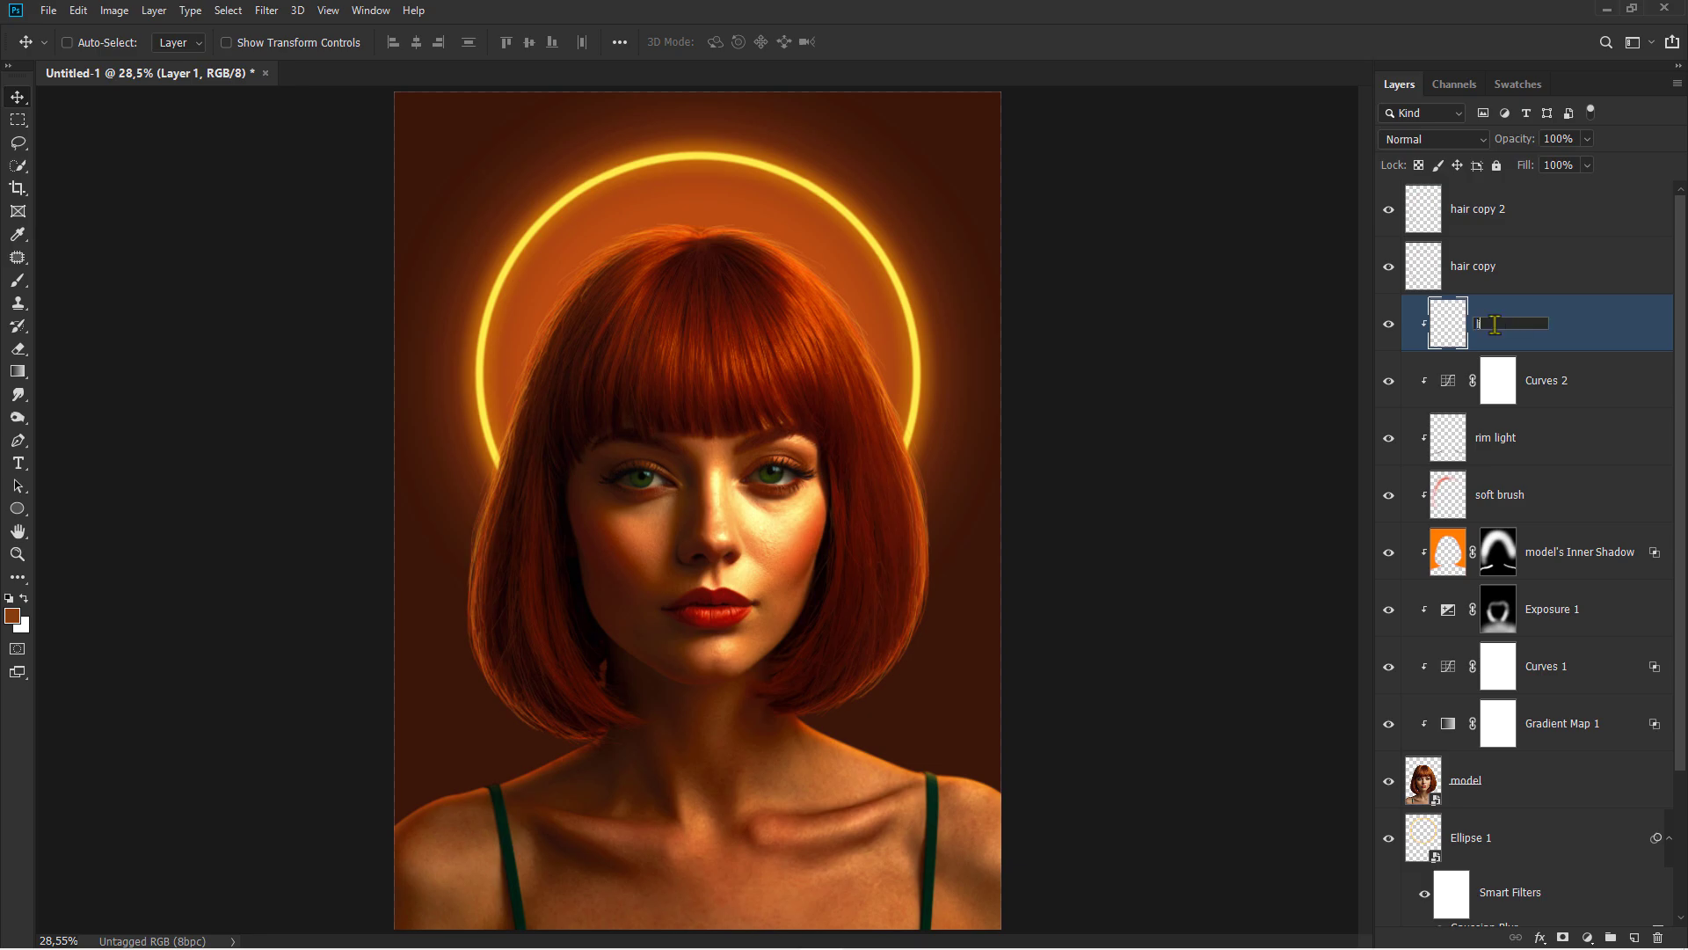
{"action": "type", "text": "light"}
{"action": "key", "text": "Return"}
{"action": "left_click", "coordinate": [1433, 139]}
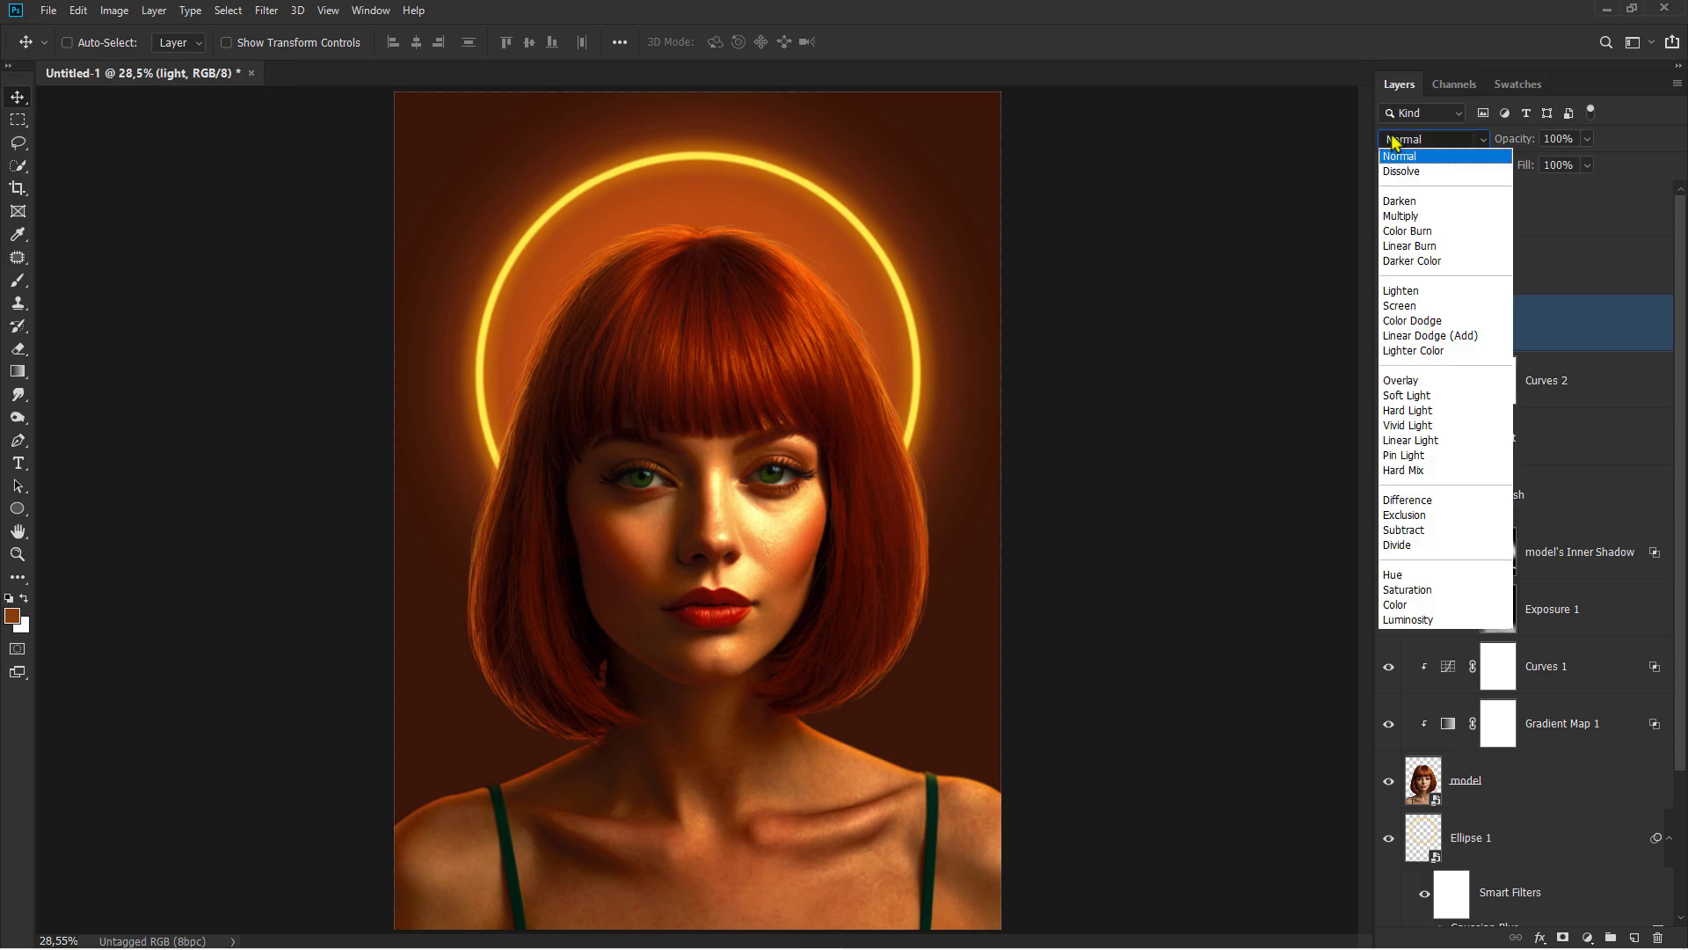
{"action": "left_click", "coordinate": [1407, 307]}
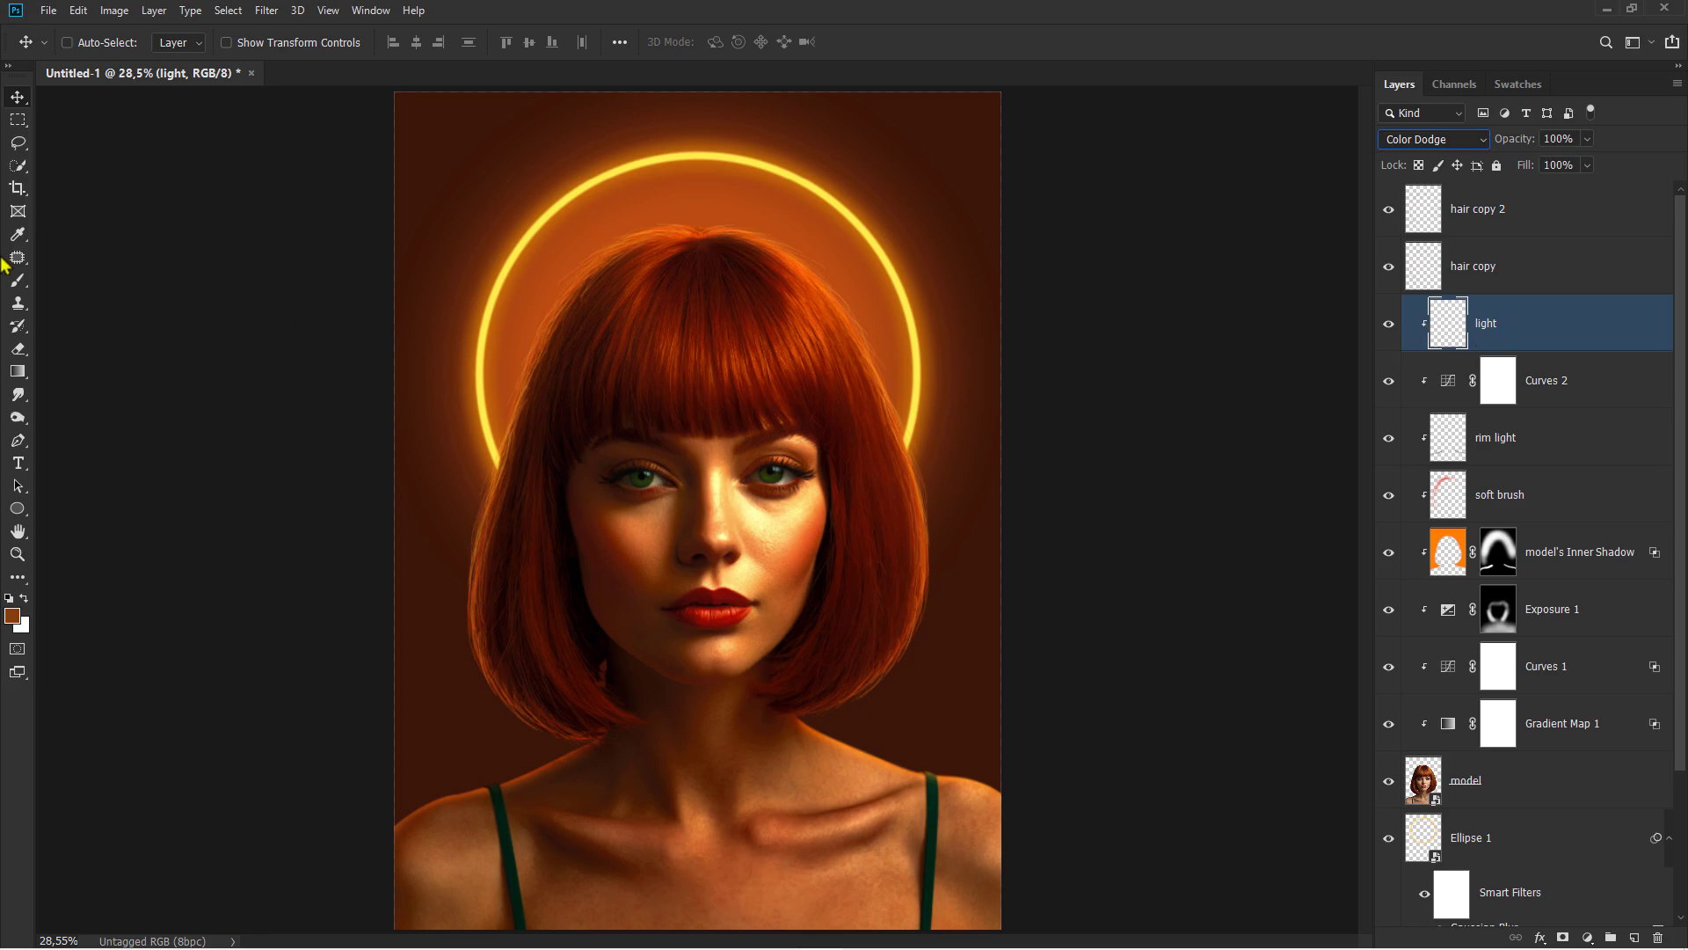
Set the brush's foreground color to the light orange f19b55 sampled from the skin near the collarbone
{"action": "left_click", "coordinate": [17, 281]}
{"action": "left_click", "coordinate": [13, 615]}
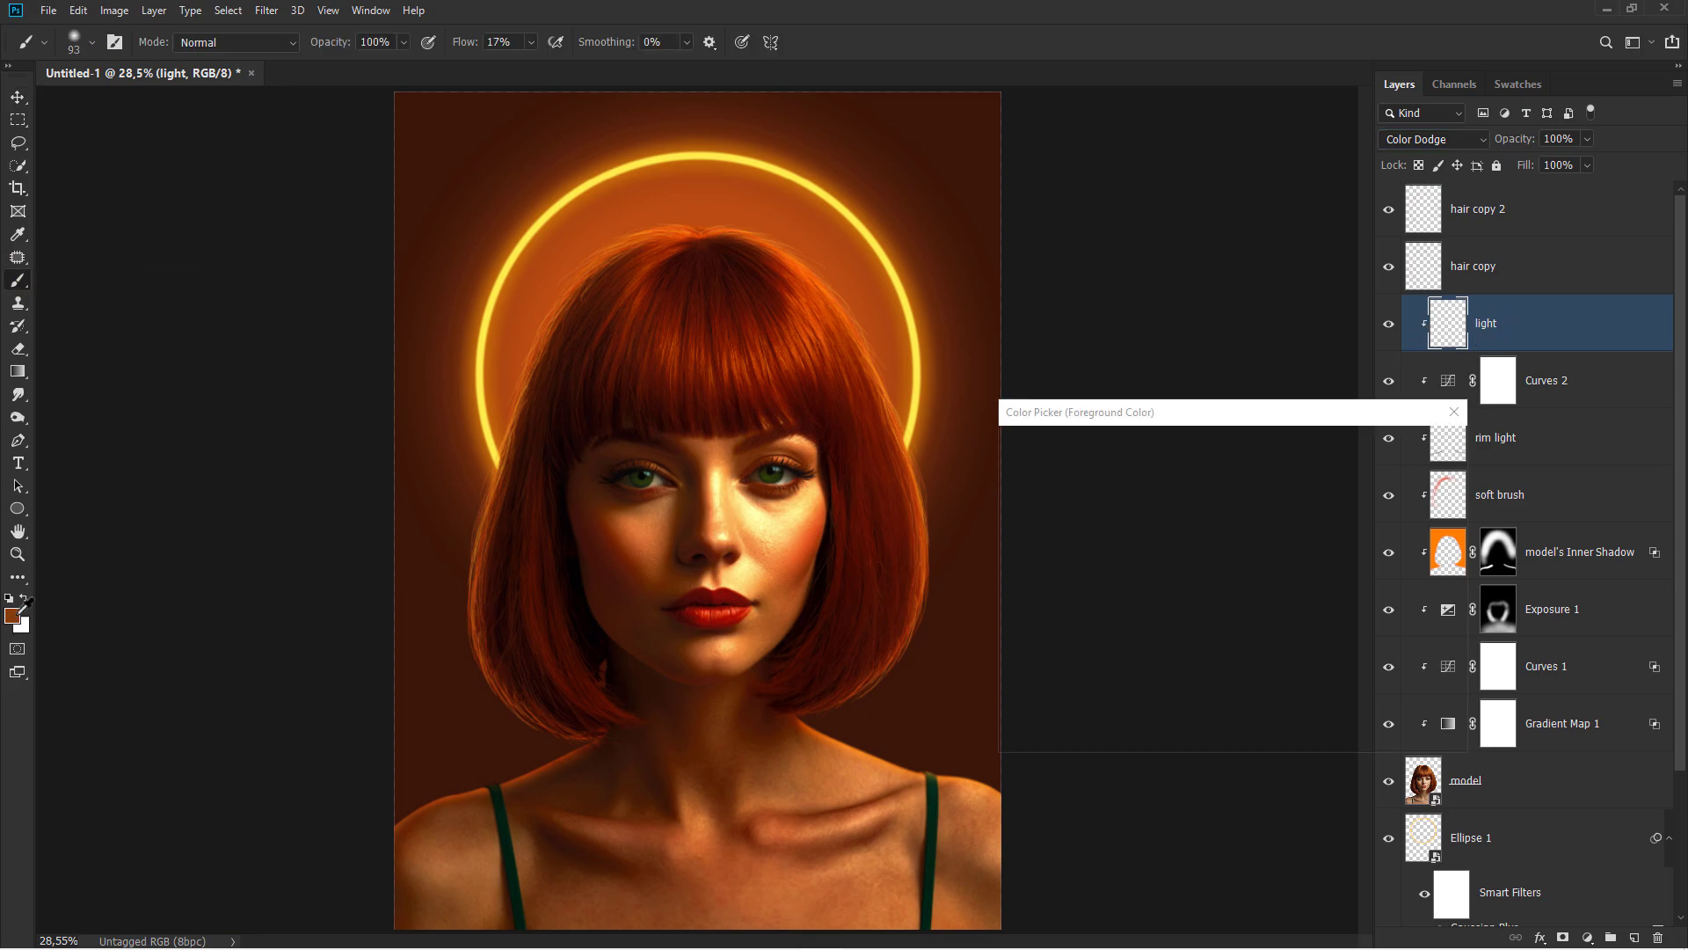
{"action": "left_click", "coordinate": [850, 825]}
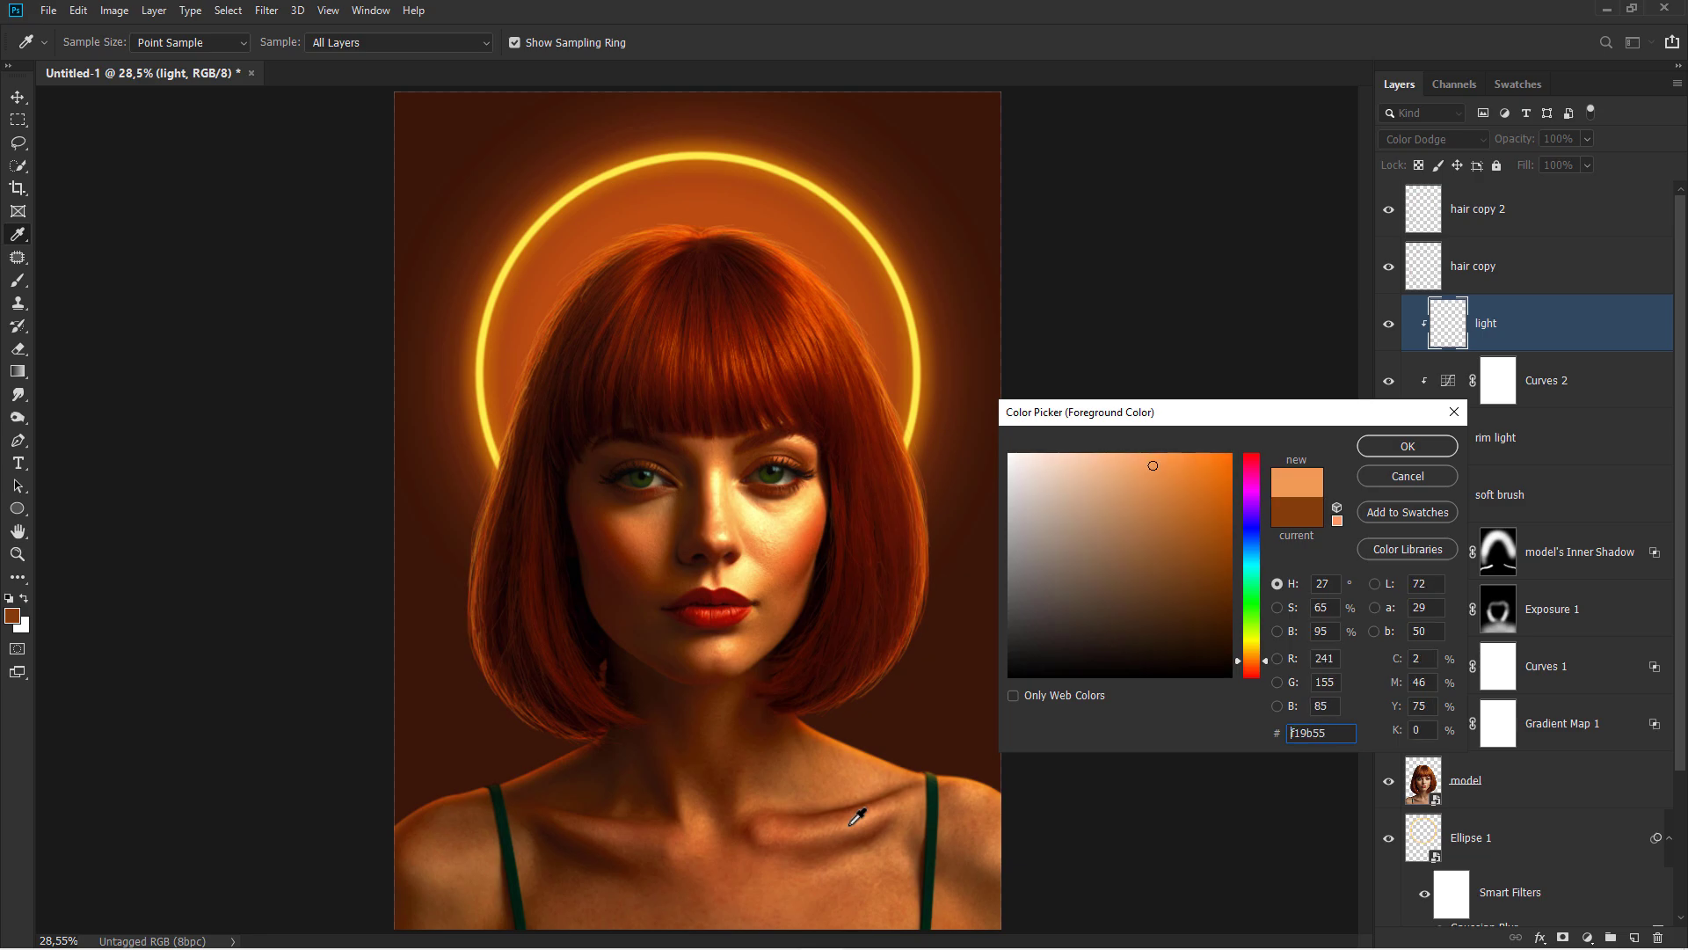
{"action": "left_click", "coordinate": [1394, 447]}
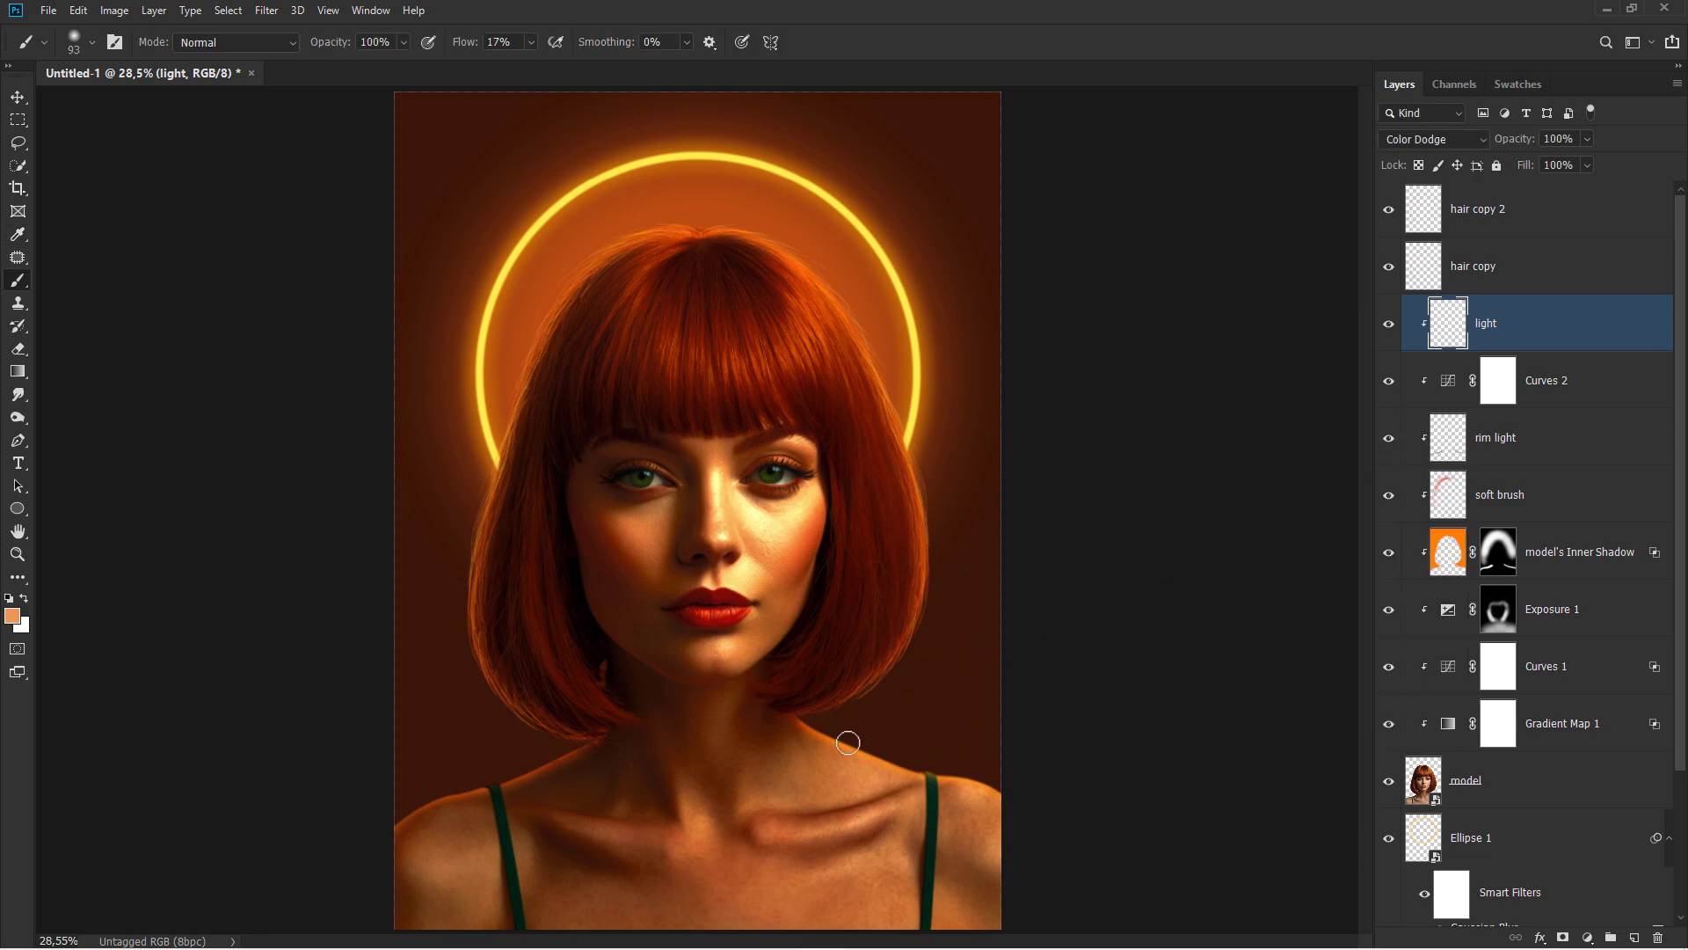
Paint soft highlights over both collarbones on the light layer with the brush flow at 10%
{"action": "scroll", "coordinate": [888, 785], "scroll_direction": "up", "scroll_amount": 5}
{"action": "left_click_drag", "start_coordinate": [888, 785], "coordinate": [919, 641]}
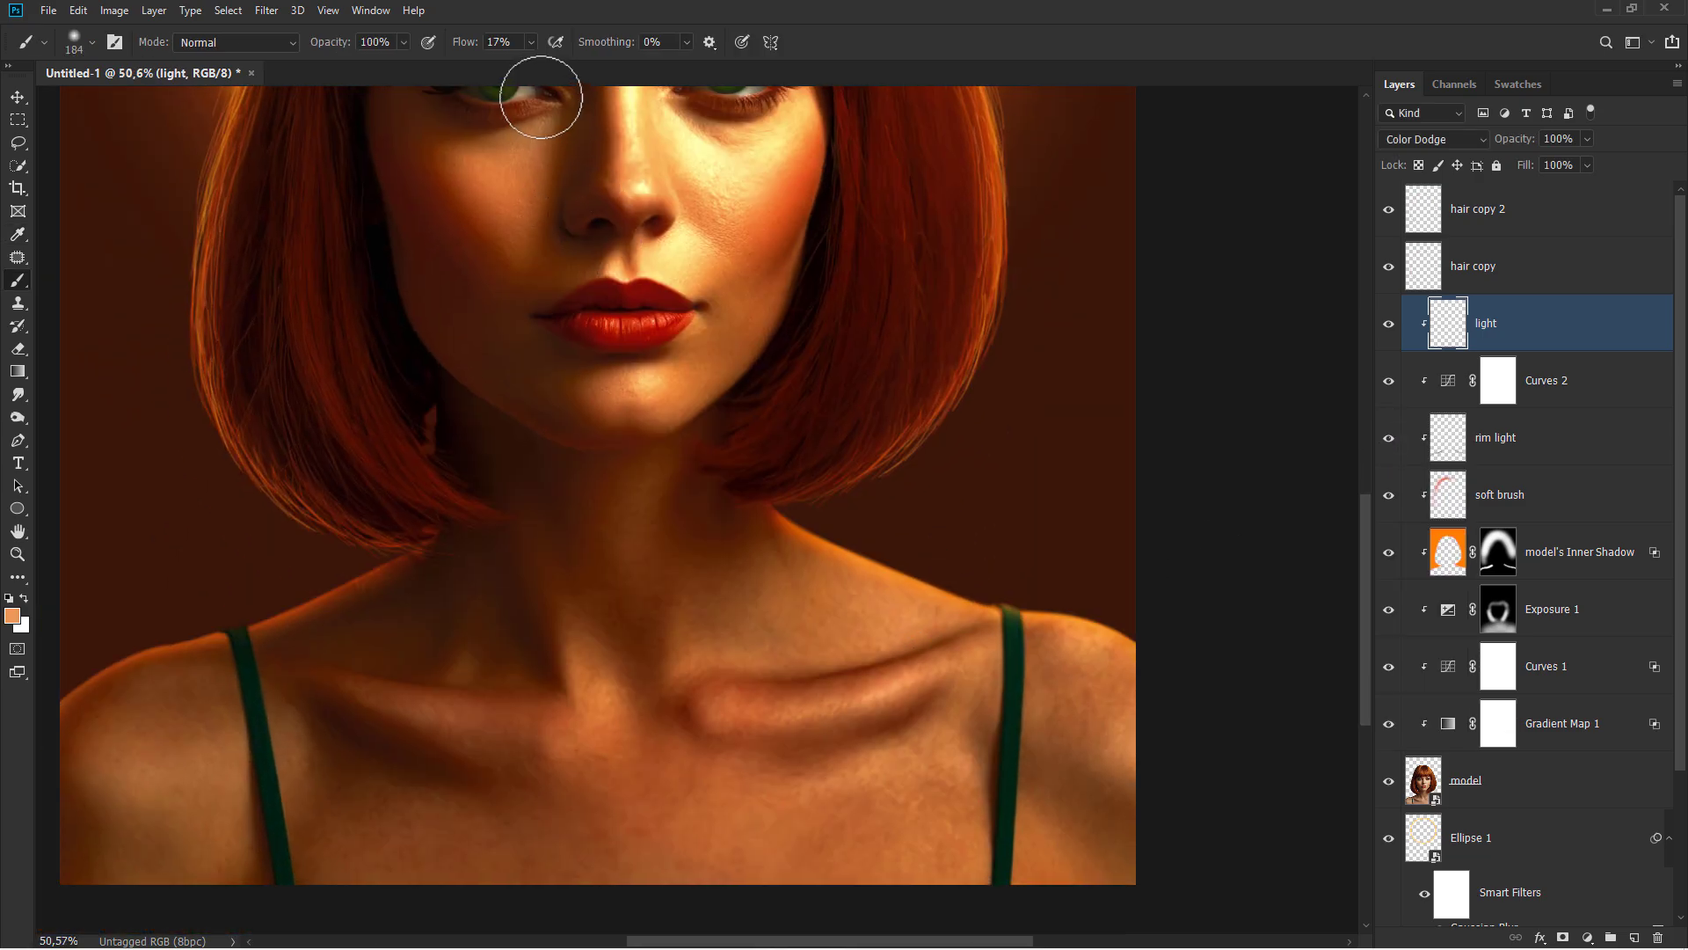
{"action": "left_click", "coordinate": [532, 42]}
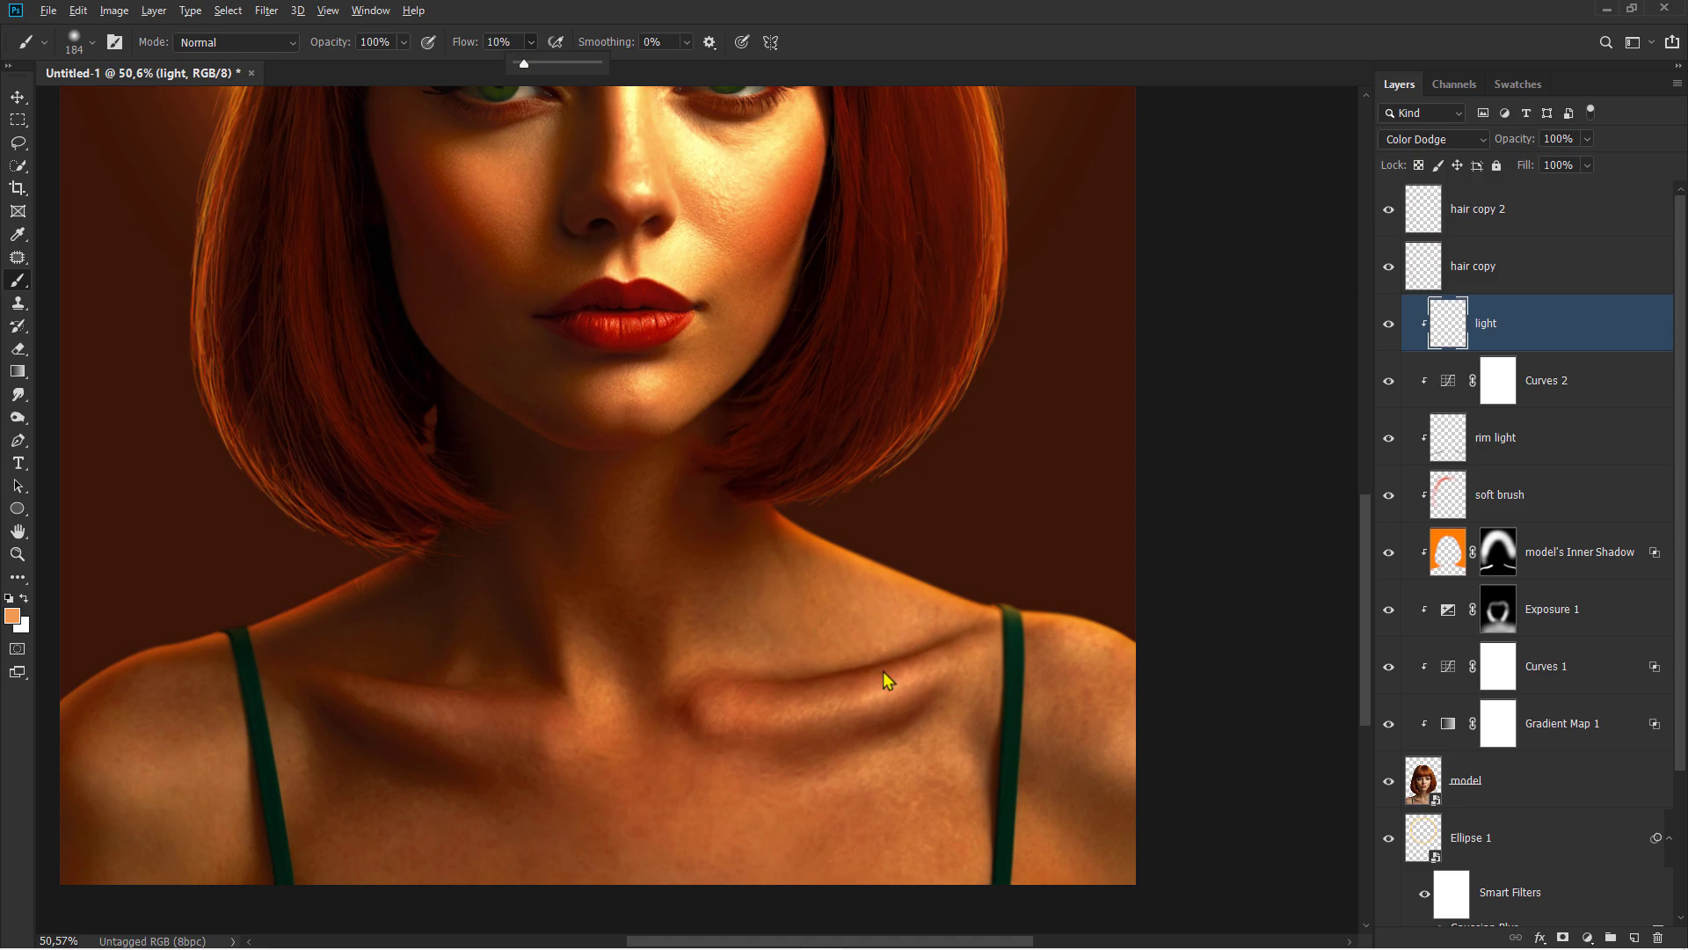
{"action": "mouse_move", "coordinate": [883, 674]}
{"action": "left_mouse_down"}
{"action": "mouse_move", "coordinate": [923, 677]}
{"action": "mouse_move", "coordinate": [736, 706]}
{"action": "left_mouse_up"}
{"action": "scroll", "coordinate": [806, 625], "scroll_direction": "down", "scroll_amount": 2}
{"action": "left_click_drag", "start_coordinate": [825, 620], "coordinate": [866, 621]}
{"action": "left_click_drag", "start_coordinate": [607, 712], "coordinate": [544, 709]}
{"action": "left_click_drag", "start_coordinate": [443, 681], "coordinate": [576, 706]}
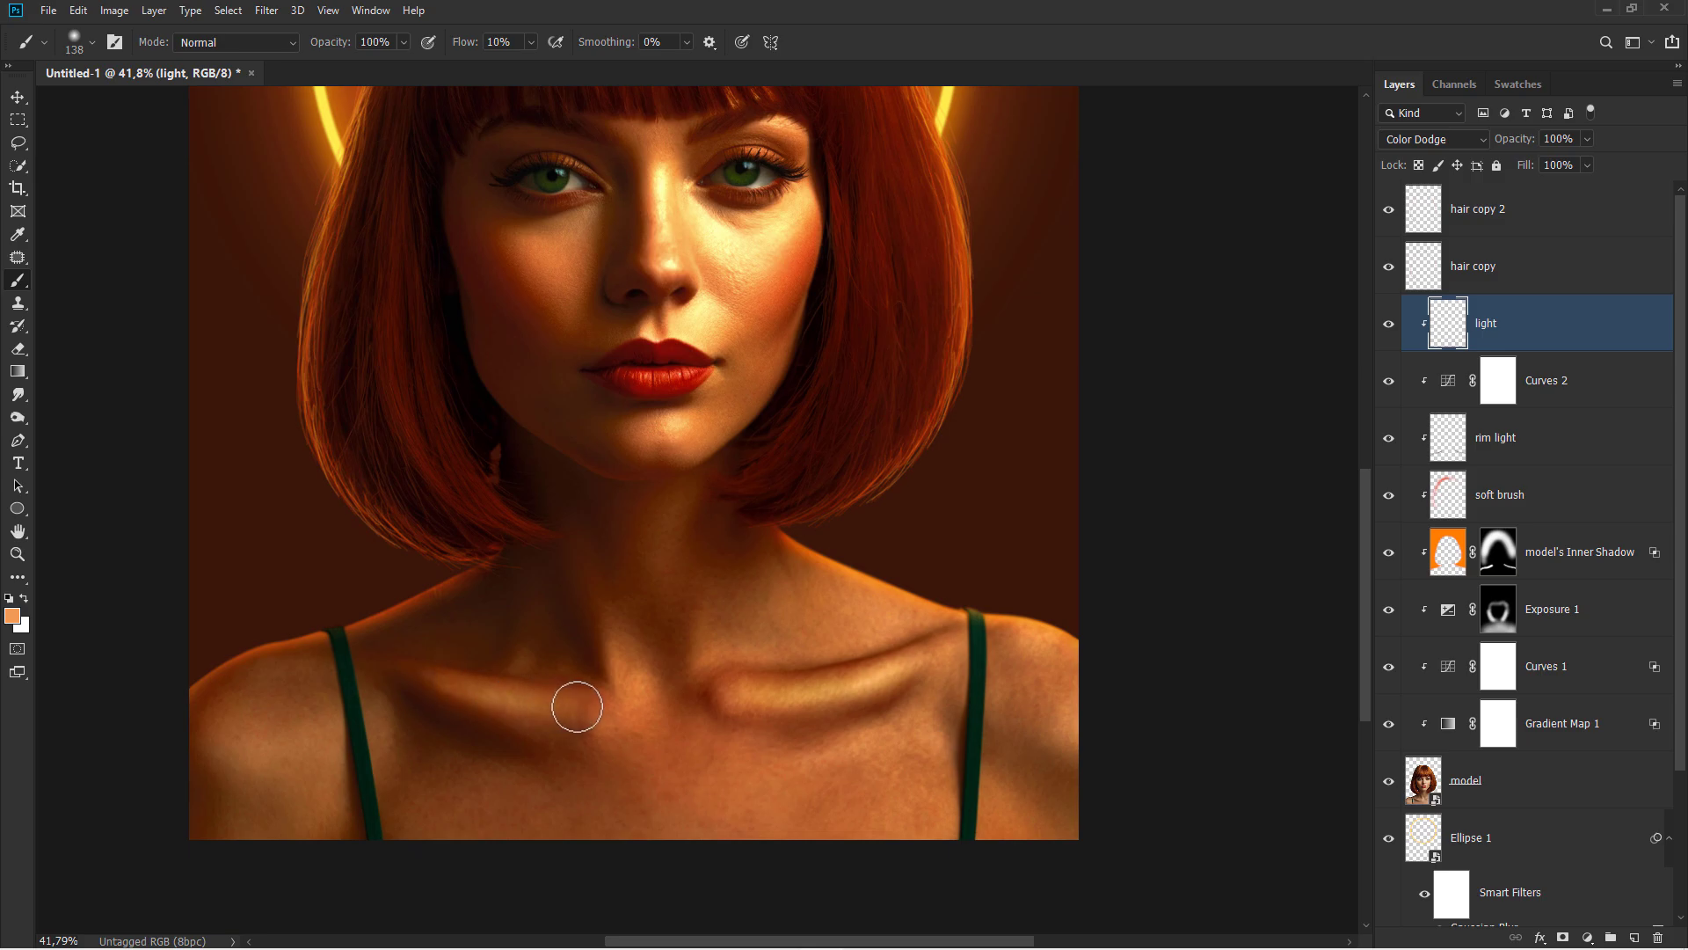
Brush soft highlights onto the shoulders, neck and upper chest with larger soft brush sizes
{"action": "scroll", "coordinate": [572, 706], "scroll_direction": "down", "scroll_amount": 1}
{"action": "mouse_move", "coordinate": [297, 710]}
{"action": "left_mouse_down"}
{"action": "mouse_move", "coordinate": [361, 710]}
{"action": "mouse_move", "coordinate": [306, 699]}
{"action": "left_mouse_up"}
{"action": "left_click_drag", "start_coordinate": [684, 671], "coordinate": [632, 633]}
{"action": "left_click", "coordinate": [632, 633]}
{"action": "left_click_drag", "start_coordinate": [777, 566], "coordinate": [810, 580]}
{"action": "mouse_move", "coordinate": [810, 580]}
{"action": "left_mouse_down"}
{"action": "mouse_move", "coordinate": [885, 567]}
{"action": "mouse_move", "coordinate": [774, 554]}
{"action": "left_mouse_up"}
{"action": "left_click_drag", "start_coordinate": [709, 534], "coordinate": [672, 481]}
{"action": "scroll", "coordinate": [888, 655], "scroll_direction": "down", "scroll_amount": 1}
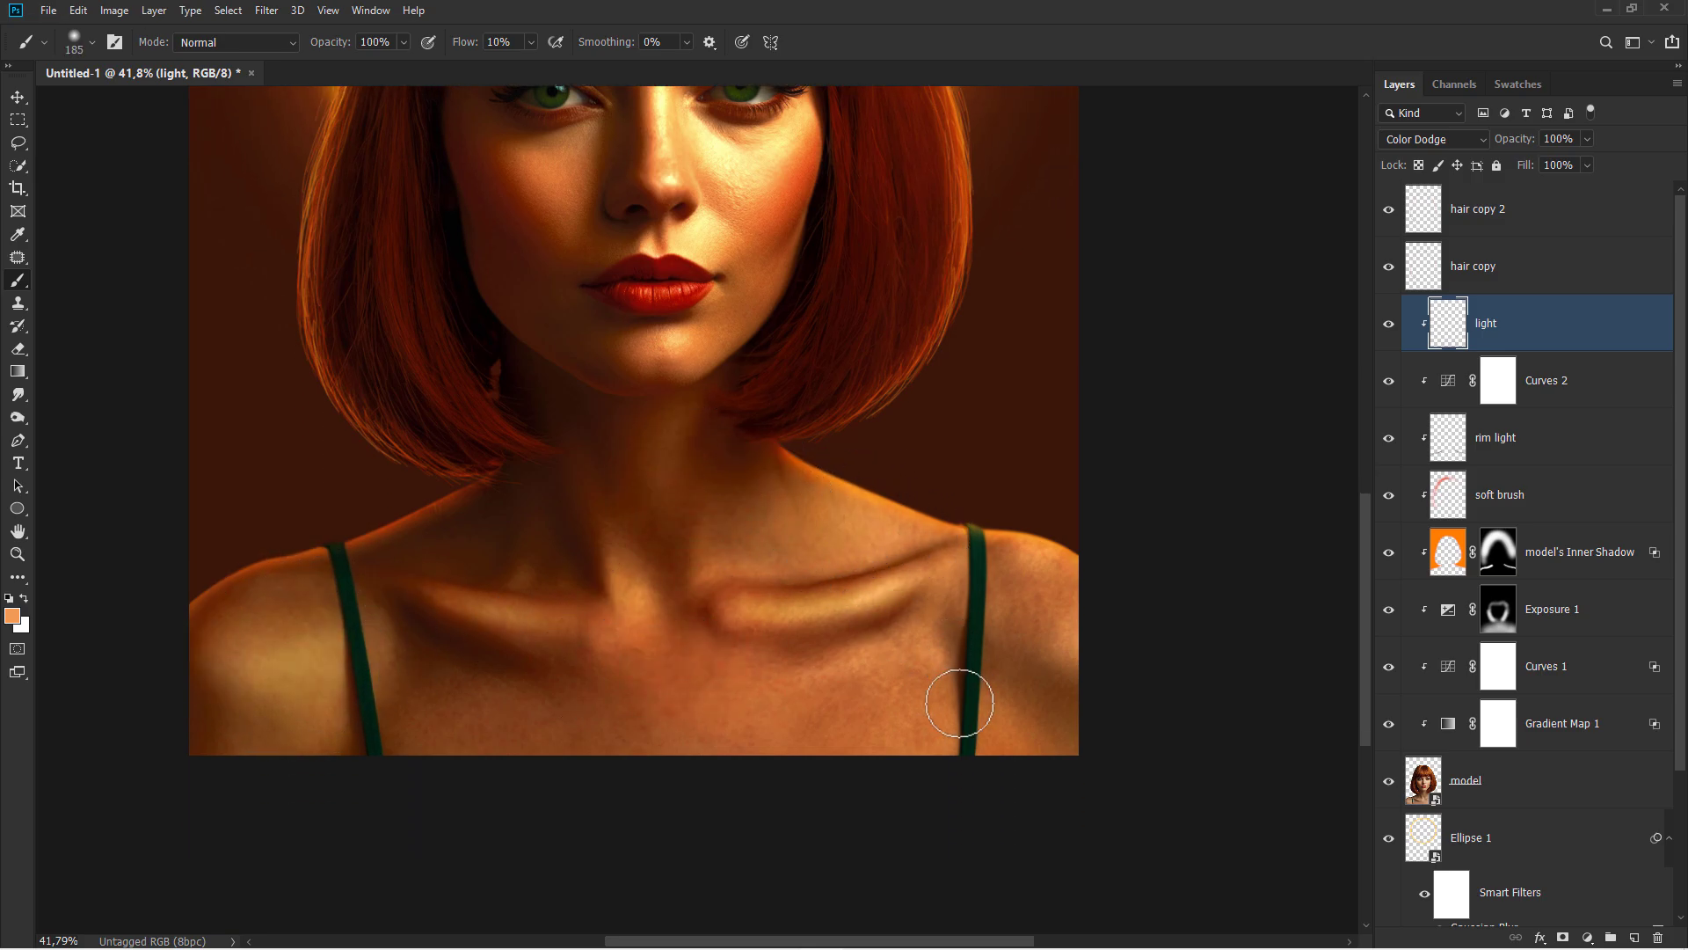
{"action": "left_click_drag", "start_coordinate": [957, 704], "coordinate": [1018, 705]}
{"action": "mouse_move", "coordinate": [902, 747]}
{"action": "left_mouse_down"}
{"action": "mouse_move", "coordinate": [923, 728]}
{"action": "mouse_move", "coordinate": [816, 752]}
{"action": "left_mouse_up"}
{"action": "left_click", "coordinate": [1060, 625]}
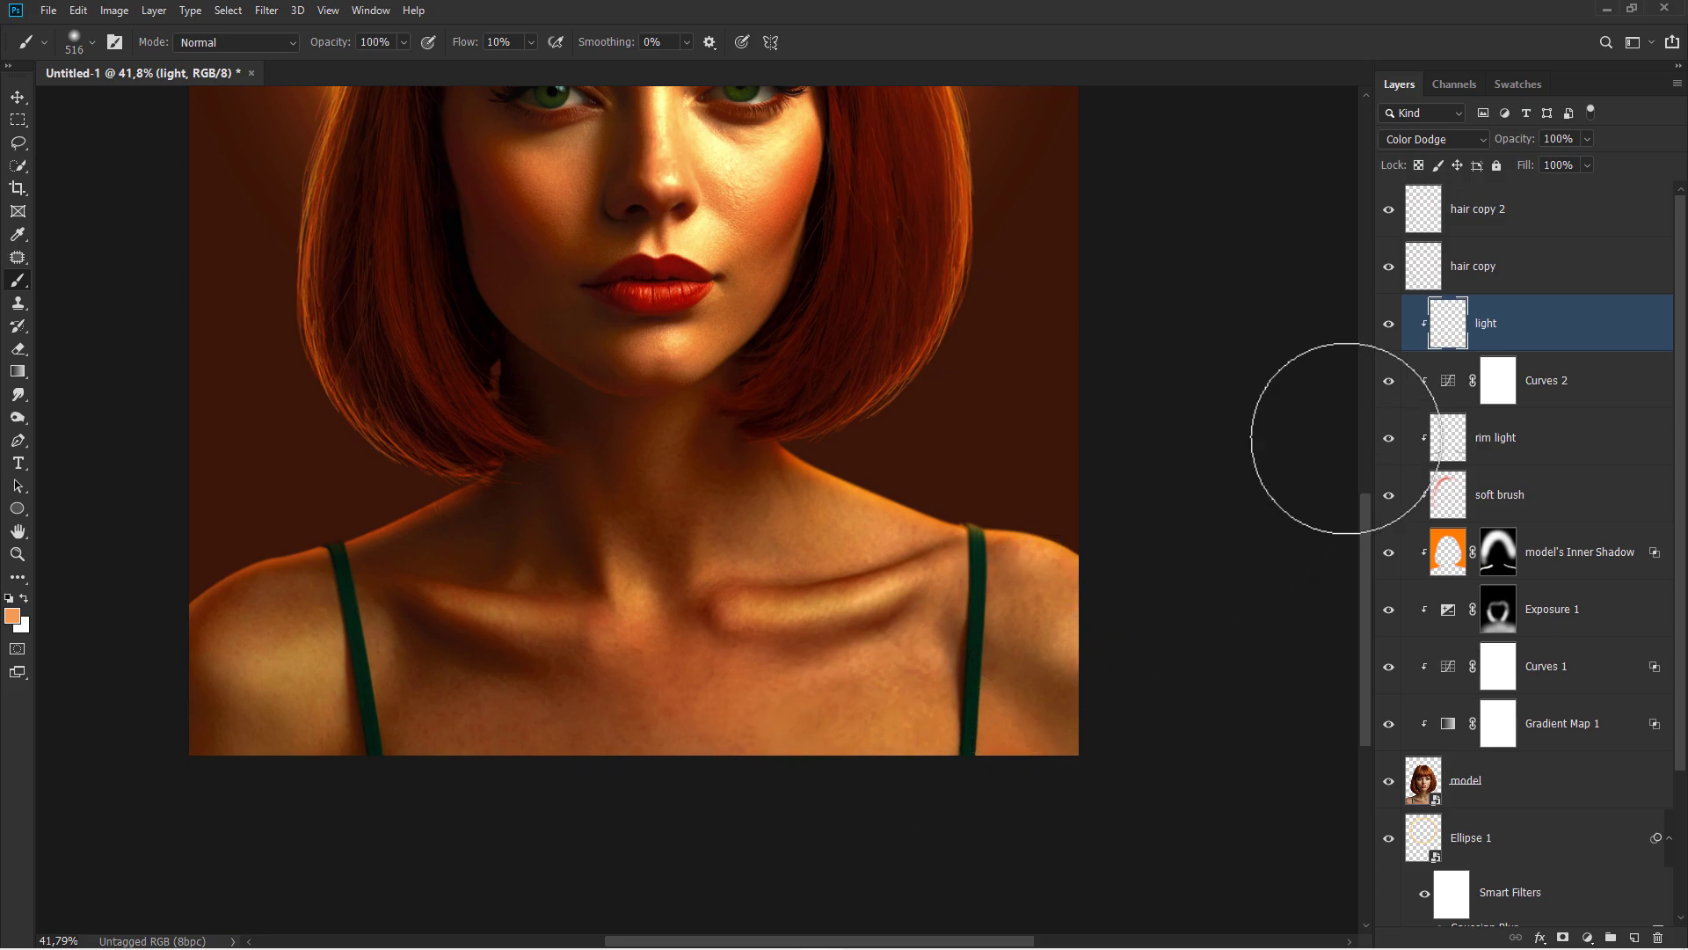
Compare the light layer hidden and shown, and review the whole portrait
{"action": "left_click", "coordinate": [1388, 325]}
{"action": "left_click", "coordinate": [1387, 325]}
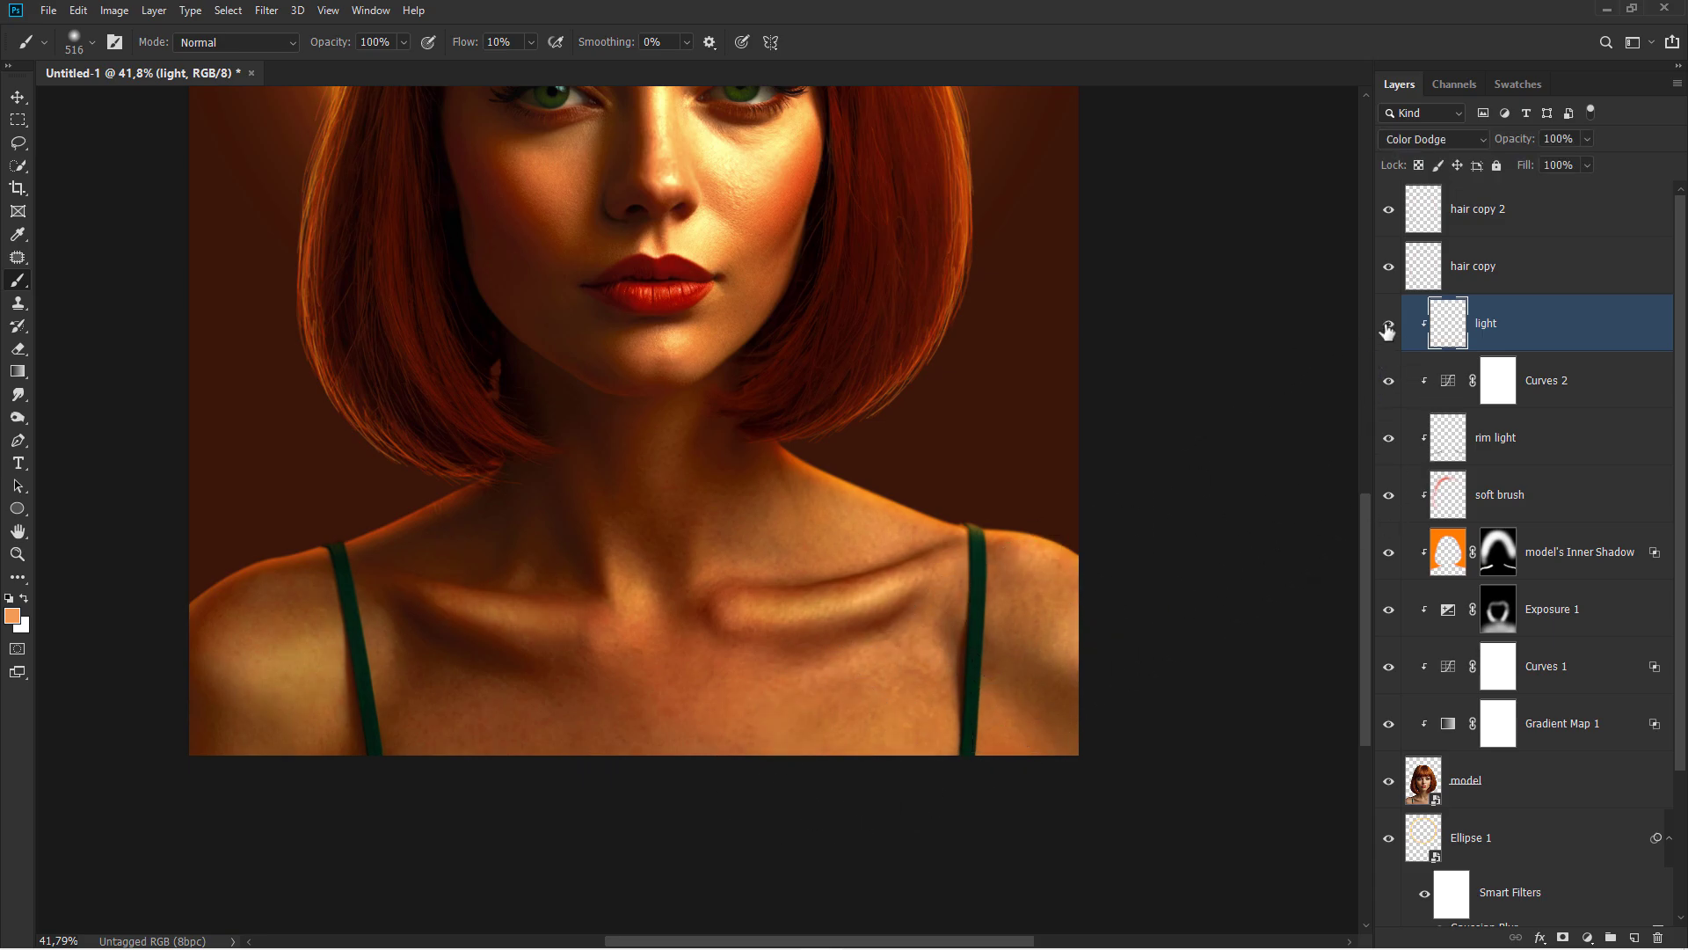
{"action": "key", "text": "ctrl+0"}
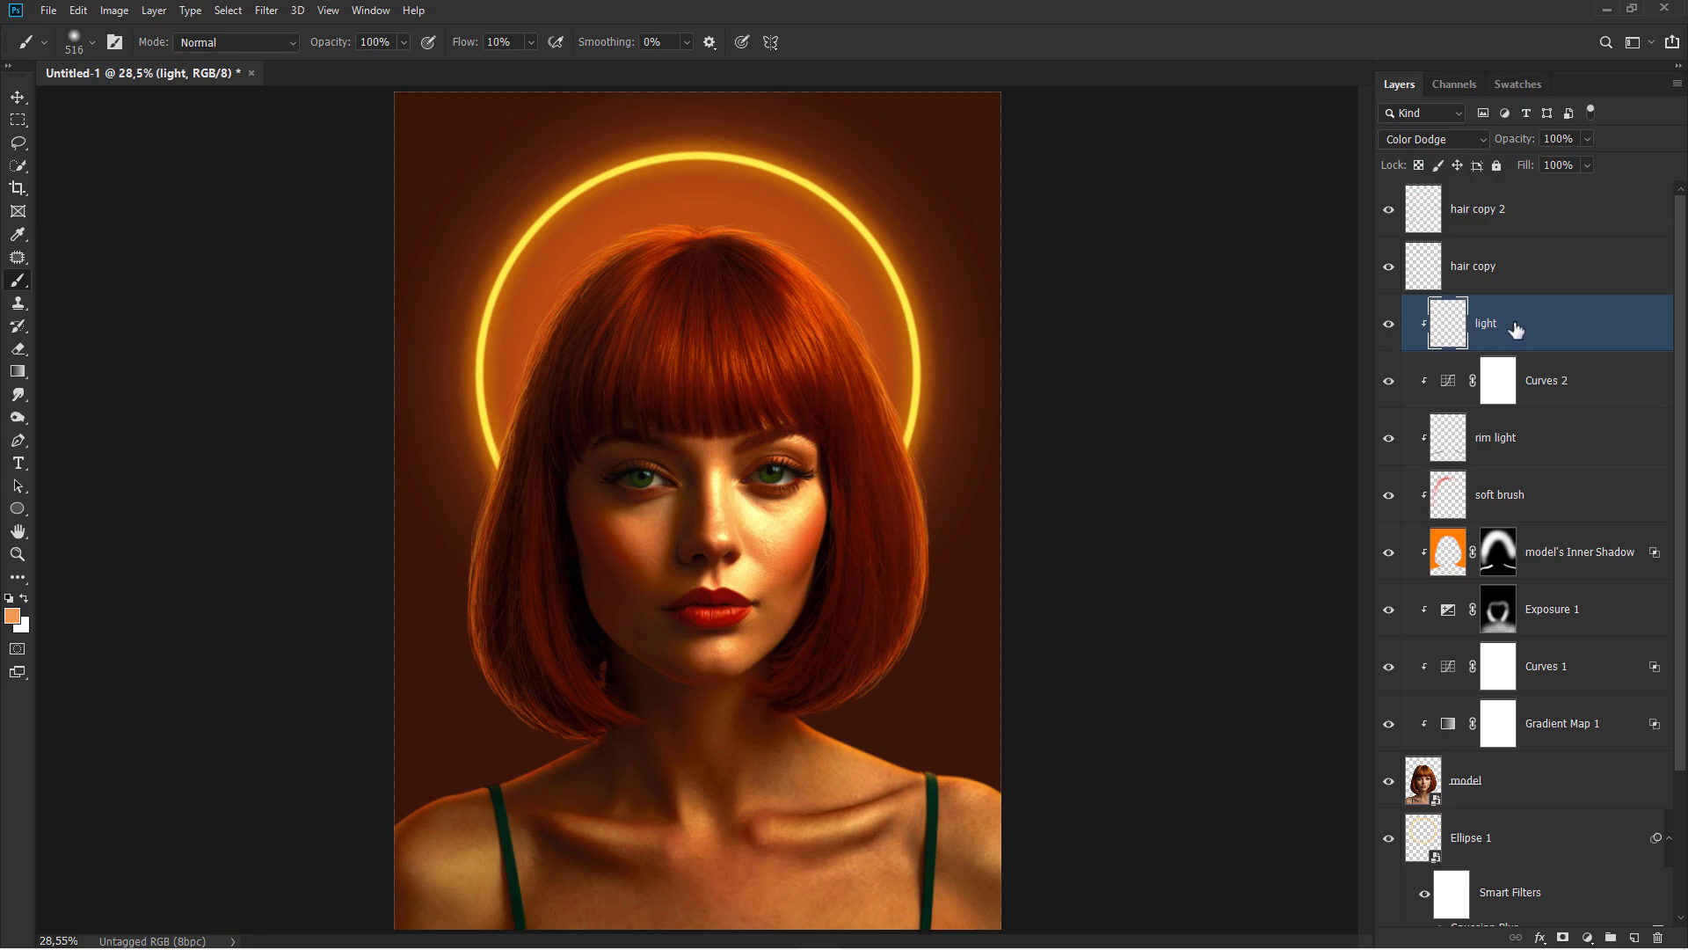
Add a Curves adjustment clipped above the light layer, move its white point to input 128, and invert its mask to black
{"action": "key", "text": "d"}
{"action": "key", "text": "v"}
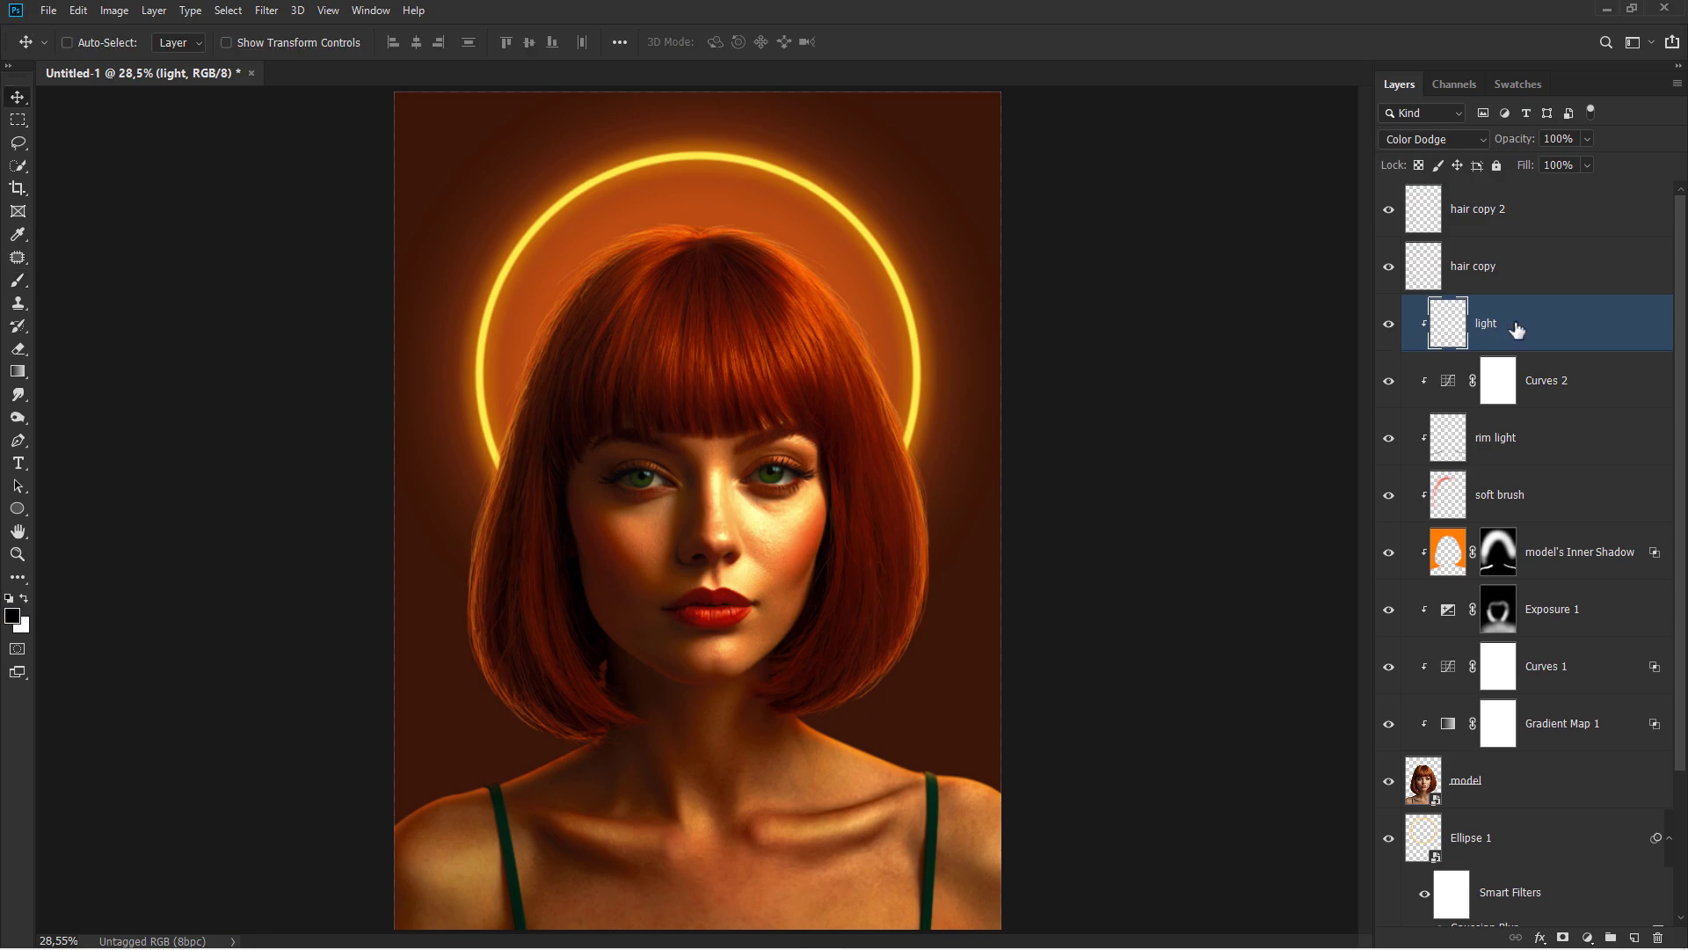
{"action": "left_click", "coordinate": [1587, 938]}
{"action": "left_click", "coordinate": [1602, 728]}
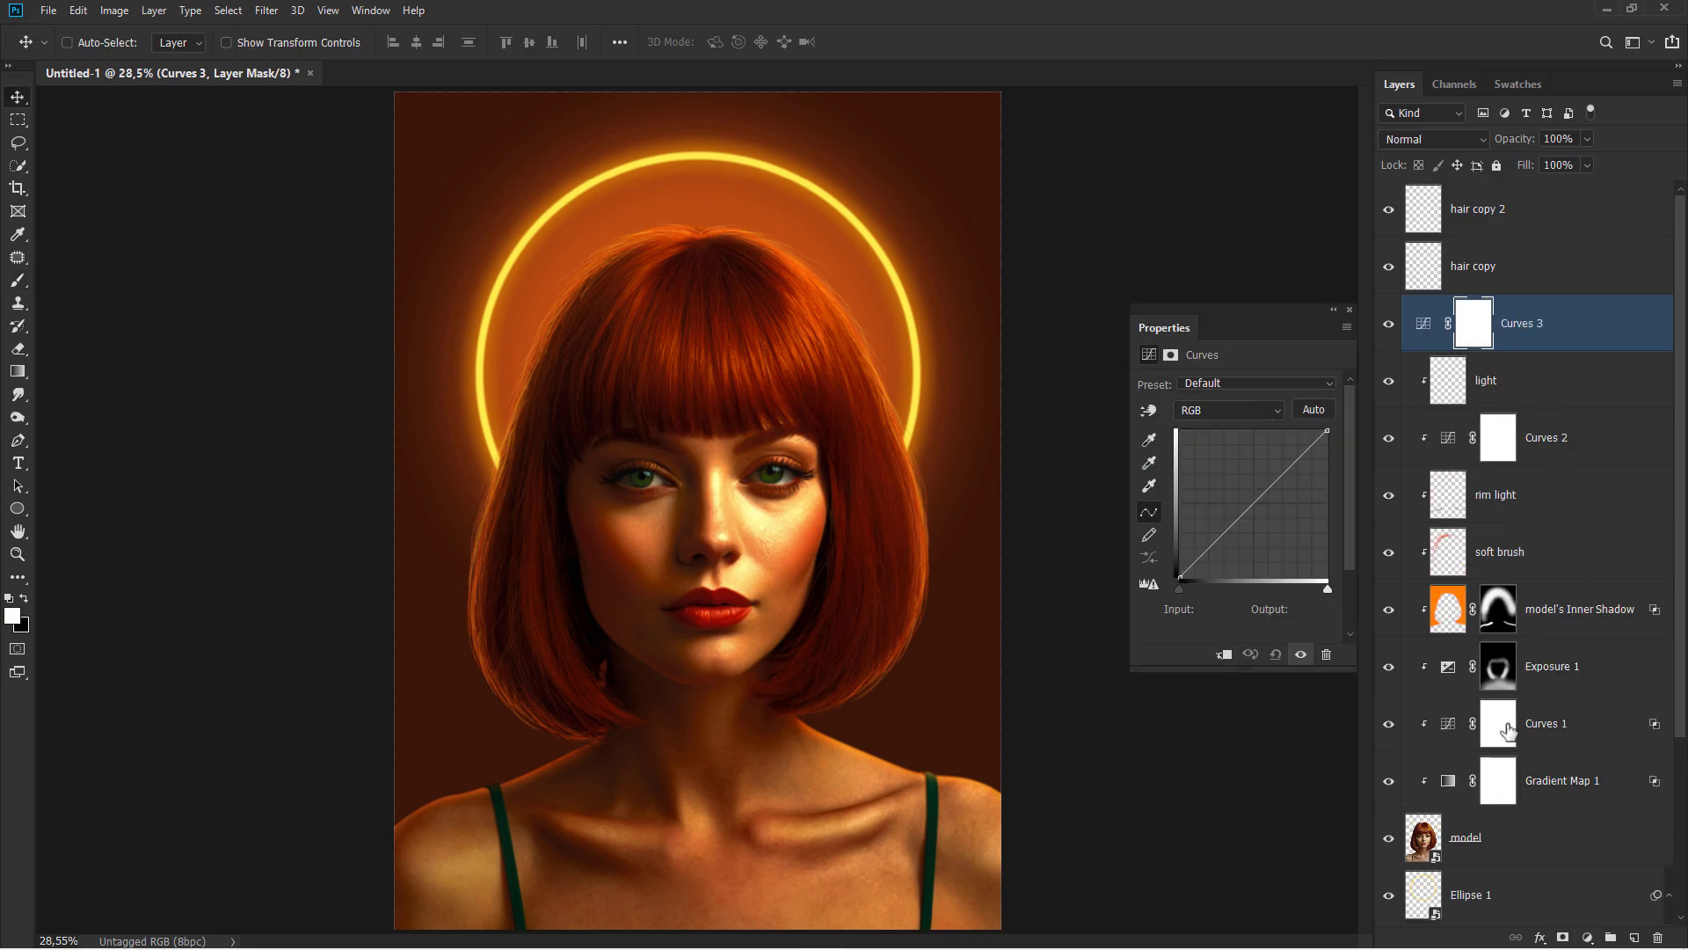
{"action": "left_click", "coordinate": [1223, 655]}
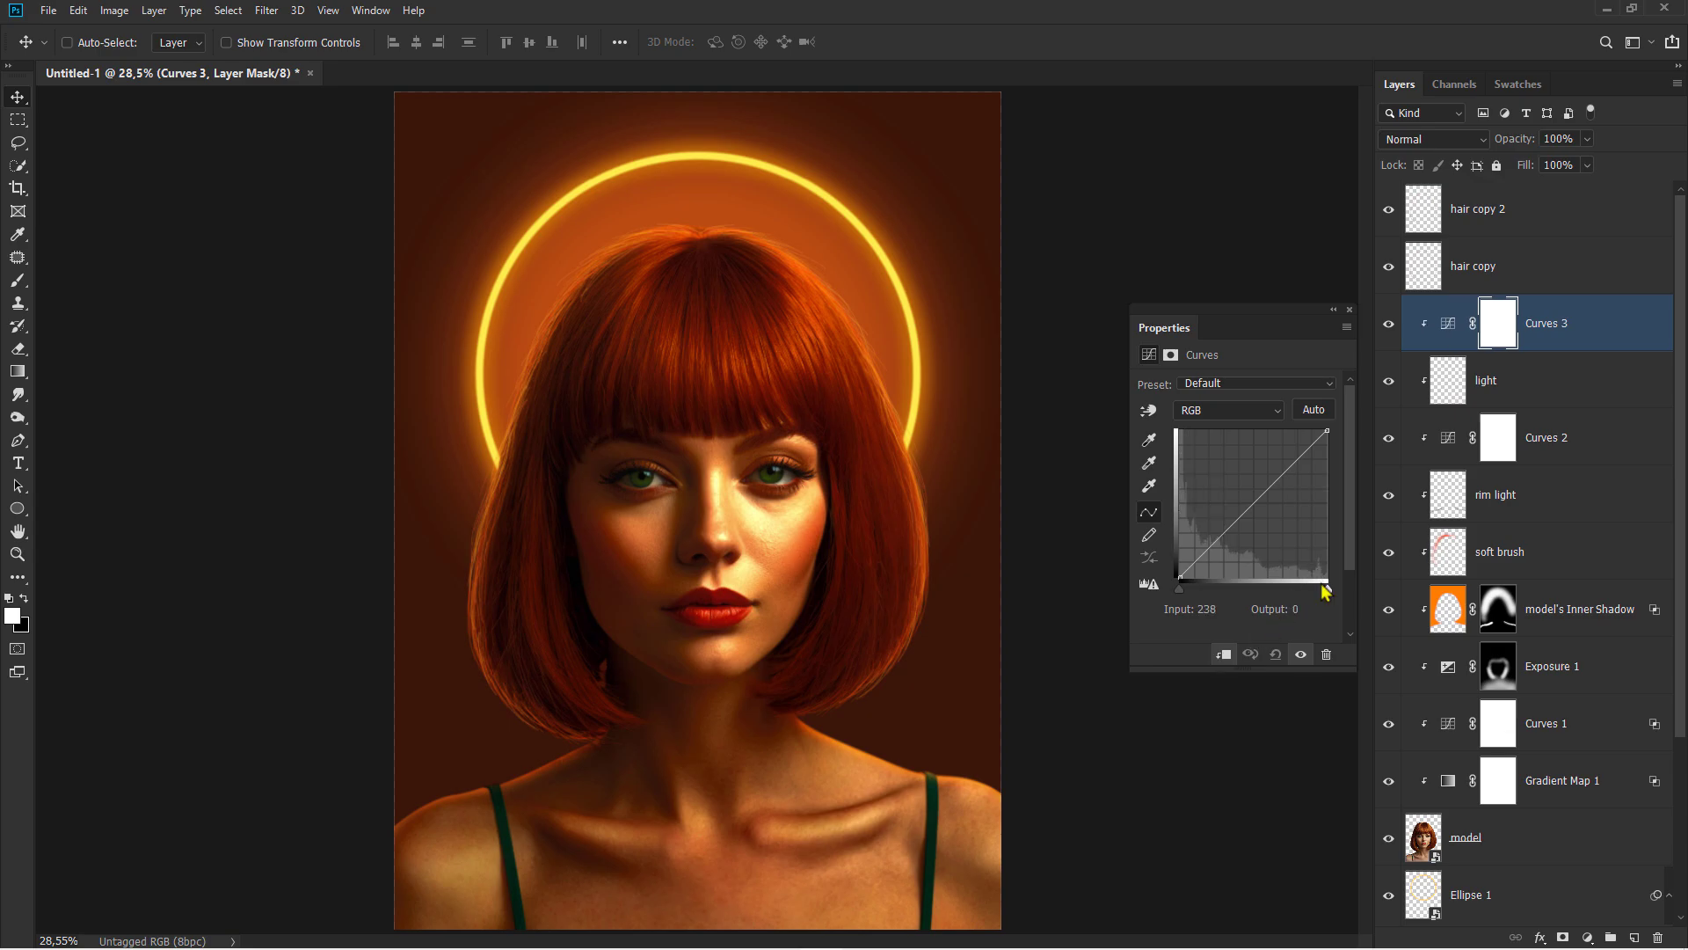
{"action": "left_click_drag", "start_coordinate": [1325, 591], "coordinate": [1254, 591]}
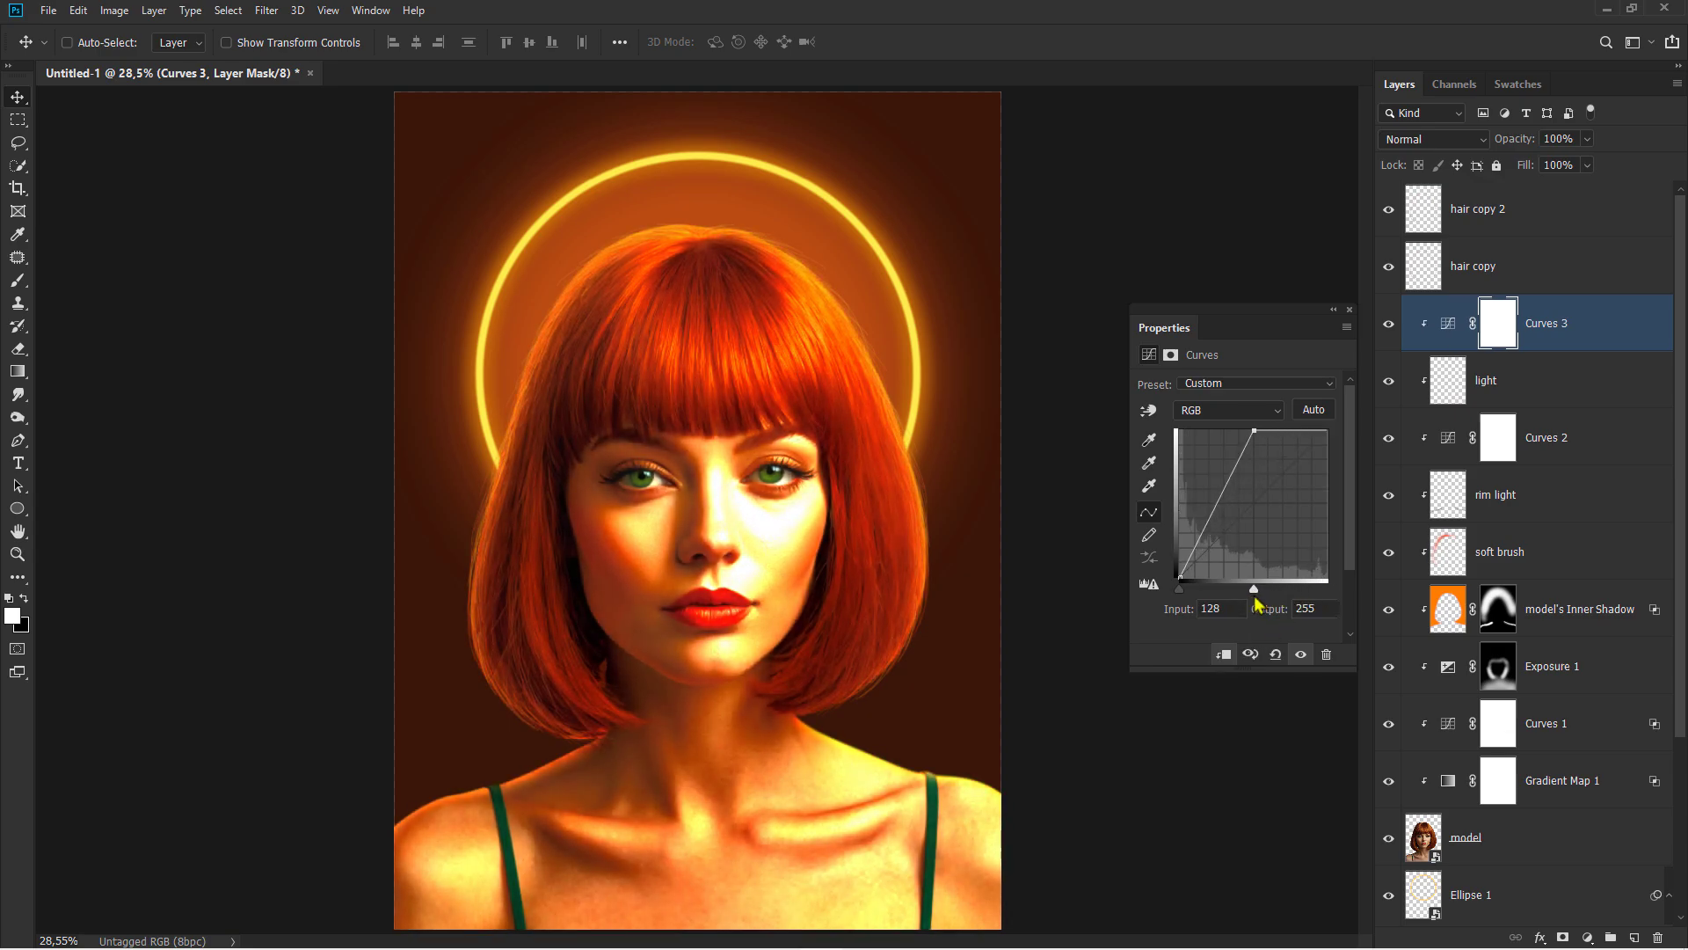
{"action": "left_click", "coordinate": [1349, 310]}
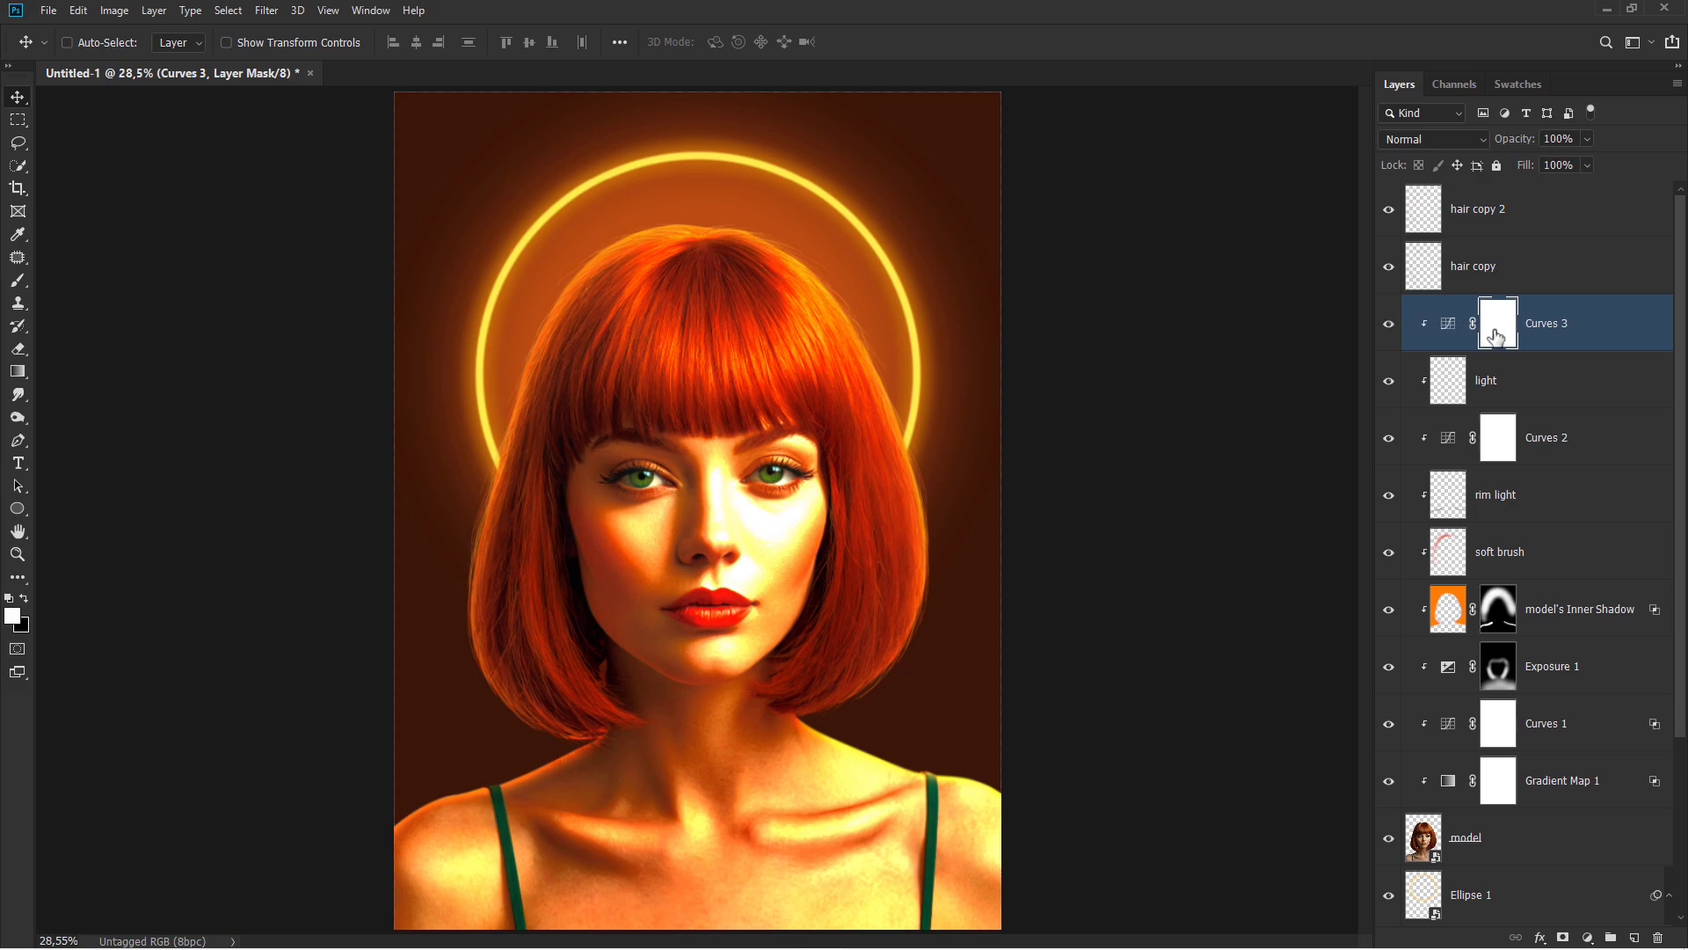
{"action": "key", "text": "ctrl+i"}
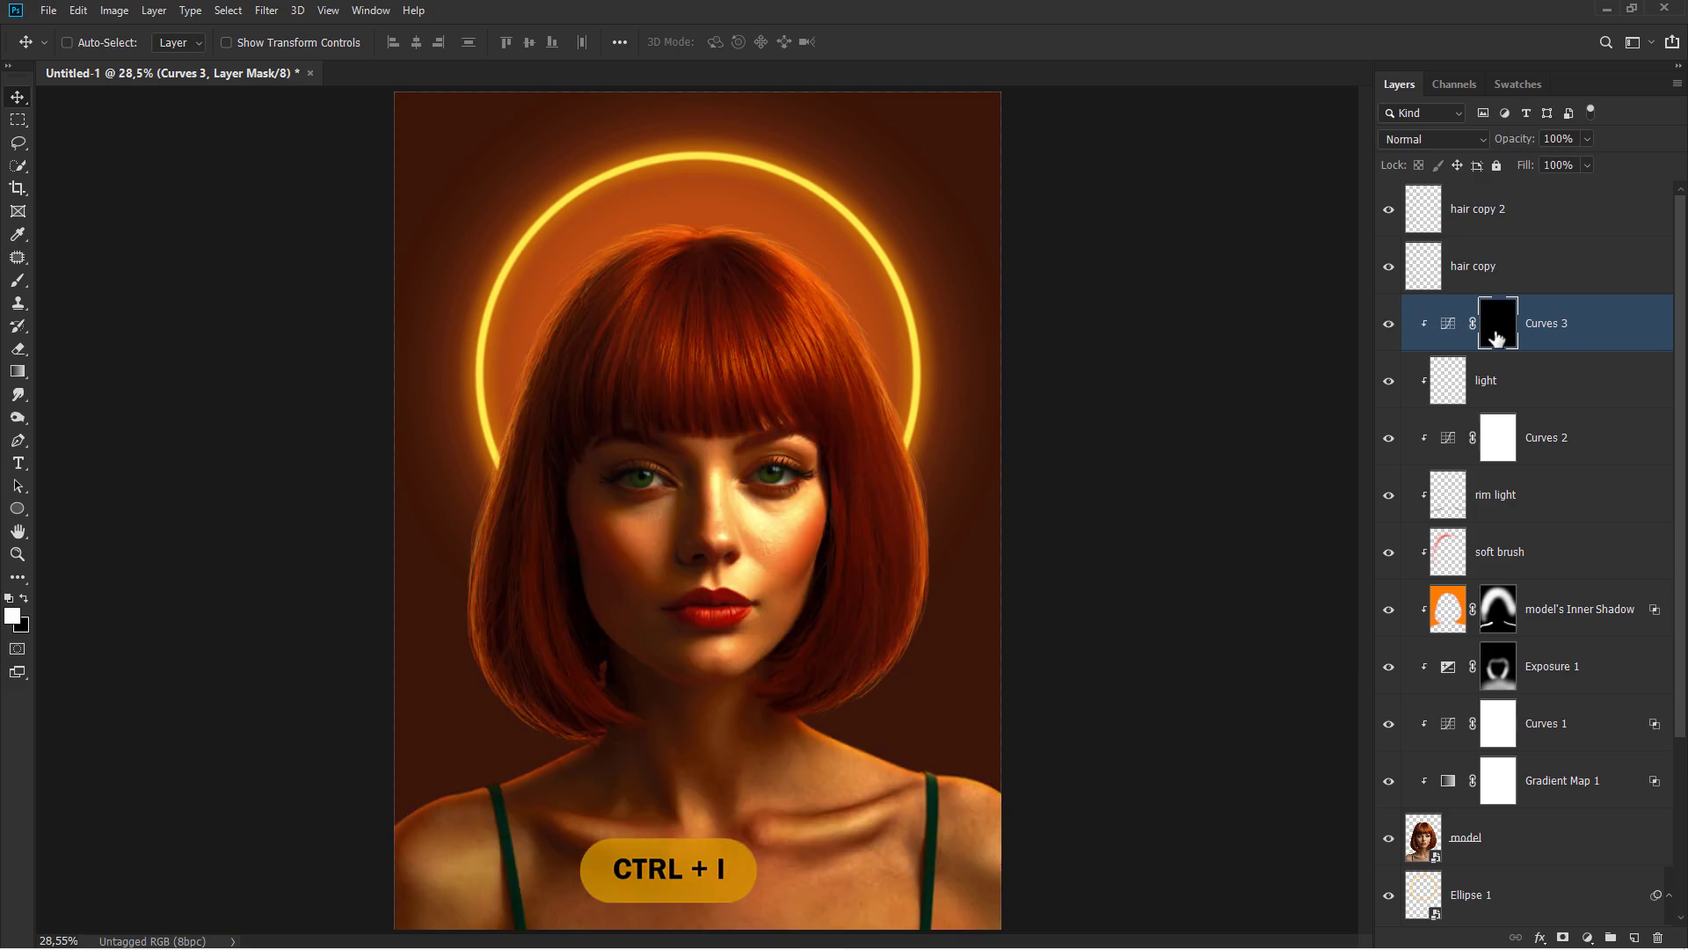
Paint white over both irises on the Curves 3 mask with a soft 10% flow brush, and compare the layer hidden and shown
{"action": "left_click", "coordinate": [17, 279]}
{"action": "left_click", "coordinate": [57, 283]}
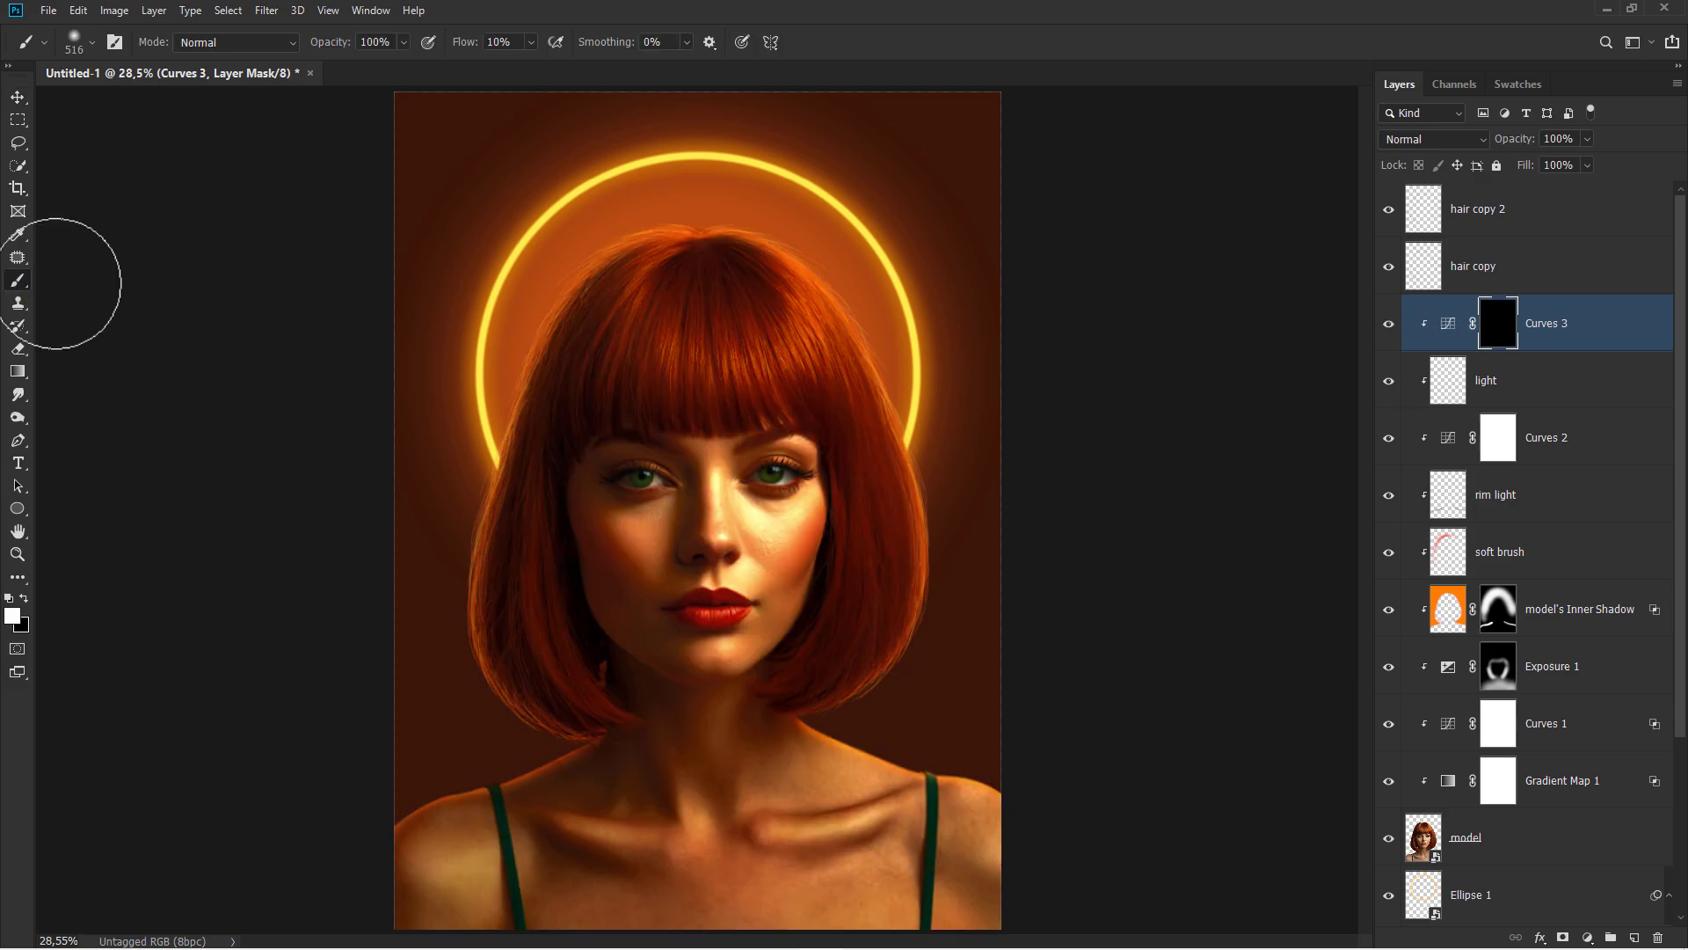
{"action": "scroll", "coordinate": [717, 492], "scroll_direction": "up", "scroll_amount": 5}
{"action": "left_click_drag", "start_coordinate": [724, 514], "coordinate": [636, 530]}
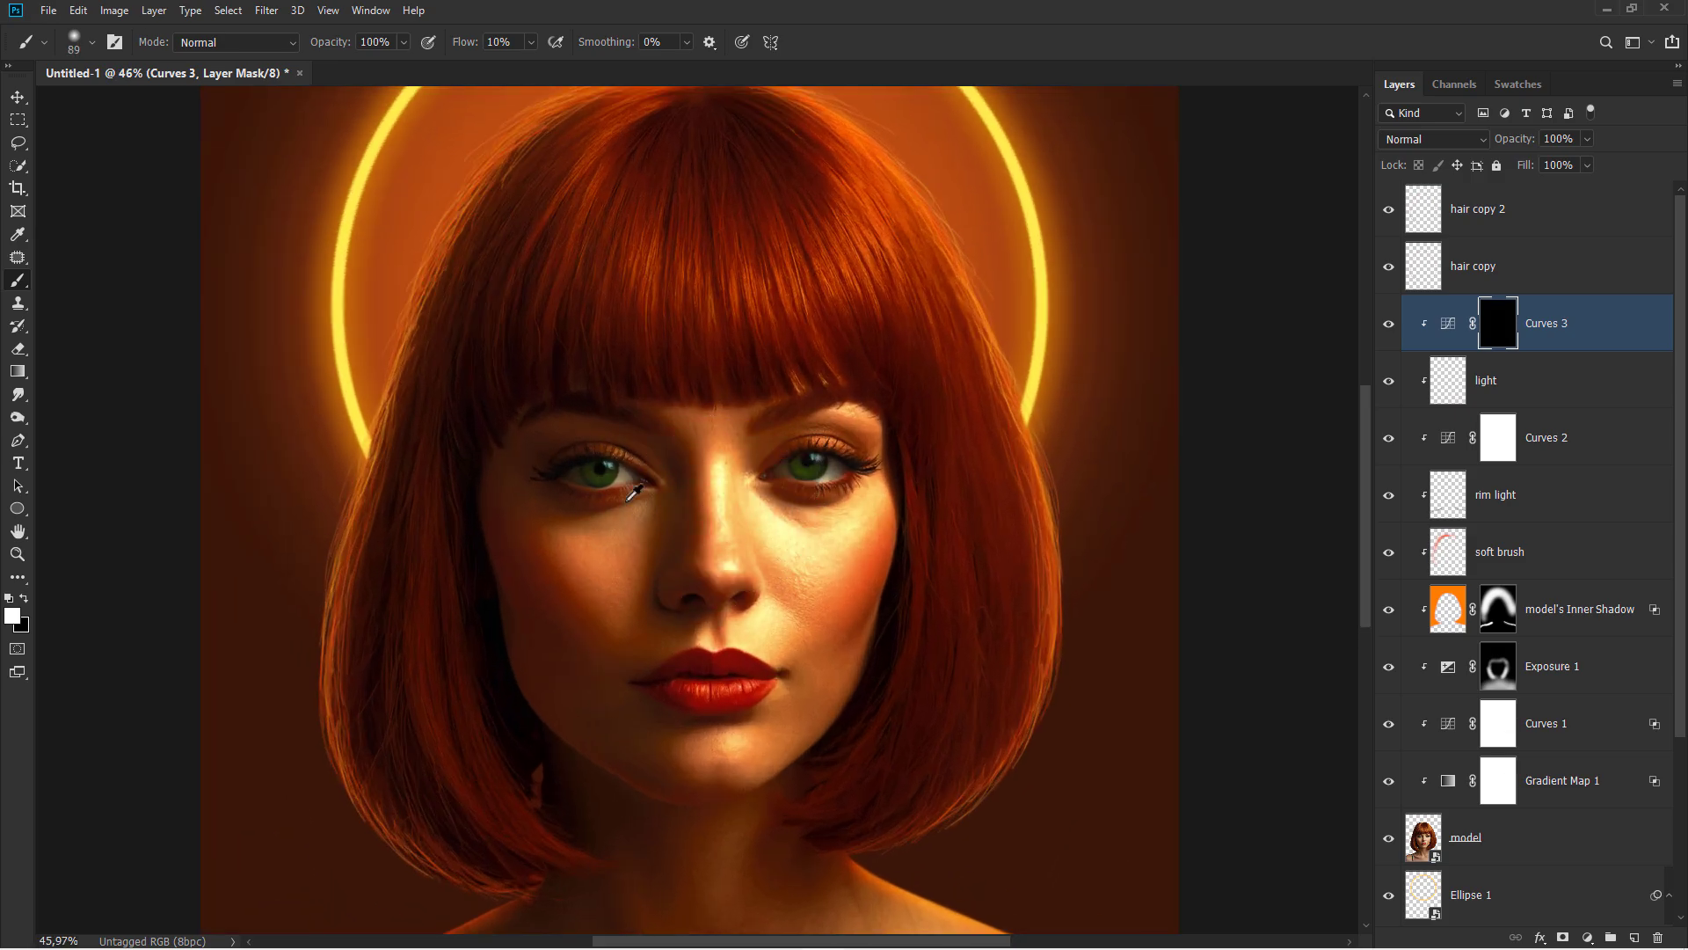
{"action": "scroll", "coordinate": [631, 494], "scroll_direction": "up", "scroll_amount": 10}
{"action": "left_click_drag", "start_coordinate": [591, 460], "coordinate": [599, 450]}
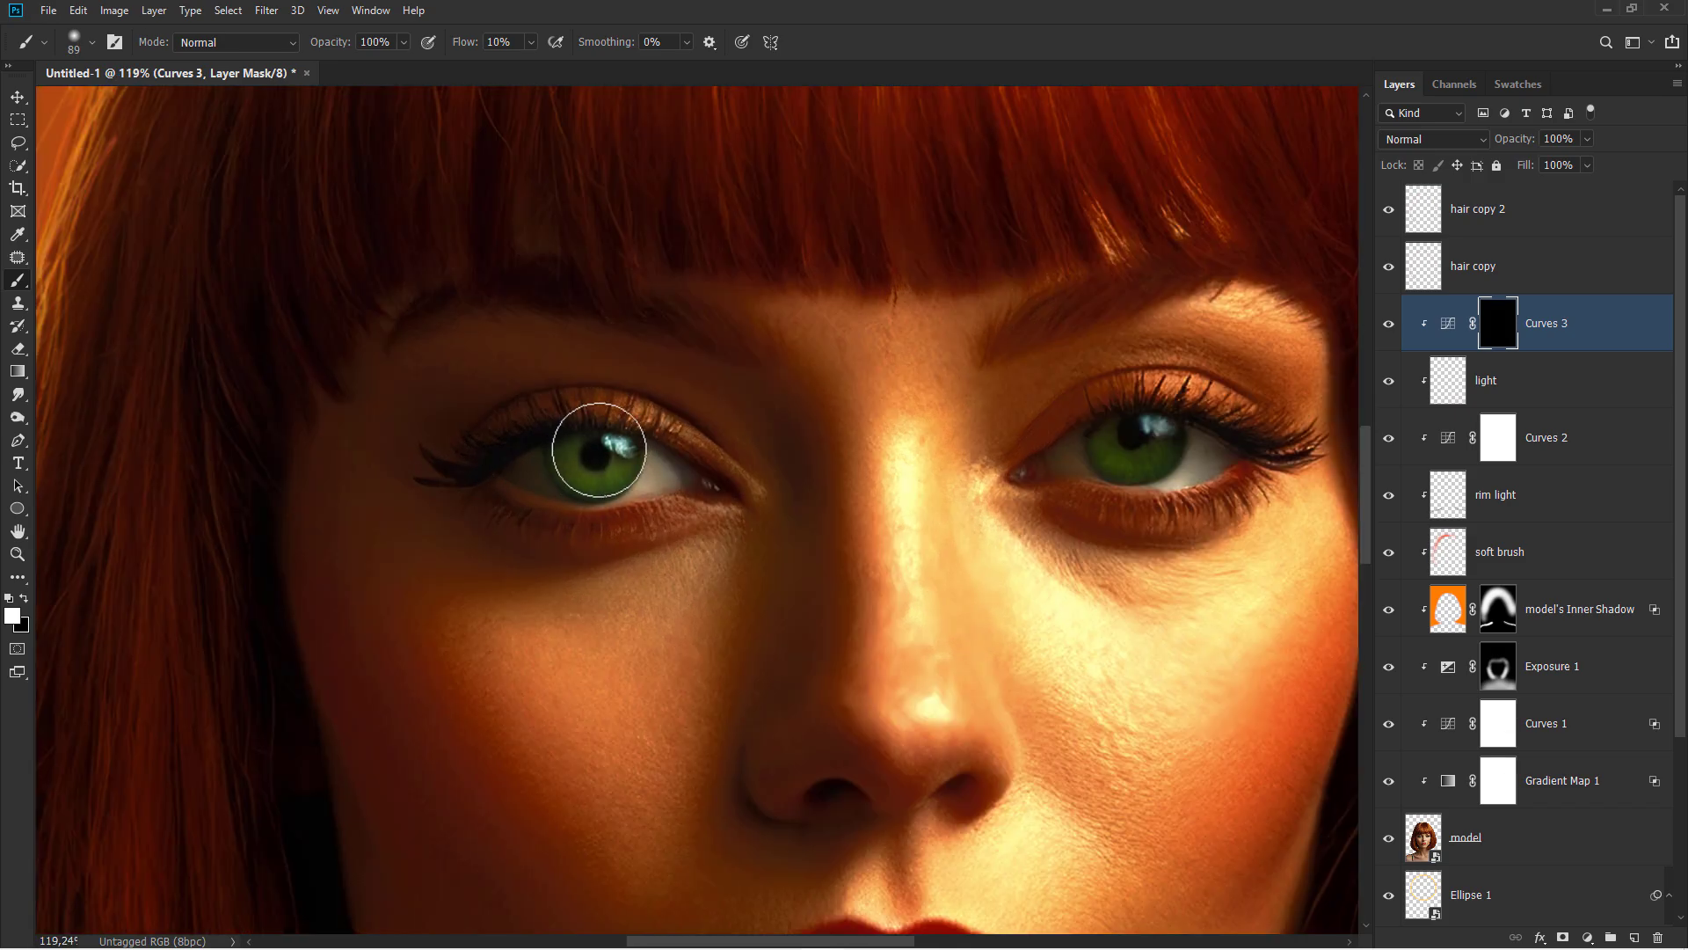
{"action": "left_click_drag", "start_coordinate": [1134, 444], "coordinate": [1132, 443]}
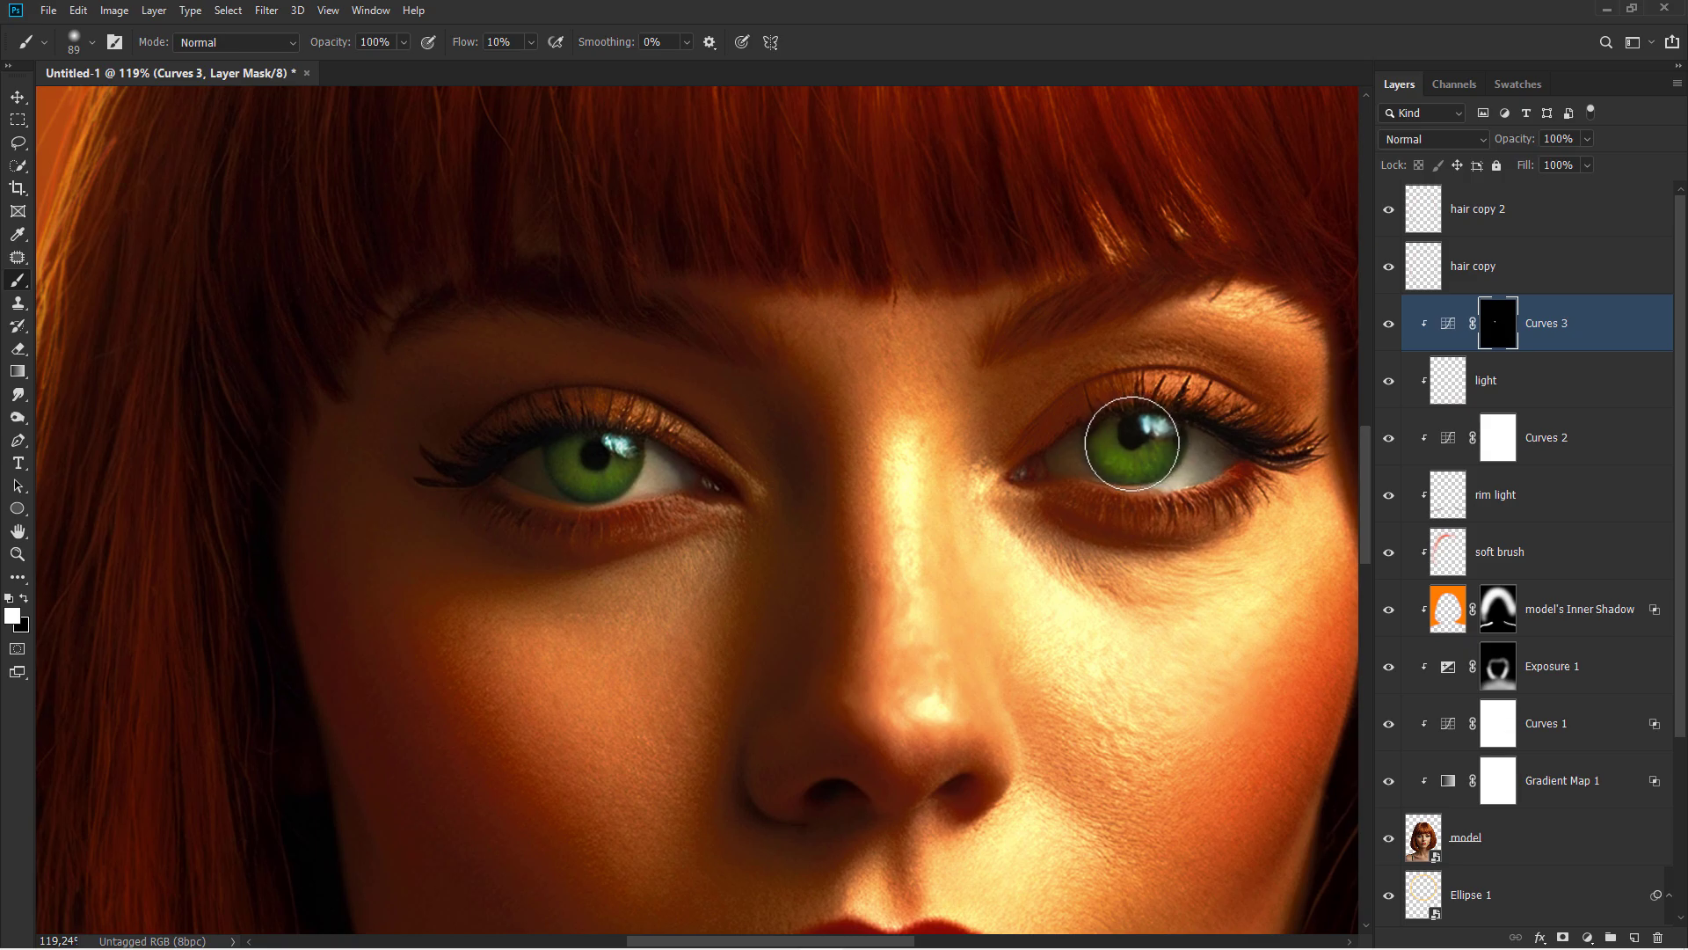
{"action": "scroll", "coordinate": [837, 561], "scroll_direction": "down", "scroll_amount": 10}
{"action": "scroll", "coordinate": [837, 561], "scroll_direction": "down", "scroll_amount": 5}
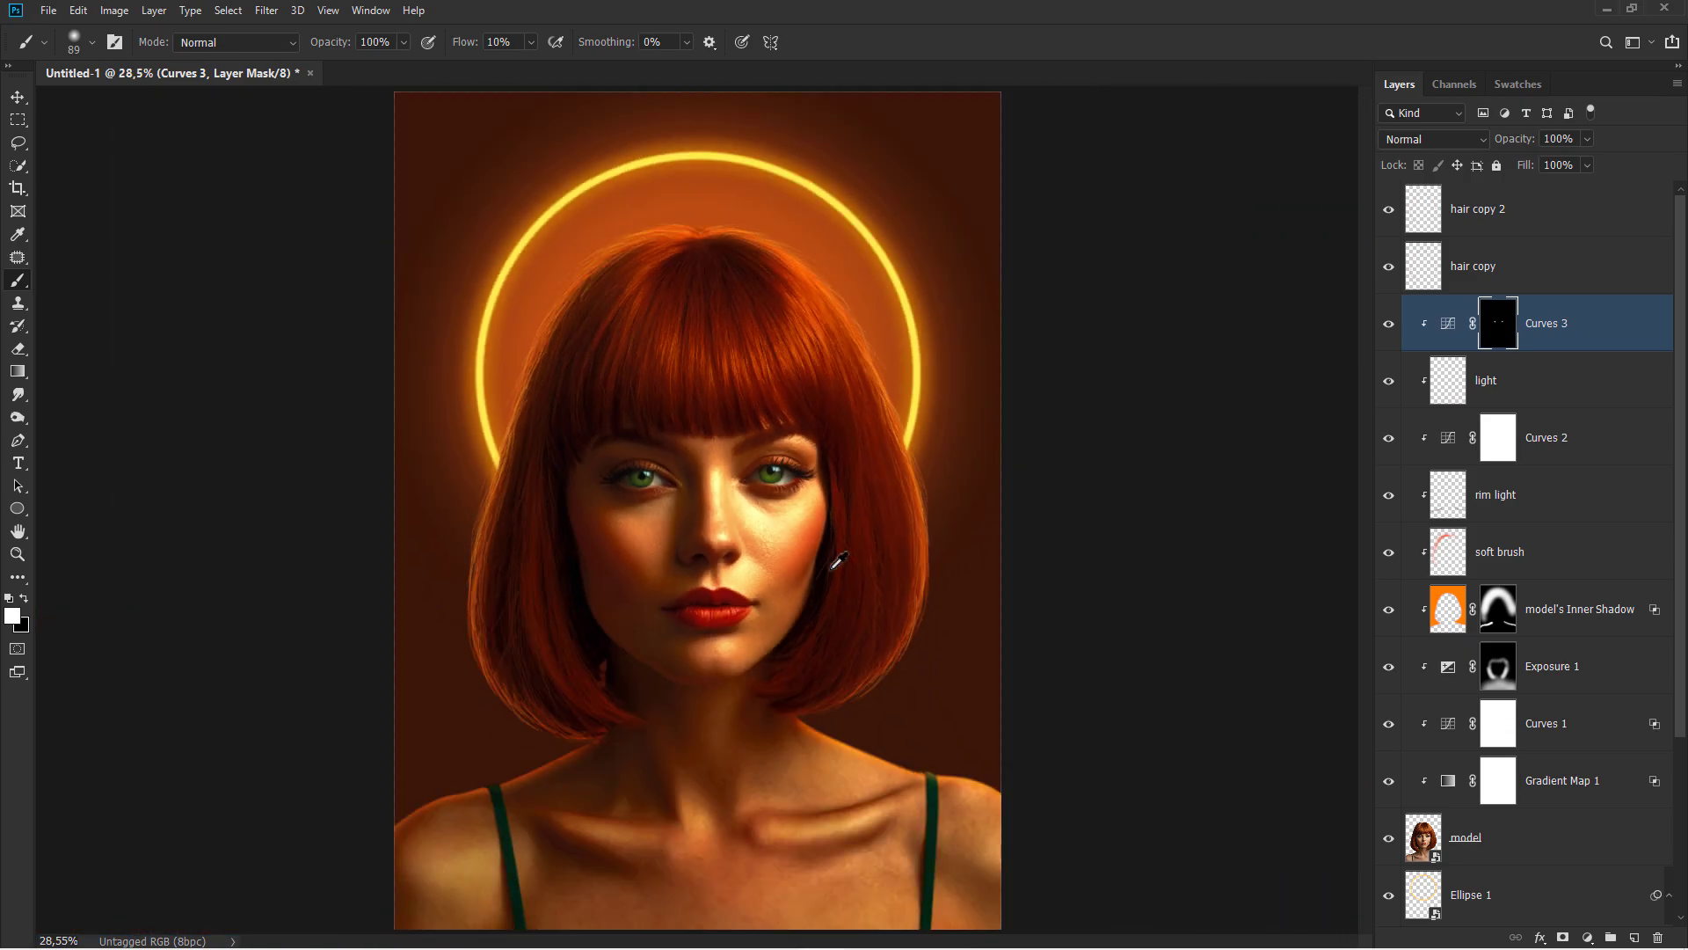
{"action": "left_click", "coordinate": [1388, 325]}
{"action": "left_click", "coordinate": [1388, 324]}
Paint white on the Curves 3 mask along the top and right outer edge of the hair with a 278 px soft brush
{"action": "scroll", "coordinate": [704, 214], "scroll_direction": "up", "scroll_amount": 10}
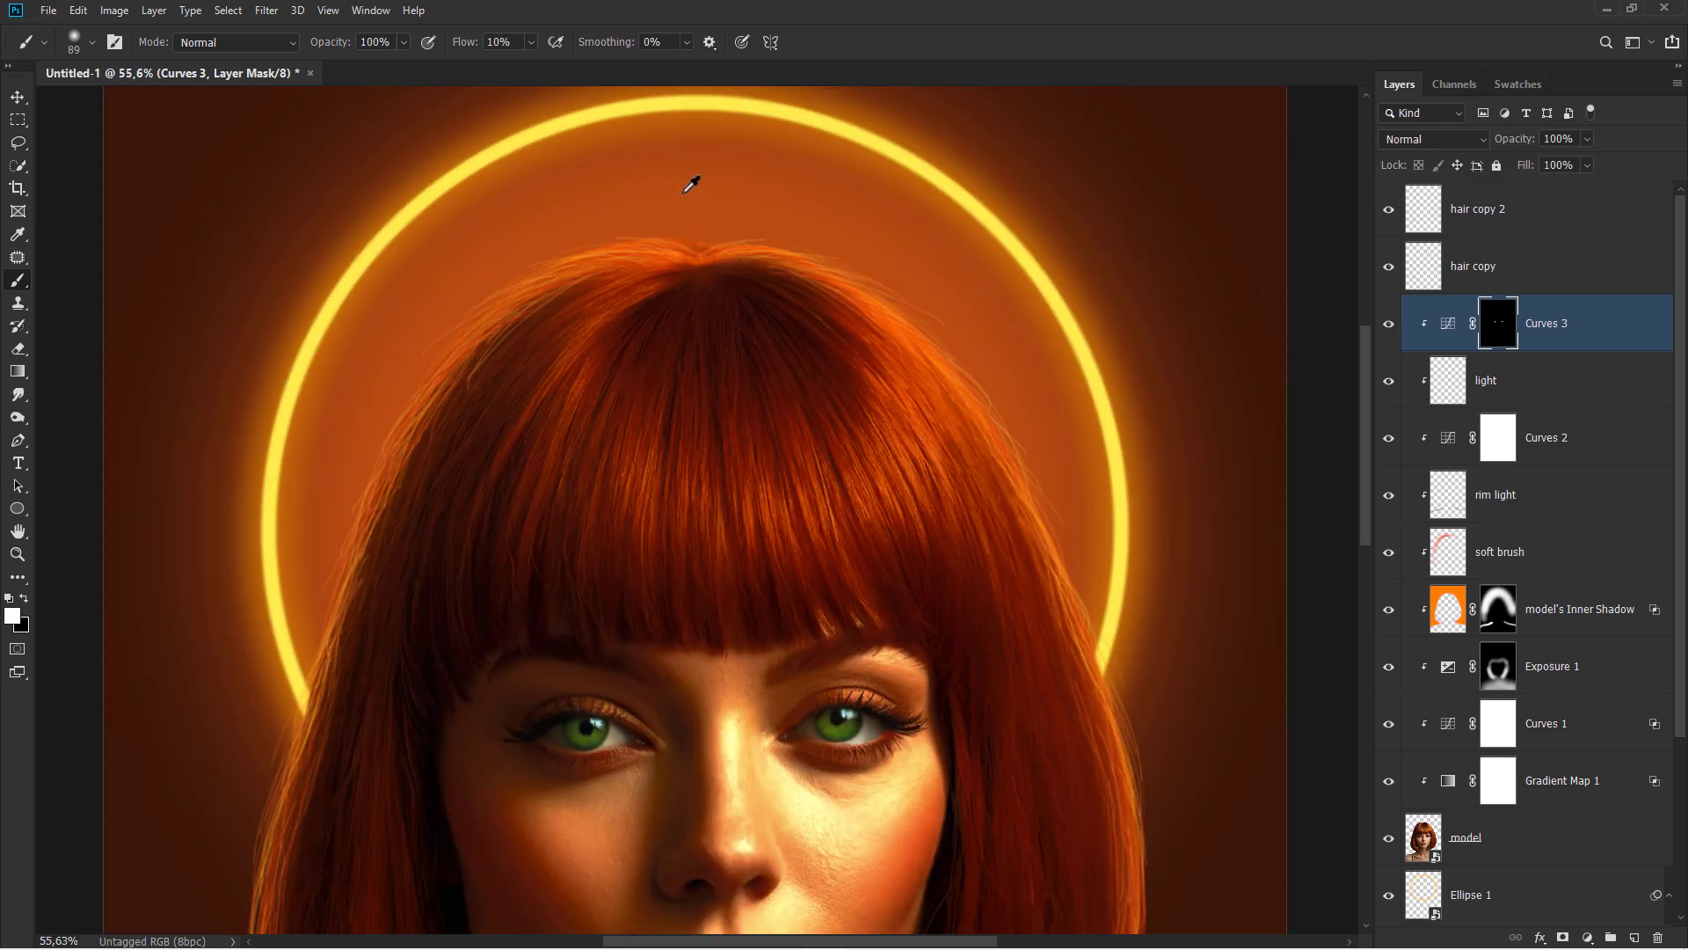
{"action": "left_click_drag", "start_coordinate": [683, 194], "coordinate": [744, 212]}
{"action": "scroll", "coordinate": [748, 218], "scroll_direction": "down", "scroll_amount": 2}
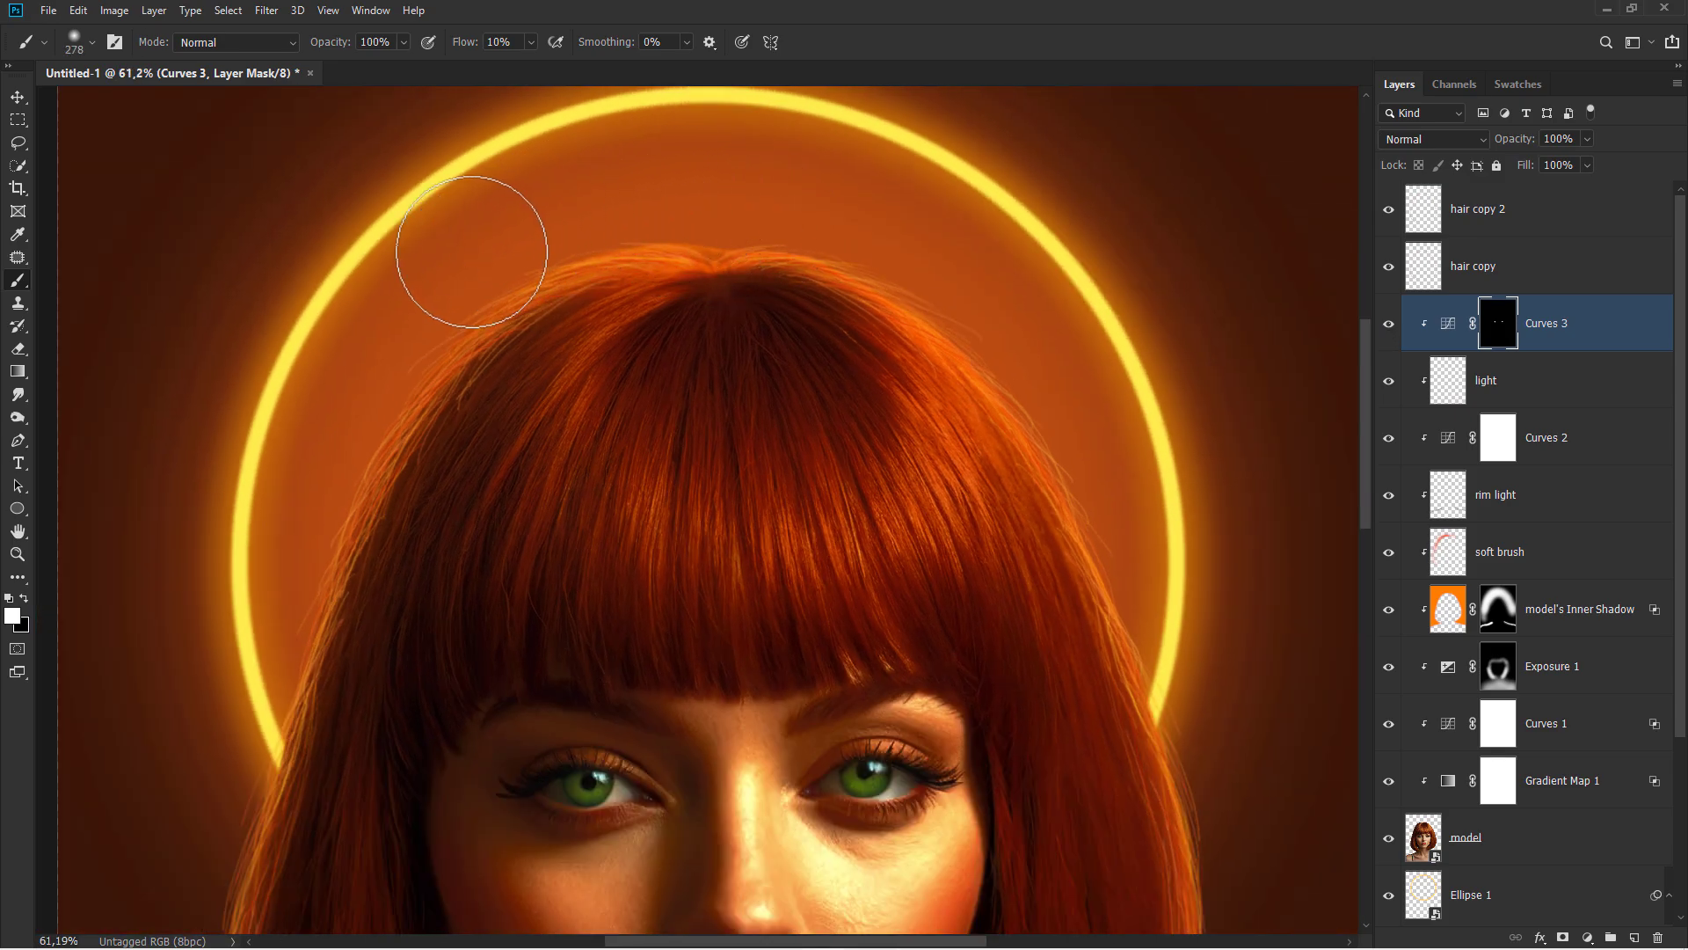
{"action": "mouse_move", "coordinate": [1034, 392]}
{"action": "left_mouse_down"}
{"action": "mouse_move", "coordinate": [1162, 618]}
{"action": "mouse_move", "coordinate": [1078, 466]}
{"action": "left_mouse_up"}
{"action": "mouse_move", "coordinate": [1097, 531]}
{"action": "left_mouse_down"}
{"action": "mouse_move", "coordinate": [1079, 483]}
{"action": "mouse_move", "coordinate": [1123, 525]}
{"action": "mouse_move", "coordinate": [1161, 723]}
{"action": "left_mouse_up"}
{"action": "mouse_move", "coordinate": [1157, 721]}
{"action": "left_mouse_down"}
{"action": "mouse_move", "coordinate": [1157, 707]}
{"action": "mouse_move", "coordinate": [1197, 819]}
{"action": "left_mouse_up"}
Brighten the hair's left outer edge on the Curves 3 mask, compare the layer hidden and shown, and touch up the right edge
{"action": "left_click_drag", "start_coordinate": [615, 207], "coordinate": [586, 208]}
{"action": "mouse_move", "coordinate": [315, 319]}
{"action": "left_mouse_down"}
{"action": "mouse_move", "coordinate": [520, 160]}
{"action": "mouse_move", "coordinate": [467, 188]}
{"action": "mouse_move", "coordinate": [225, 568]}
{"action": "mouse_move", "coordinate": [223, 671]}
{"action": "left_mouse_up"}
{"action": "scroll", "coordinate": [314, 492], "scroll_direction": "down", "scroll_amount": 1}
{"action": "mouse_move", "coordinate": [198, 674]}
{"action": "left_mouse_down"}
{"action": "mouse_move", "coordinate": [314, 492]}
{"action": "mouse_move", "coordinate": [335, 492]}
{"action": "left_mouse_up"}
{"action": "key", "text": "ctrl+0"}
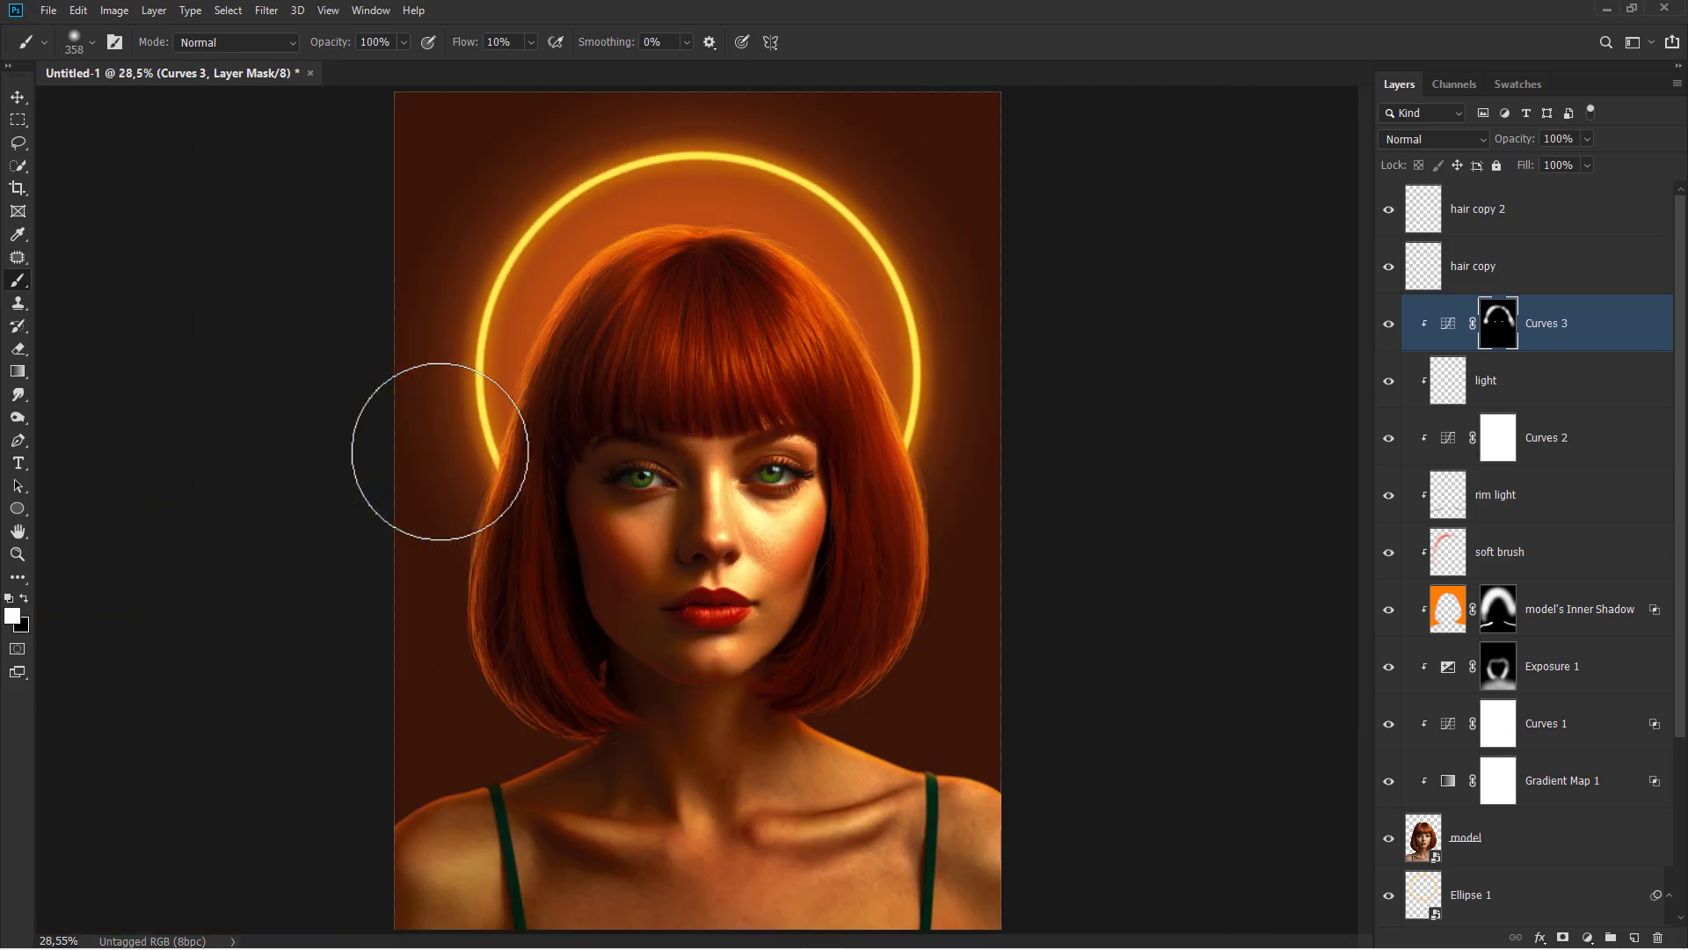
{"action": "left_click", "coordinate": [1390, 324]}
{"action": "left_click", "coordinate": [1389, 325]}
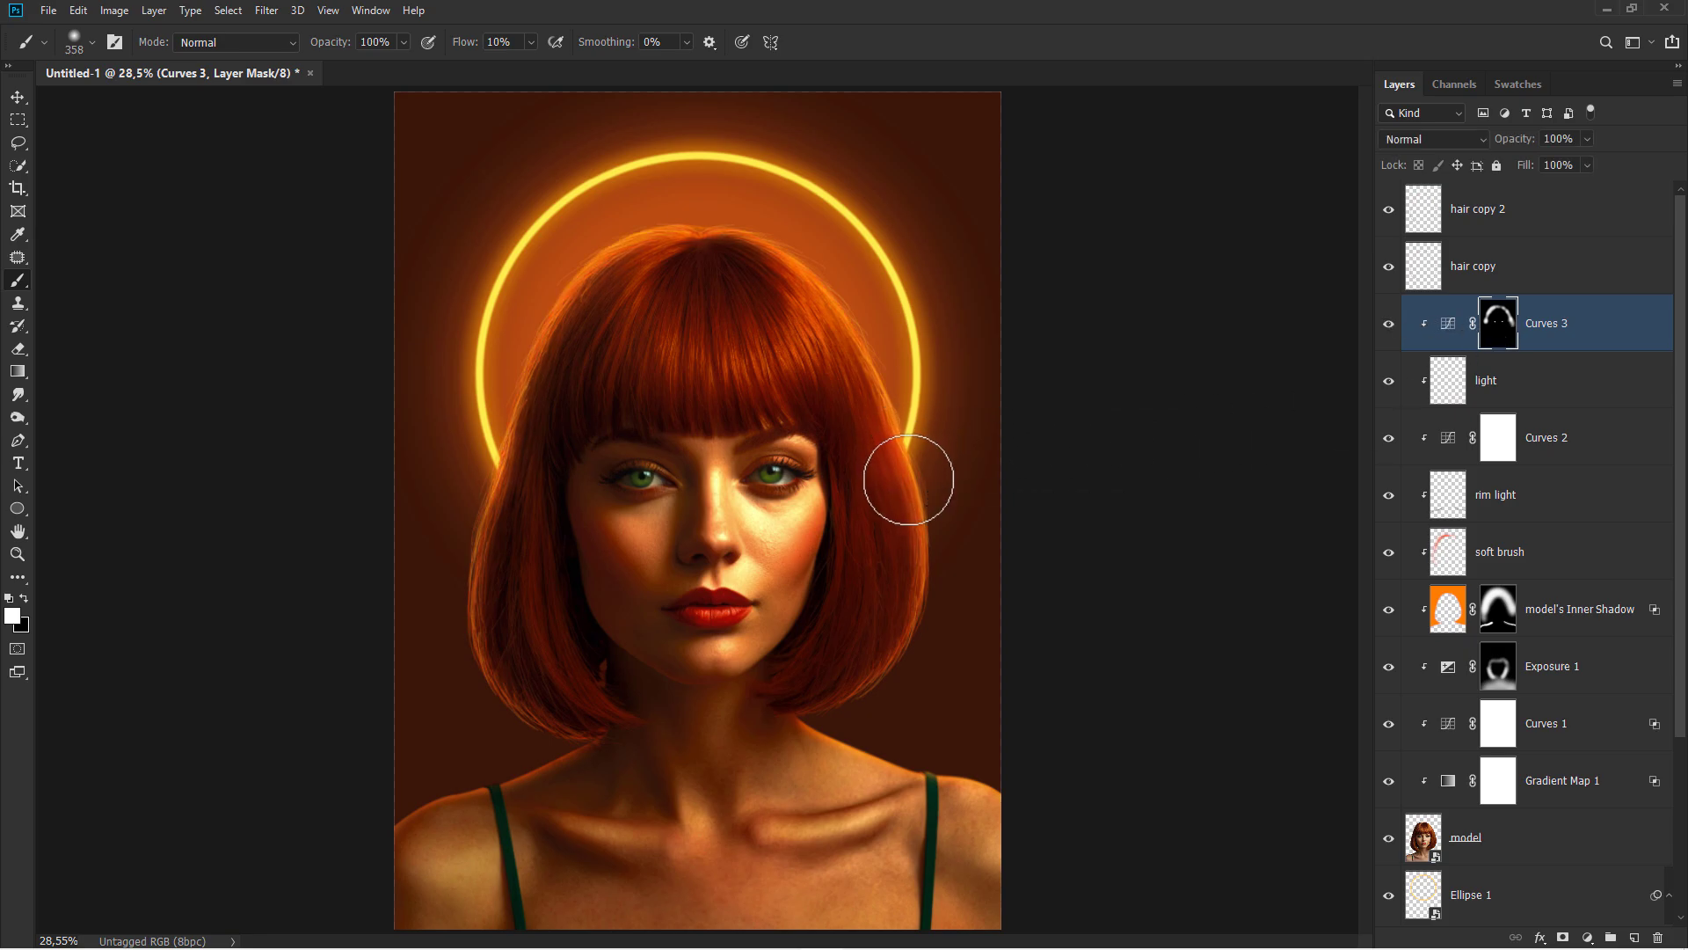
{"action": "left_click_drag", "start_coordinate": [904, 448], "coordinate": [904, 445]}
{"action": "left_click", "coordinate": [1585, 330]}
{"action": "key", "text": "v"}
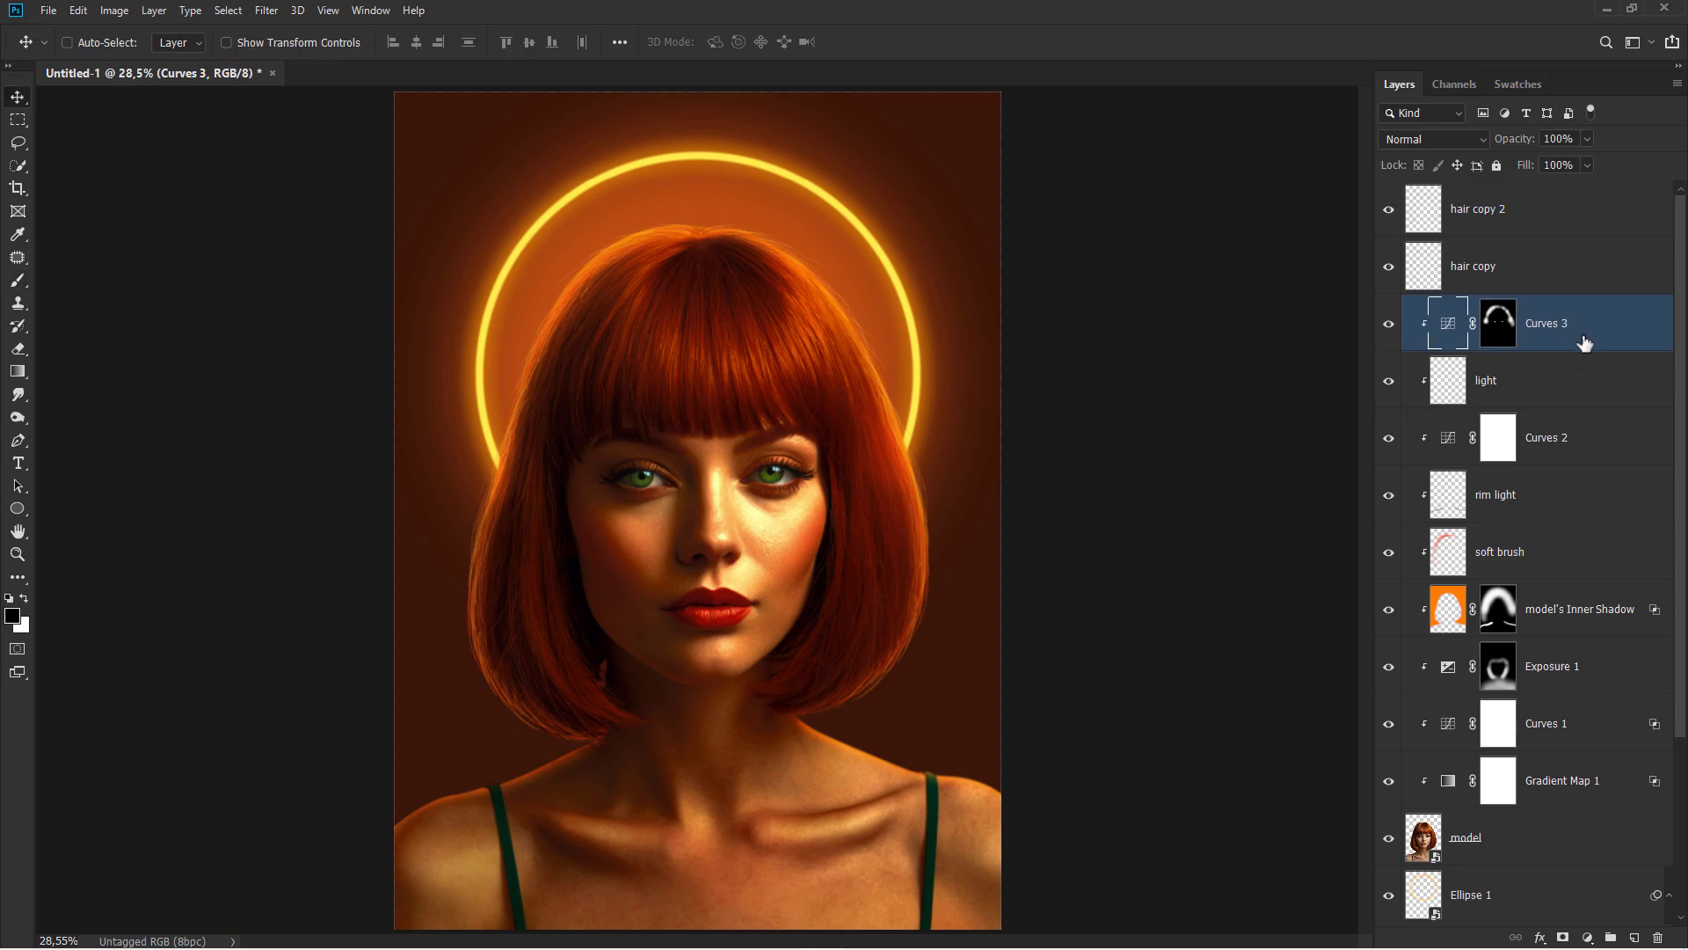
Create a new layer directly above Color Fill 1 and name it black
{"action": "left_click_drag", "start_coordinate": [1680, 694], "coordinate": [1681, 888]}
{"action": "left_click", "coordinate": [1576, 851]}
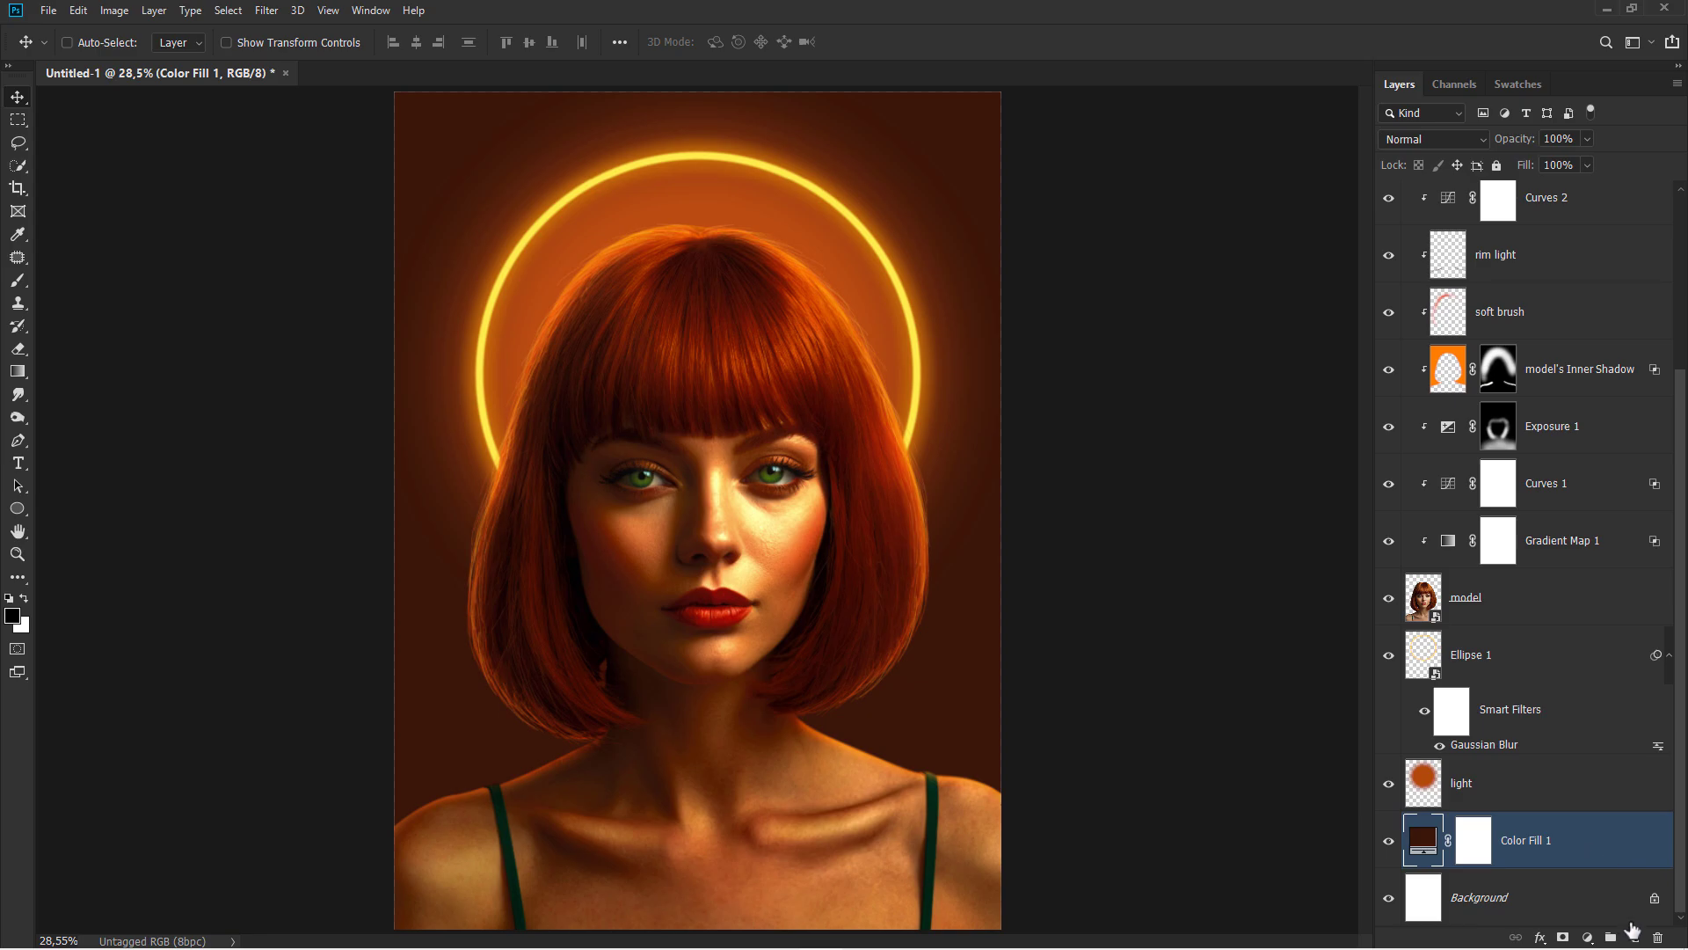
{"action": "key", "text": "ctrl+shift+alt+n"}
{"action": "double_click", "coordinate": [1468, 841]}
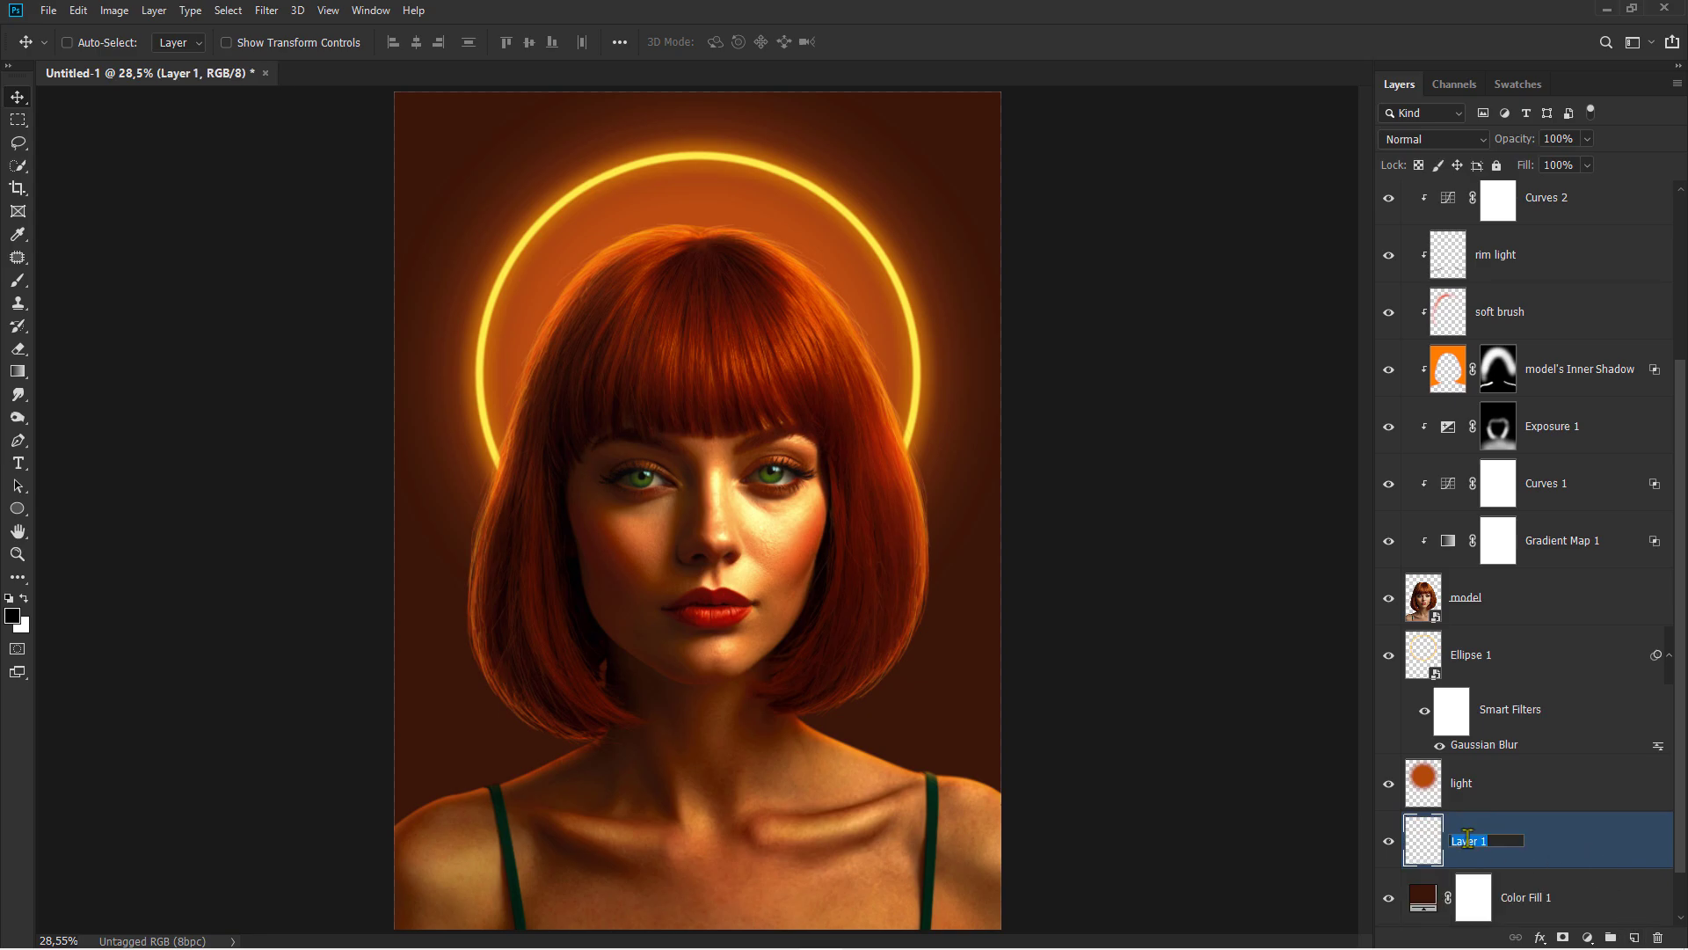
{"action": "key", "text": "Return"}
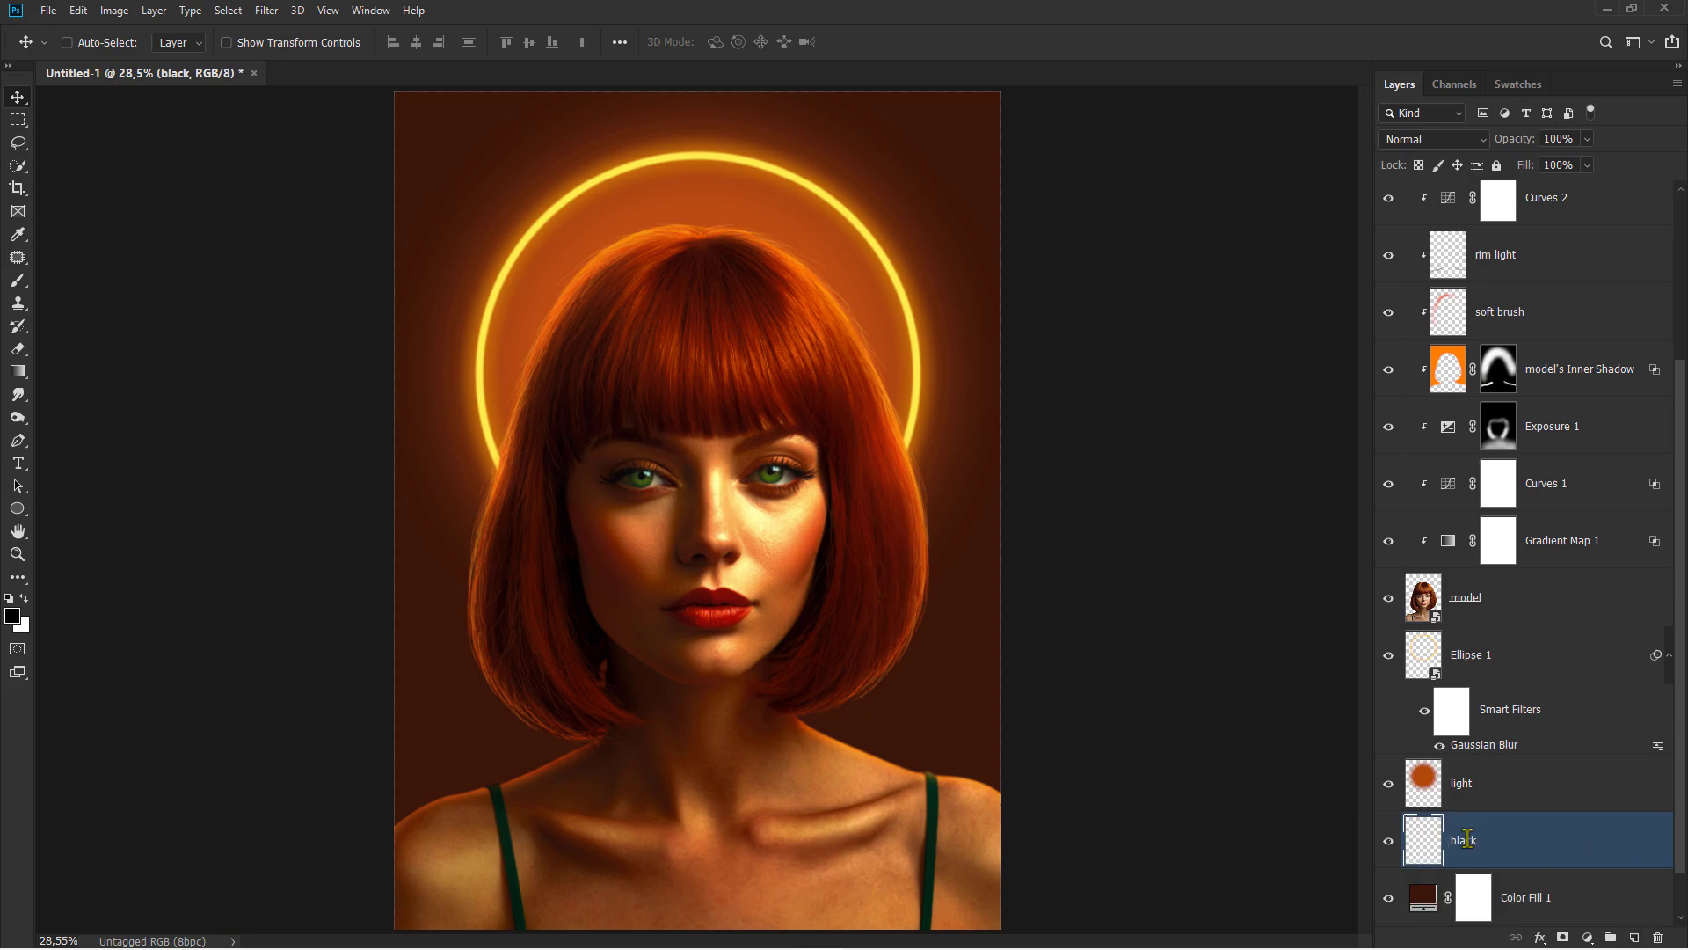
Darken the background's outer areas on the black layer with a 1607 px soft black brush, and compare the layer hidden and shown
{"action": "left_click", "coordinate": [17, 280]}
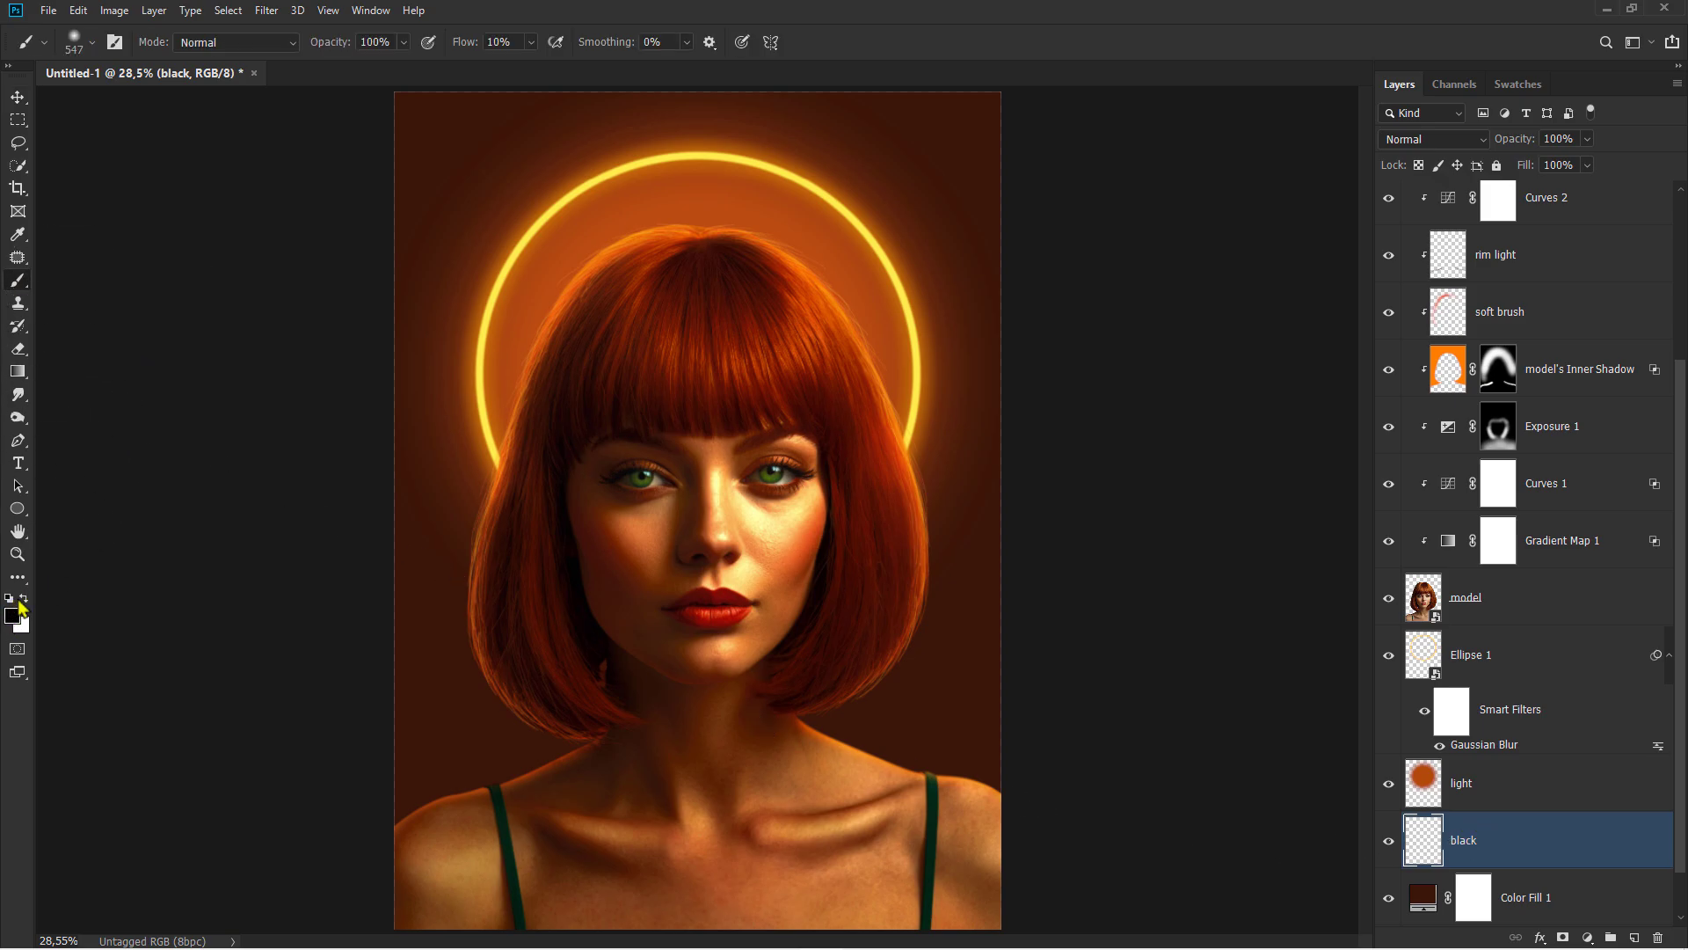
{"action": "scroll", "coordinate": [582, 330], "scroll_direction": "down", "scroll_amount": 2}
{"action": "left_click_drag", "start_coordinate": [597, 334], "coordinate": [707, 342]}
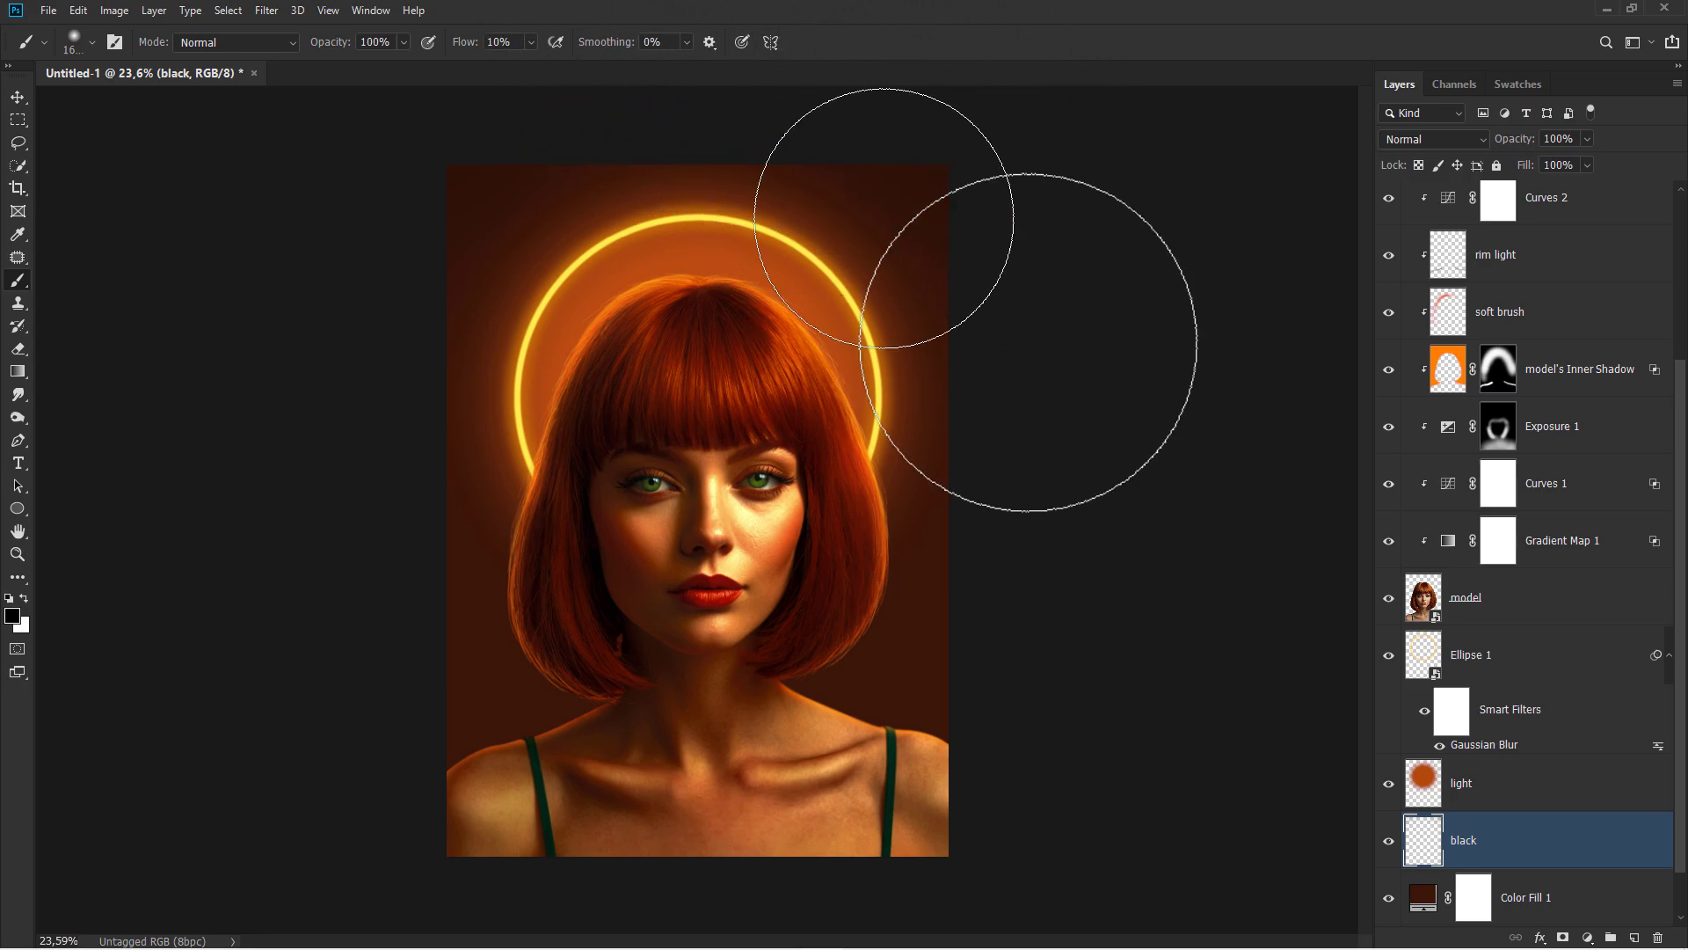
{"action": "left_click", "coordinate": [1390, 842]}
{"action": "left_click", "coordinate": [1389, 841]}
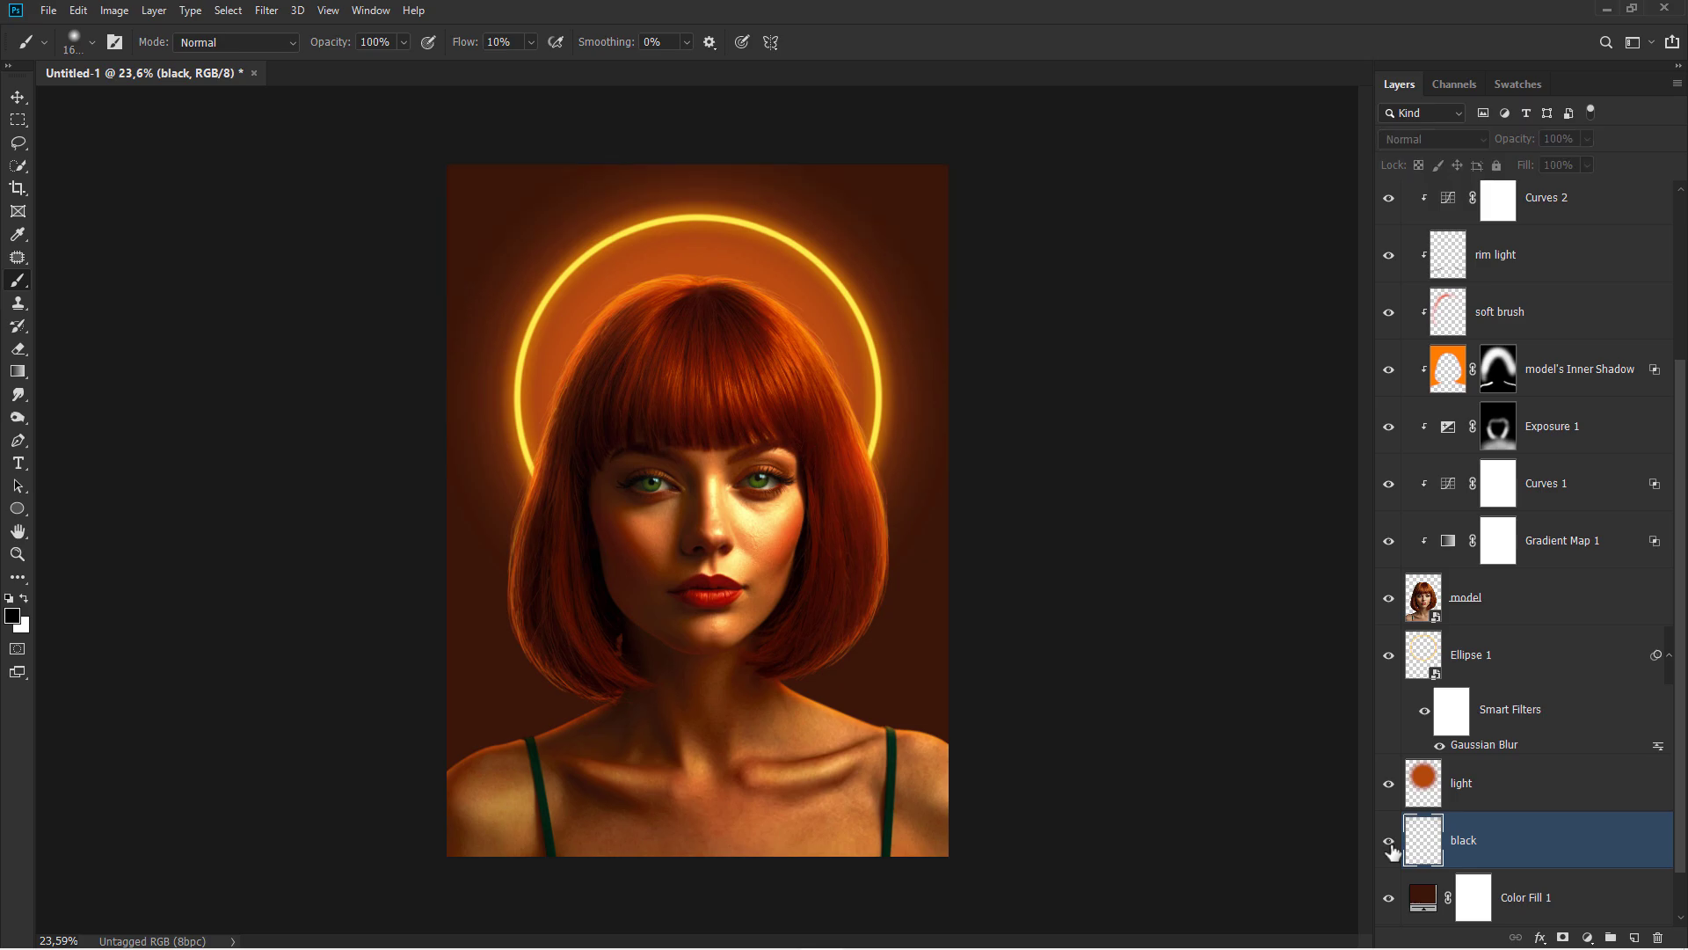
{"action": "key", "text": "ctrl+0"}
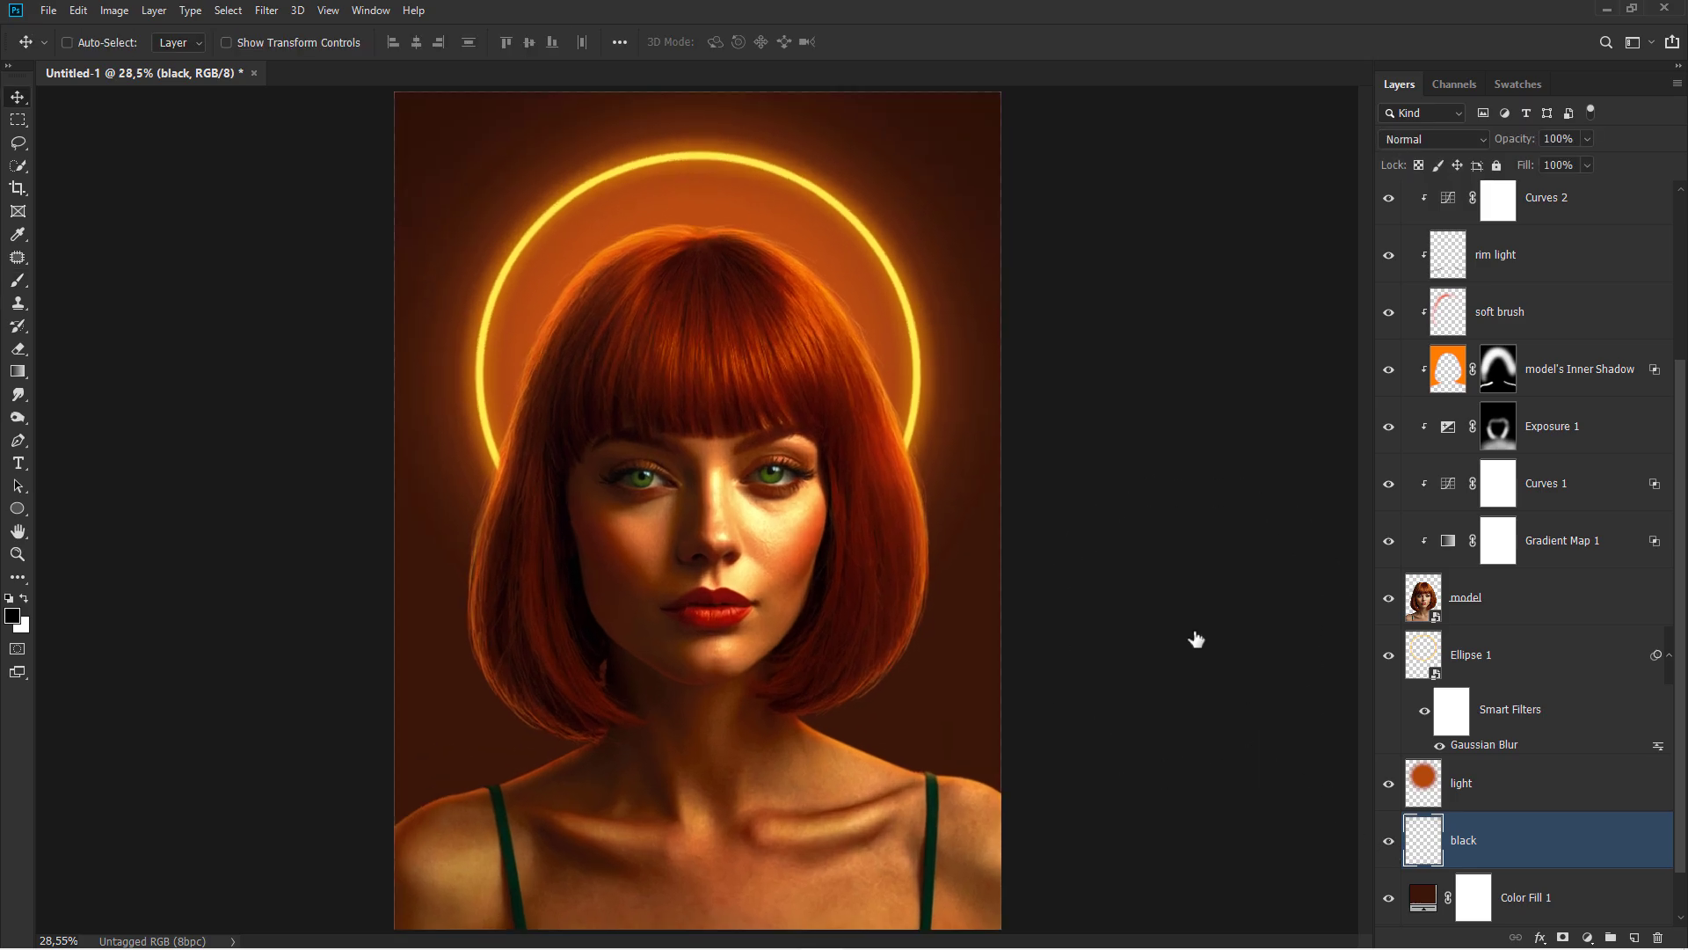
Create a new layer above the background light layer and name it smoke
{"action": "left_click", "coordinate": [1551, 794]}
{"action": "left_click", "coordinate": [1635, 938]}
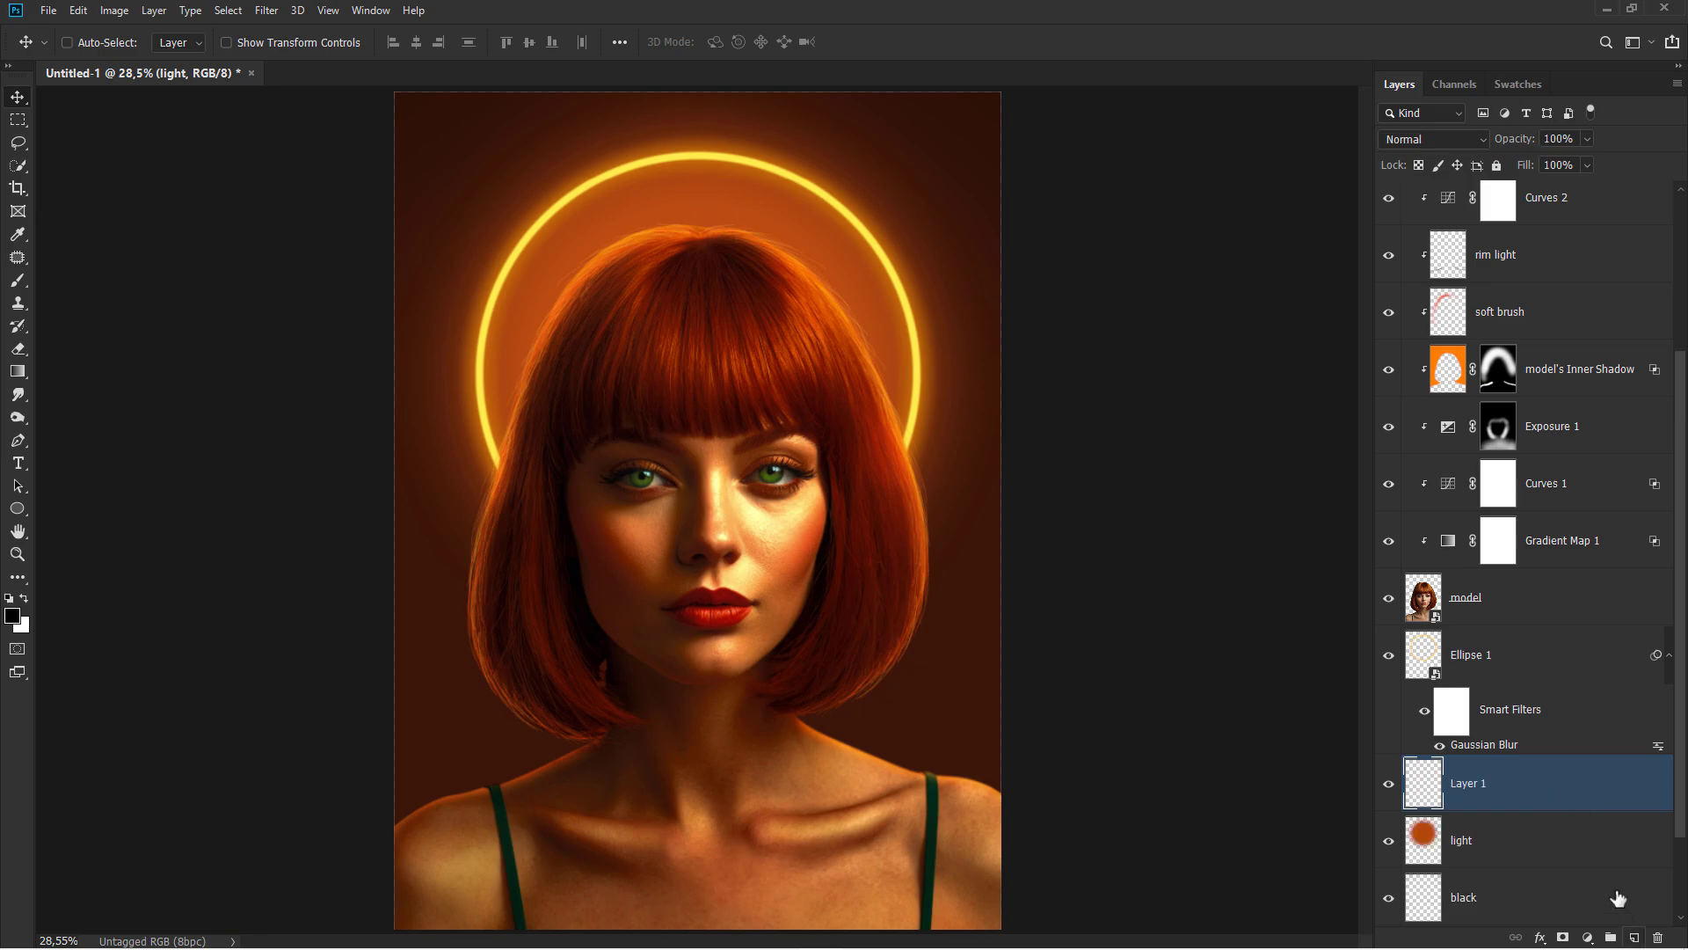
{"action": "double_click", "coordinate": [1471, 782]}
{"action": "type", "text": "smoke"}
{"action": "key", "text": "Return"}
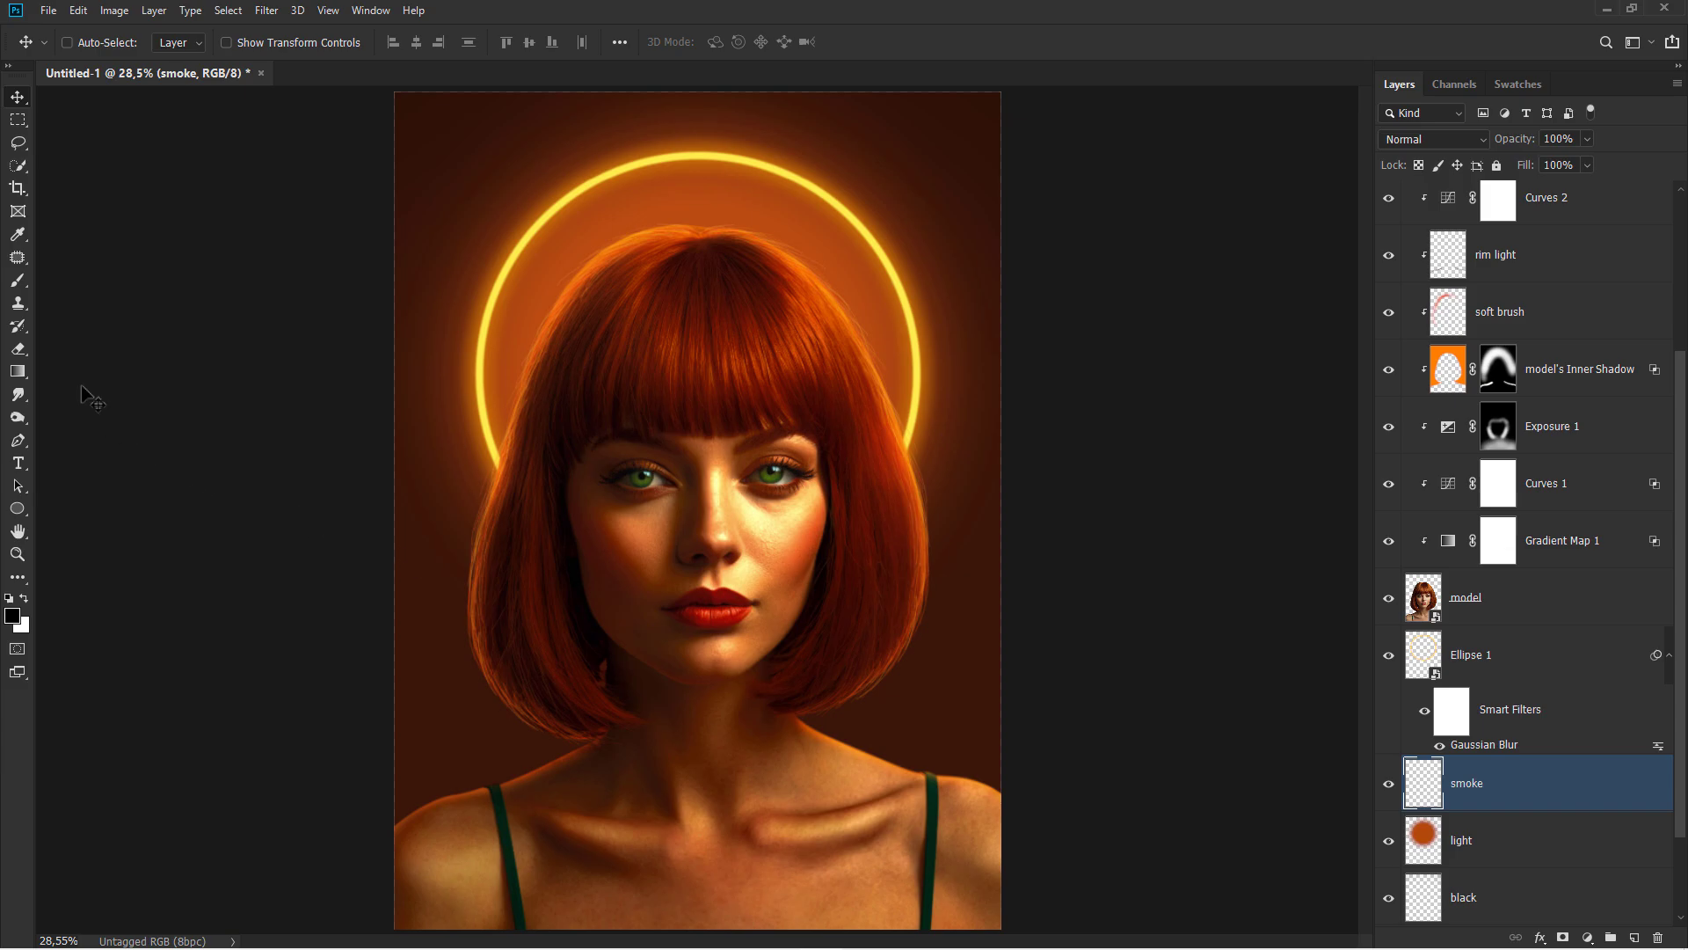
Choose the 1200 px smoke brush from the Effects brush group and set its size to 65 px
{"action": "left_click", "coordinate": [18, 281]}
{"action": "left_click", "coordinate": [53, 282]}
{"action": "right_click", "coordinate": [641, 391]}
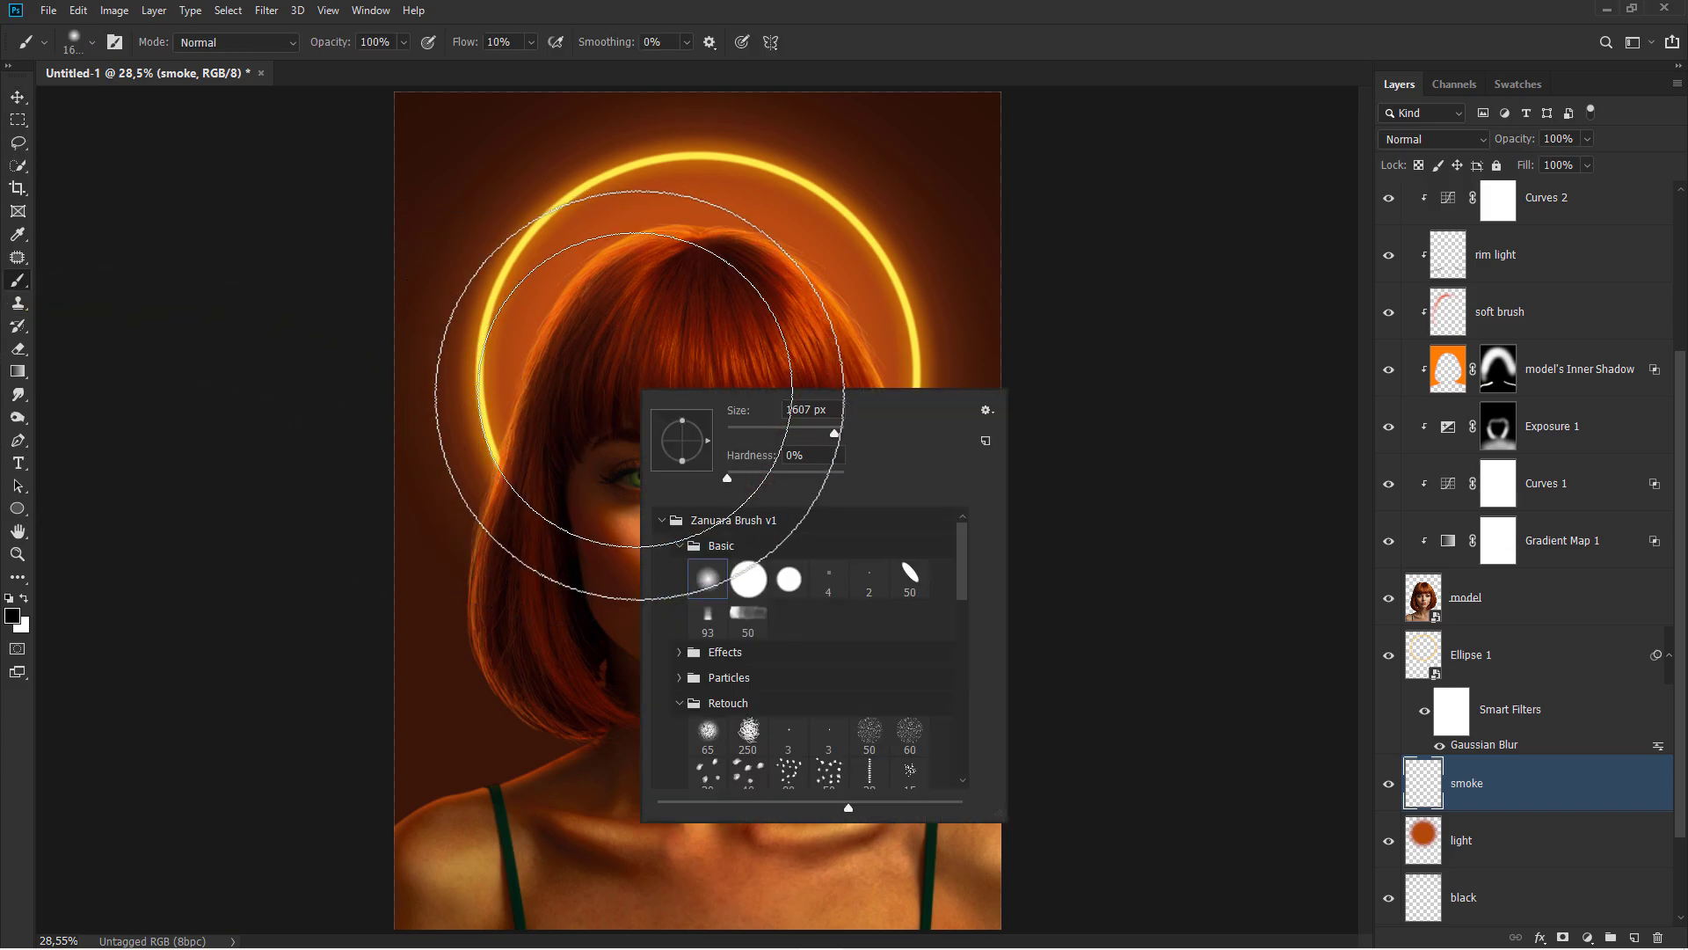
{"action": "left_click", "coordinate": [679, 652]}
{"action": "left_click", "coordinate": [748, 682]}
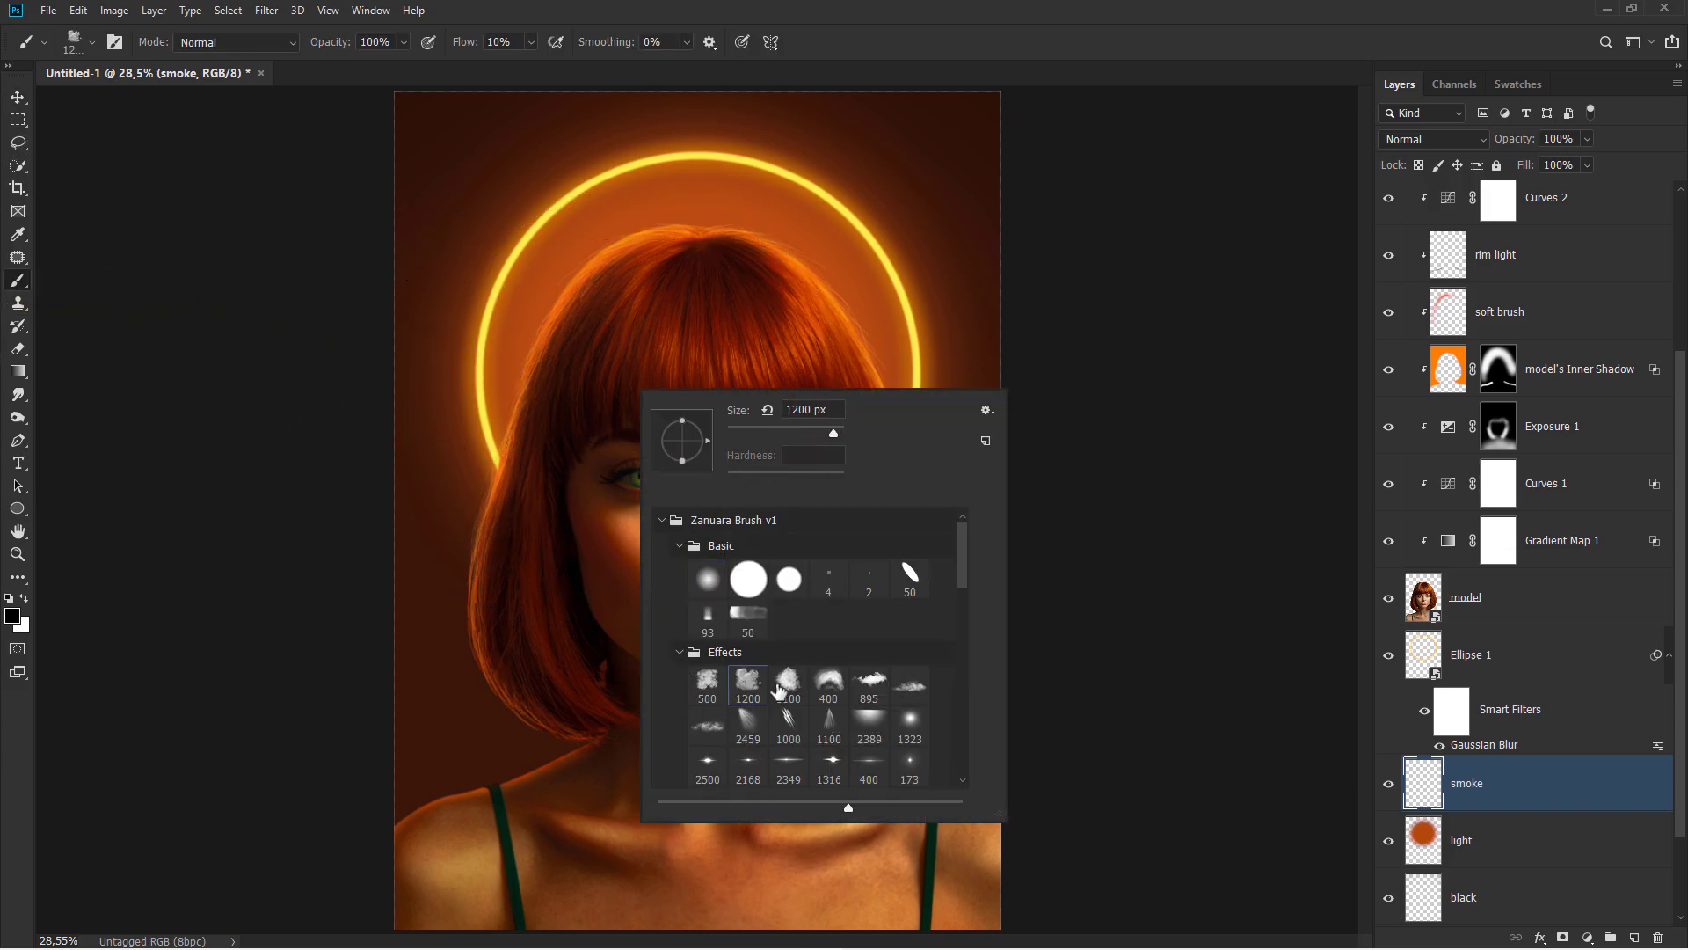
{"action": "left_click", "coordinate": [764, 430]}
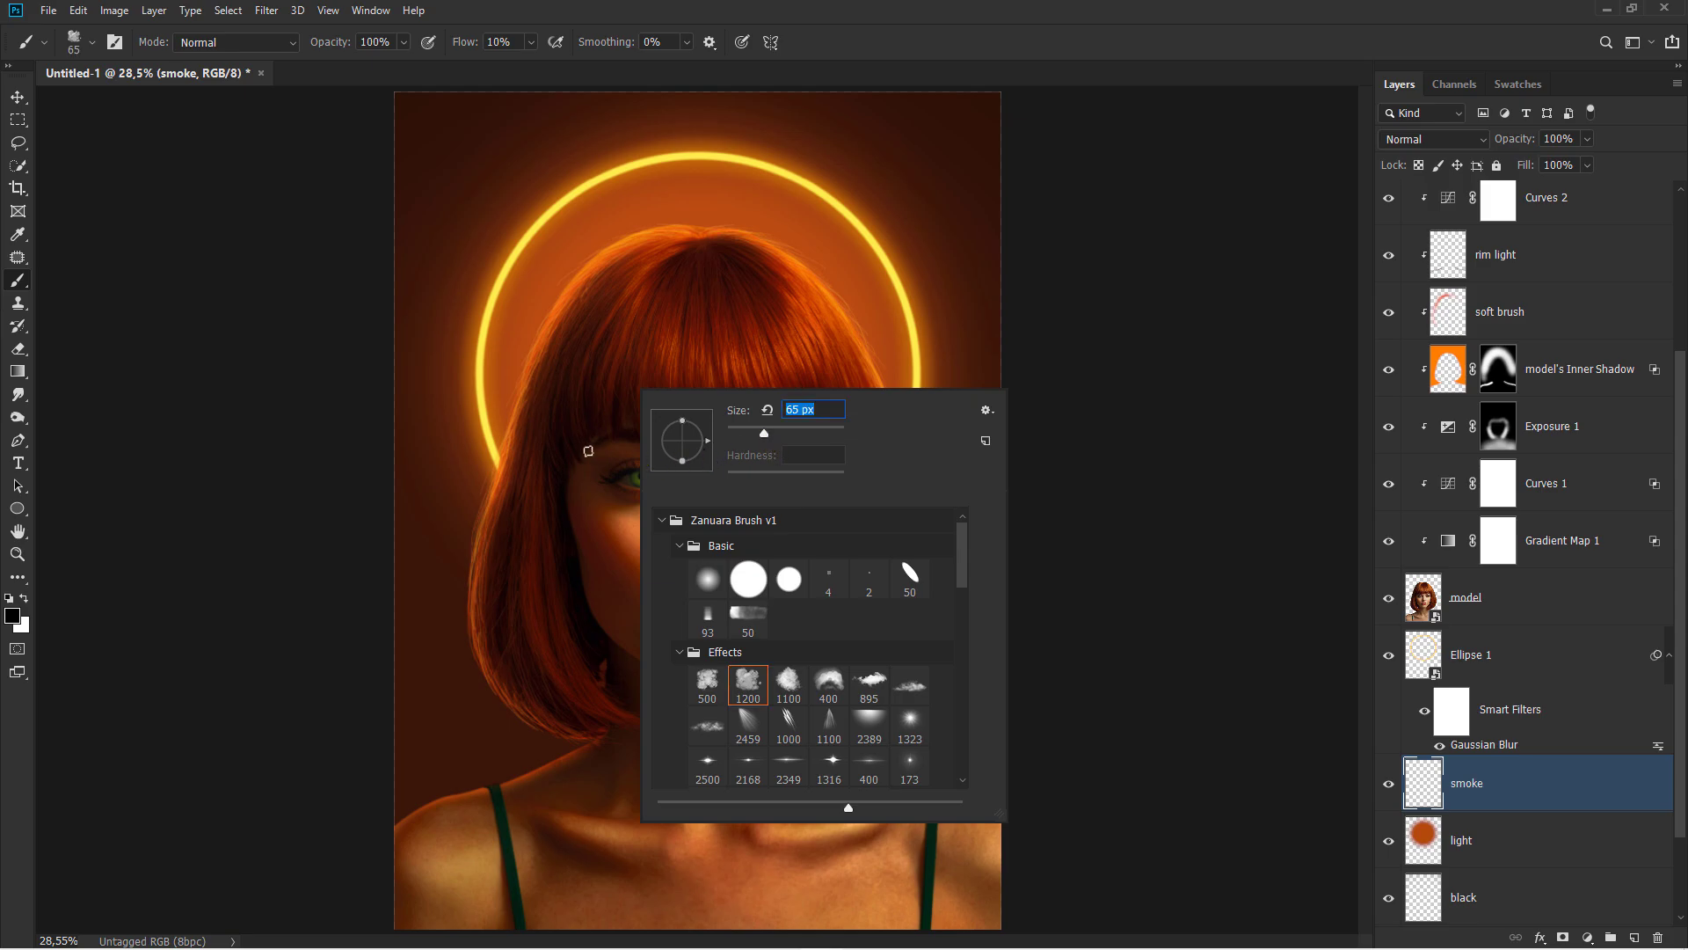
Set the brush's foreground color to the orange b2510d sampled from the glow inside the ring
{"action": "left_click", "coordinate": [12, 616]}
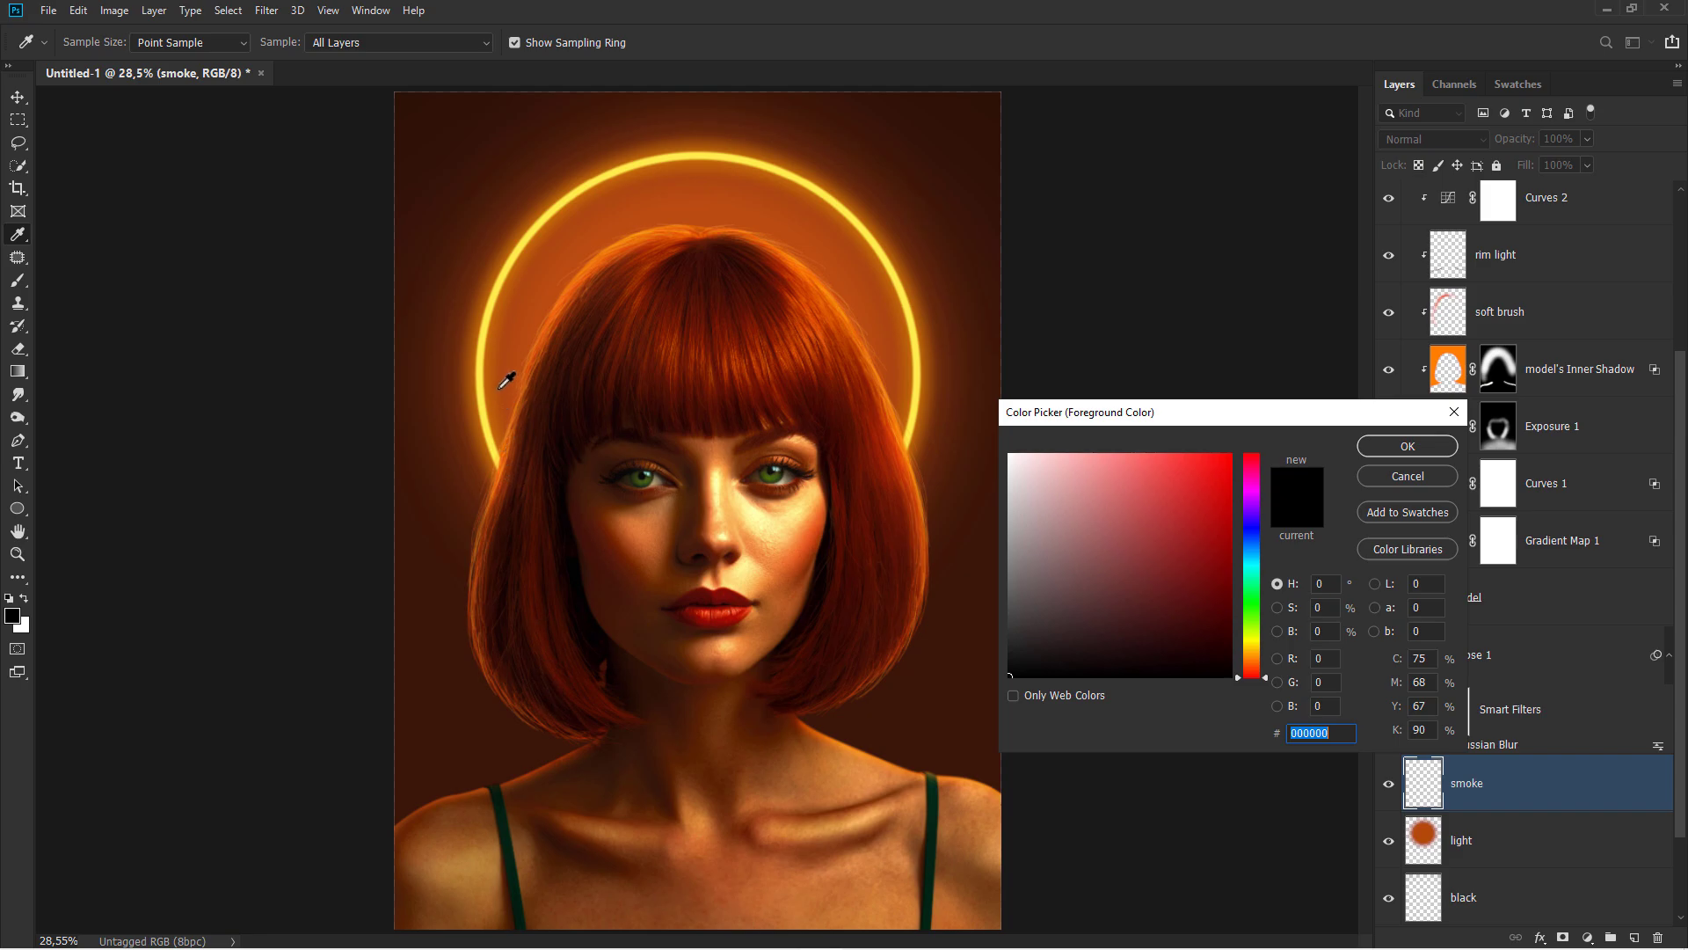
{"action": "left_click", "coordinate": [504, 351]}
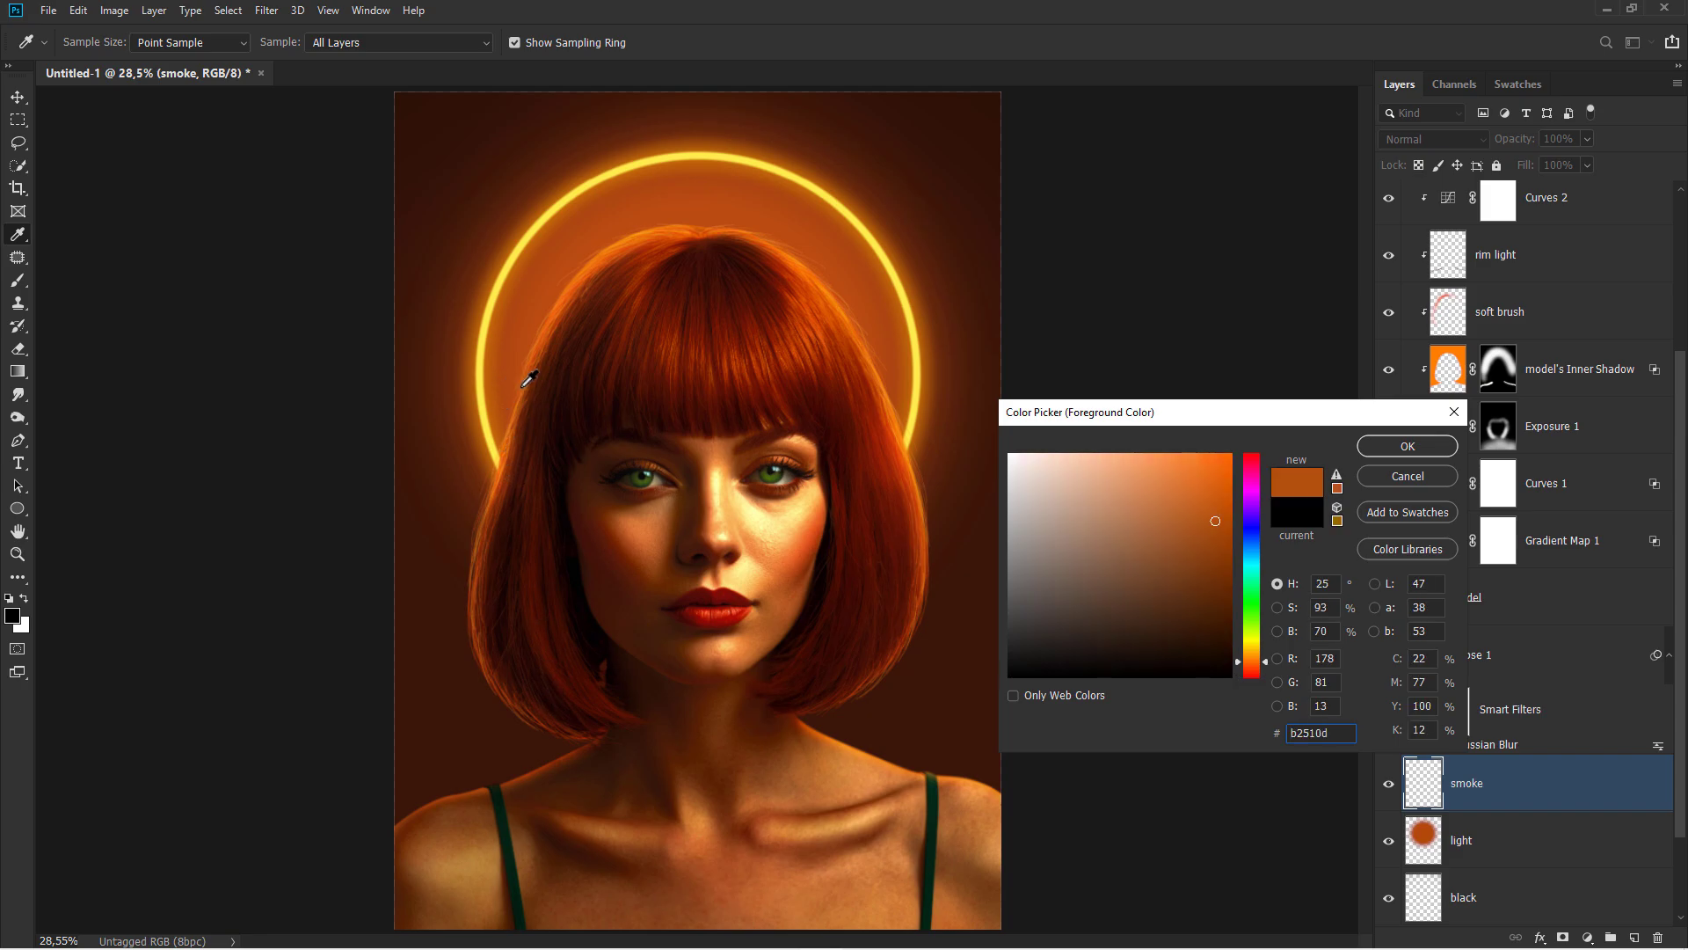
{"action": "left_click", "coordinate": [1429, 450]}
{"action": "key", "text": "b"}
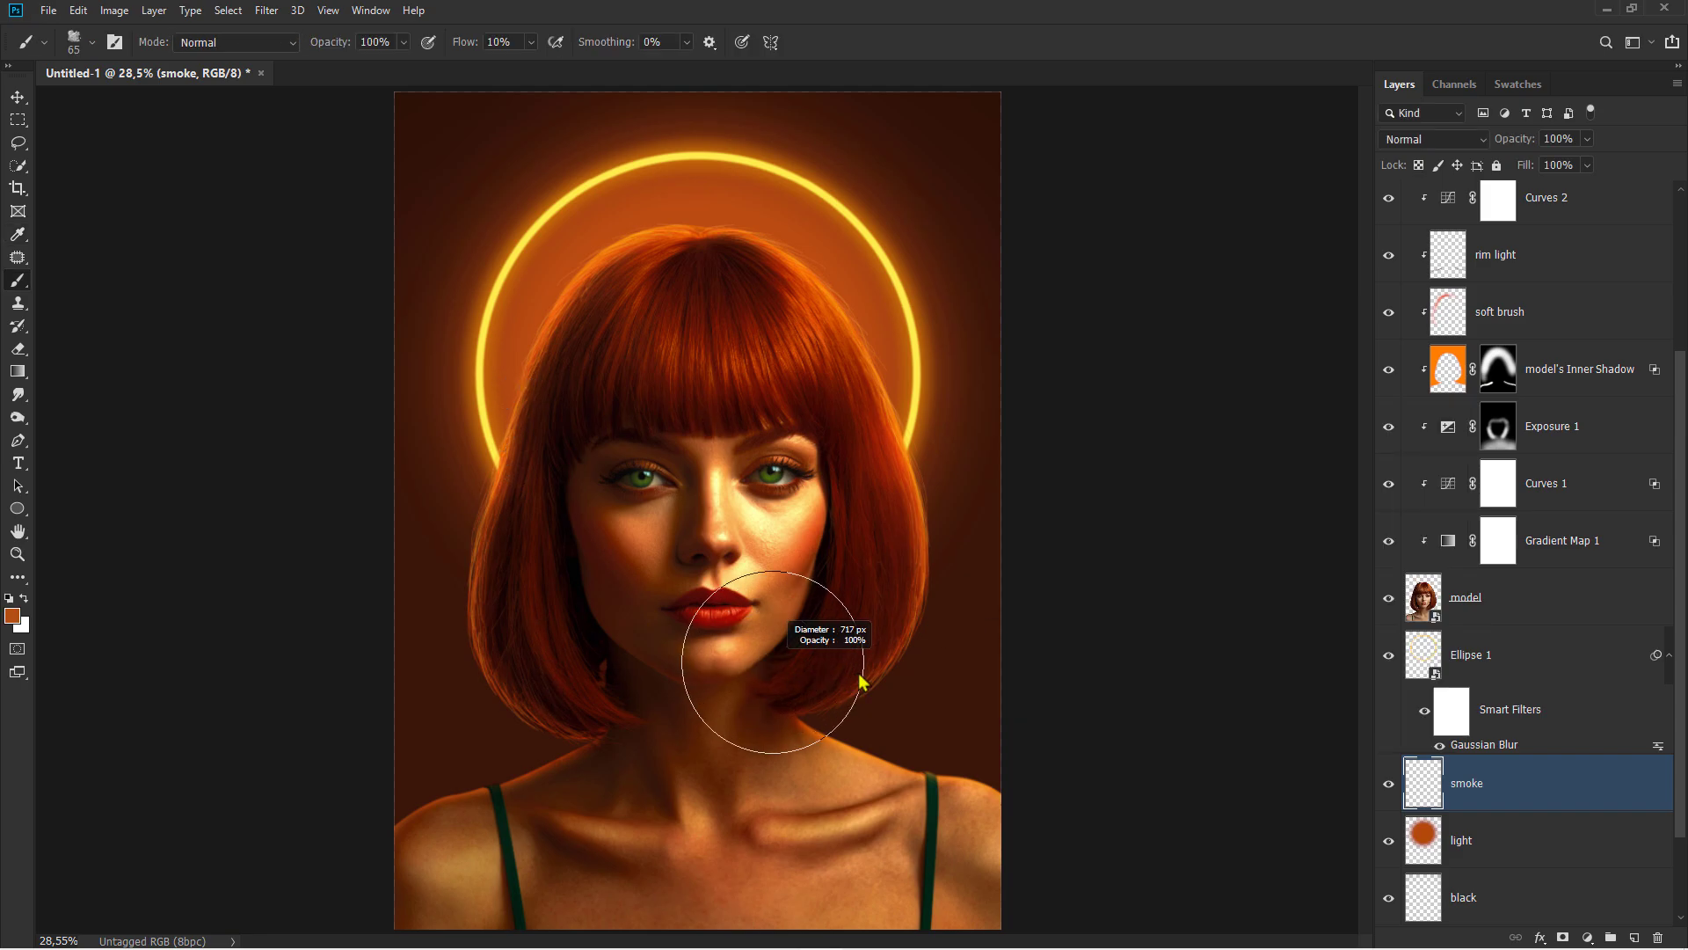
Stamp smoke on the smoke layer behind both shoulders, starting with an 815 px brush and enlarging it for the left side
{"action": "right_click", "coordinate": [831, 741], "text": "alt"}
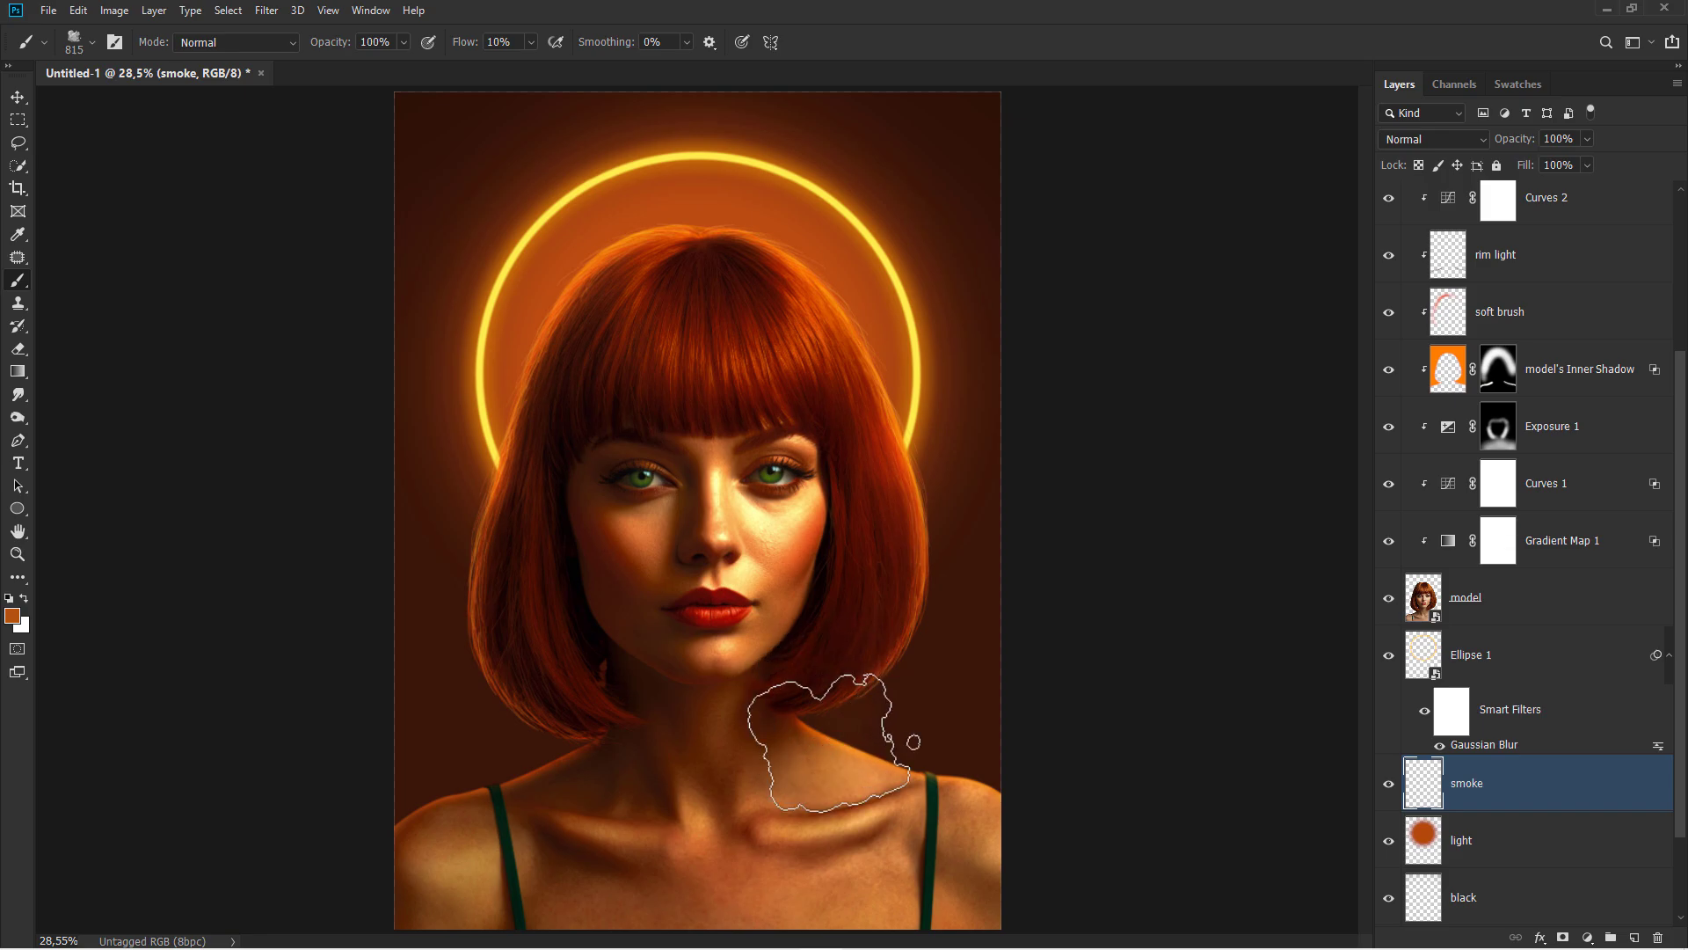
{"action": "left_click", "coordinate": [832, 742]}
{"action": "left_click", "coordinate": [866, 723]}
{"action": "left_click", "coordinate": [842, 735]}
{"action": "left_click", "coordinate": [848, 701]}
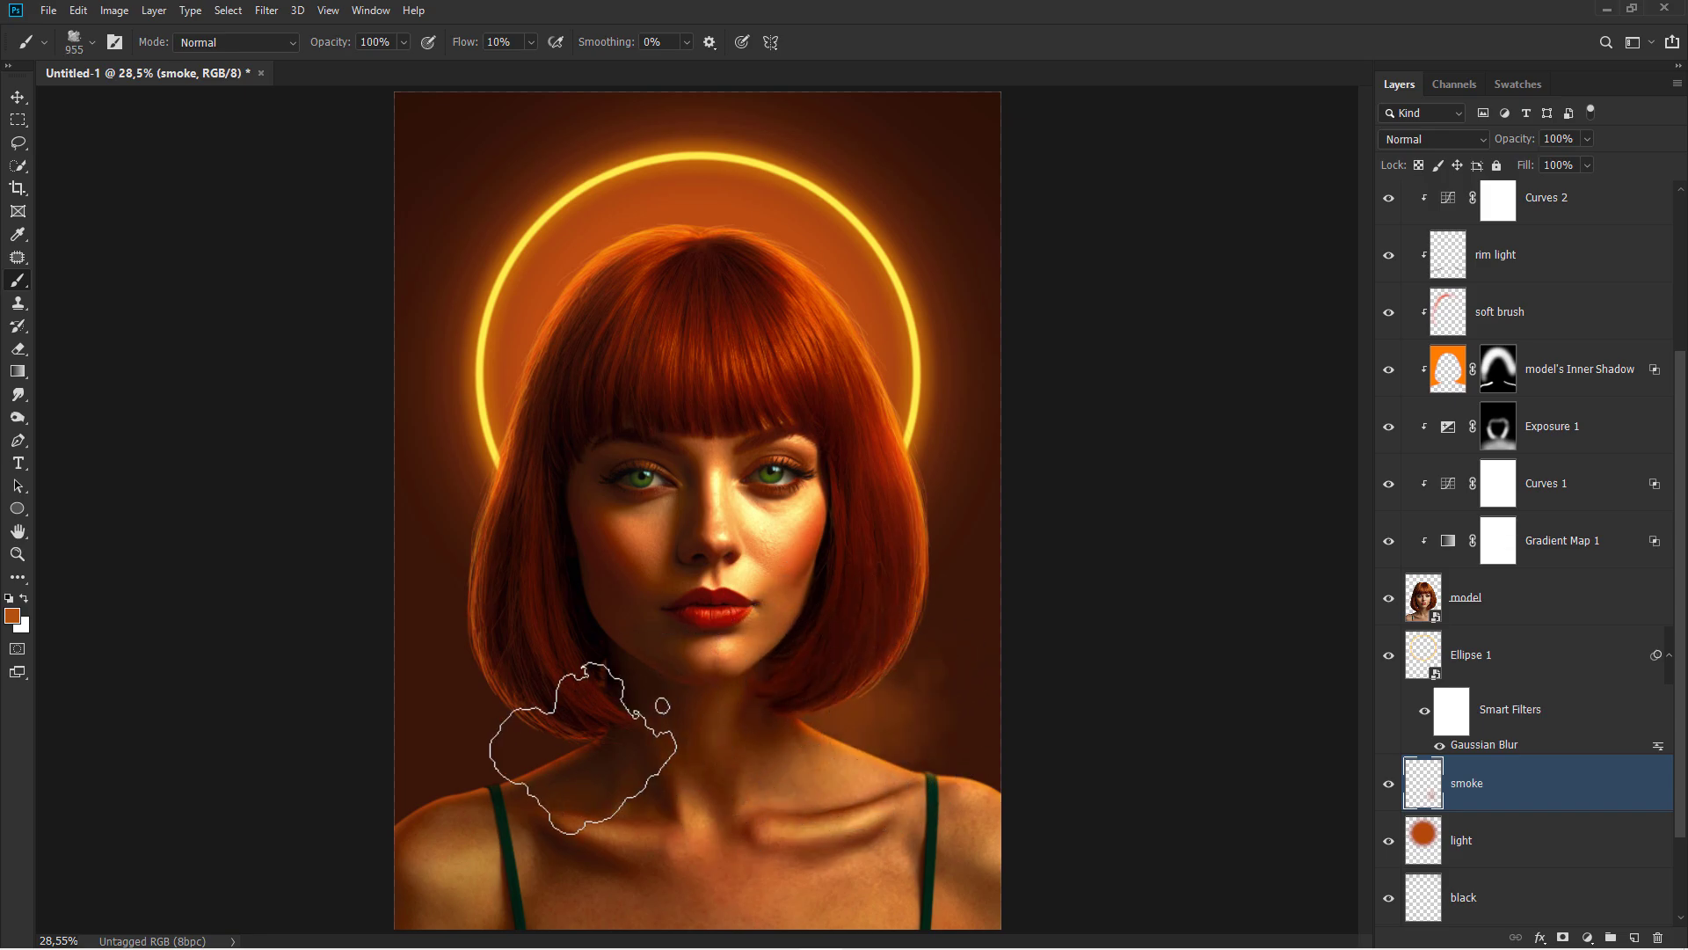
{"action": "right_click", "coordinate": [549, 758], "text": "alt"}
{"action": "left_click", "coordinate": [520, 778]}
{"action": "left_click", "coordinate": [539, 747]}
{"action": "left_click", "coordinate": [521, 673]}
{"action": "left_click", "coordinate": [512, 701]}
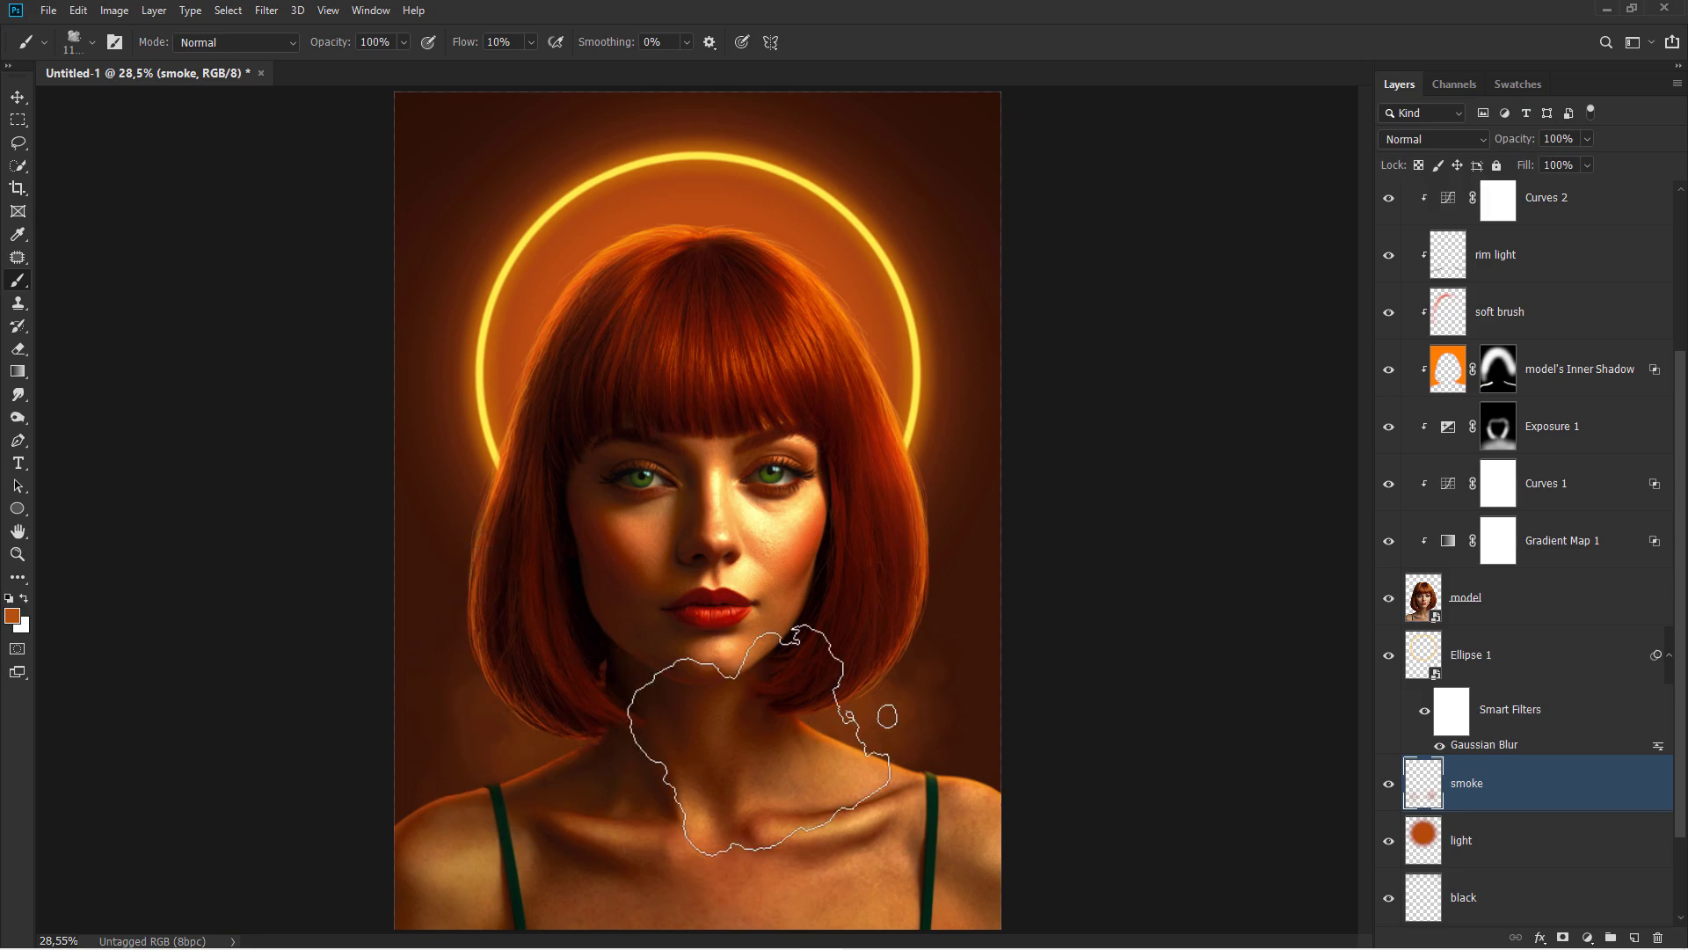
Add more smoke behind the right shoulder and the left side of the neck, and compare the smoke layer hidden and shown
{"action": "left_click", "coordinate": [878, 785]}
{"action": "left_click", "coordinate": [883, 756]}
{"action": "left_click", "coordinate": [882, 746]}
{"action": "left_click", "coordinate": [883, 746]}
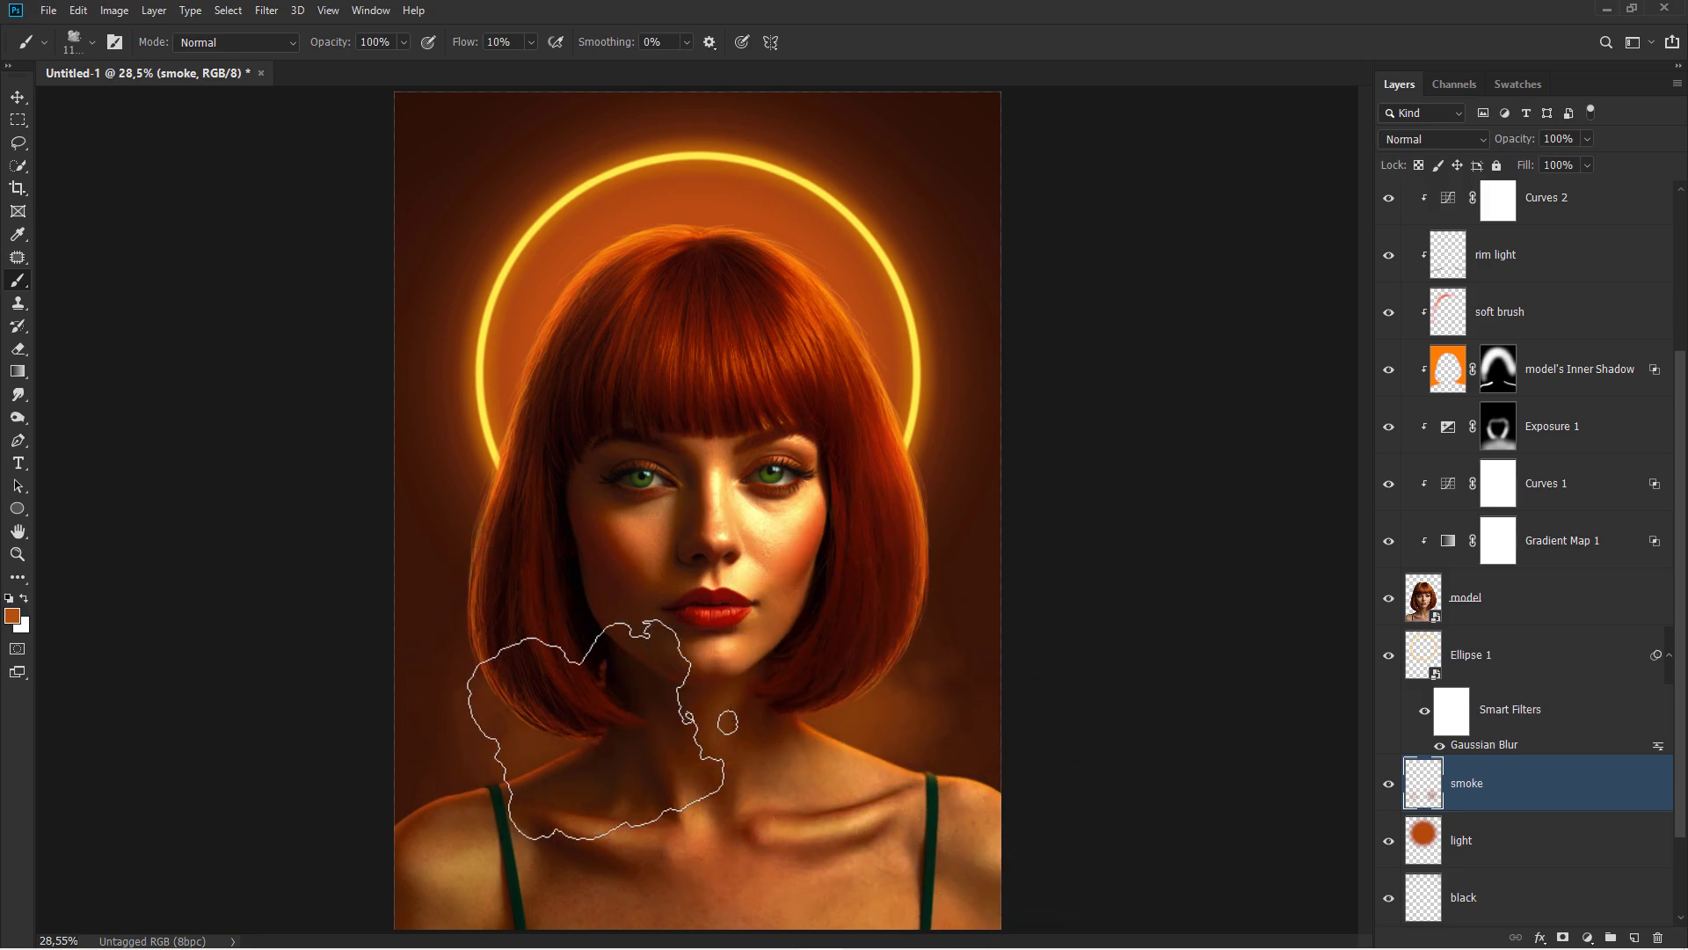
{"action": "left_click", "coordinate": [605, 732]}
{"action": "left_click", "coordinate": [610, 735]}
{"action": "left_click", "coordinate": [663, 711]}
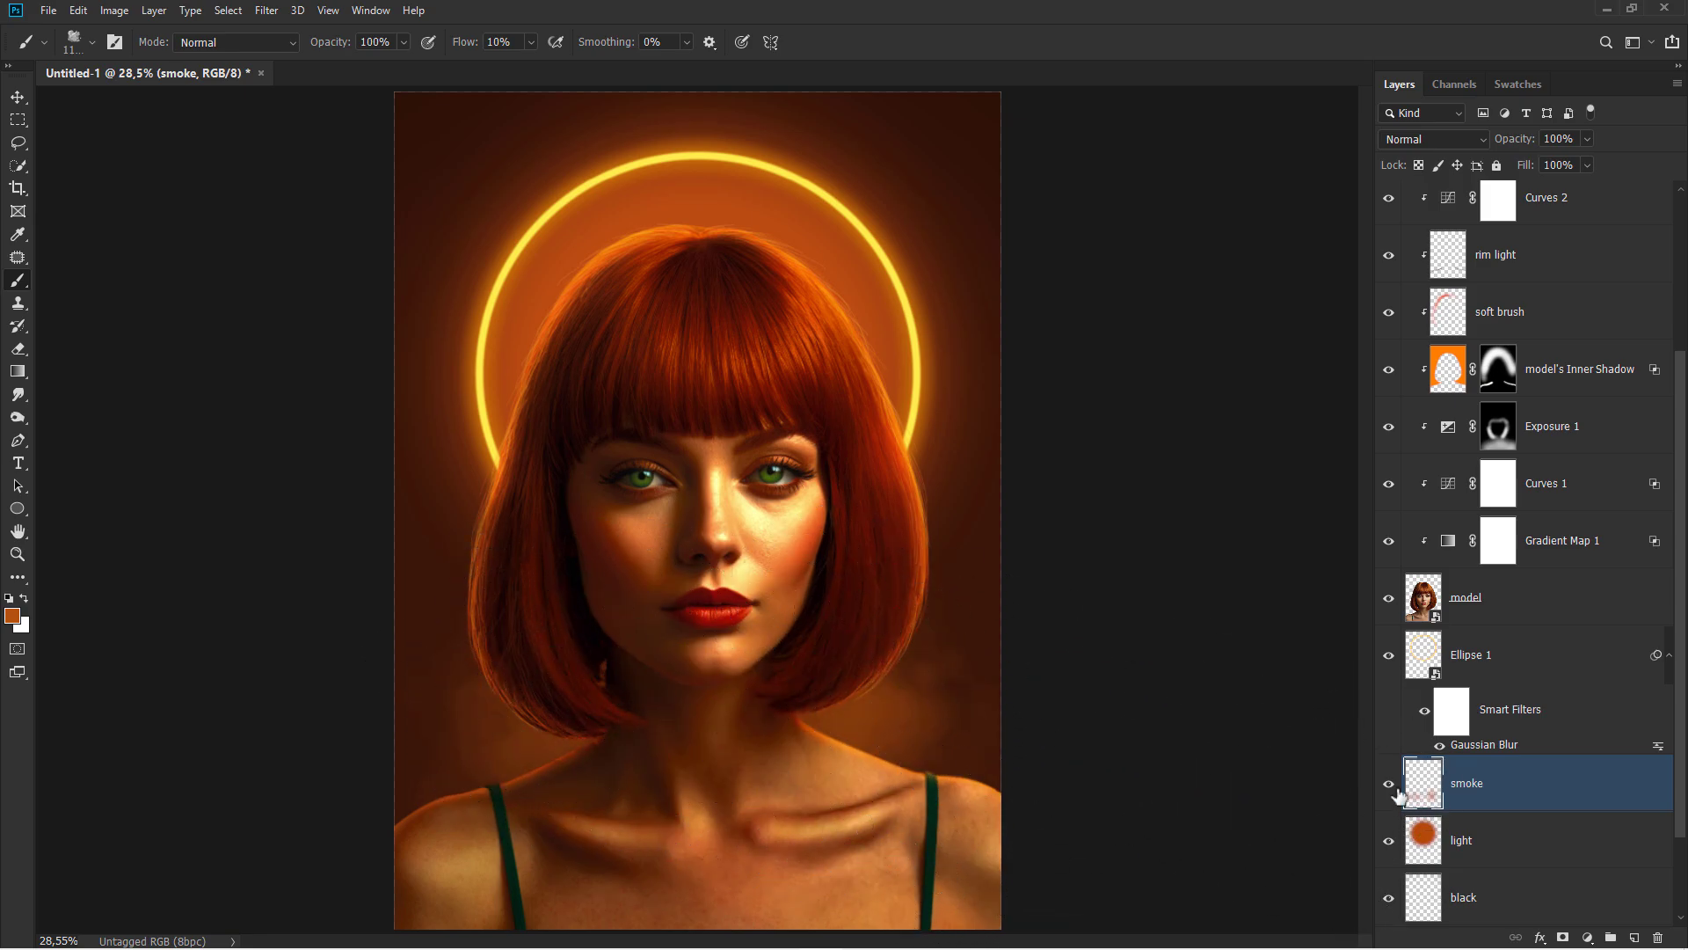
{"action": "left_click", "coordinate": [1390, 785]}
{"action": "left_click", "coordinate": [1389, 785]}
{"action": "key", "text": "v"}
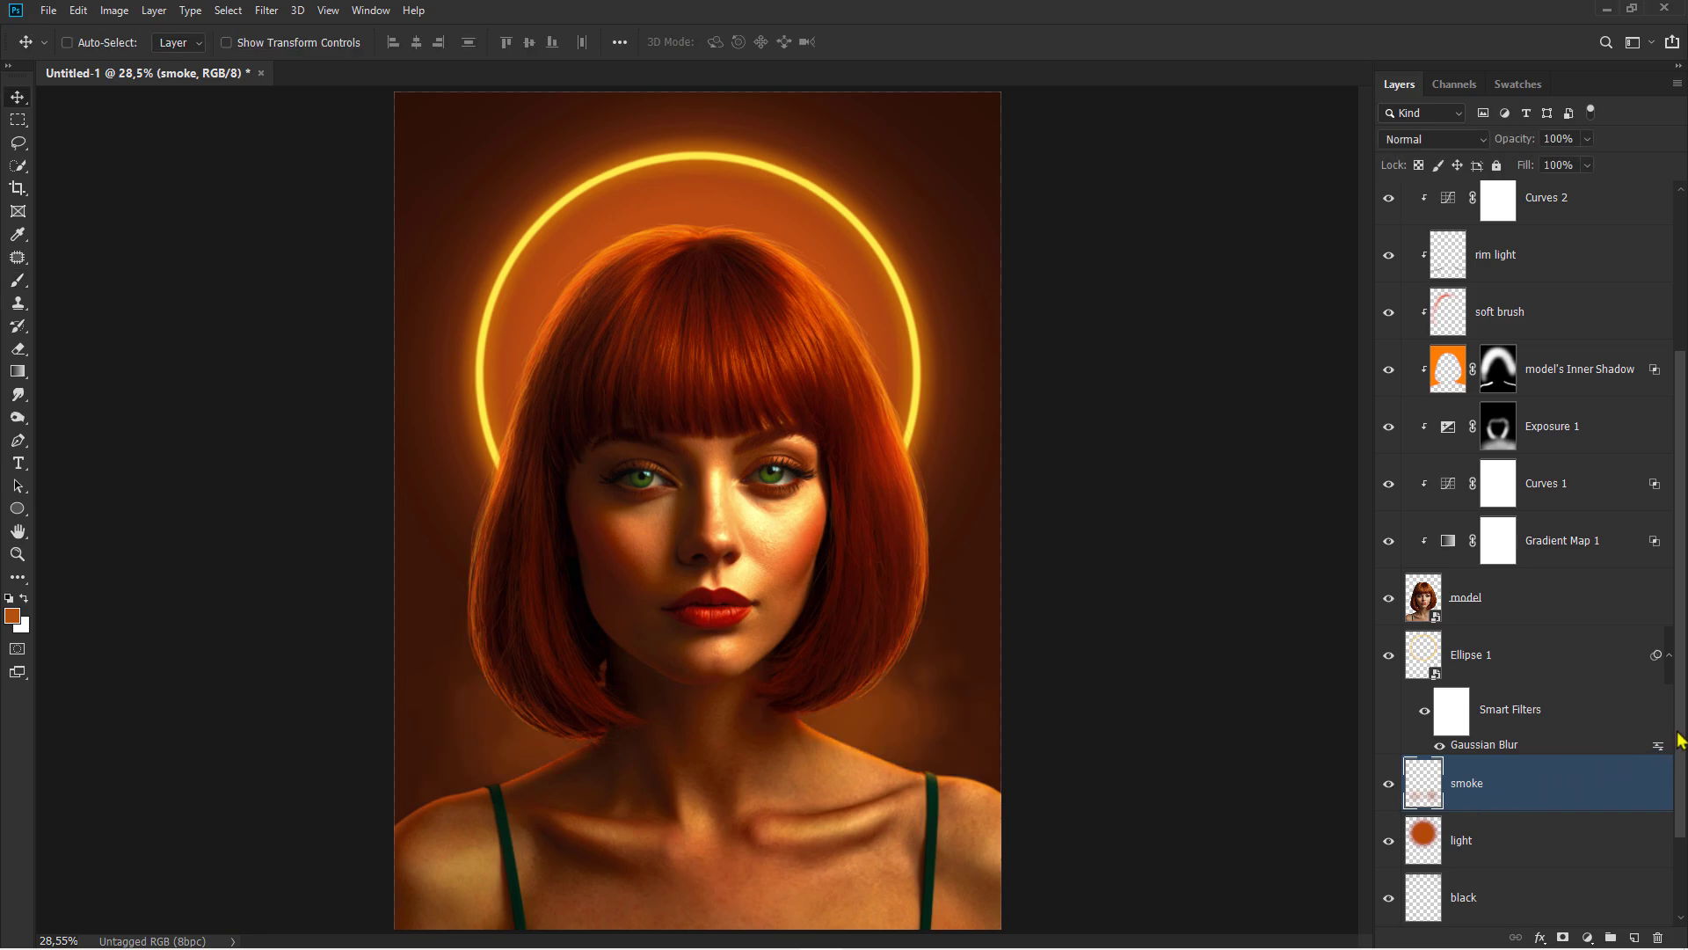
Select the hair copy 2 layer and compare the original model alone with the full composite
{"action": "scroll", "coordinate": [1679, 741], "scroll_direction": "up", "scroll_amount": 4}
{"action": "left_click", "coordinate": [1534, 219]}
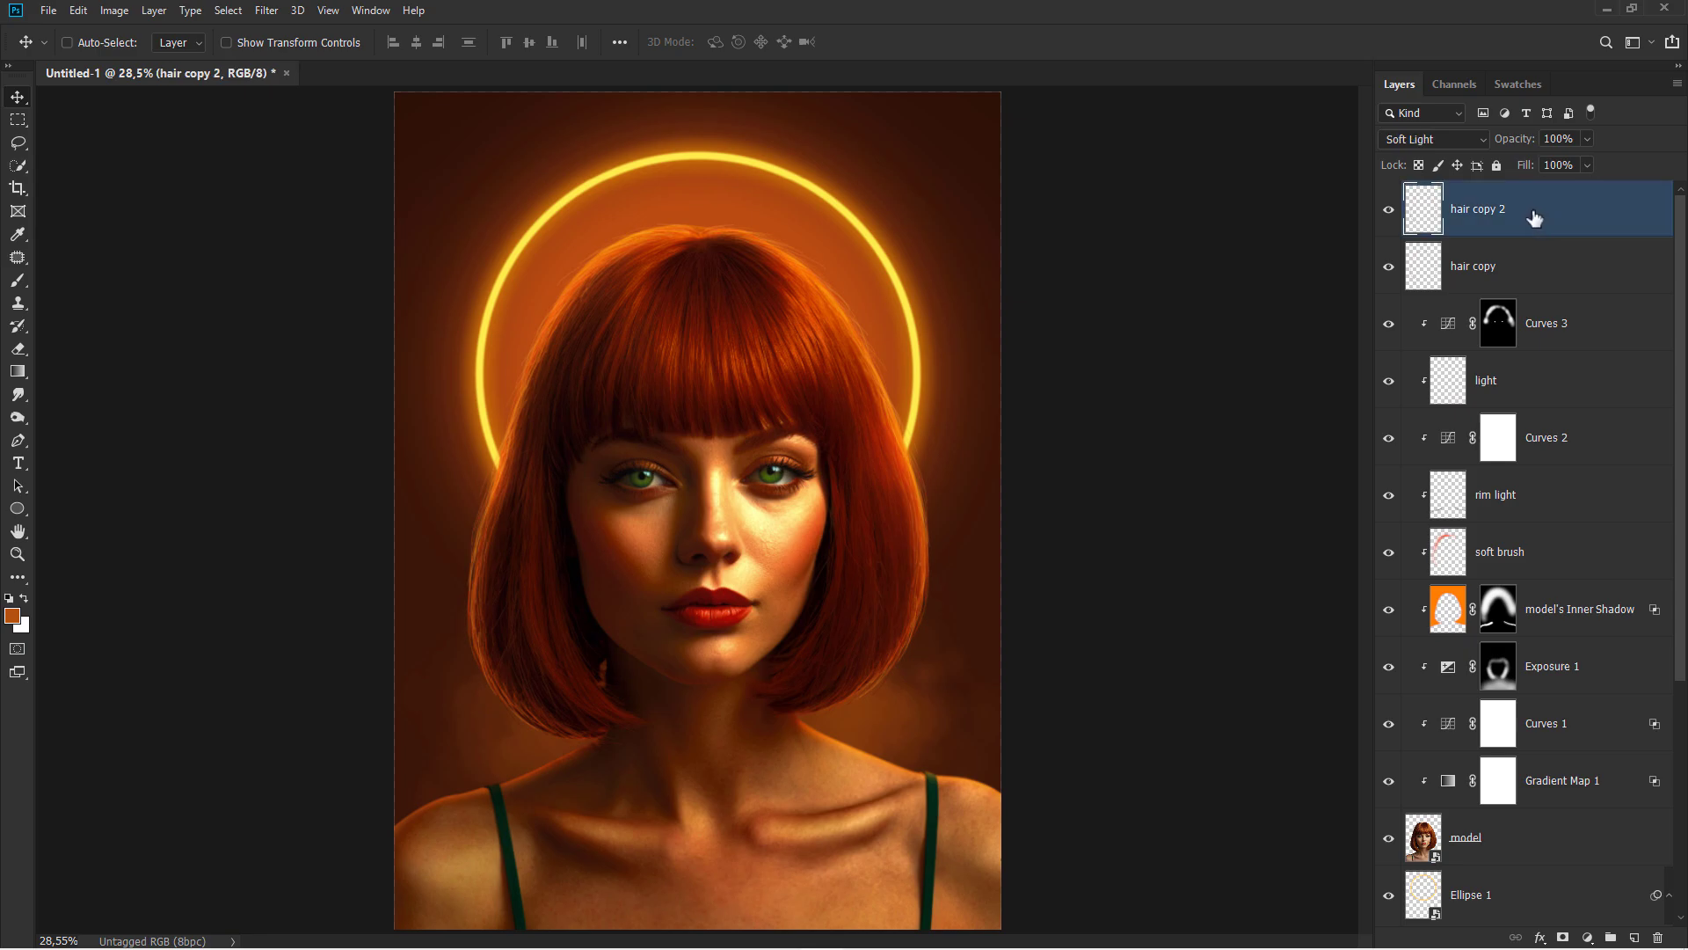
{"action": "left_click", "coordinate": [1389, 839], "text": "alt"}
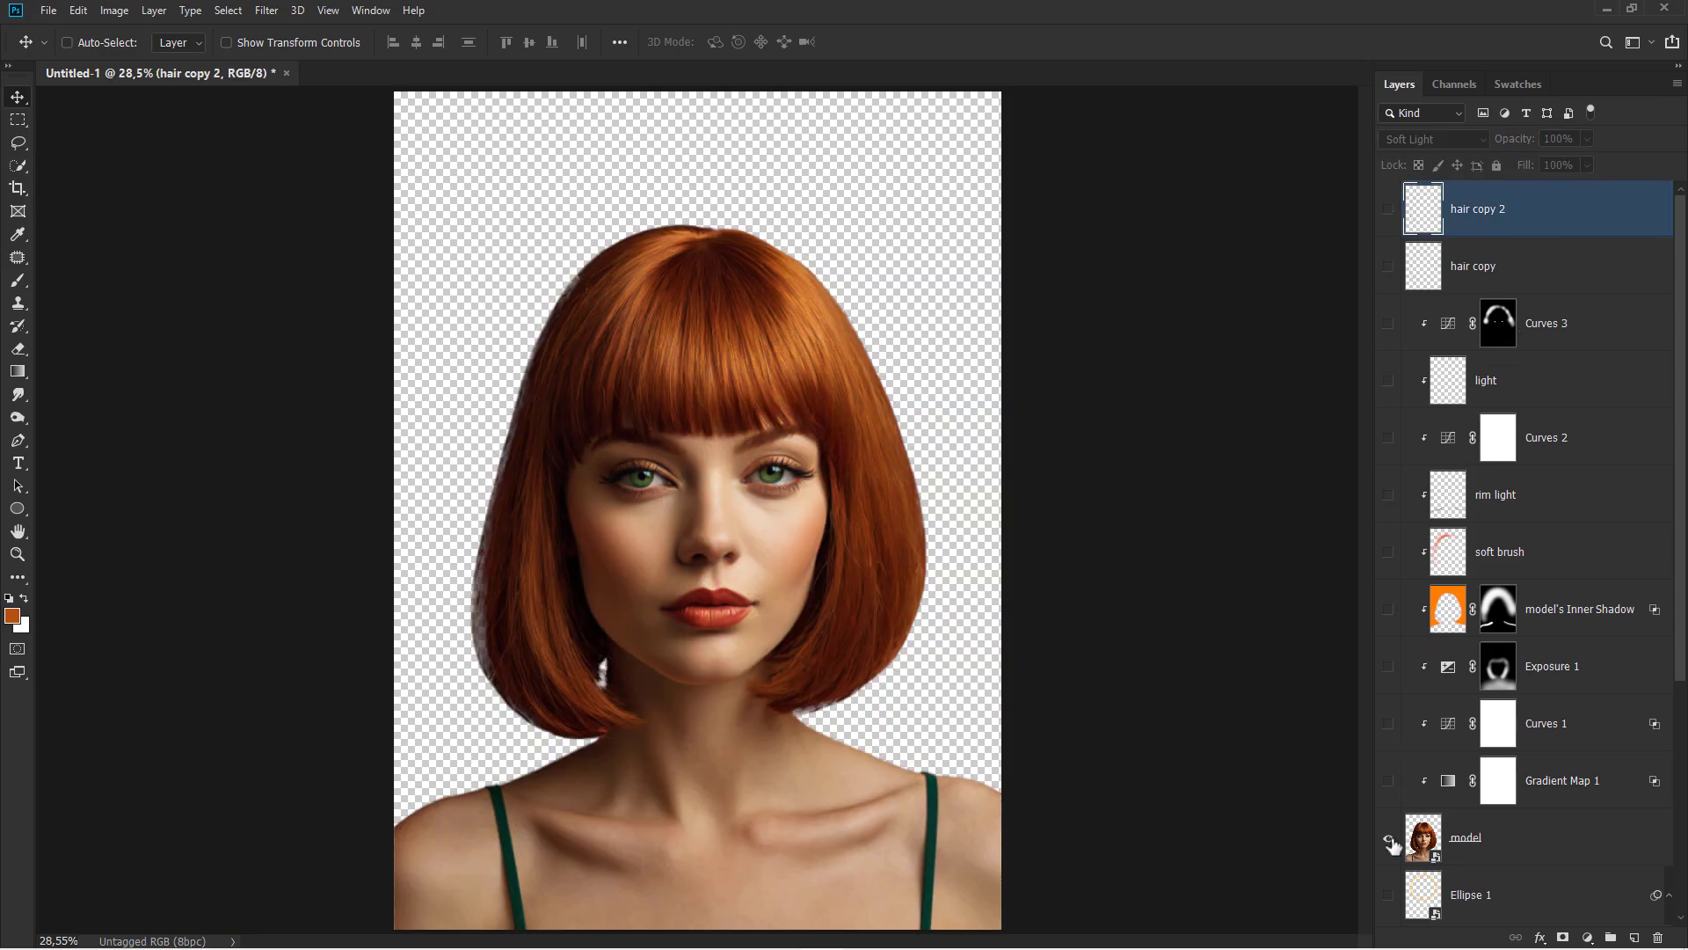
{"action": "left_click", "coordinate": [1389, 839], "text": "alt"}
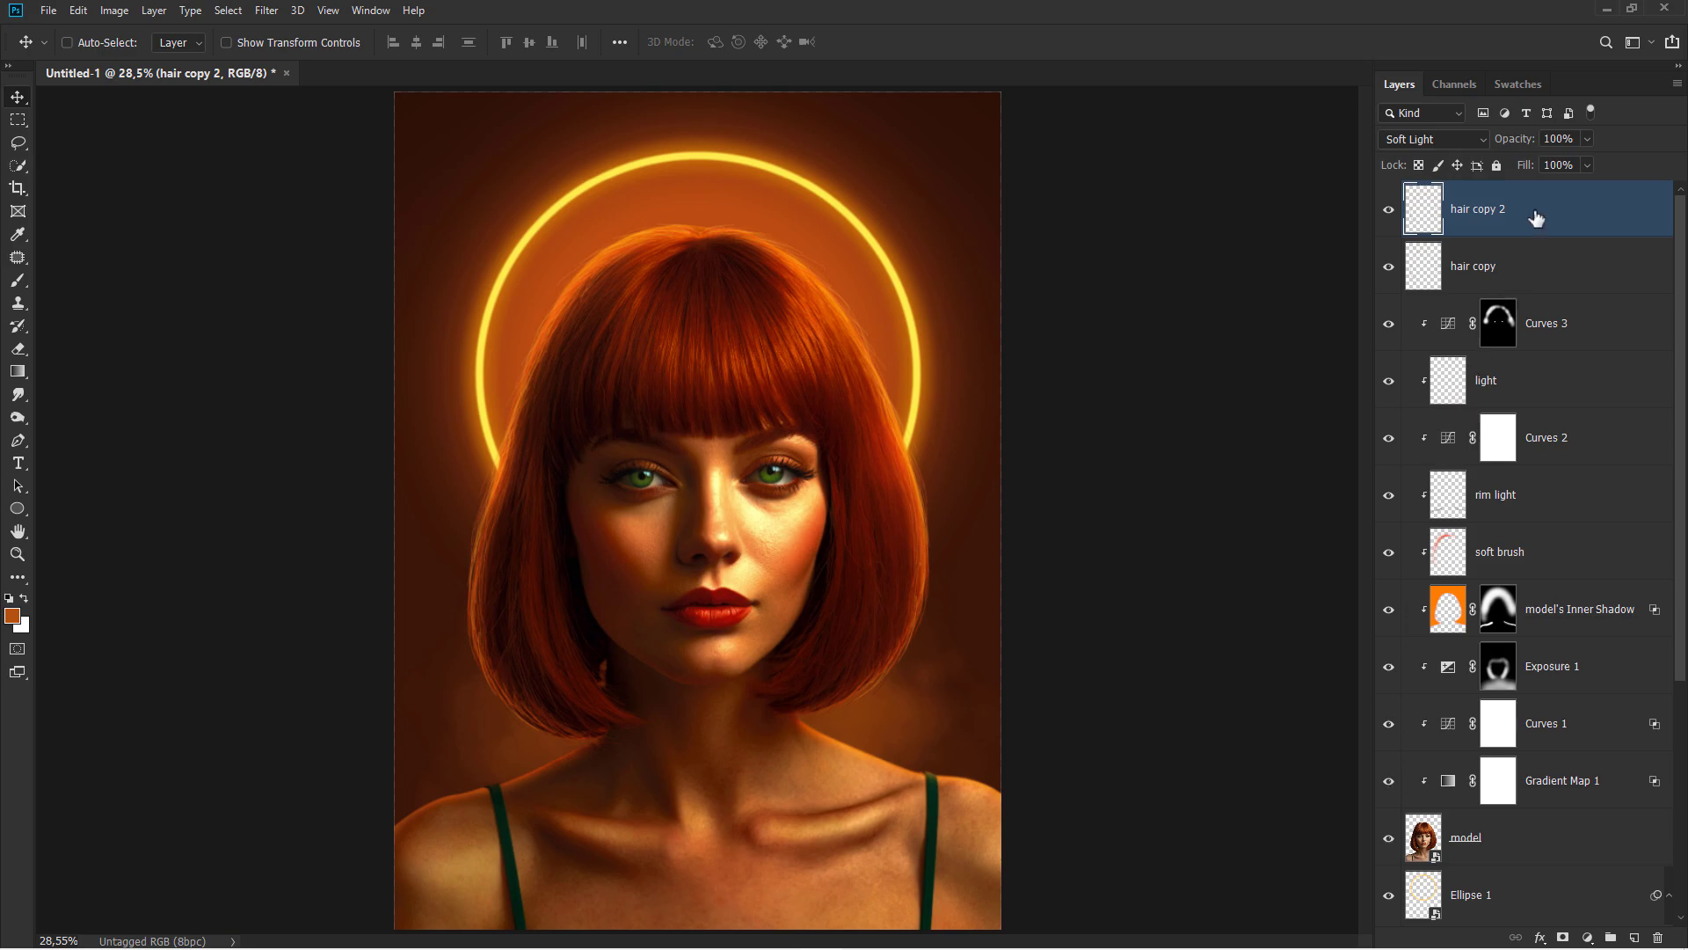